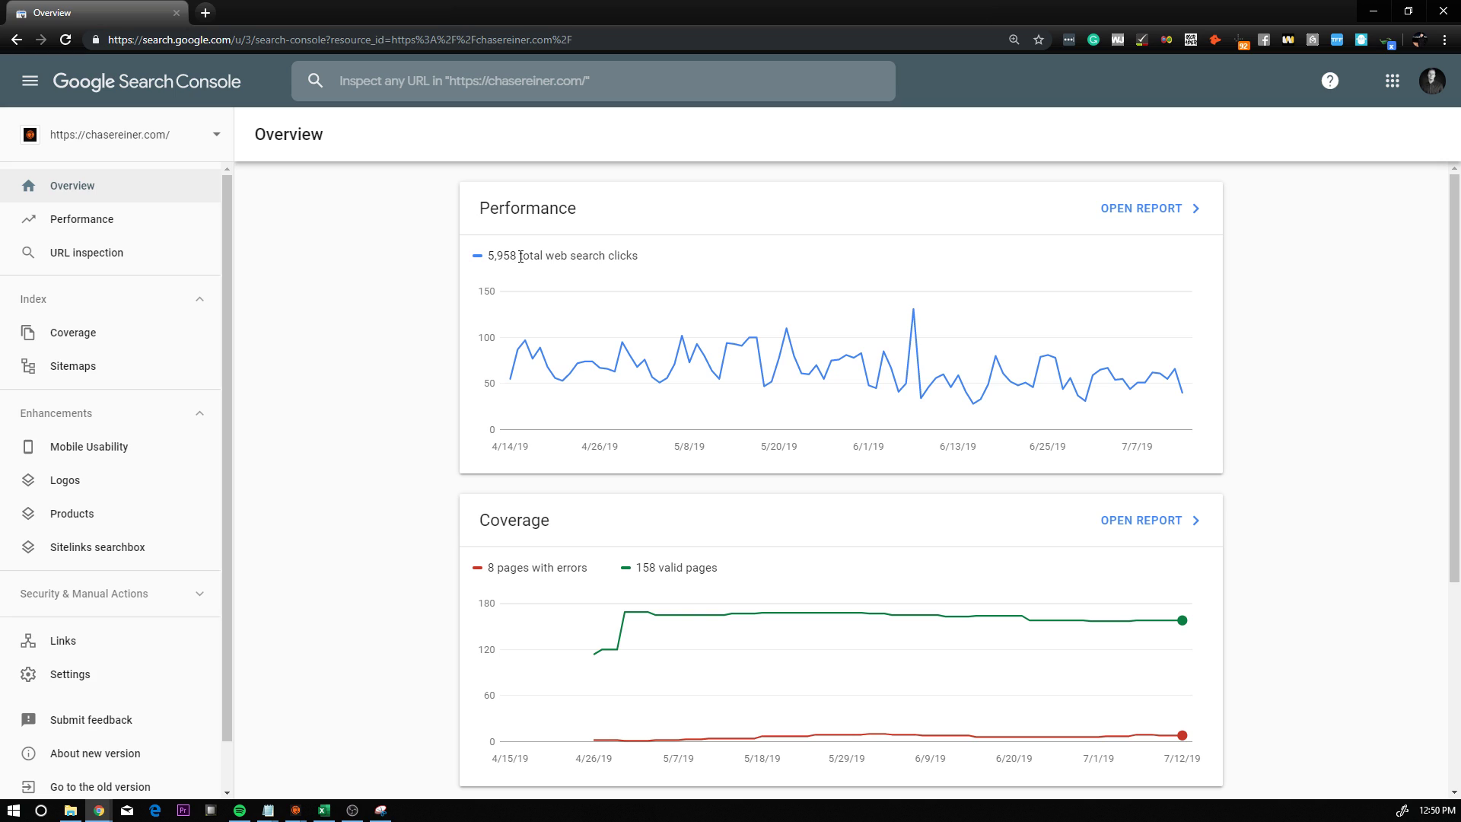
# Highlight the total web search clicks figure in the Performance summary and enlarge the page
pyautogui.moveTo(519, 257); pyautogui.dragTo(492, 255)
pyautogui.hotkey('ctrl', '+')
pyautogui.hotkey('ctrl', '+')
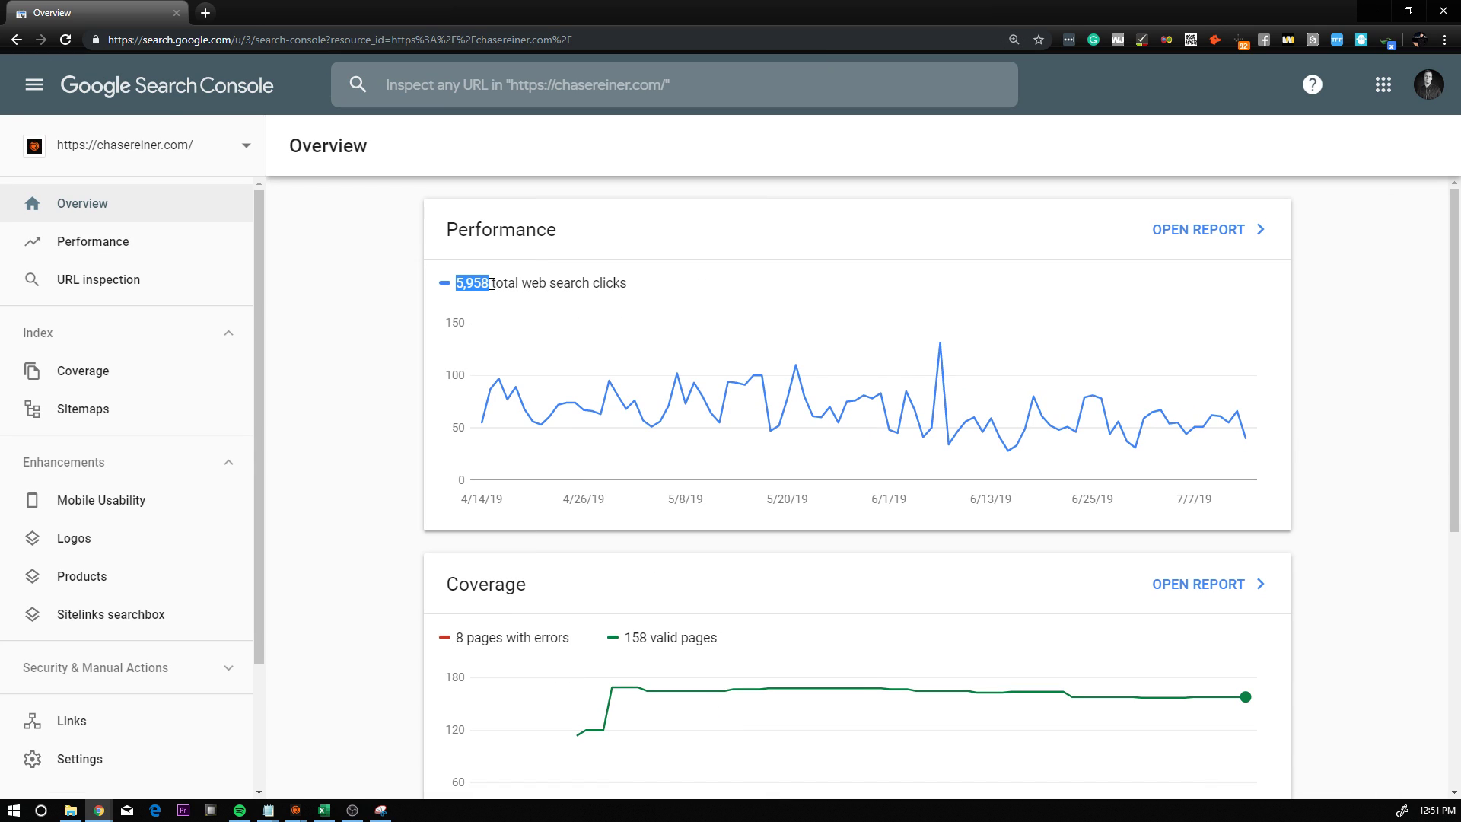
pyautogui.click(643, 293)
# Expand the Security & Manual Actions section and switch to the old version of Search Console
pyautogui.click(216, 670)
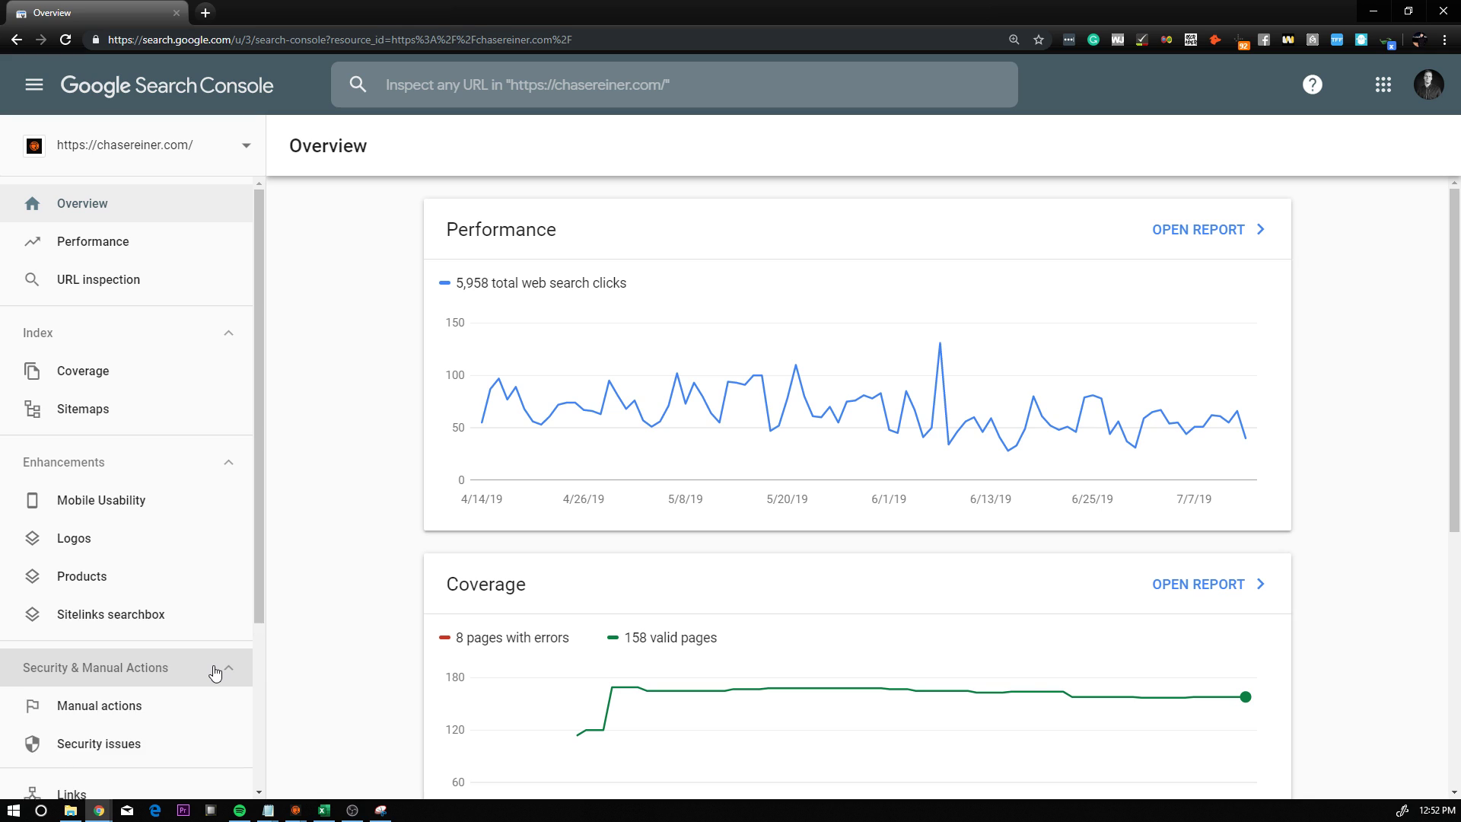
pyautogui.scroll(-3, 213, 601)
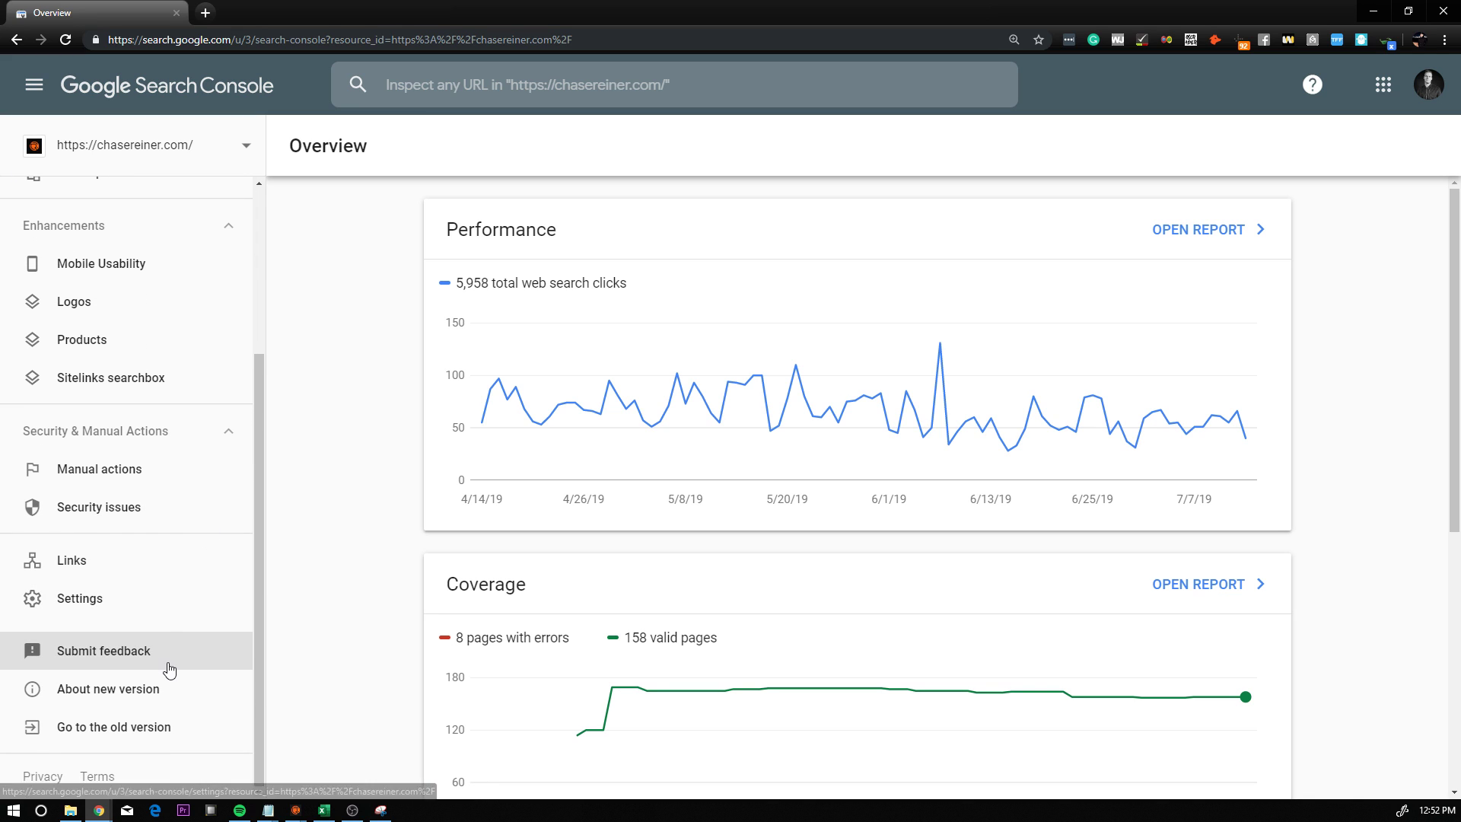
pyautogui.click(170, 727)
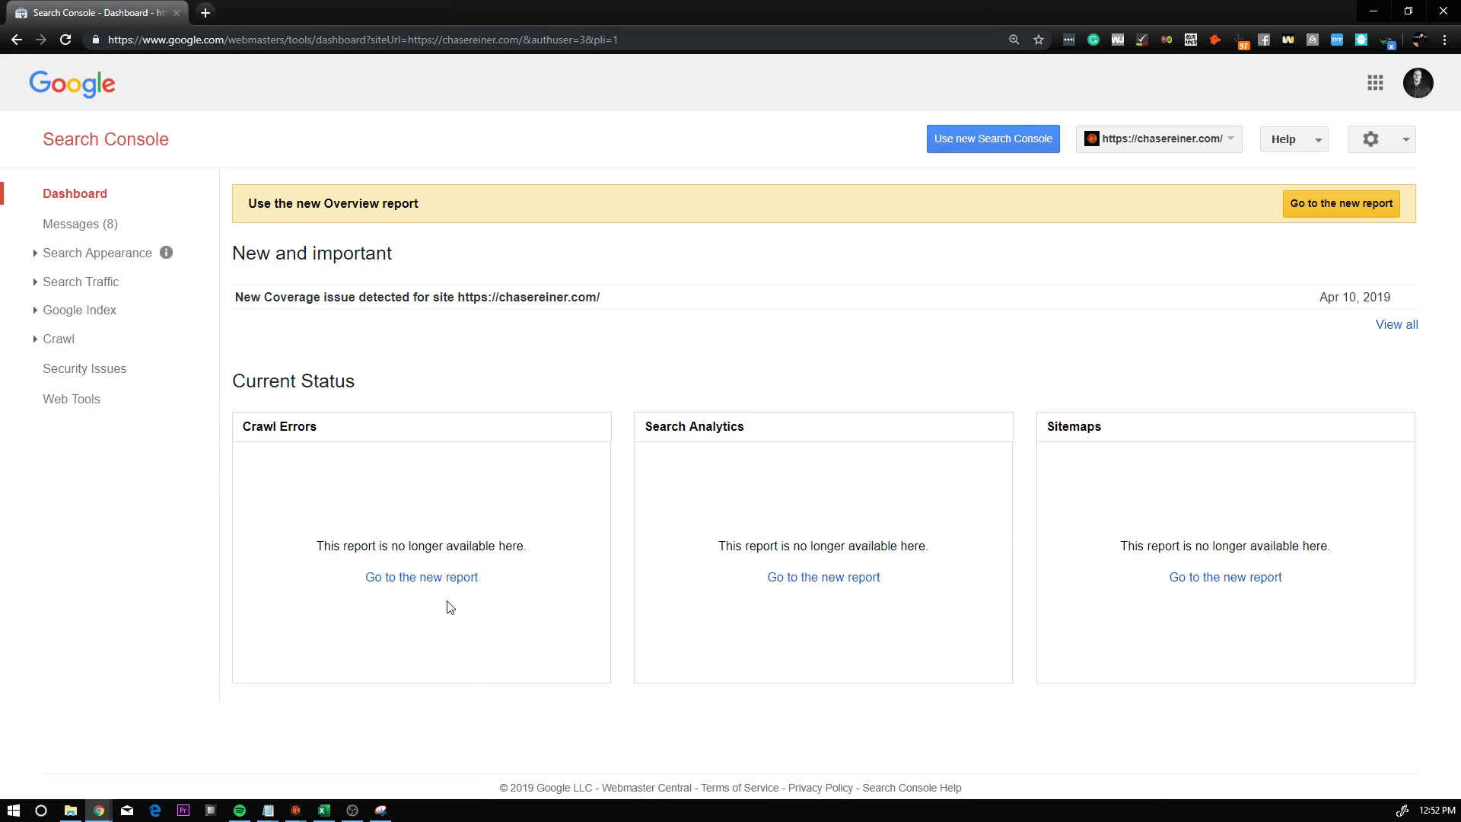
# Expand Search Appearance, Search Traffic and Google Index to view their reports, and return to the new version's Overview
pyautogui.click(106, 253)
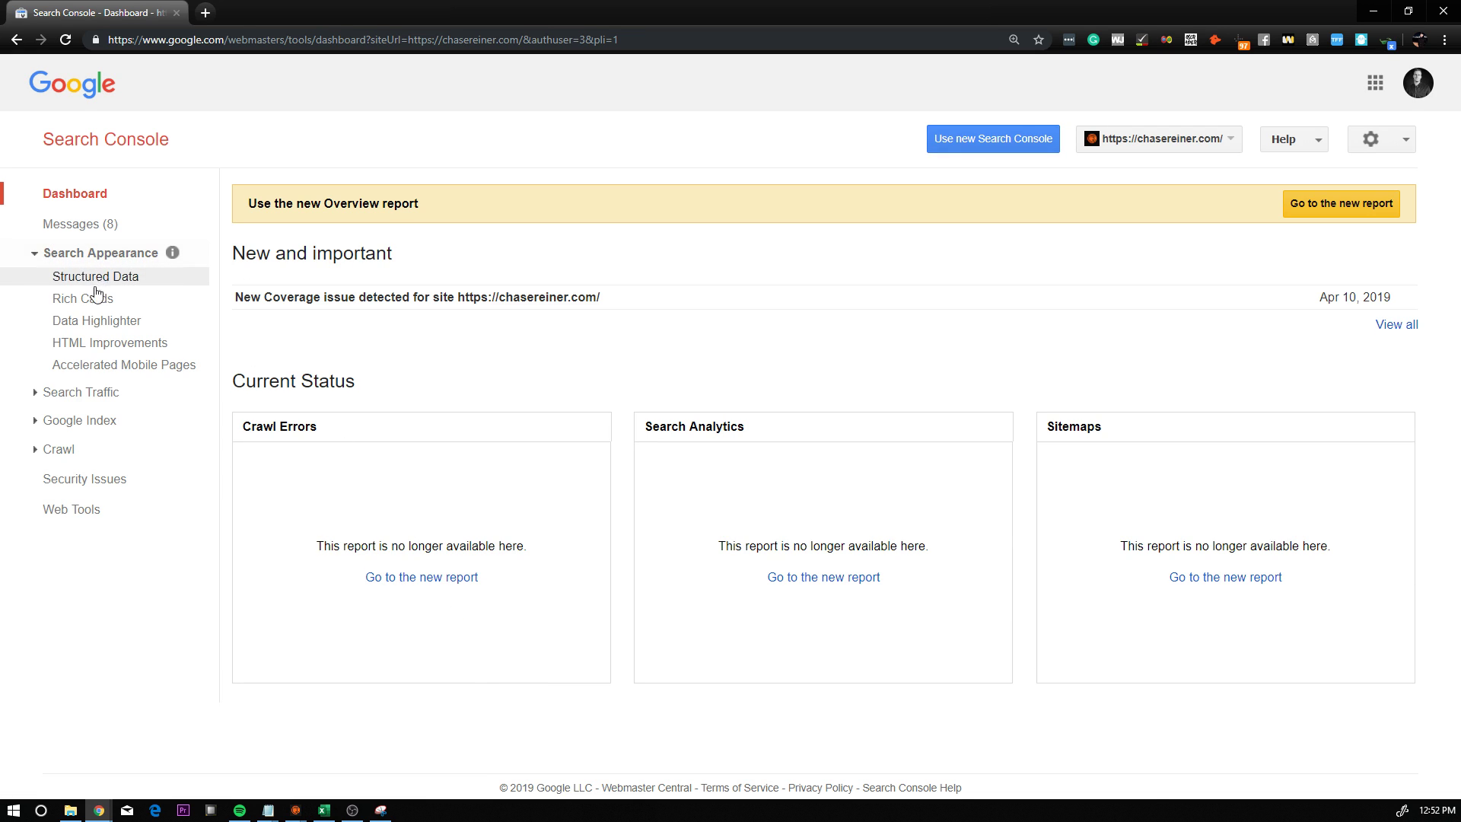
pyautogui.click(86, 388)
pyautogui.click(82, 555)
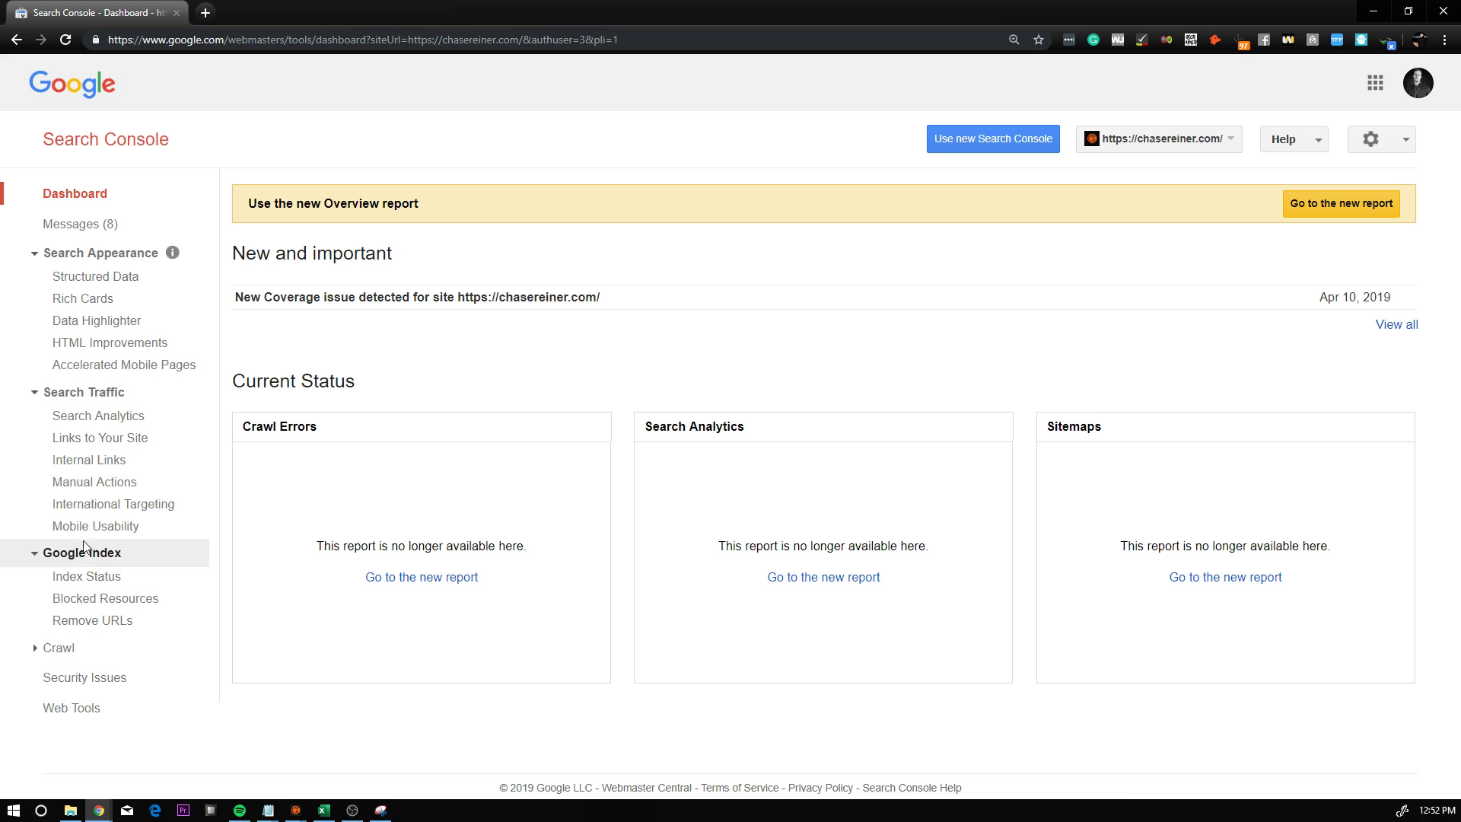
pyautogui.click(18, 39)
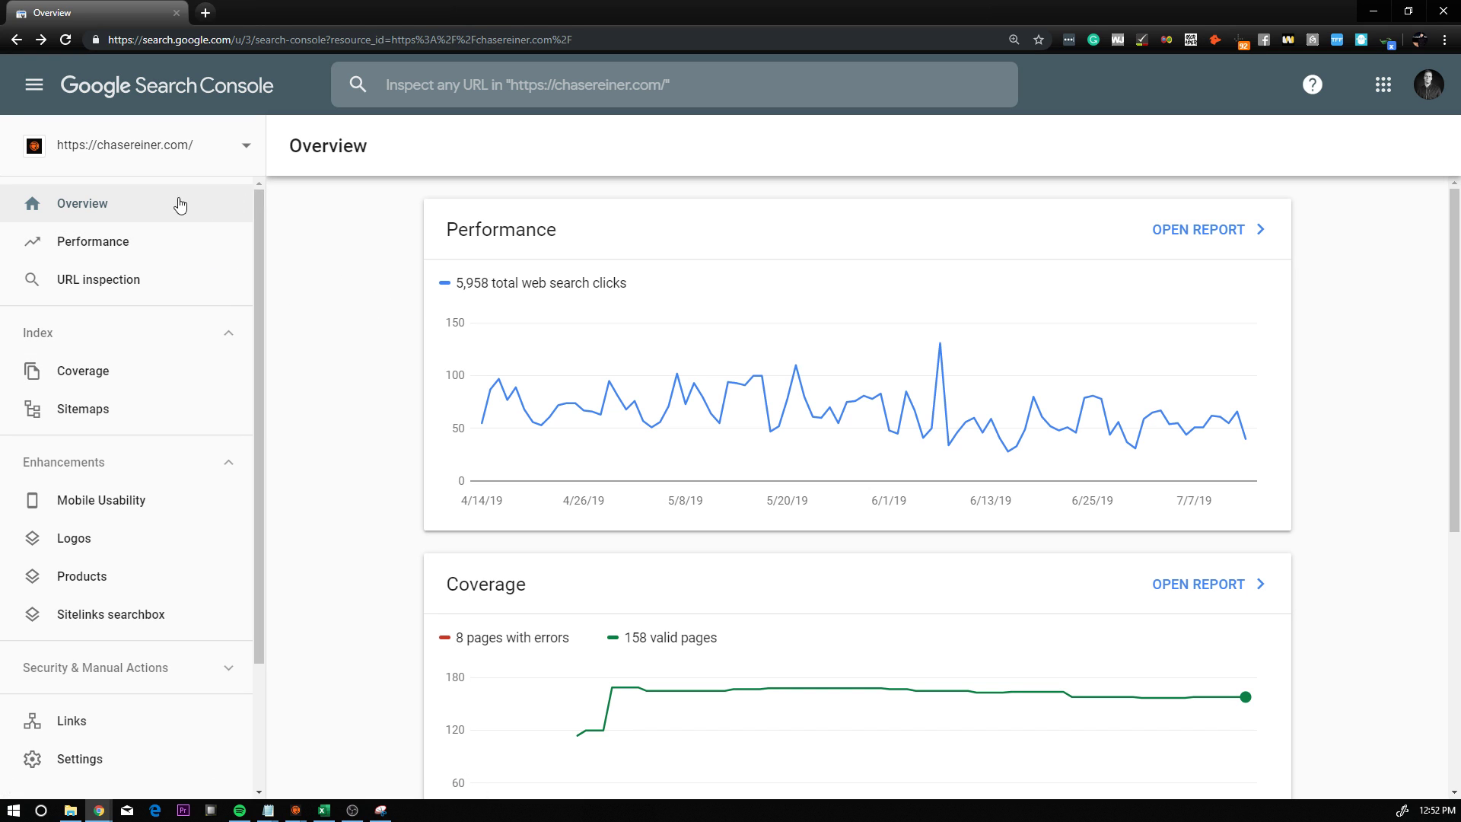
# Add a Domain property for chasereiner1.com and continue to its DNS ownership verification
pyautogui.click(156, 148)
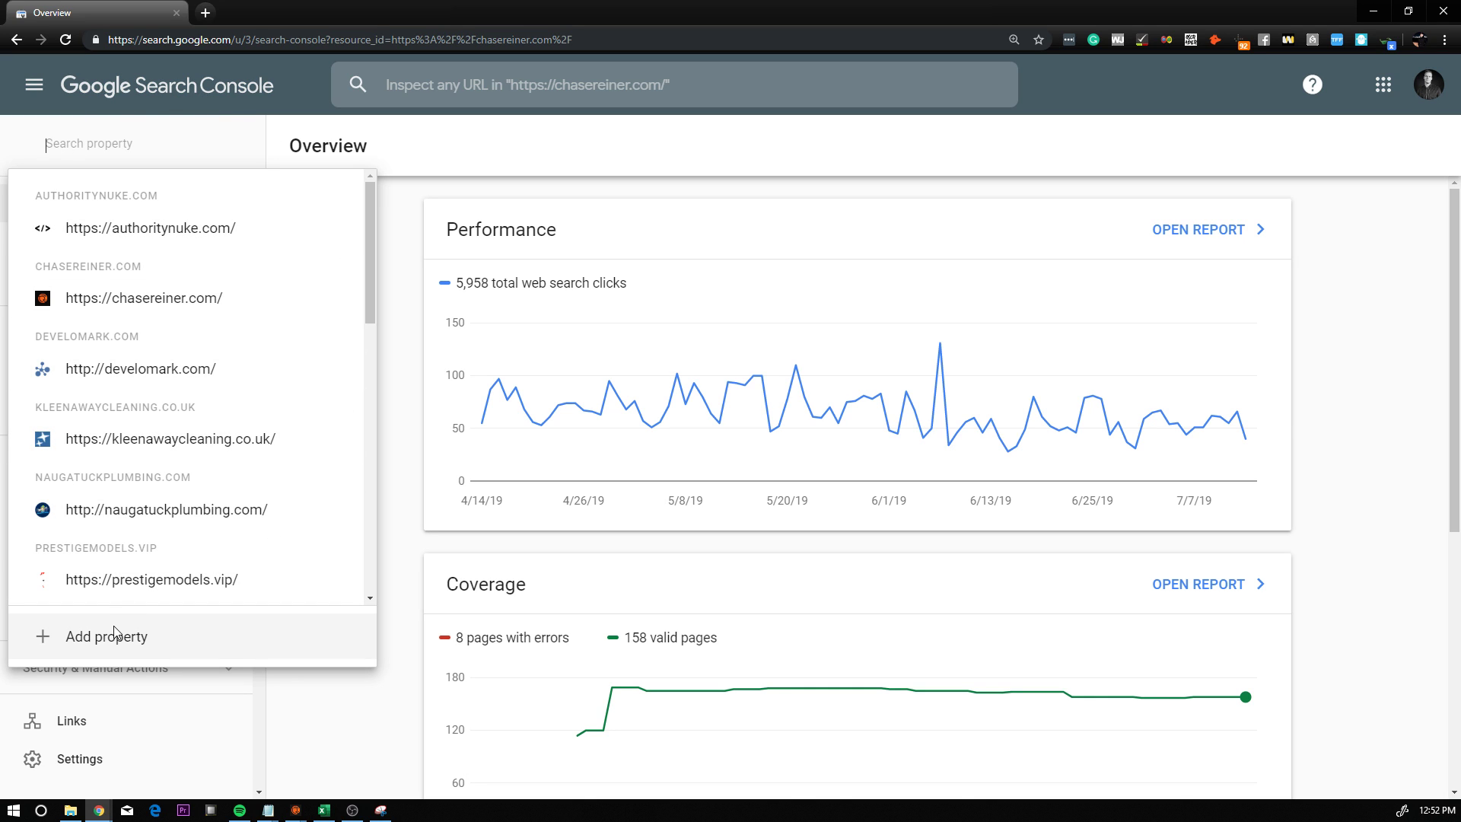
pyautogui.click(79, 643)
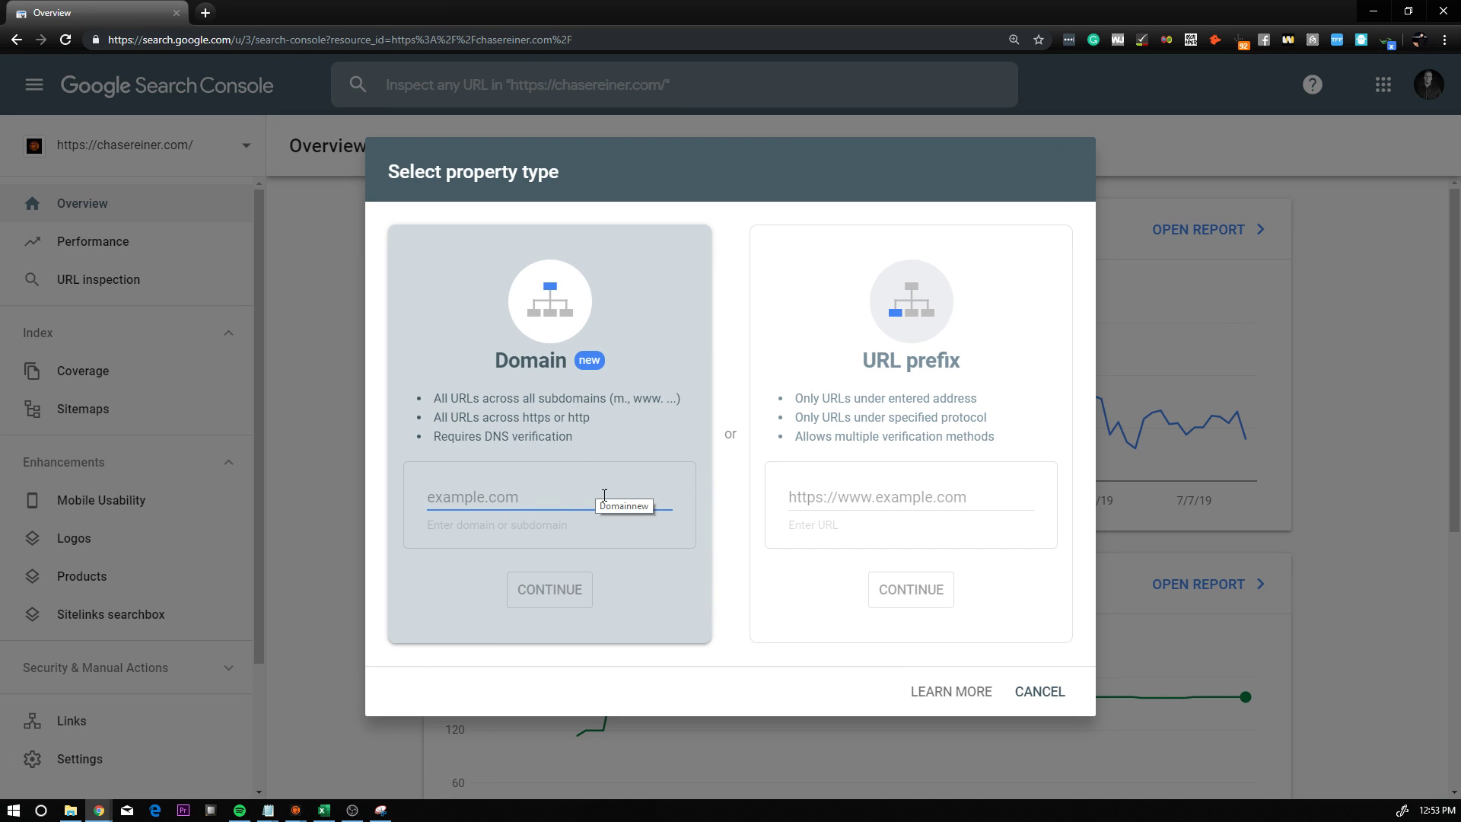
pyautogui.write('c')
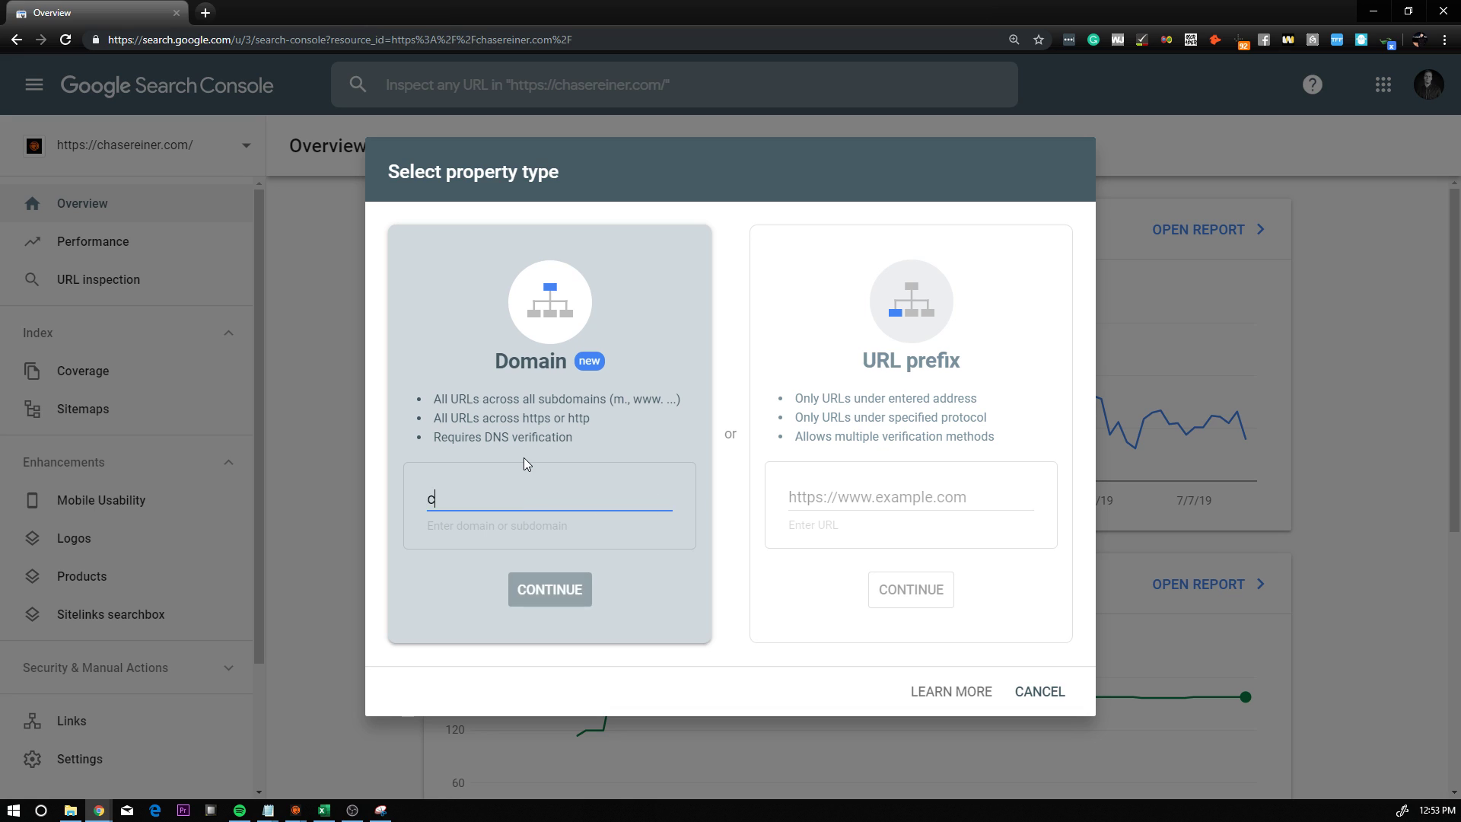
pyautogui.write('hasereiner.com')
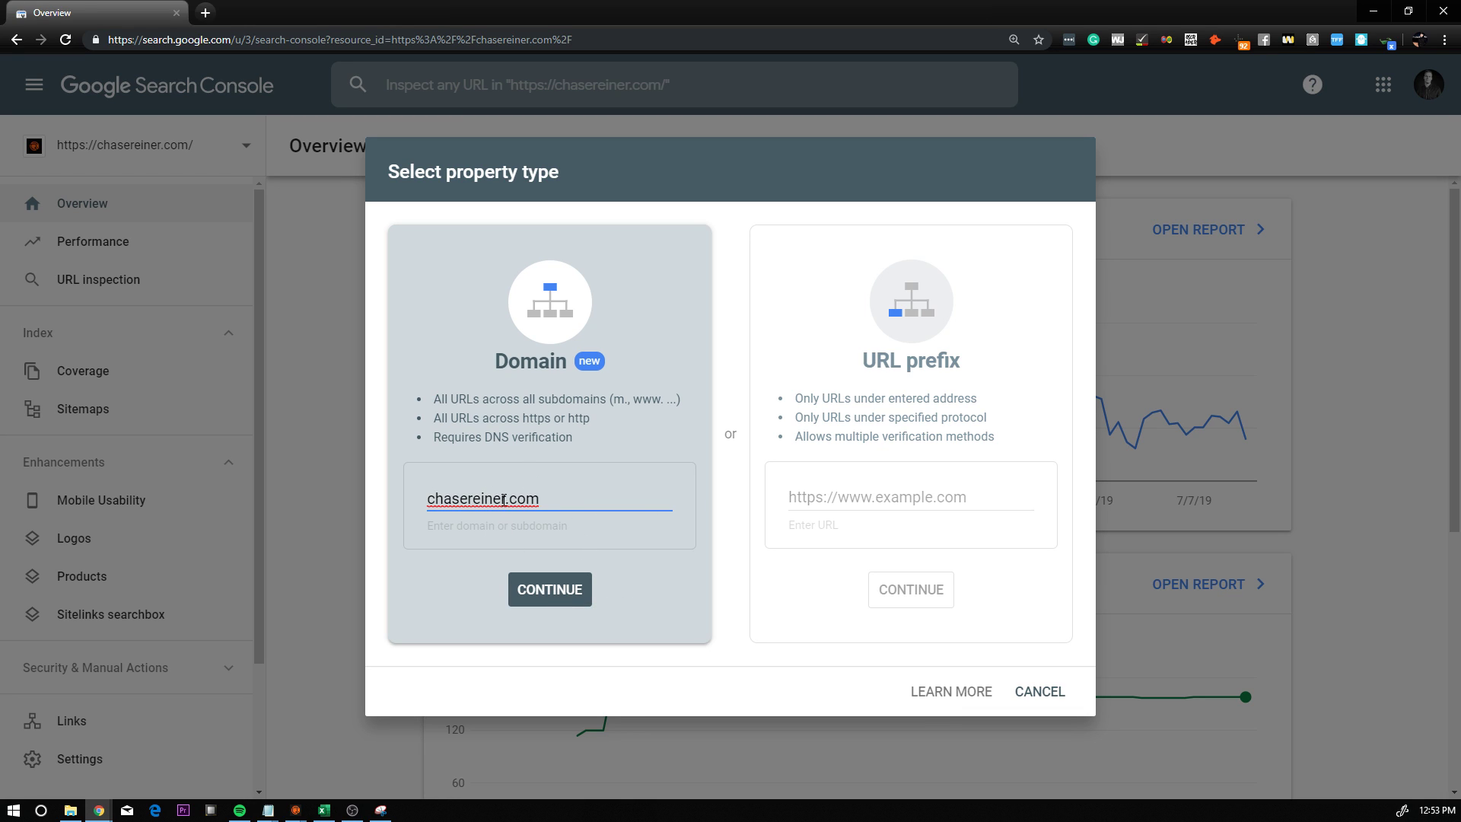
pyautogui.click(504, 500)
pyautogui.write('1')
pyautogui.click(561, 590)
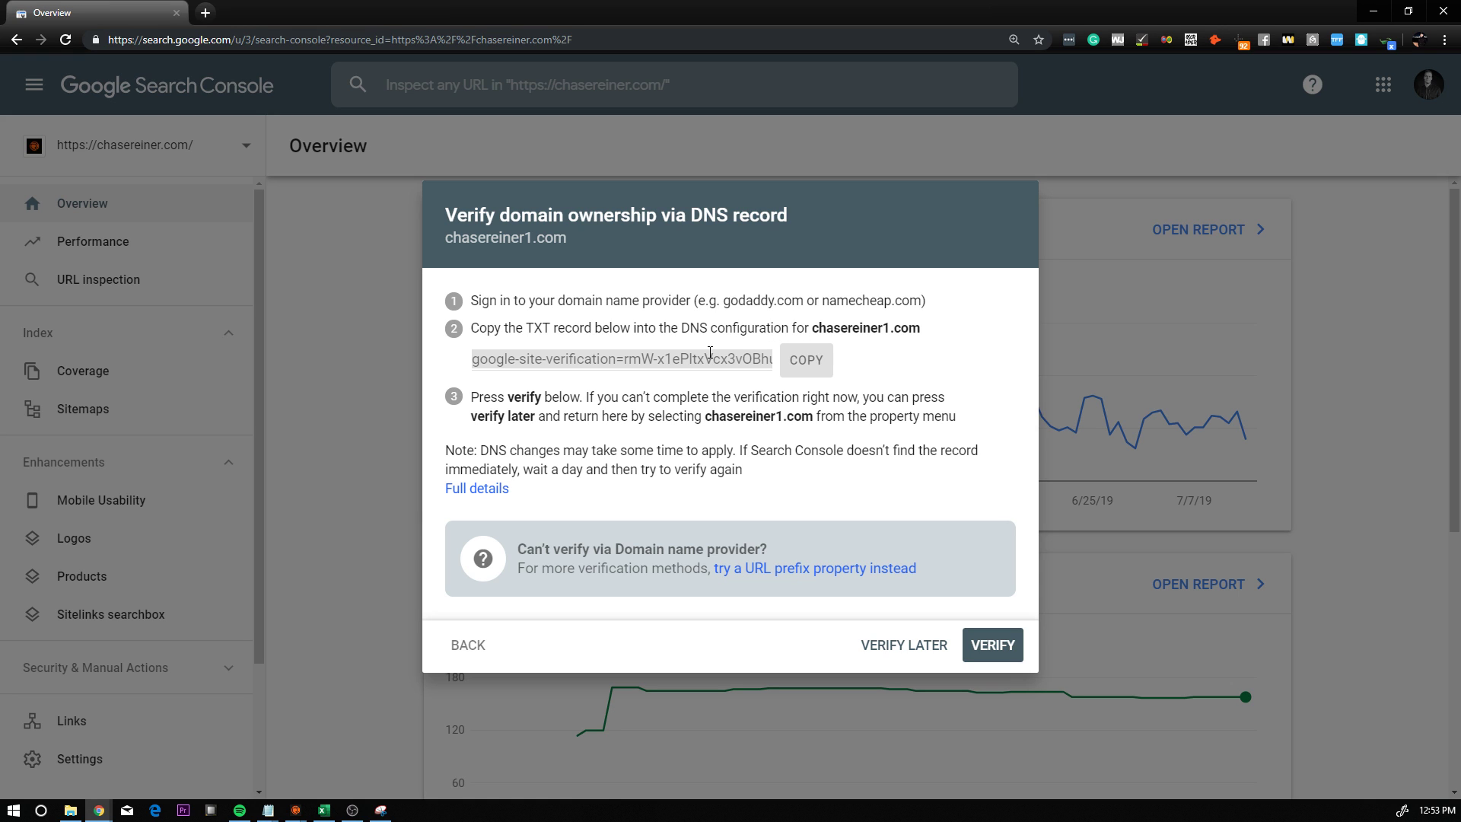
# Switch to the URL prefix property type and copy the full homepage address after opening chasereiner.com in a new tab
pyautogui.click(796, 569)
pyautogui.click(860, 485)
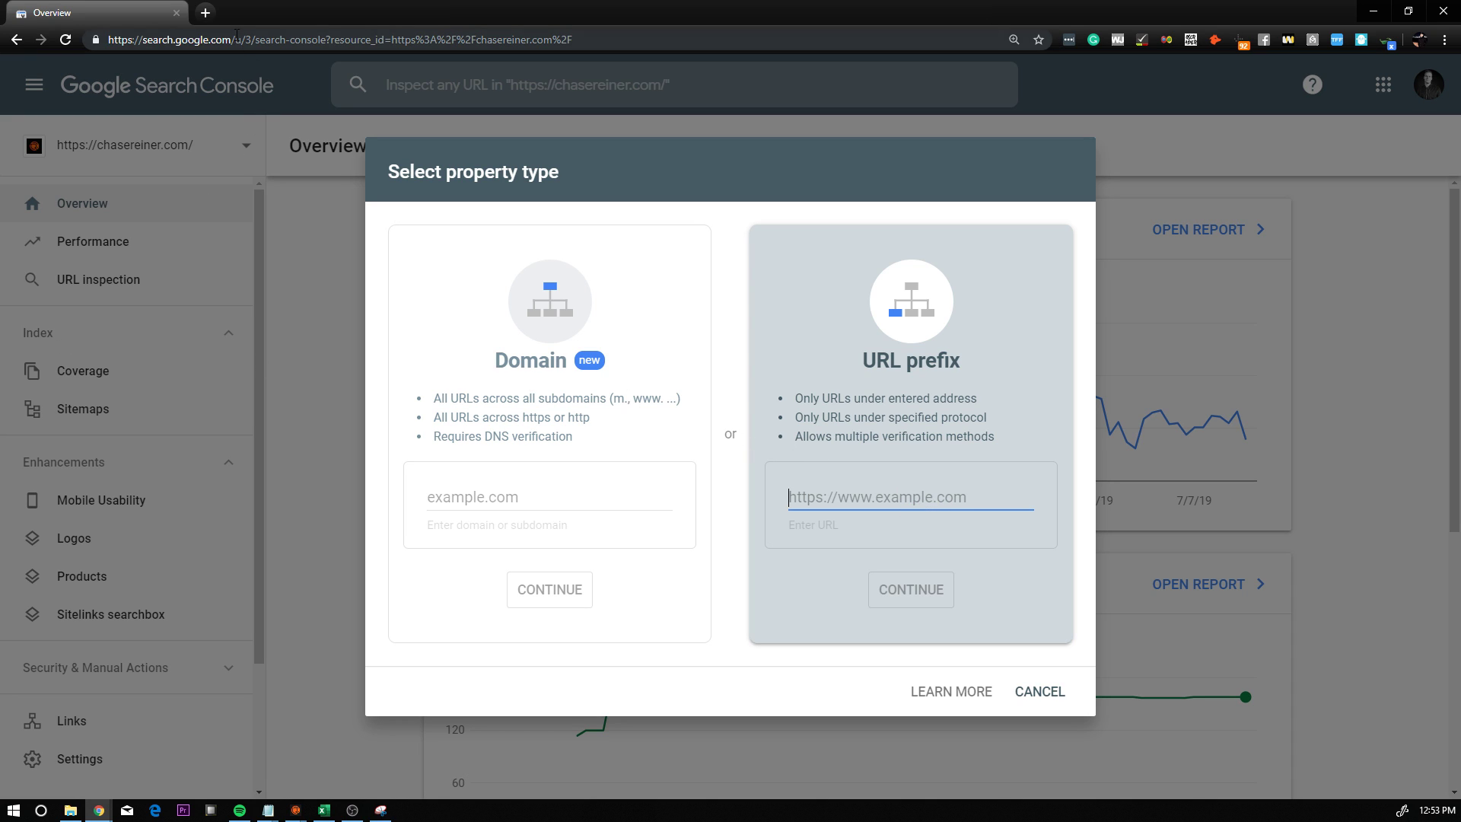
pyautogui.click(205, 12)
pyautogui.write('chasereiner.com')
pyautogui.press('Return')
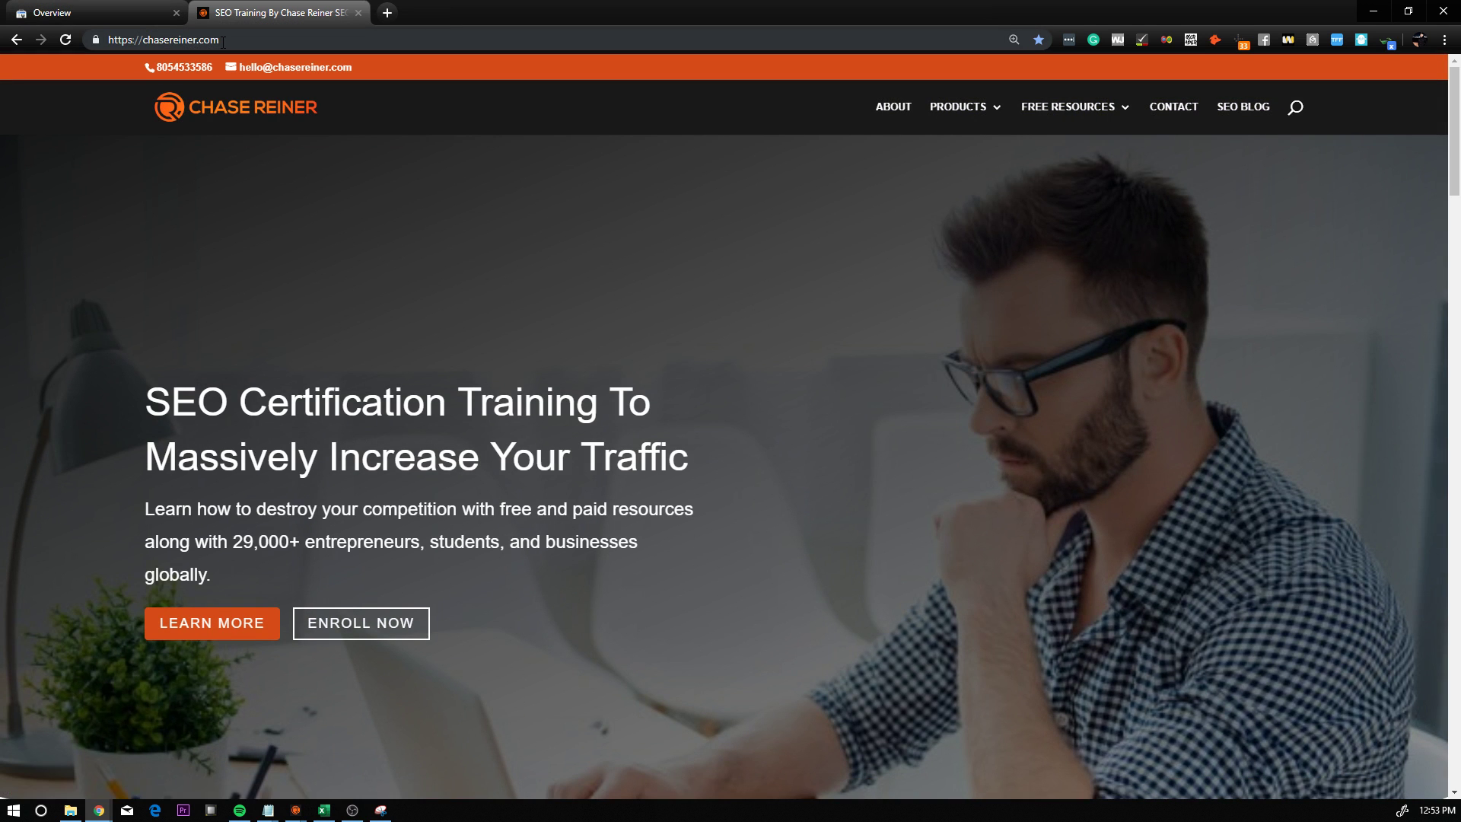
pyautogui.click(223, 42)
pyautogui.hotkey('ctrl', 'c')
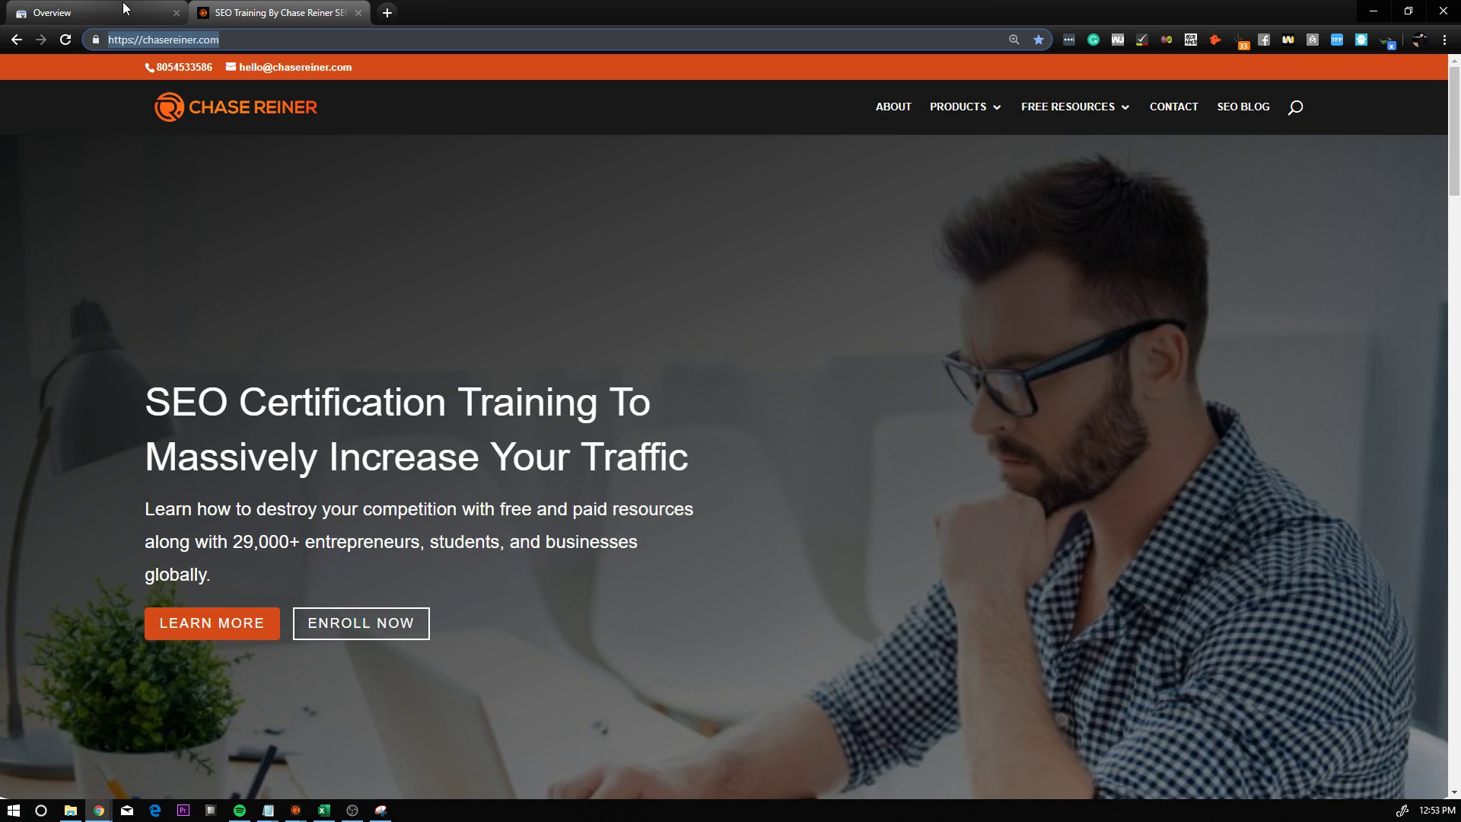
pyautogui.click(128, 38)
pyautogui.press('BackSpace')
pyautogui.press('Return')
pyautogui.moveTo(133, 38); pyautogui.dragTo(144, 40)
pyautogui.click(145, 40)
pyautogui.write('www.')
pyautogui.press('Return')
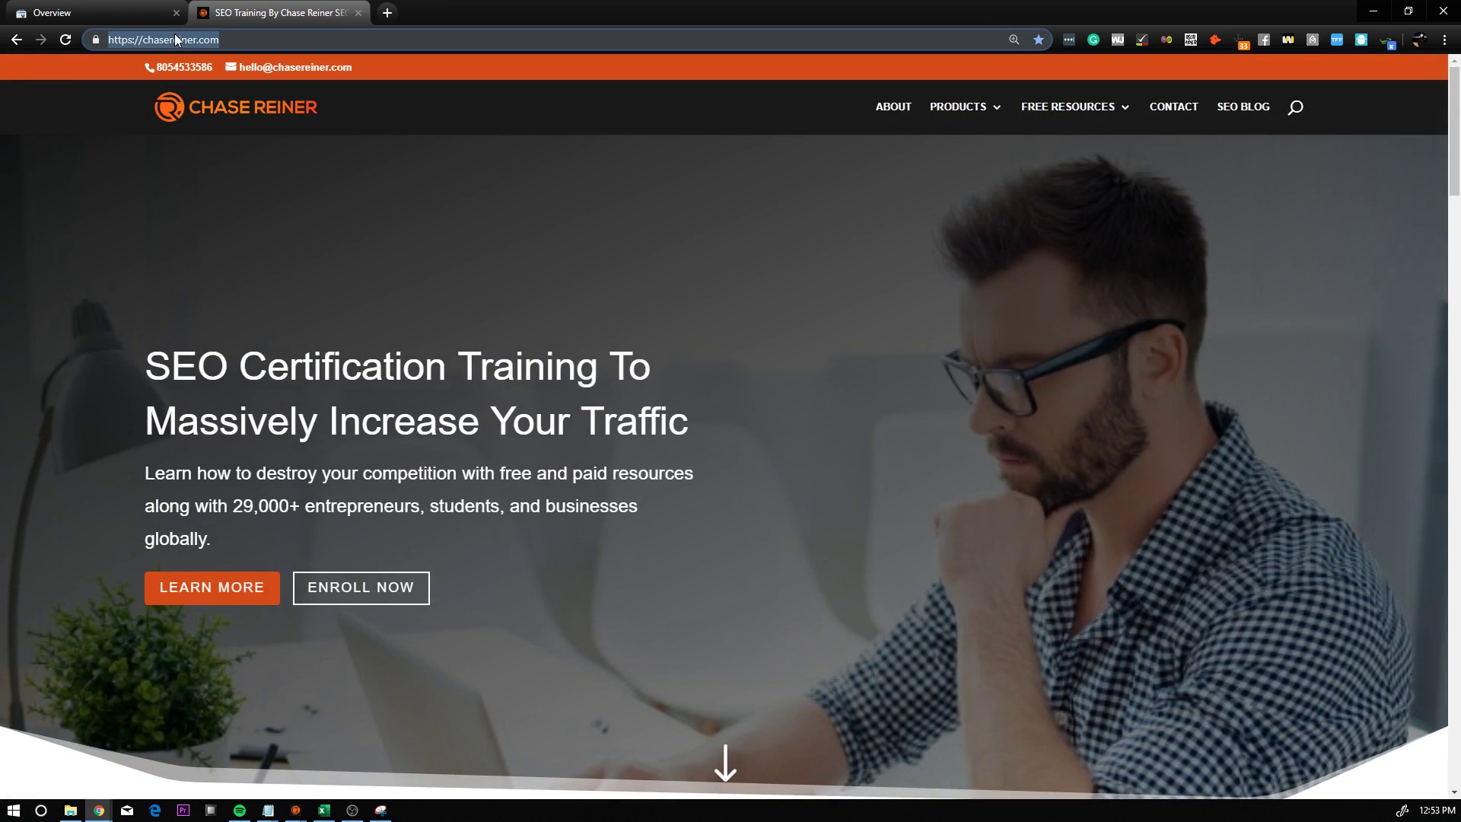
pyautogui.click(92, 13)
pyautogui.hotkey('ctrl', 'v')
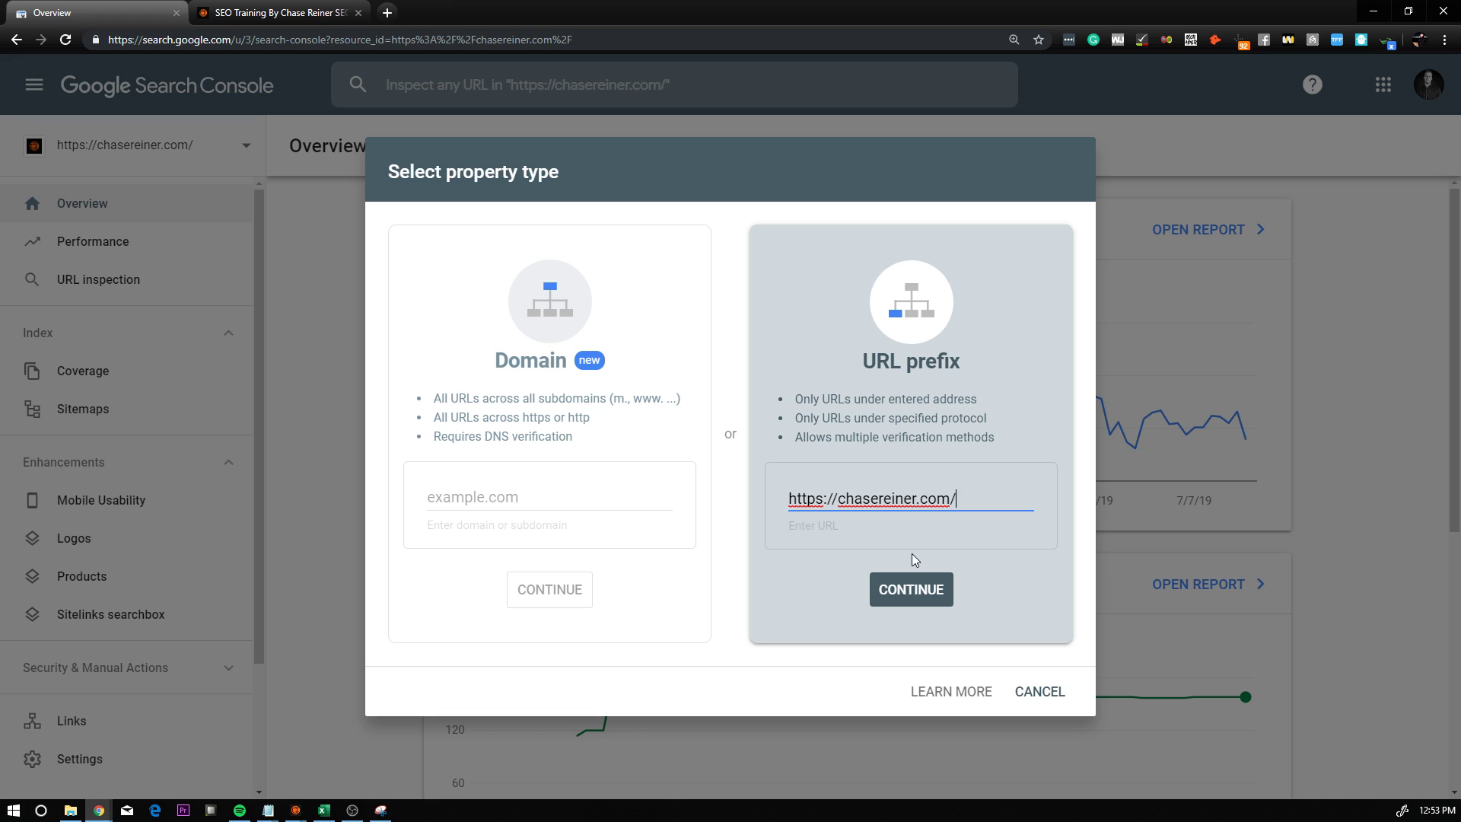
pyautogui.click(906, 599)
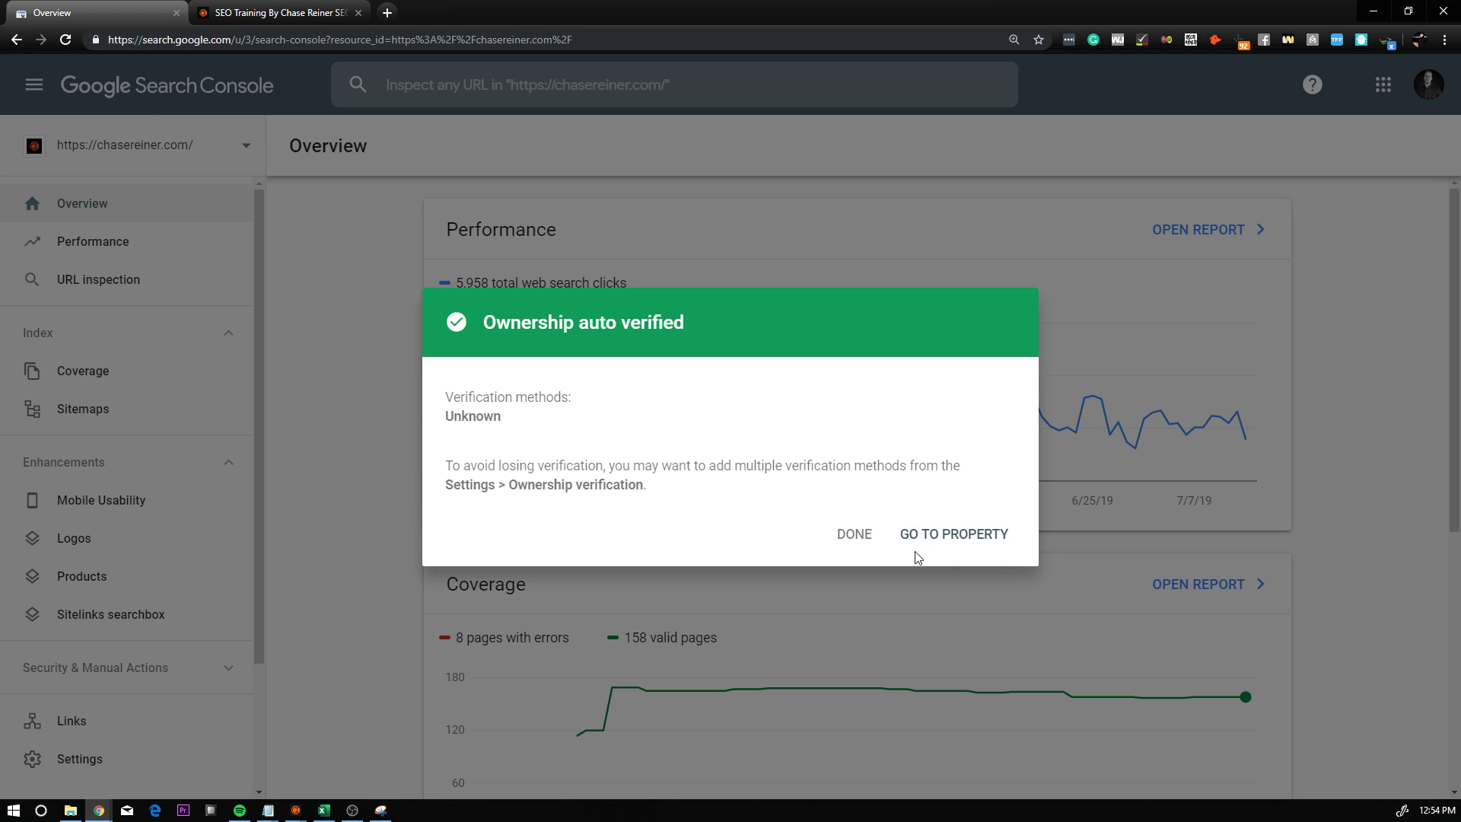
pyautogui.click(14, 41)
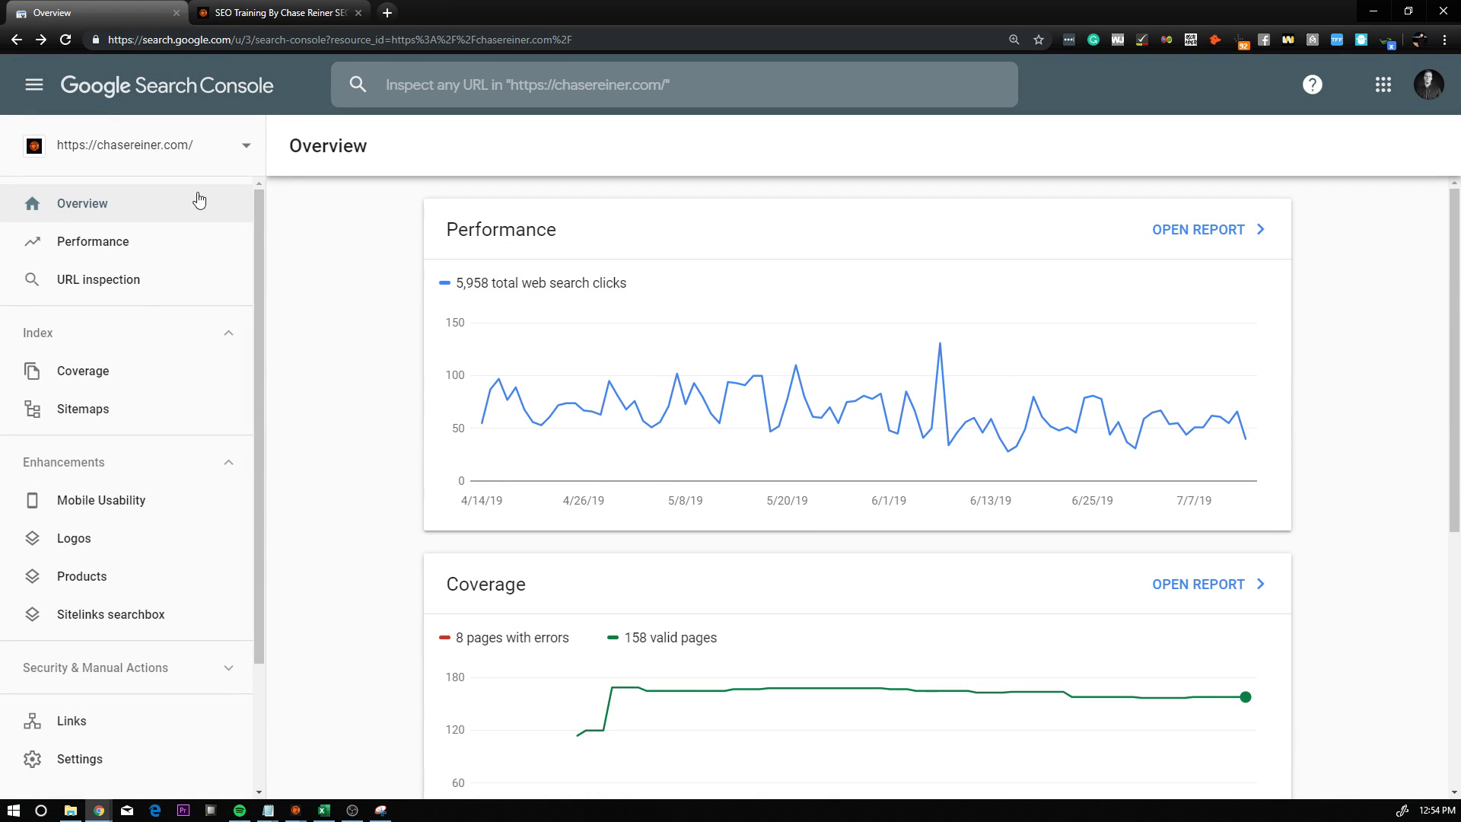
pyautogui.click(206, 146)
pyautogui.click(114, 636)
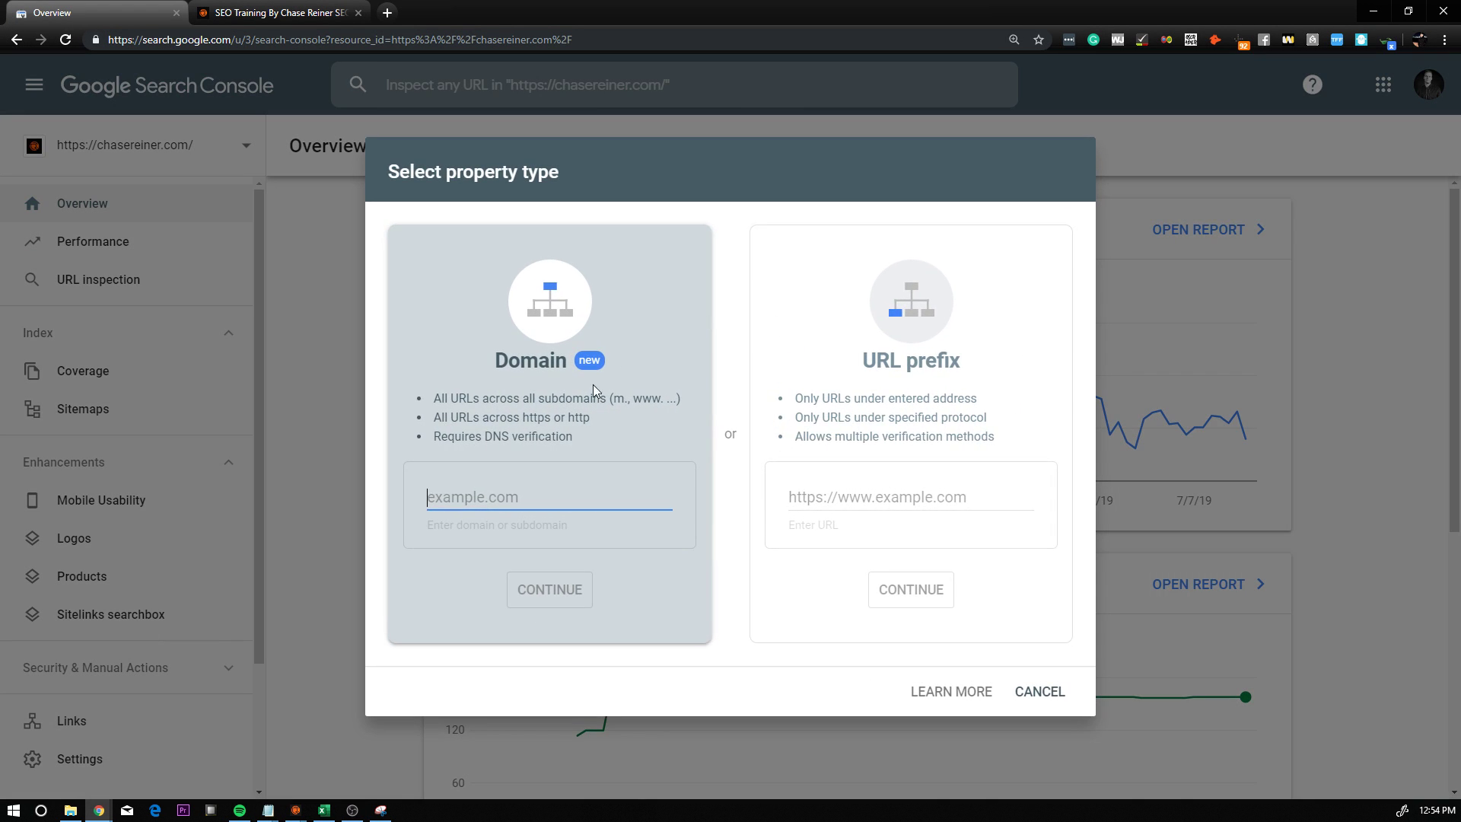
pyautogui.click(885, 498)
pyautogui.hotkey('ctrl', 'v')
pyautogui.click(912, 498)
pyautogui.write('1')
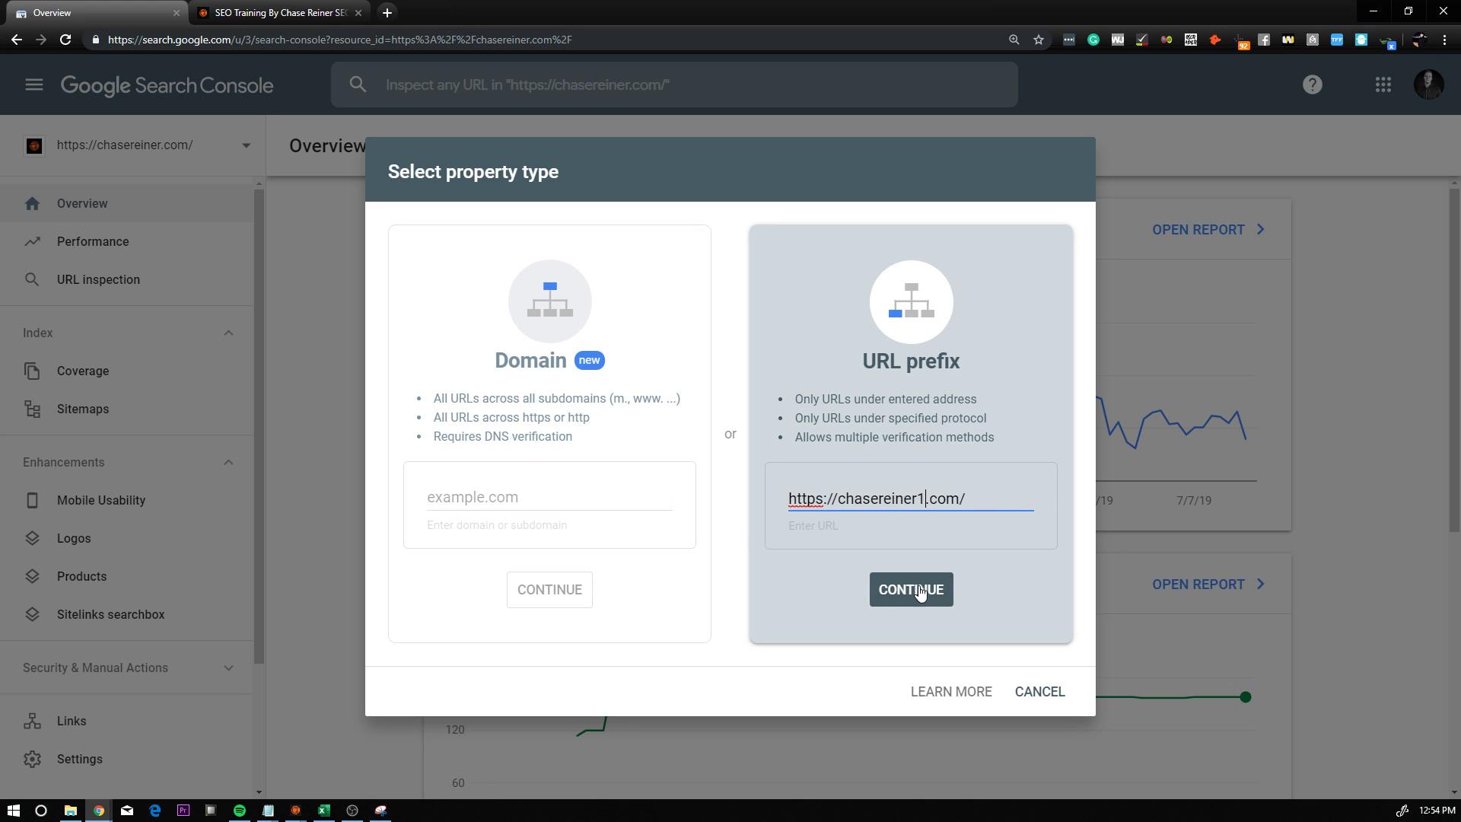
pyautogui.click(919, 592)
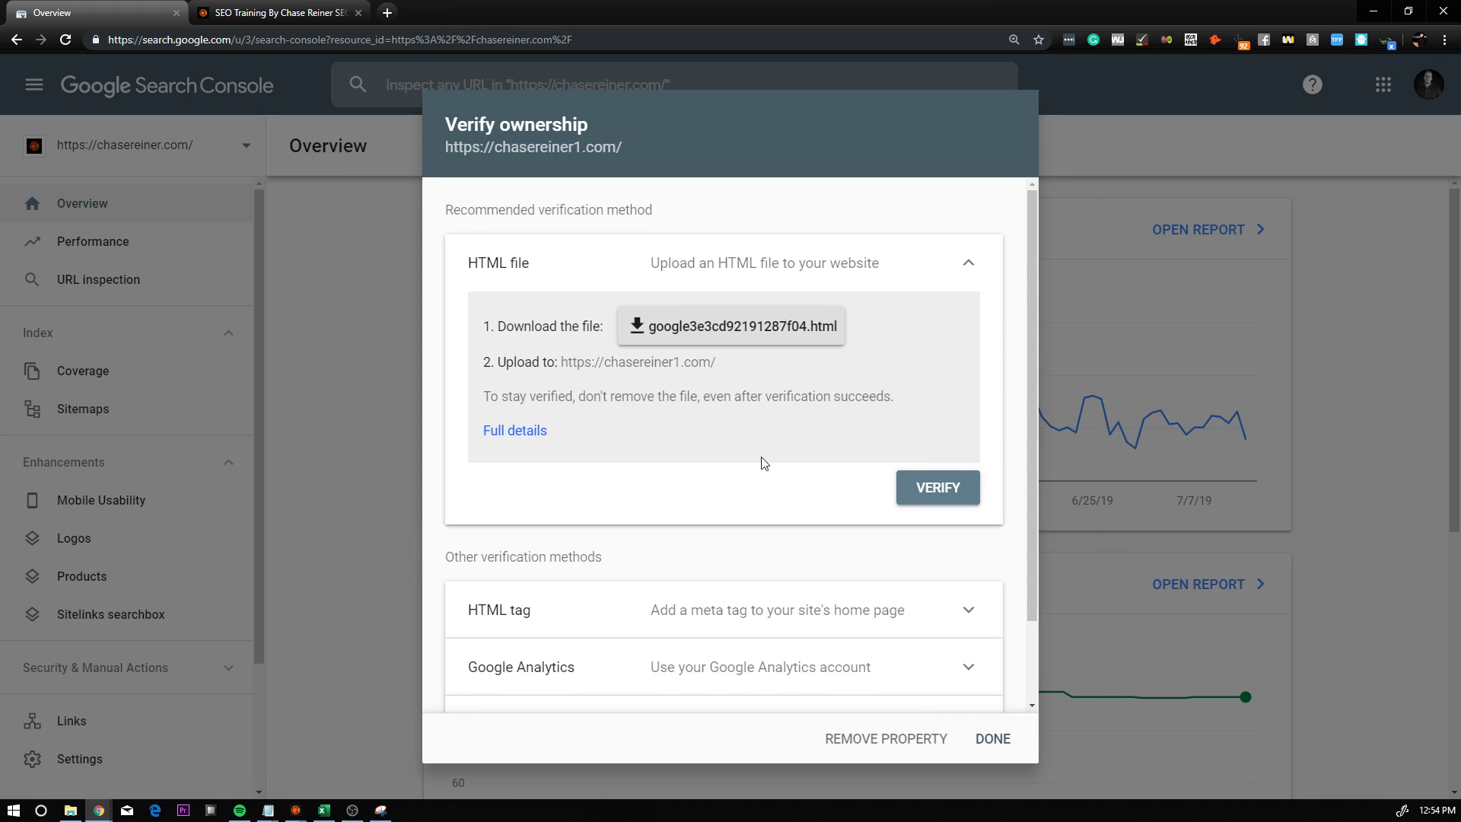
# Examine the other verification methods, highlight the meta tag of the HTML tag method, and close the verification dialog
pyautogui.scroll(-2, 742, 445)
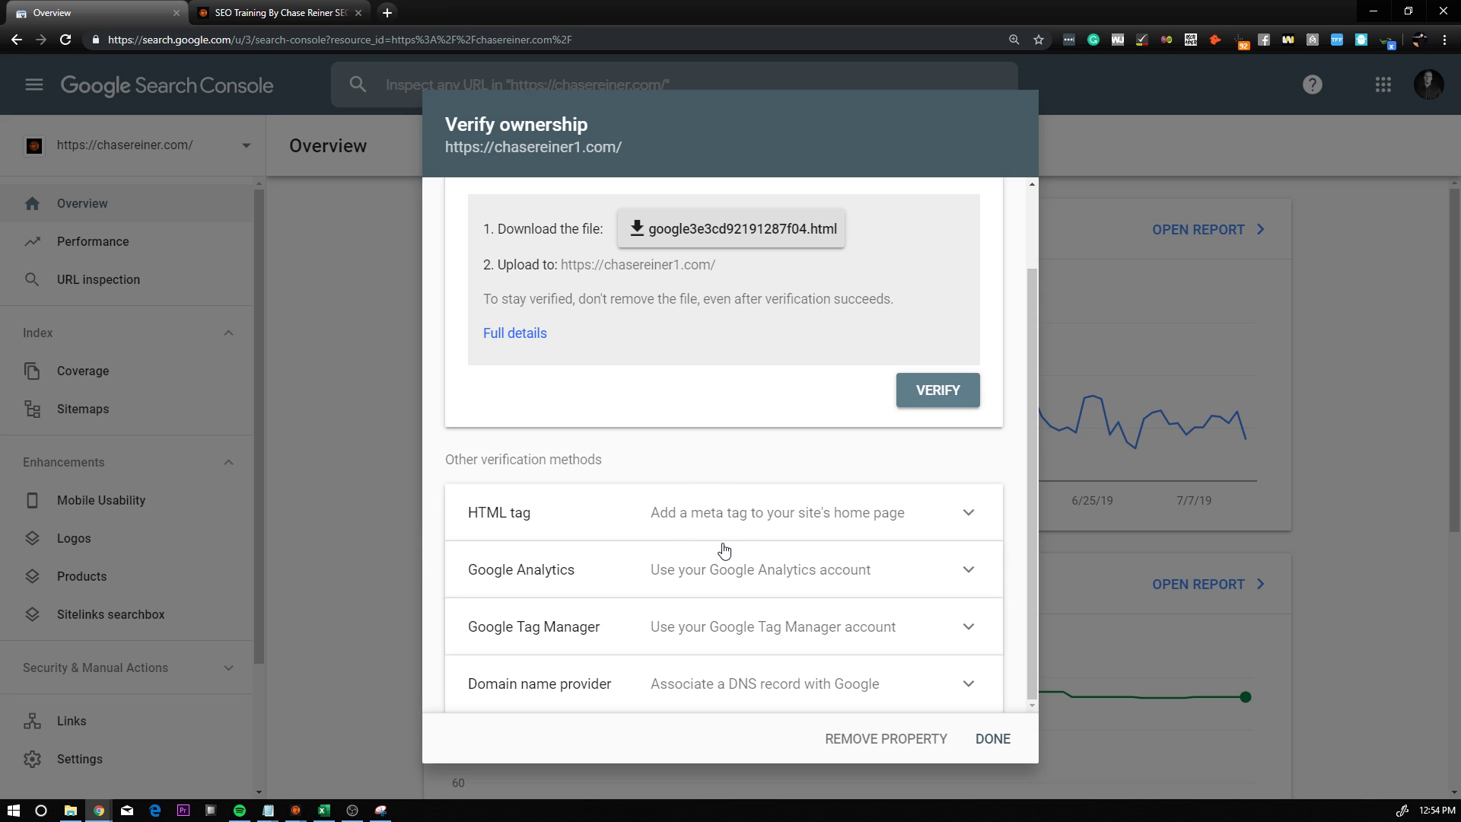
pyautogui.click(704, 520)
pyautogui.moveTo(801, 649); pyautogui.dragTo(487, 638)
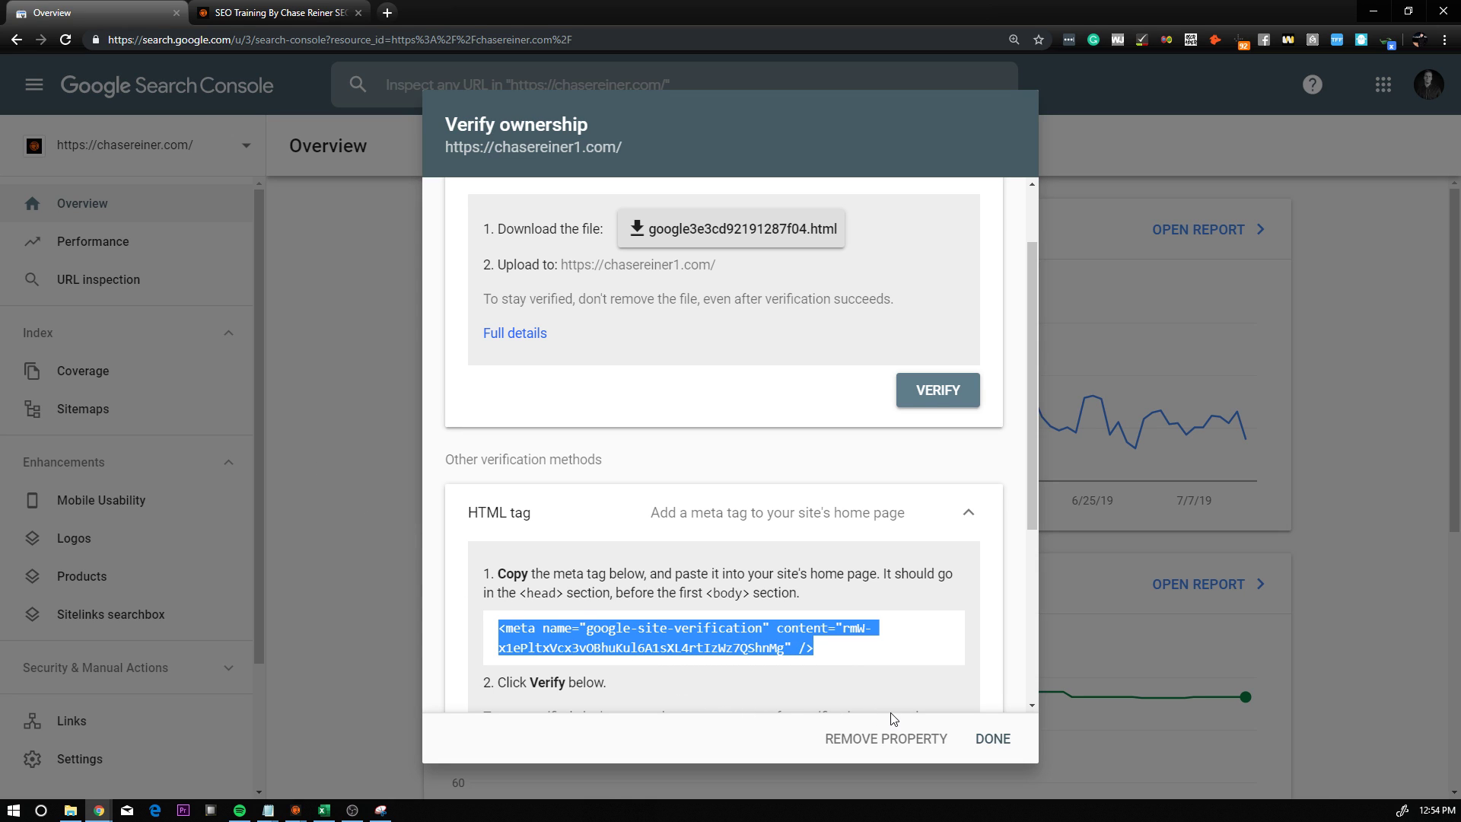
pyautogui.click(988, 742)
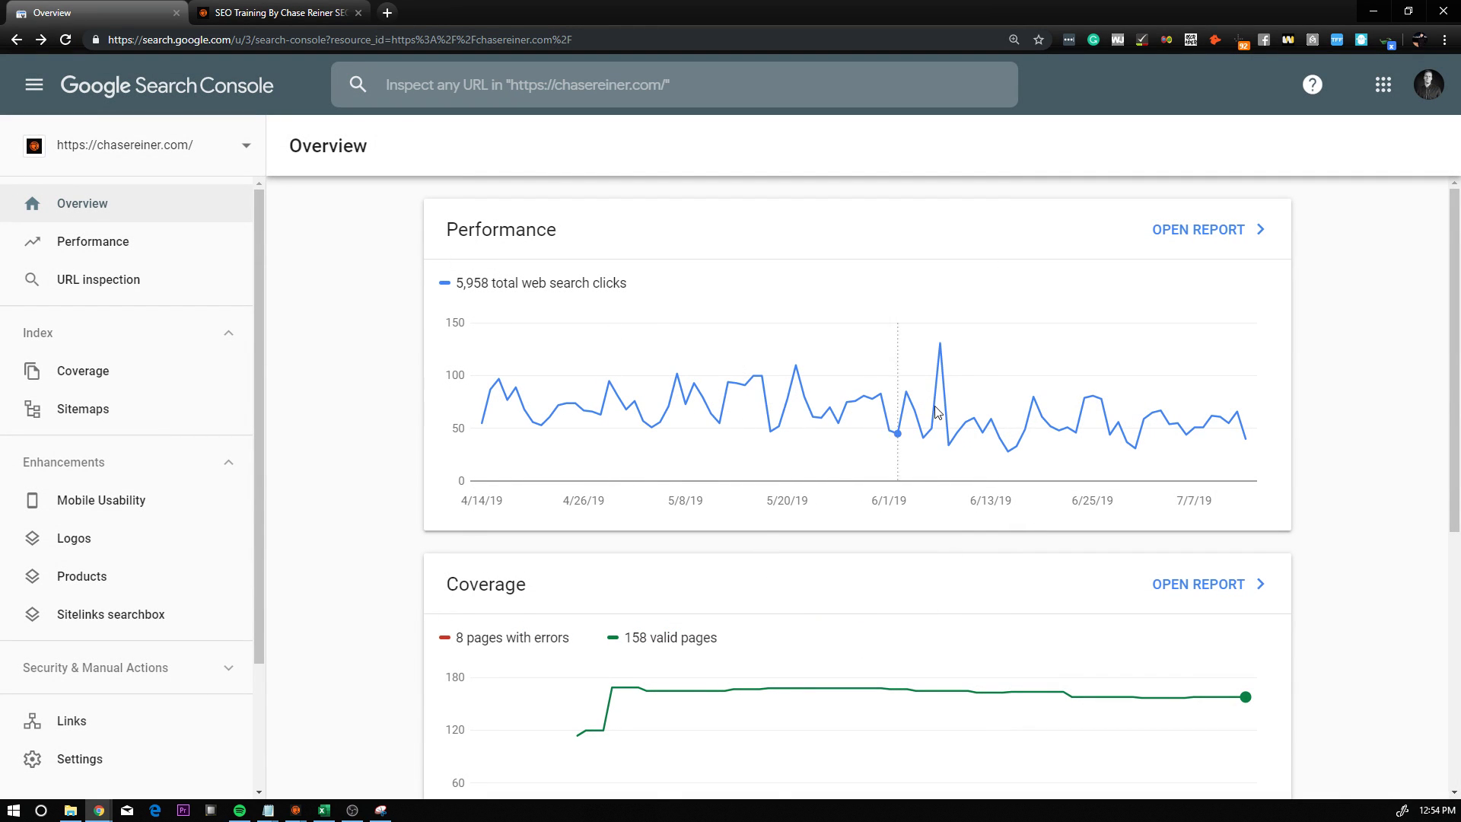
# Look through the property list for chasereiner.com and examine the Performance and Coverage charts on the Overview
pyautogui.moveTo(1087, 411)
pyautogui.click(169, 144)
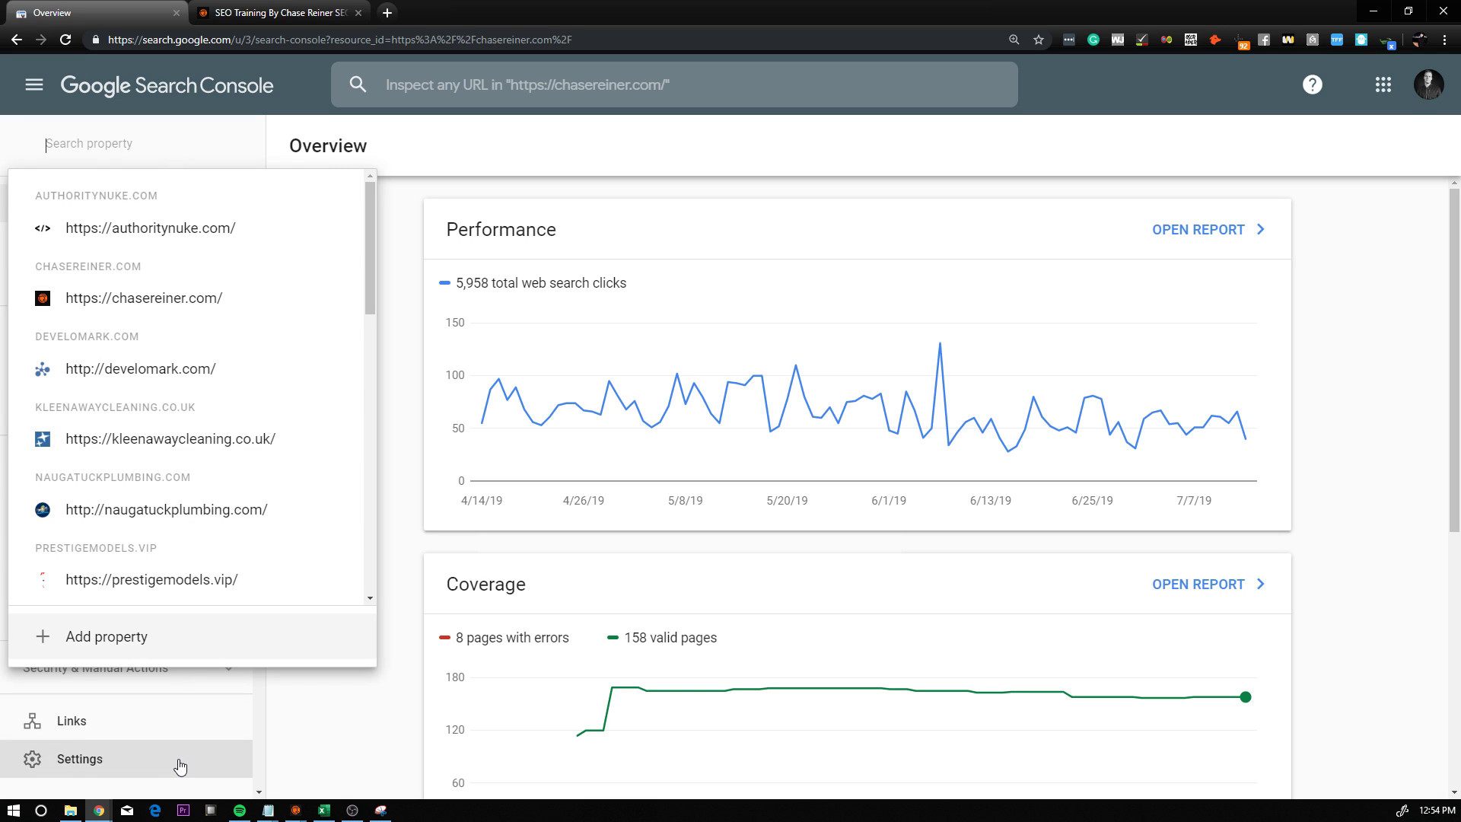
pyautogui.click(312, 293)
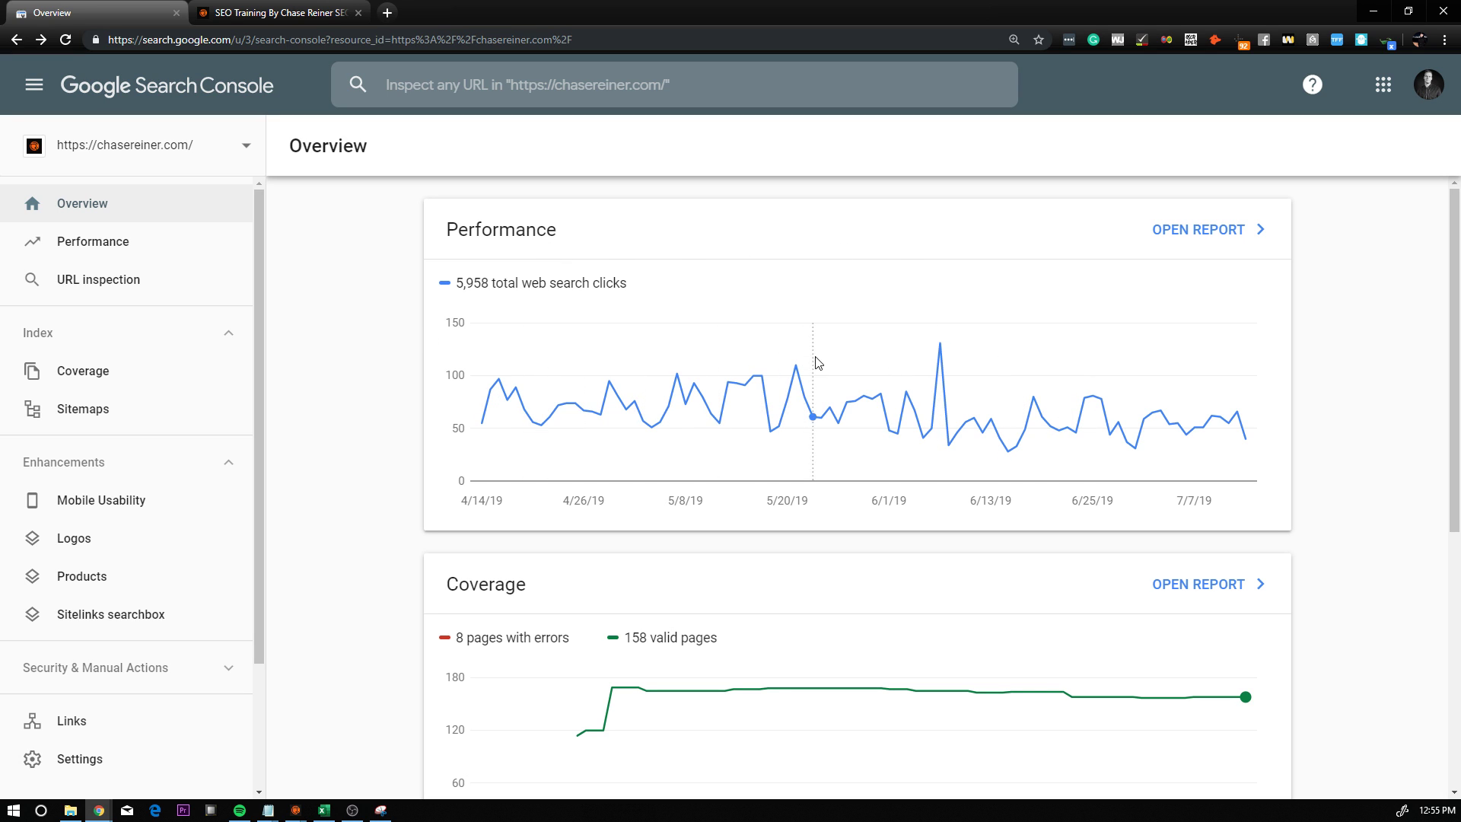
pyautogui.moveTo(895, 363)
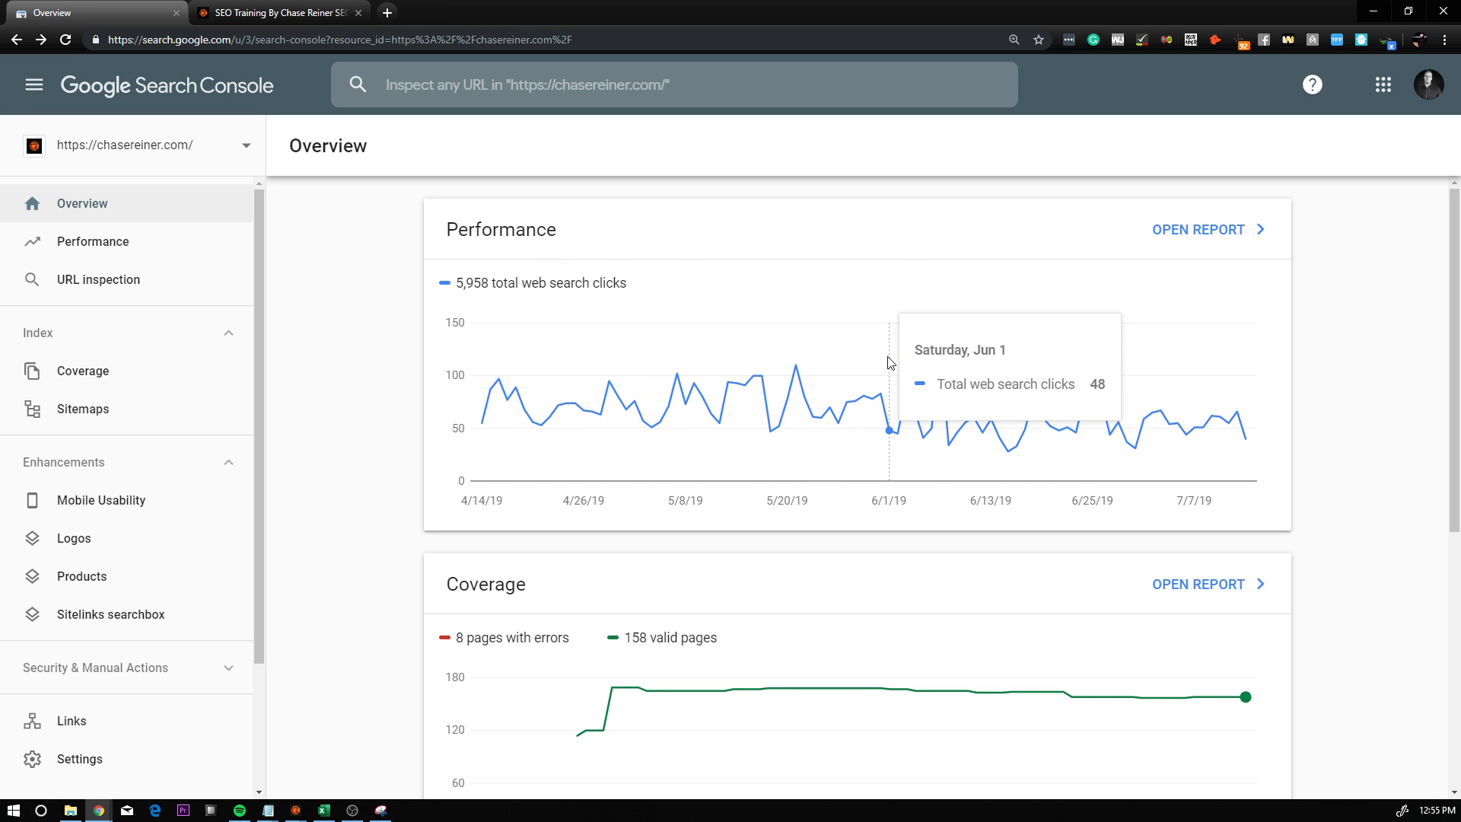
pyautogui.scroll(-3, 890, 362)
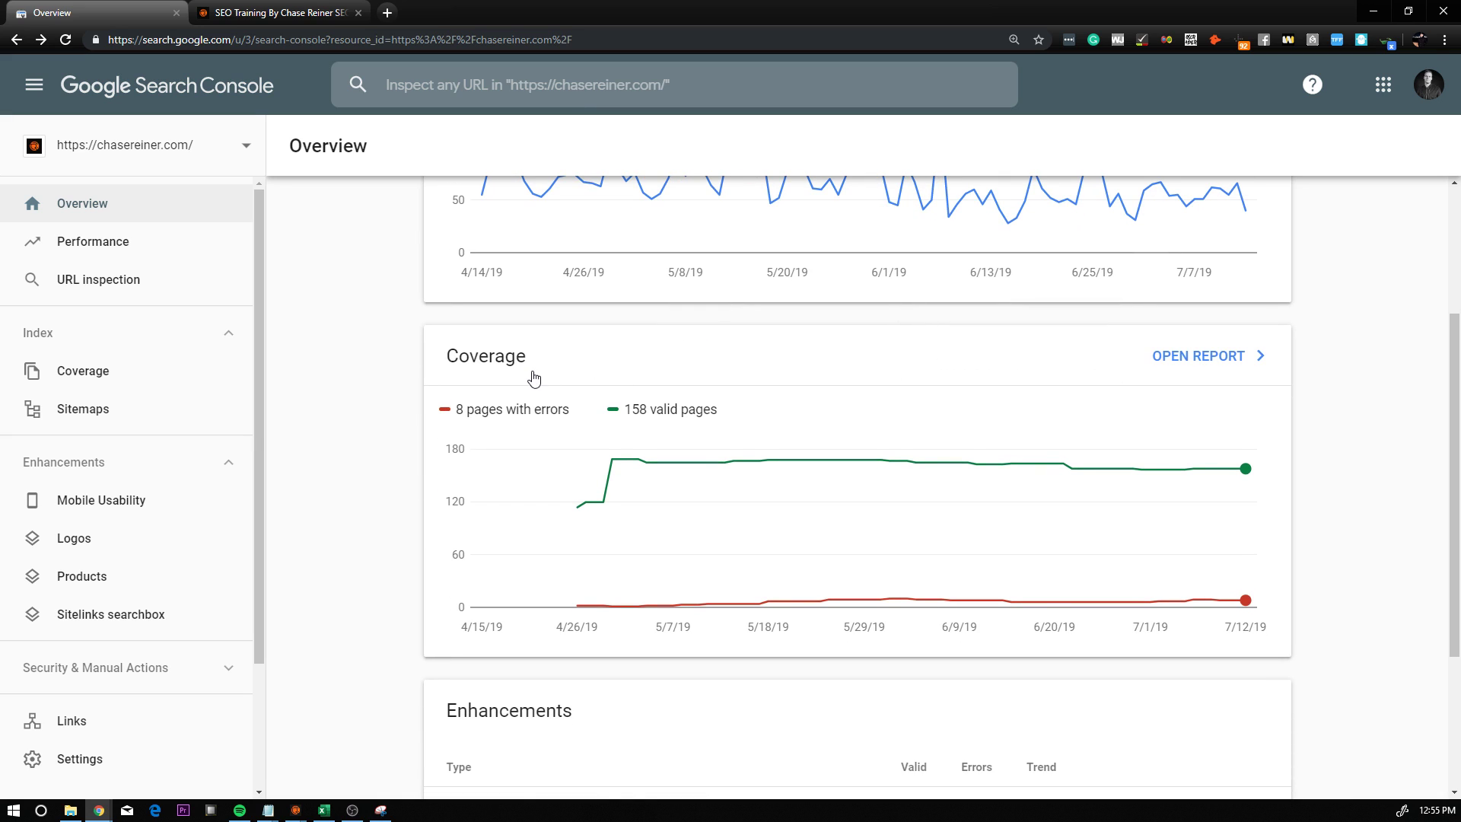
pyautogui.scroll(-1, 531, 379)
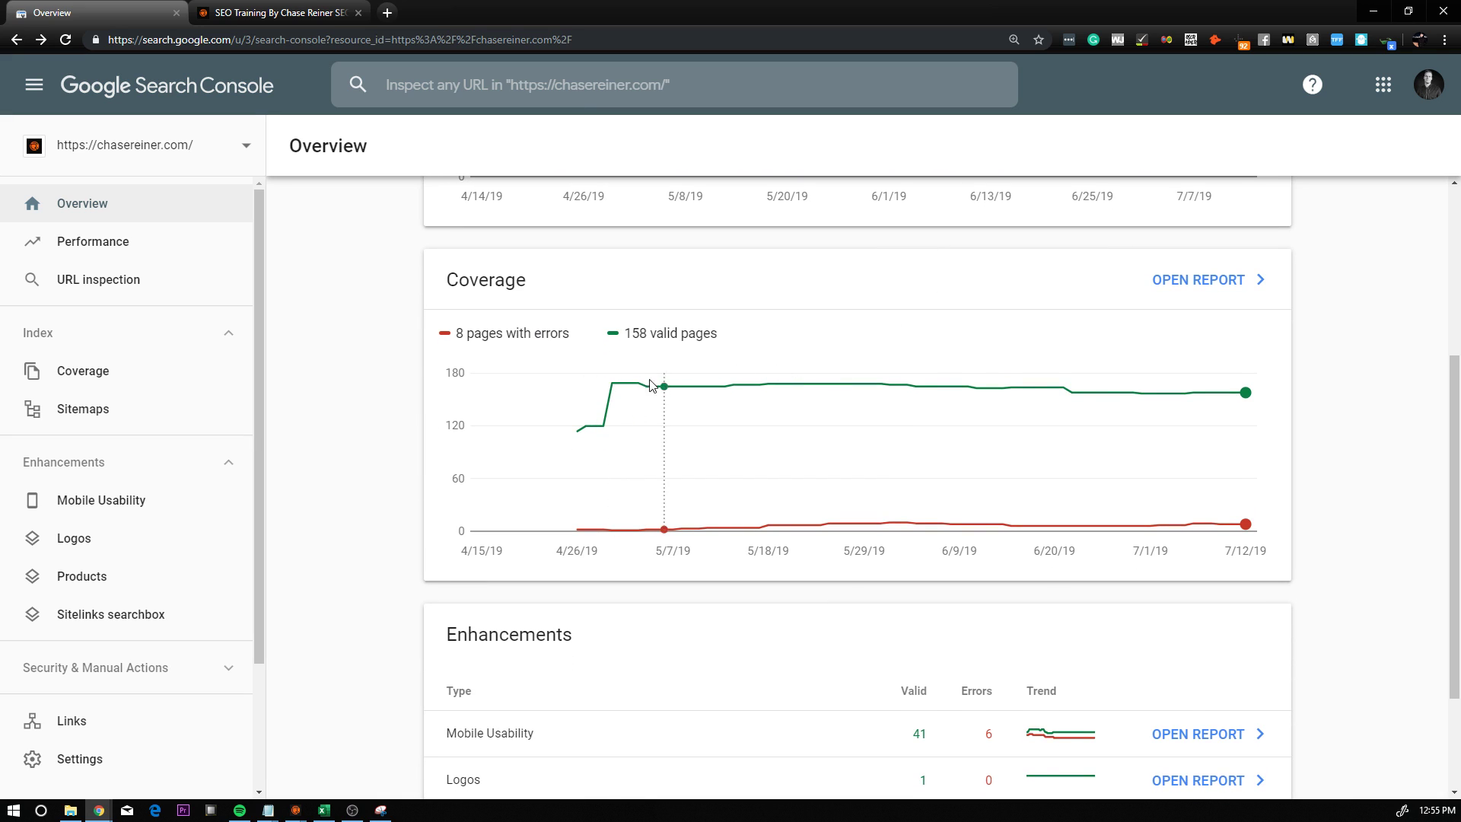
# Open the Coverage report and show the valid pages together with the errors in the chart and details
pyautogui.click(1185, 292)
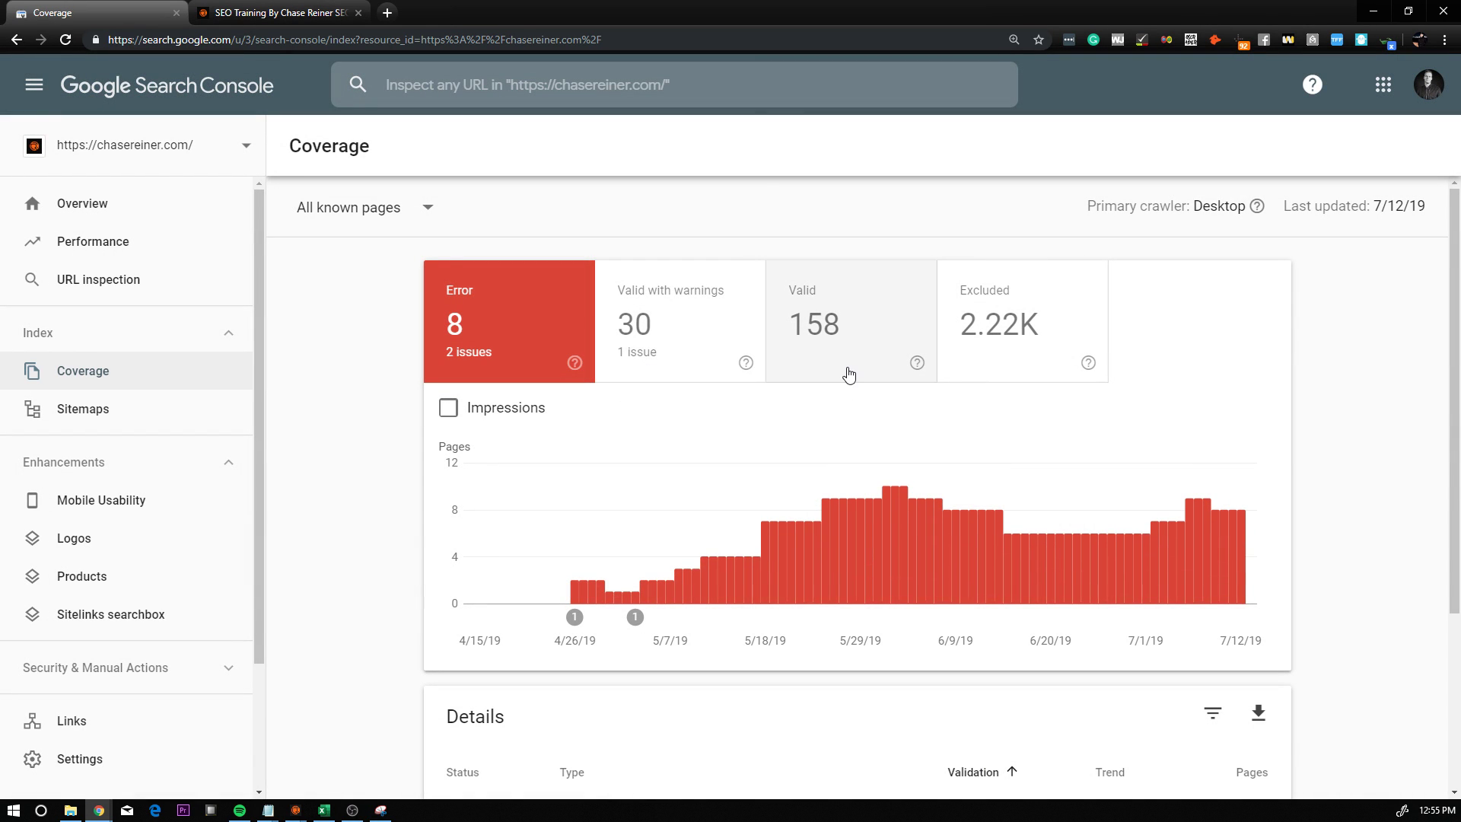
pyautogui.click(701, 350)
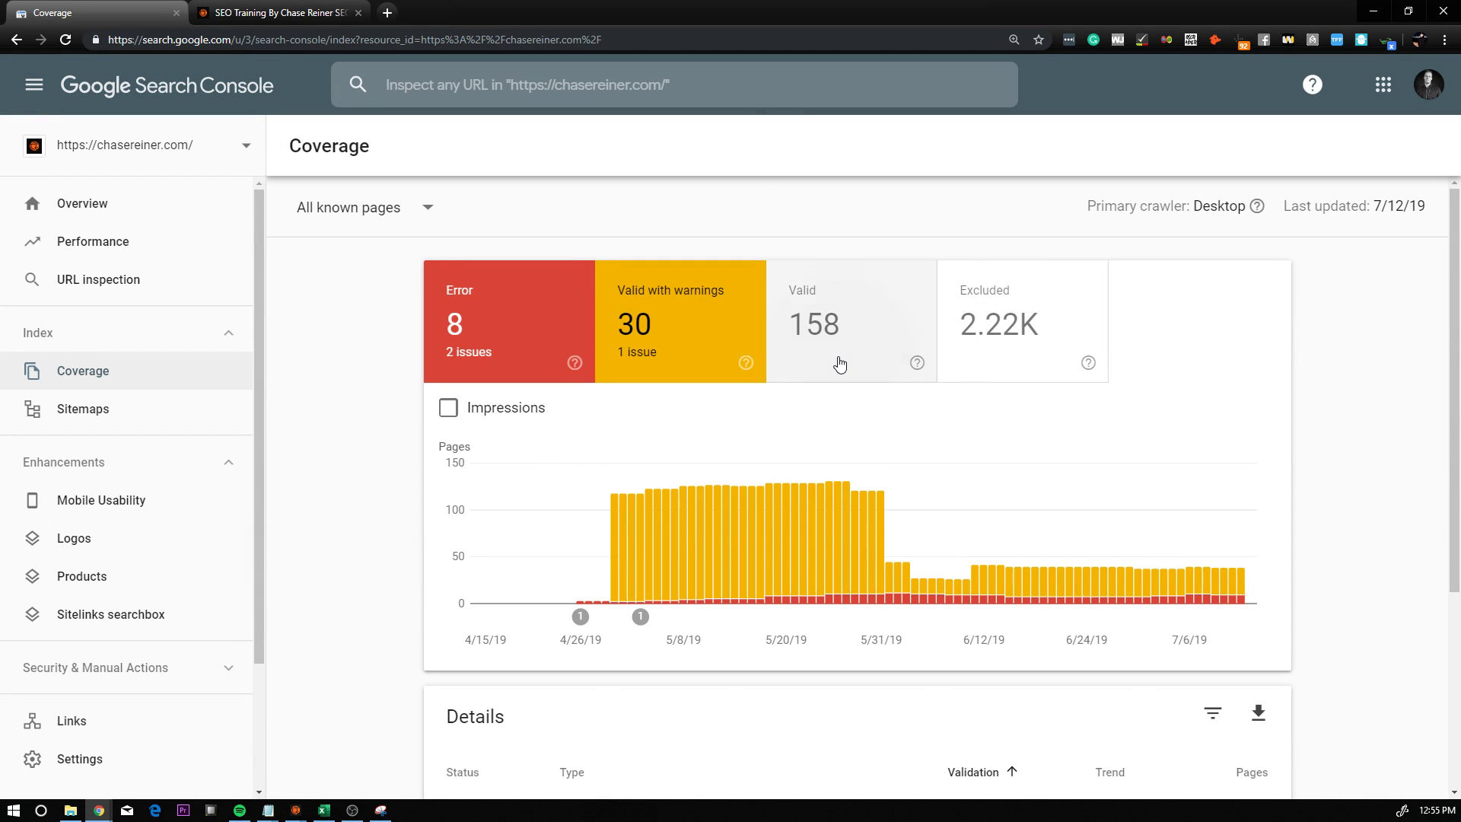
pyautogui.click(837, 364)
pyautogui.click(730, 333)
pyautogui.scroll(-5, 725, 423)
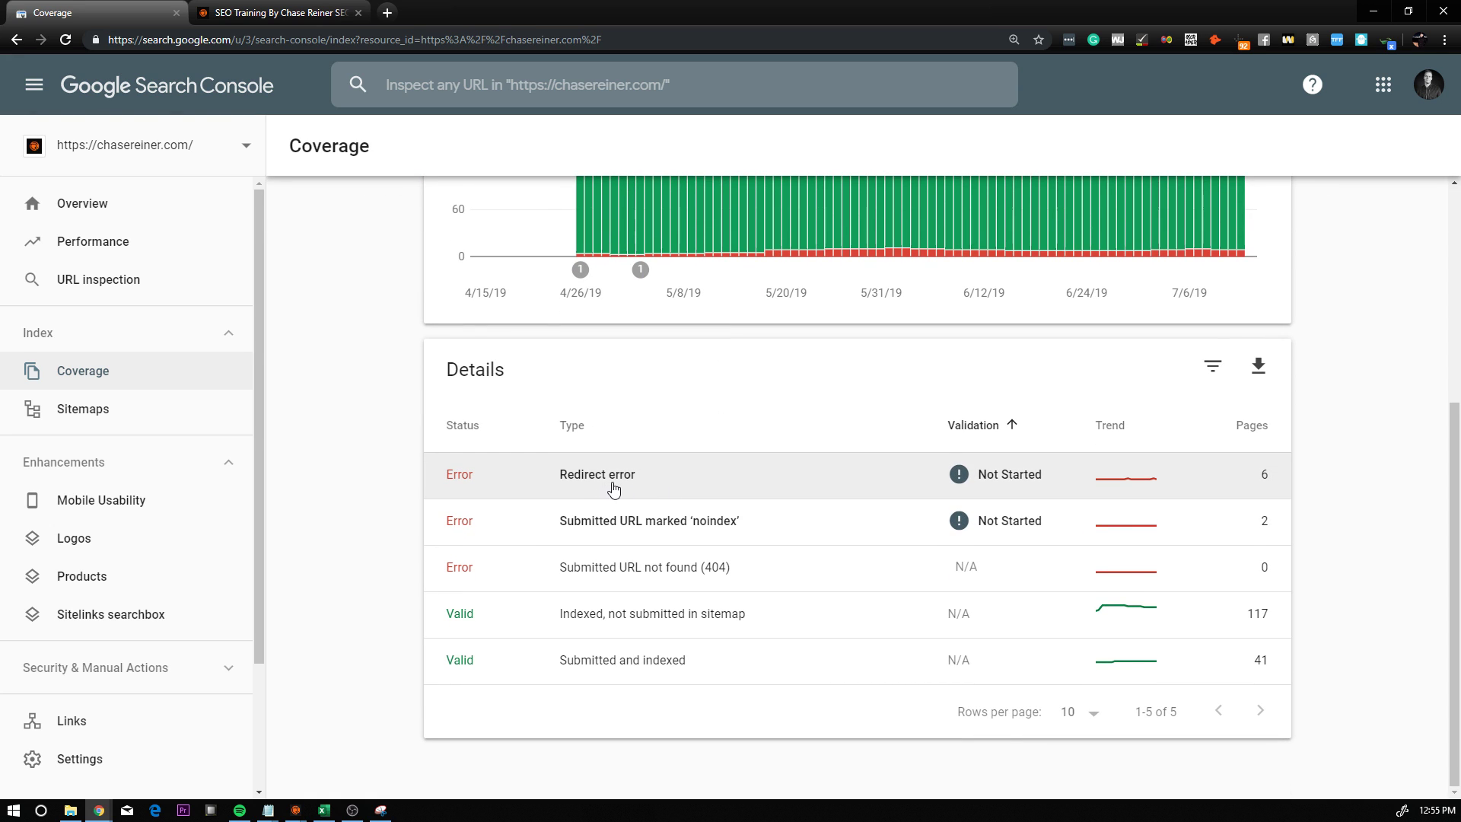
# Open the Redirect error issue and load its affected /resources/ page in a new tab
pyautogui.click(620, 474)
pyautogui.scroll(-3, 647, 503)
pyautogui.scroll(-3, 596, 479)
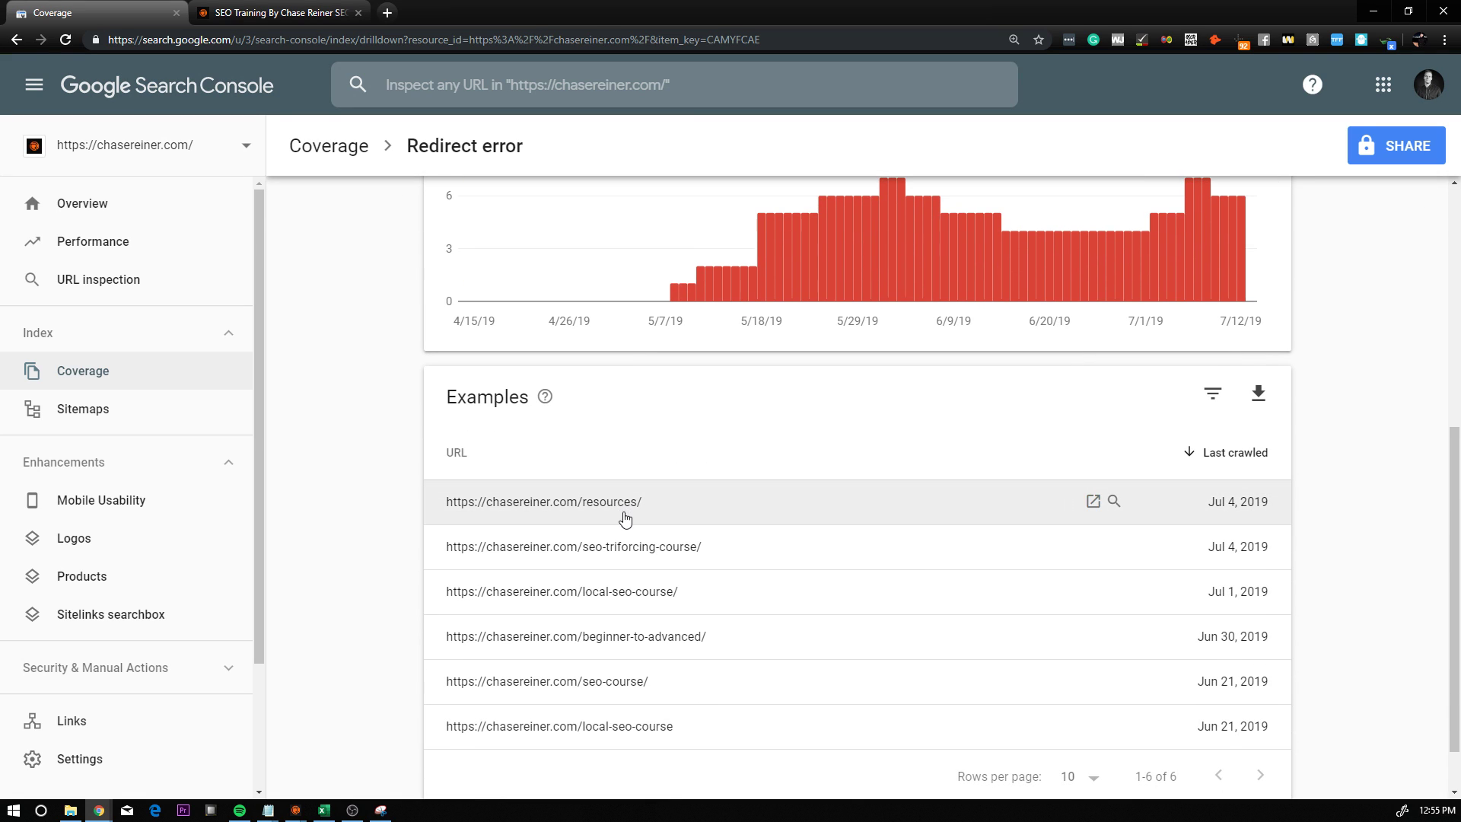
pyautogui.click(1093, 501)
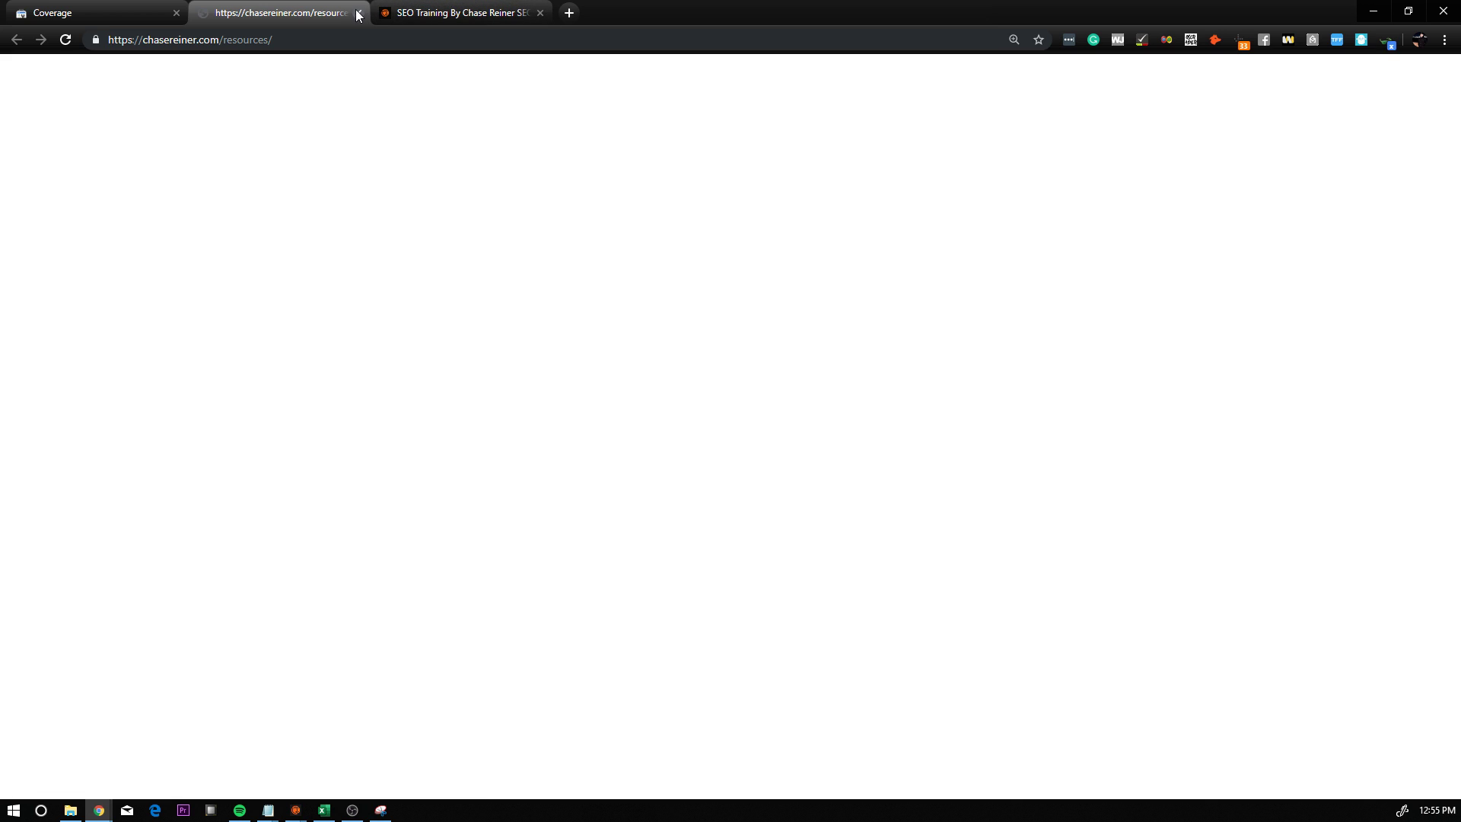
# Close the /resources/ page and return from the Redirect error issue to the Coverage report
pyautogui.rightClick(284, 114)
pyautogui.click(307, 19)
pyautogui.click(358, 13)
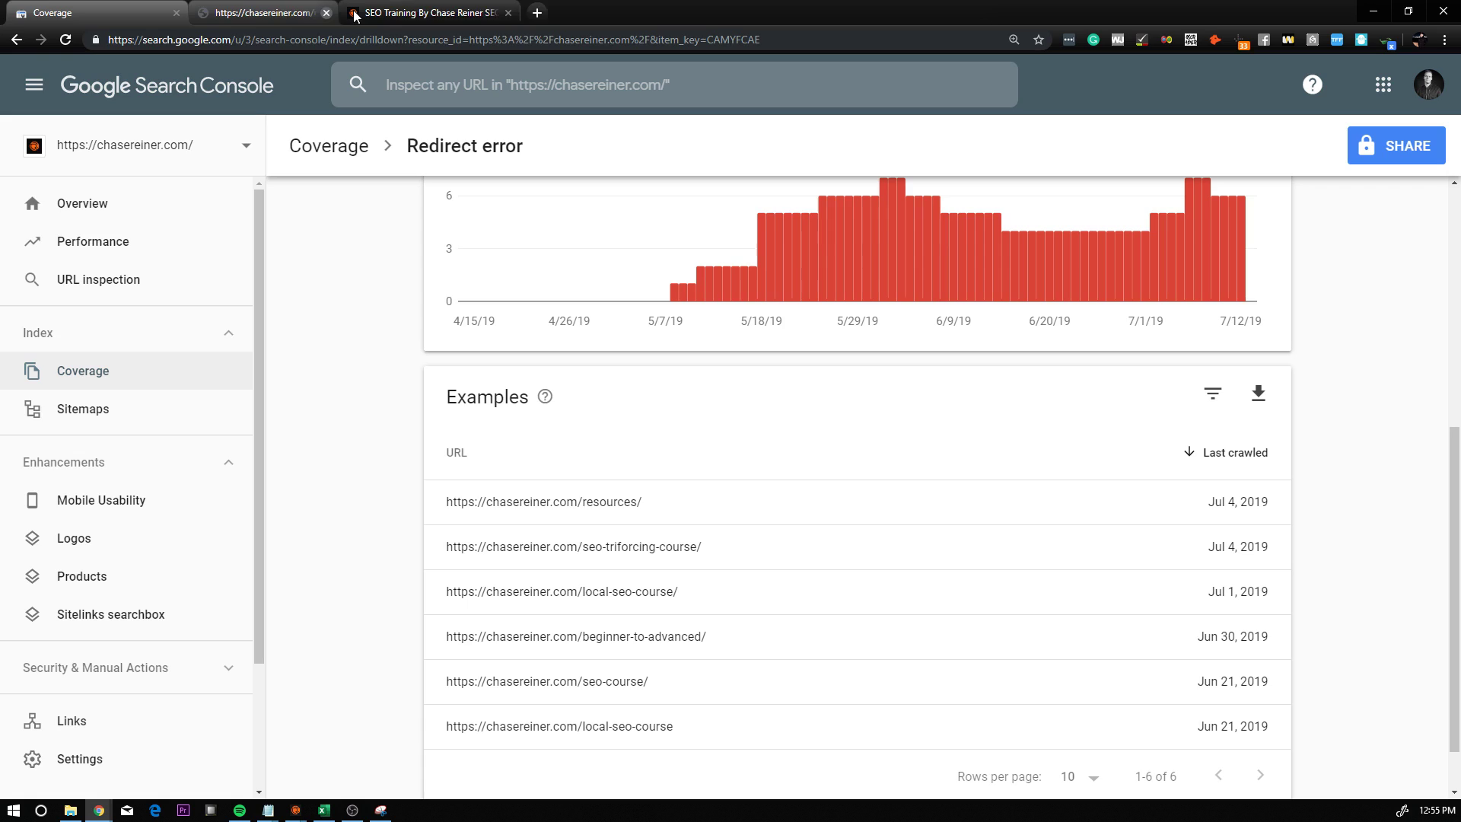
pyautogui.click(16, 40)
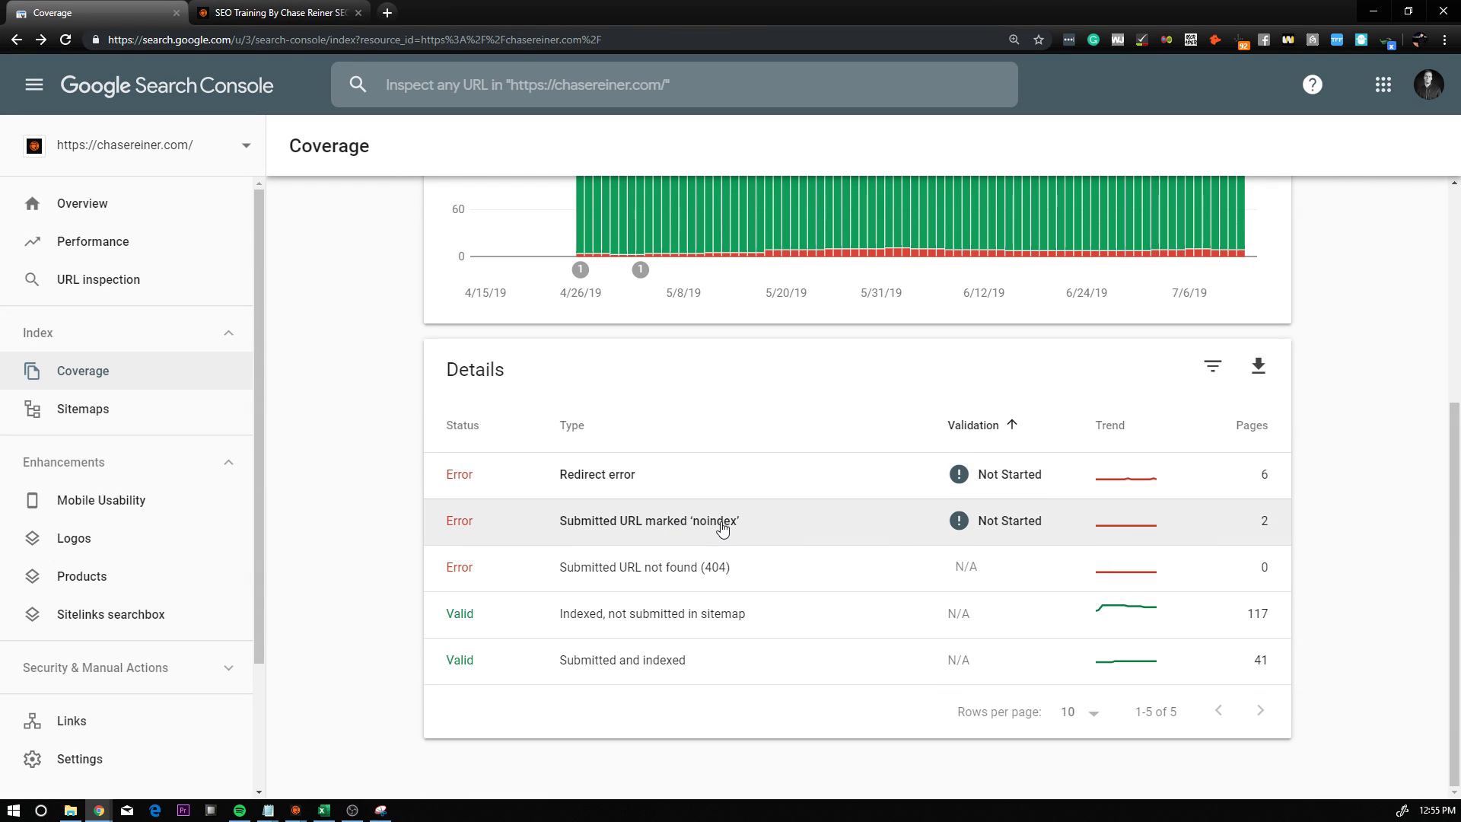
# Add the excluded pages to the Coverage chart and look through the exclusion reasons in the details table
pyautogui.scroll(5, 723, 528)
pyautogui.scroll(-2, 514, 414)
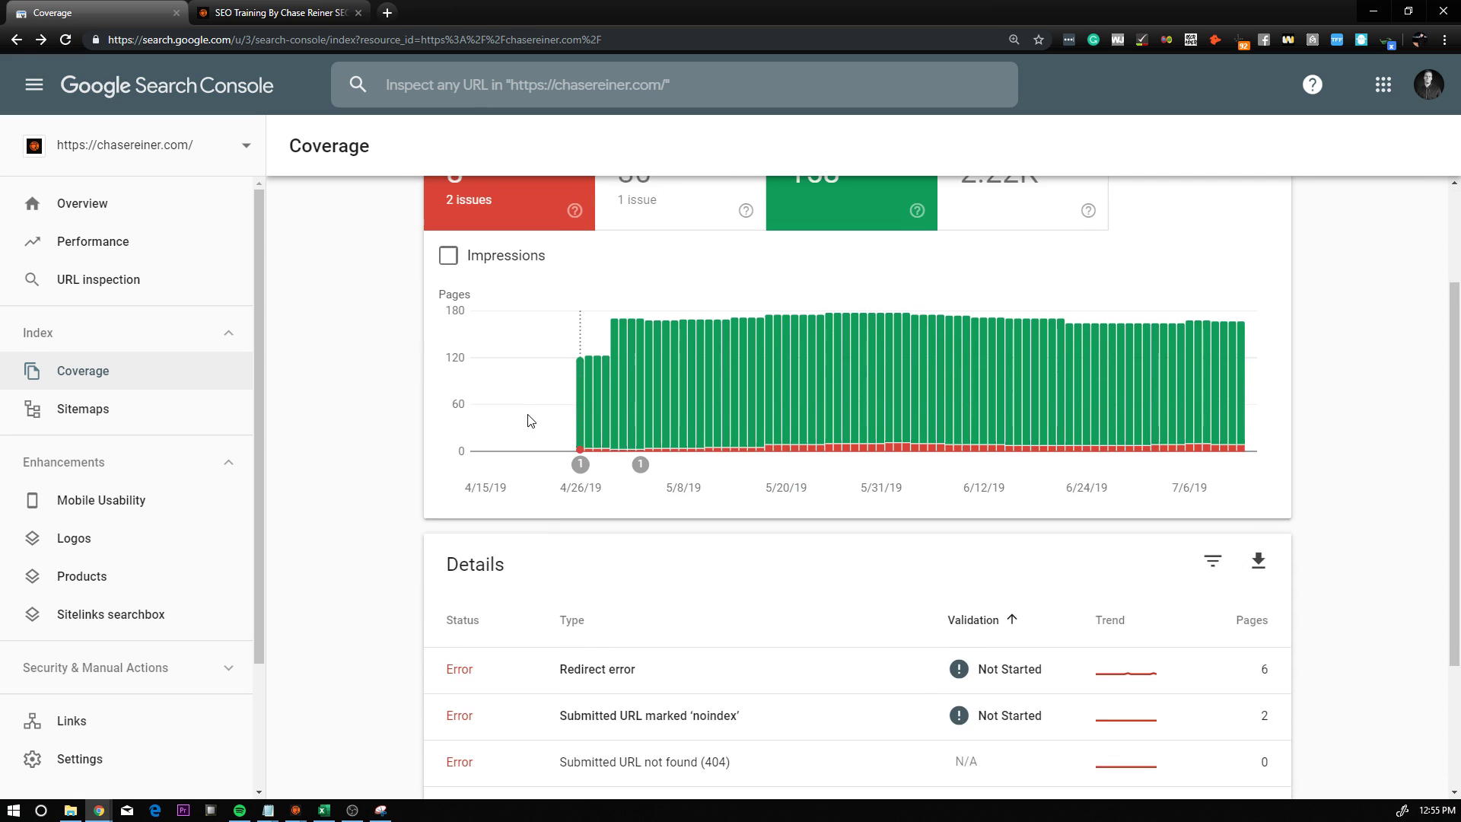
pyautogui.scroll(2, 530, 421)
pyautogui.click(963, 339)
pyautogui.scroll(-5, 962, 334)
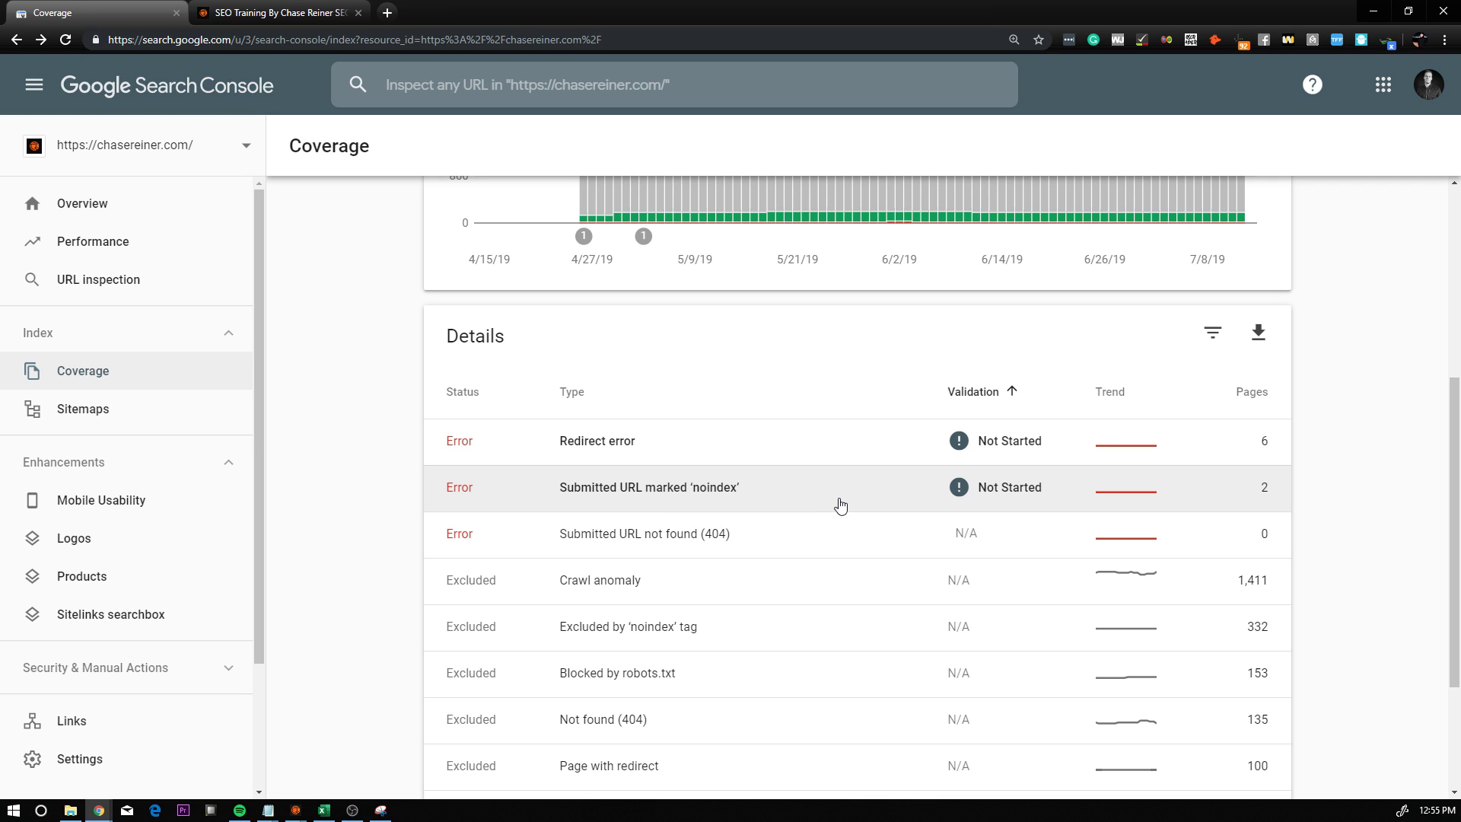
pyautogui.scroll(5, 875, 499)
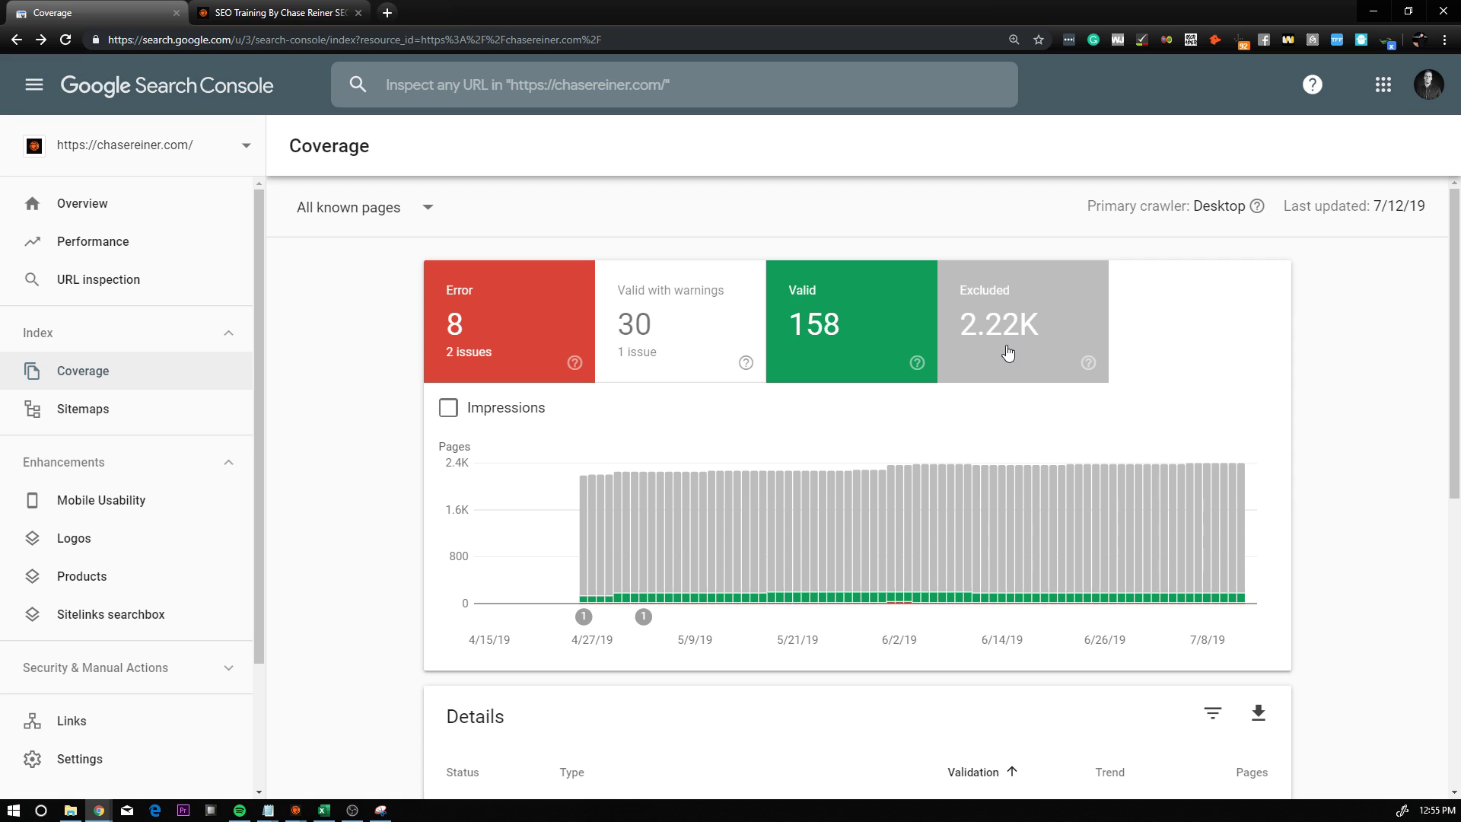
pyautogui.moveTo(1007, 344)
pyautogui.scroll(-7, 875, 415)
pyautogui.scroll(-1, 776, 431)
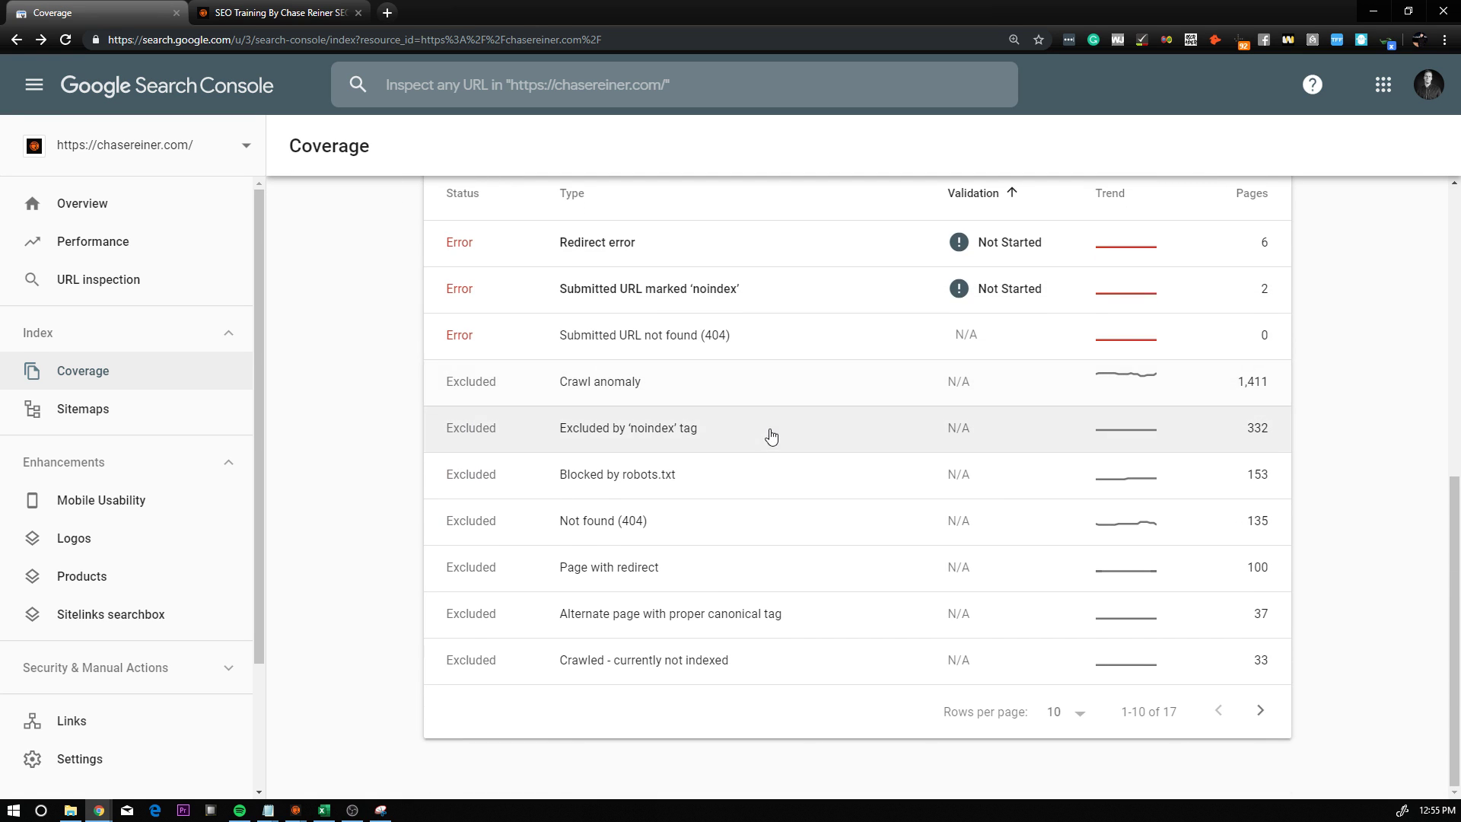
# Open the Crawl anomaly issue and examine its affected pages chart and example URLs
pyautogui.click(621, 387)
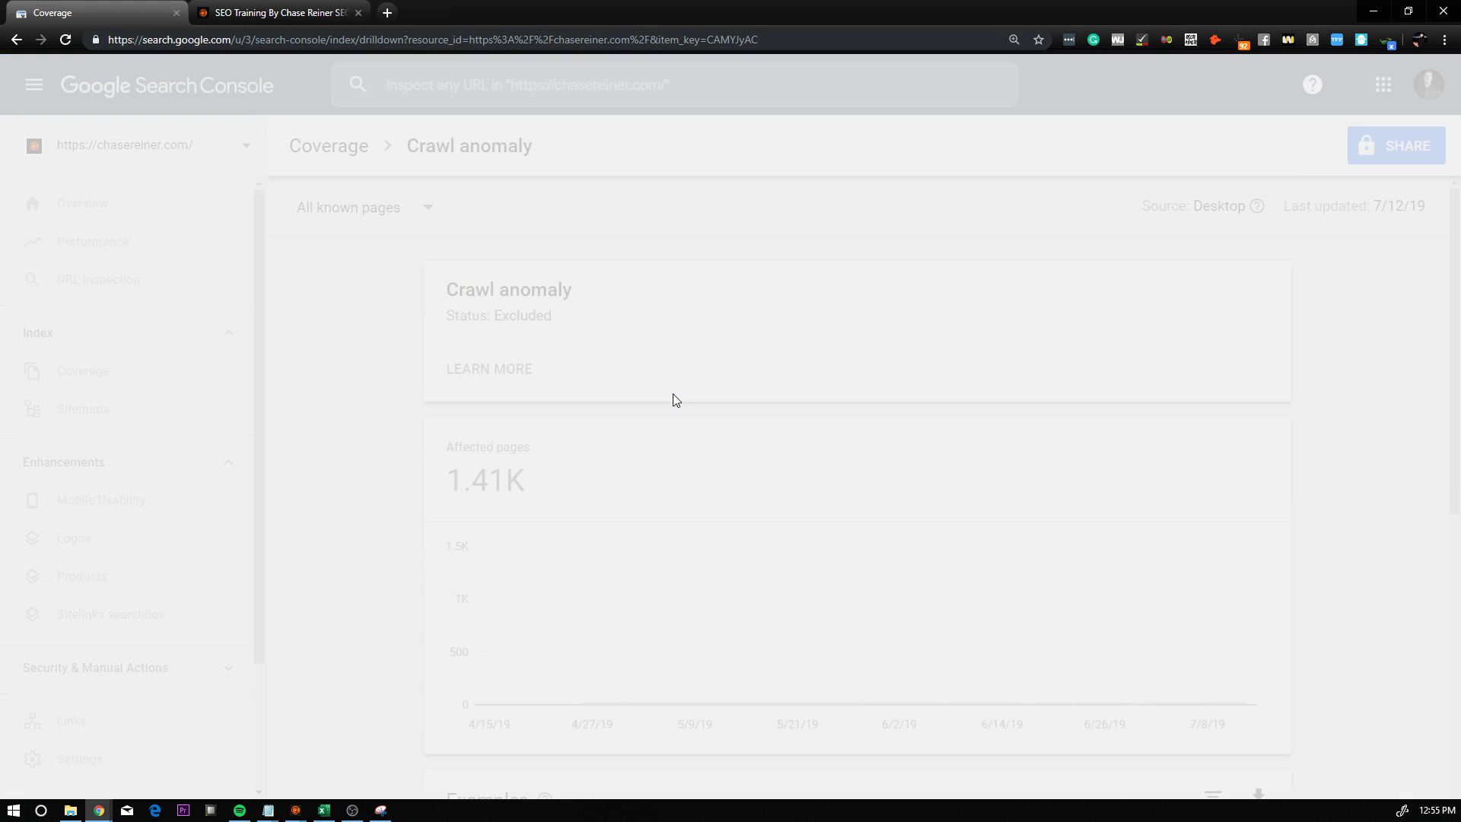
pyautogui.scroll(-5, 662, 495)
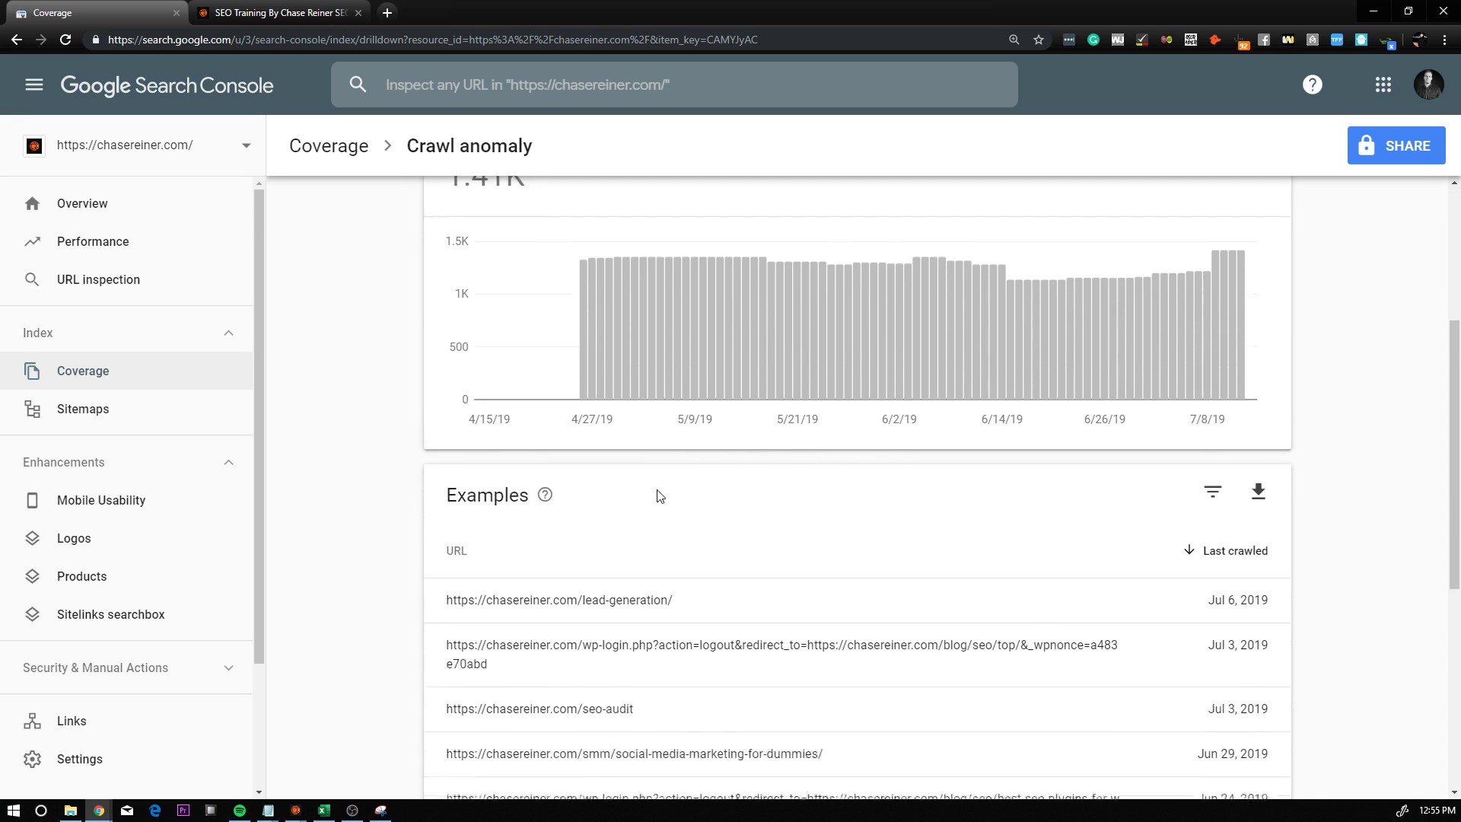
pyautogui.scroll(2, 770, 390)
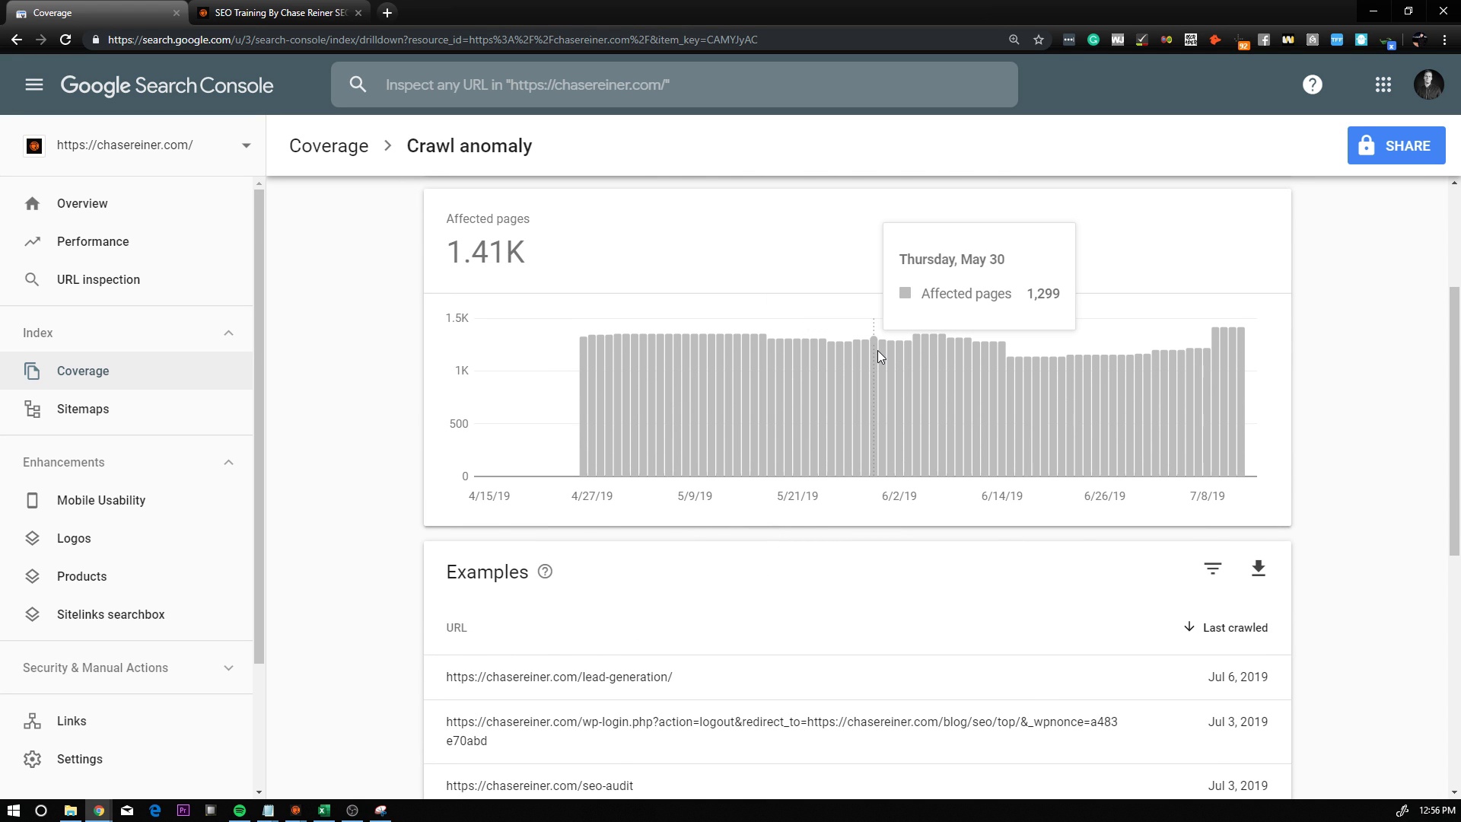
pyautogui.scroll(1, 878, 350)
pyautogui.scroll(2, 511, 319)
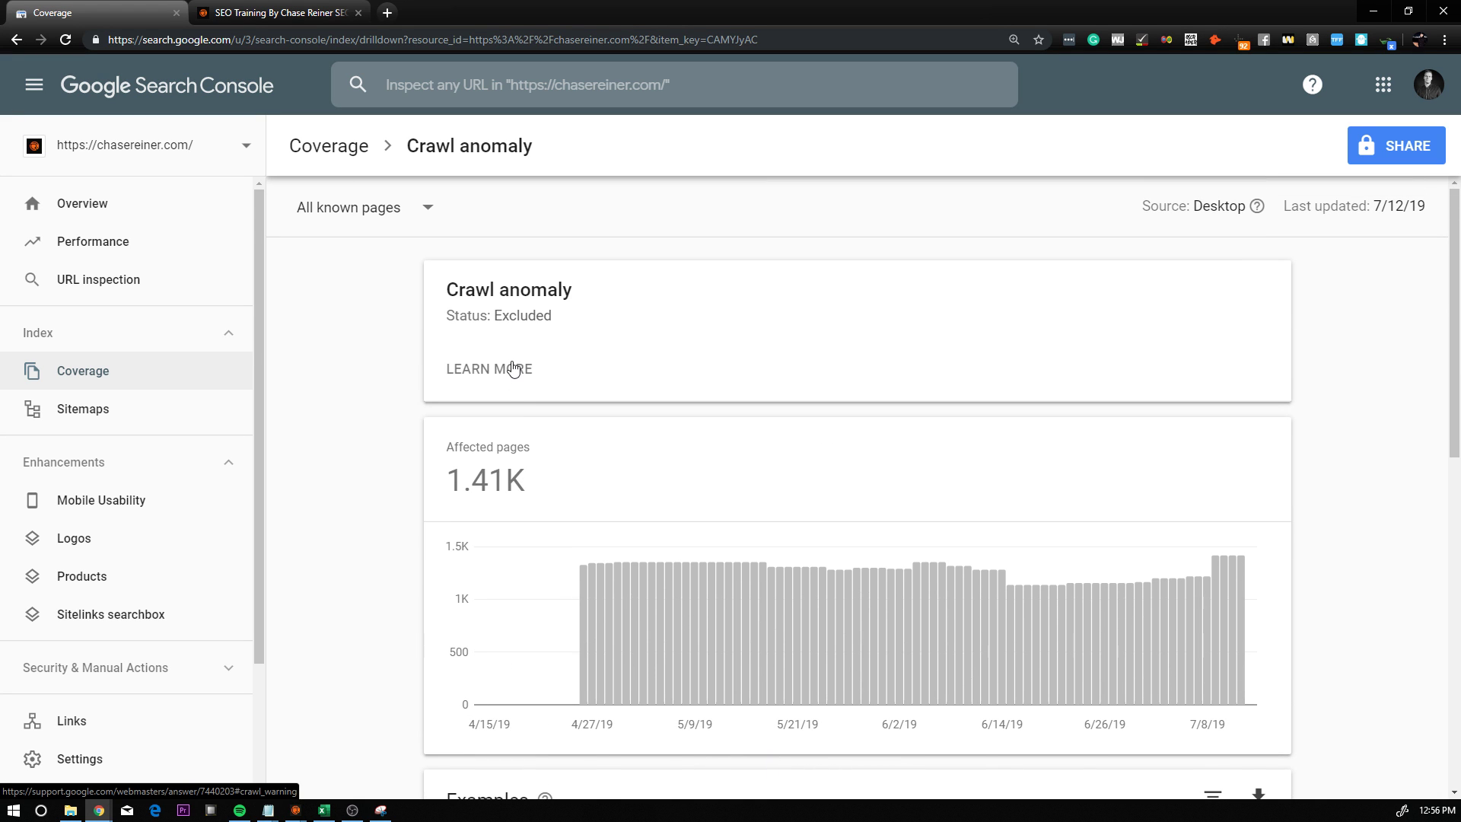
# Open the help article on crawl anomalies and search its text for "anoman"
pyautogui.click(512, 368)
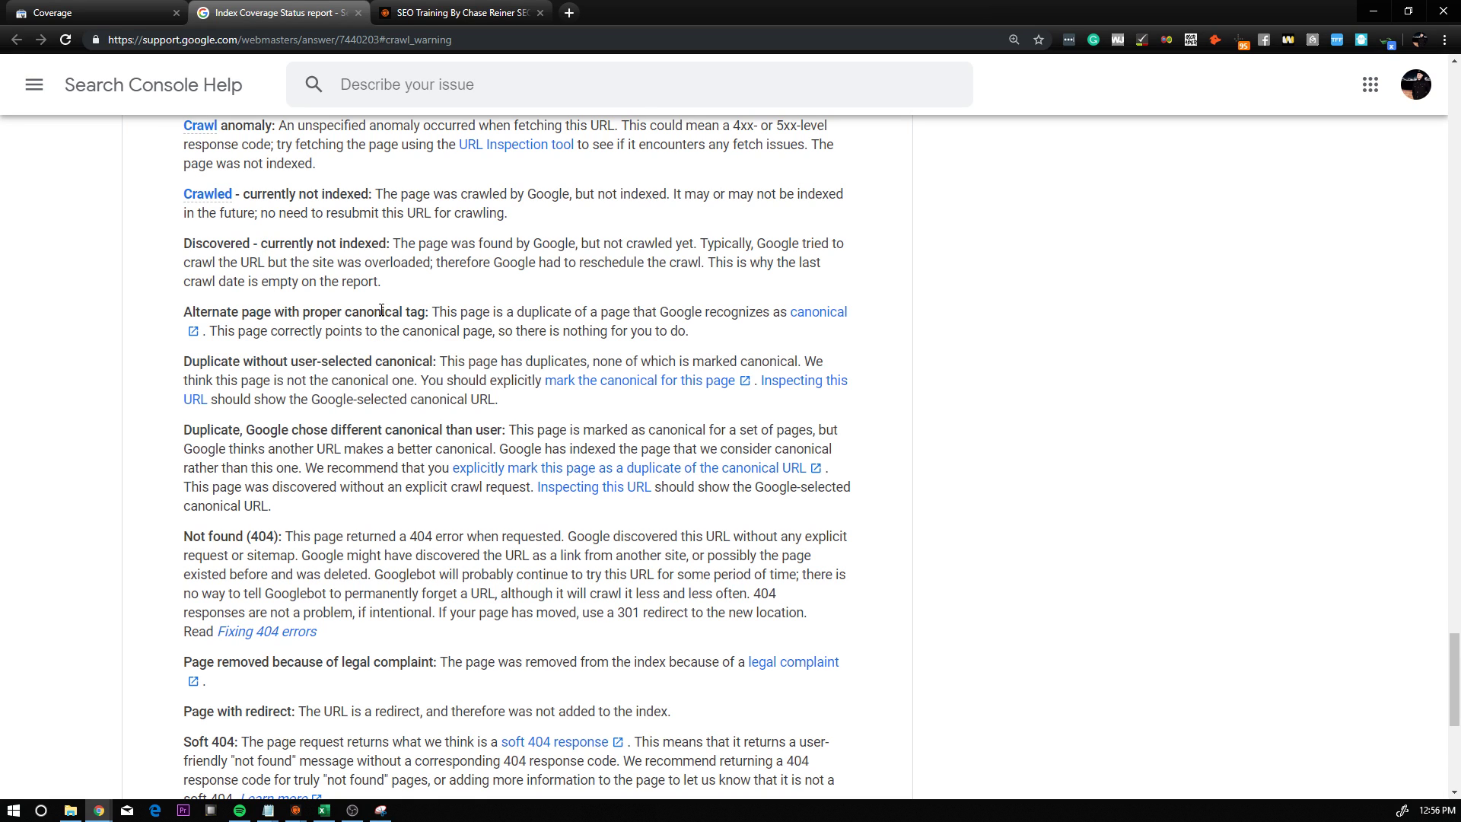
pyautogui.hotkey('ctrl', 'f')
pyautogui.write('ano')
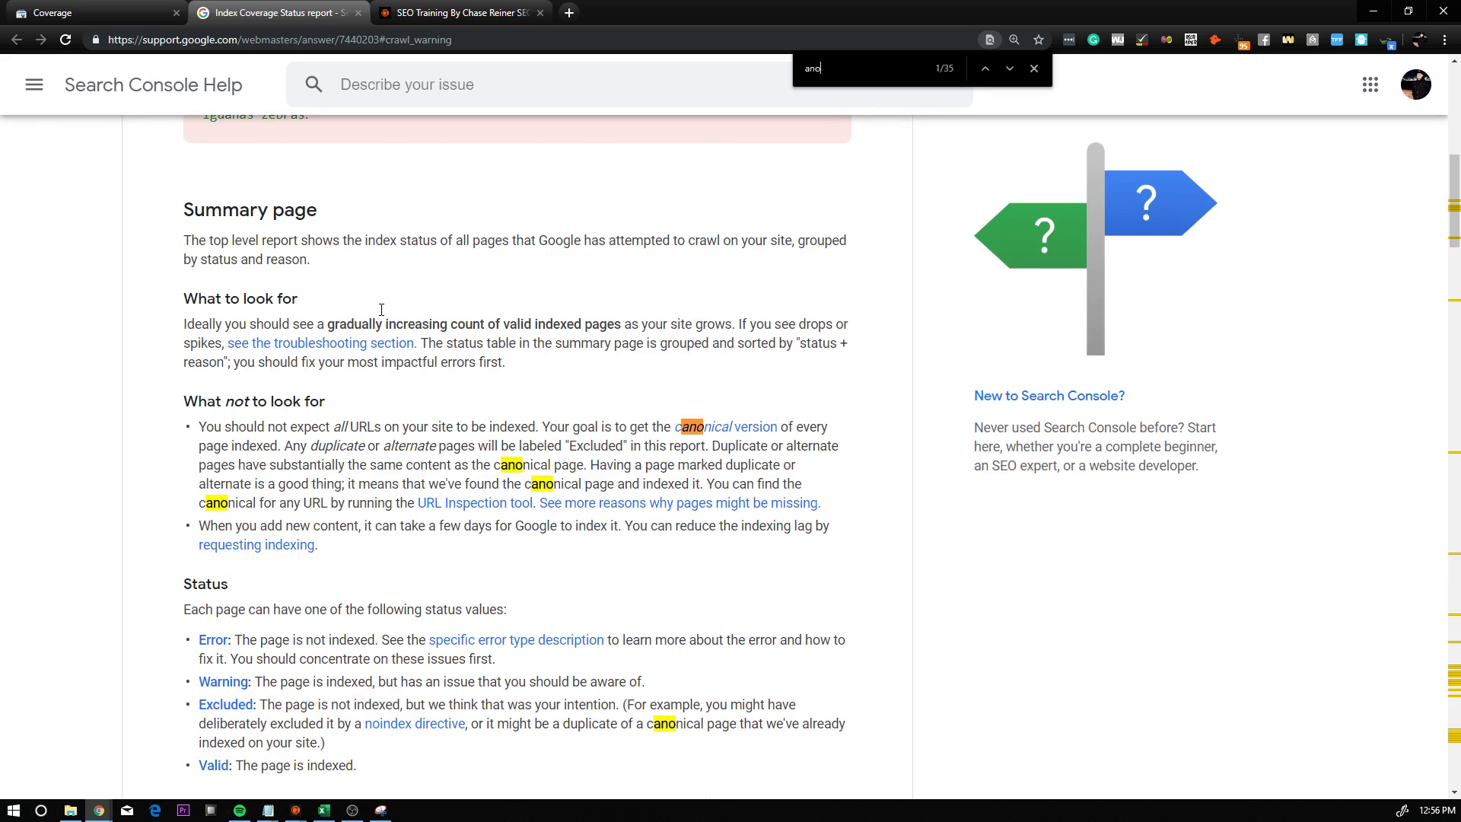
pyautogui.write('man')
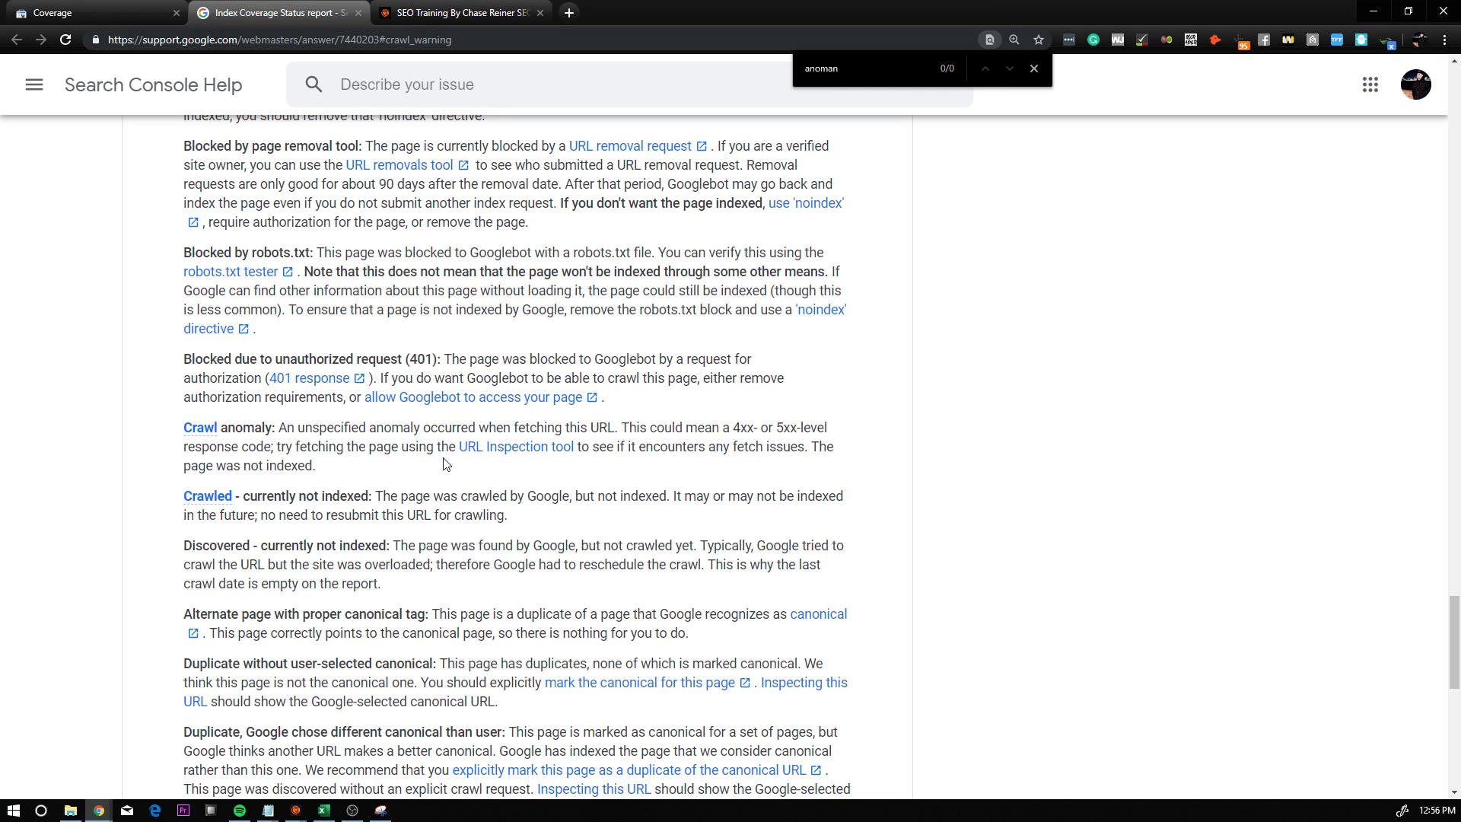
# Read the URL Inspection tool help page linked from the Crawl anomaly entry, and return to the Crawl anomaly report
pyautogui.click(528, 454)
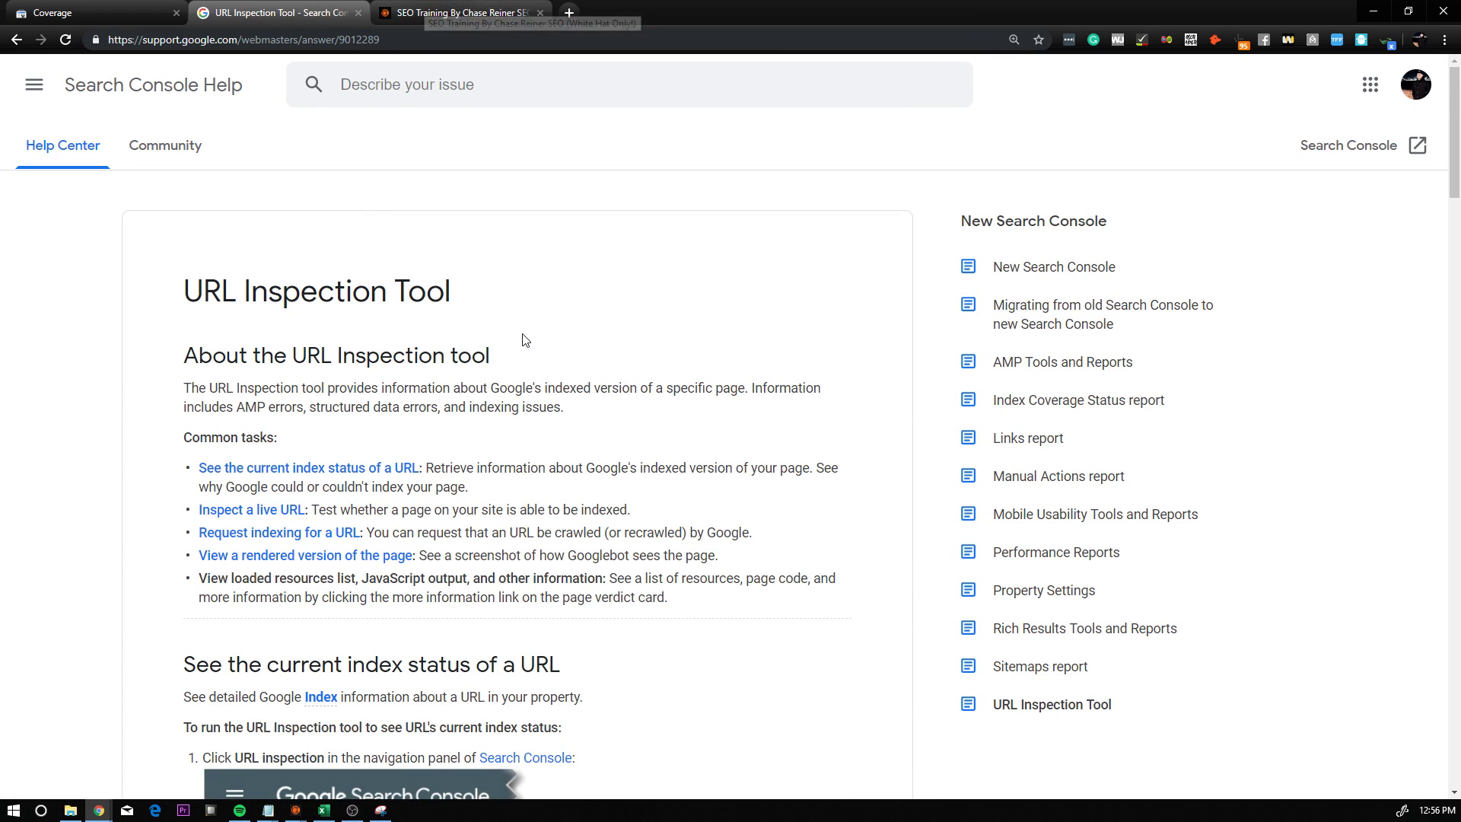
pyautogui.scroll(-6, 487, 358)
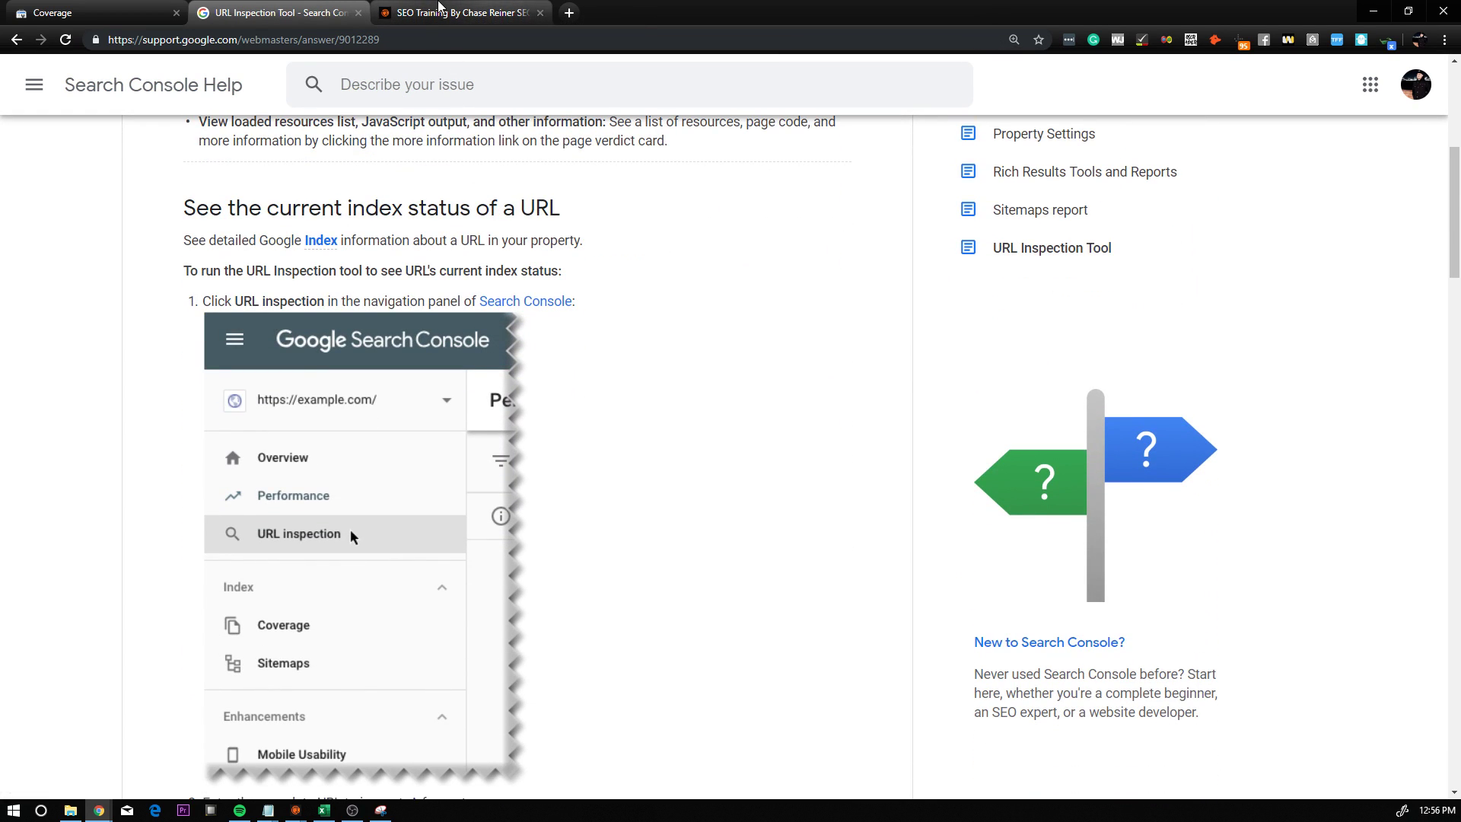
pyautogui.click(91, 12)
pyautogui.scroll(-5, 554, 509)
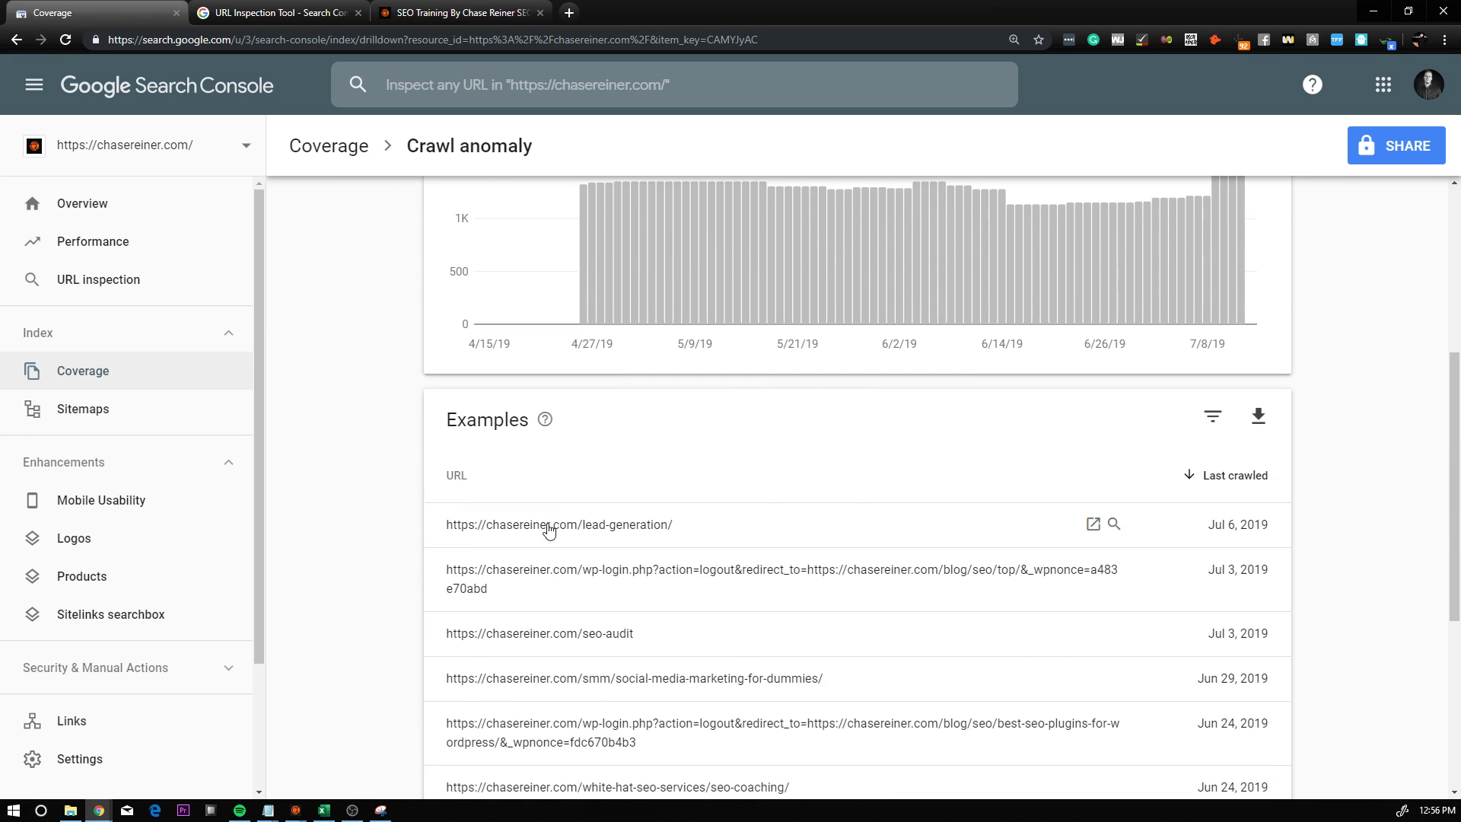
pyautogui.moveTo(421, 483)
pyautogui.mouseDown()
pyautogui.moveTo(637, 482)
pyautogui.moveTo(442, 479)
pyautogui.mouseUp()
pyautogui.hotkey('ctrl', 'c')
pyautogui.click(304, 490)
pyautogui.scroll(-3, 695, 555)
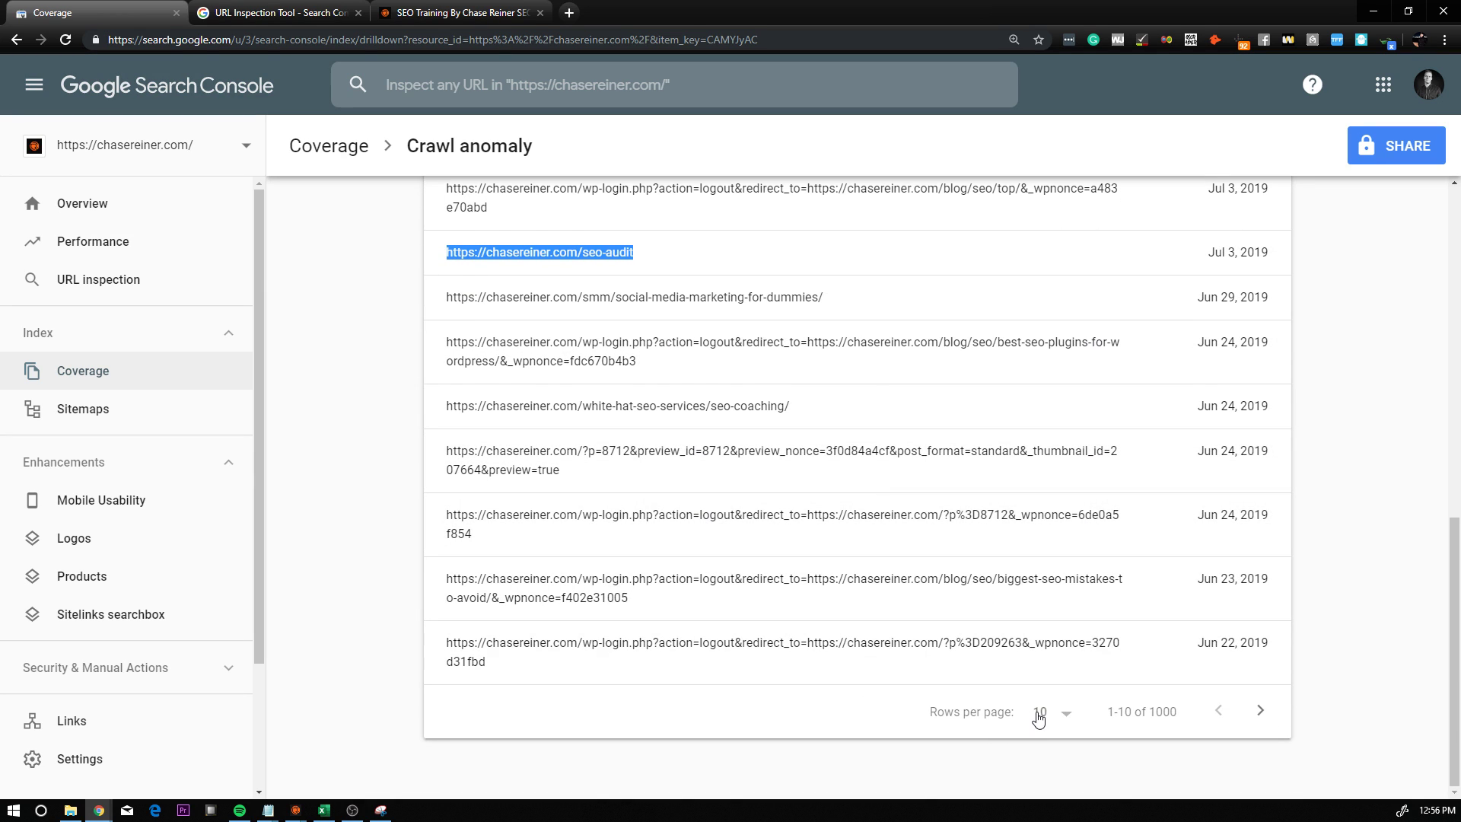
# Increase the number of rows per page and look through the longer list of crawl anomaly URLs
pyautogui.click(1041, 718)
pyautogui.click(1038, 705)
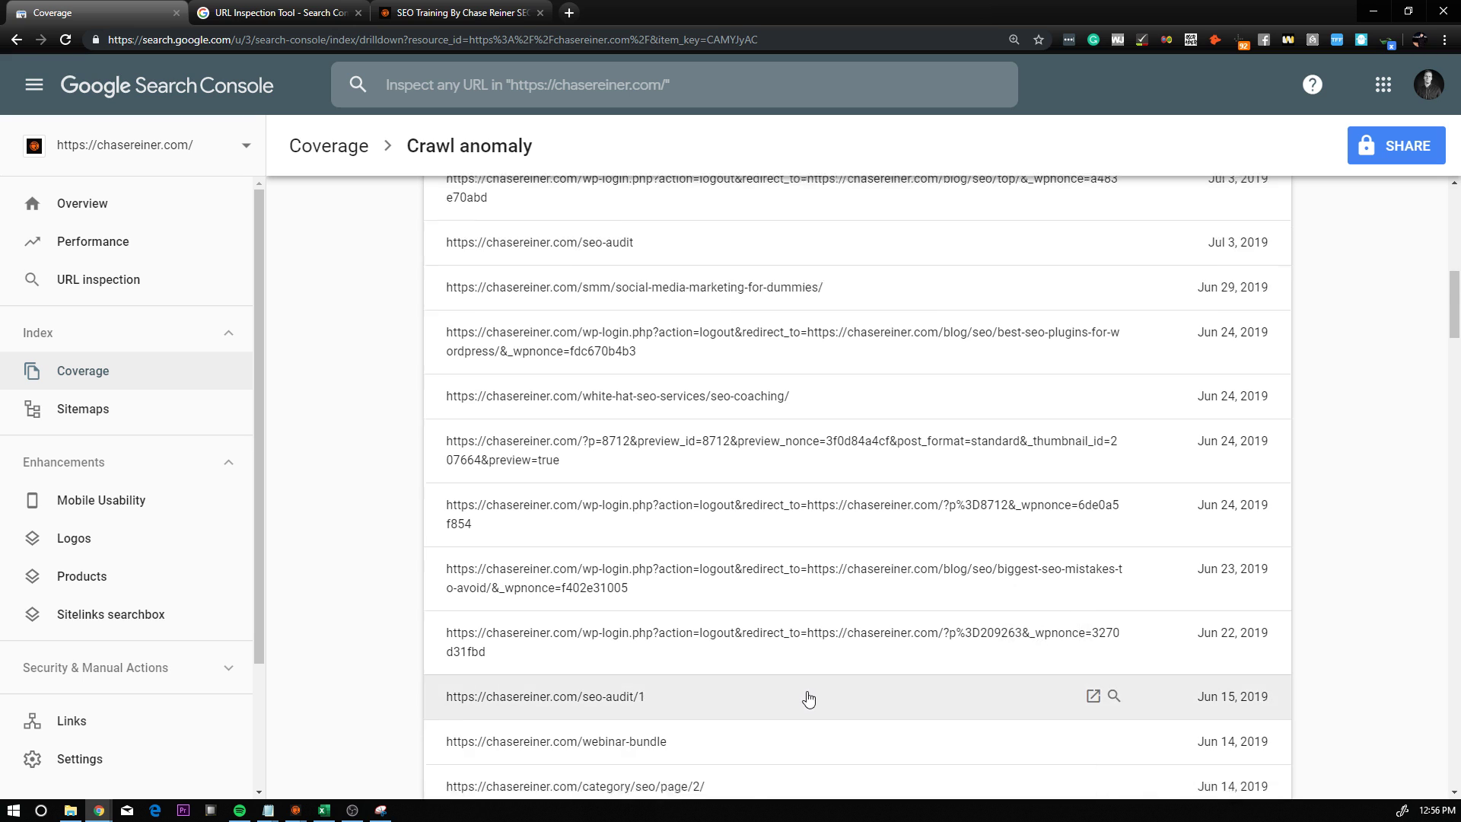
pyautogui.scroll(-3, 609, 487)
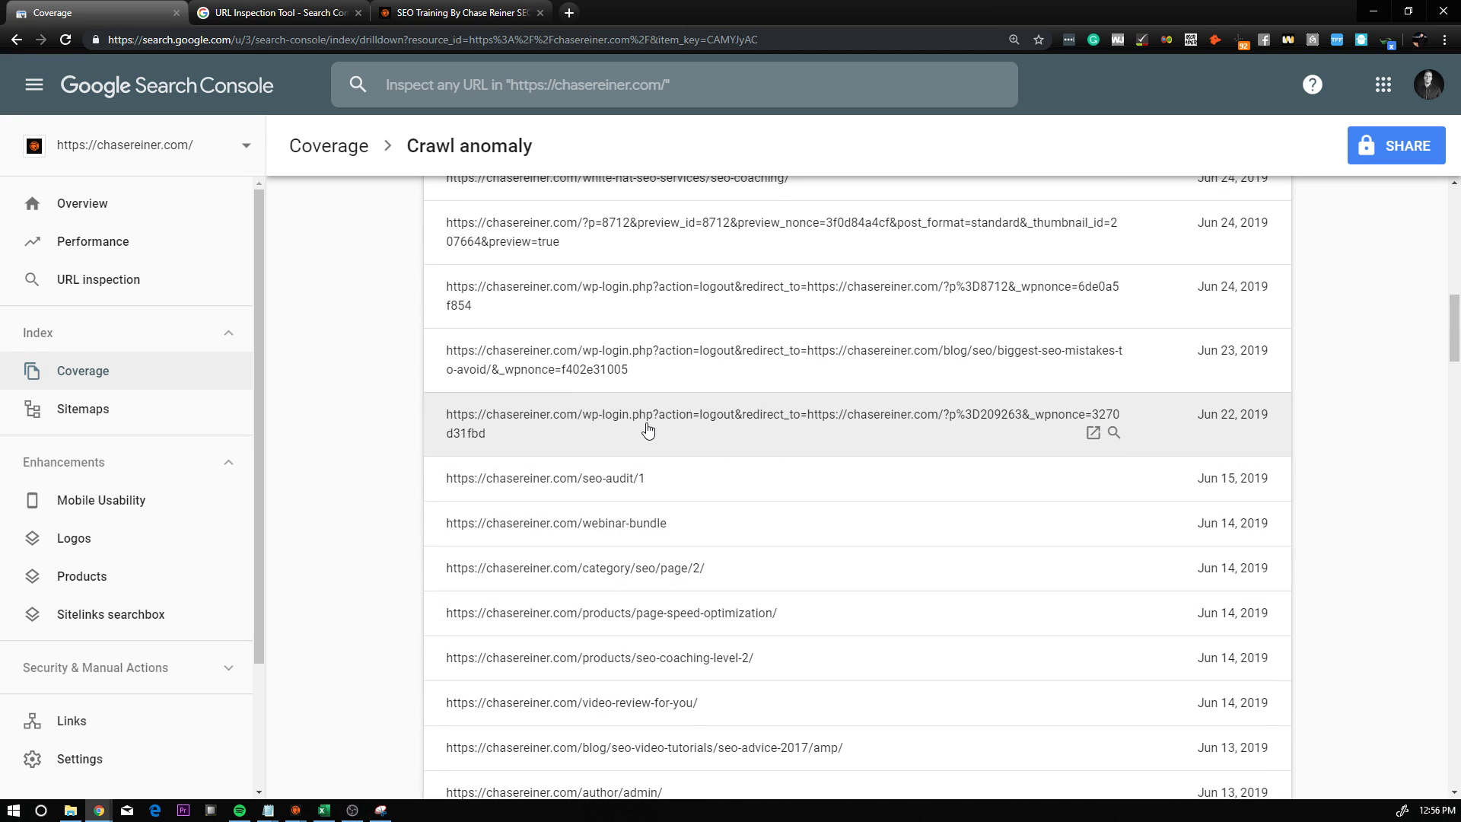
pyautogui.scroll(-2, 646, 429)
pyautogui.scroll(-5, 647, 431)
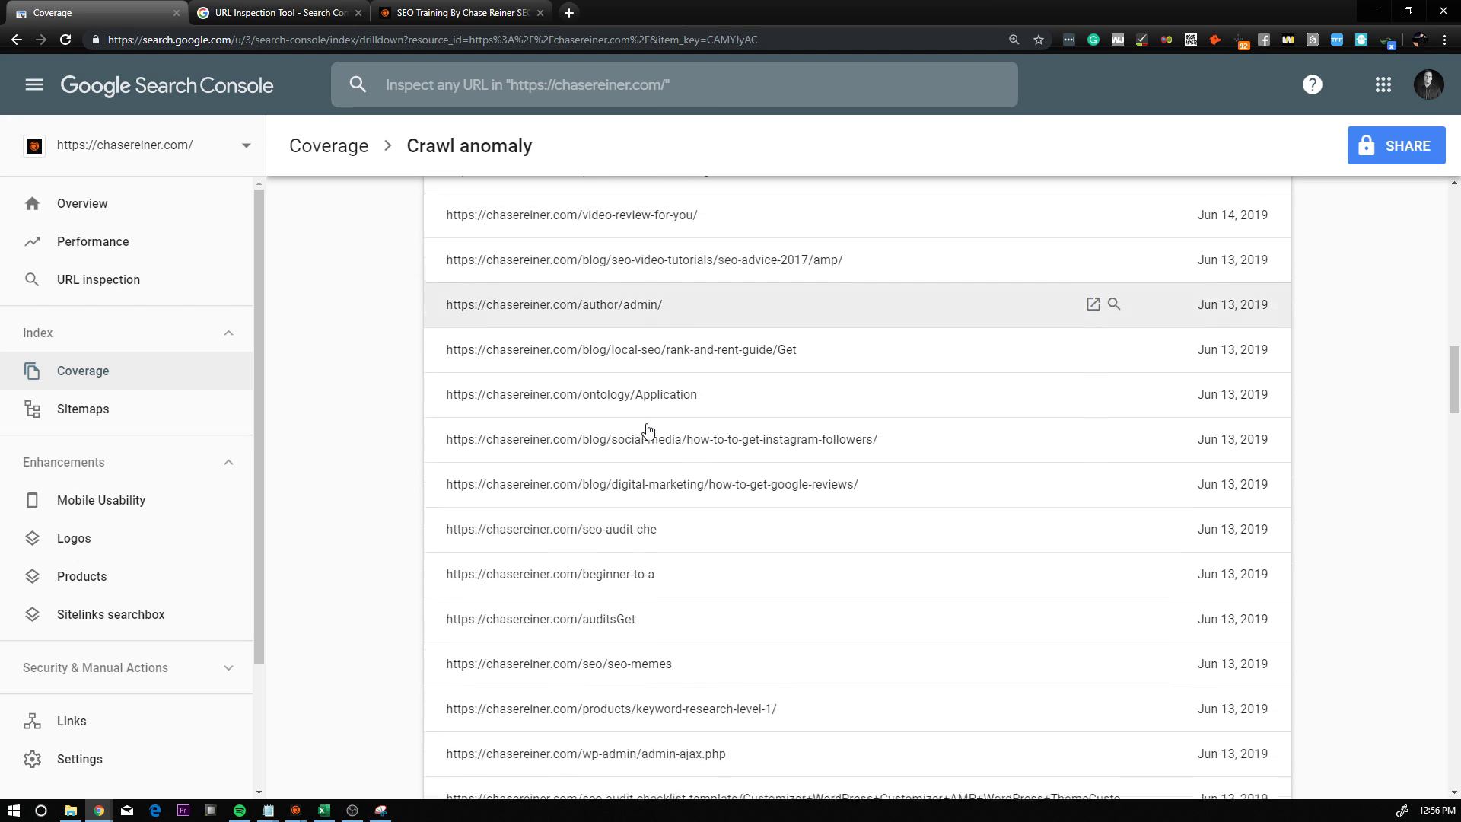
pyautogui.scroll(-2, 681, 366)
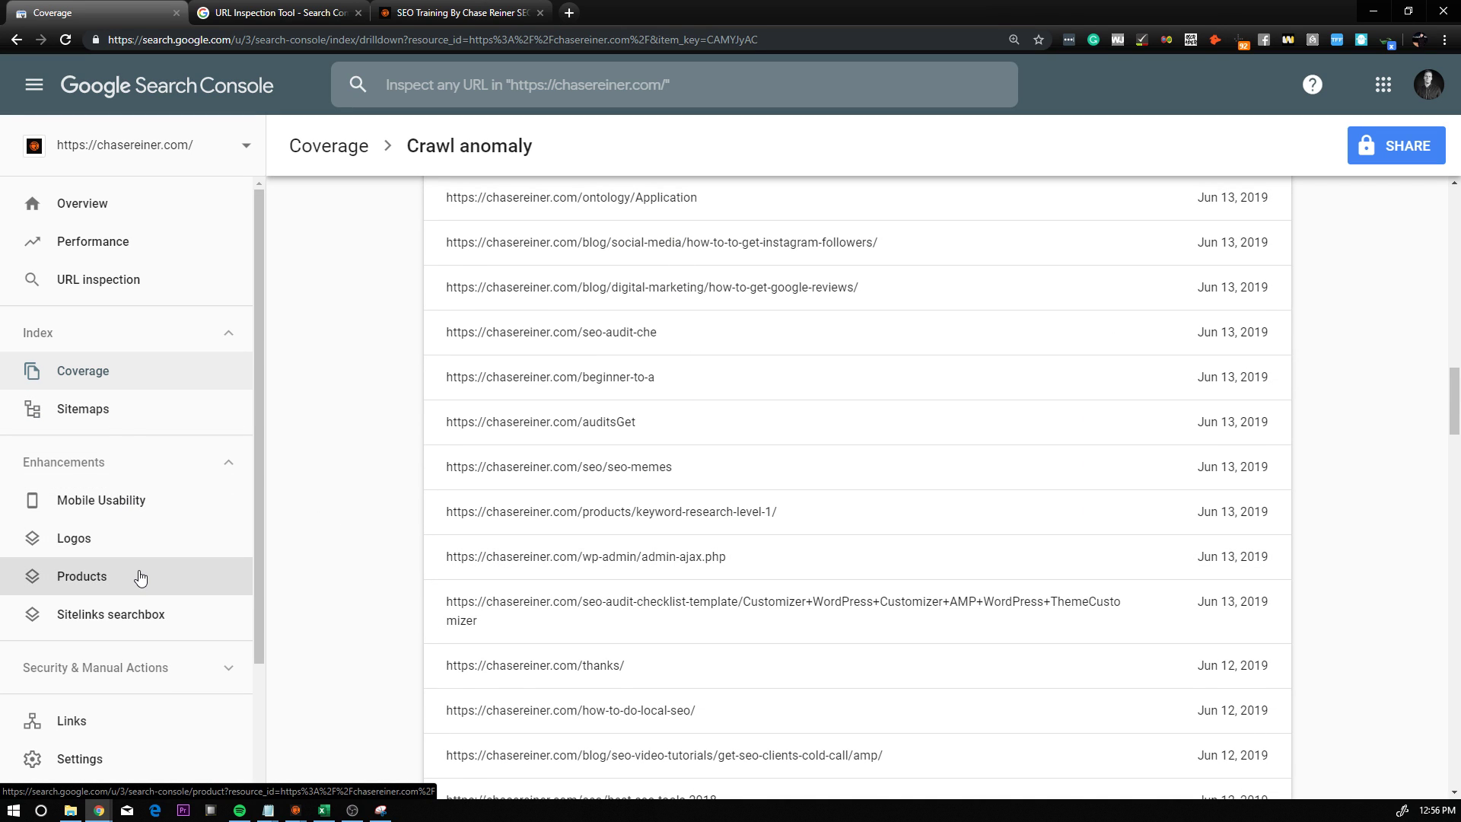
pyautogui.click(137, 293)
pyautogui.hotkey('ctrl', 'v')
pyautogui.press('Return')
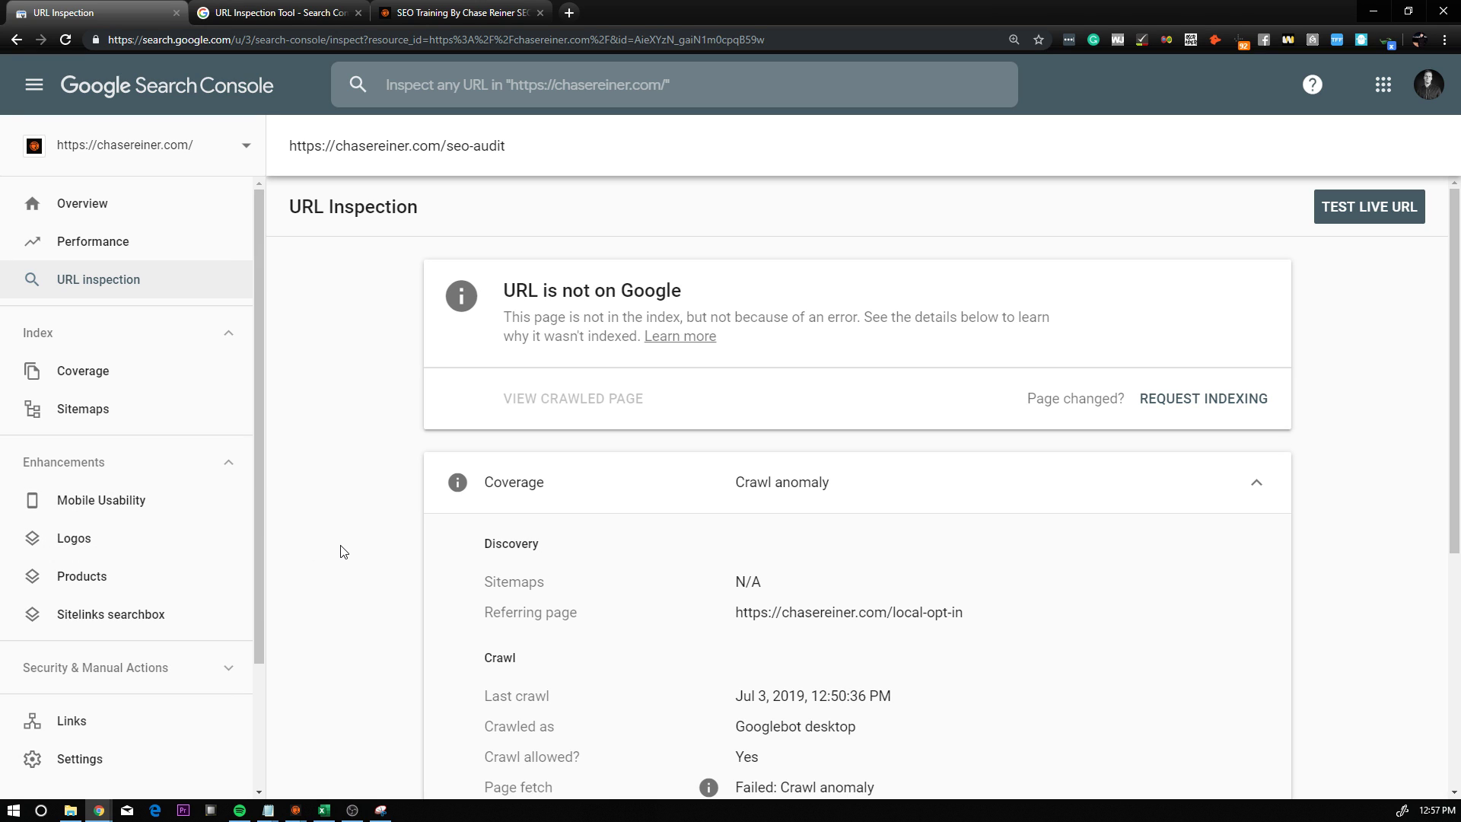
pyautogui.scroll(-1, 344, 551)
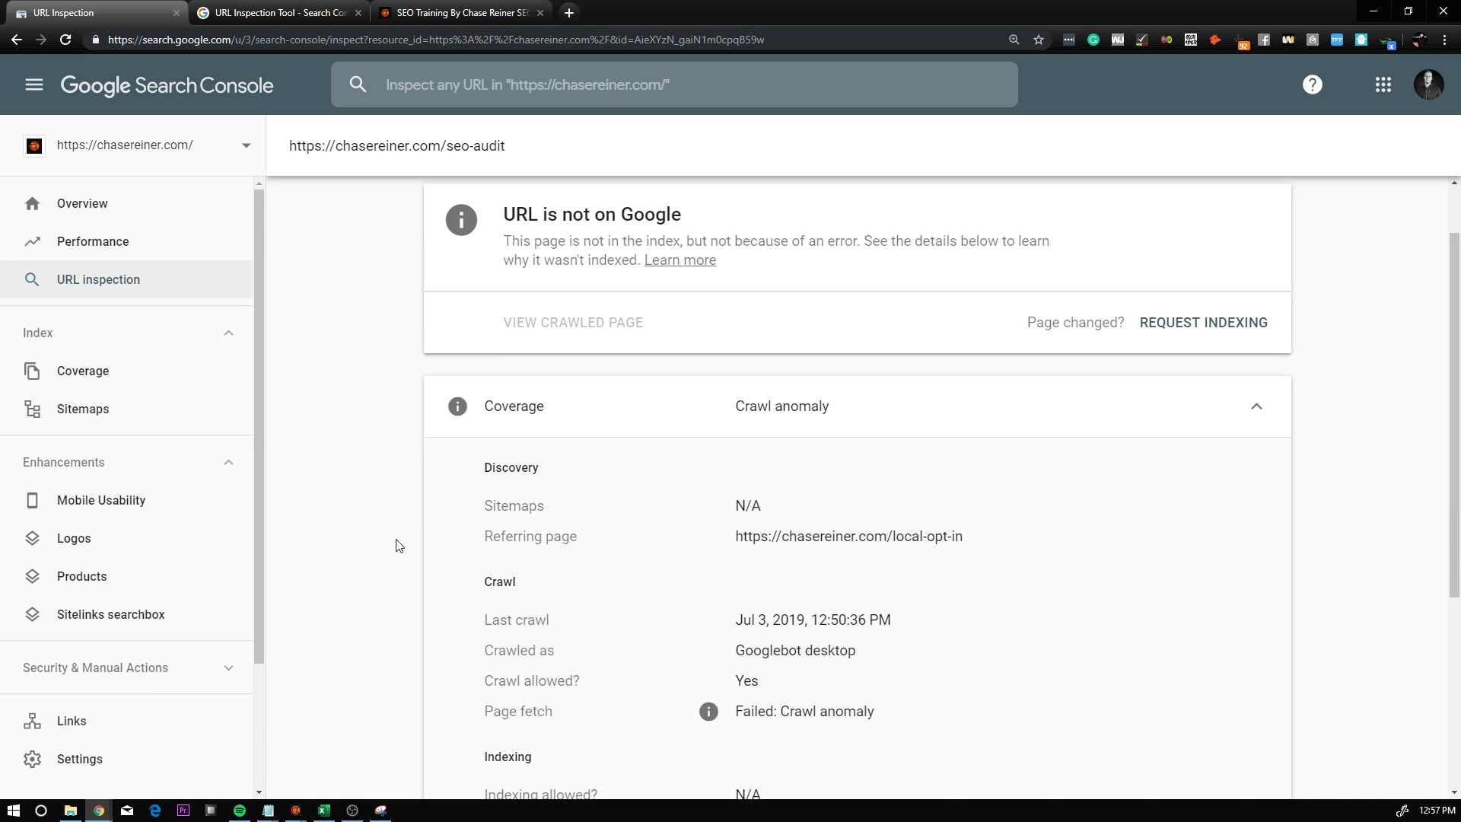
pyautogui.scroll(-1, 542, 491)
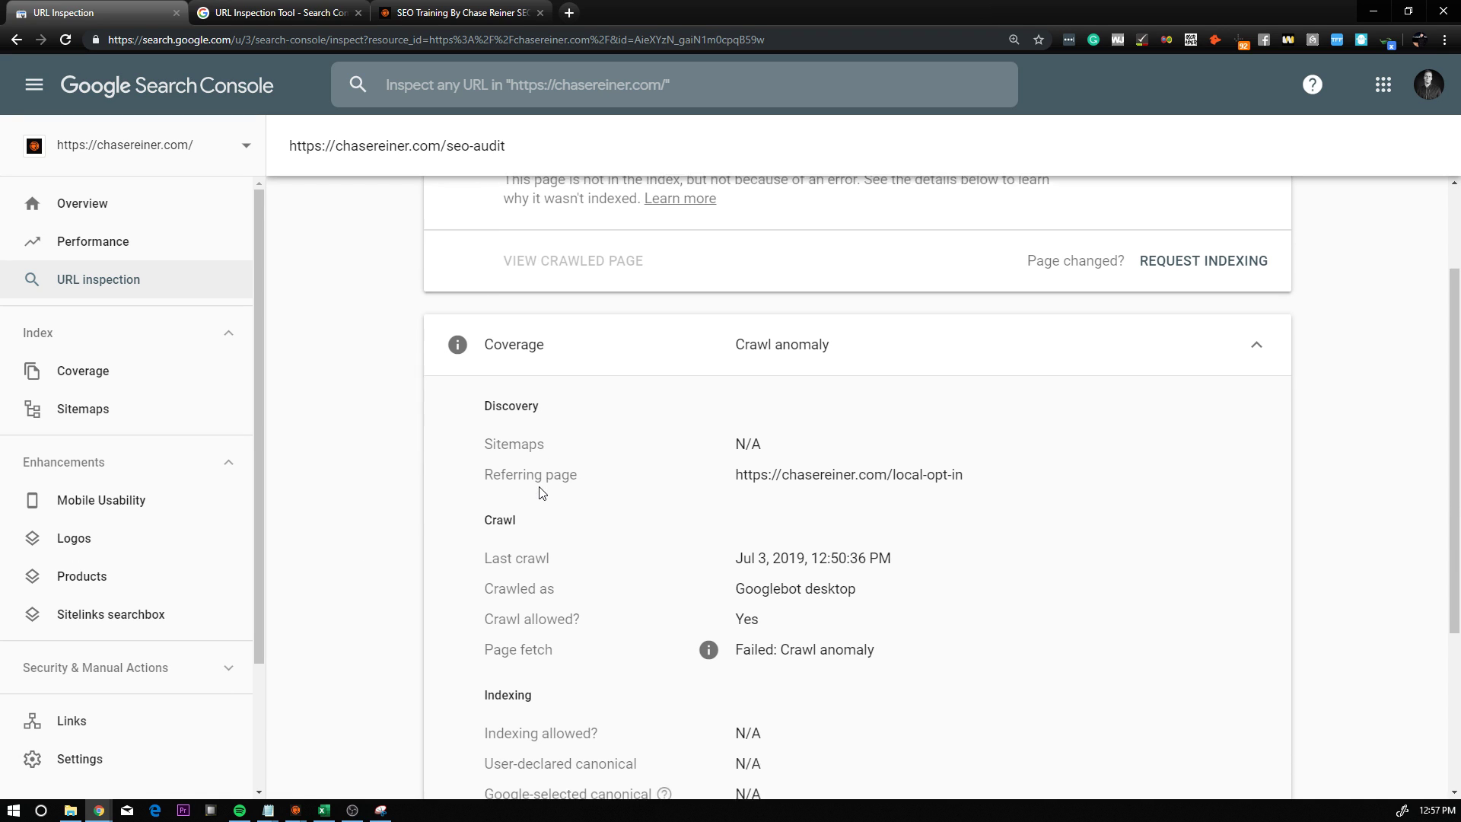
pyautogui.scroll(-1, 579, 487)
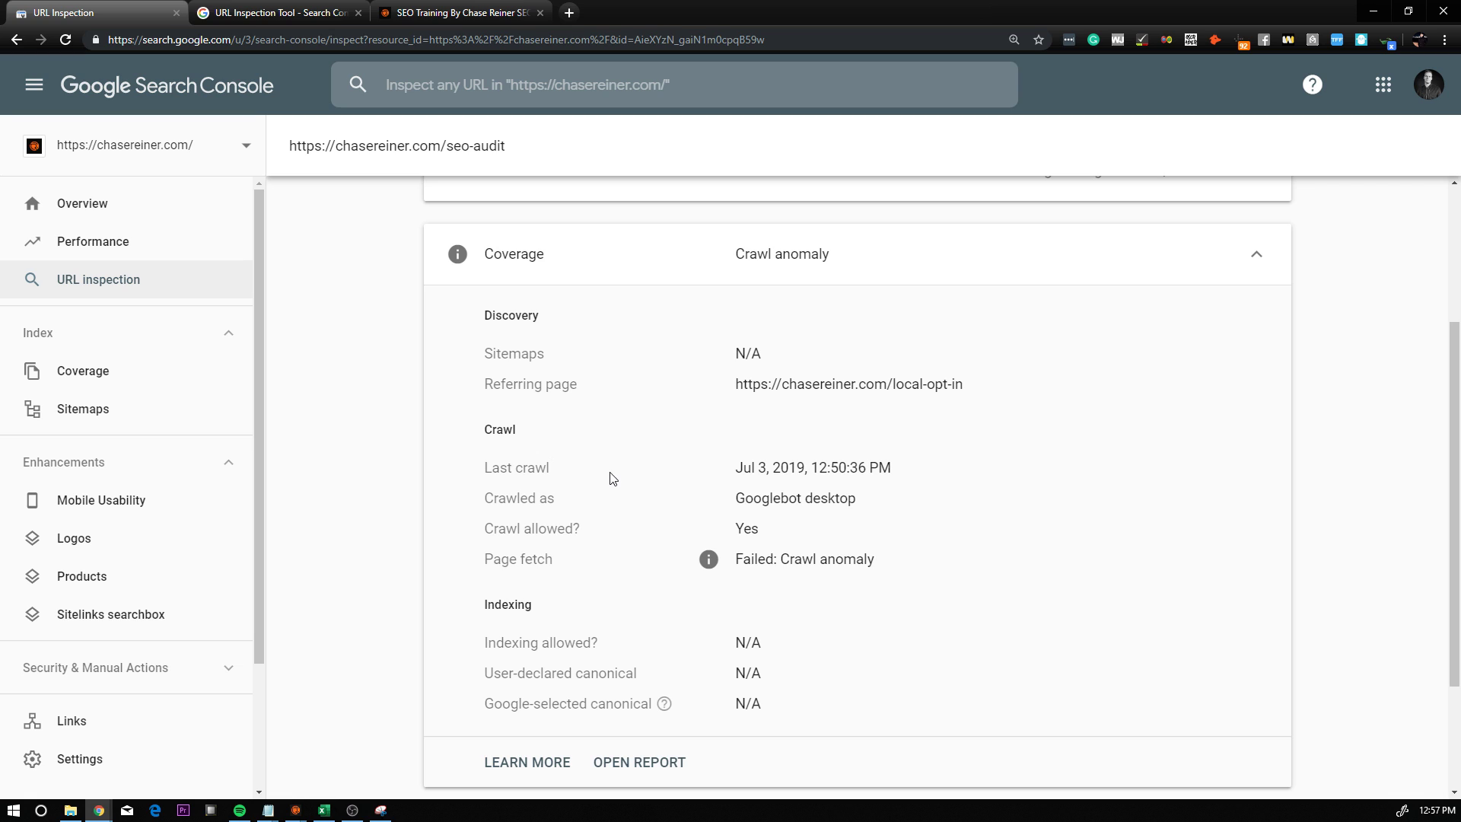
pyautogui.scroll(3, 609, 480)
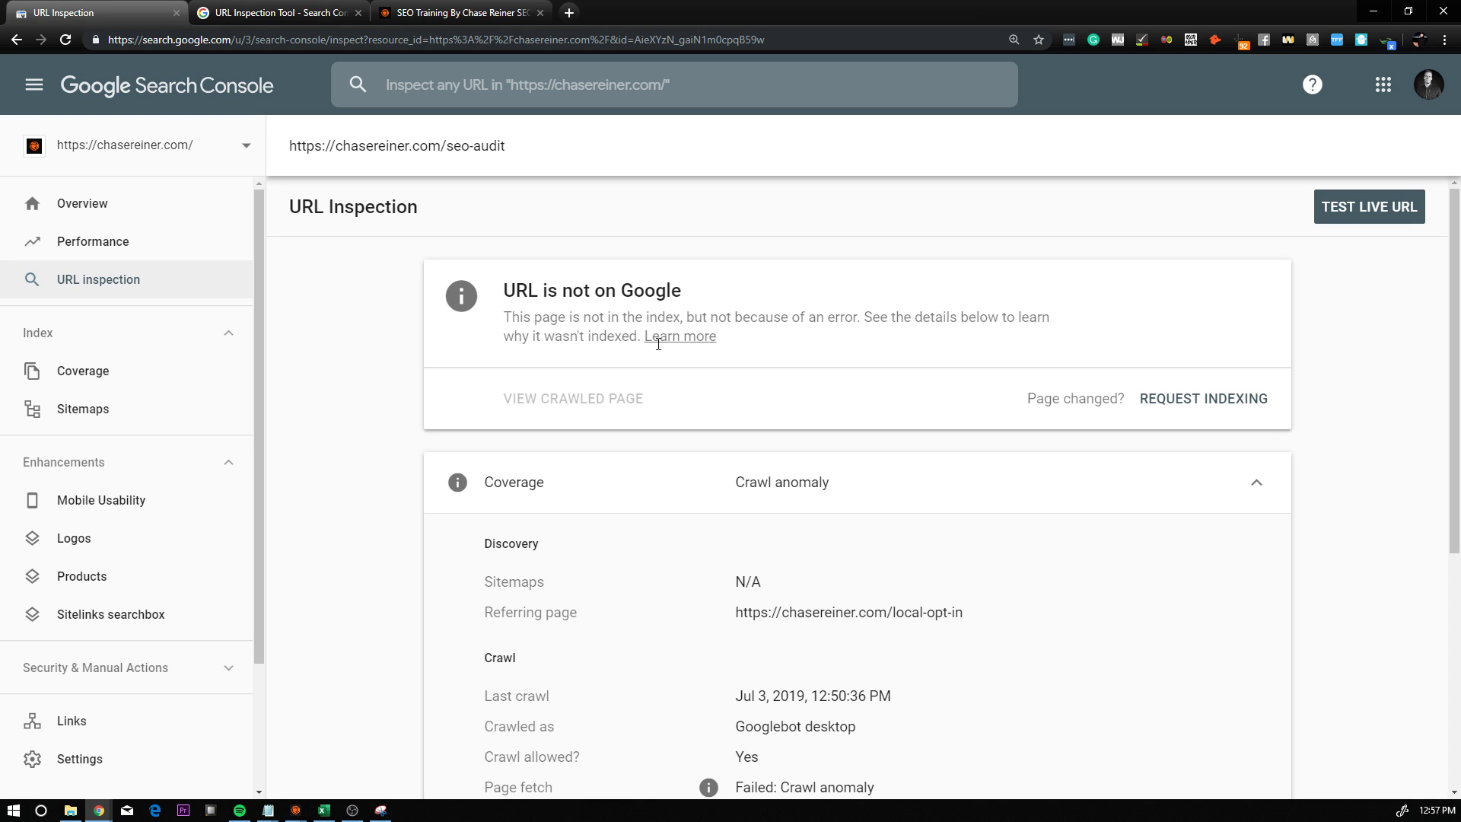
pyautogui.scroll(-4, 705, 375)
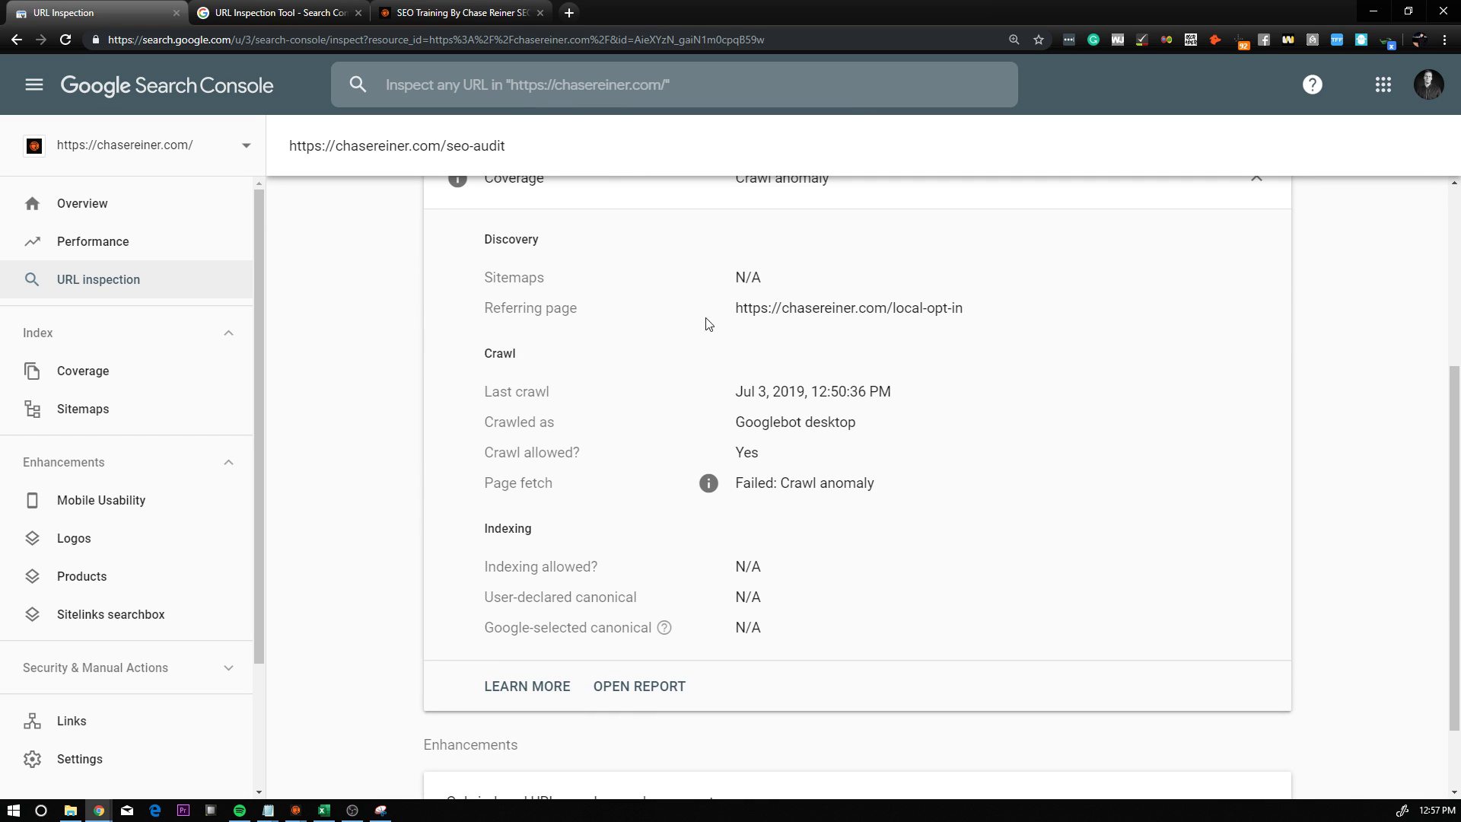
pyautogui.moveTo(739, 309); pyautogui.dragTo(976, 313)
pyautogui.hotkey('ctrl', 'c')
pyautogui.click(571, 12)
pyautogui.hotkey('ctrl', 'v')
pyautogui.press('Return')
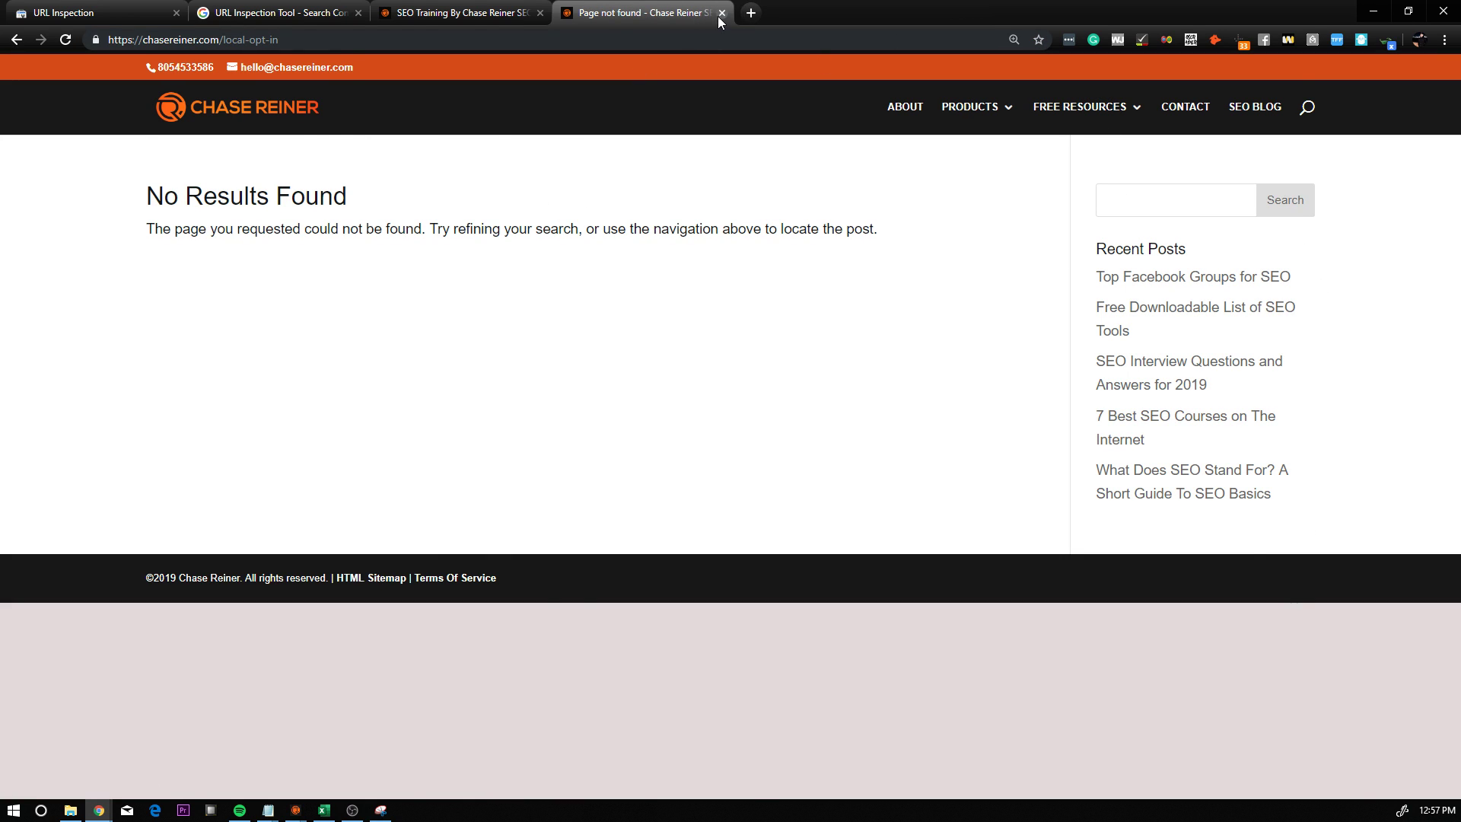
pyautogui.click(721, 13)
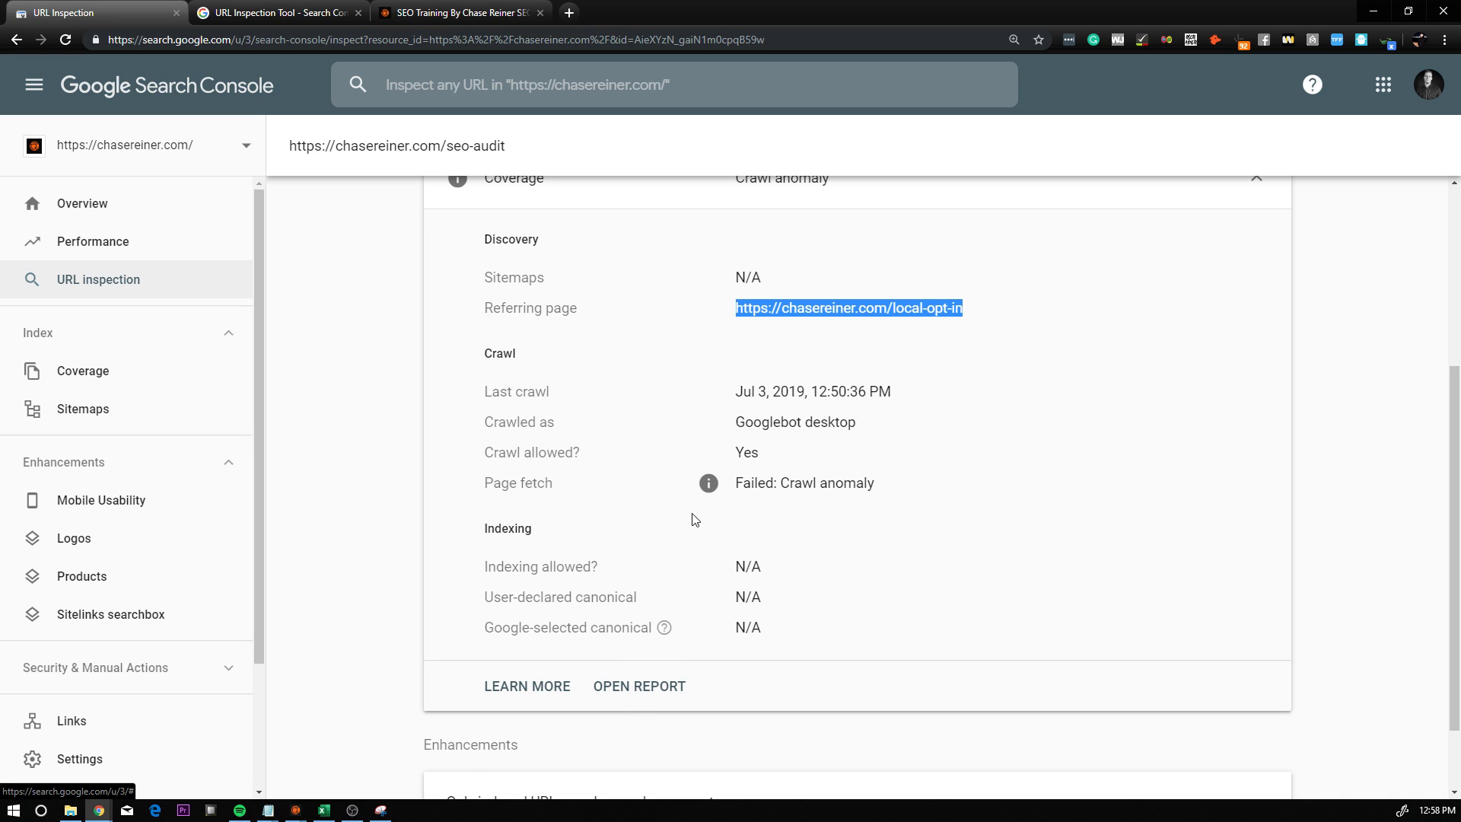
# Recheck the inspection details, load the copied referring page once more in a new tab, and close it
pyautogui.scroll(-1, 693, 516)
pyautogui.scroll(3, 699, 512)
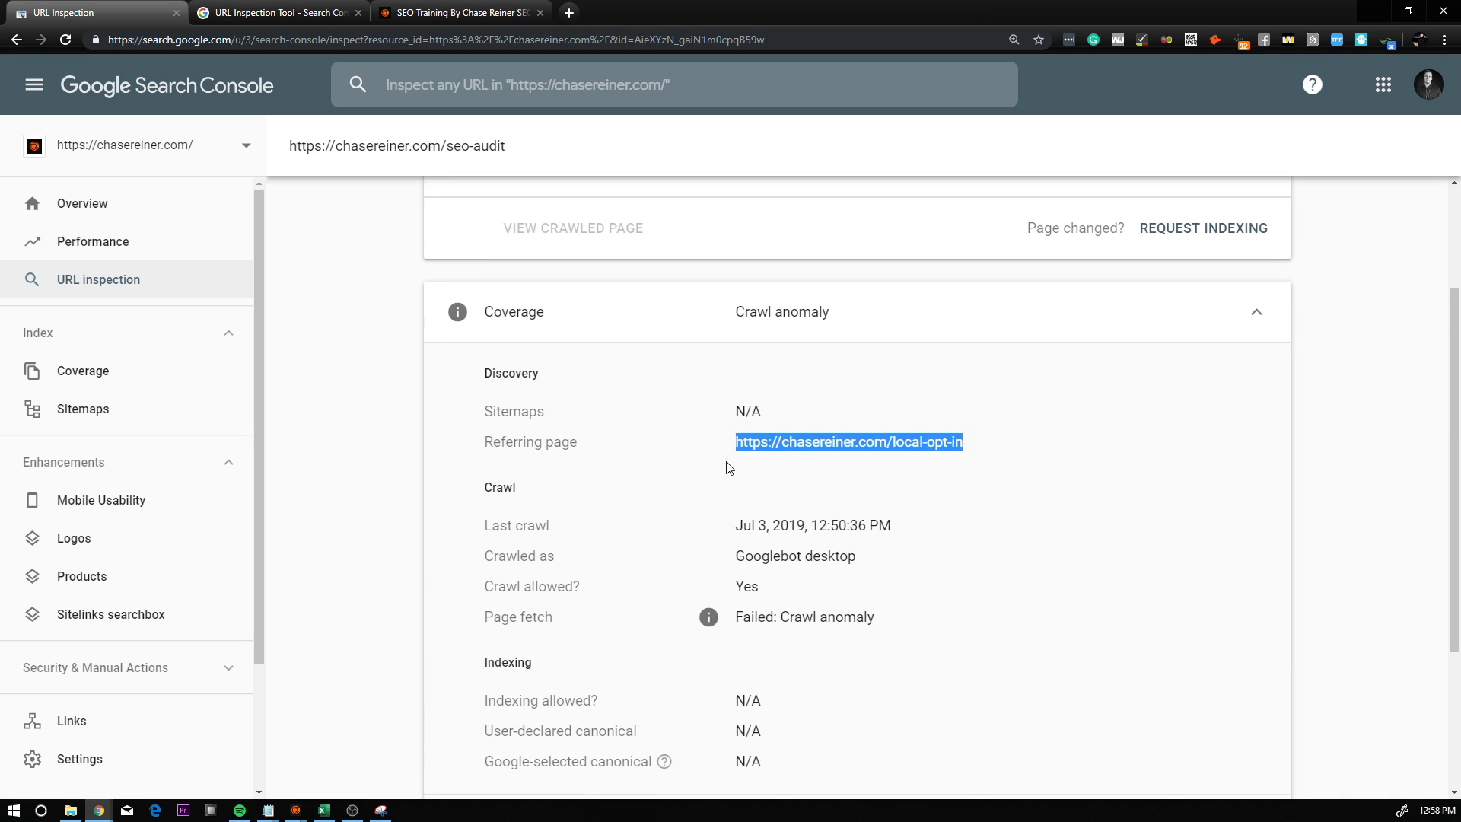
pyautogui.click(533, 9)
pyautogui.click(571, 14)
pyautogui.hotkey('ctrl', 'v')
pyautogui.press('Return')
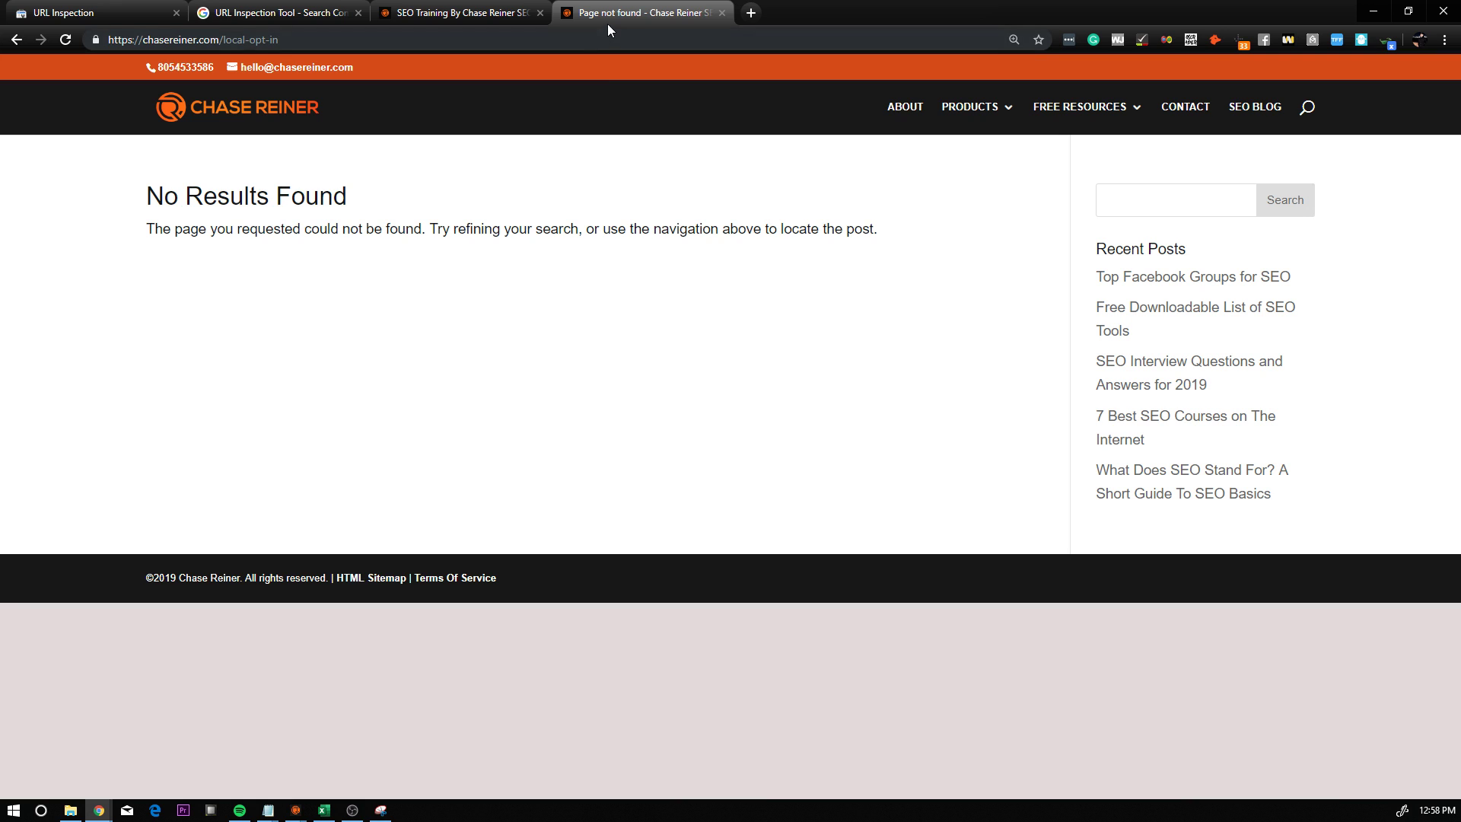
pyautogui.click(721, 13)
# Look over the open help and website tabs, and return to the Crawl anomaly list of example URLs
pyautogui.click(320, 12)
pyautogui.click(407, 12)
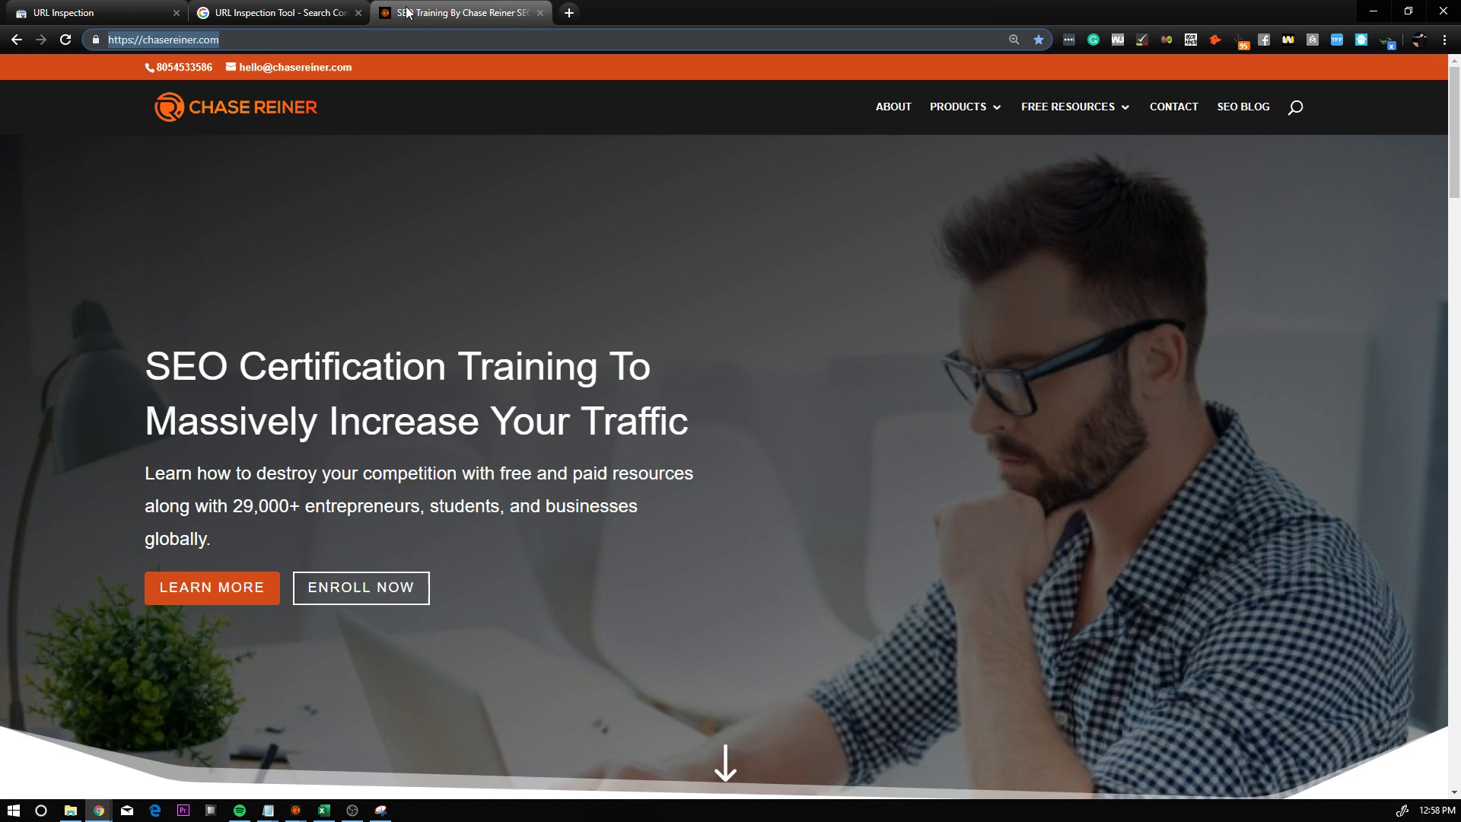
pyautogui.click(91, 12)
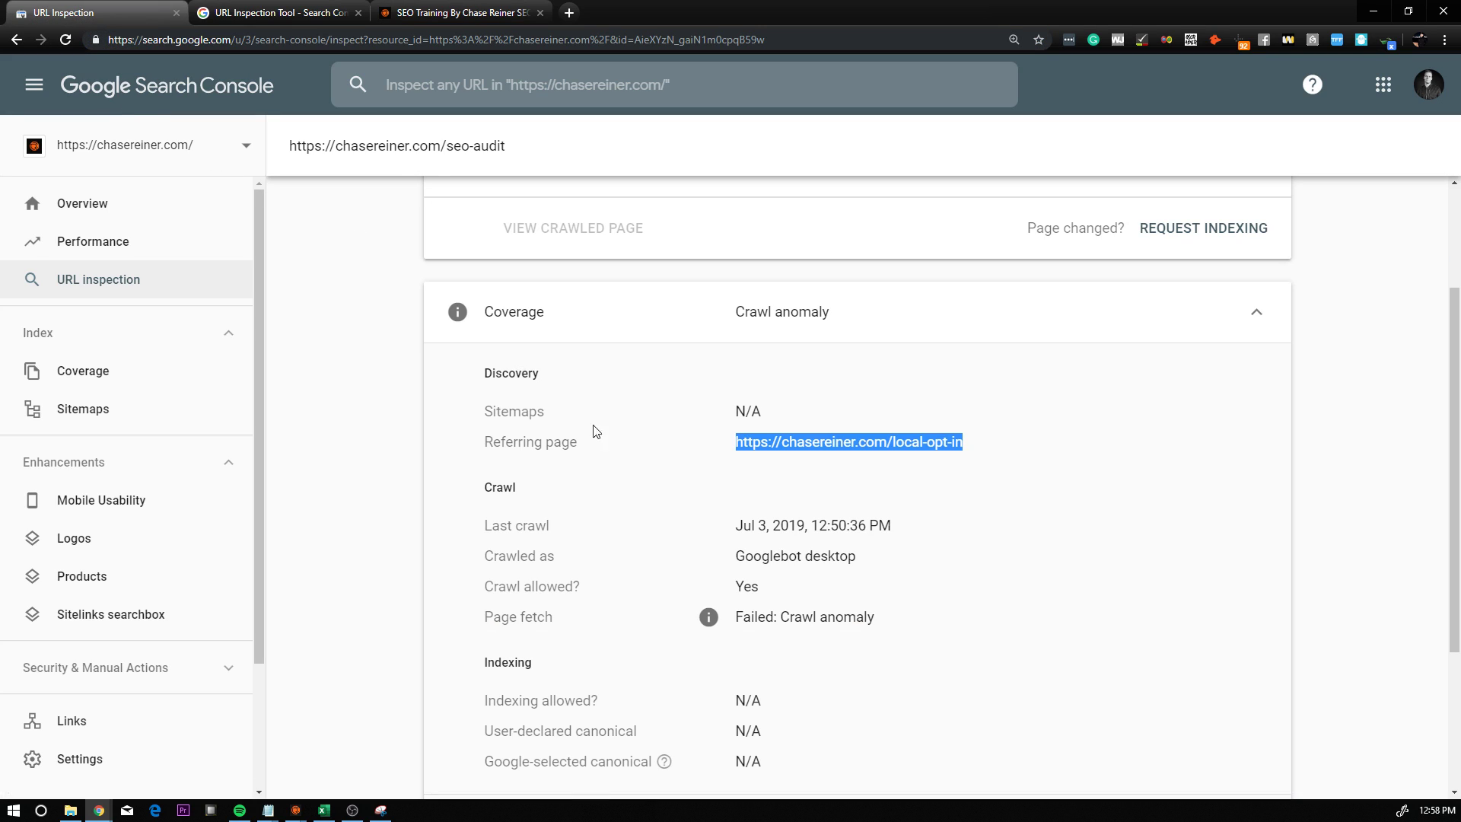
pyautogui.scroll(2, 357, 326)
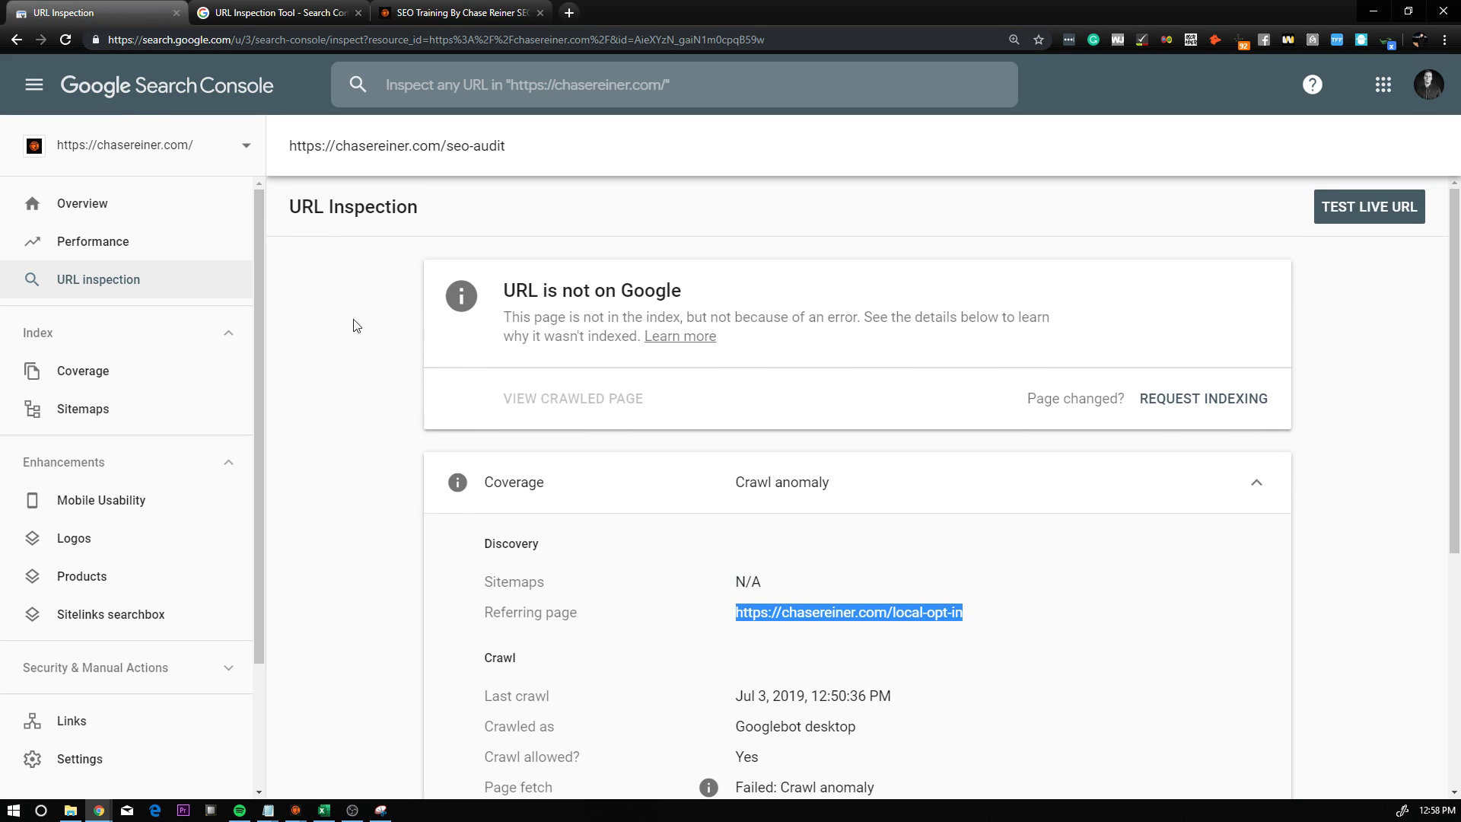
pyautogui.click(15, 43)
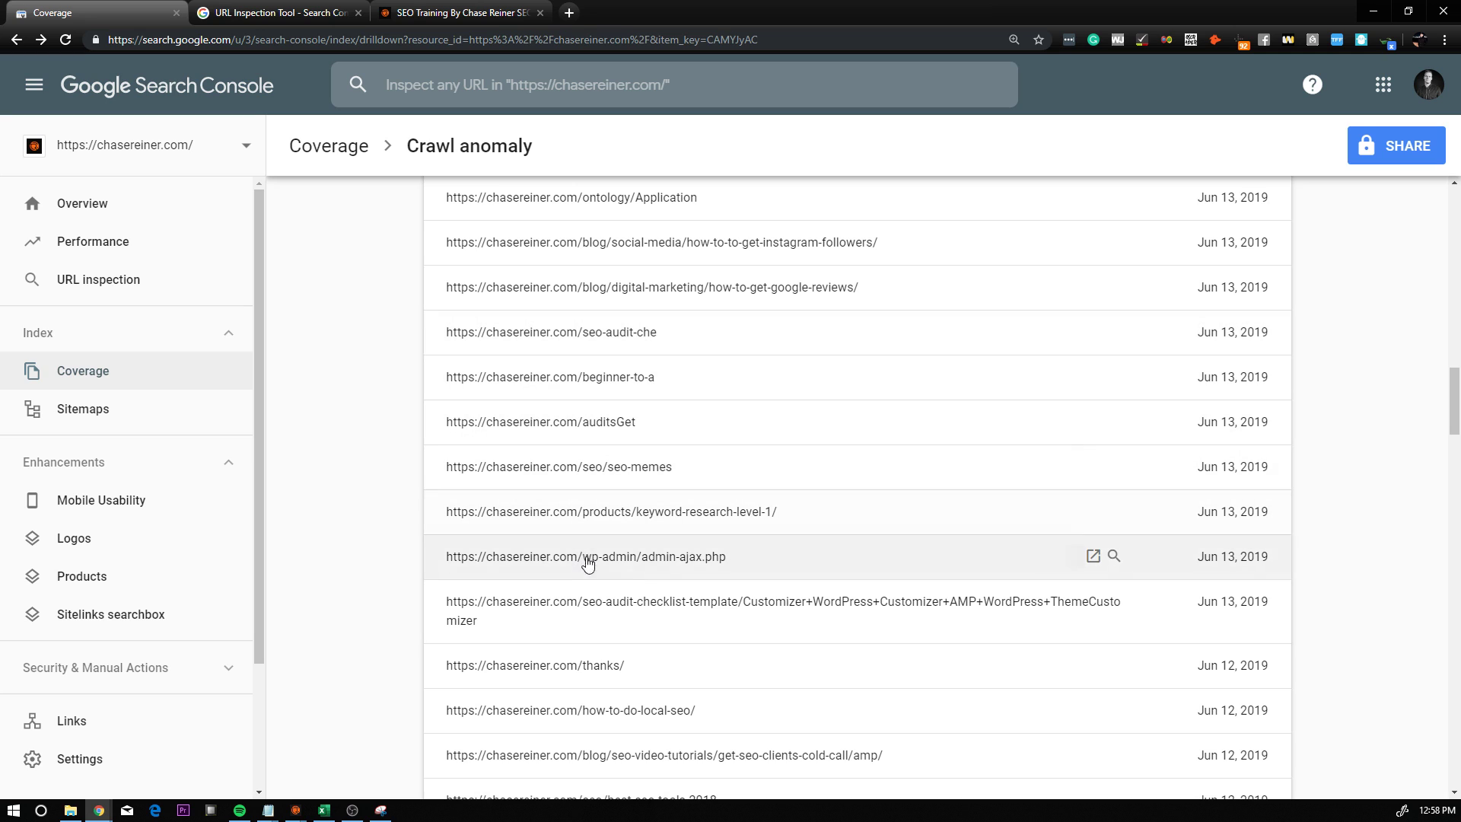
# Skim further down the Crawl anomaly examples, switch to the chasereiner.com website, and open its Download All Resources page
pyautogui.scroll(-5, 586, 561)
pyautogui.scroll(-2, 609, 557)
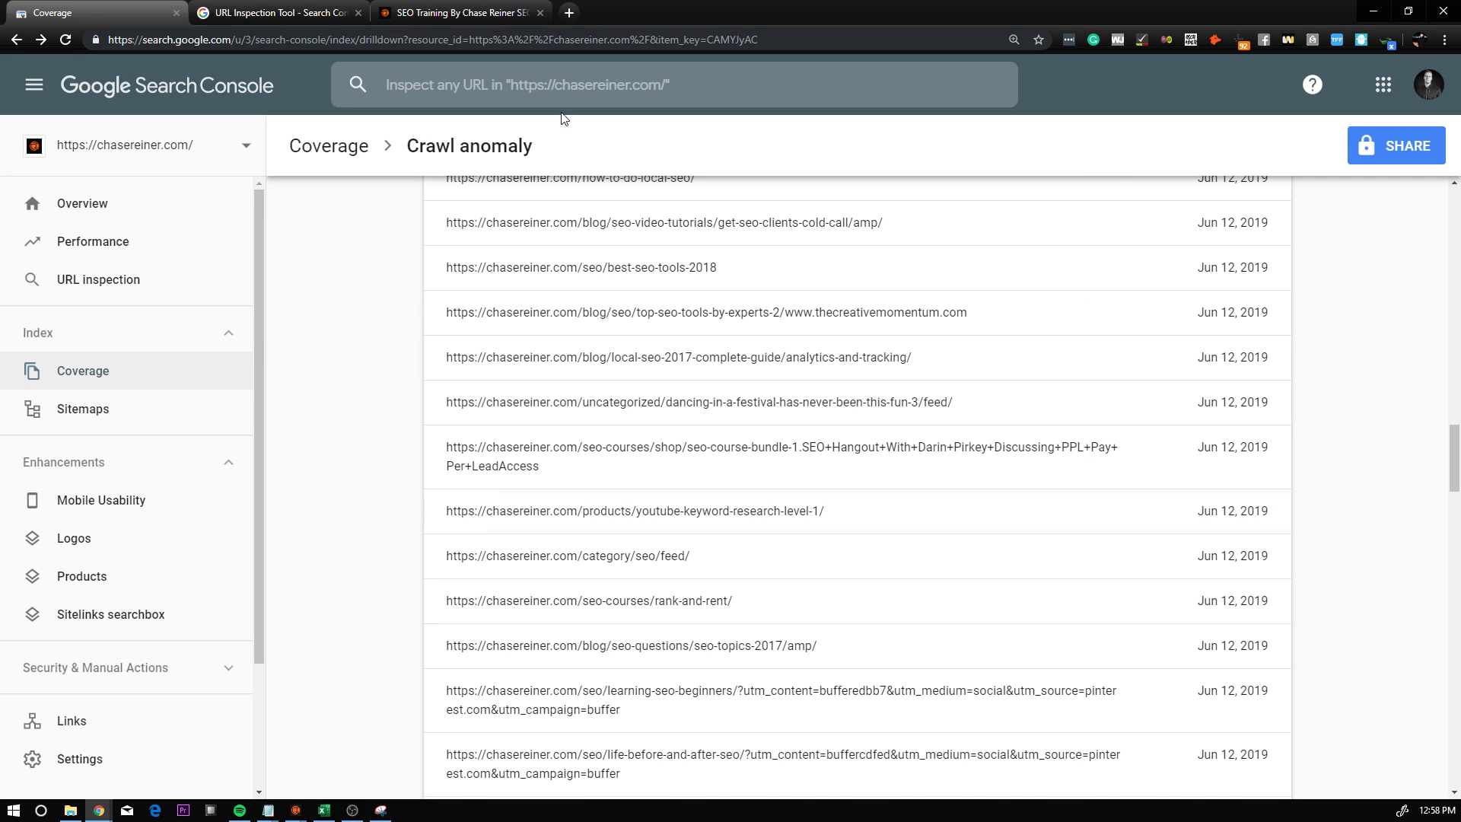
pyautogui.click(456, 12)
pyautogui.moveTo(1069, 122)
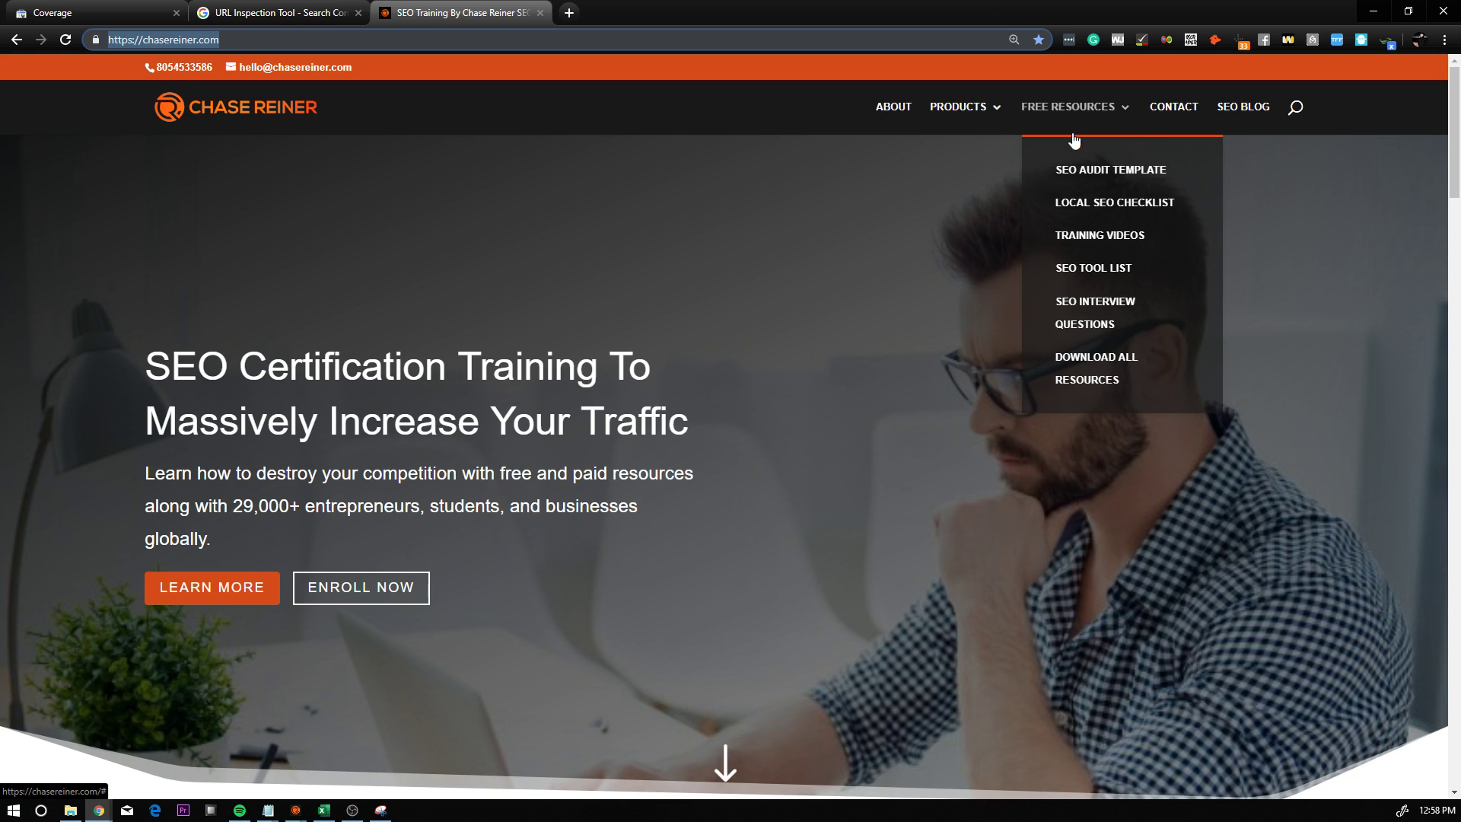
pyautogui.click(1093, 364)
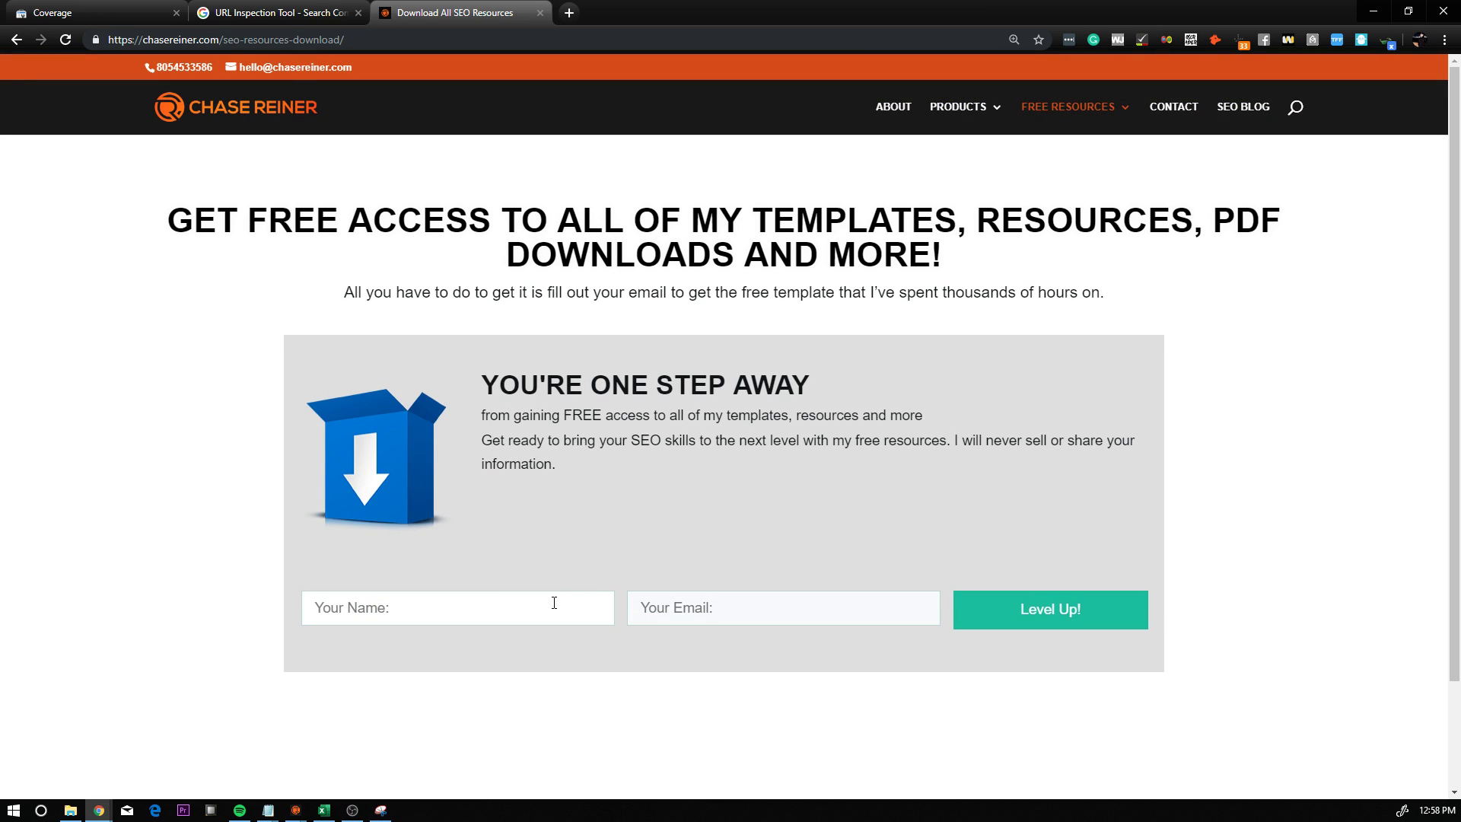
# Fill in the free resources form with the site owner's name and e-mail from the saved suggestions, and submit it
pyautogui.click(556, 603)
pyautogui.click(483, 646)
pyautogui.click(761, 609)
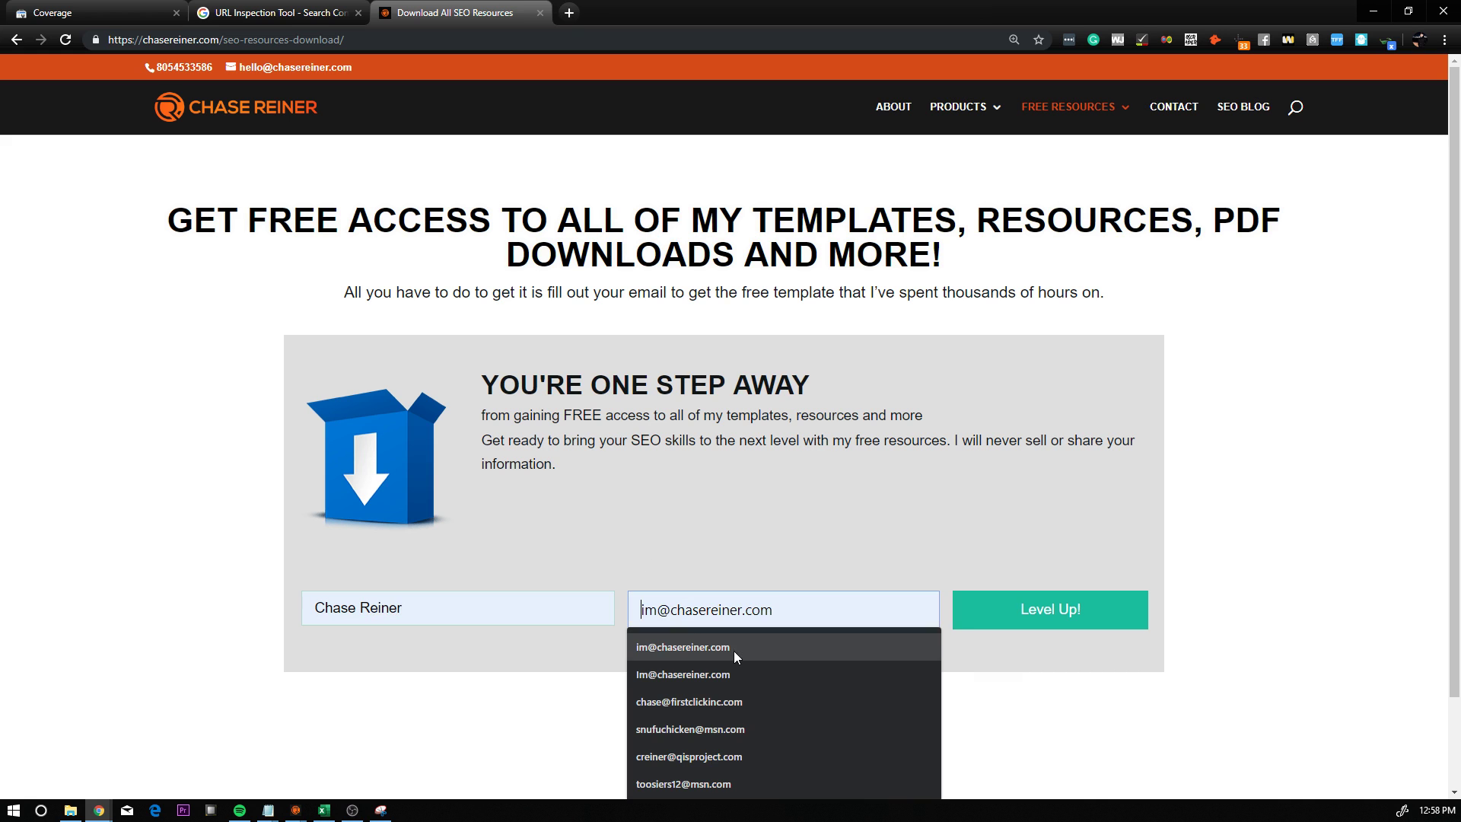
pyautogui.click(765, 648)
pyautogui.click(1093, 610)
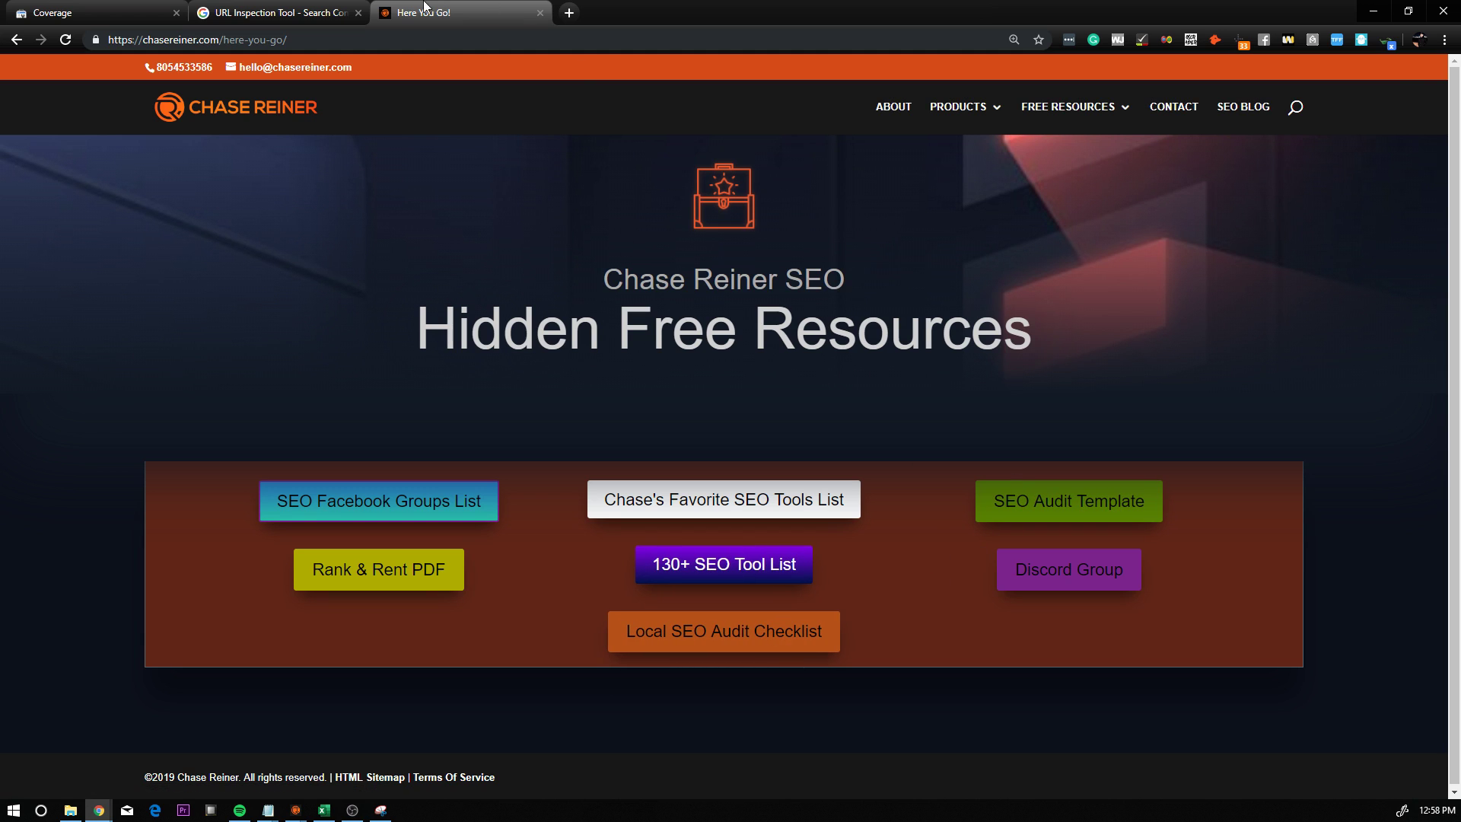
# Return to Search Console's Overview, open the Mobile Usability report from the enhancements, and review its list of error types
pyautogui.click(351, 9)
pyautogui.click(92, 12)
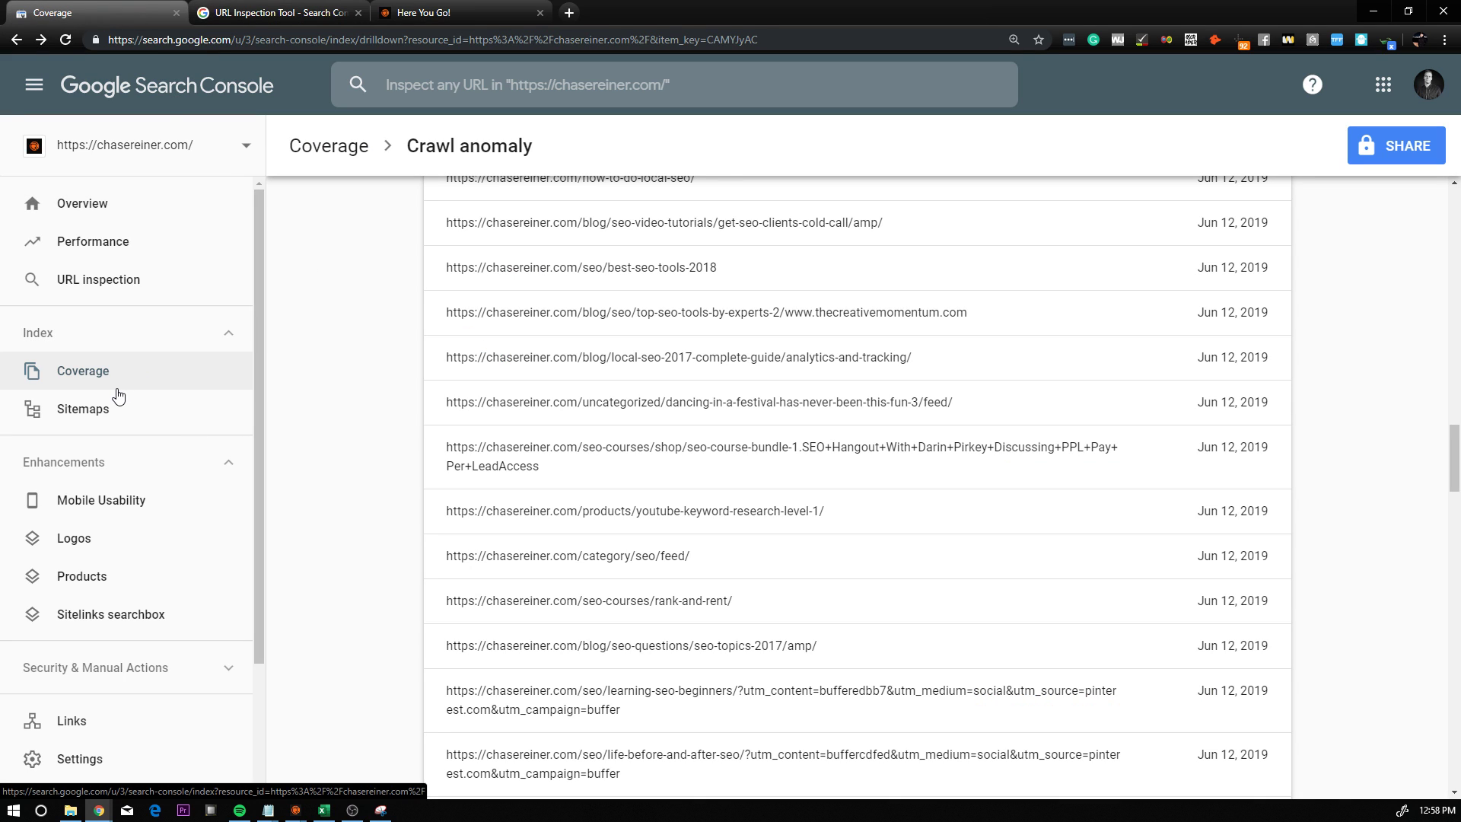
pyautogui.click(161, 192)
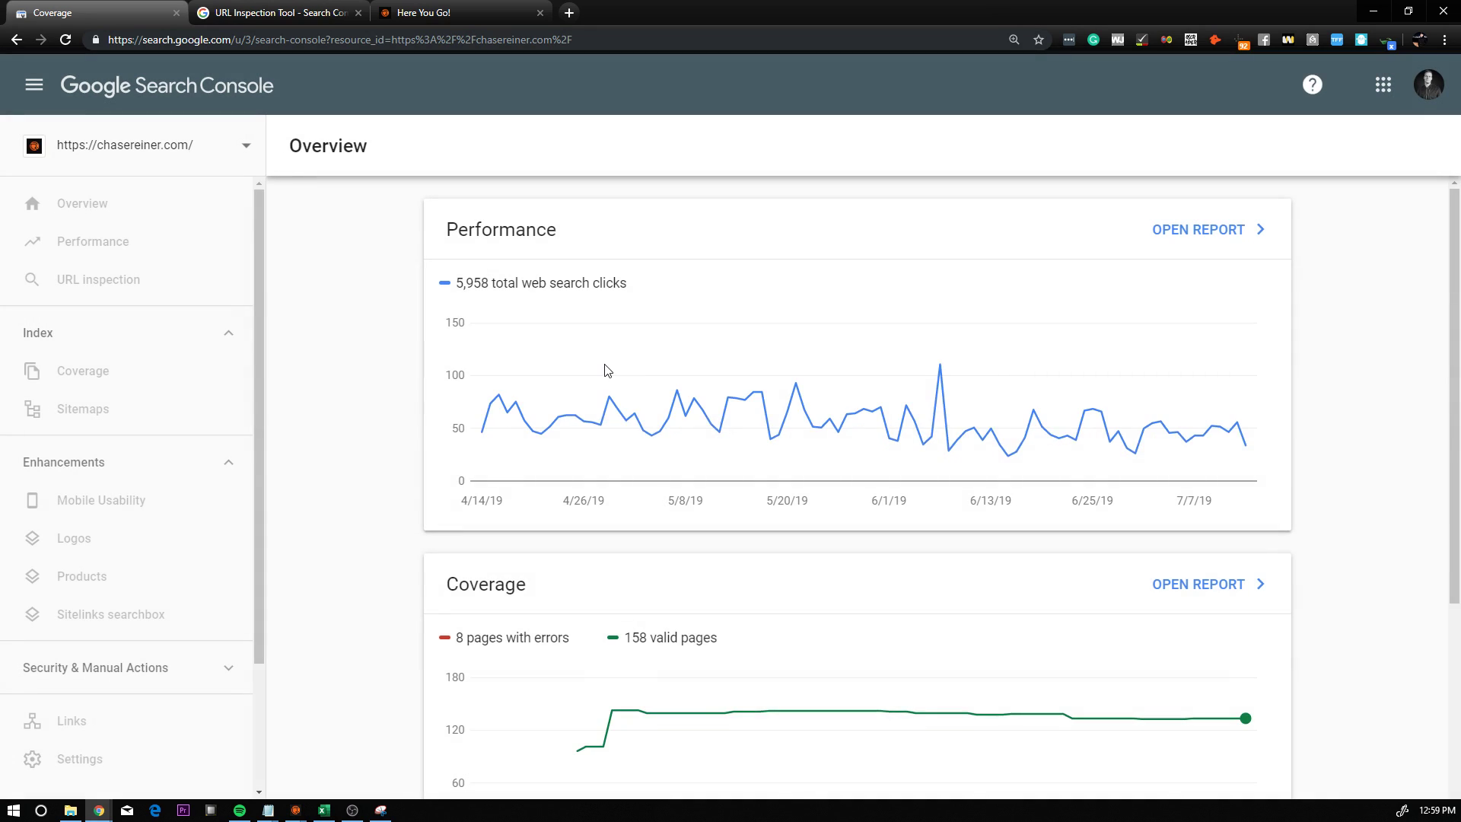
pyautogui.scroll(-5, 903, 518)
pyautogui.scroll(-2, 903, 518)
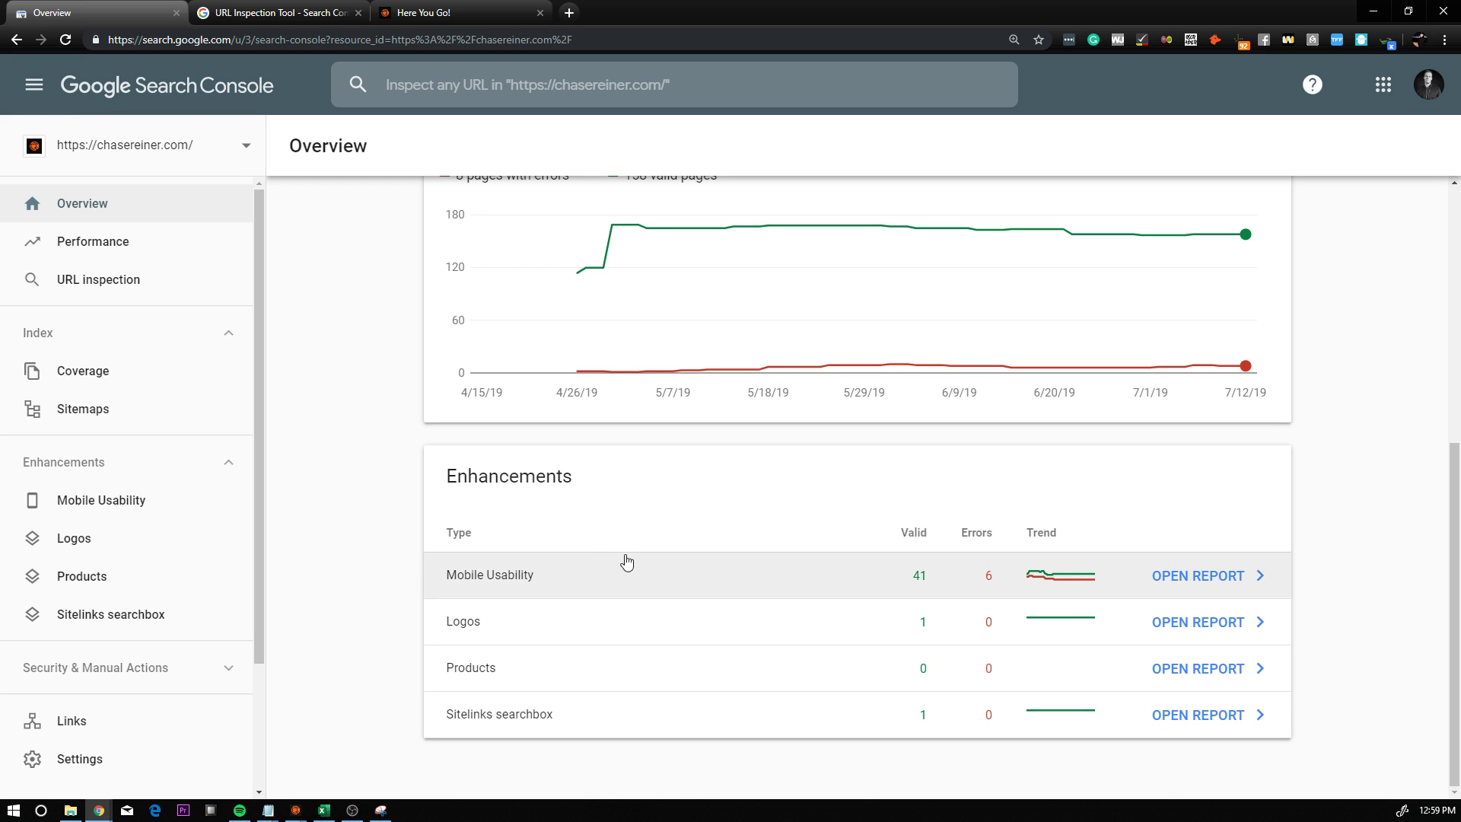
pyautogui.click(1132, 582)
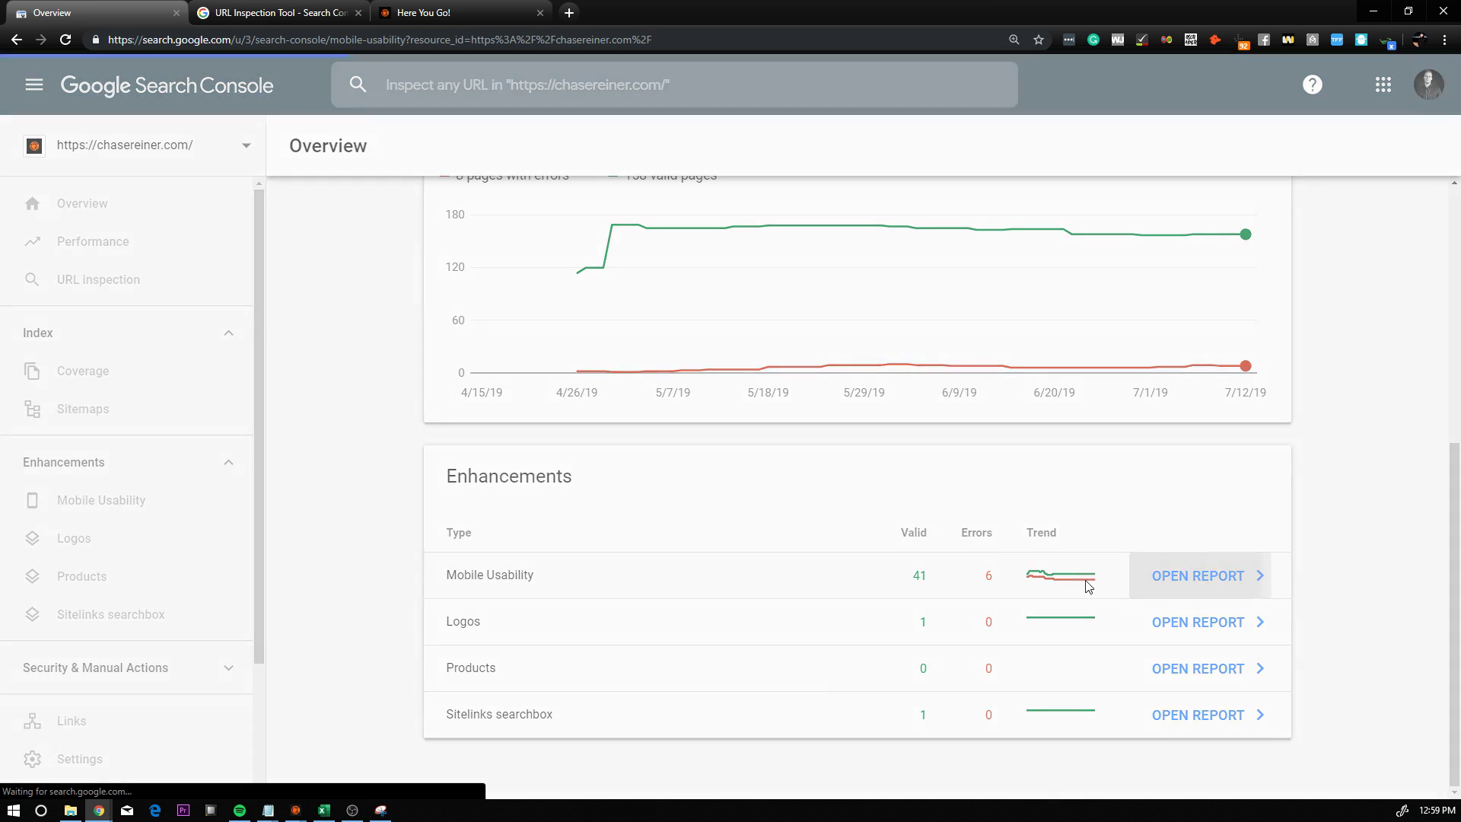
pyautogui.scroll(-2, 609, 396)
pyautogui.scroll(-2, 601, 371)
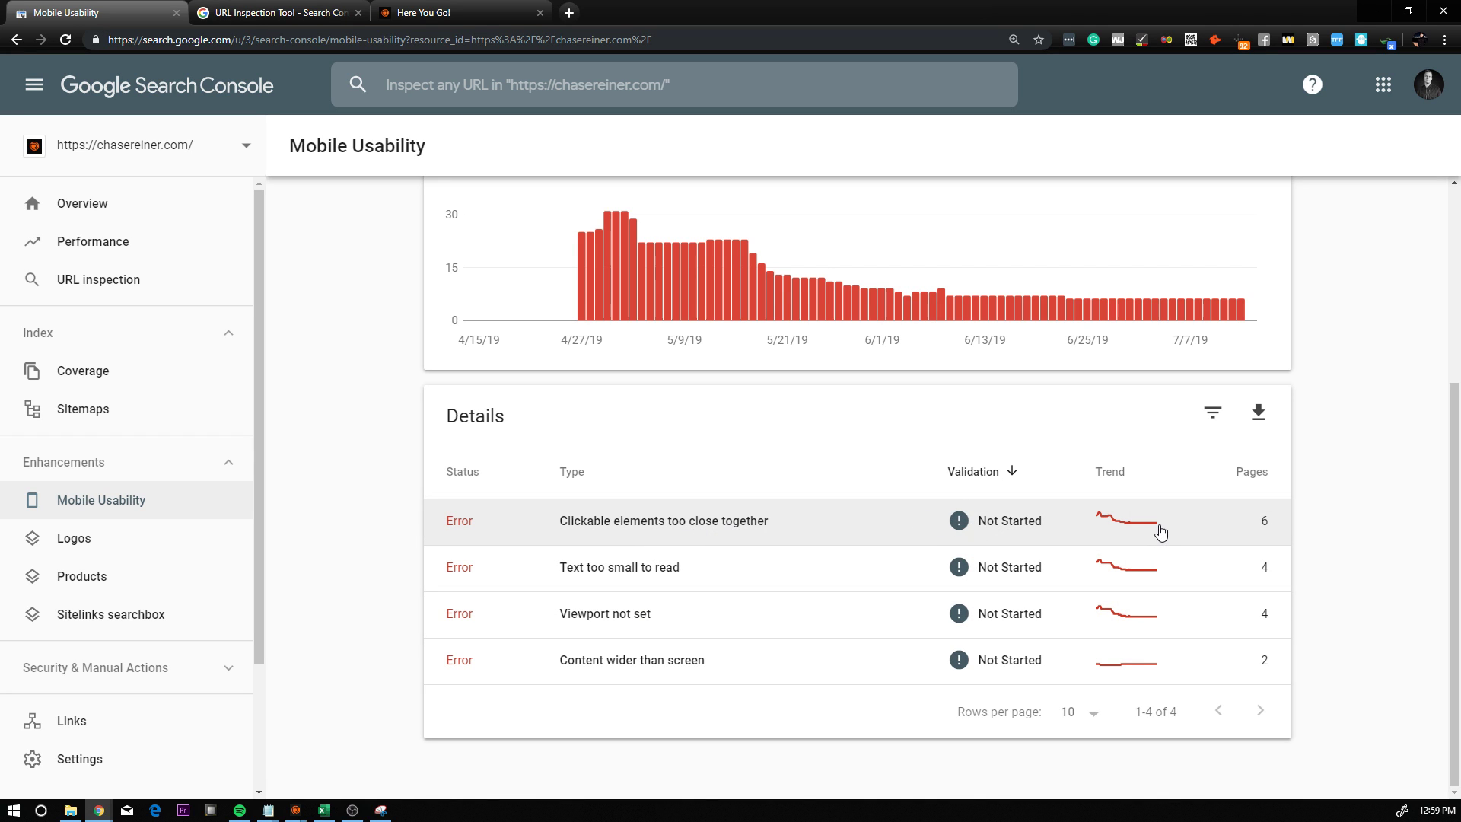
# Open the "Clickable elements too close together" issue and look over its affected pages chart and example URLs
pyautogui.click(876, 532)
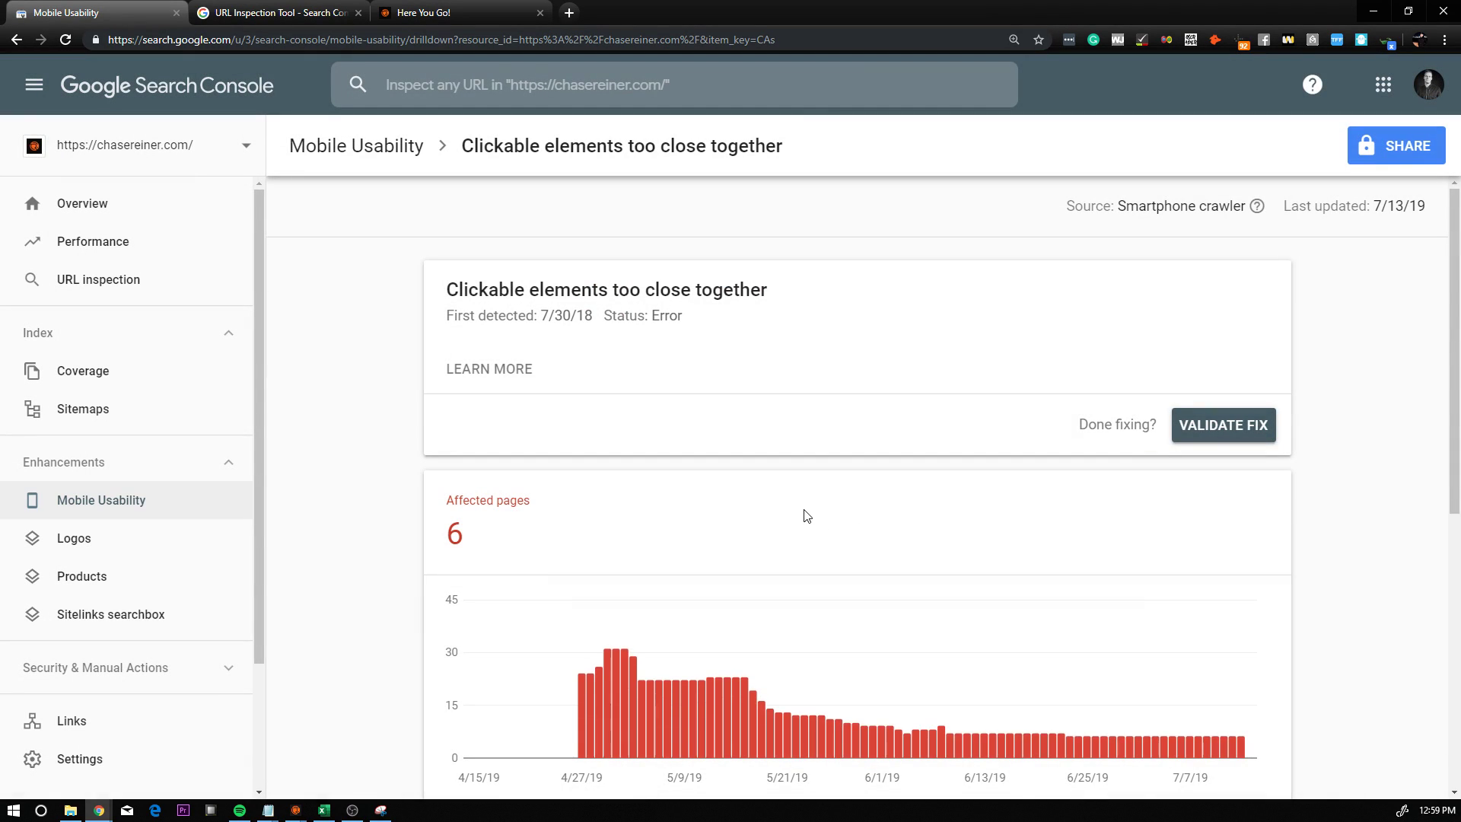
pyautogui.scroll(-5, 808, 517)
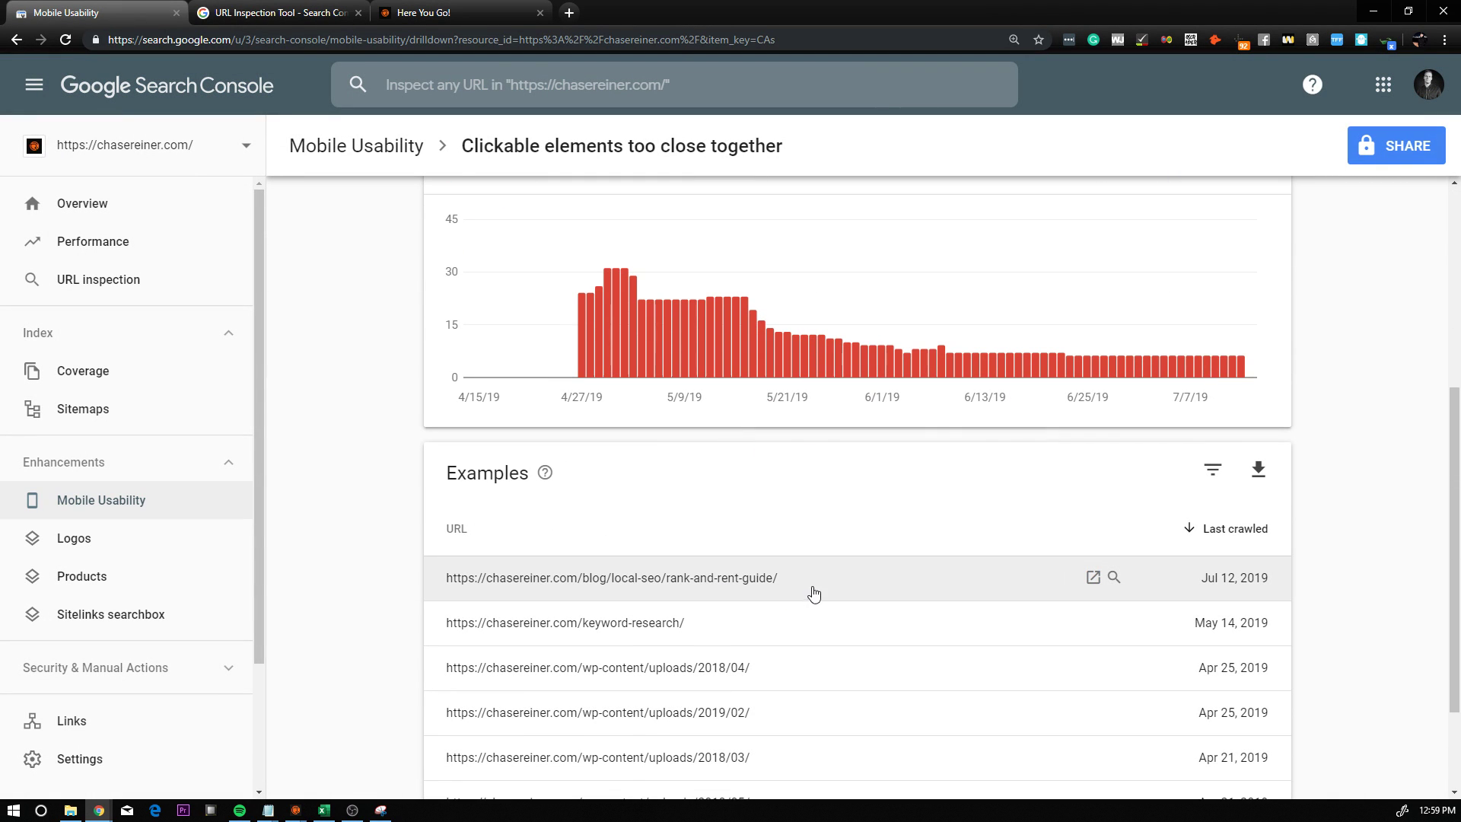
pyautogui.scroll(2, 750, 491)
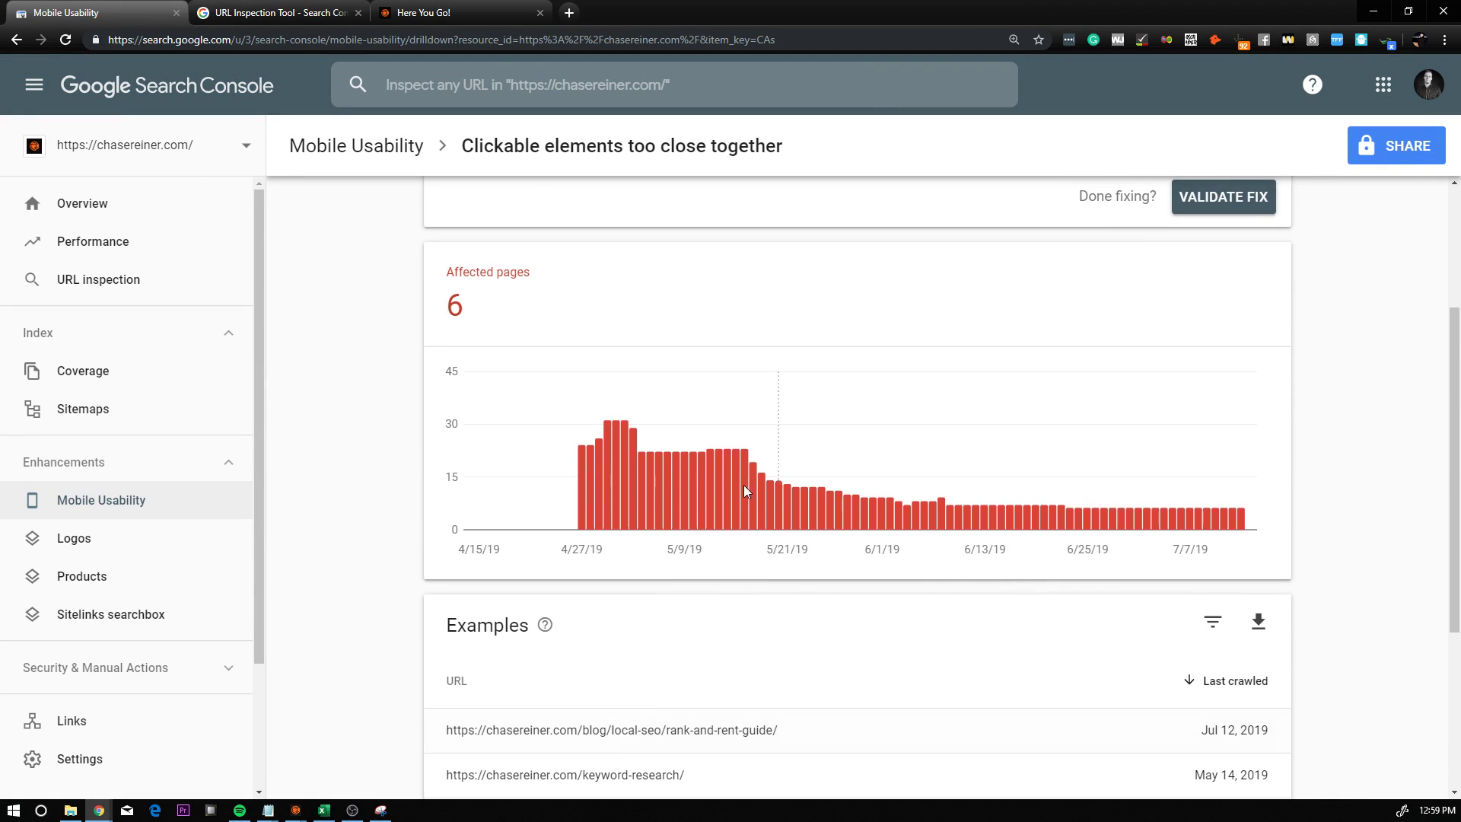
pyautogui.scroll(3, 942, 525)
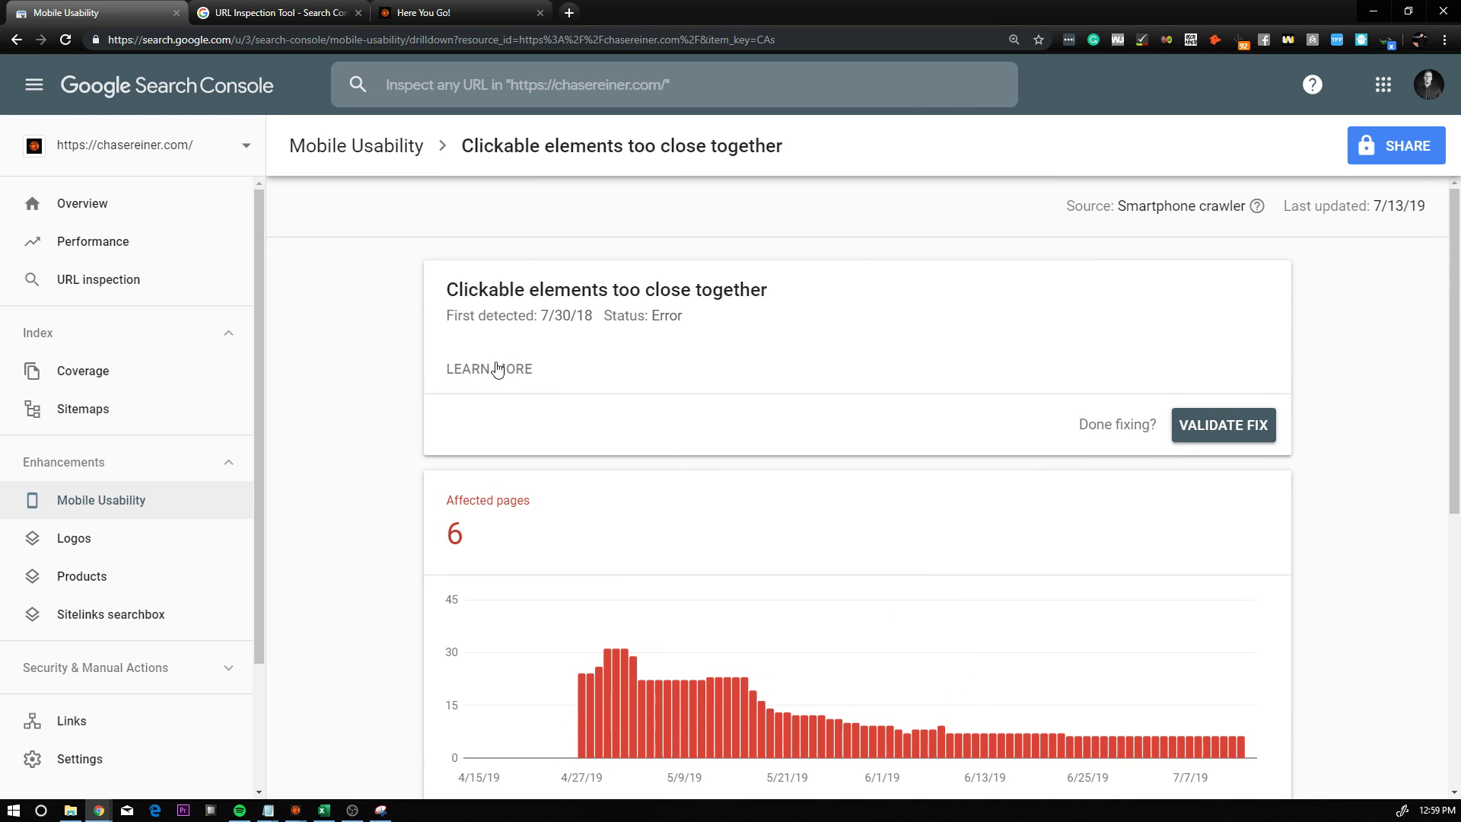
# Open the help article for this mobile usability issue and read its explanations of the error types
pyautogui.click(495, 367)
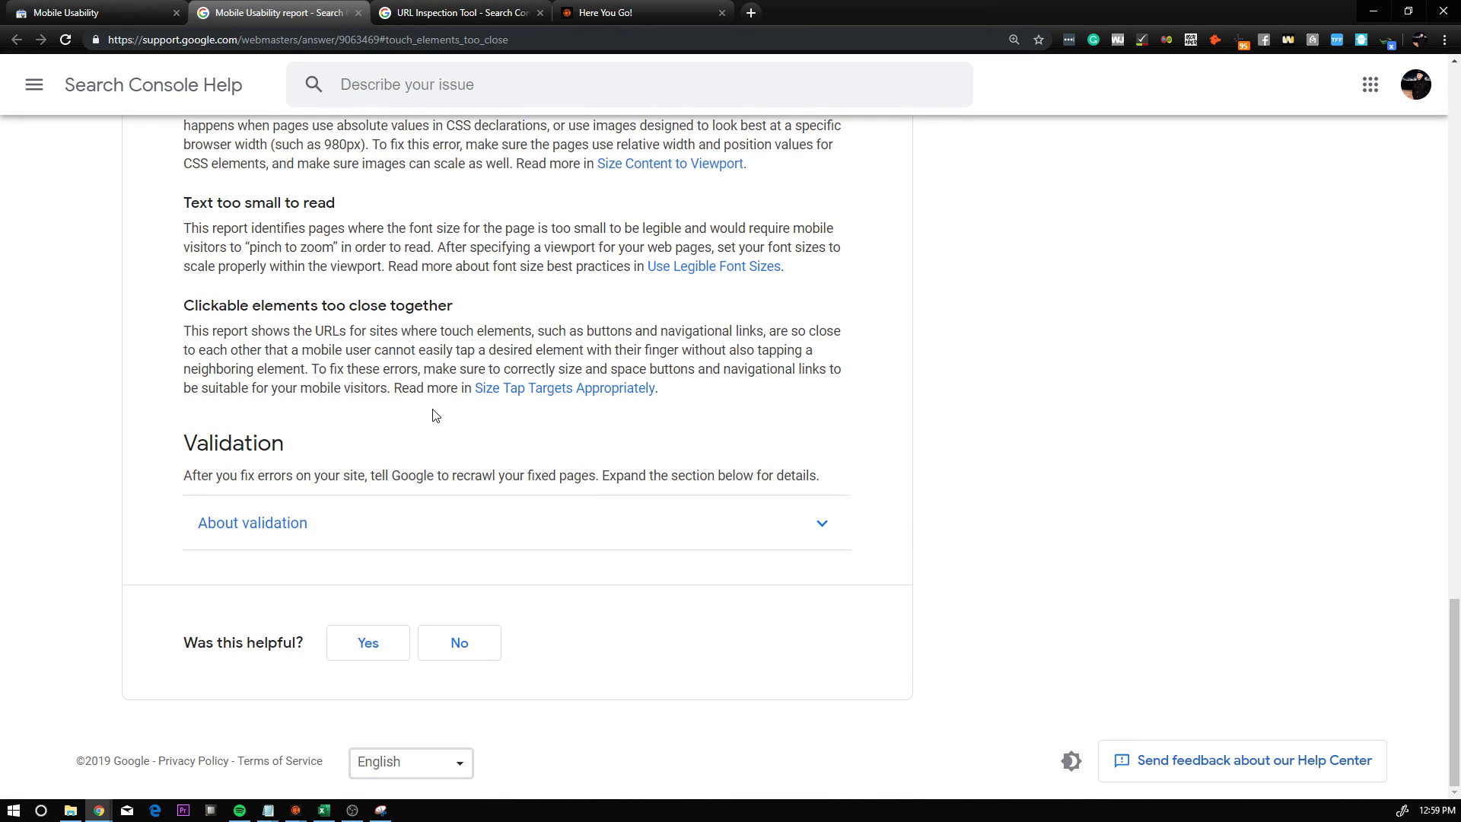
pyautogui.scroll(2, 435, 415)
pyautogui.hotkey('ctrl', 'f')
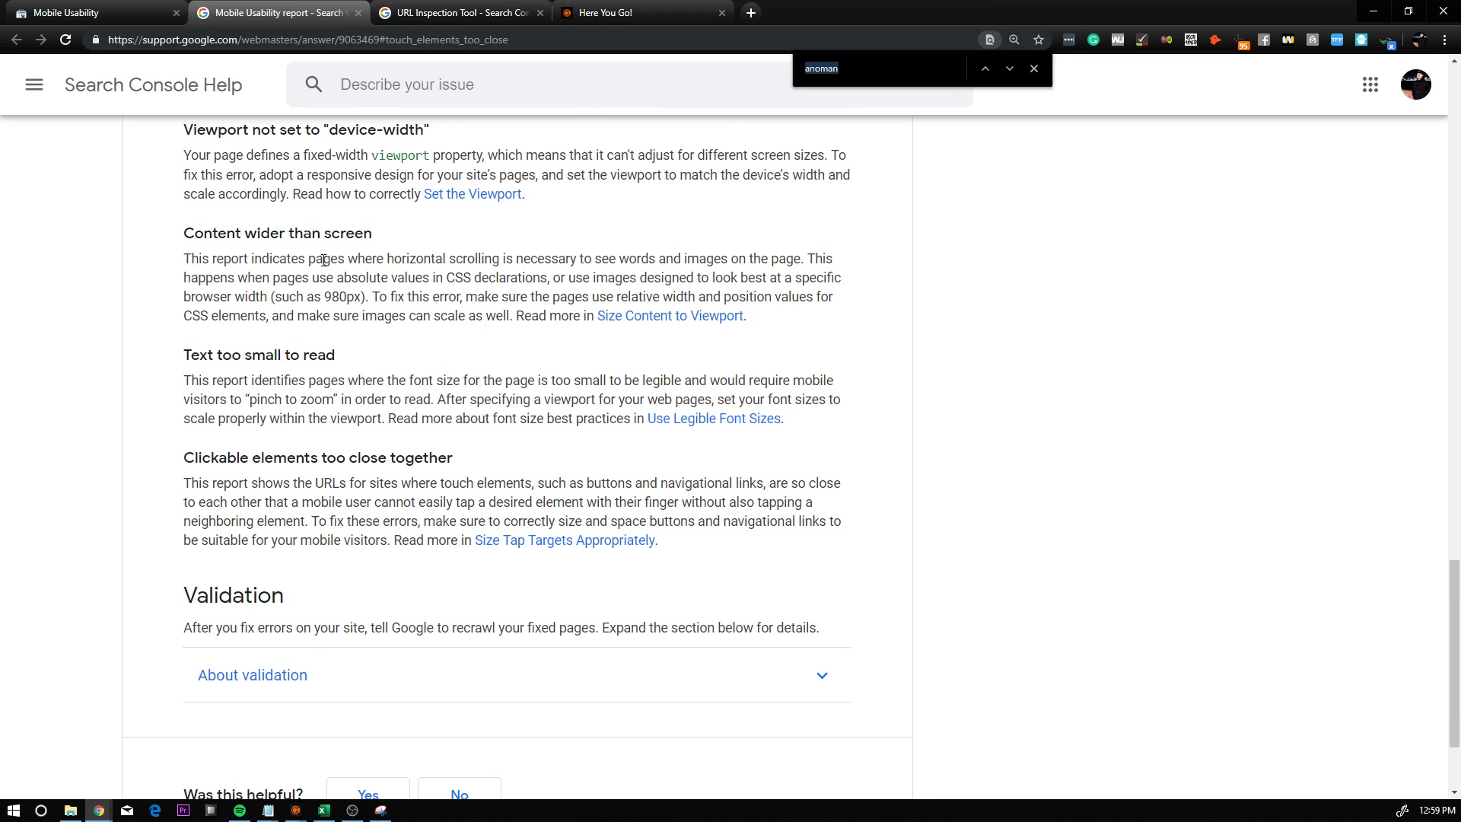
pyautogui.click(1032, 70)
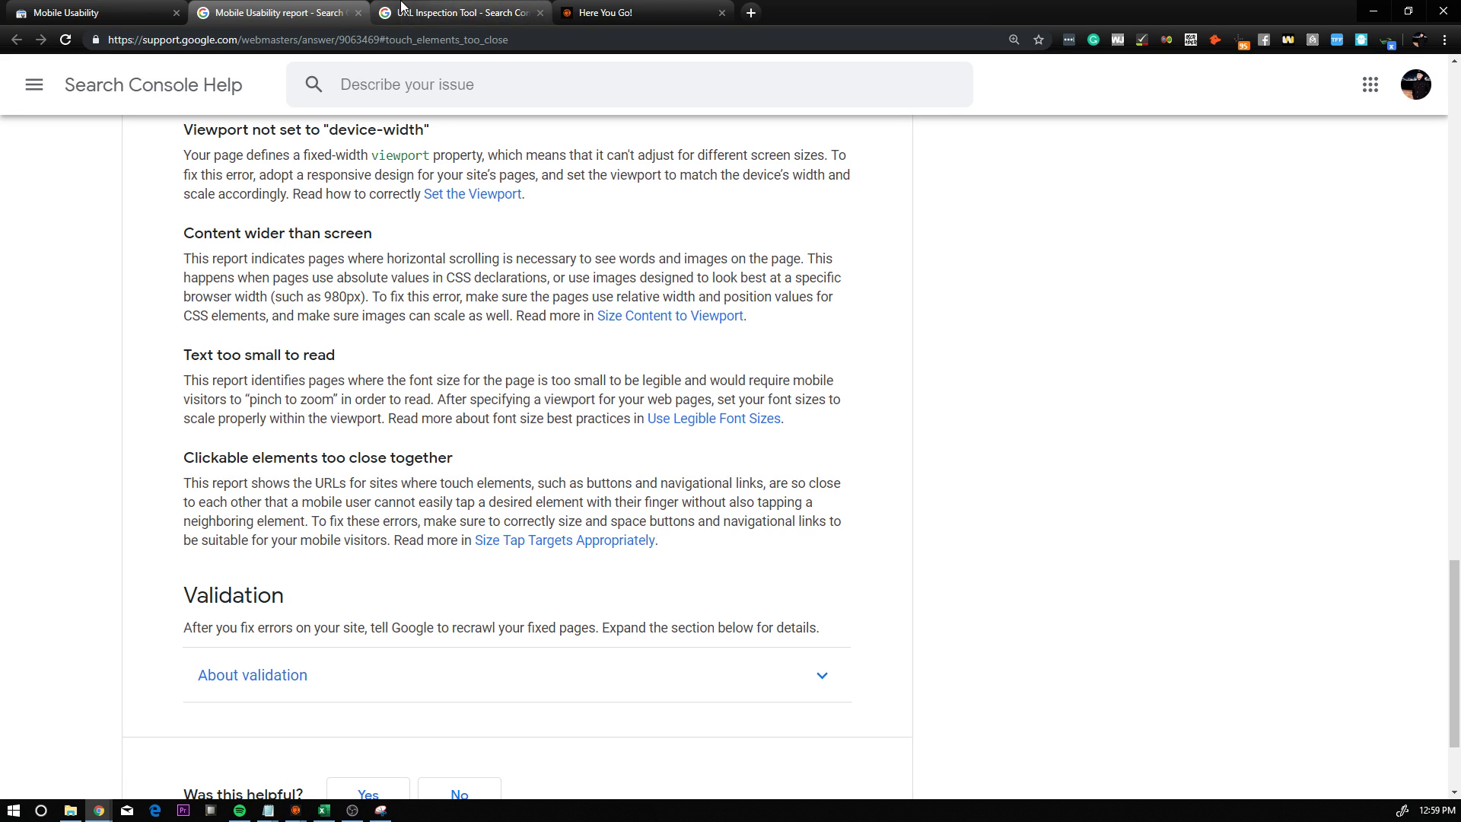
pyautogui.click(609, 13)
pyautogui.click(114, 13)
pyautogui.scroll(-5, 282, 267)
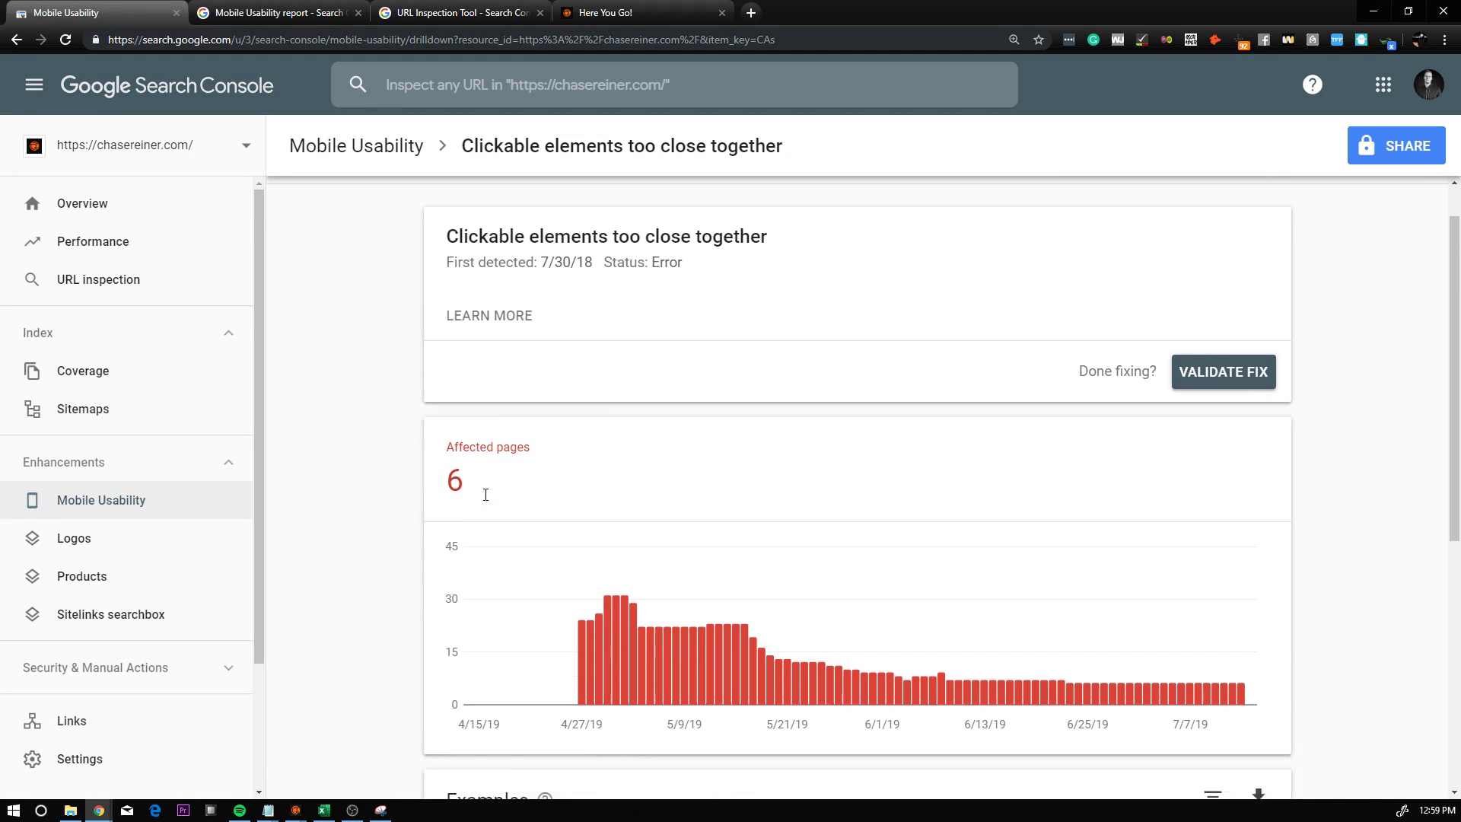
pyautogui.moveTo(428, 576); pyautogui.dragTo(900, 586)
pyautogui.click(1094, 577)
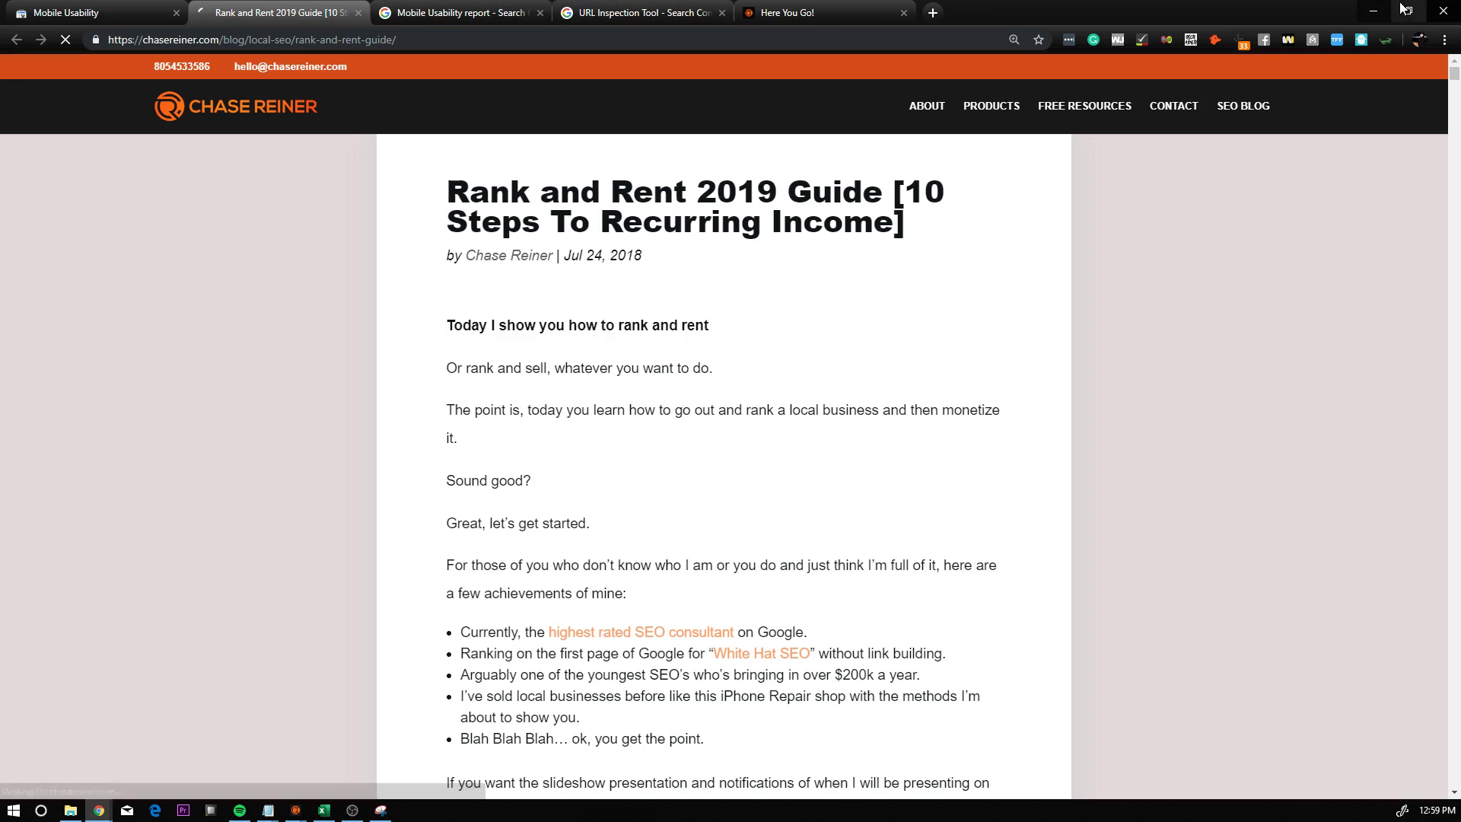
# Shrink the browser window to phone width, check the rank-and-rent guide's mobile layout and share bar, and maximize the window again
pyautogui.click(1408, 11)
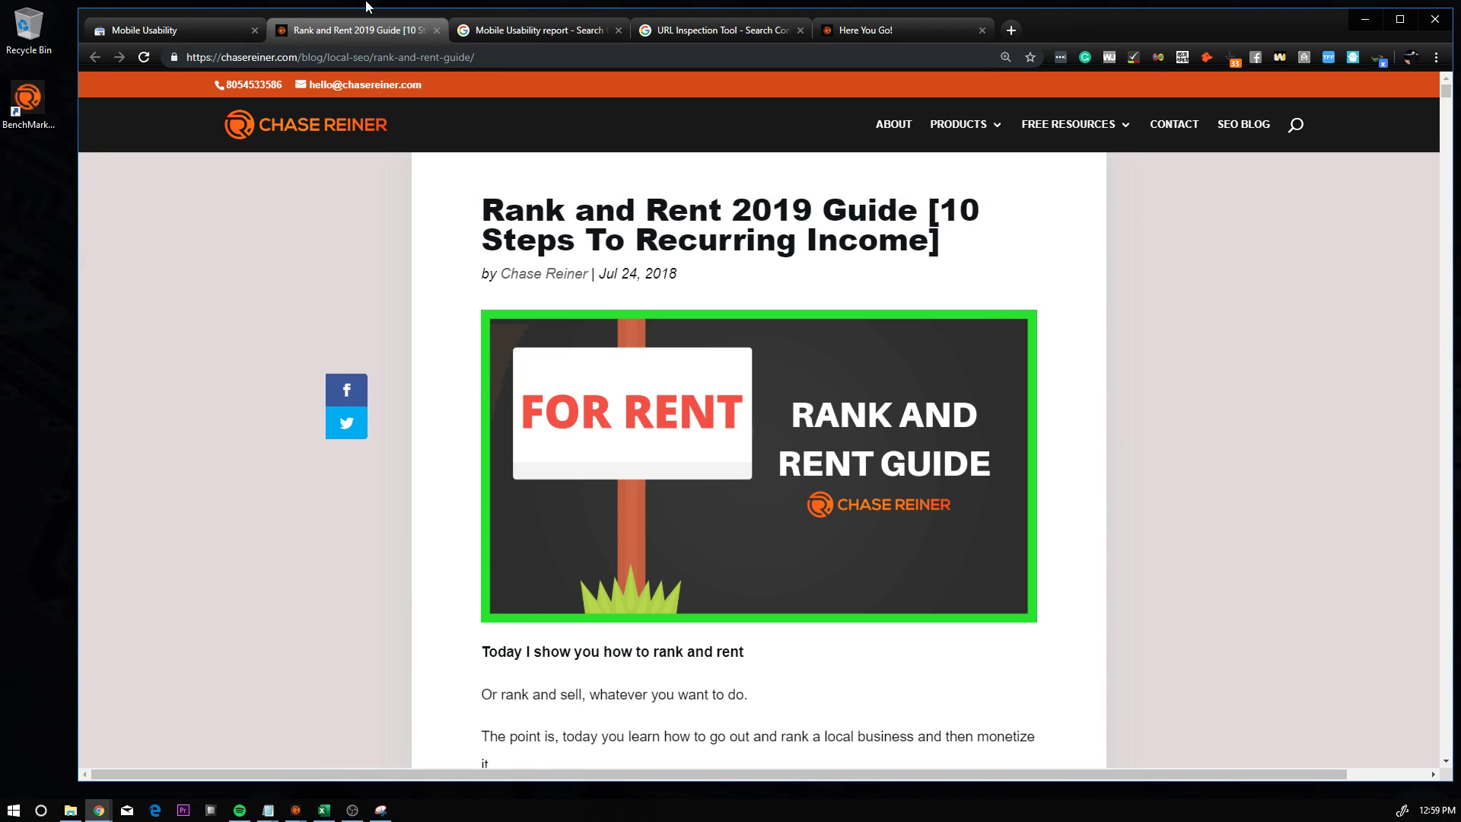
pyautogui.moveTo(90, 161); pyautogui.dragTo(1084, 161)
pyautogui.moveTo(1337, 27); pyautogui.dragTo(805, 41)
pyautogui.scroll(-6, 734, 333)
pyautogui.click(768, 791)
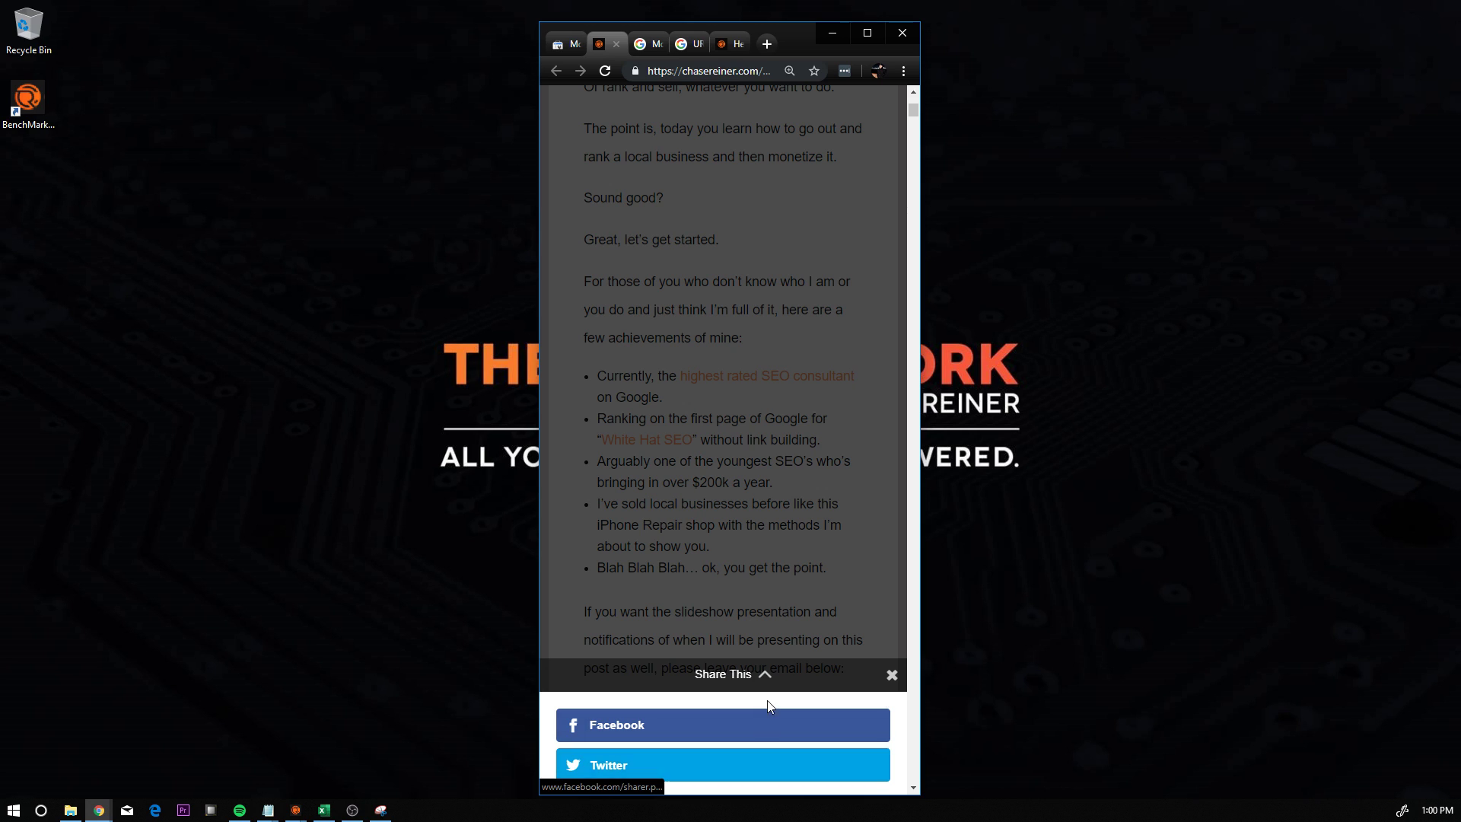
pyautogui.click(892, 675)
pyautogui.scroll(-20, 786, 395)
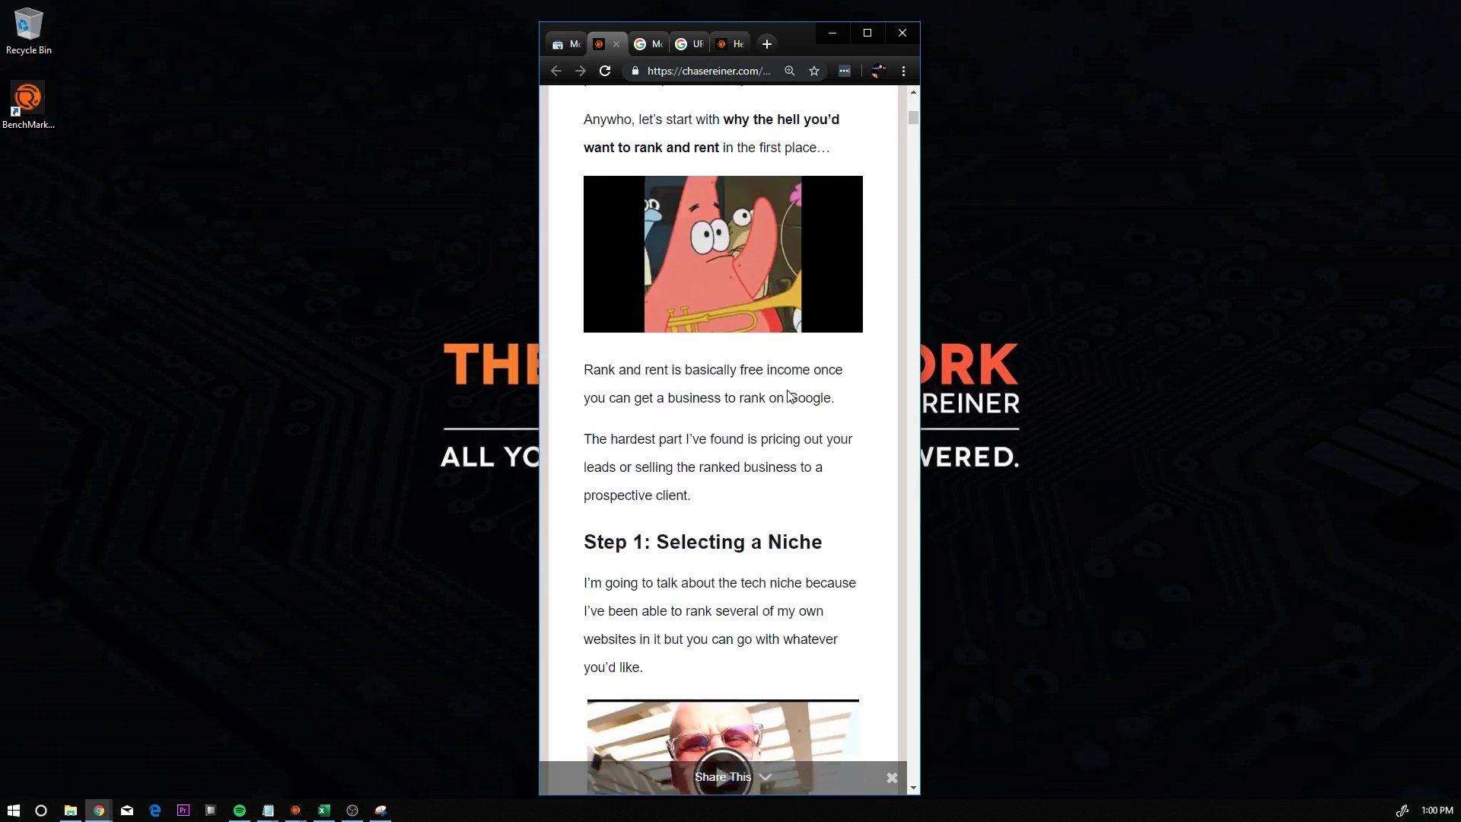
pyautogui.moveTo(916, 131); pyautogui.dragTo(921, 308)
pyautogui.click(867, 33)
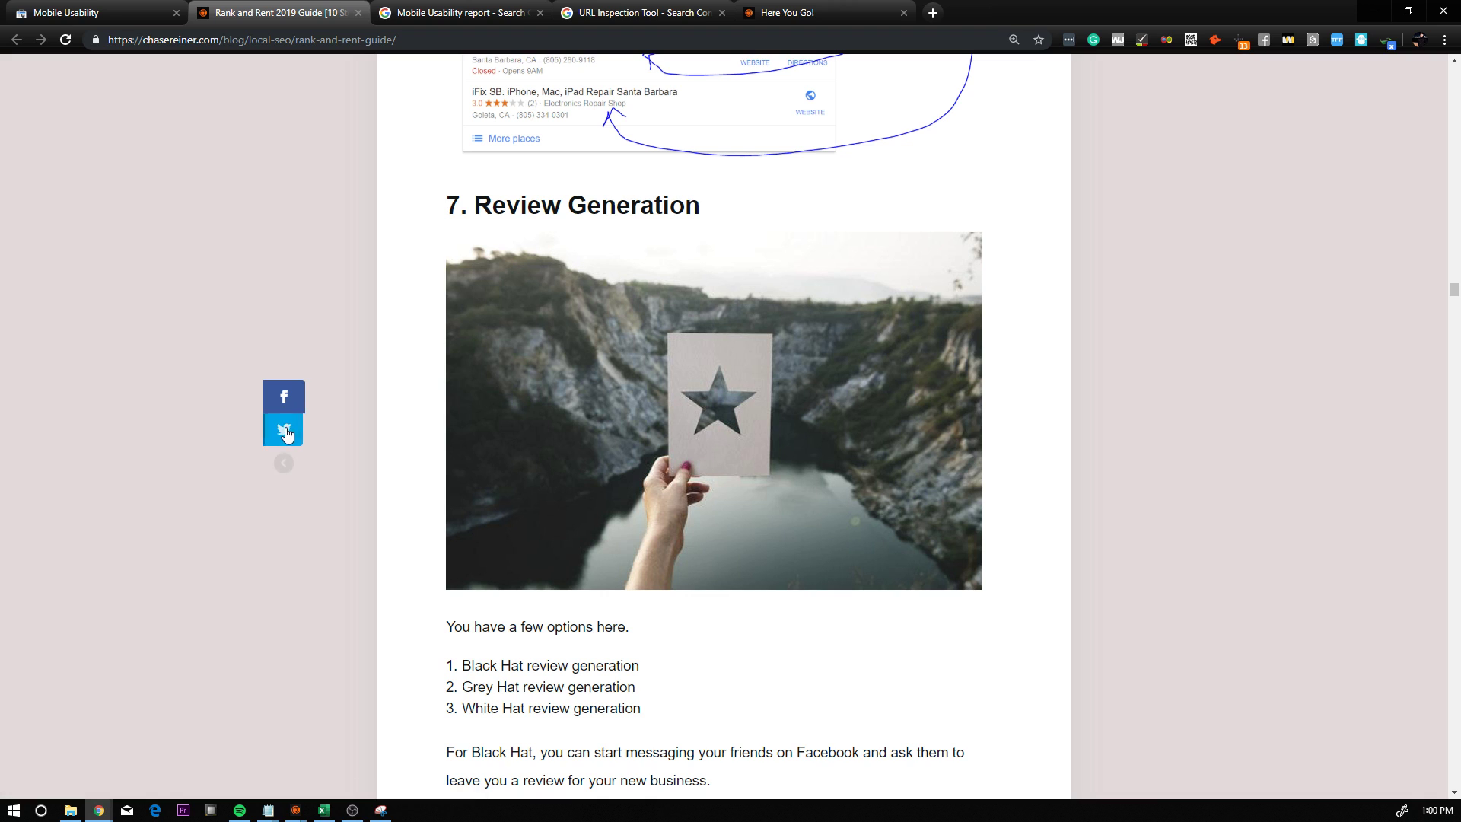
# Look back up through the full-width guide, and recheck the example URLs of the clickable elements issue
pyautogui.scroll(20, 323, 342)
pyautogui.scroll(10, 297, 295)
pyautogui.click(92, 12)
pyautogui.scroll(-2, 501, 307)
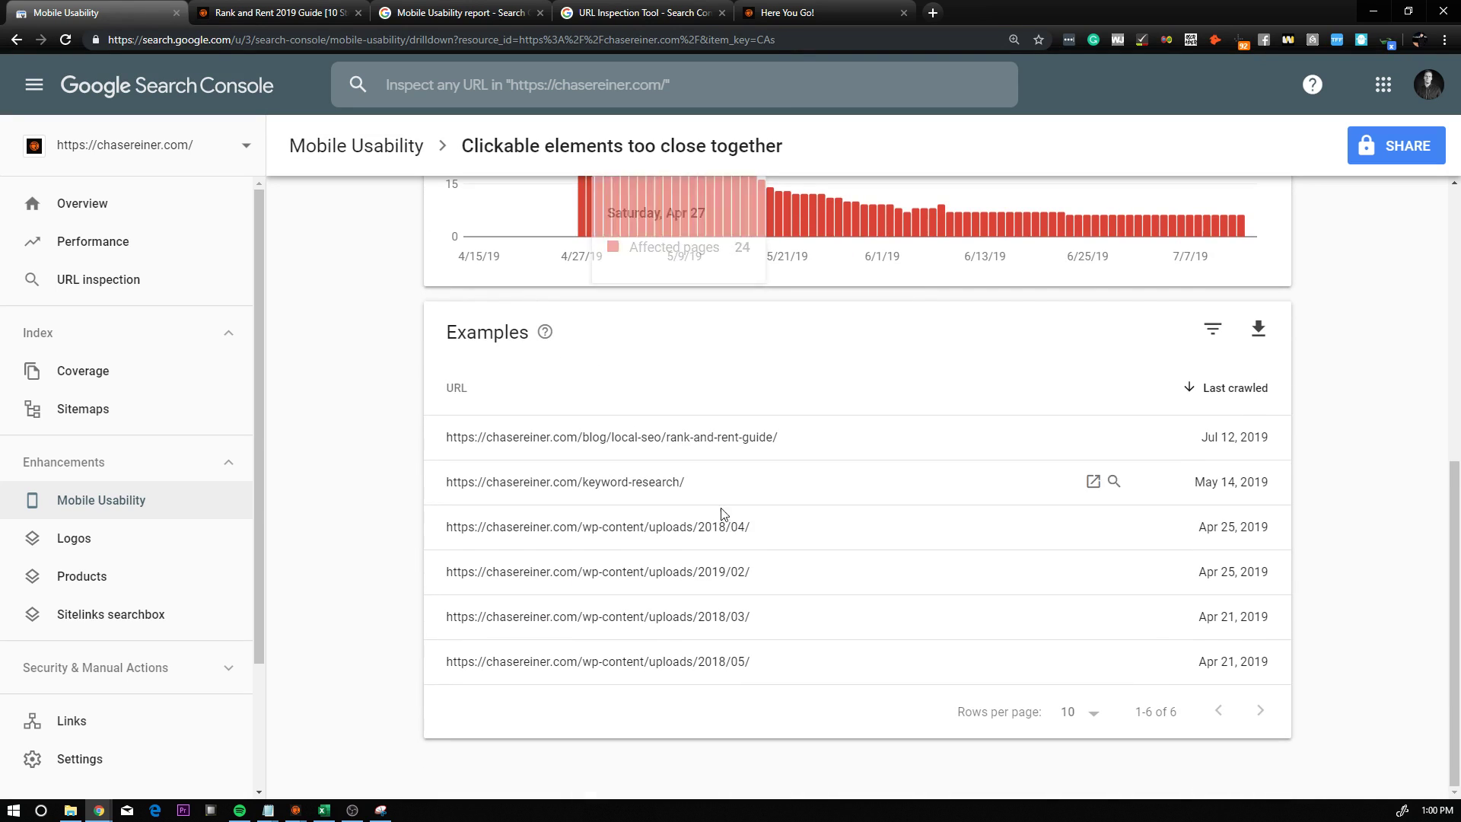
pyautogui.scroll(5, 439, 508)
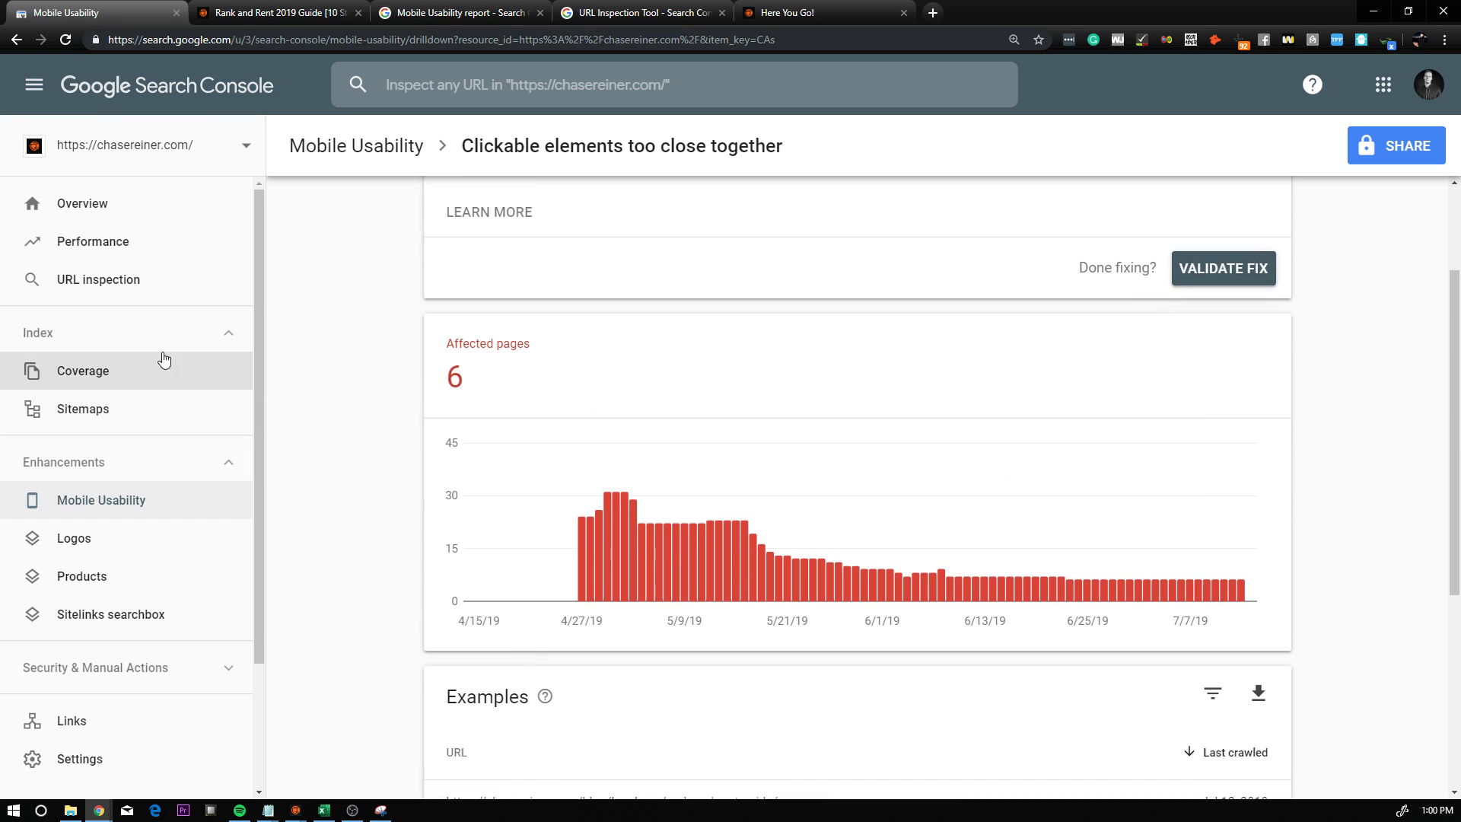
# Go back to the property's Overview and review its Coverage chart and enhancements summary
pyautogui.click(13, 39)
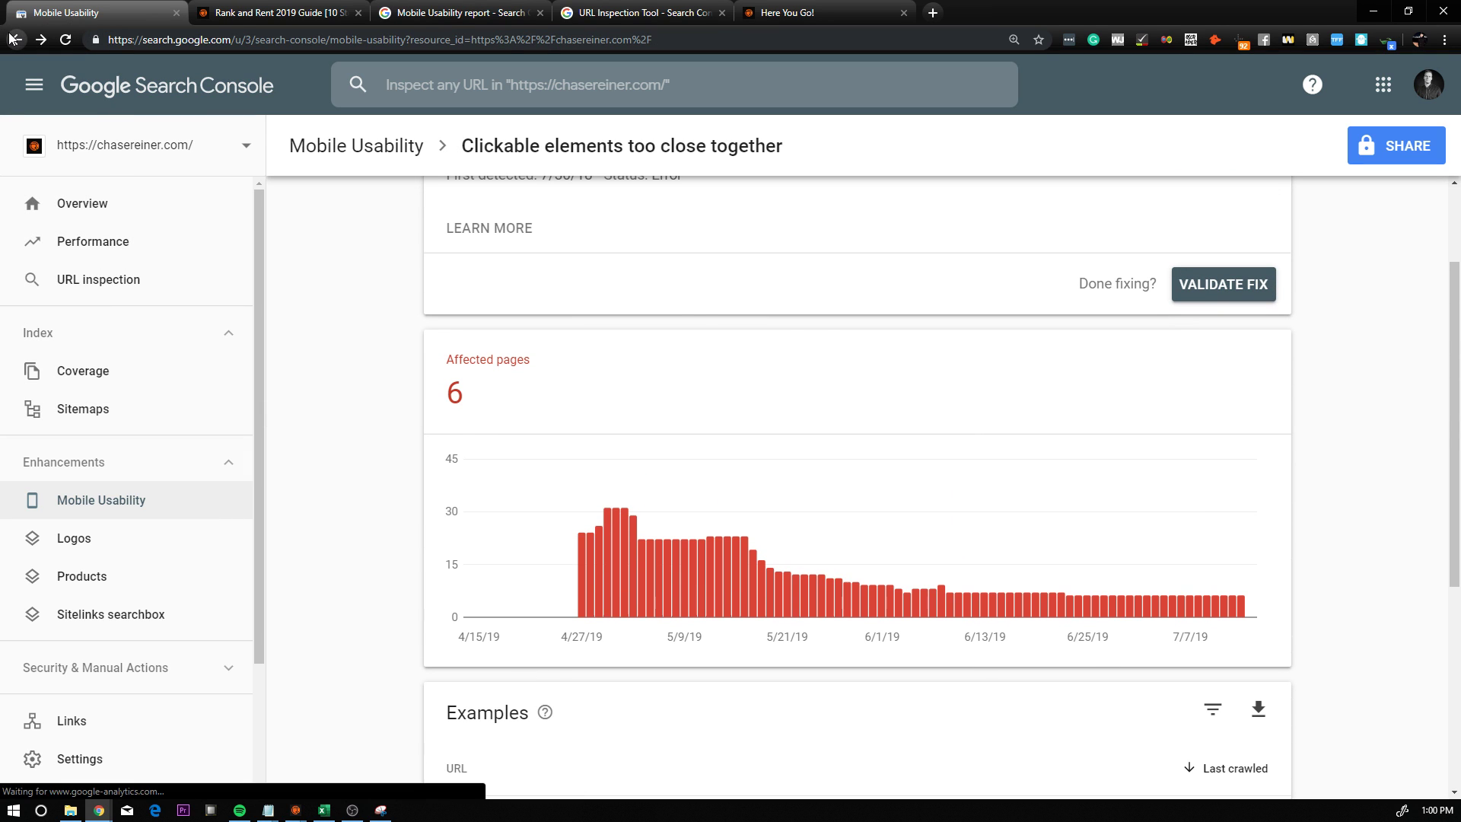
pyautogui.click(13, 39)
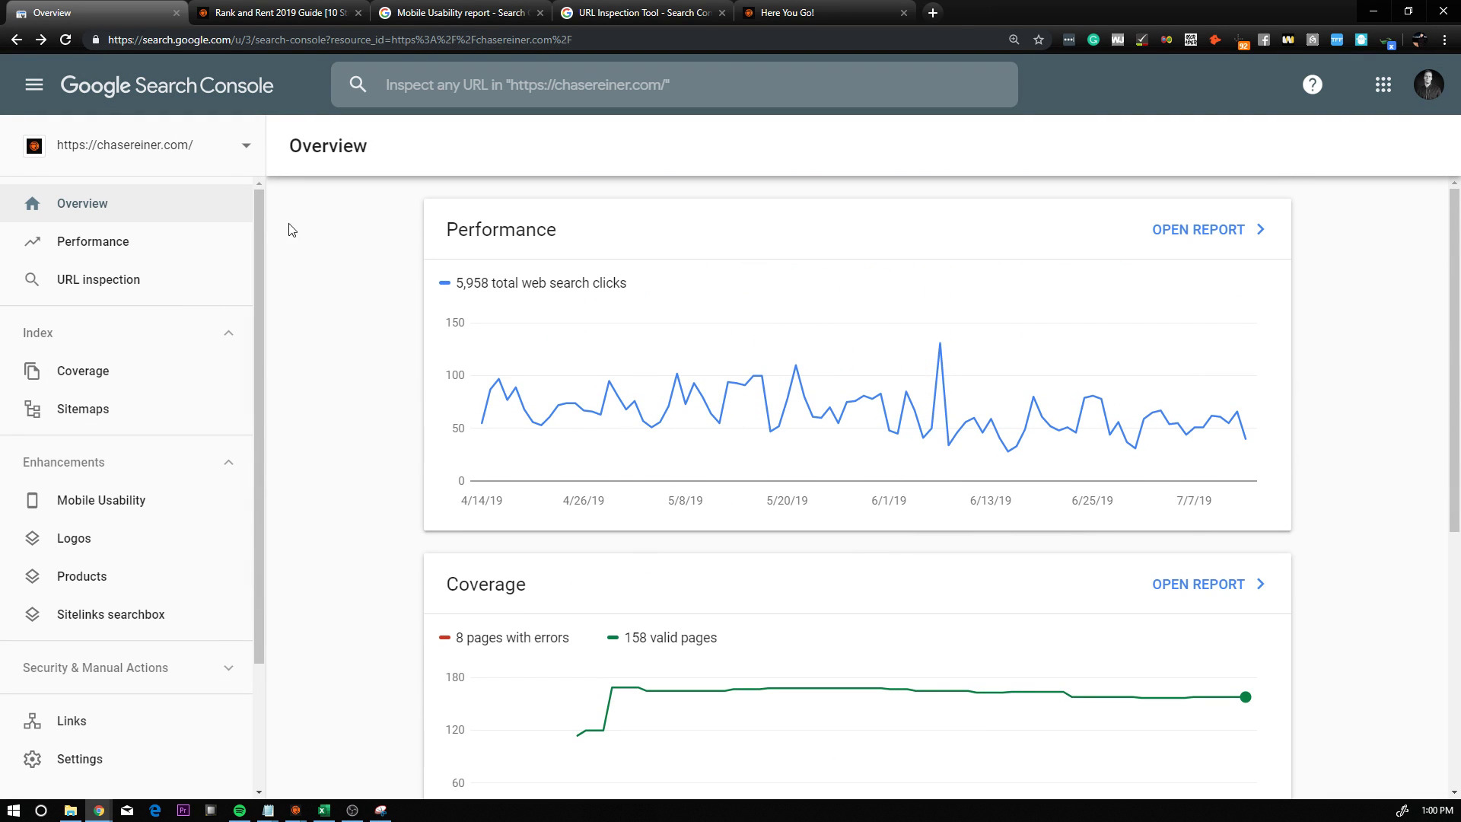
pyautogui.scroll(-3, 855, 433)
pyautogui.scroll(-3, 854, 432)
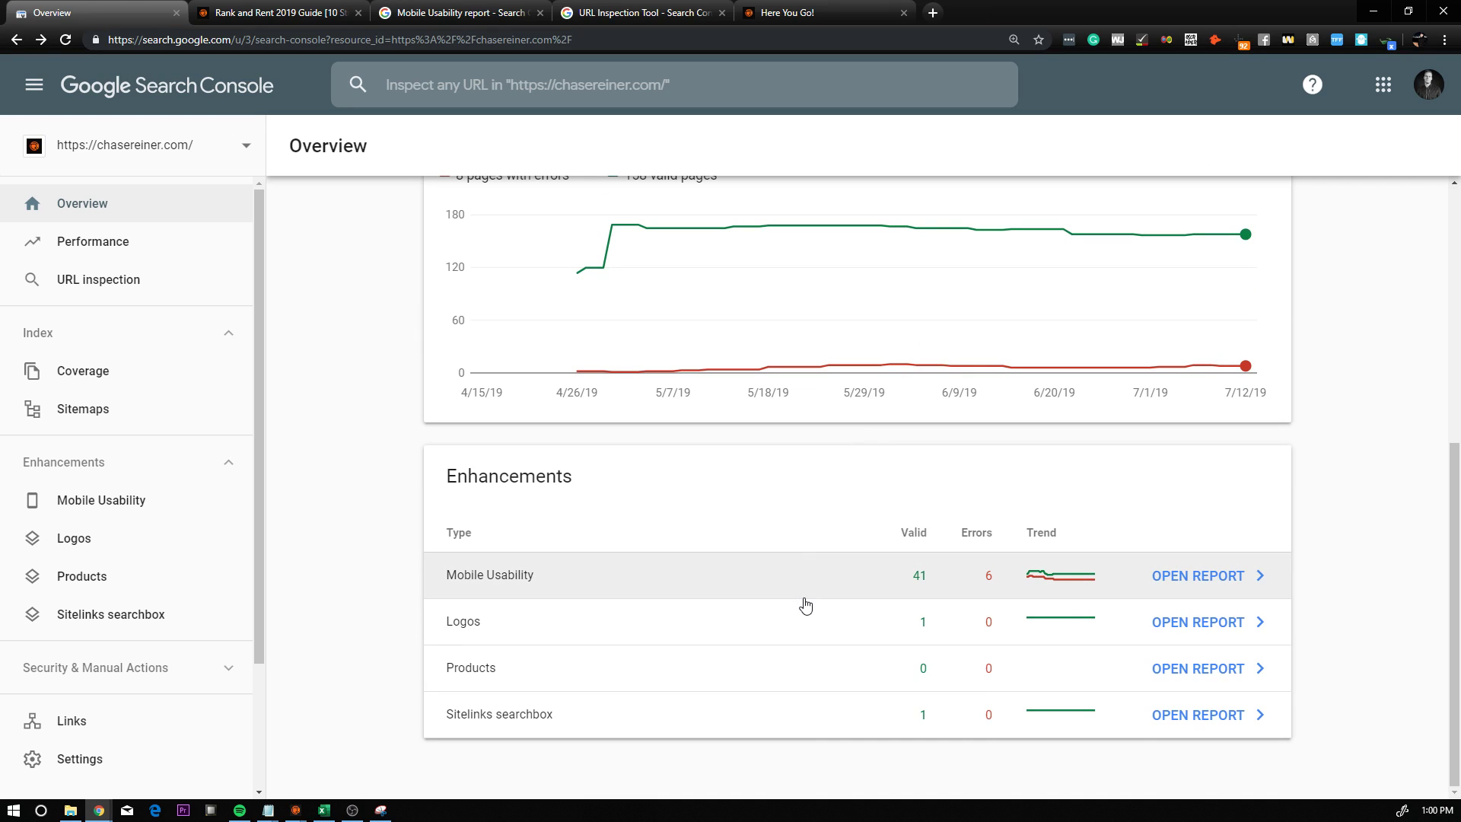
pyautogui.scroll(6, 316, 440)
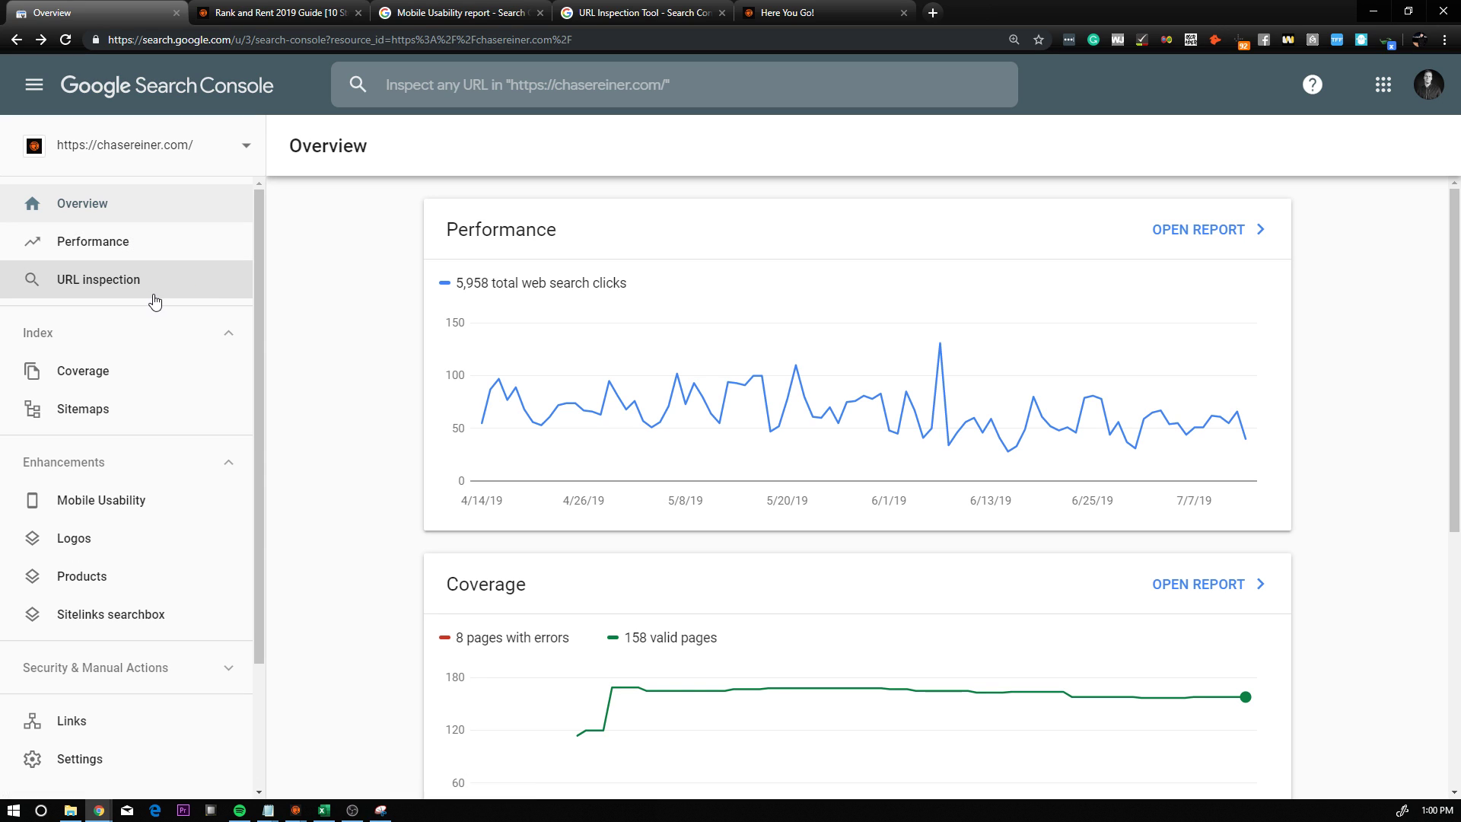
pyautogui.click(114, 283)
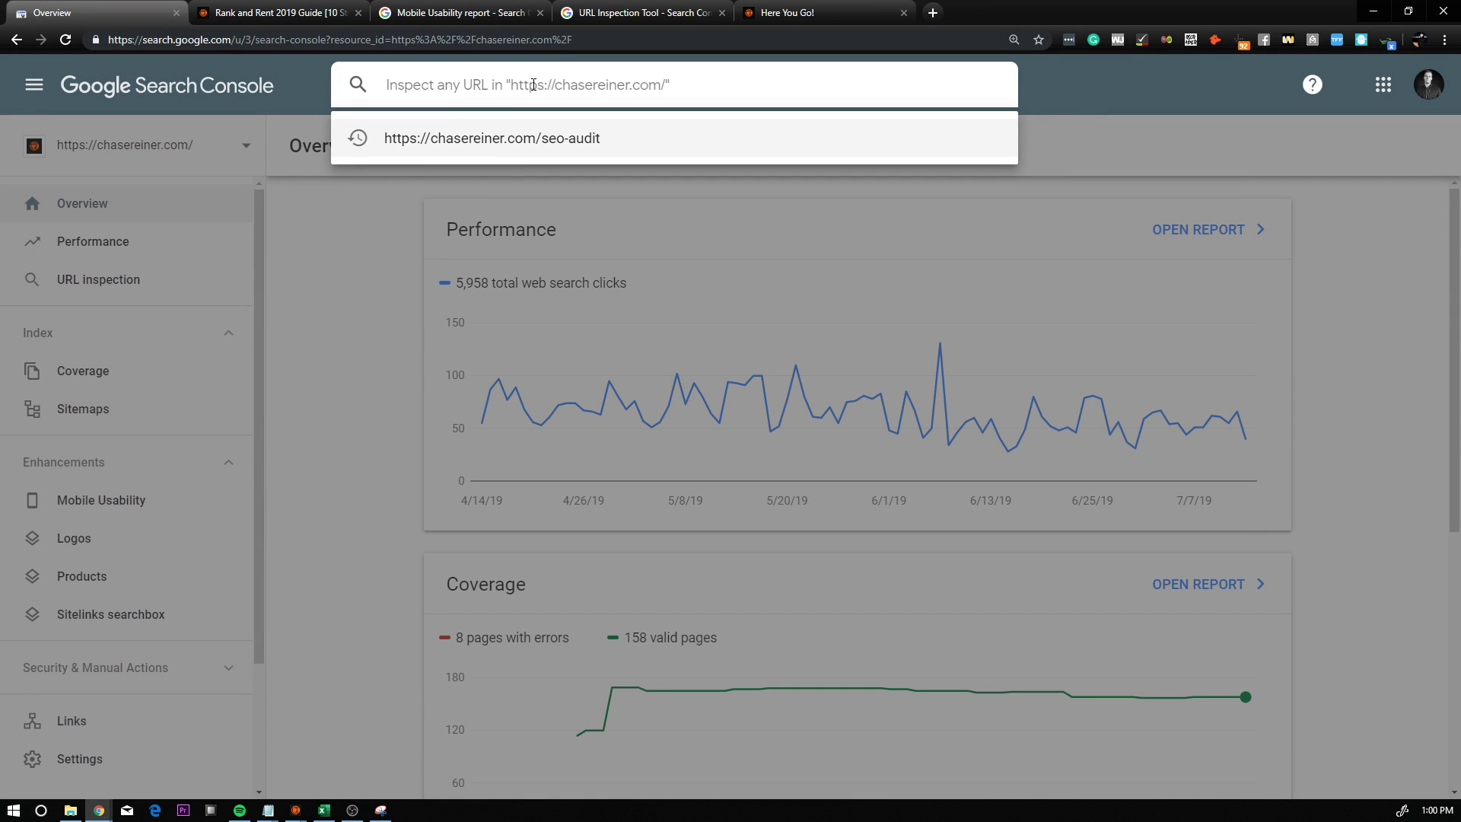
pyautogui.hotkey('ctrl', '+')
pyautogui.hotkey('ctrl', '+')
pyautogui.hotkey('ctrl', '+')
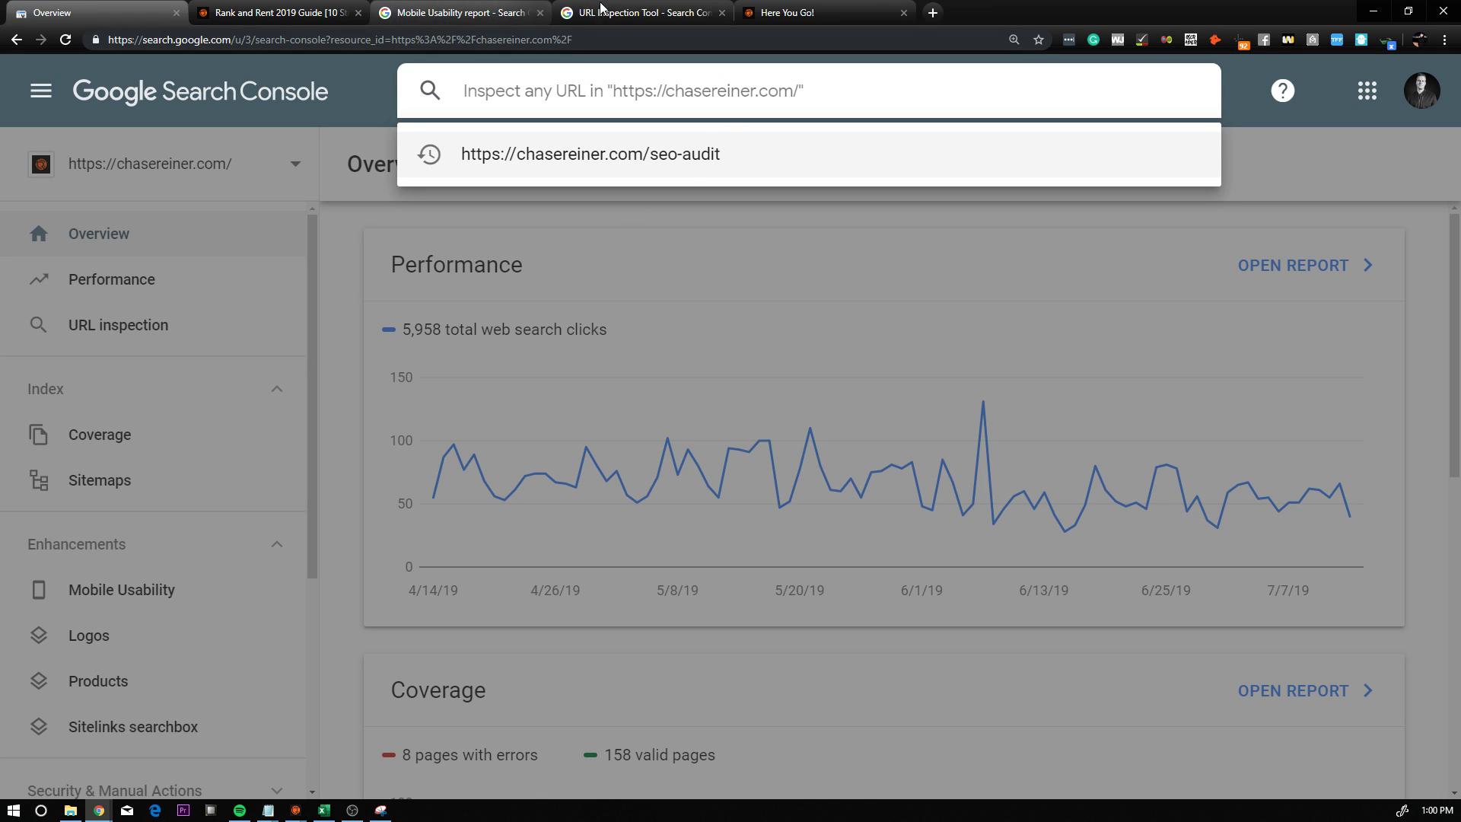
pyautogui.click(348, 11)
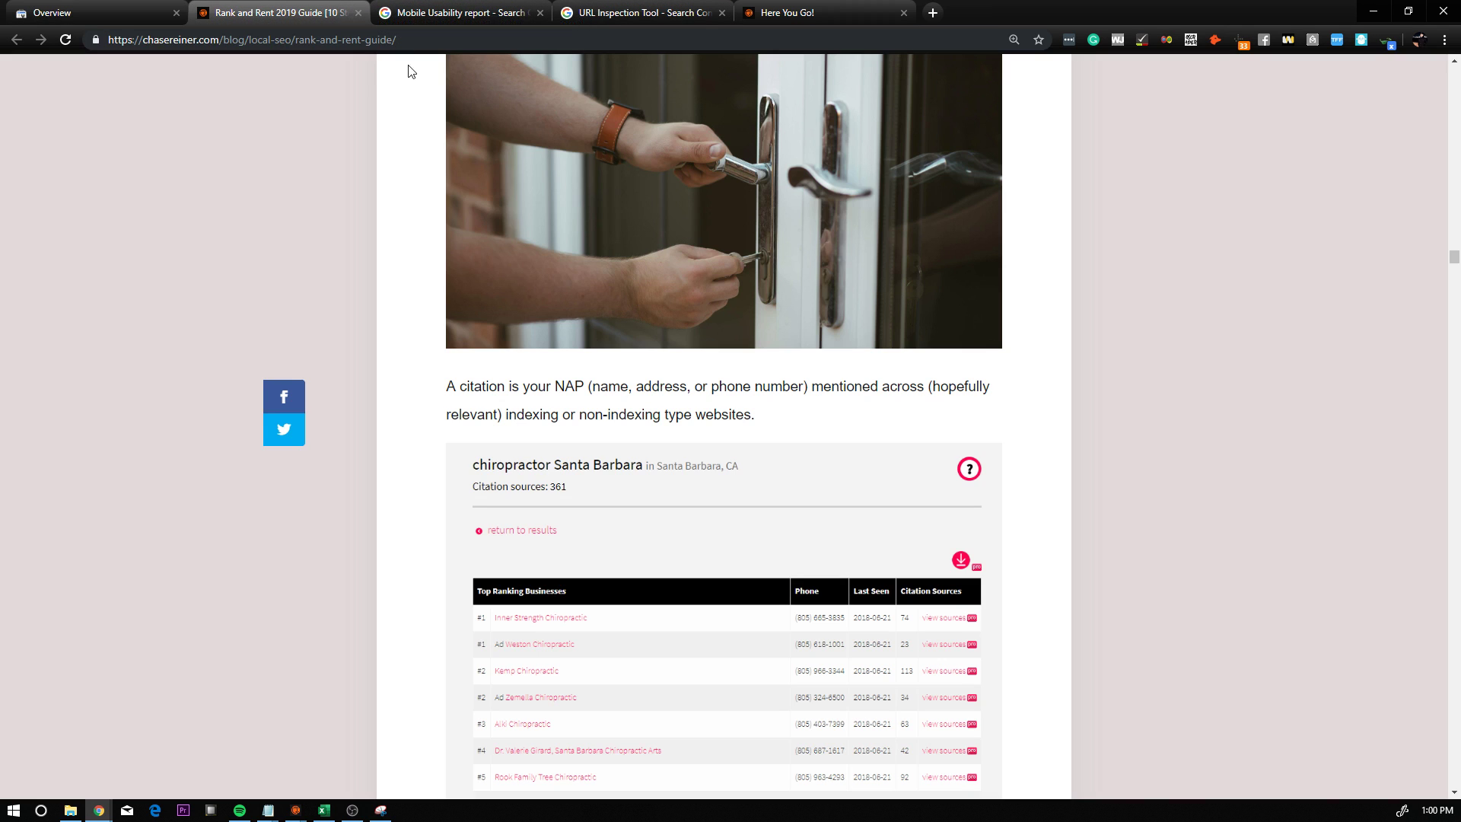
pyautogui.moveTo(400, 44); pyautogui.dragTo(95, 58)
pyautogui.hotkey('ctrl', 'c')
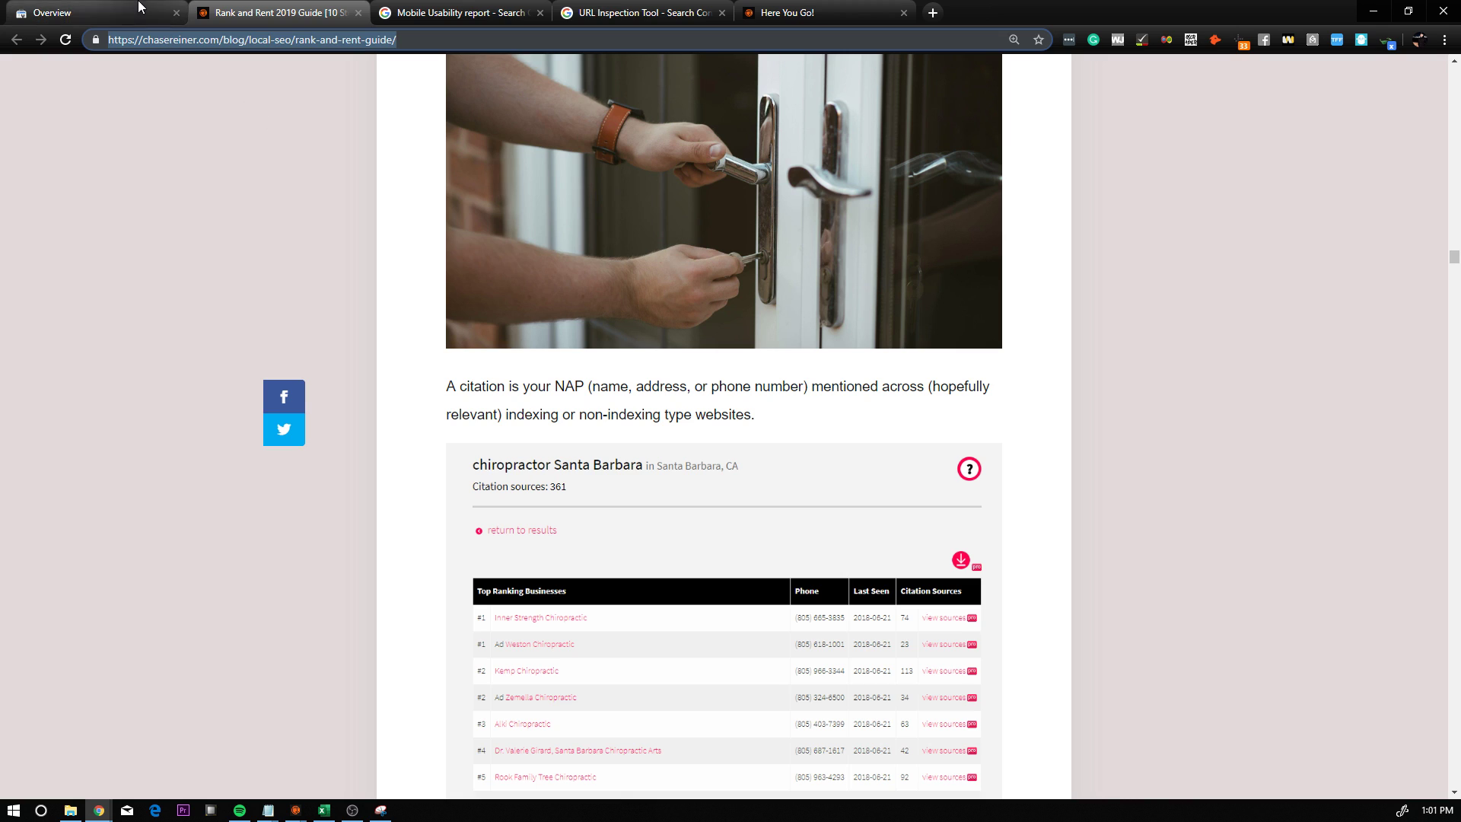
pyautogui.click(91, 12)
pyautogui.hotkey('ctrl', 'v')
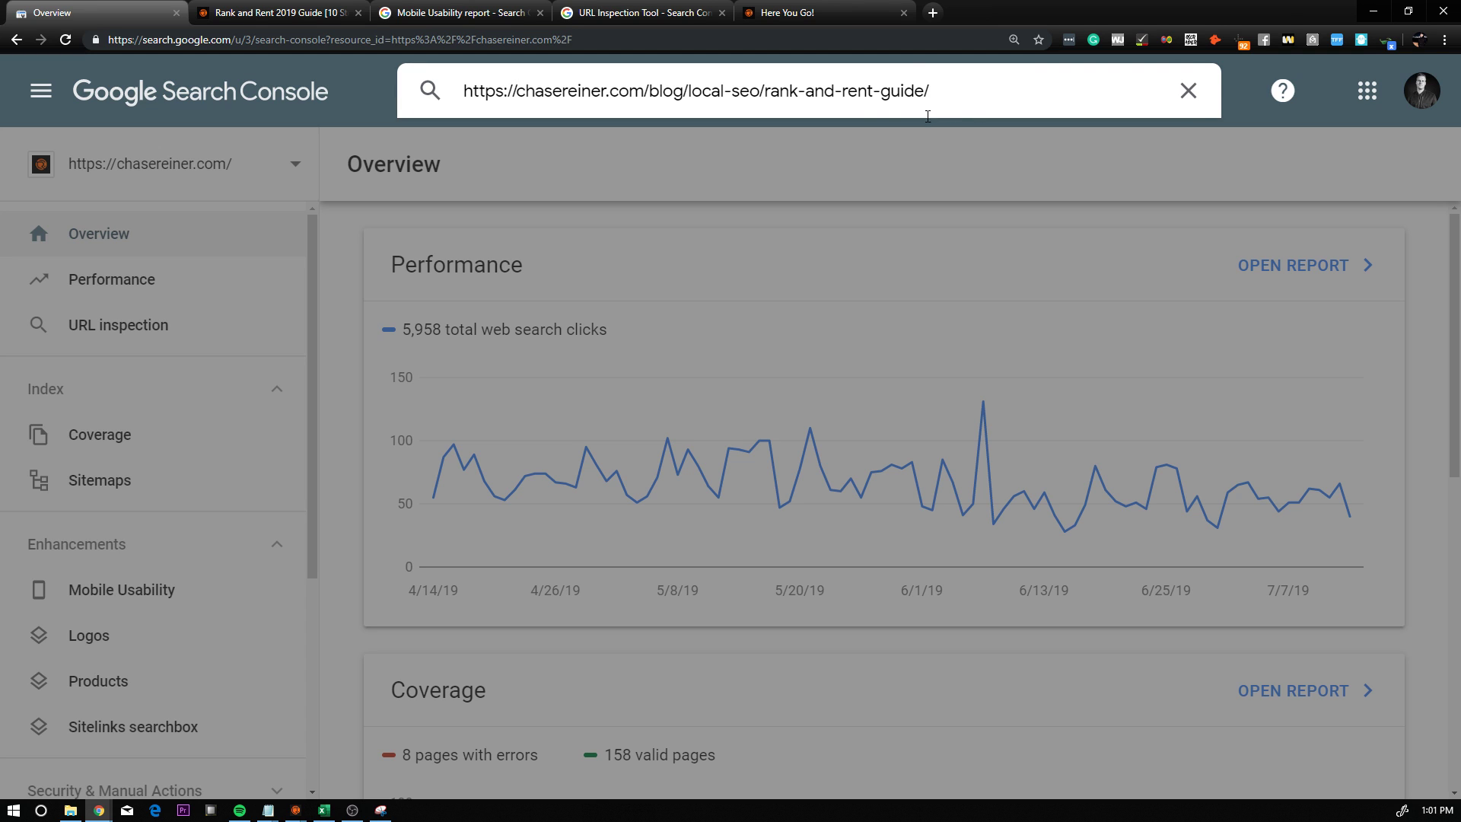
pyautogui.click(430, 92)
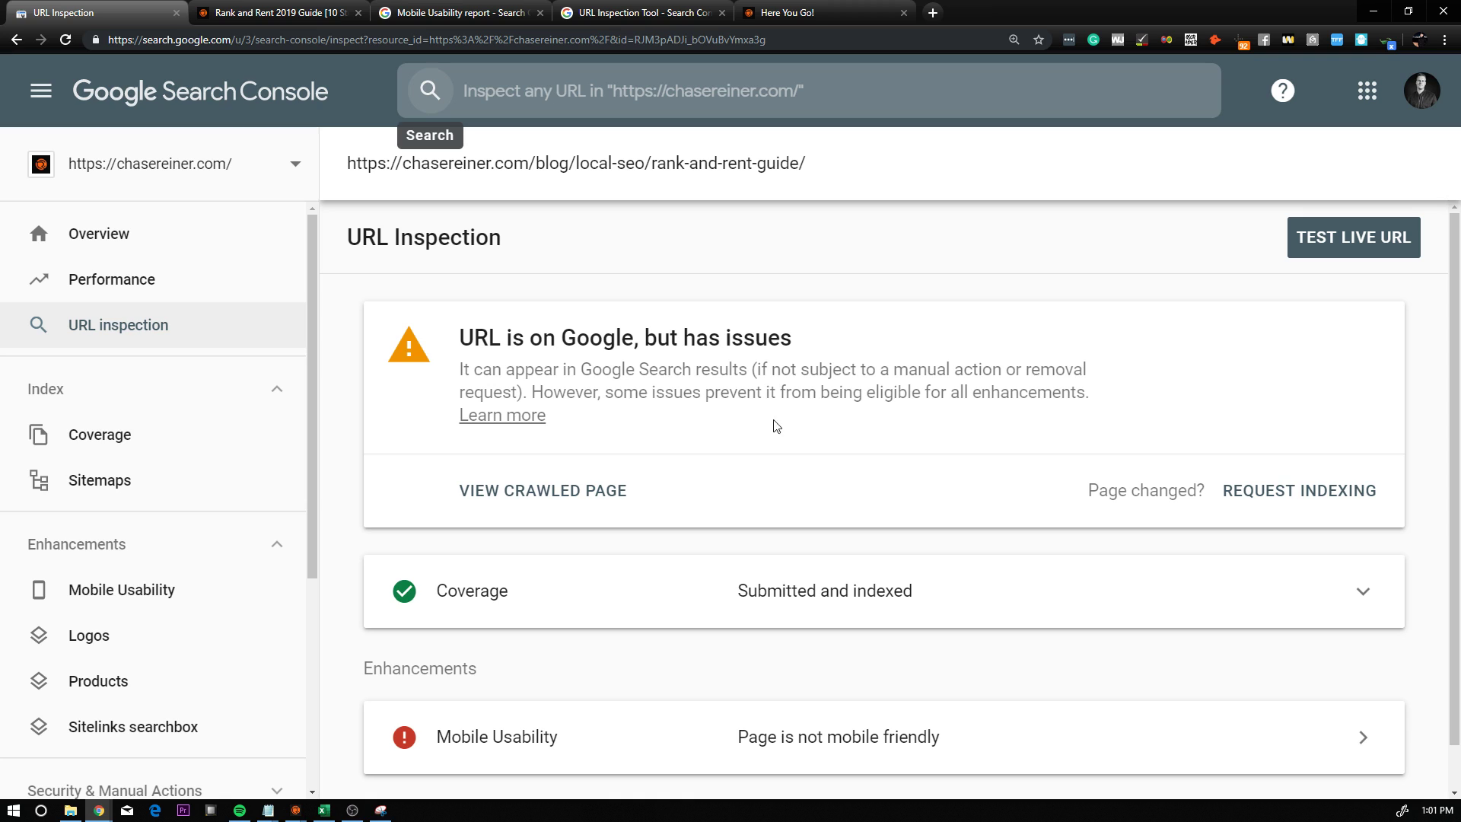
# Glance at the URL Inspection help article, and open the rank-and-rent guide's Mobile Usability details to read its issues
pyautogui.click(487, 413)
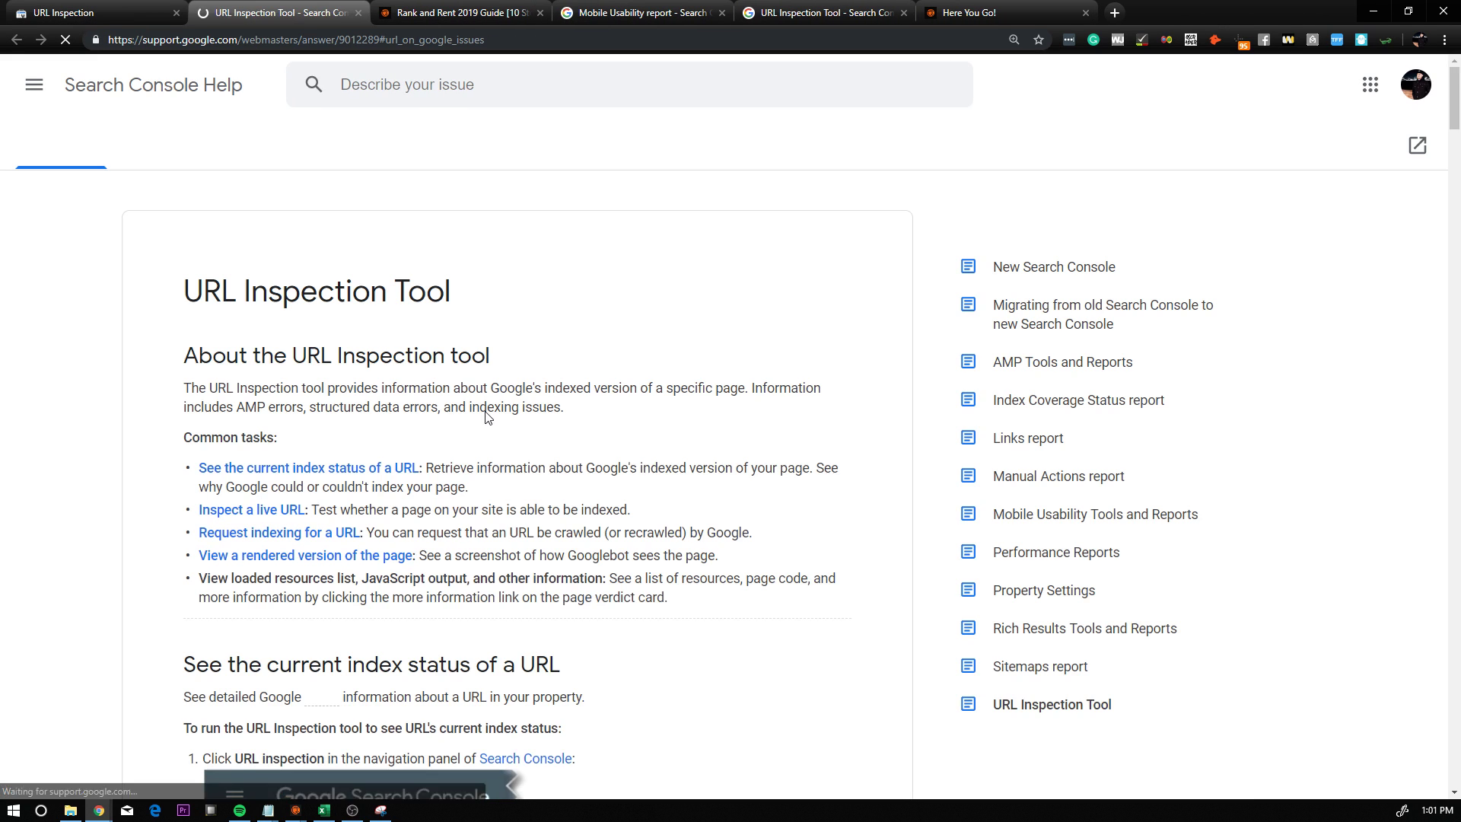
pyautogui.click(356, 14)
pyautogui.scroll(-1, 645, 286)
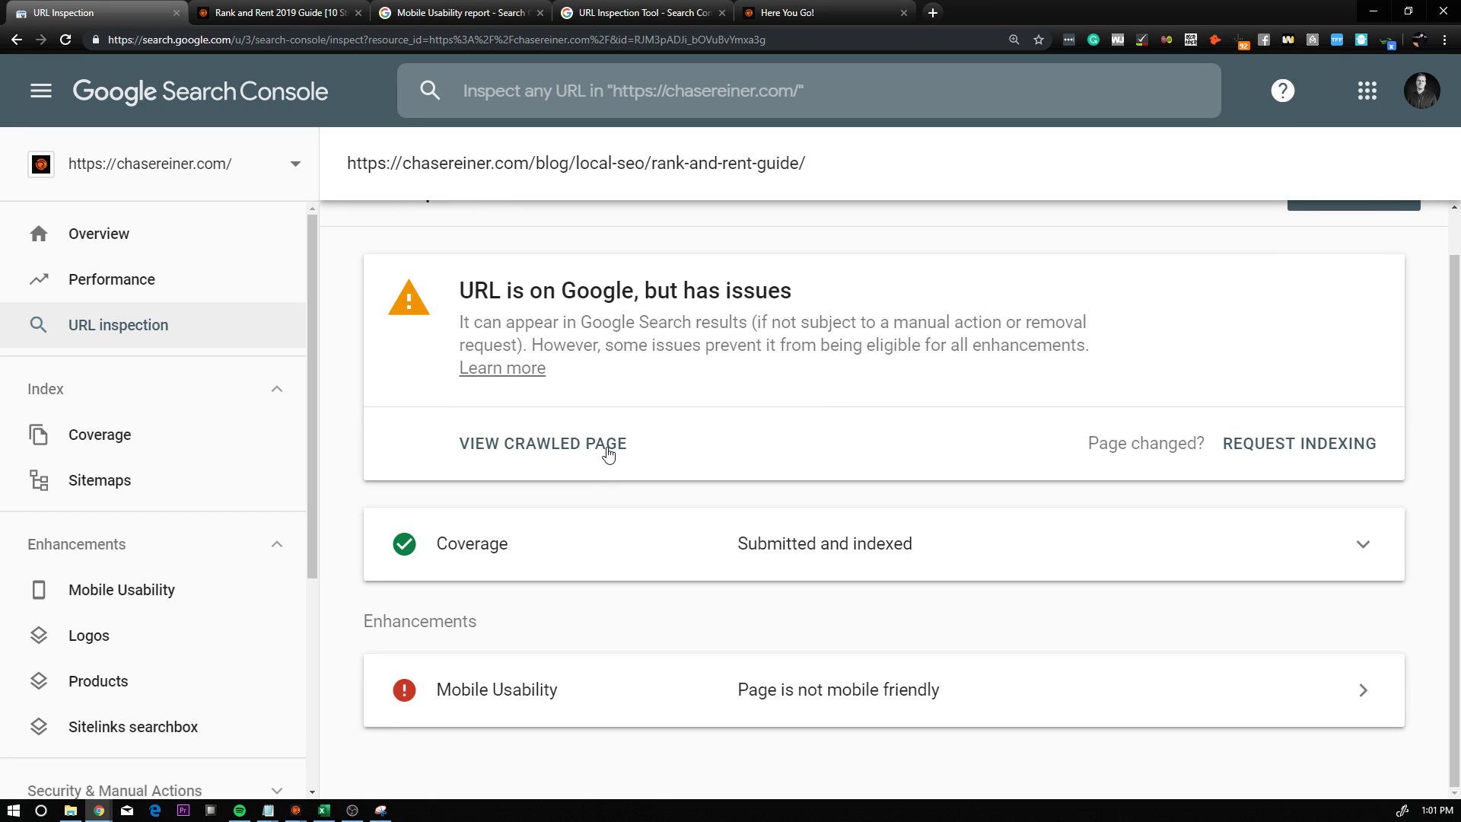
pyautogui.click(723, 670)
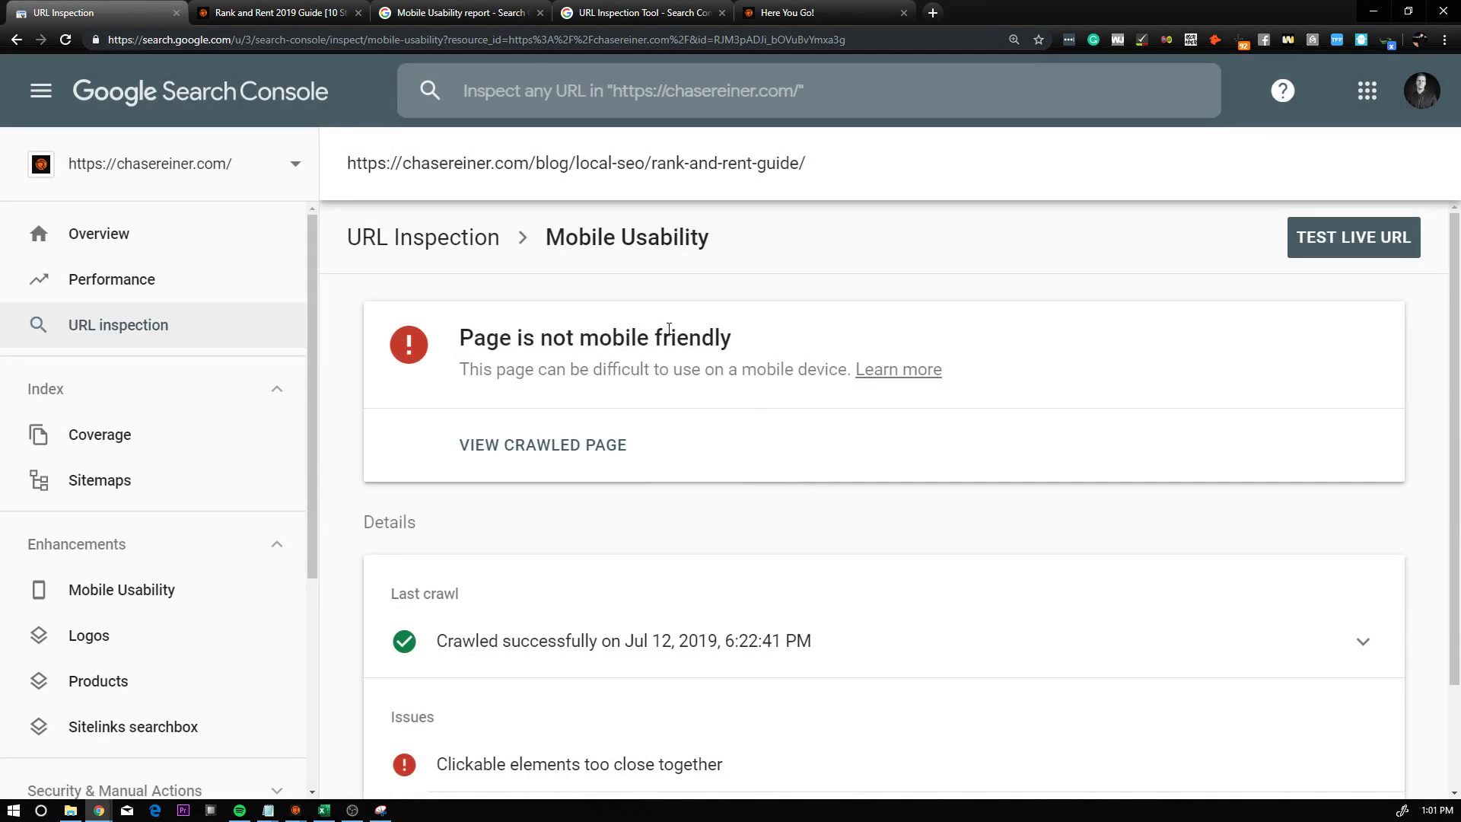
pyautogui.scroll(-2, 668, 332)
pyautogui.scroll(-1, 668, 333)
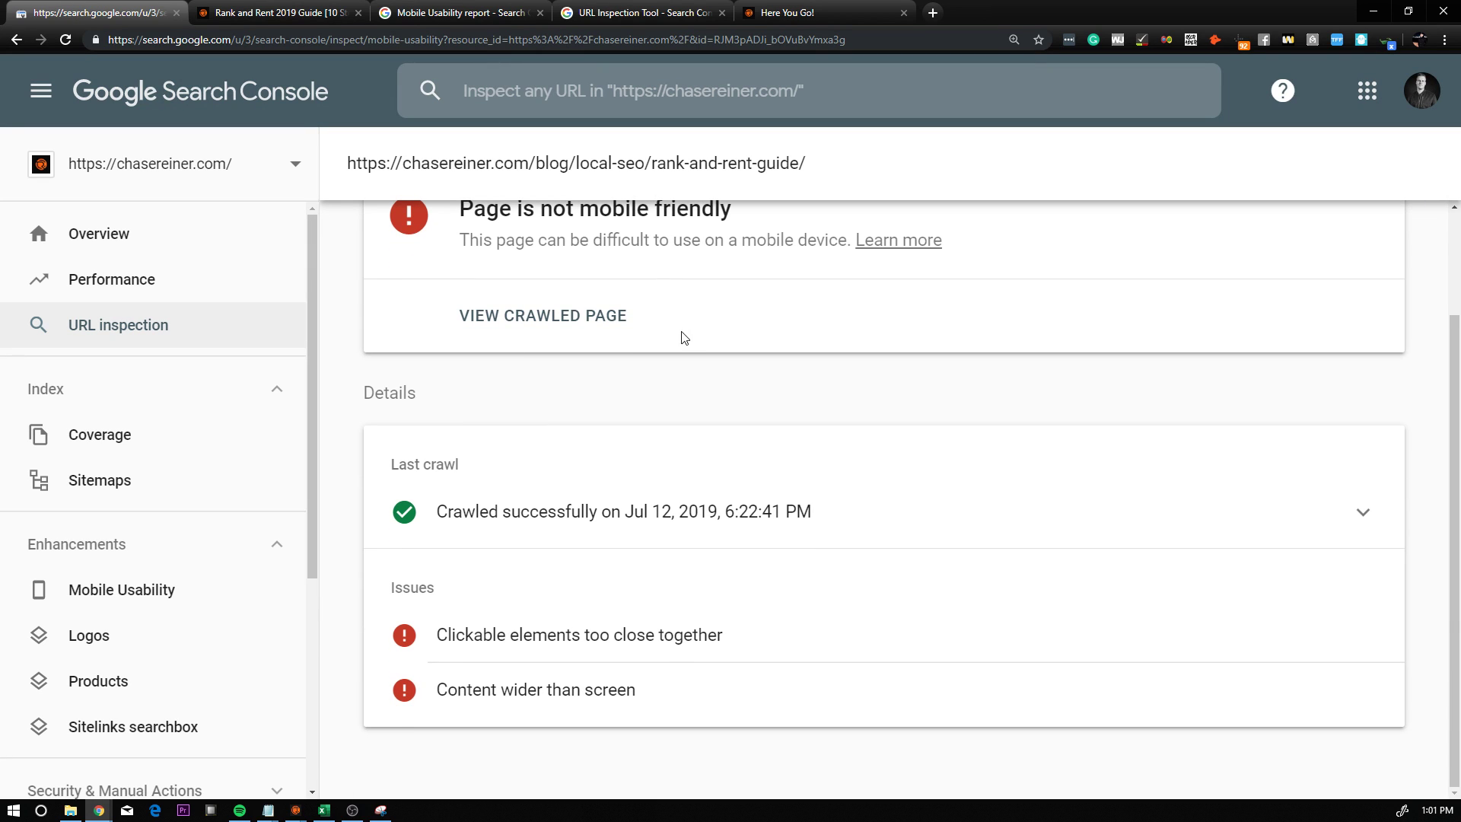
# Check the content width and clickable elements issues against the crawled page, and return to the guide's inspection summary
pyautogui.click(583, 689)
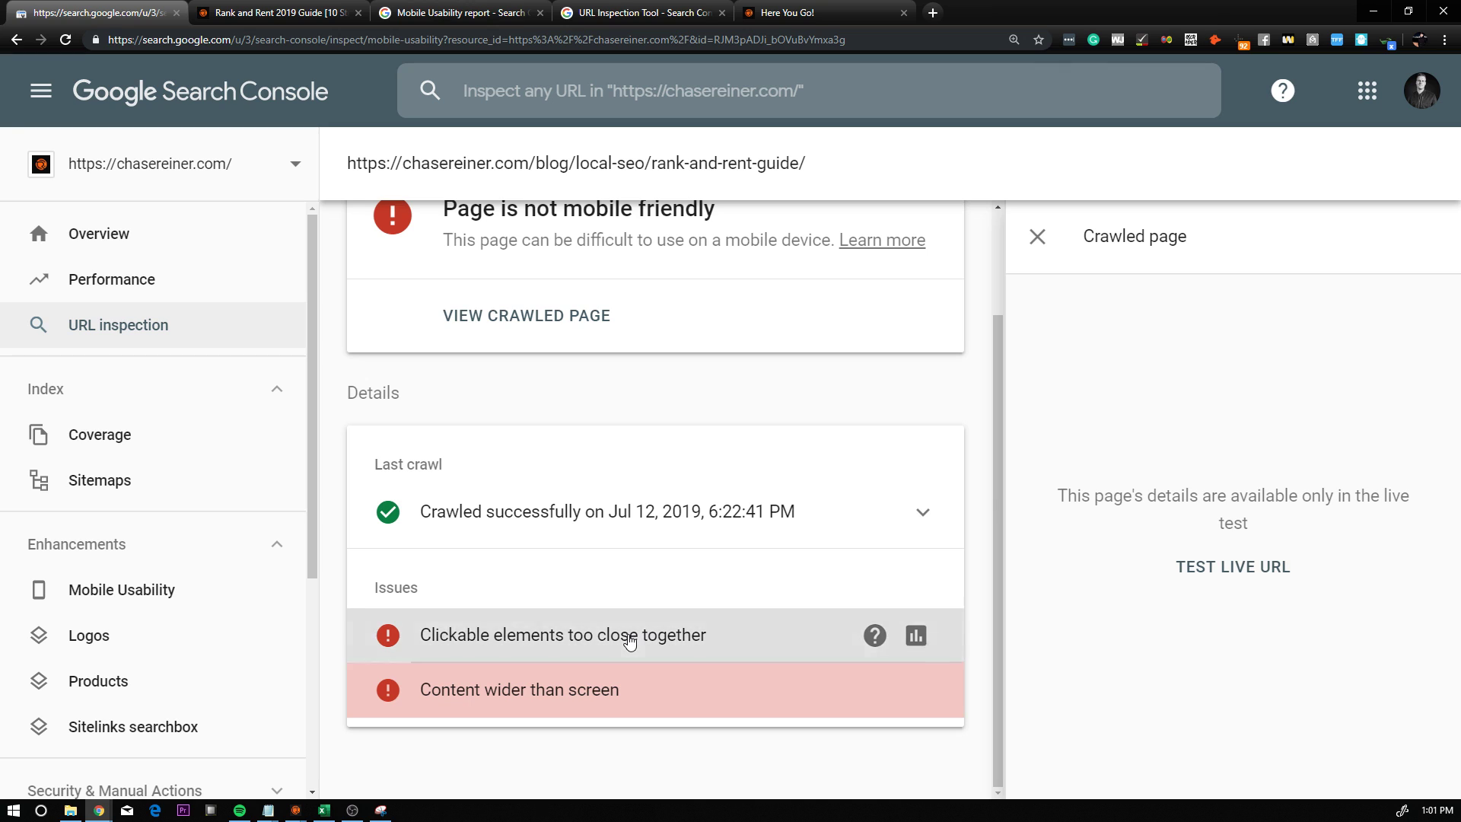
pyautogui.click(630, 638)
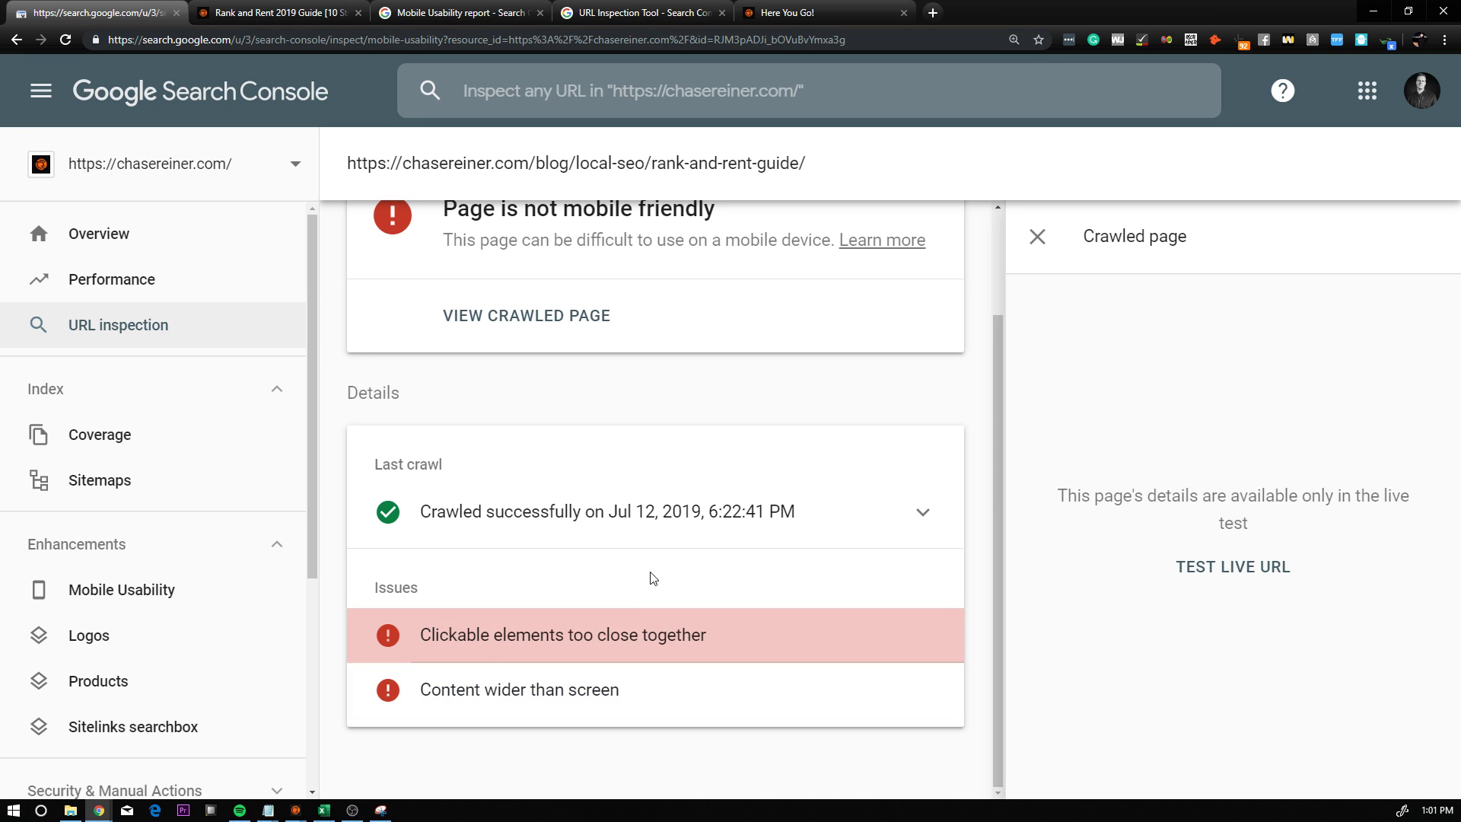
pyautogui.click(1037, 238)
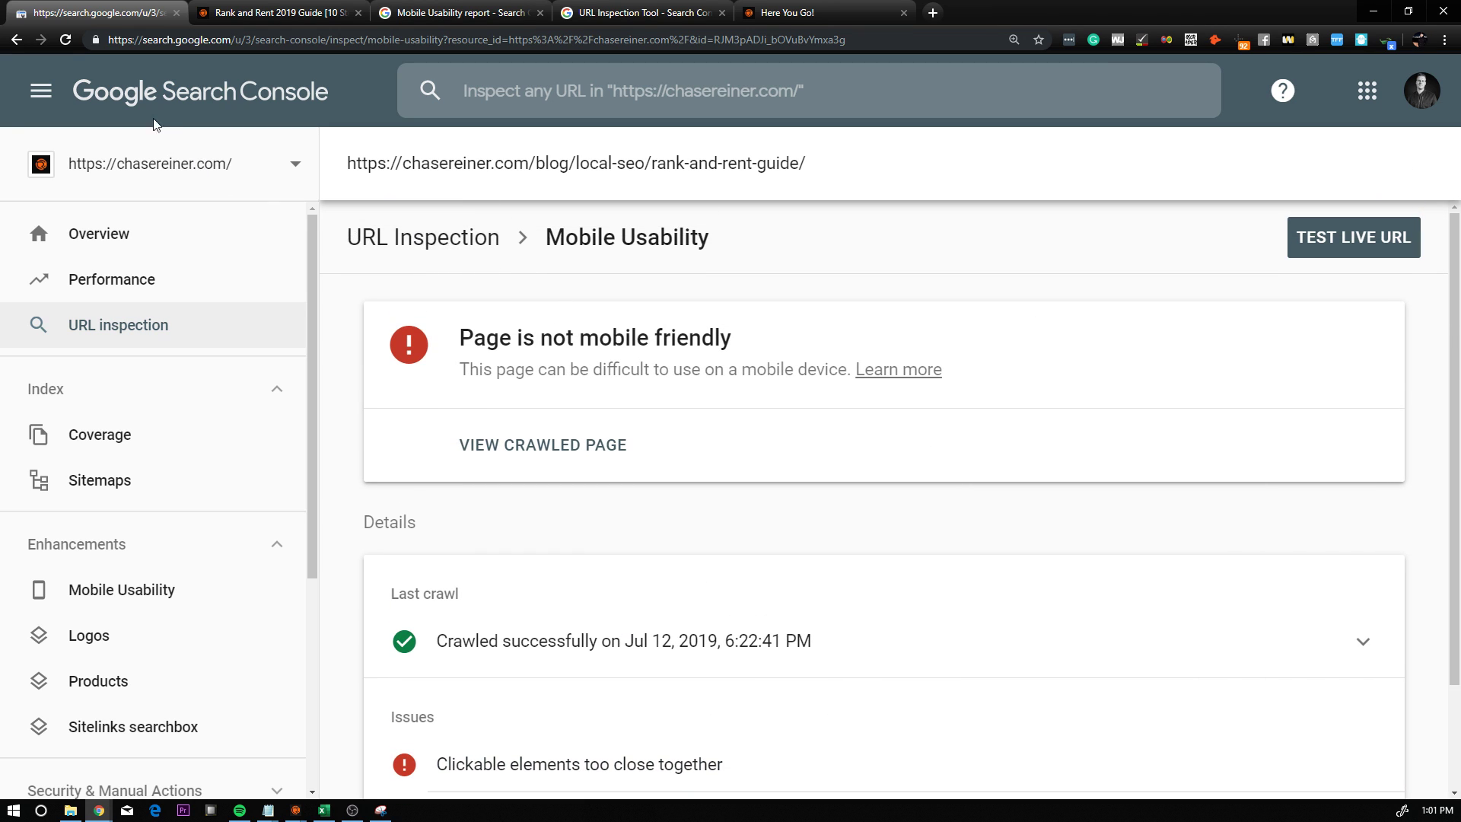
pyautogui.click(15, 39)
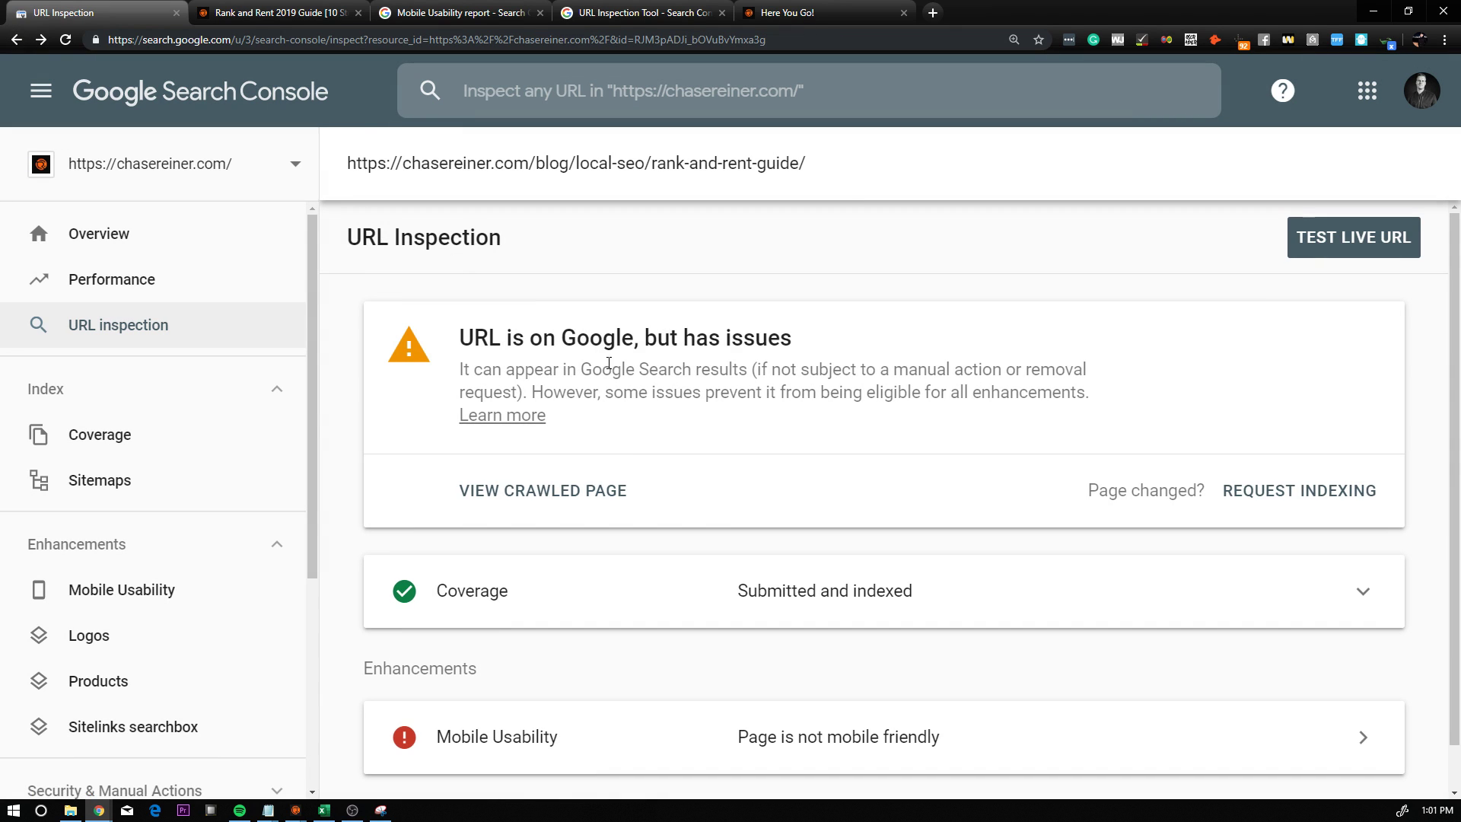
# Search Google for "rank and rent" in an incognito window, look through the results for the guide, and close the window
pyautogui.hotkey('ctrl', 'shift', 'n')
pyautogui.write('ra')
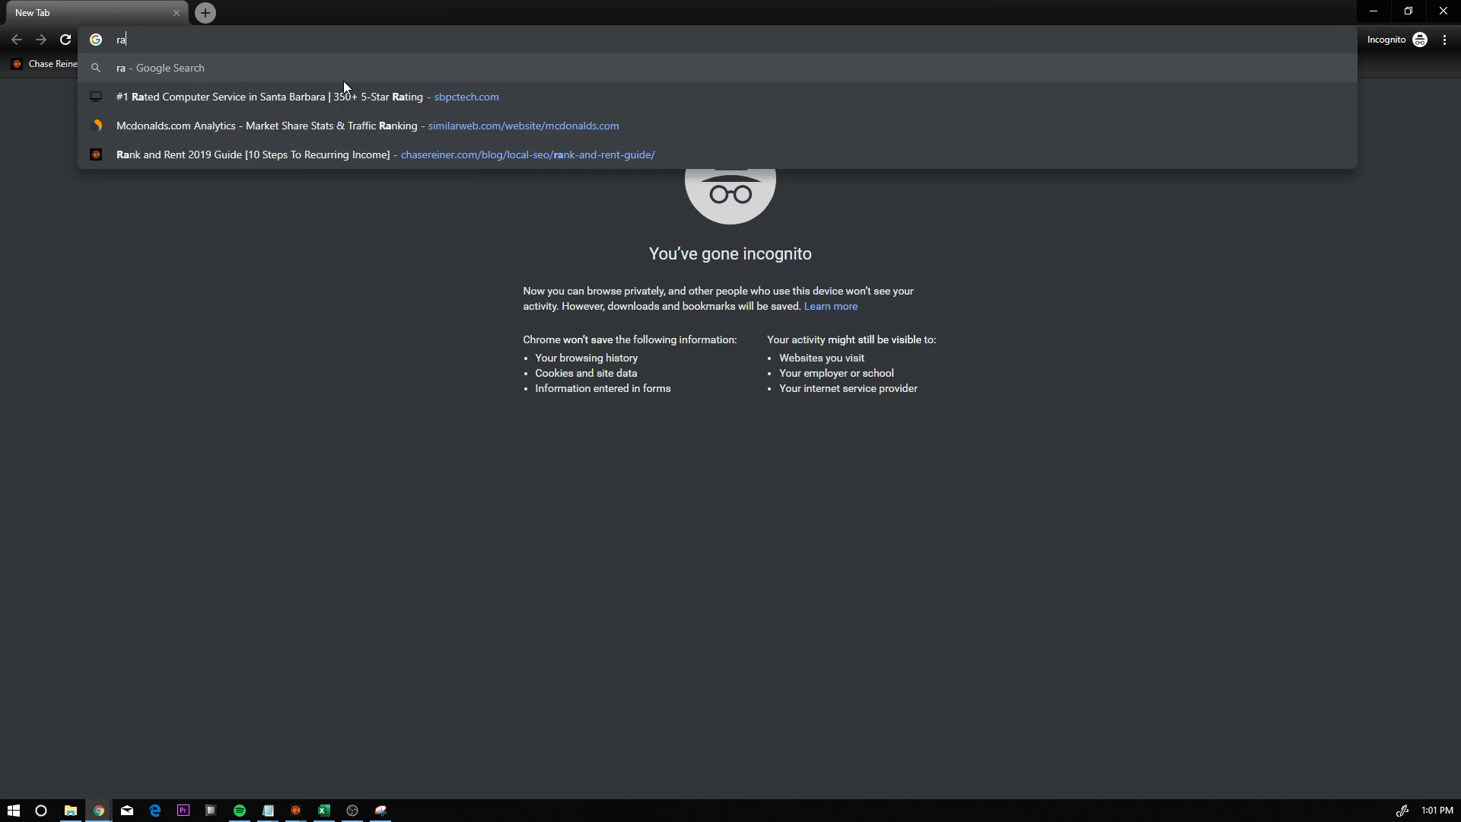
pyautogui.write('nk and rent')
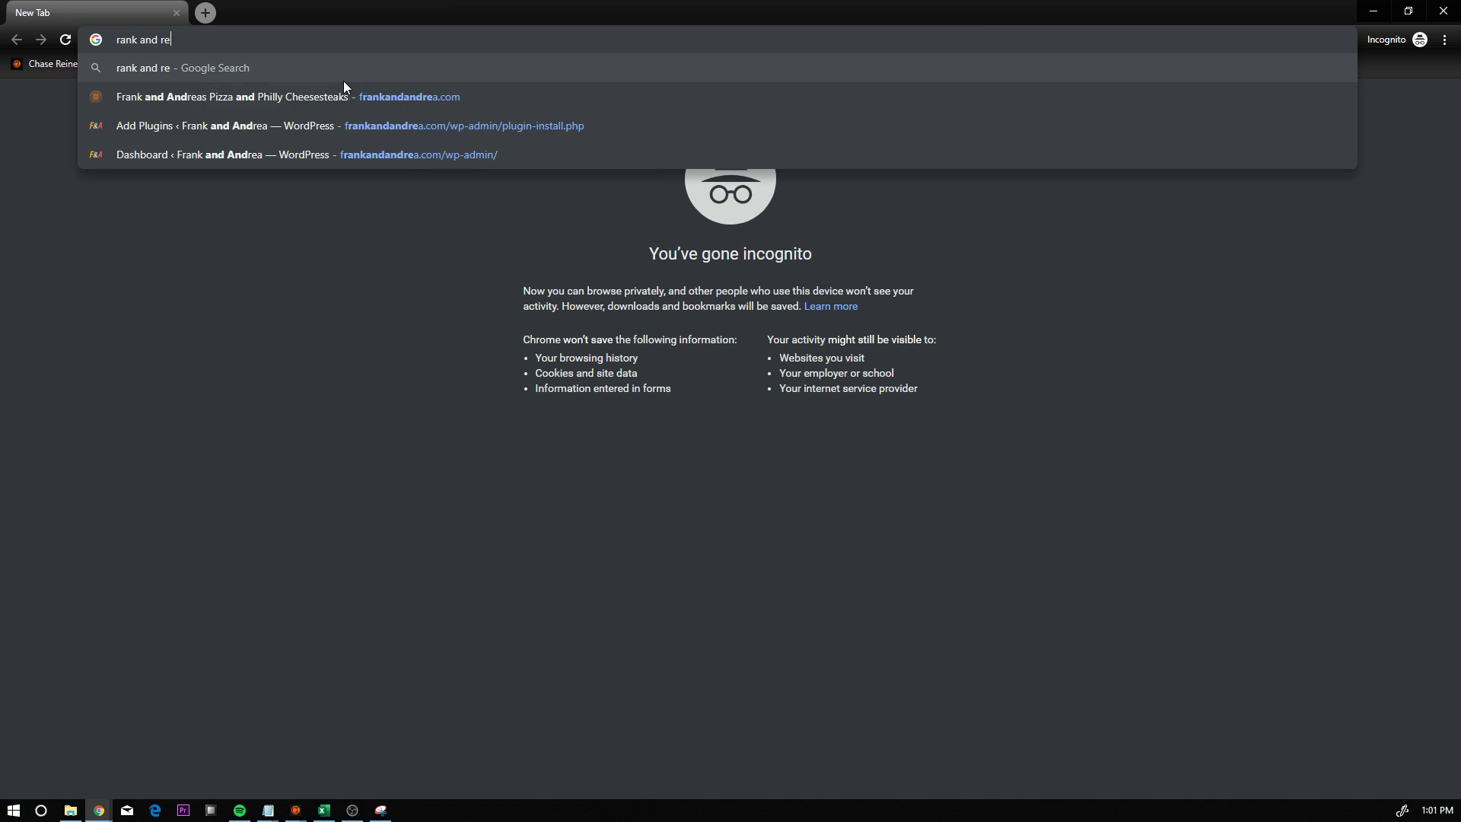
pyautogui.press('Return')
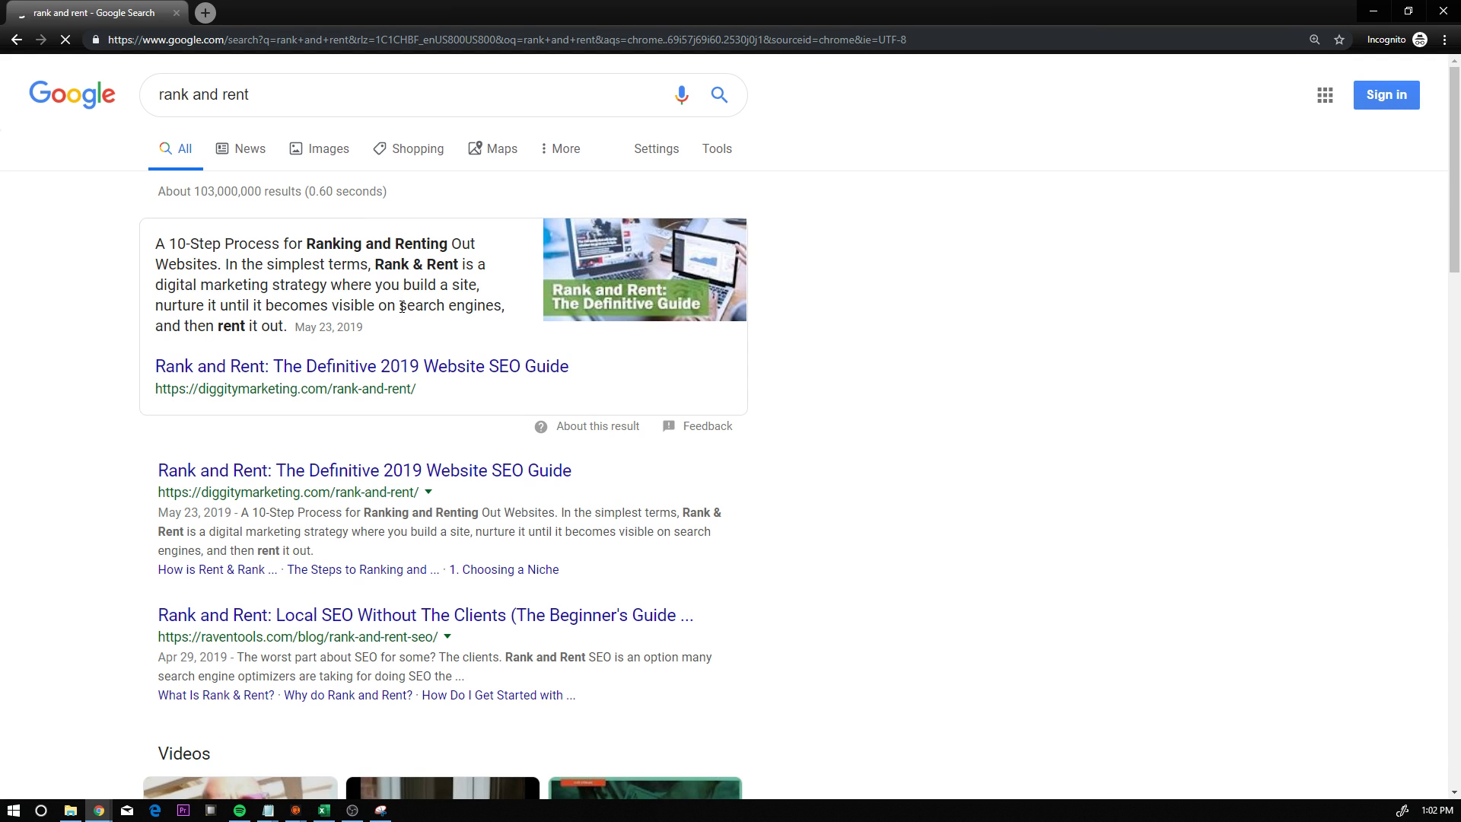
pyautogui.scroll(-8, 406, 313)
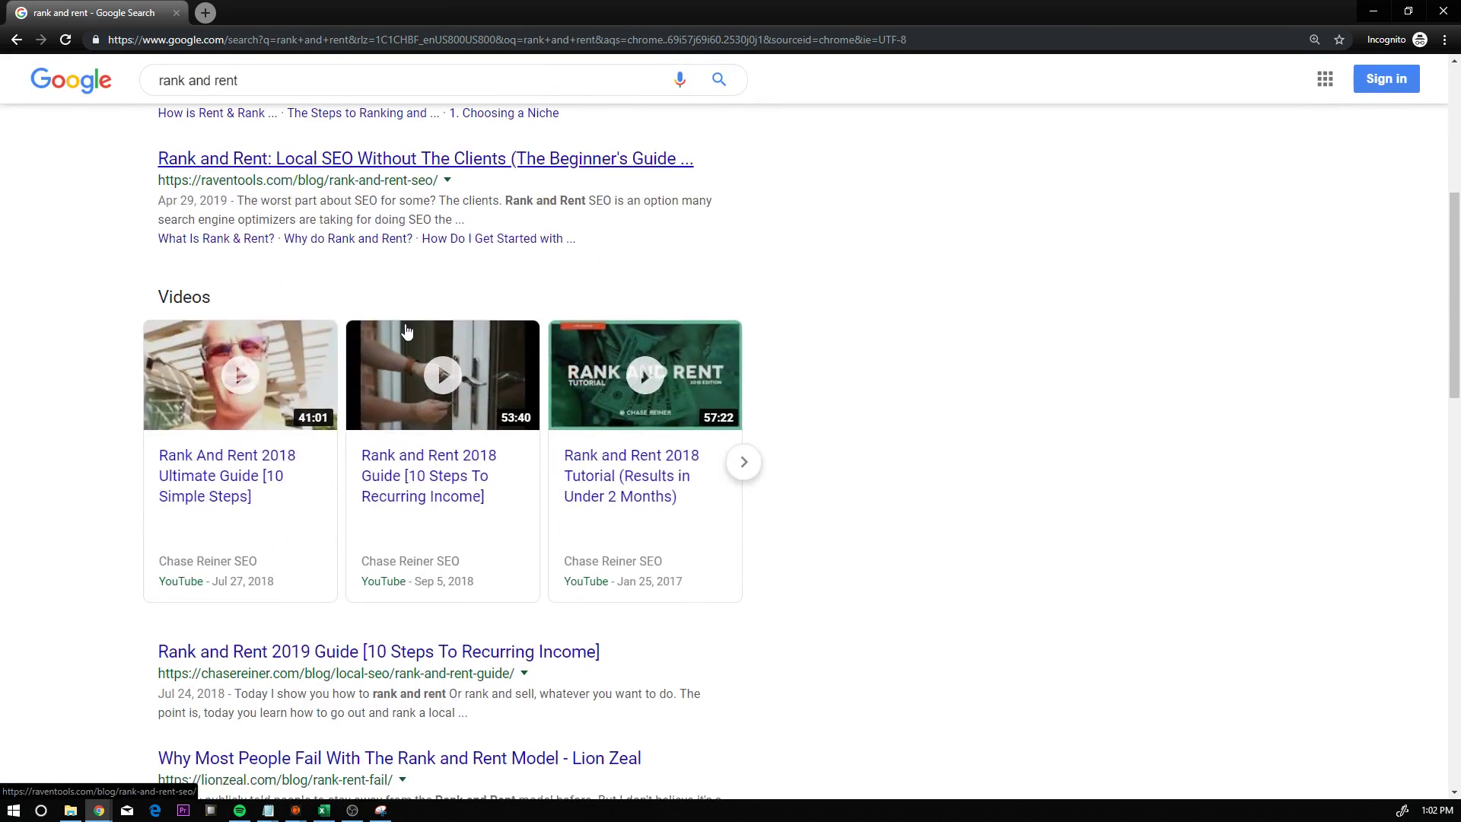
pyautogui.scroll(8, 401, 528)
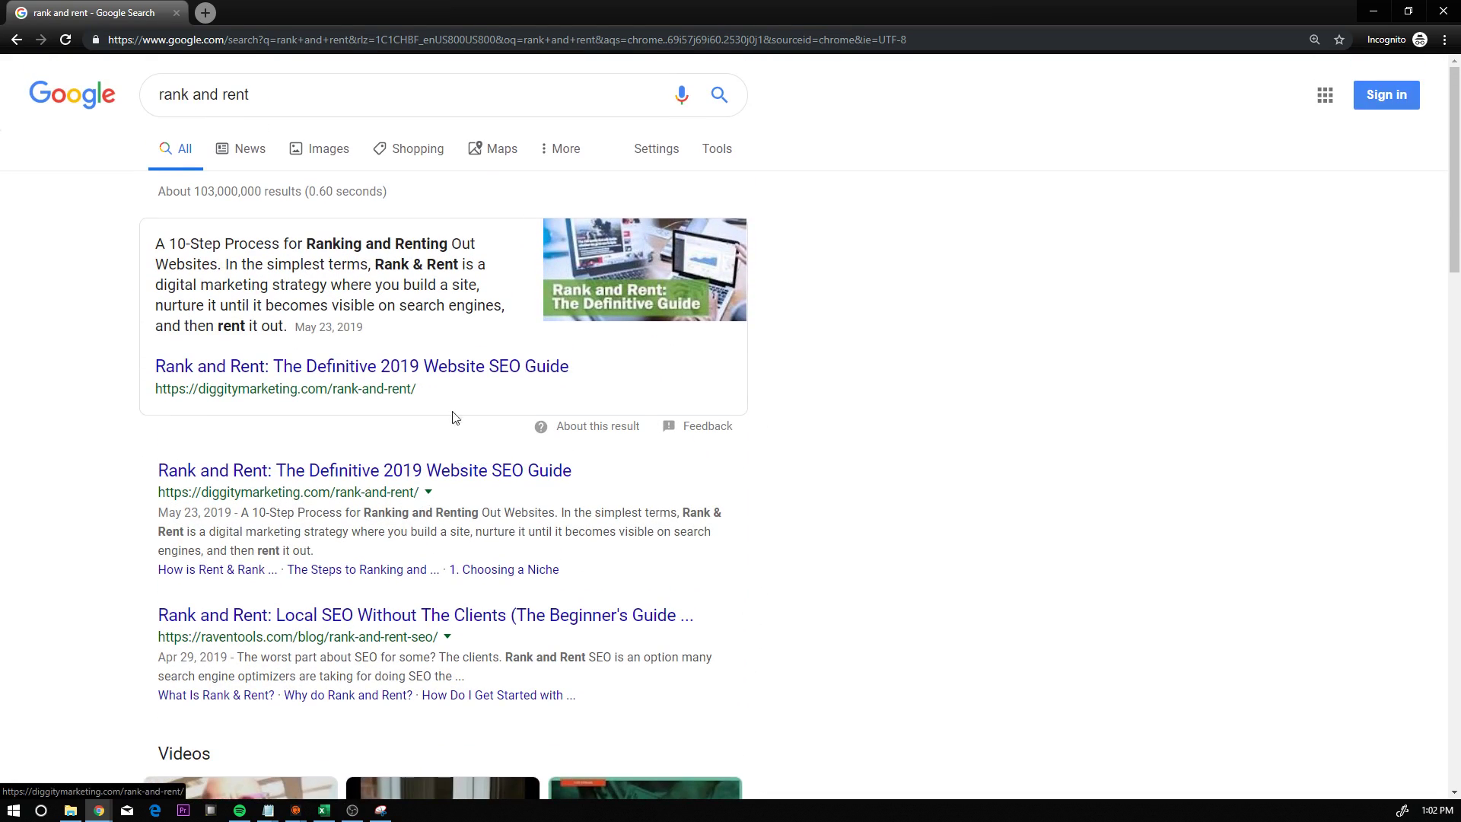
pyautogui.scroll(-8, 401, 312)
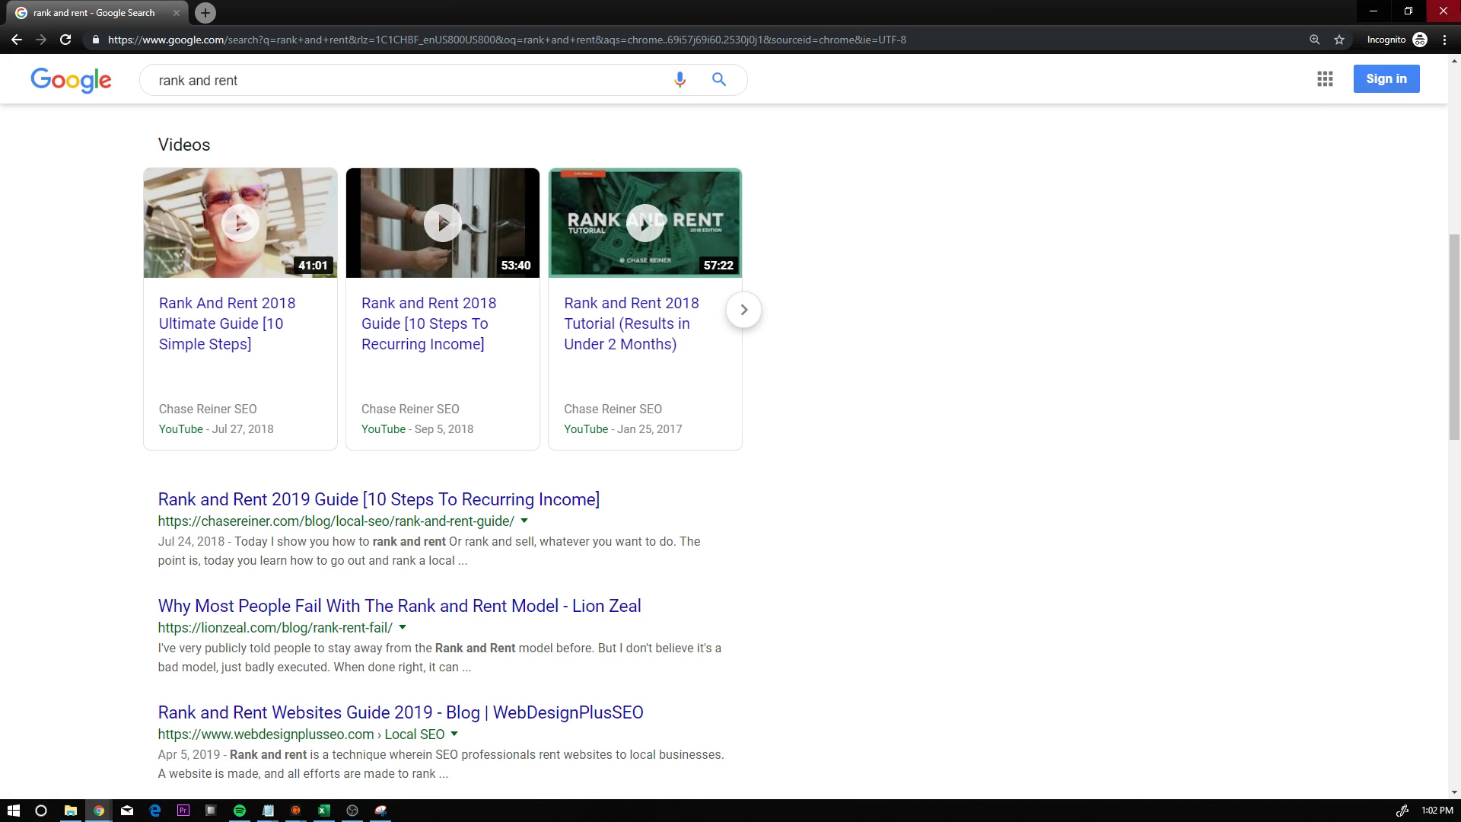
pyautogui.click(1443, 10)
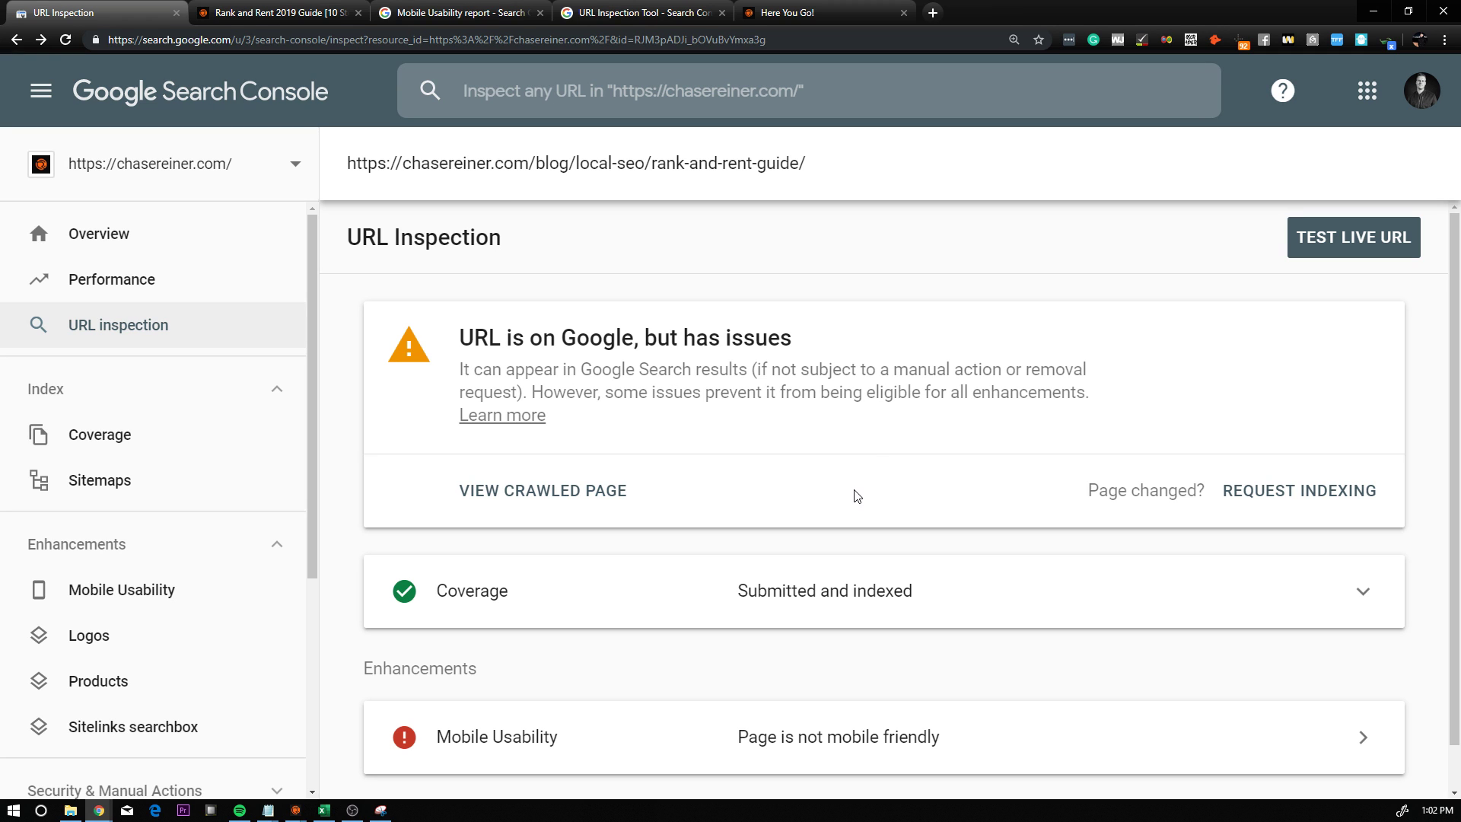
# Reread the inspected guide's Mobile Usability crawl details and issues, and return to its URL inspection summary
pyautogui.scroll(-1, 857, 495)
pyautogui.click(539, 689)
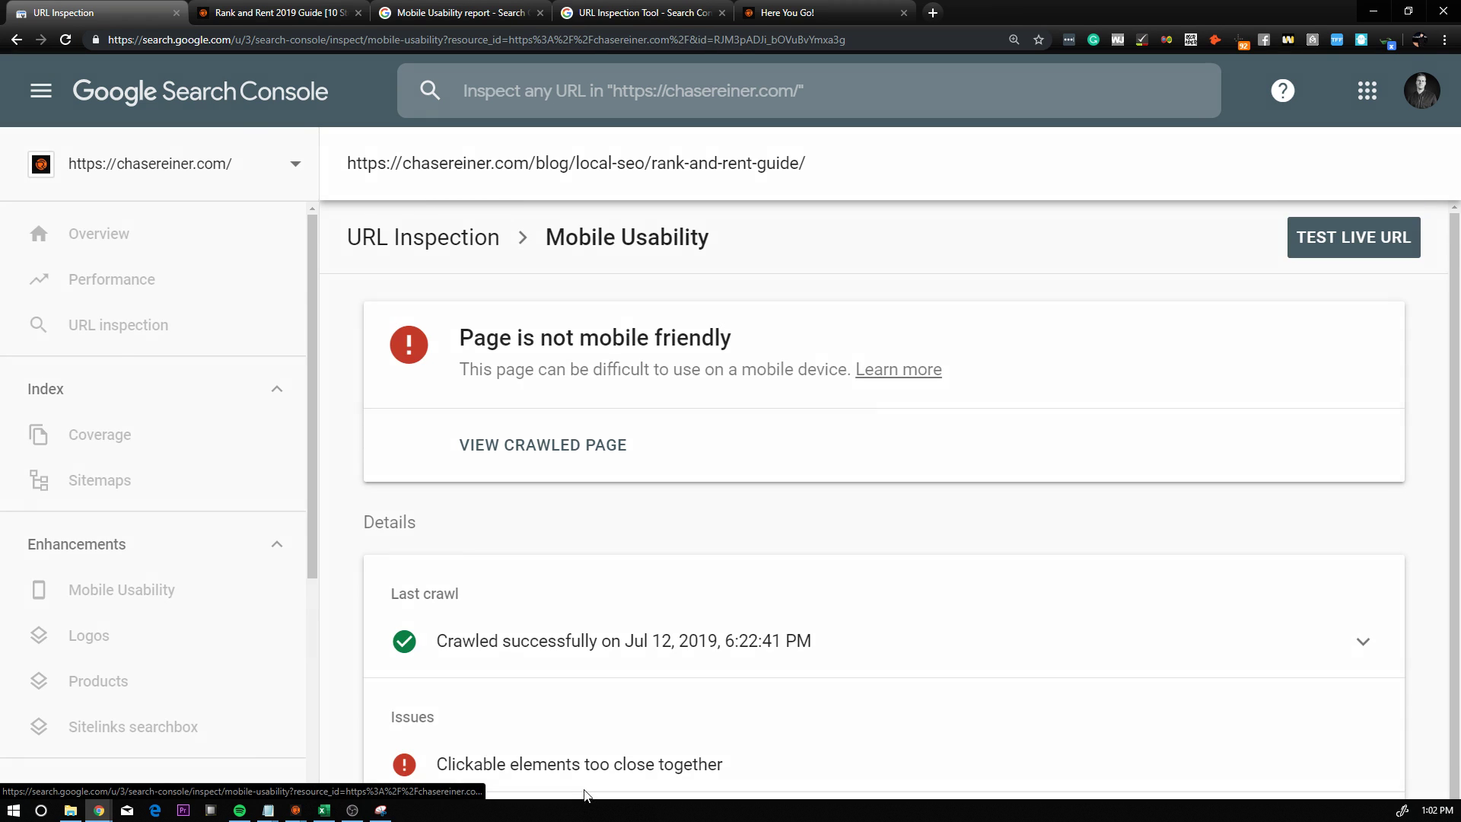
pyautogui.scroll(-2, 538, 528)
pyautogui.scroll(2, 491, 651)
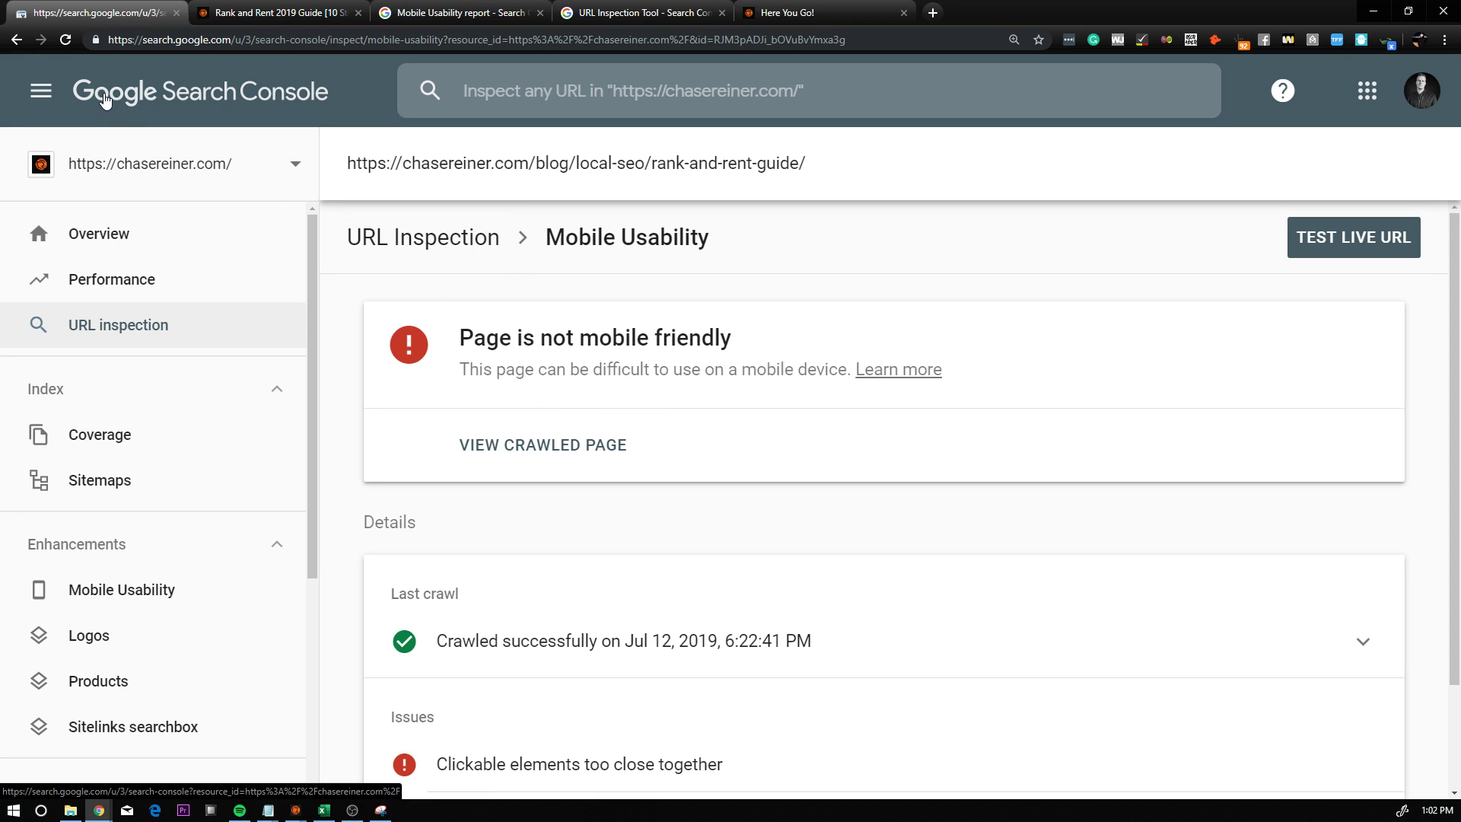
pyautogui.click(18, 40)
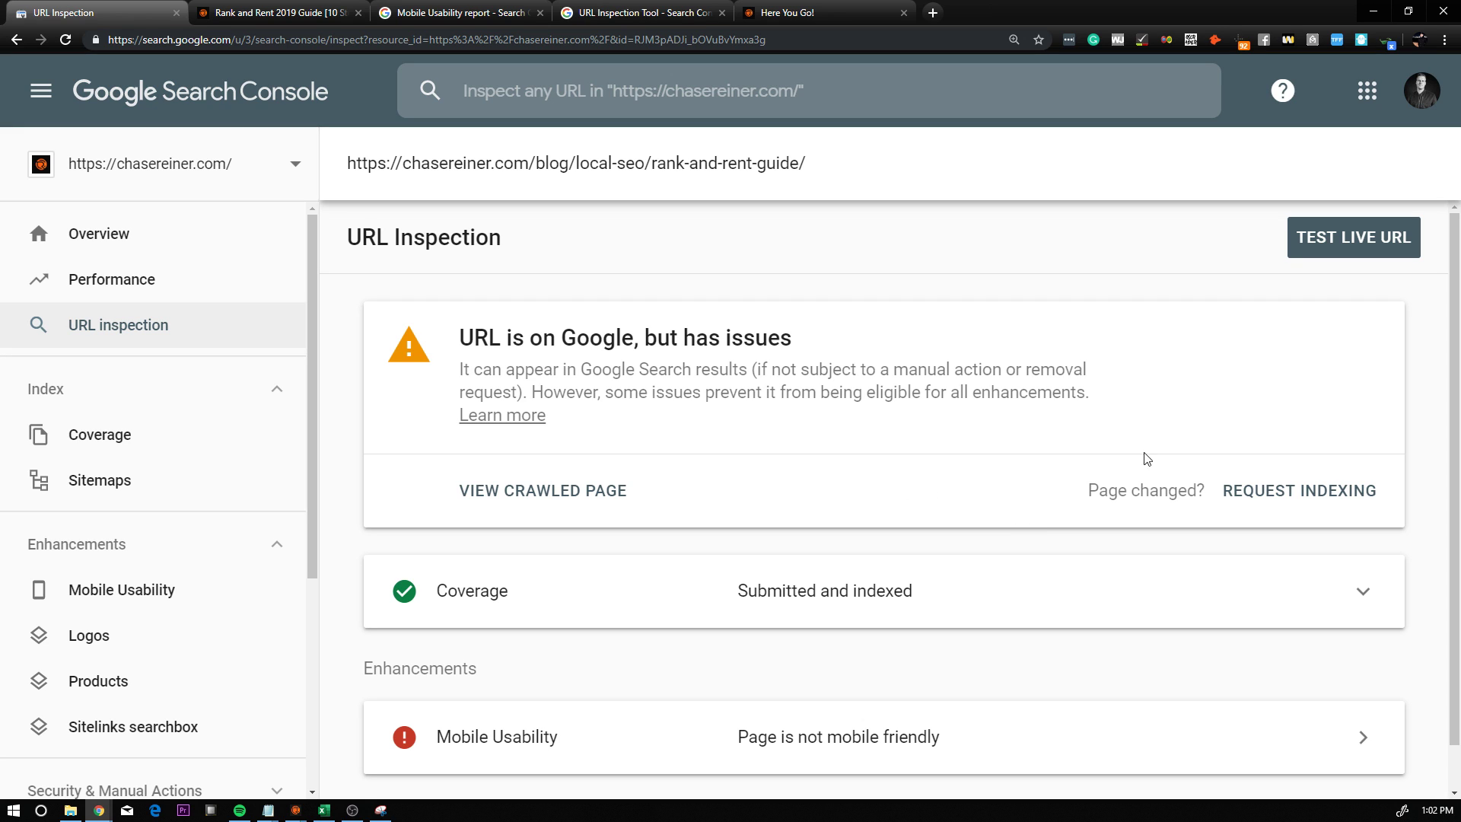
# Run a live URL test on the rank-and-rent guide, glancing at the guide's page during the test
pyautogui.click(1344, 256)
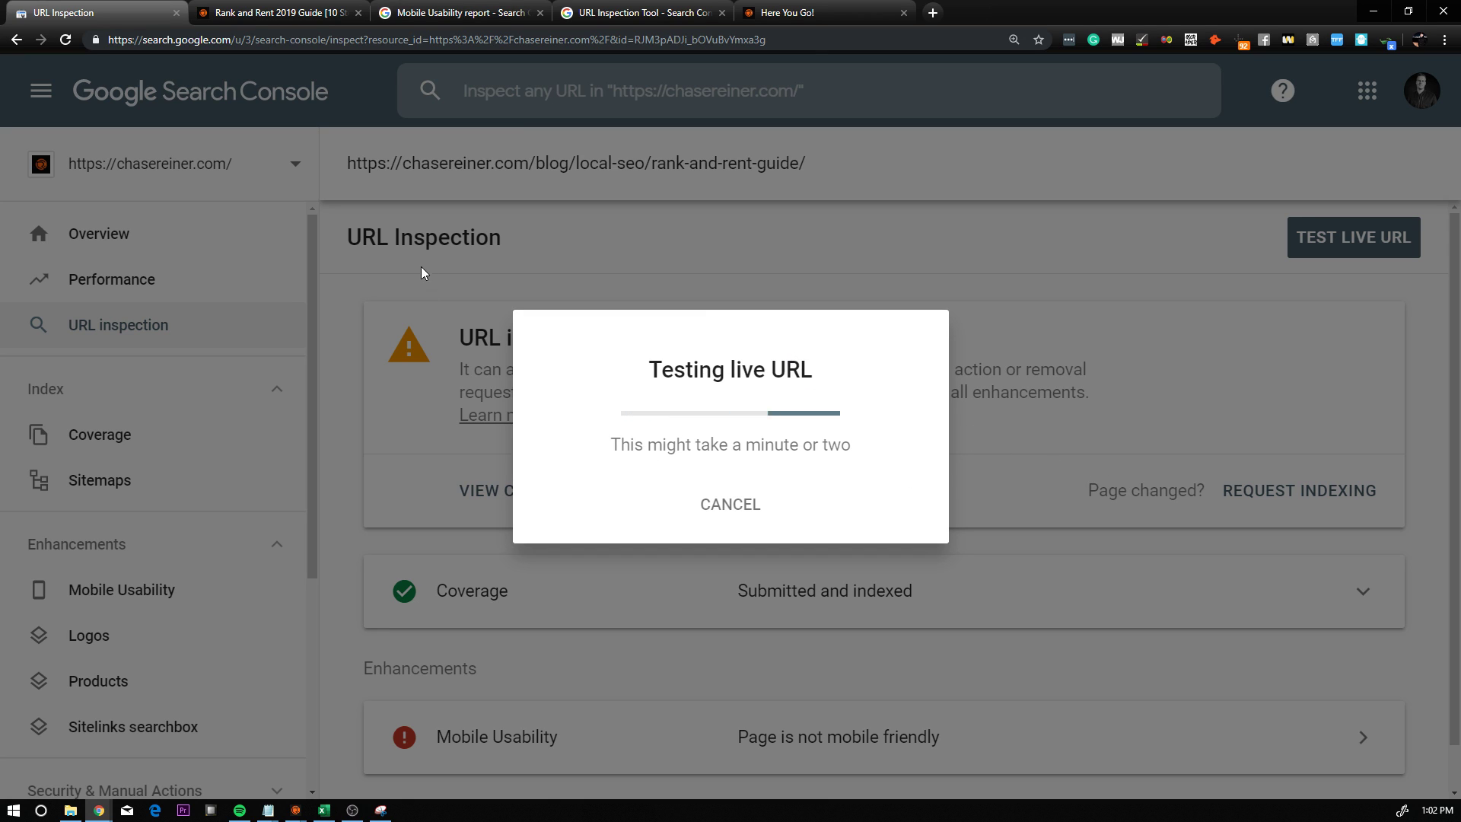
pyautogui.click(333, 14)
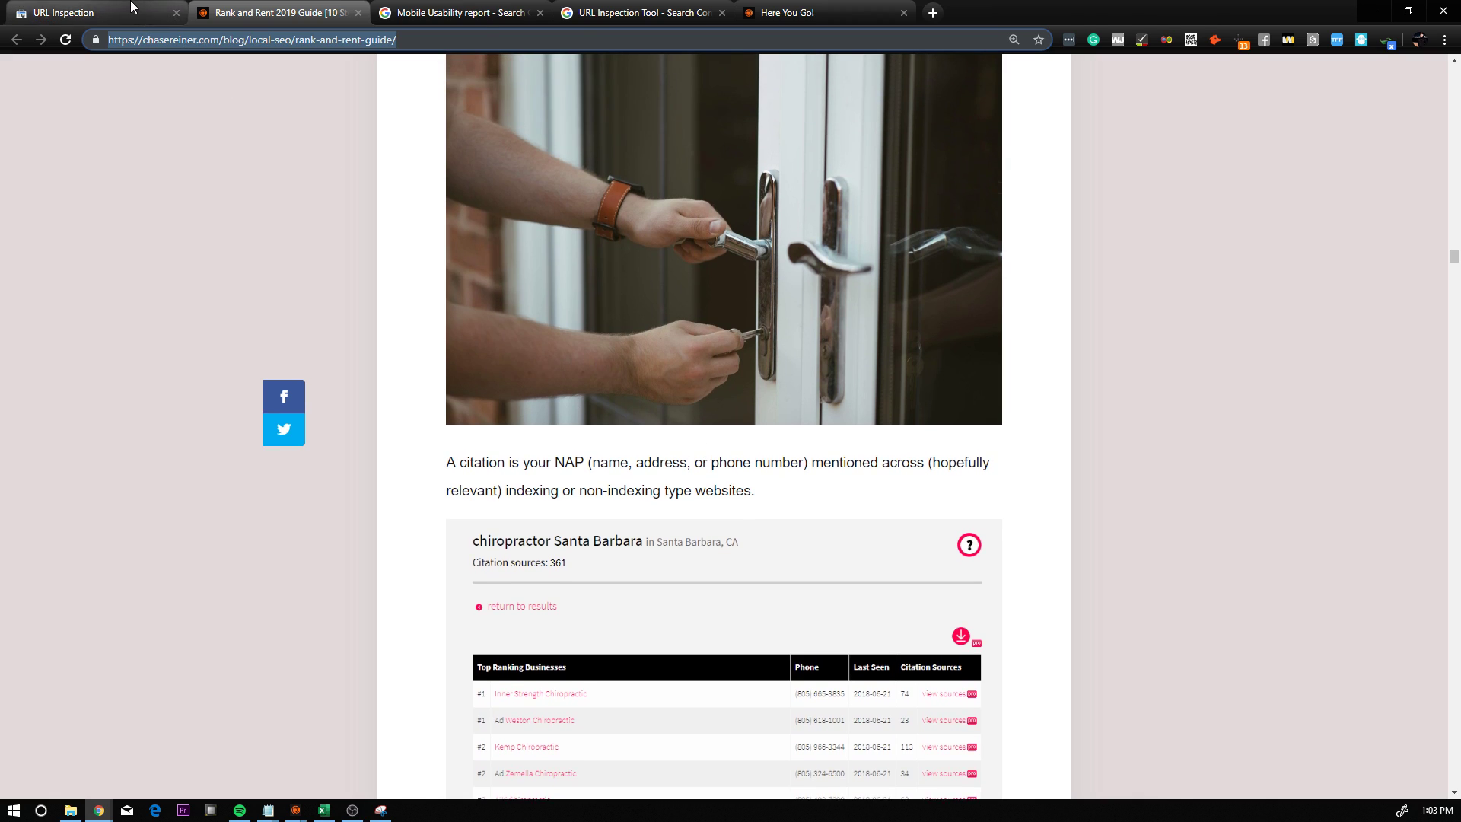
pyautogui.click(60, 12)
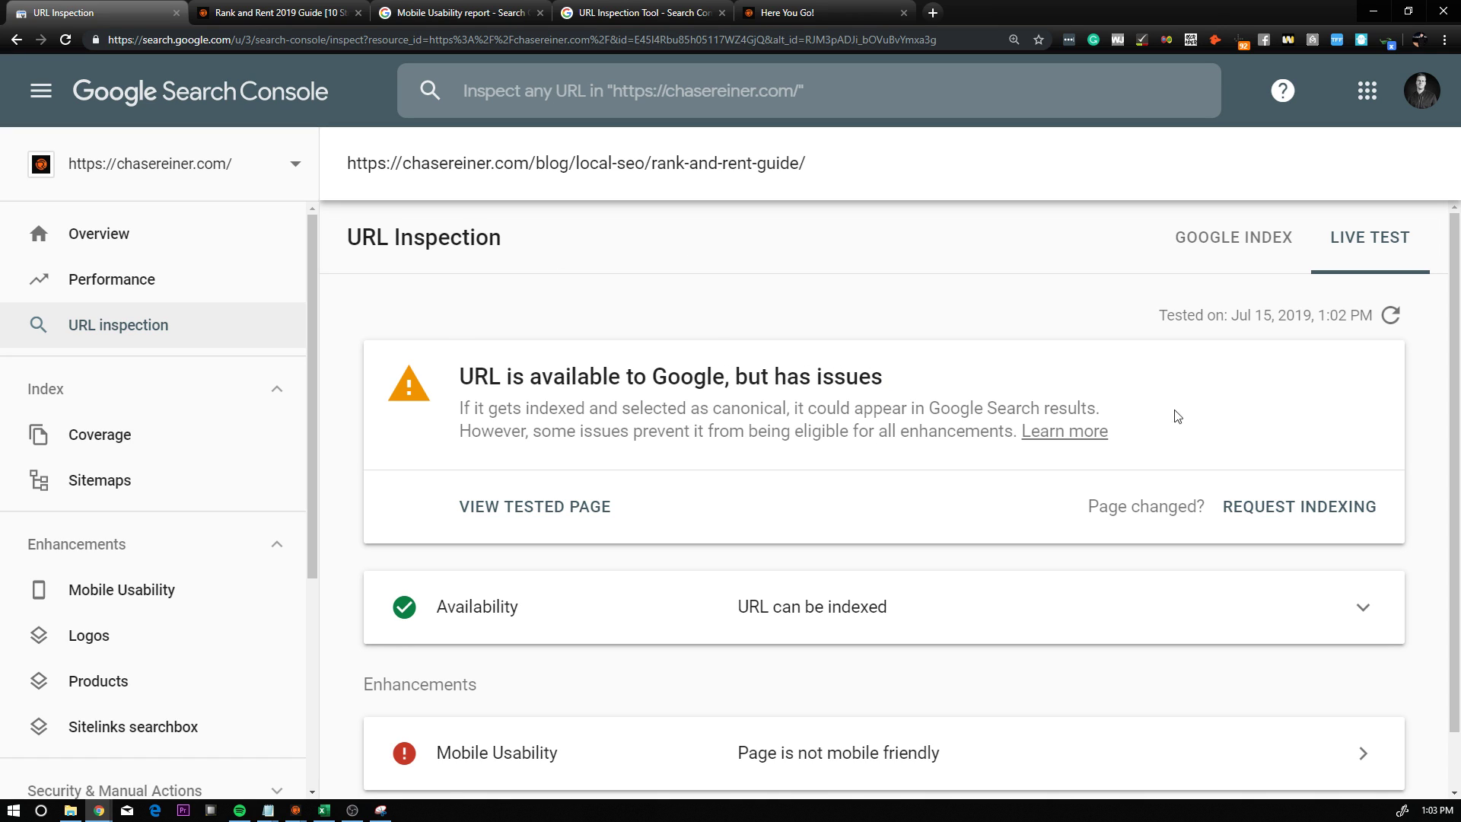
# Request indexing of the rank-and-rent guide from its live test result, and dismiss the confirmation
pyautogui.click(1317, 510)
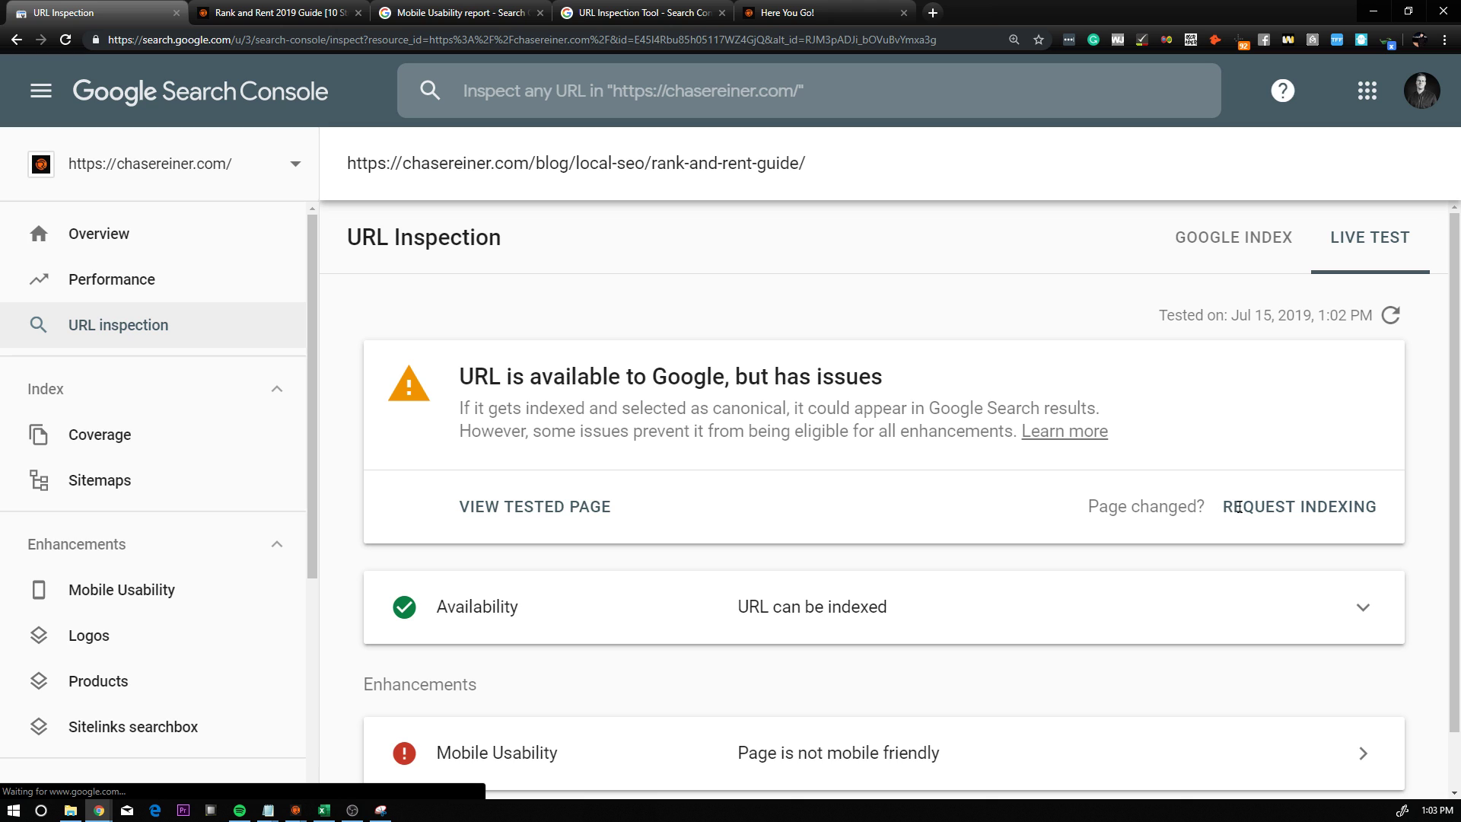
pyautogui.click(1373, 512)
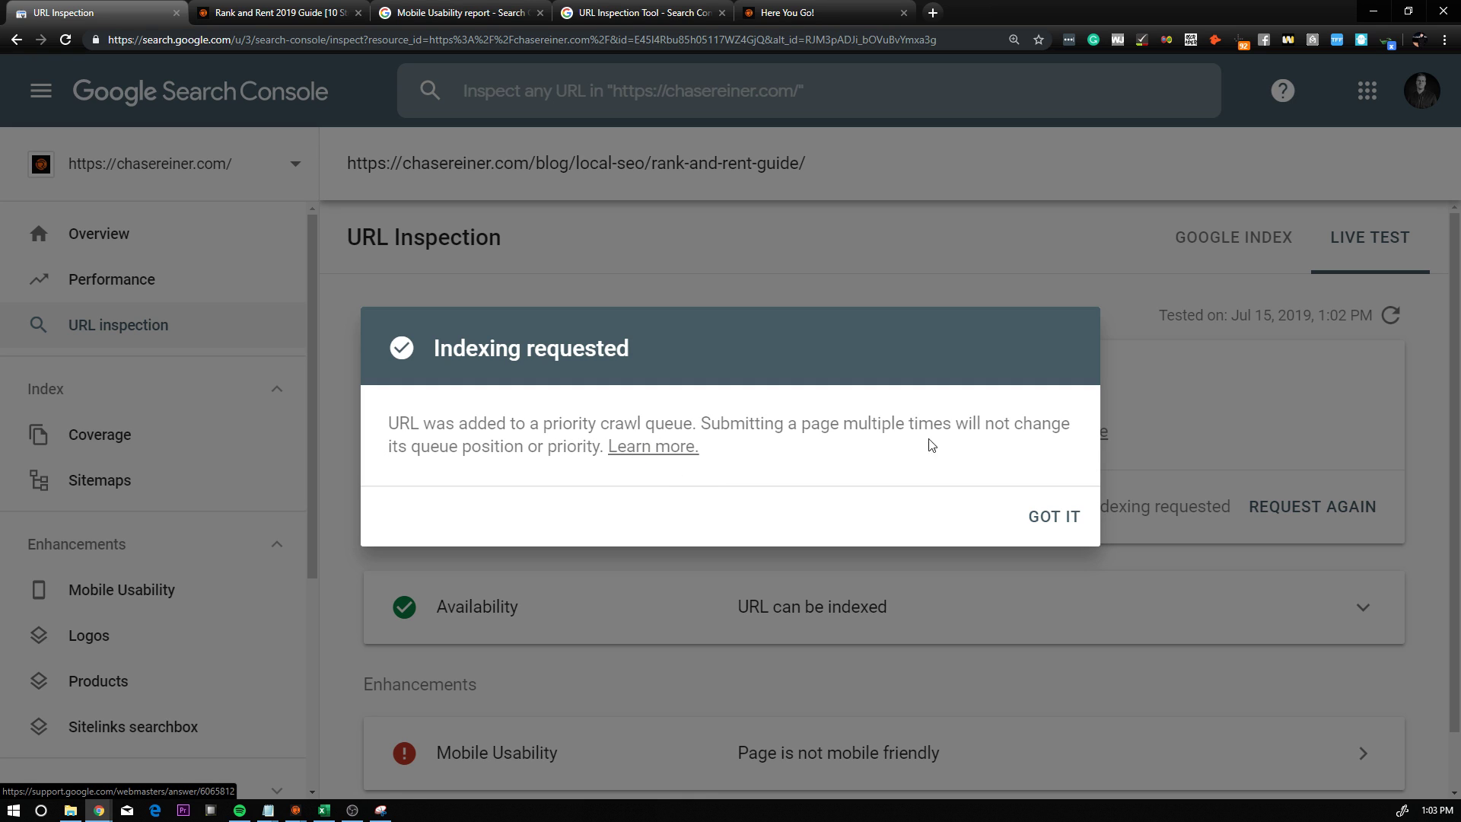
pyautogui.click(1054, 517)
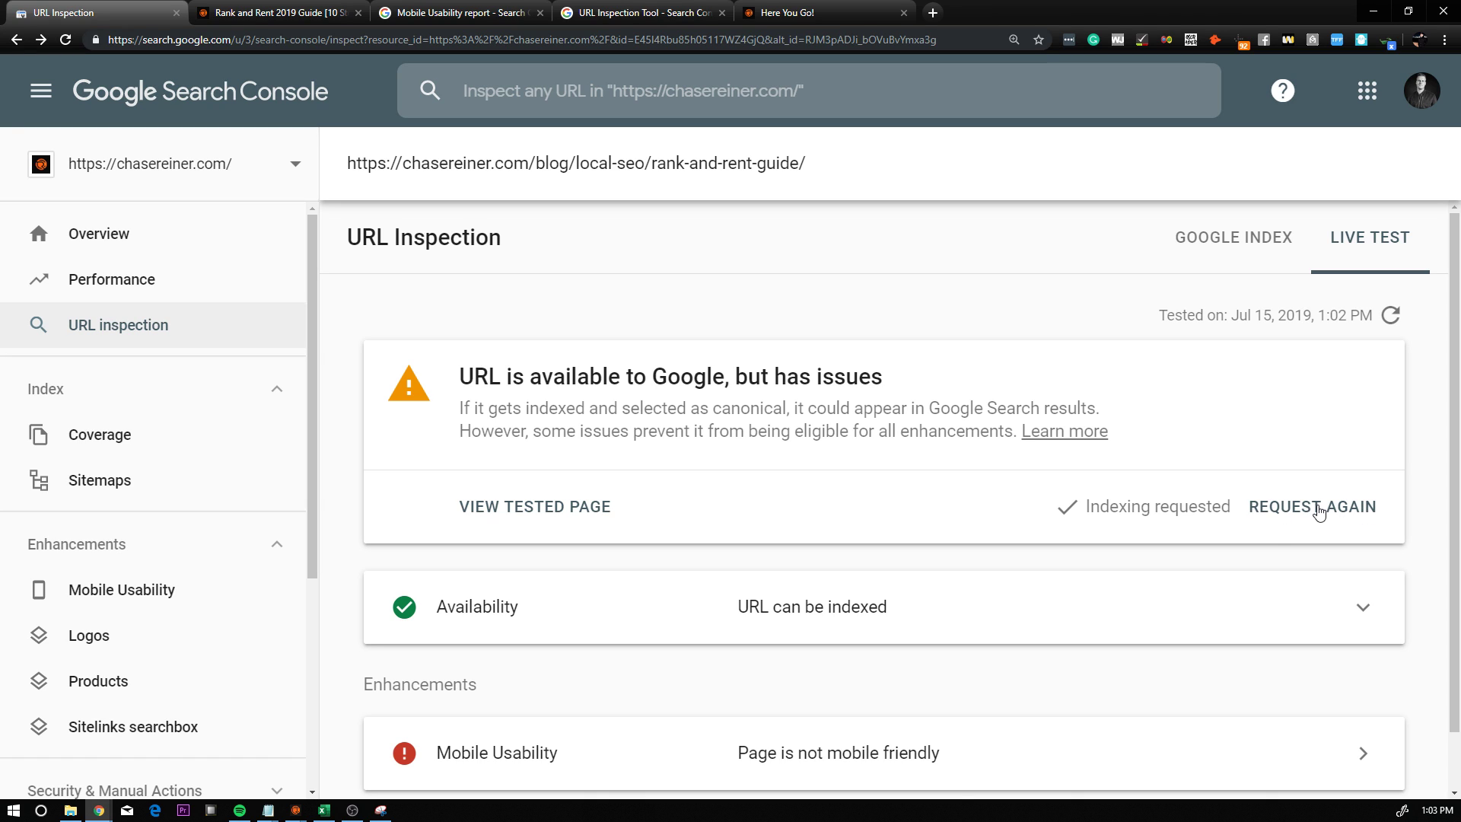
# Compare the guide's Google Index and Live Test results, and examine the indexed version's Coverage discovery, crawl and indexing details
pyautogui.click(1234, 260)
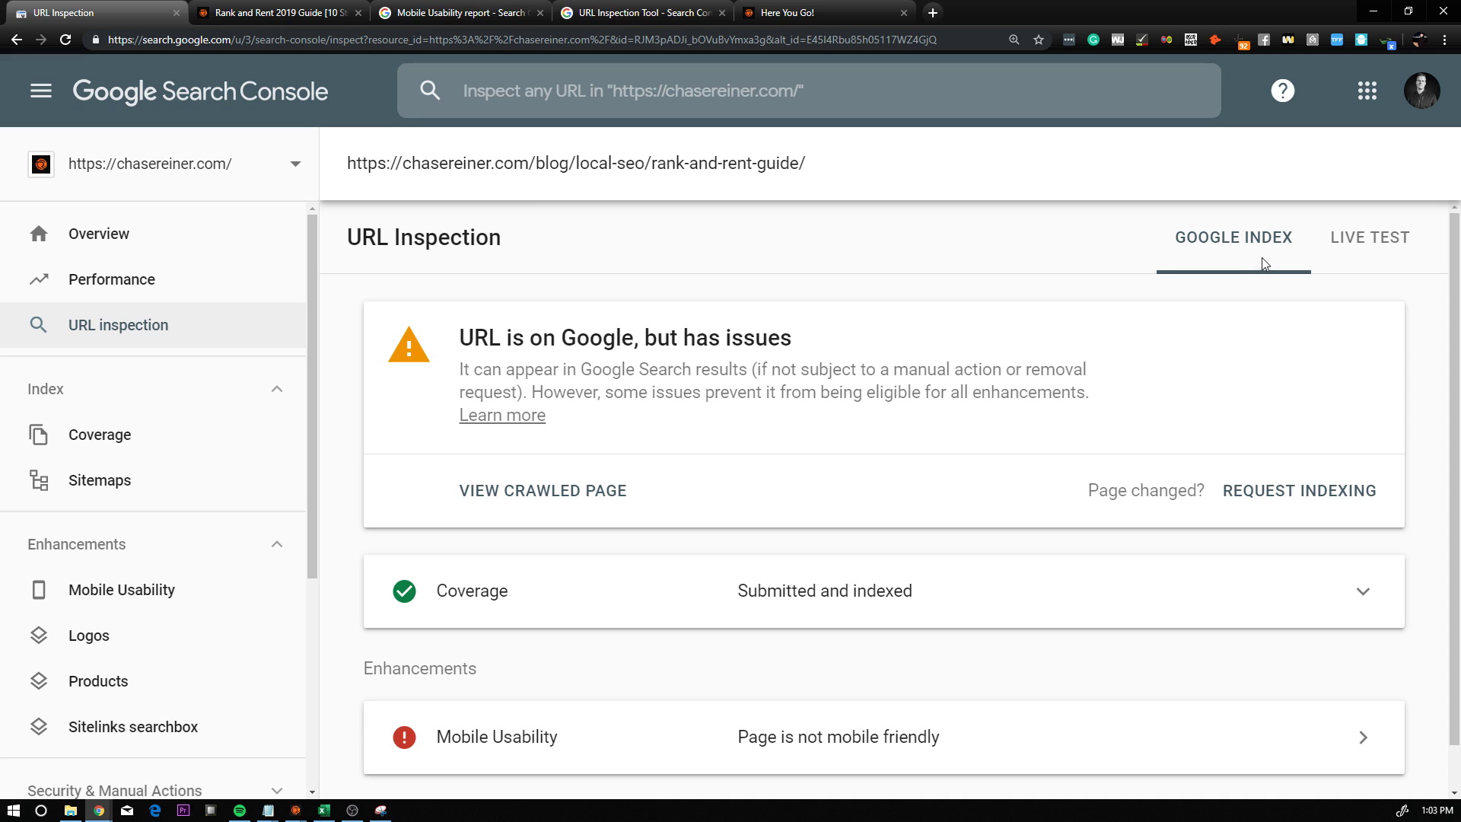
pyautogui.click(1391, 237)
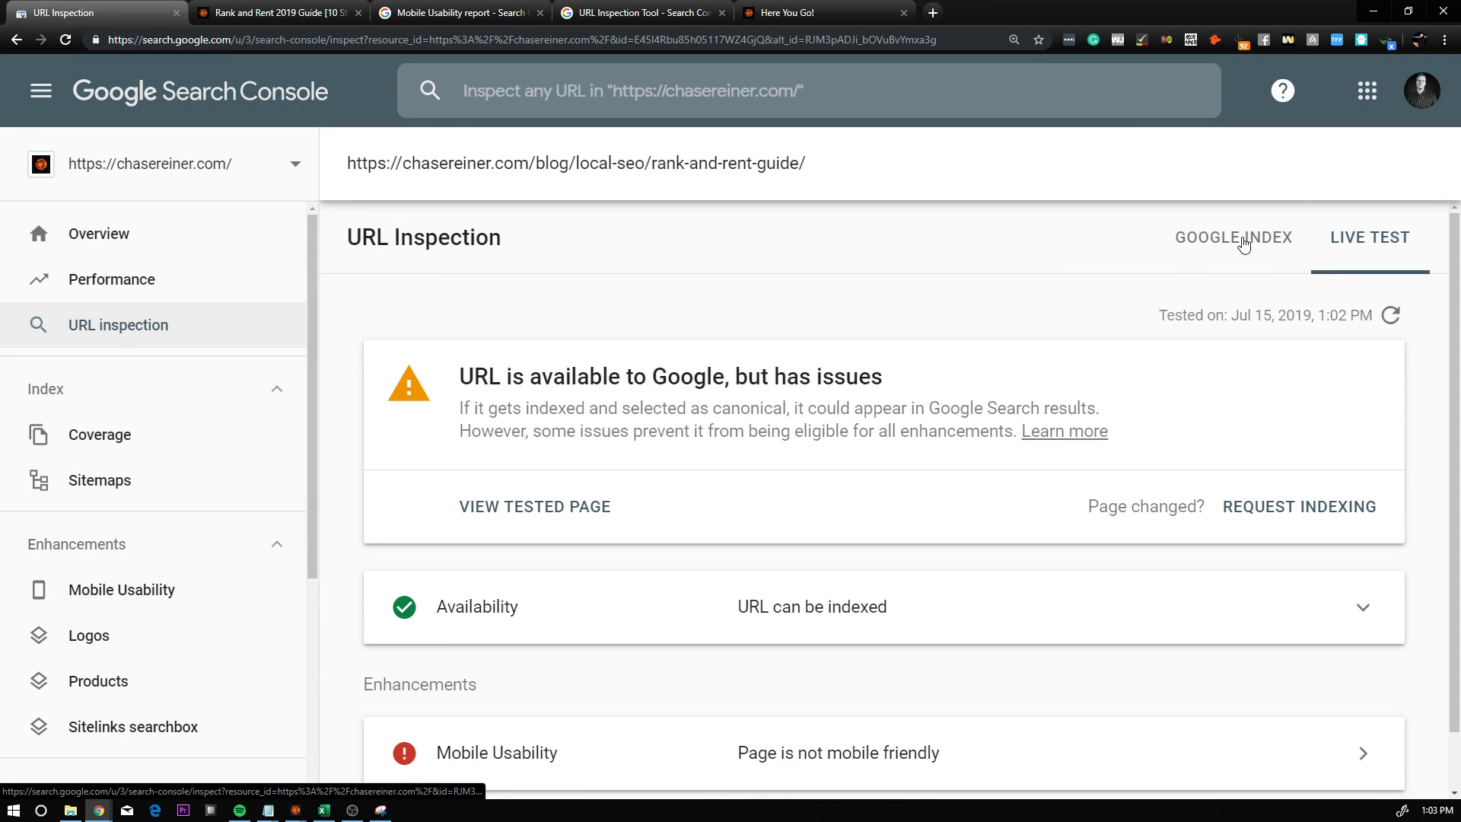
pyautogui.click(1200, 268)
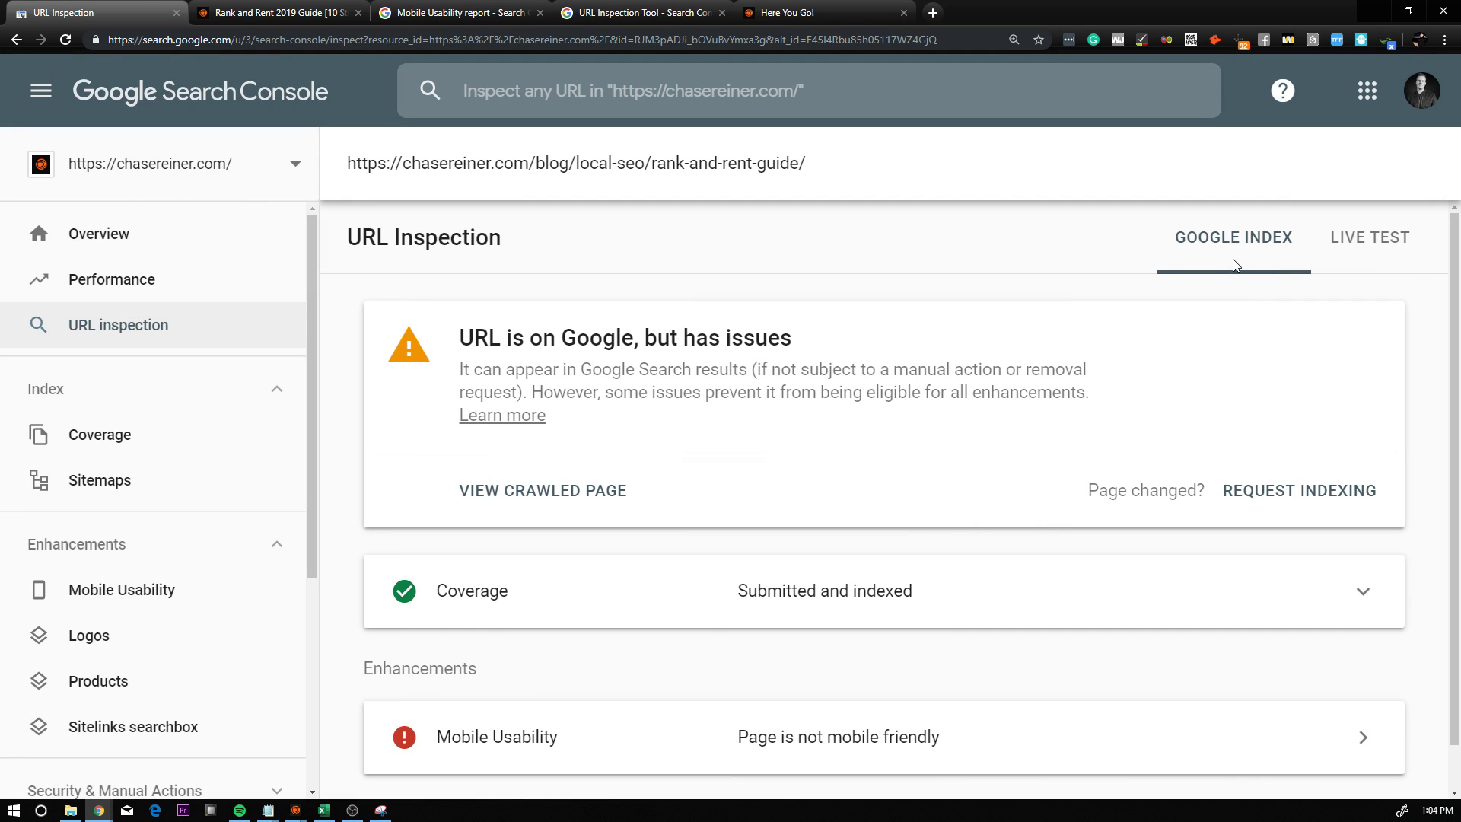
pyautogui.click(801, 599)
pyautogui.scroll(-7, 761, 525)
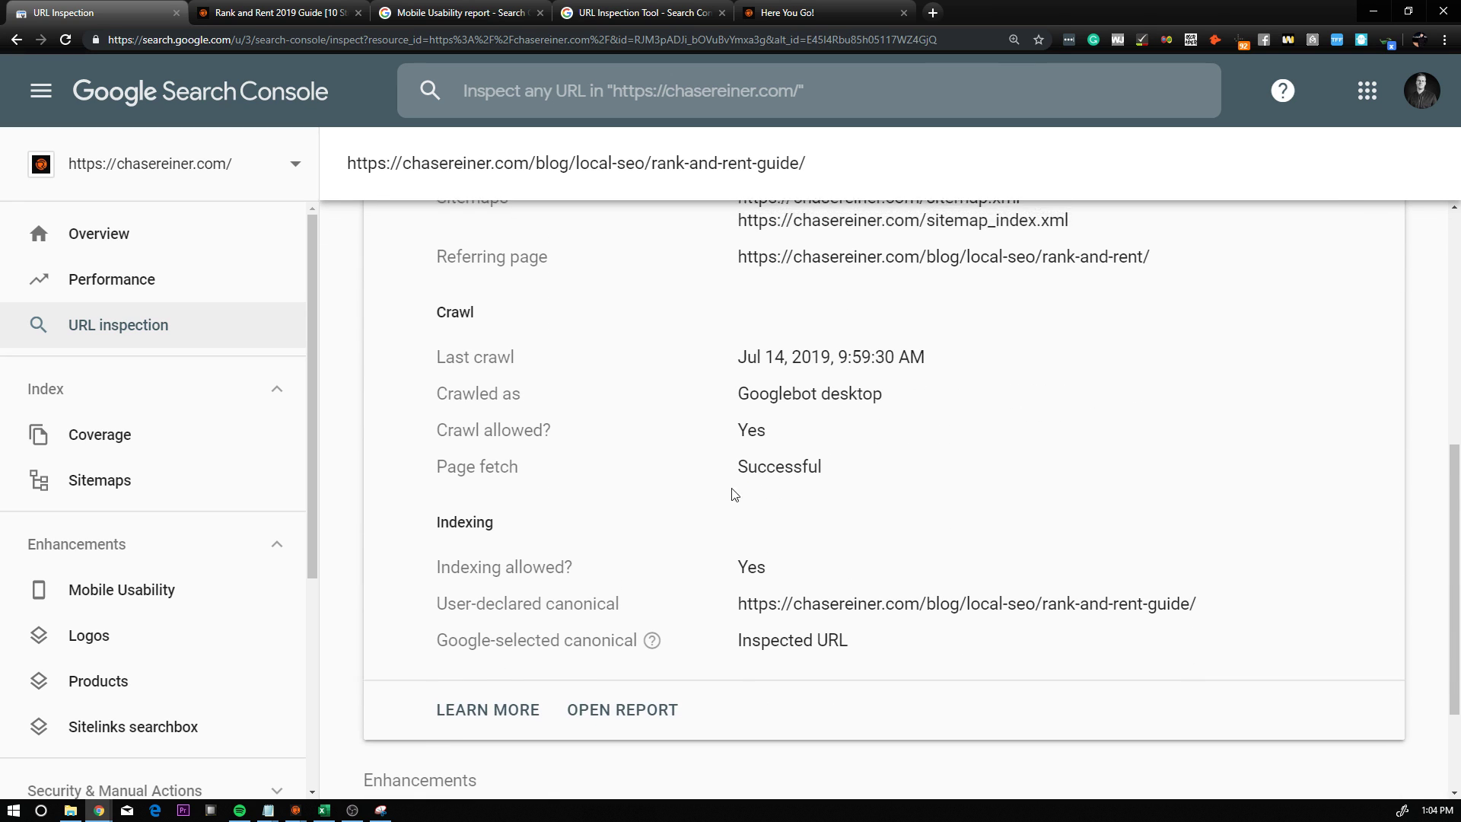
pyautogui.scroll(6, 740, 495)
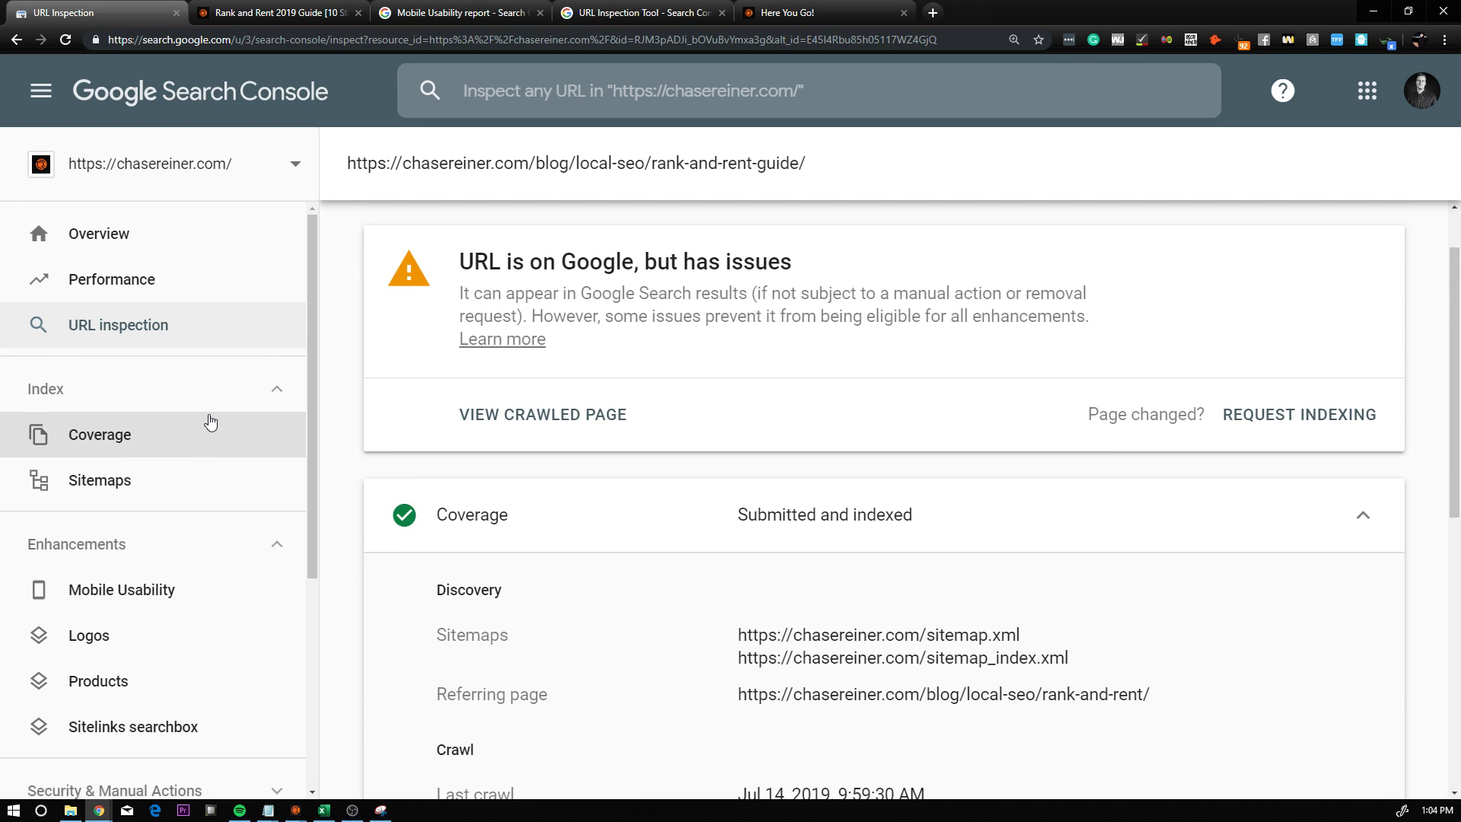
pyautogui.scroll(1, 858, 428)
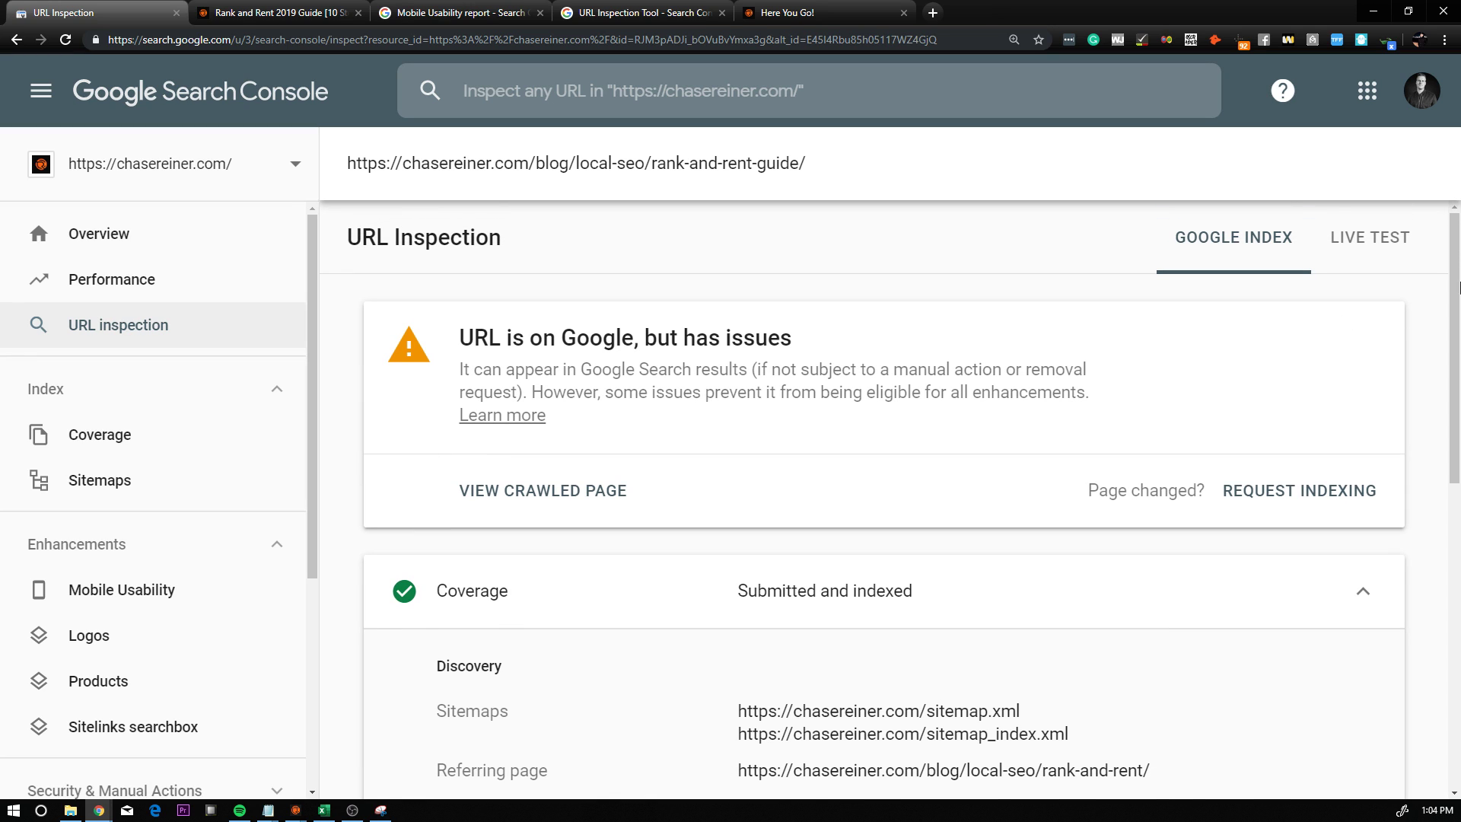
pyautogui.click(1378, 259)
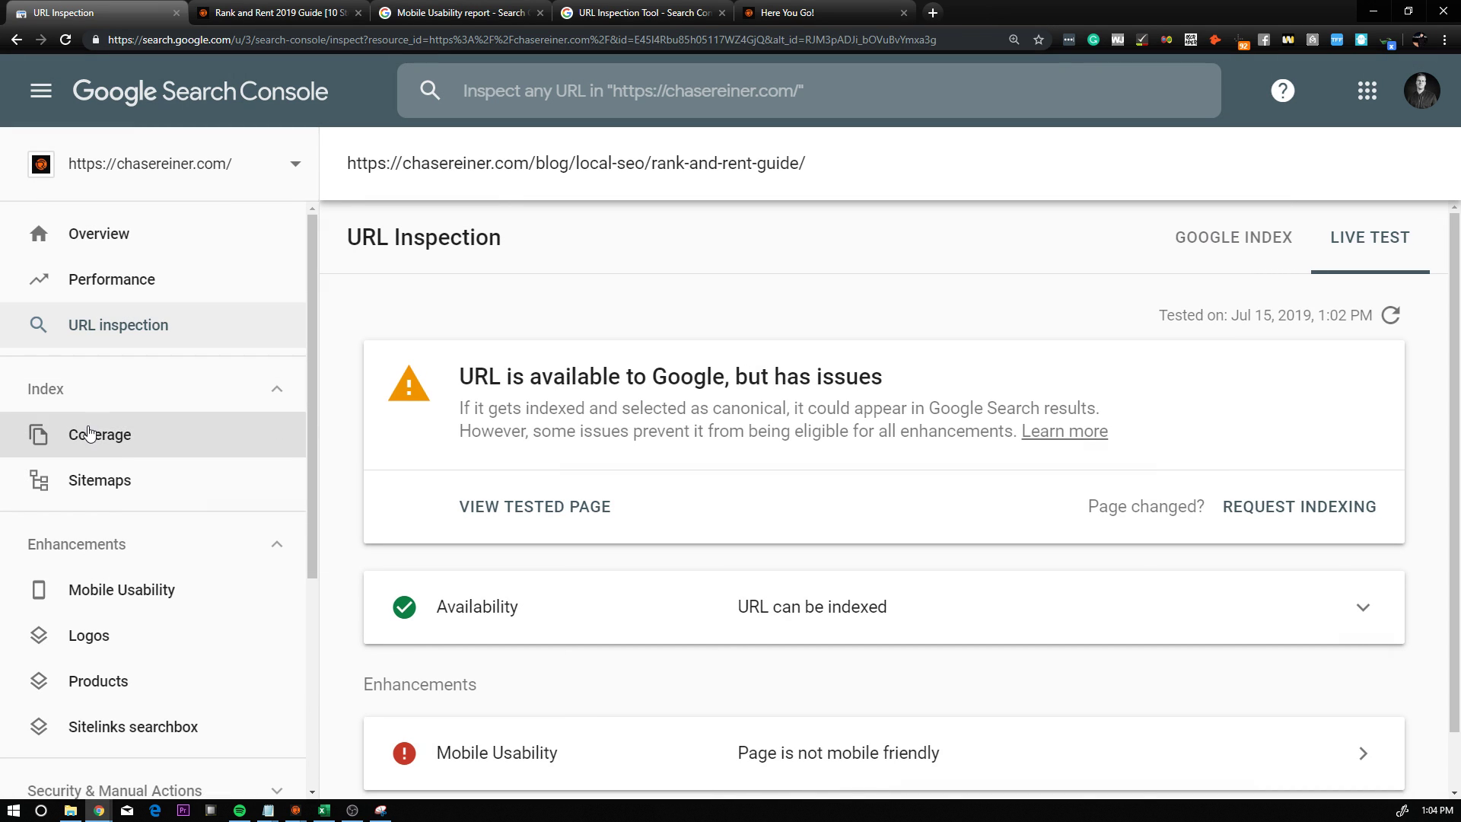
# Open the property's Coverage report and review its error chart and the issue details below it
pyautogui.click(118, 441)
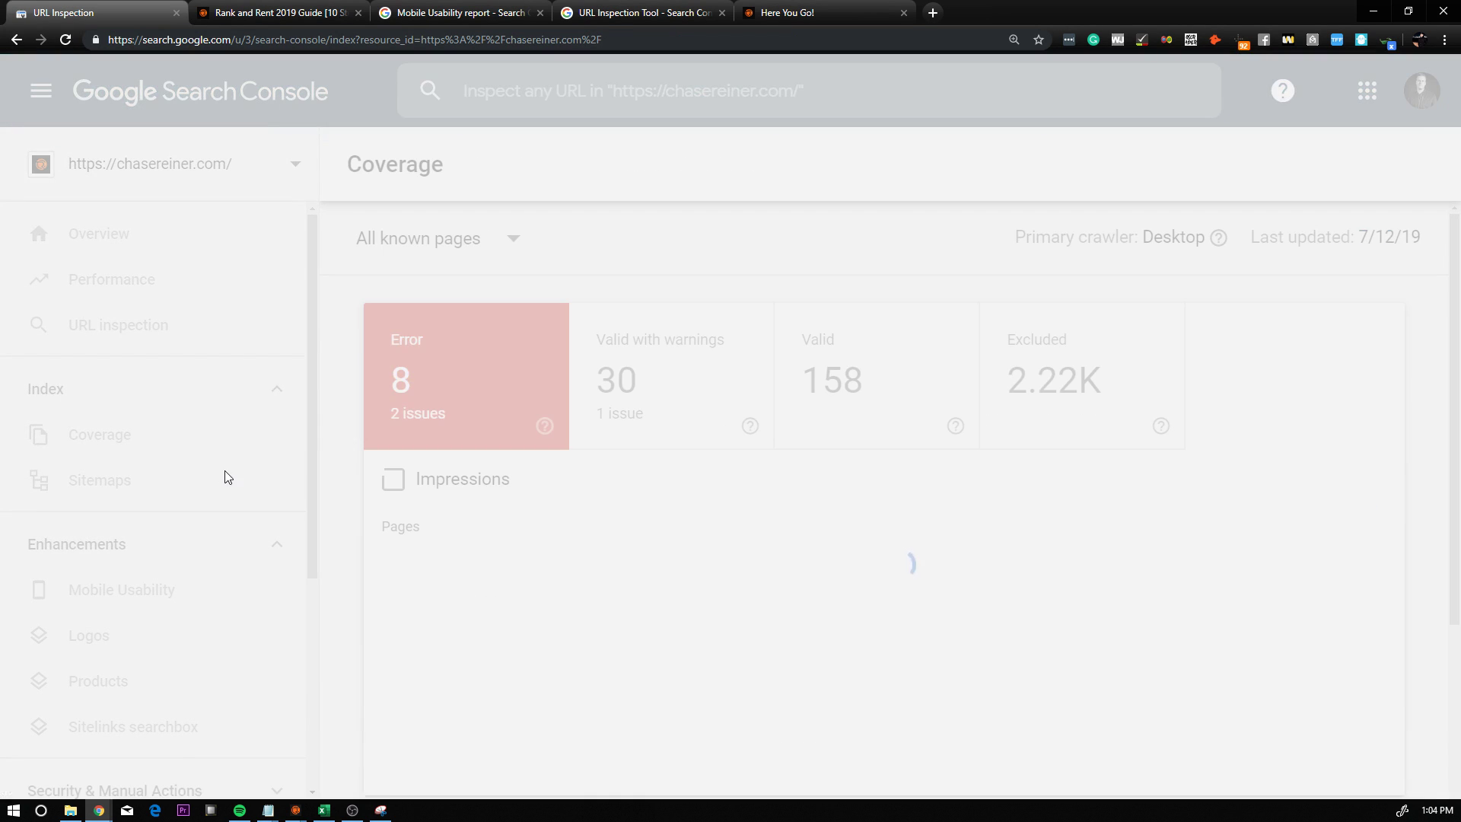
pyautogui.scroll(-3, 590, 490)
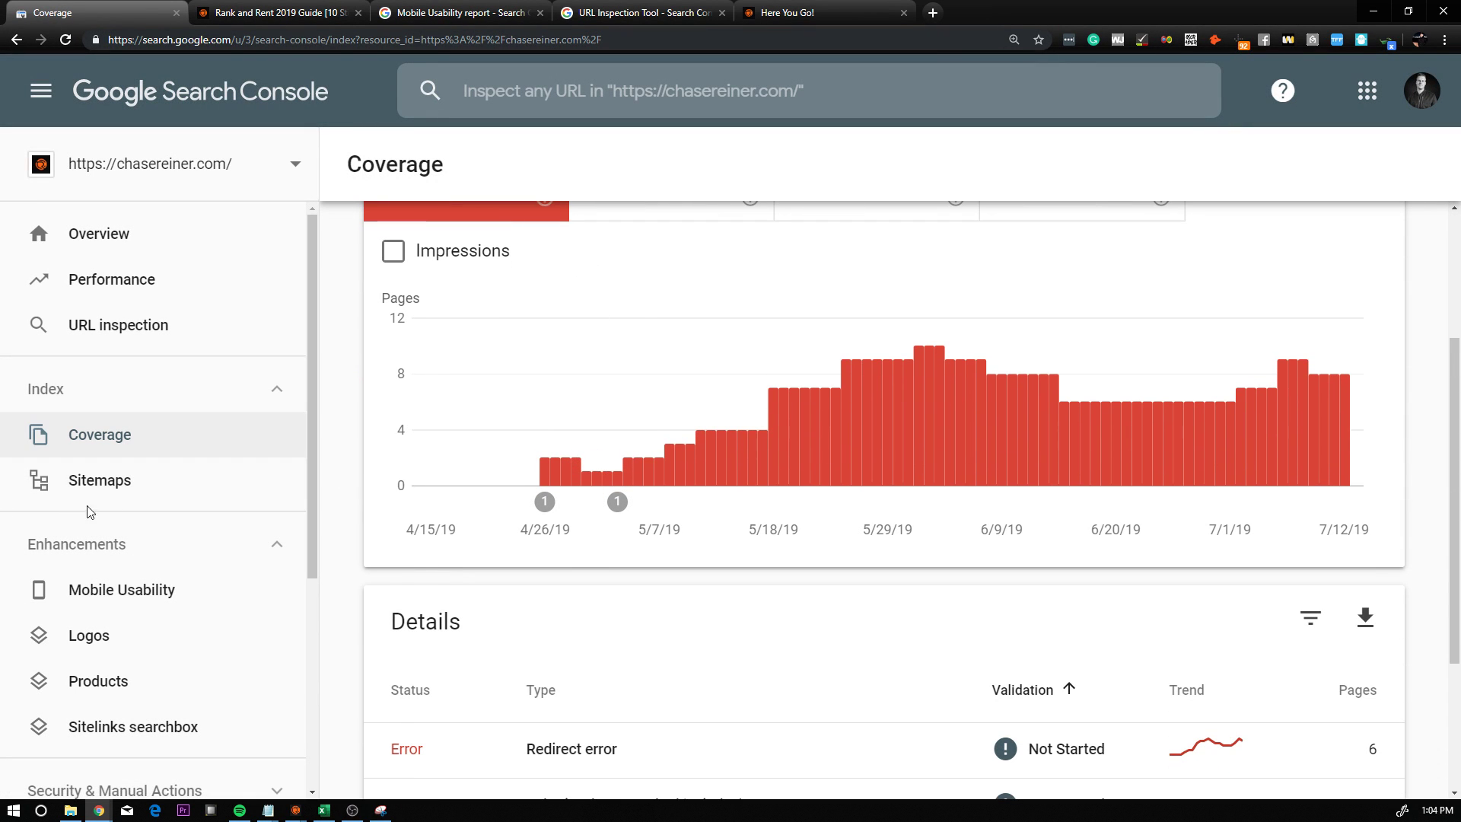
pyautogui.scroll(-3, 636, 463)
pyautogui.scroll(1, 665, 568)
pyautogui.scroll(5, 665, 568)
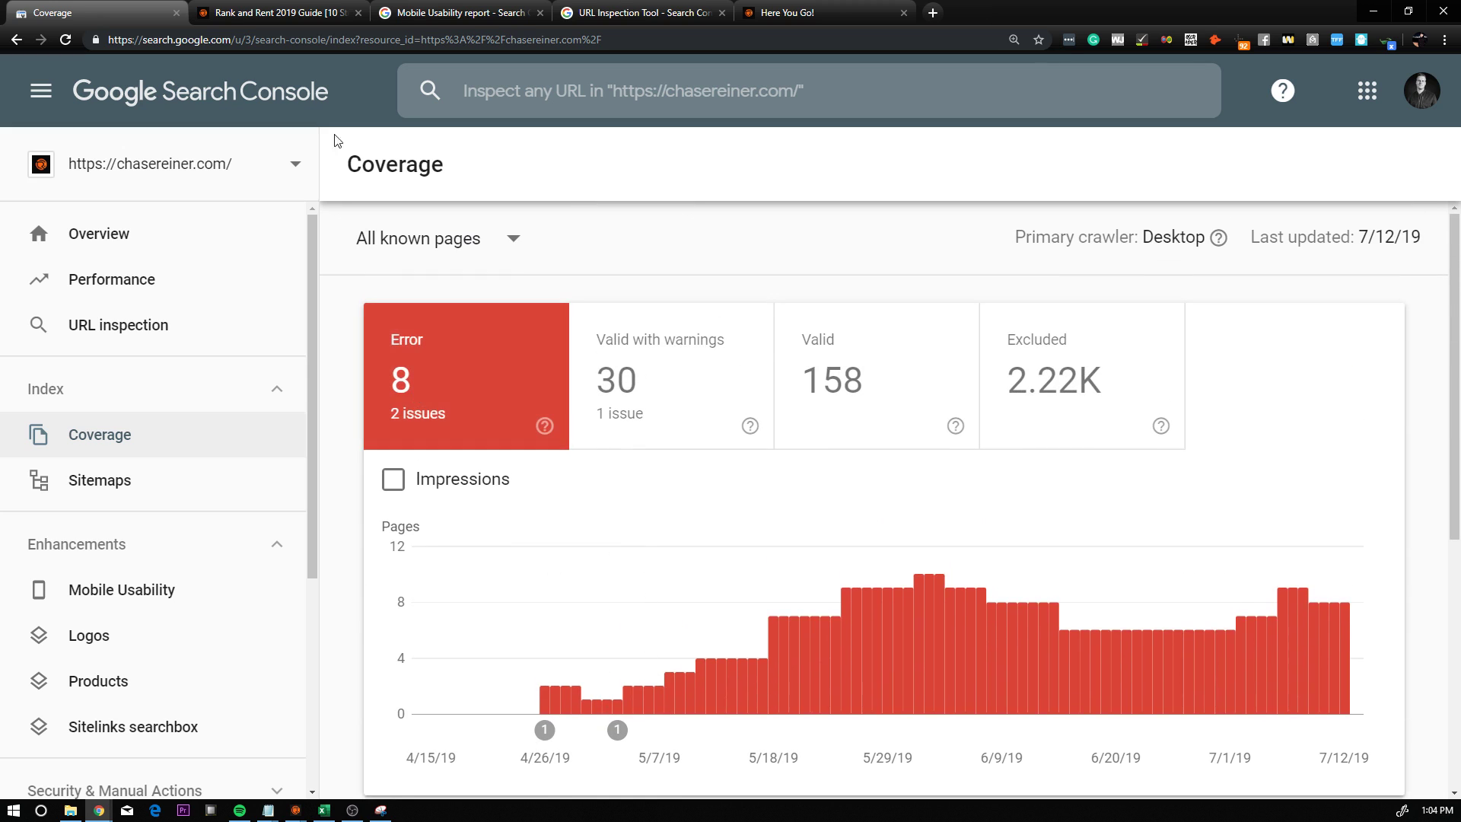
# Add the Valid with warnings, Valid and Excluded pages to the Coverage chart, and look over the details
pyautogui.click(679, 426)
pyautogui.click(923, 408)
pyautogui.scroll(-5, 955, 541)
pyautogui.scroll(4, 863, 572)
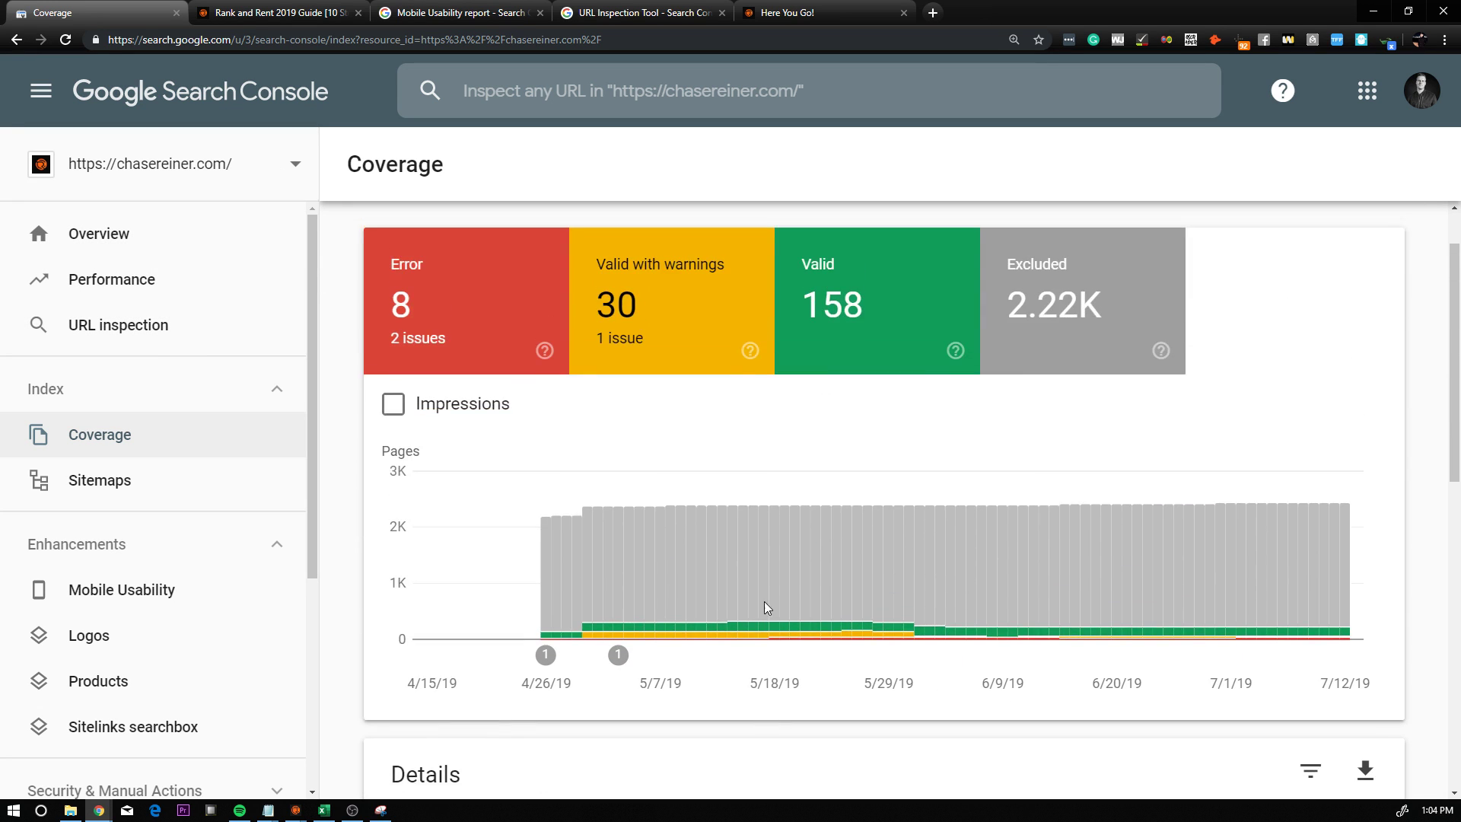
# Examine the Coverage chart together with the listed error, warning and excluded issue types
pyautogui.scroll(-10, 753, 532)
pyautogui.scroll(3, 737, 599)
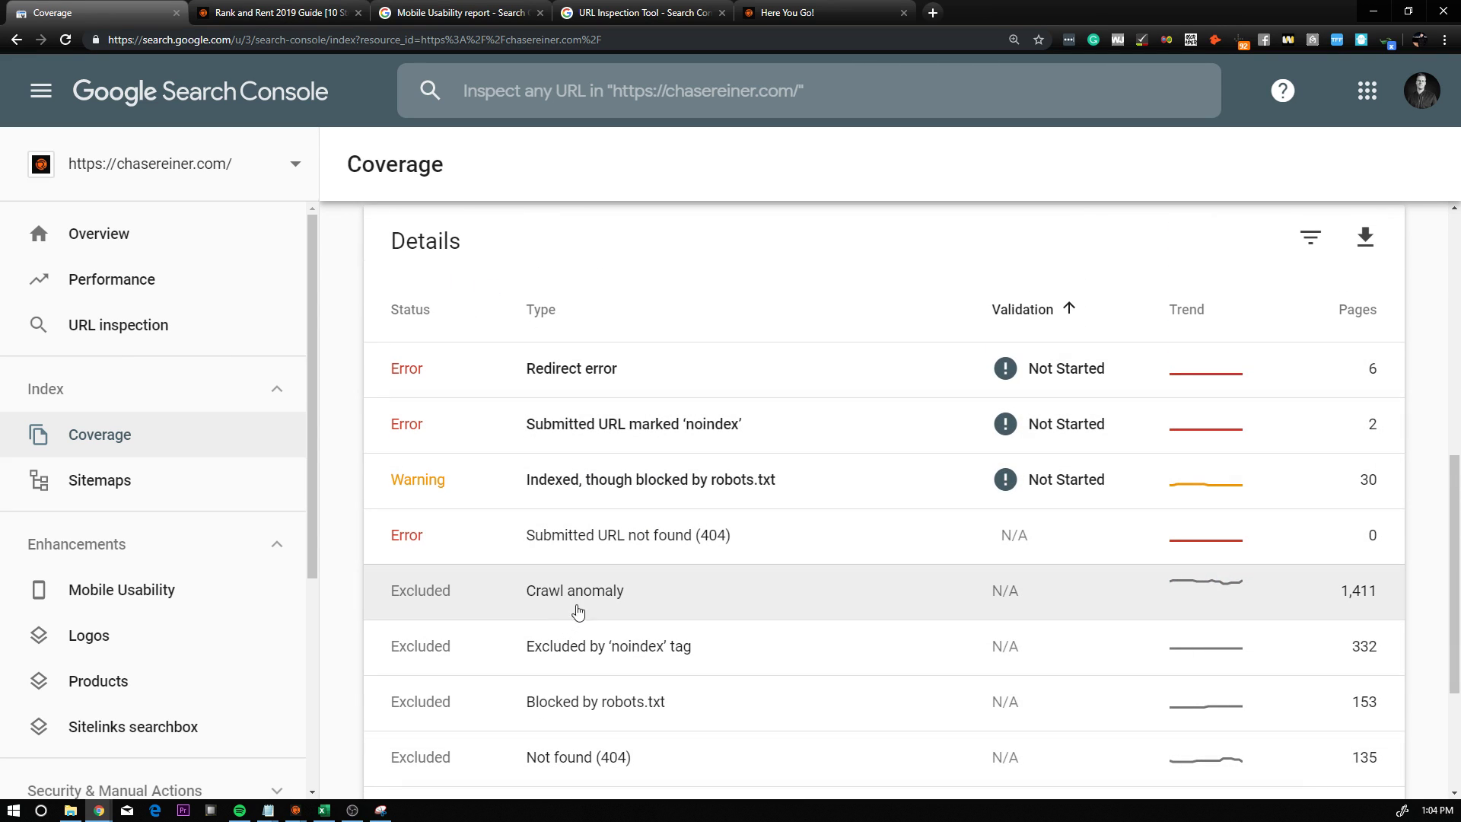
pyautogui.scroll(8, 760, 522)
pyautogui.scroll(-7, 756, 437)
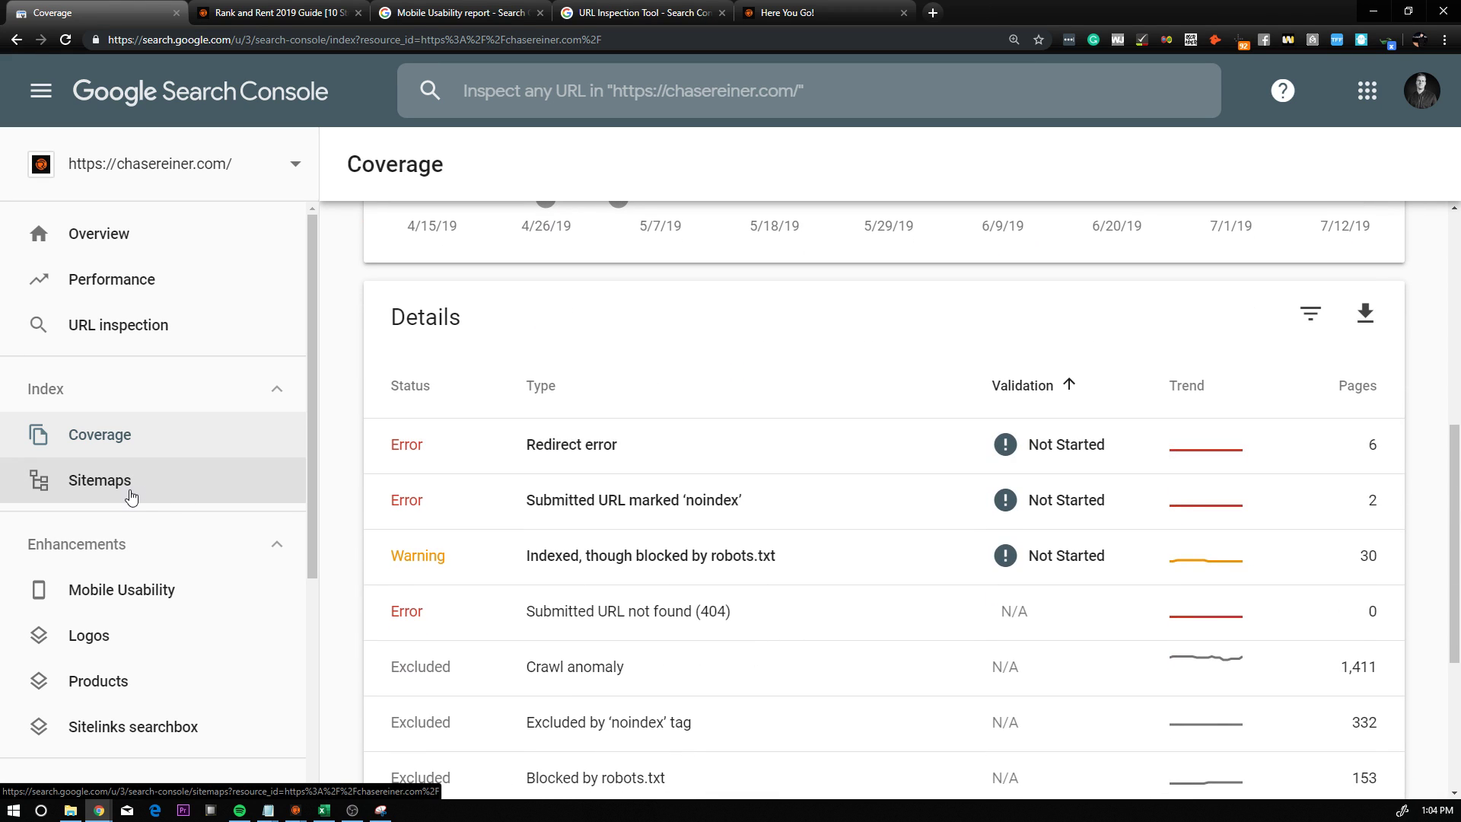
# Open the Sitemaps report, dismiss its introduction, and inspect the details of the submitted /sitemap_index.xml
pyautogui.click(107, 495)
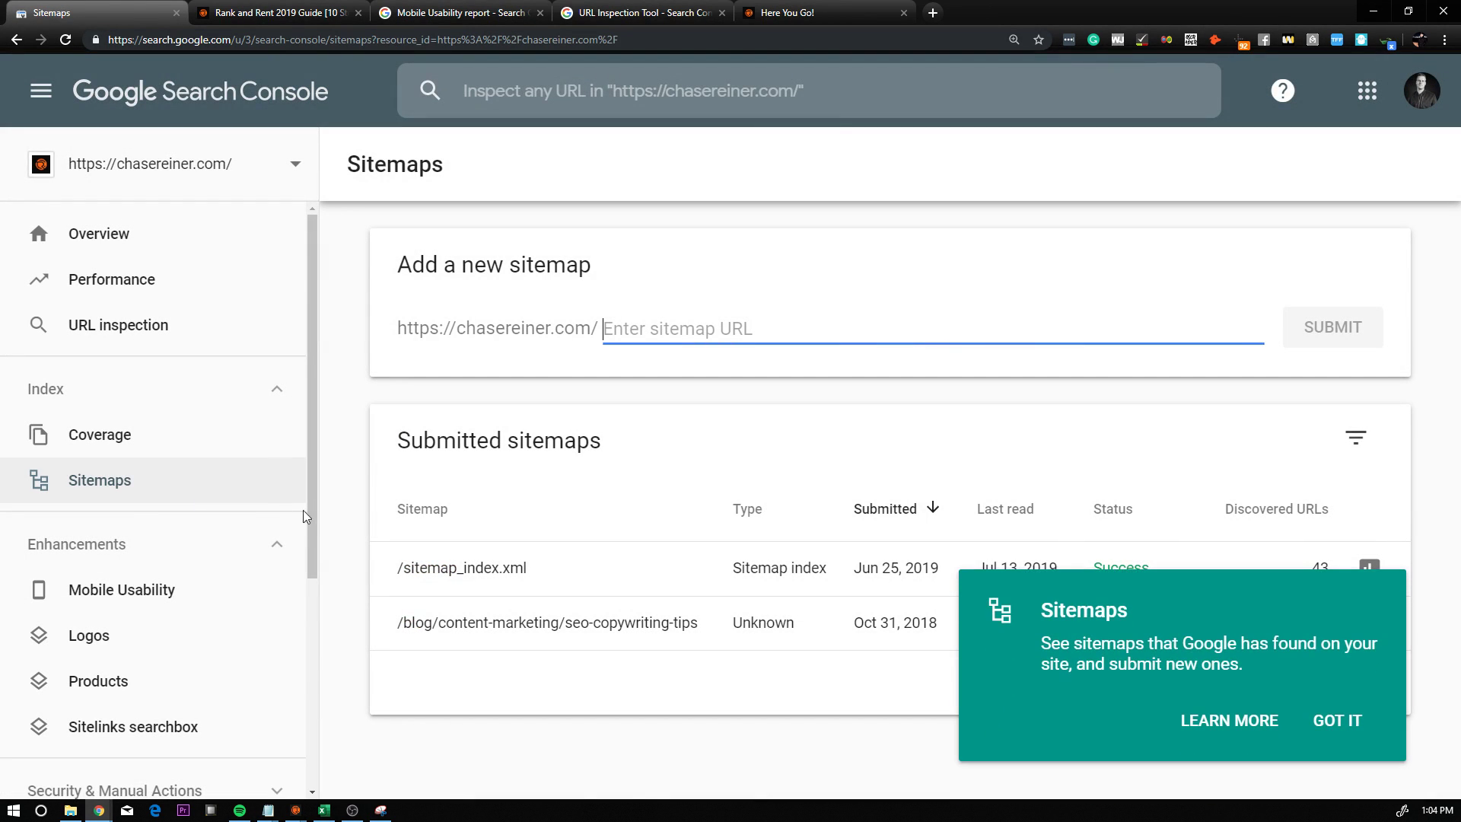
pyautogui.click(1338, 720)
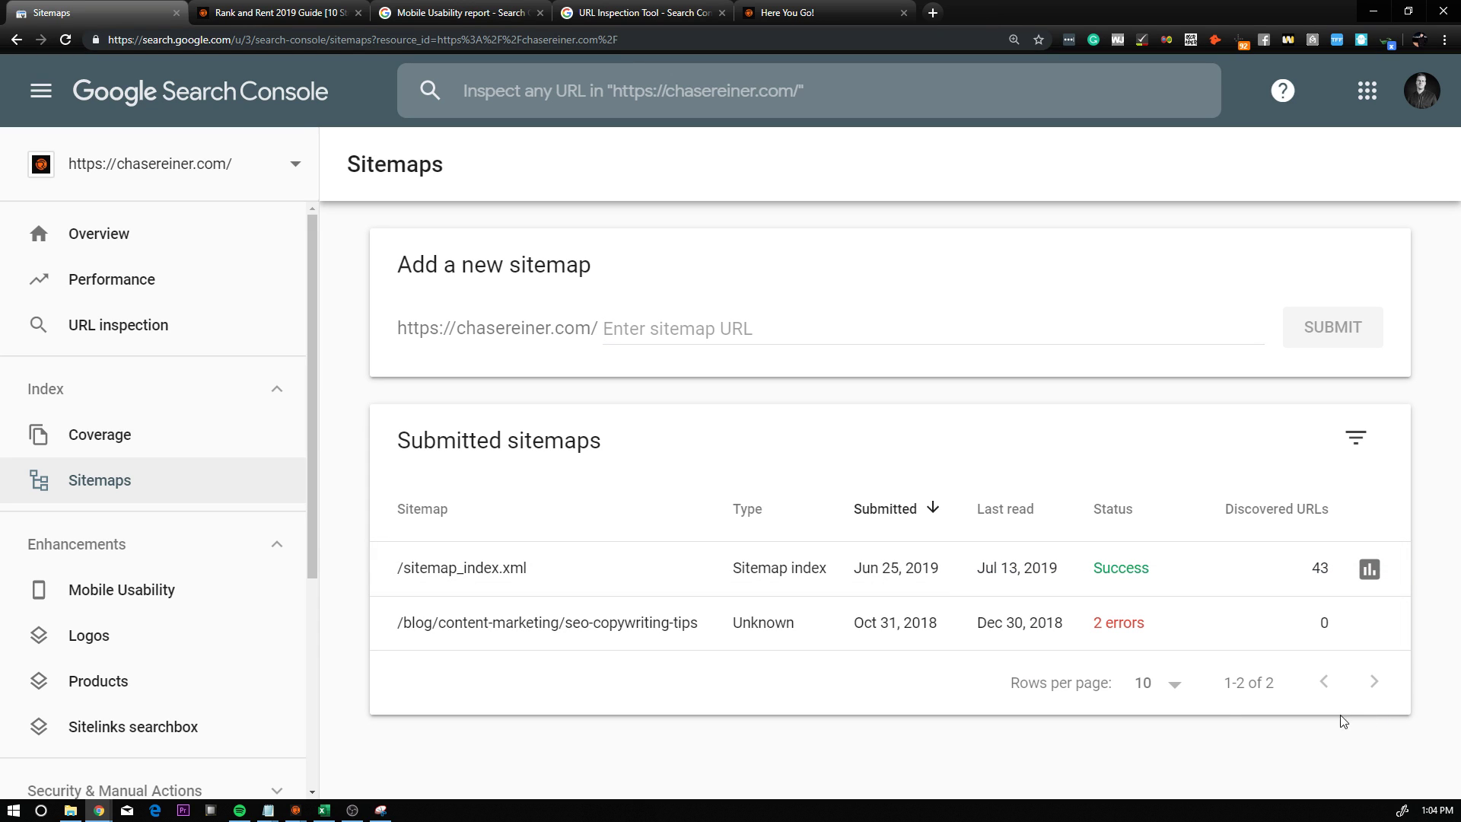
pyautogui.moveTo(547, 563); pyautogui.dragTo(404, 572)
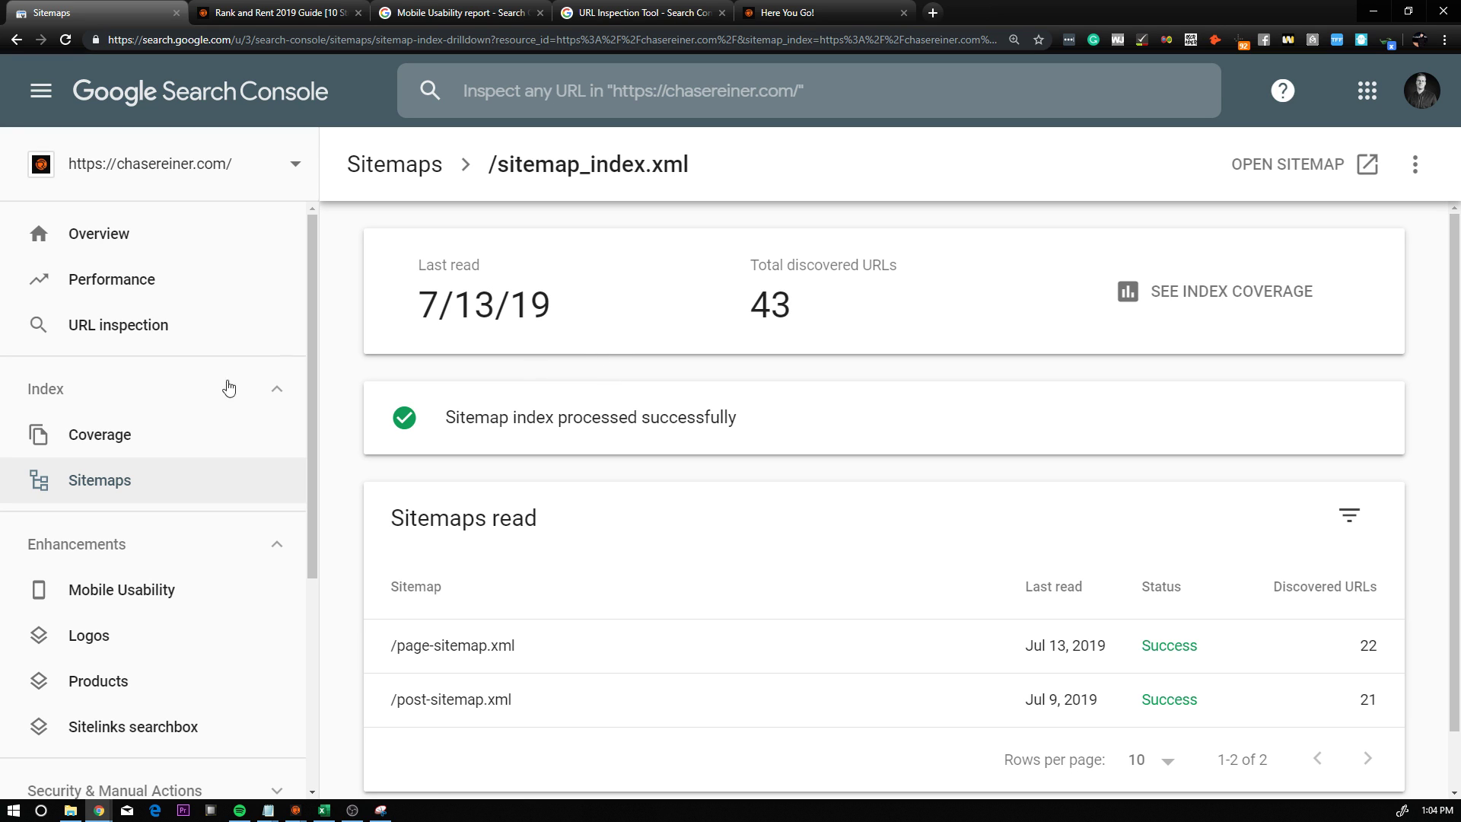
pyautogui.scroll(-1, 647, 412)
pyautogui.scroll(1, 1133, 517)
# View the index coverage for /sitemap_index.xml, review its issue details, and return to the Sitemaps report
pyautogui.click(1158, 302)
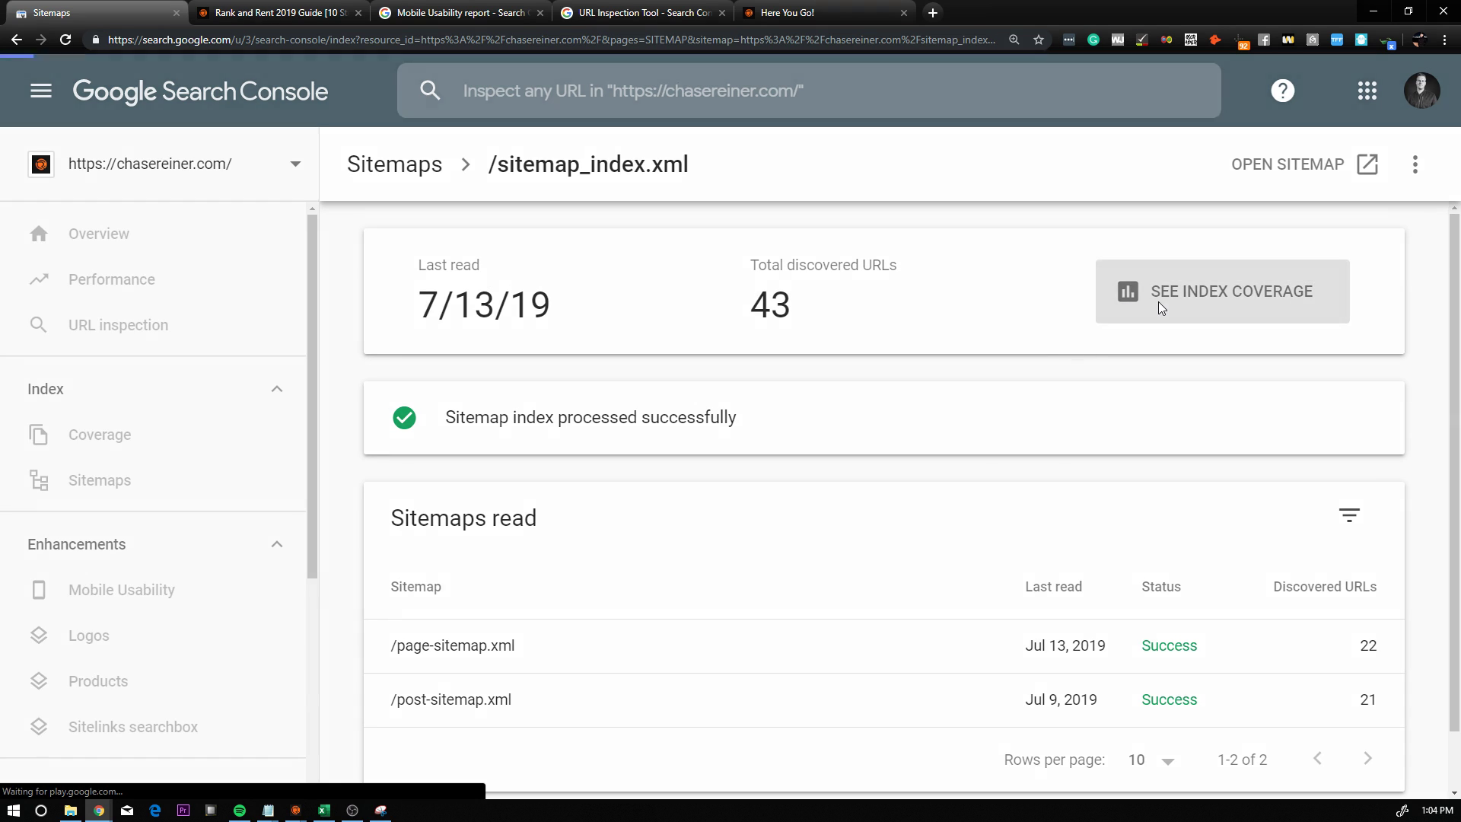
pyautogui.scroll(-1, 572, 440)
pyautogui.scroll(-4, 572, 440)
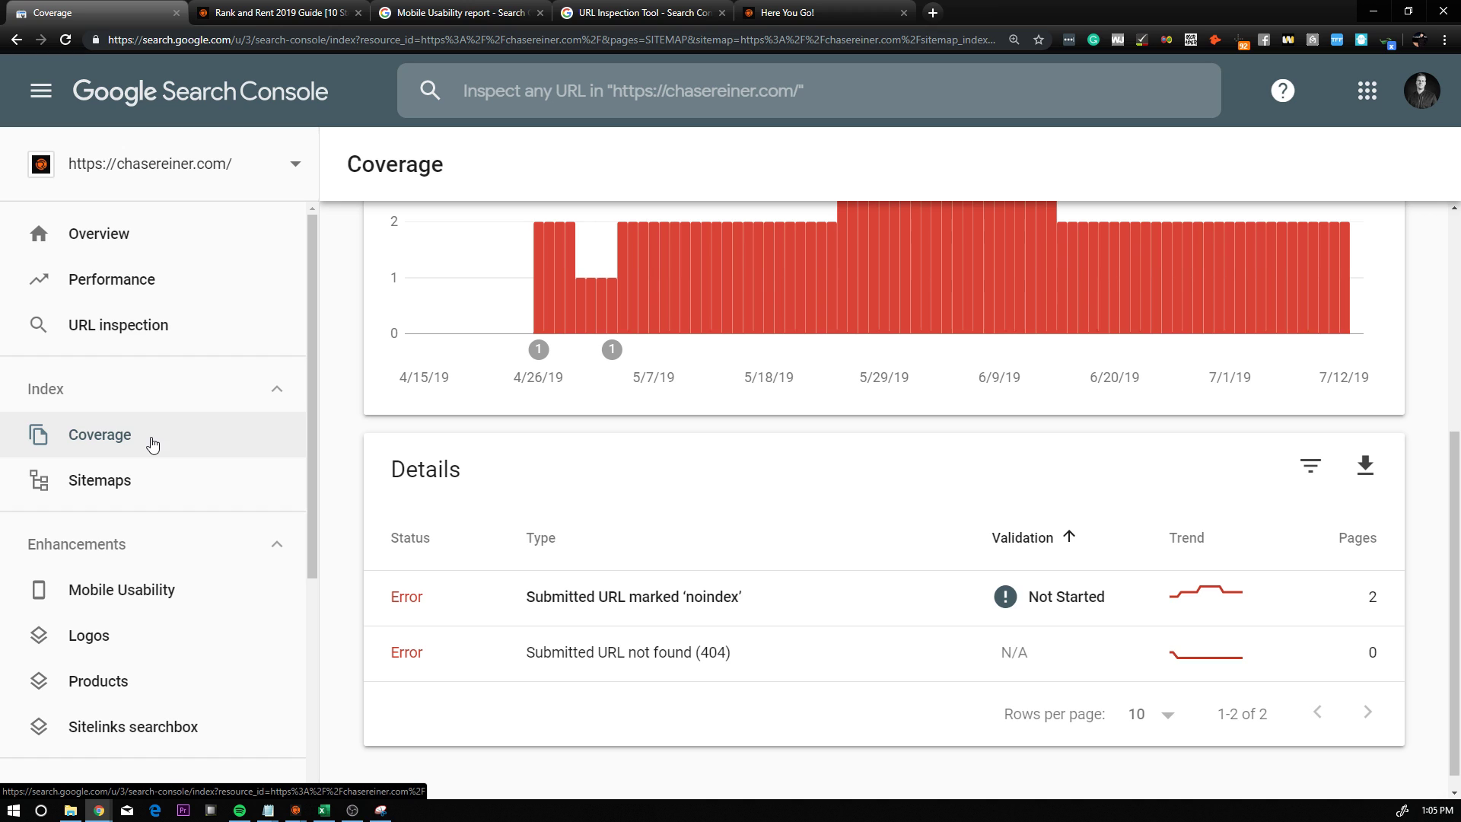
pyautogui.click(169, 479)
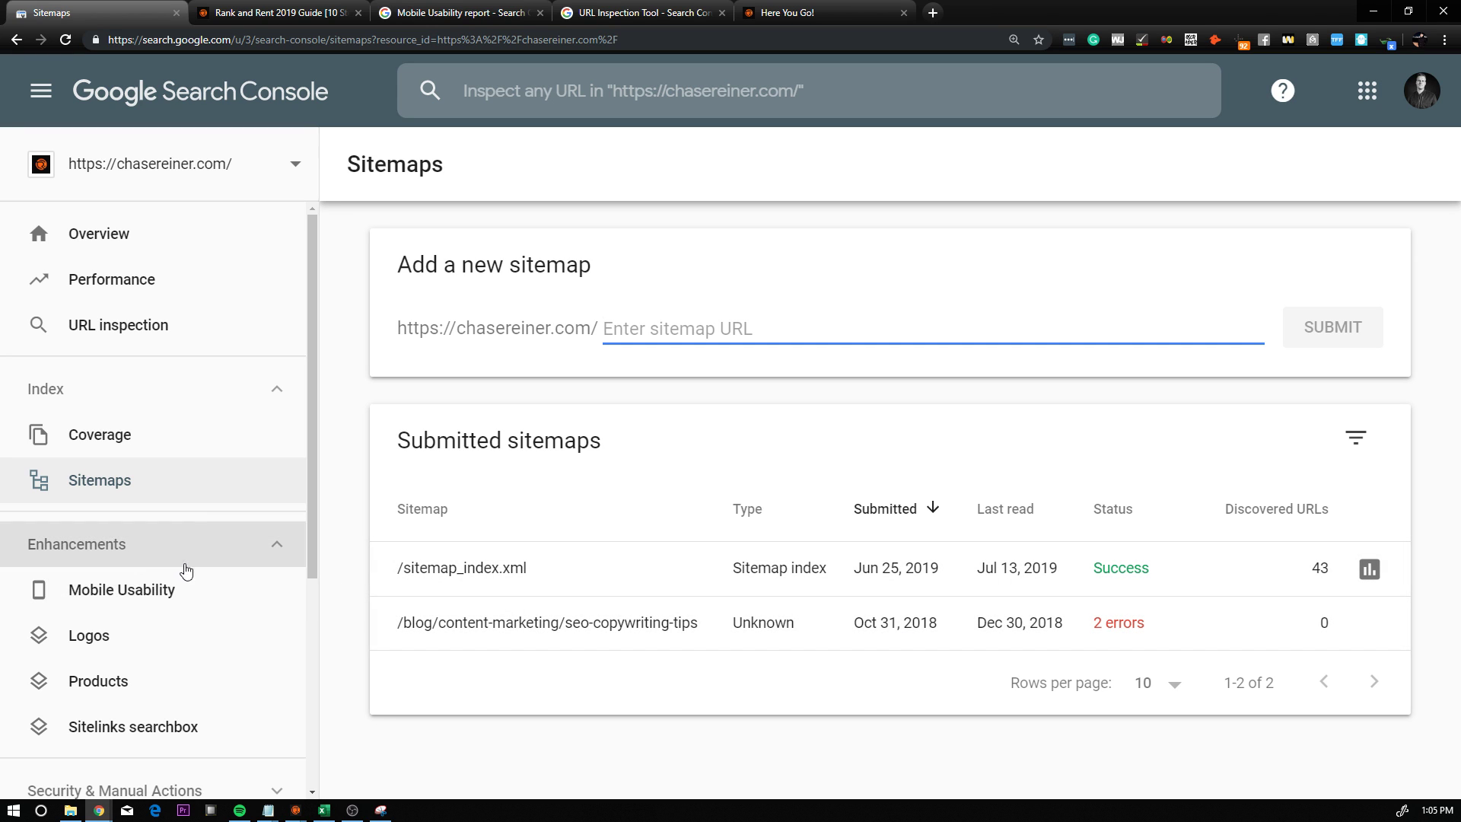
# Open the Mobile Usability report and review its error chart and the list of issue types
pyautogui.scroll(-1, 168, 562)
pyautogui.scroll(-1, 127, 476)
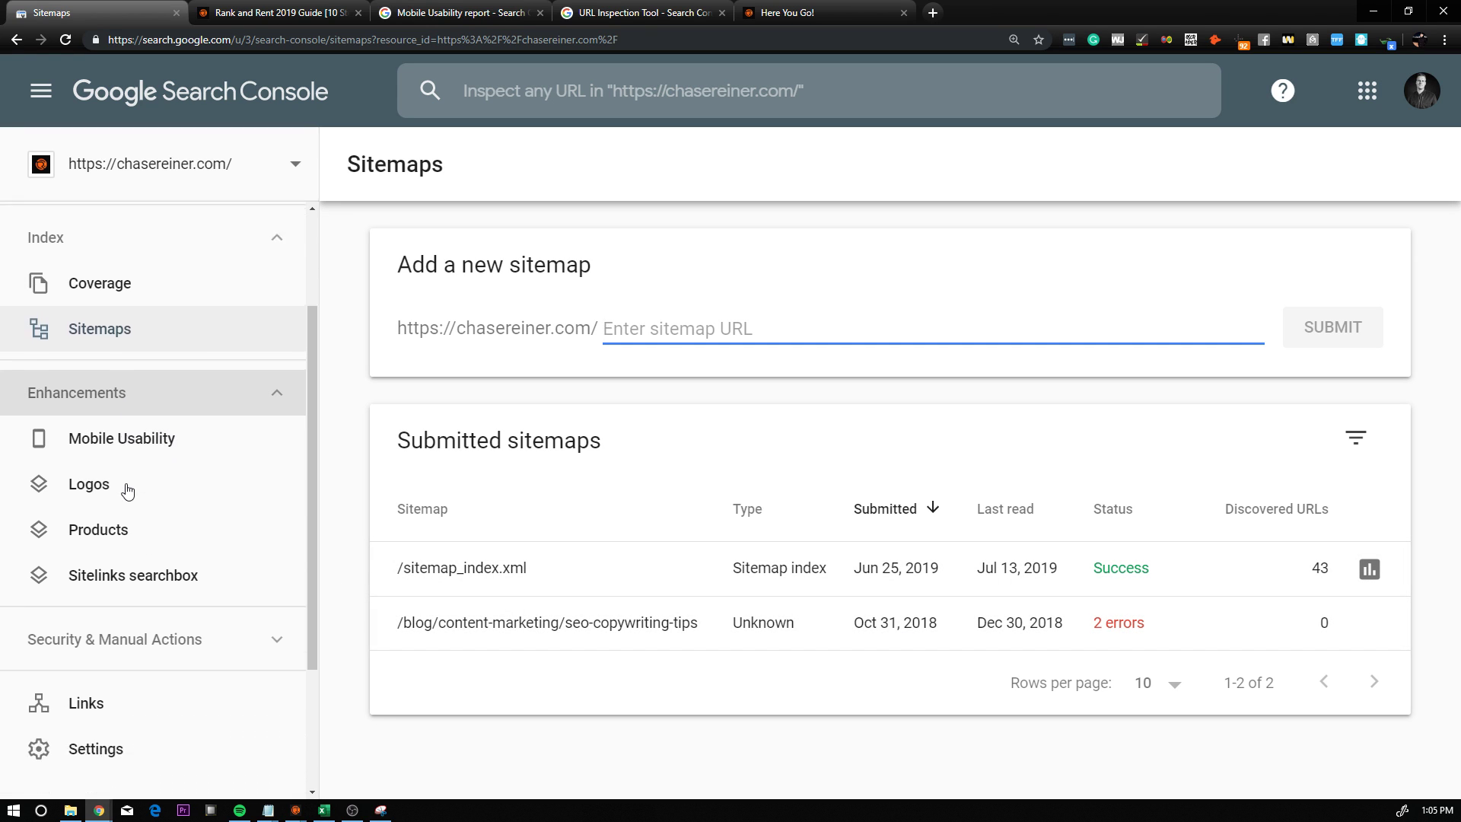
pyautogui.click(128, 456)
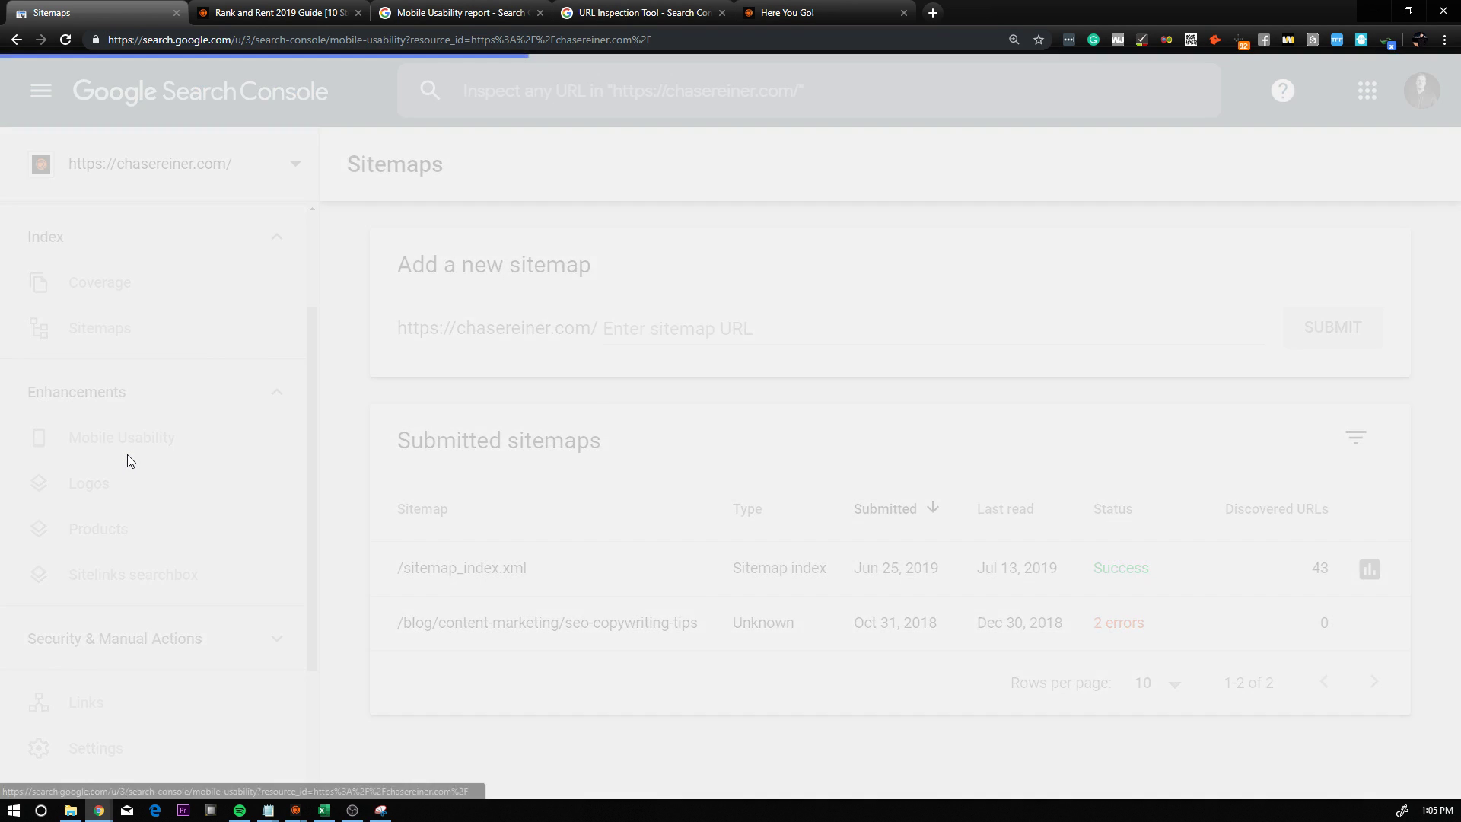
pyautogui.scroll(-2, 578, 552)
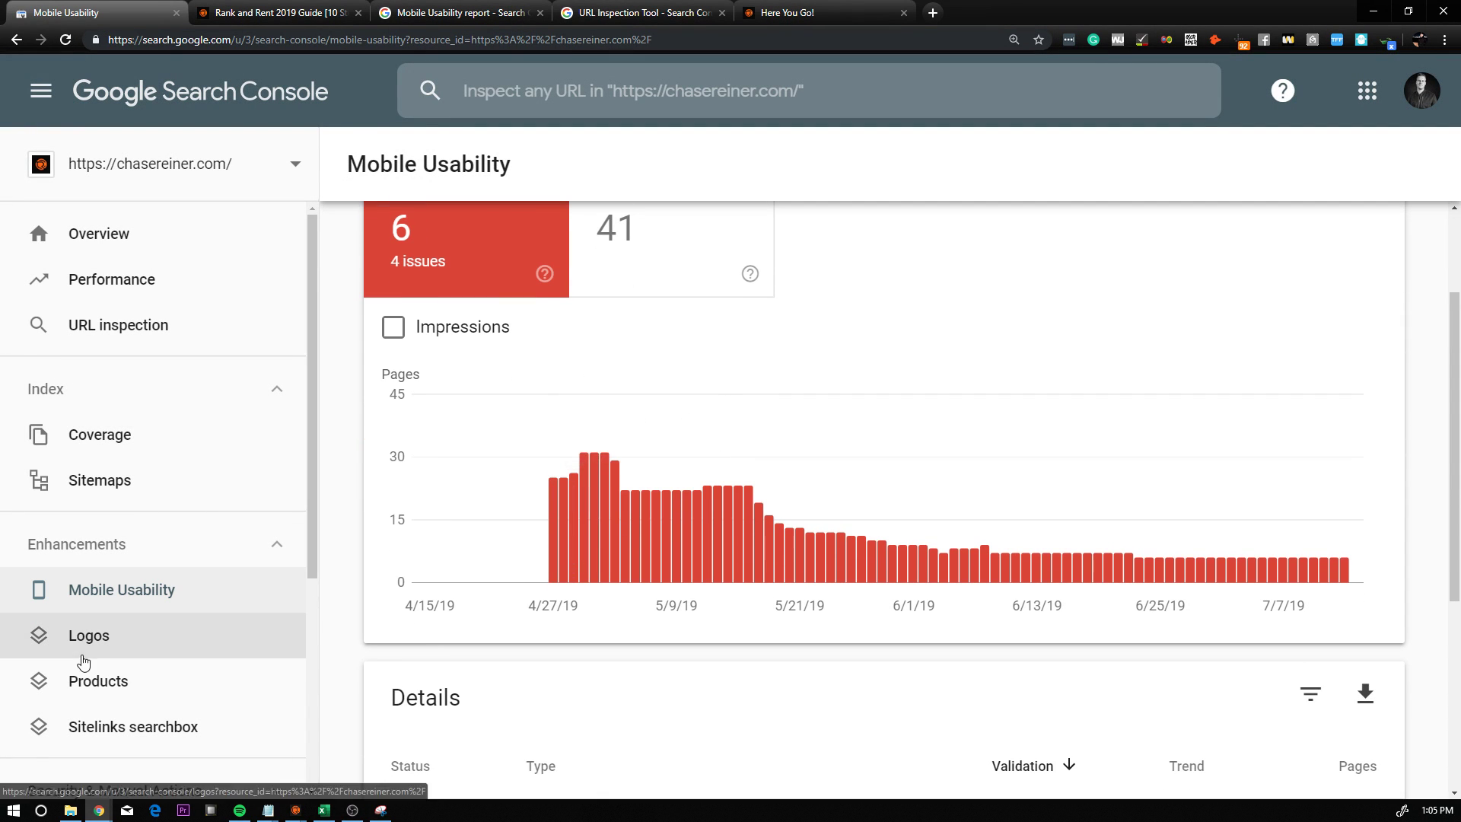
pyautogui.scroll(-4, 548, 630)
pyautogui.scroll(-1, 228, 590)
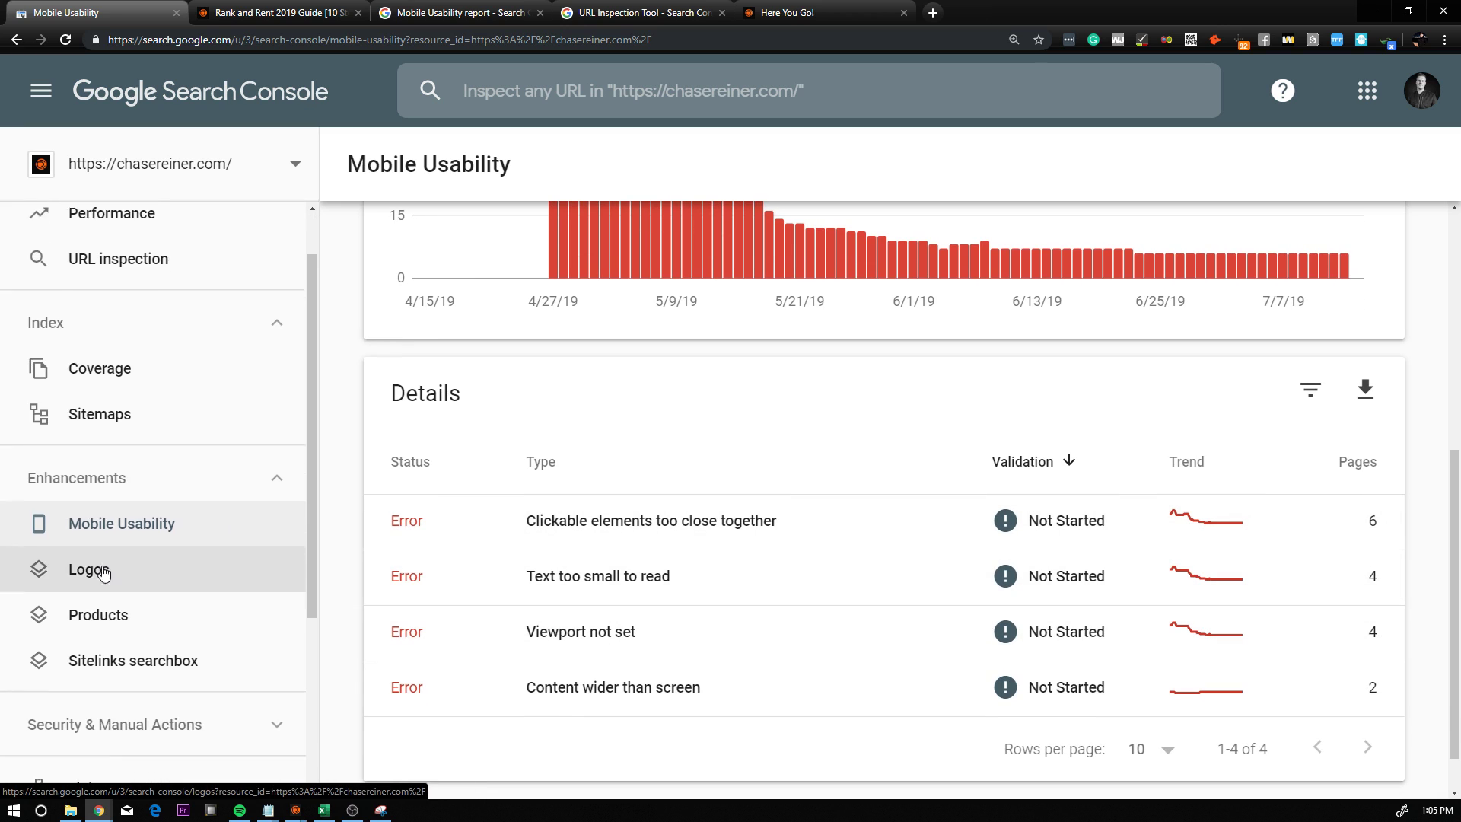
# Review the Logos and Products enhancement reports, including the chart and details of each
pyautogui.click(122, 562)
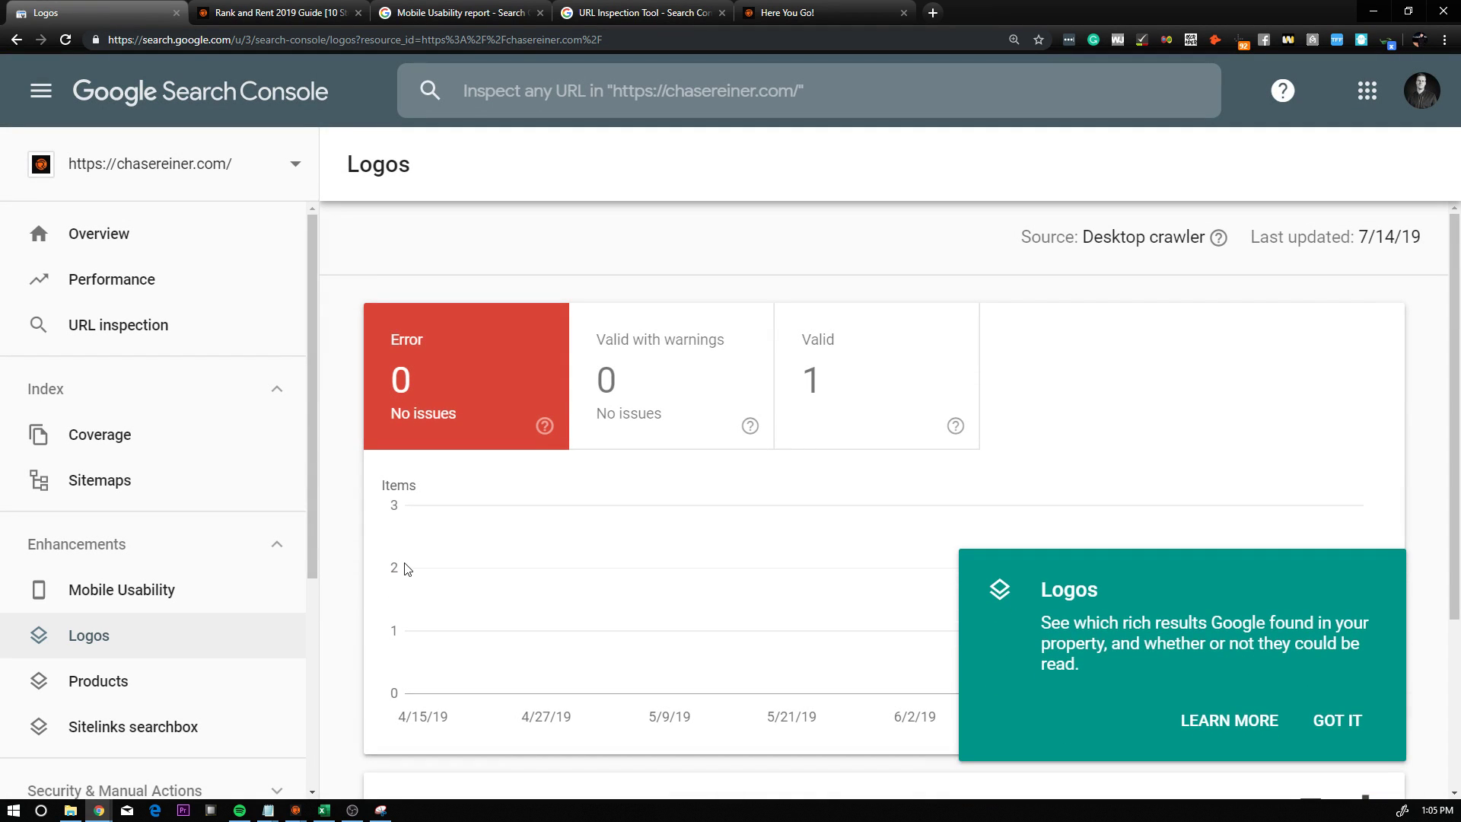
pyautogui.scroll(-3, 405, 567)
pyautogui.scroll(-2, 163, 578)
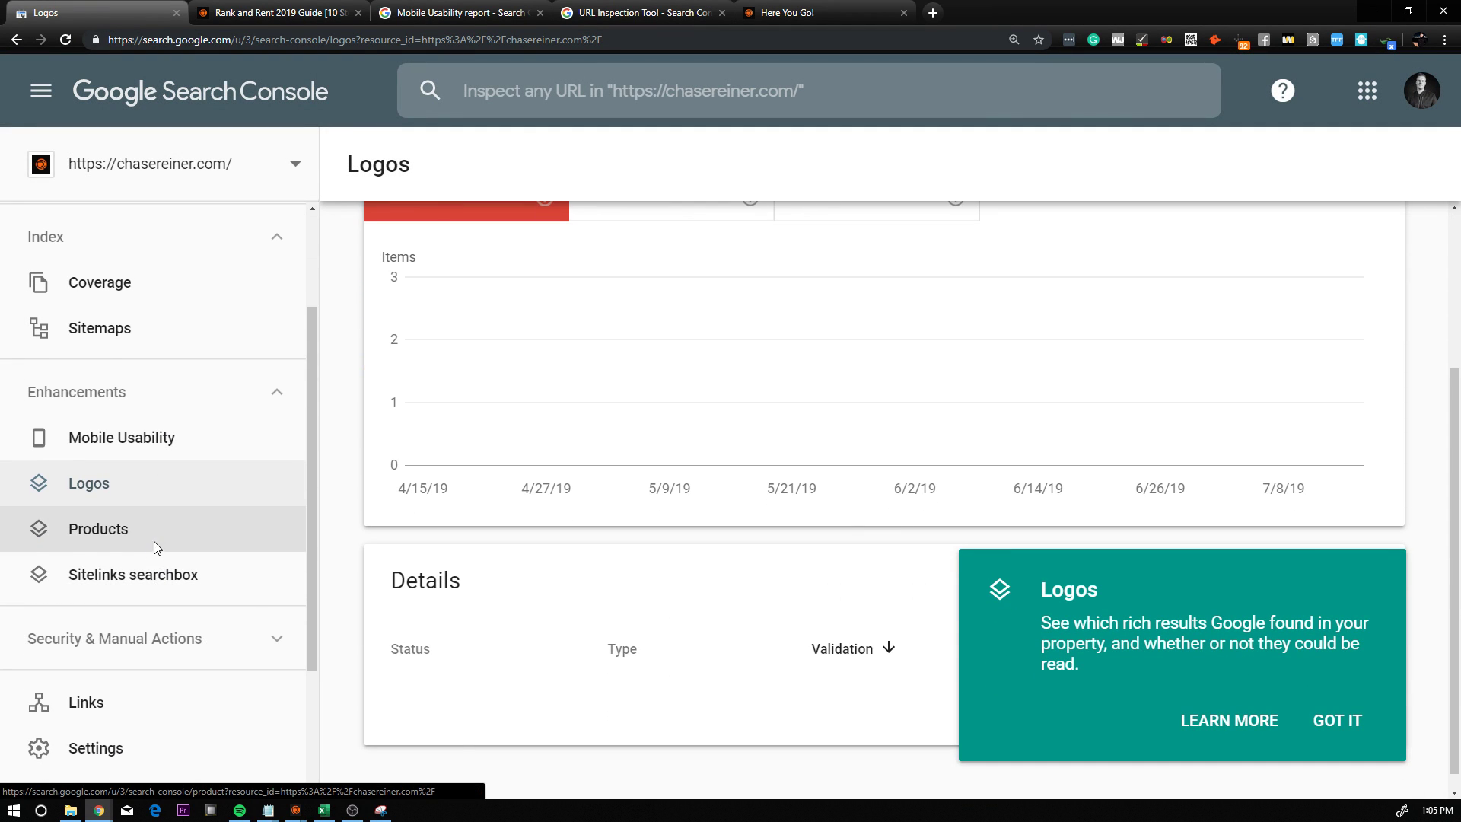
pyautogui.click(153, 542)
pyautogui.scroll(-2, 419, 598)
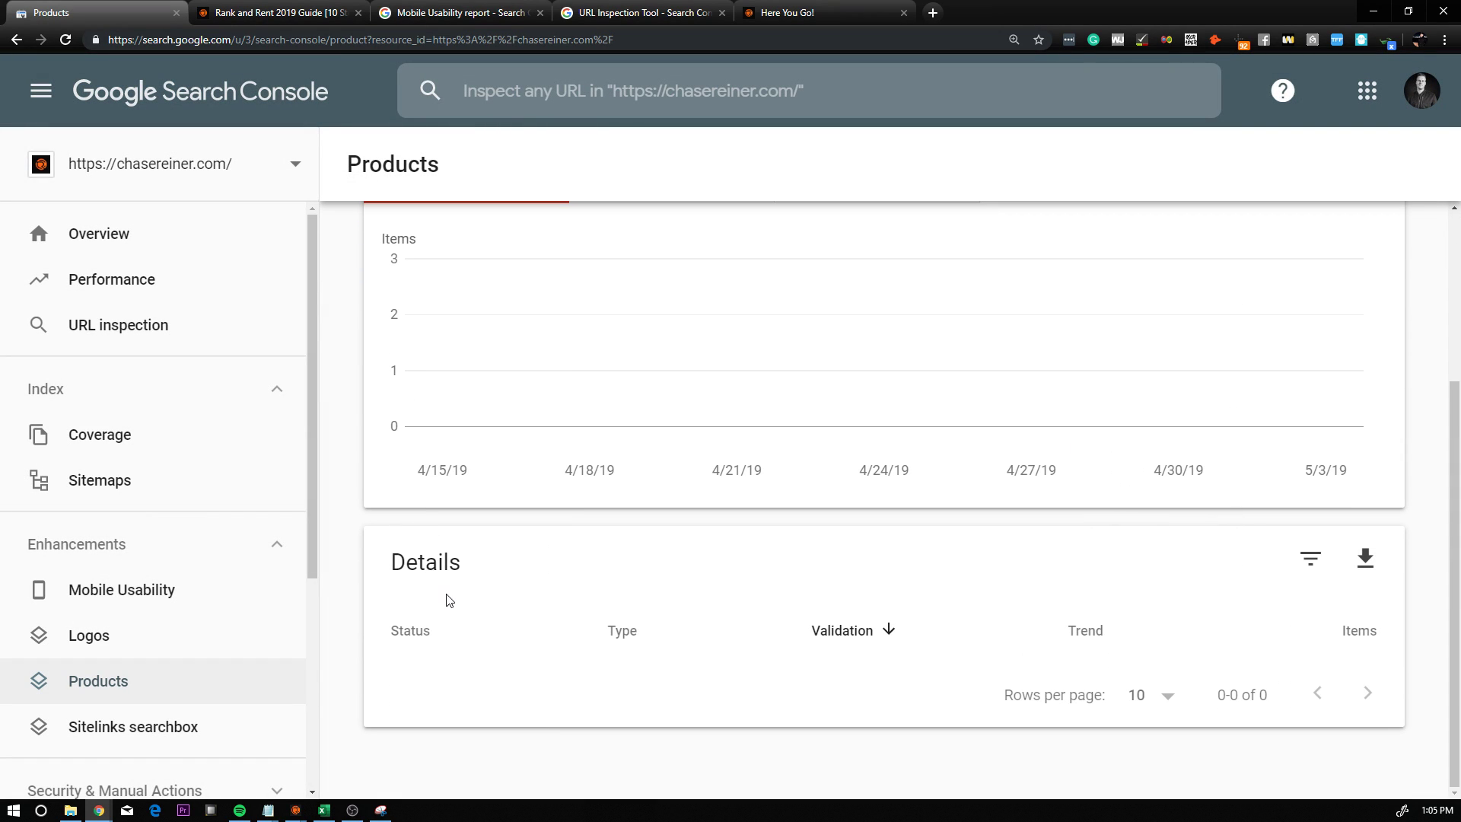
pyautogui.scroll(-1, 137, 695)
pyautogui.scroll(-1, 138, 697)
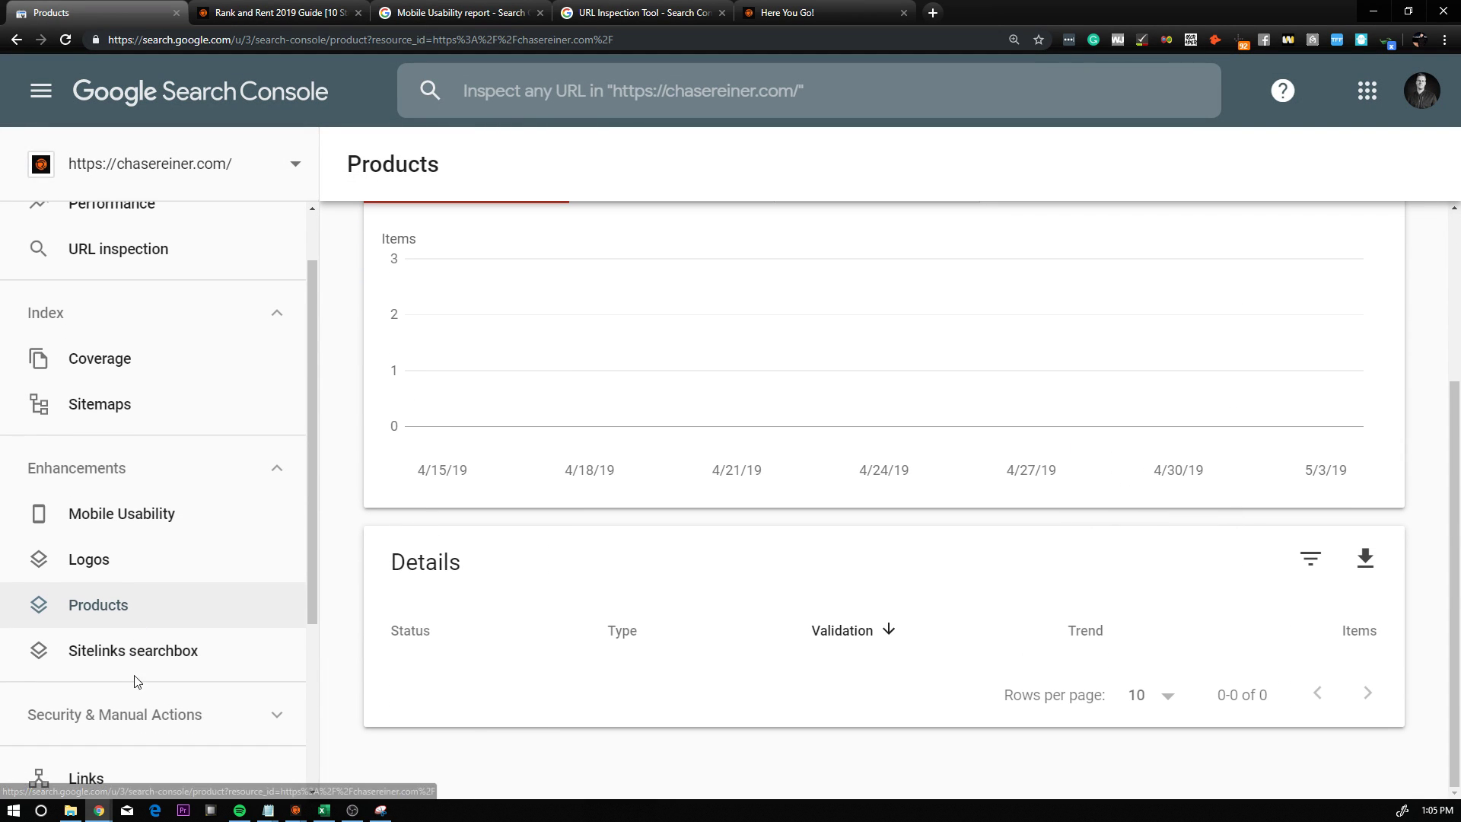
# Open the Sitelinks searchbox report, look over its chart and details, and dismiss the introduction
pyautogui.click(143, 659)
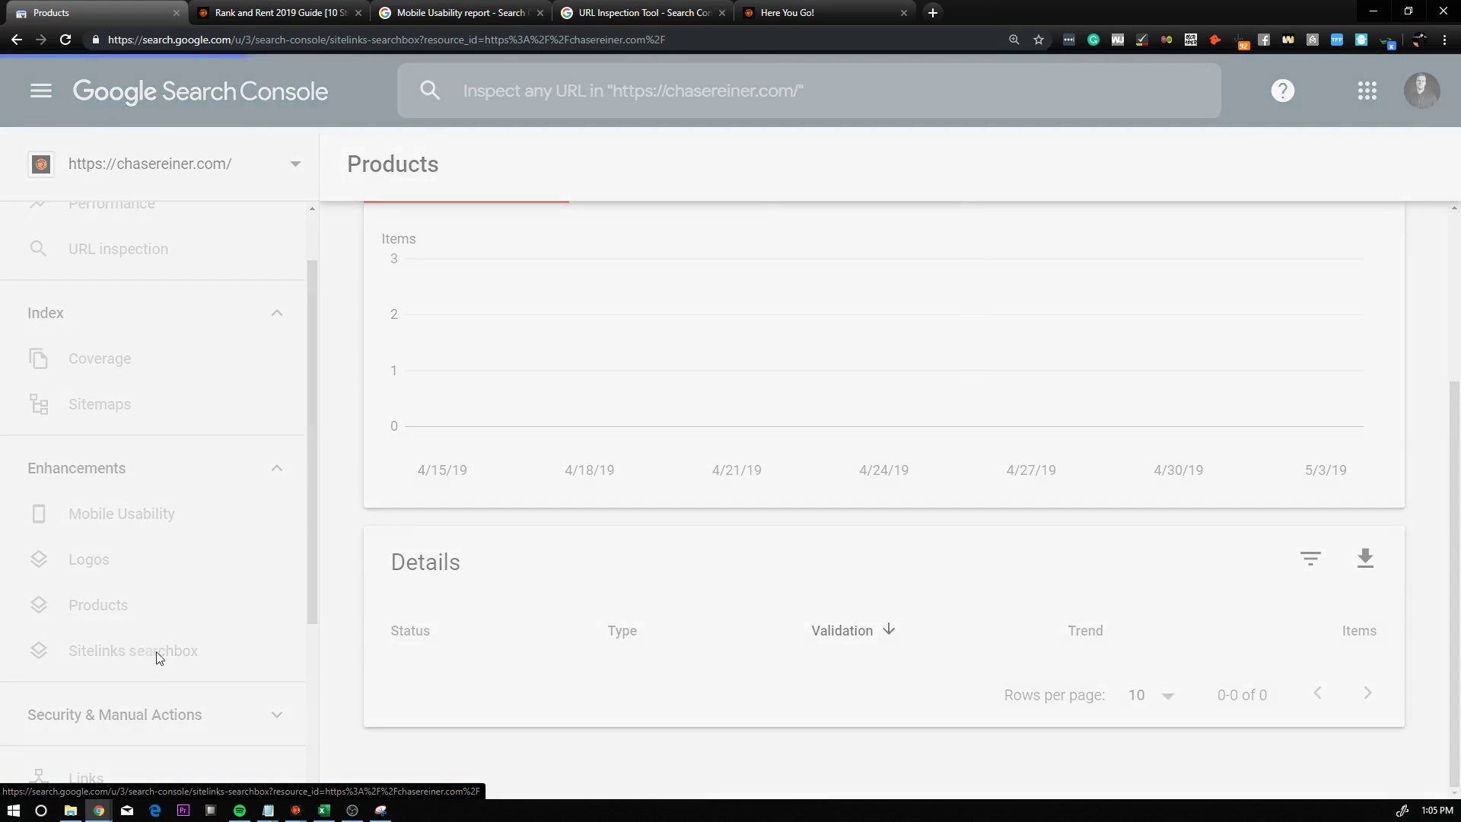
pyautogui.scroll(-2, 555, 626)
pyautogui.scroll(-1, 555, 626)
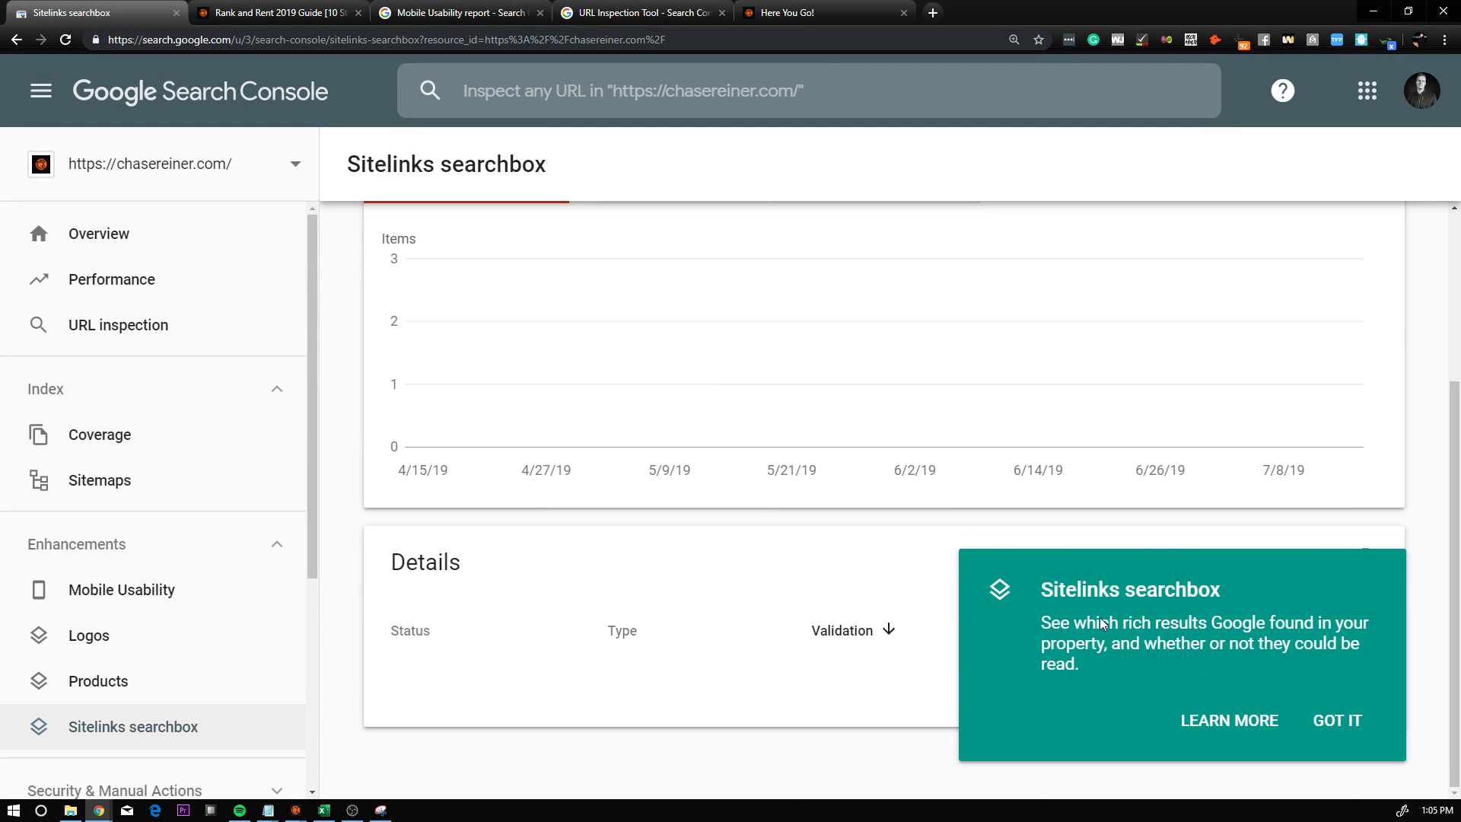
pyautogui.click(1338, 711)
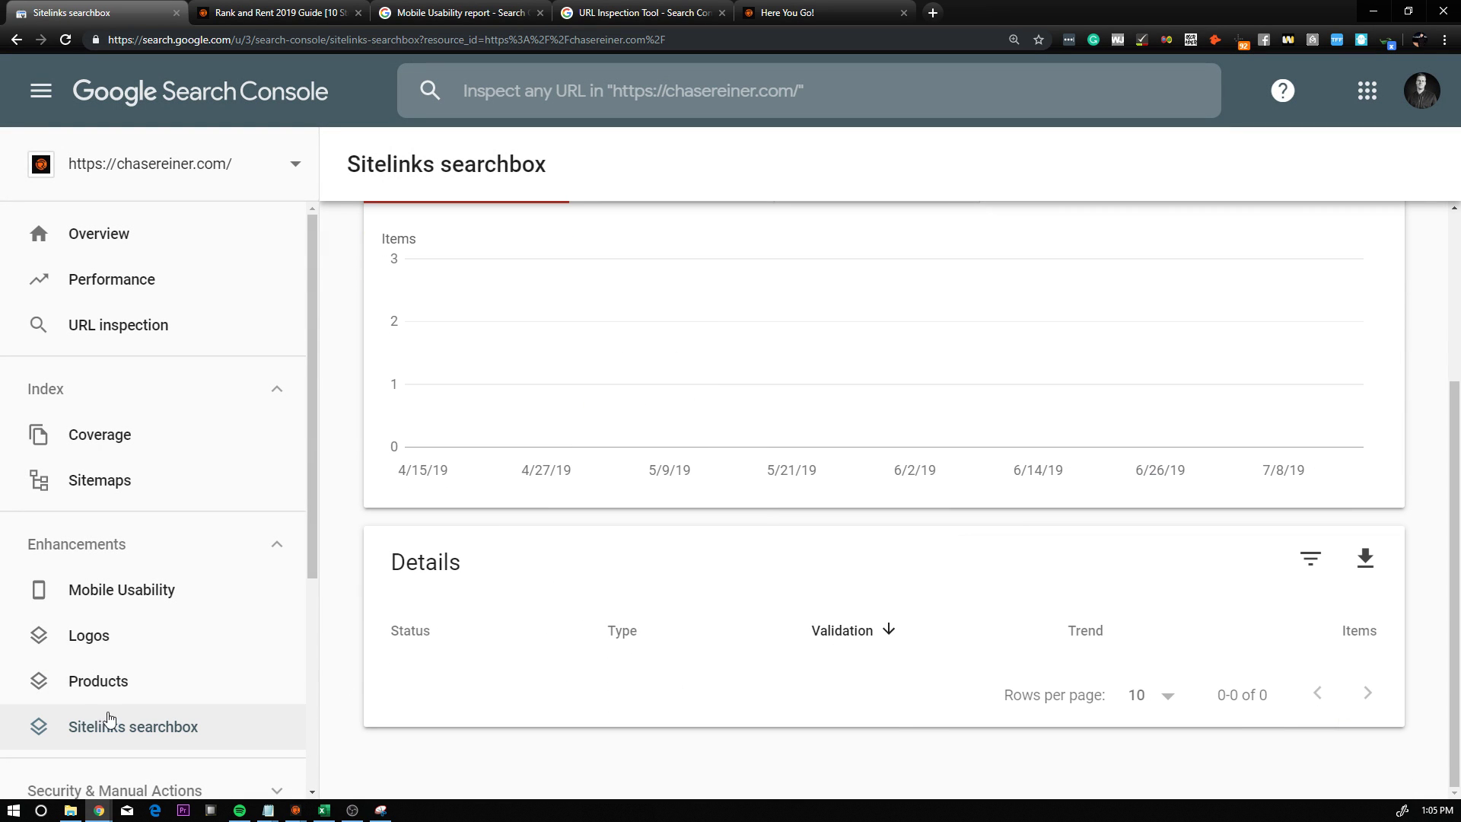
# Expand Security & Manual Actions and check the property's Manual actions and Security issues reports
pyautogui.scroll(-3, 106, 715)
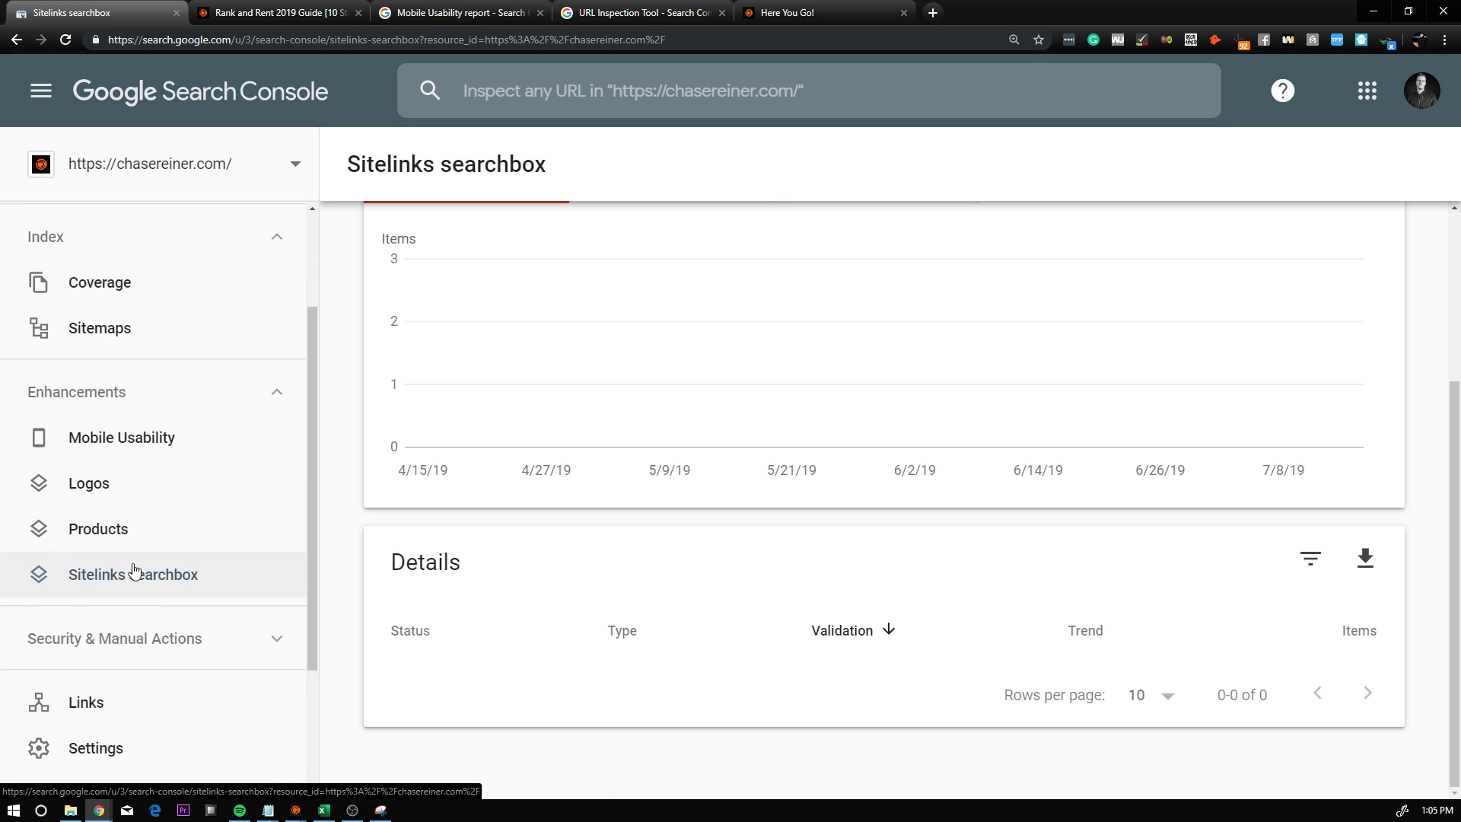
pyautogui.scroll(-2, 133, 571)
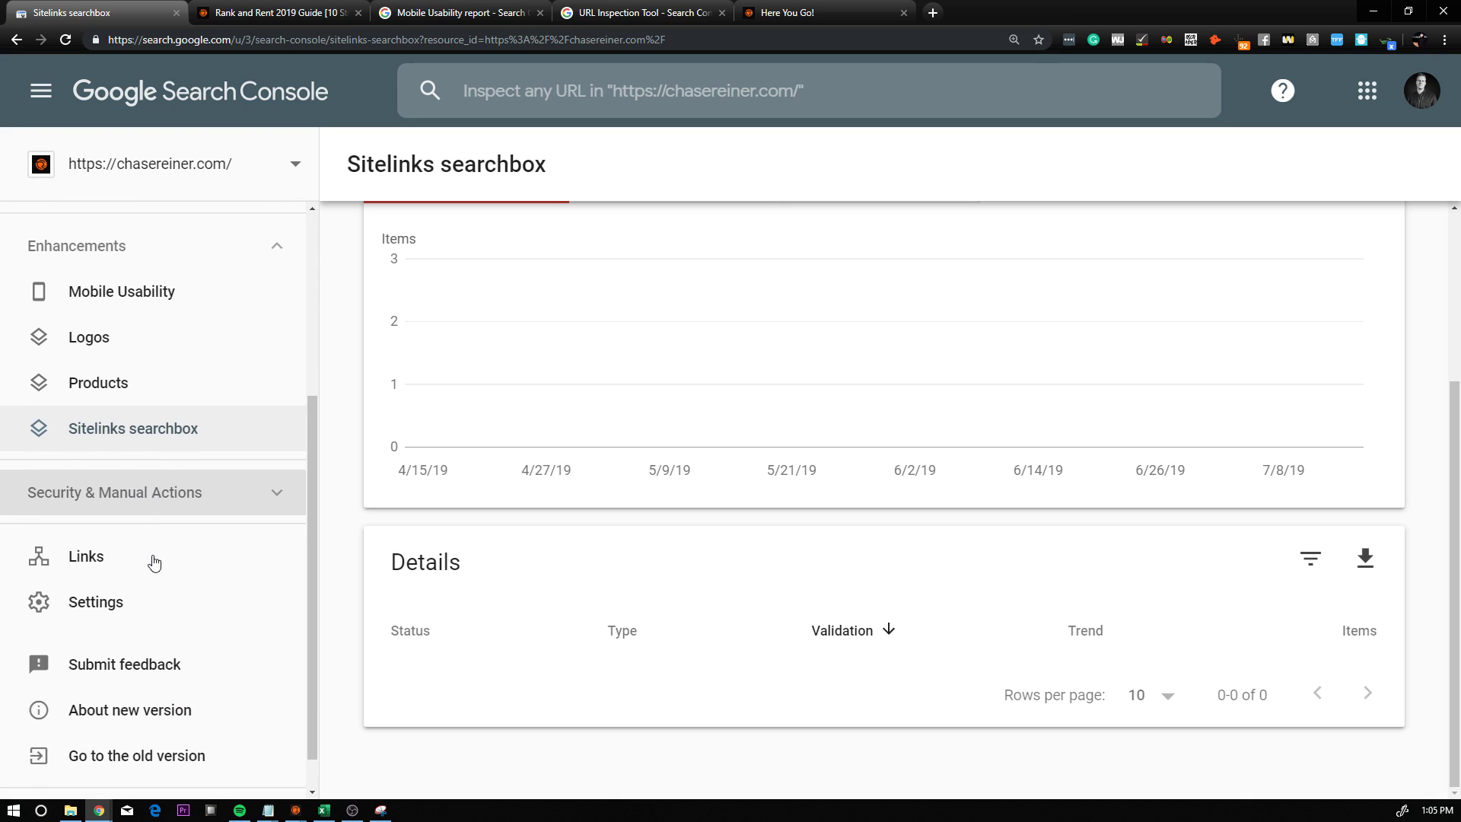
pyautogui.click(162, 505)
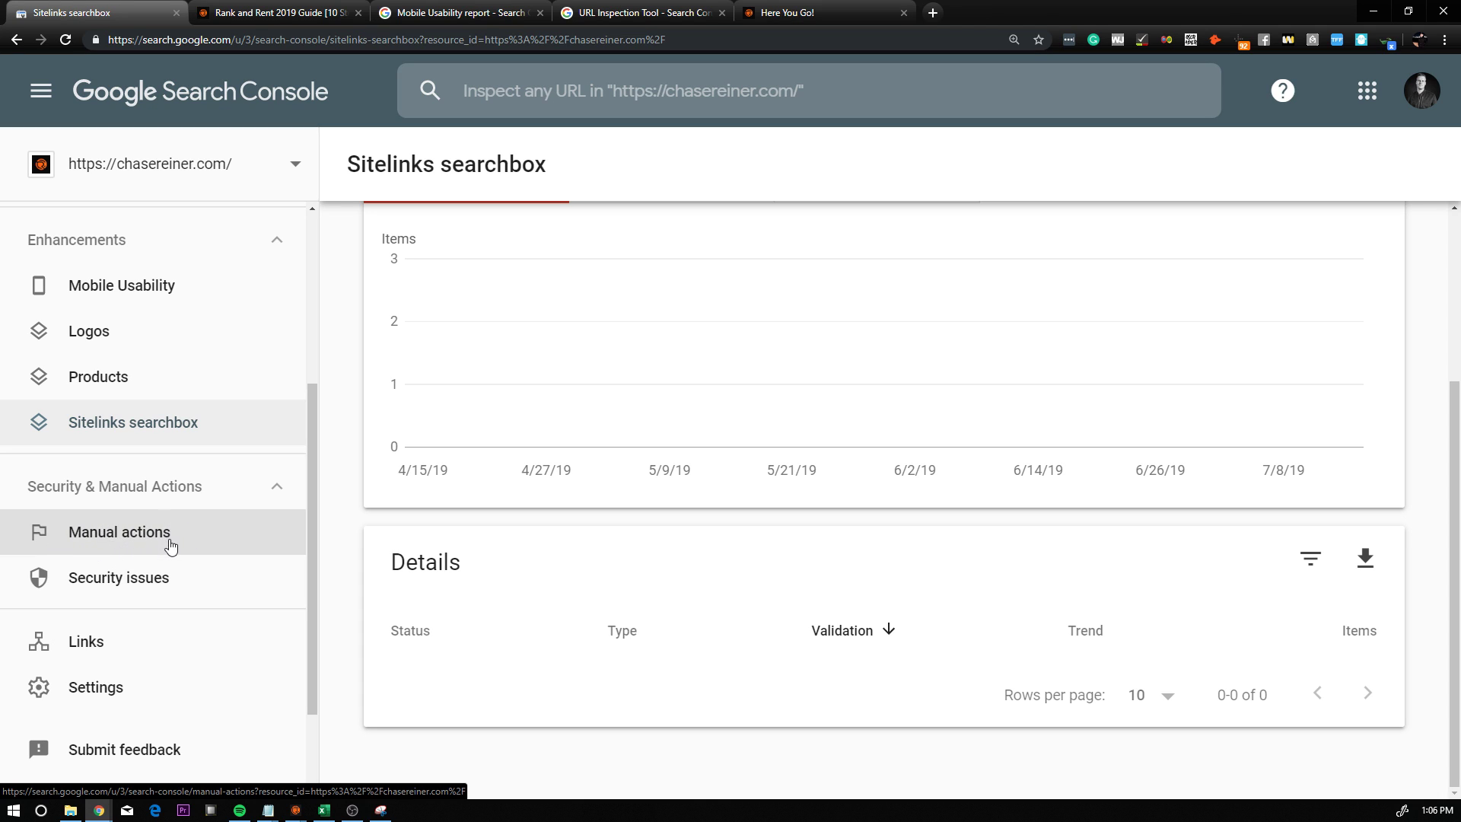
pyautogui.click(105, 549)
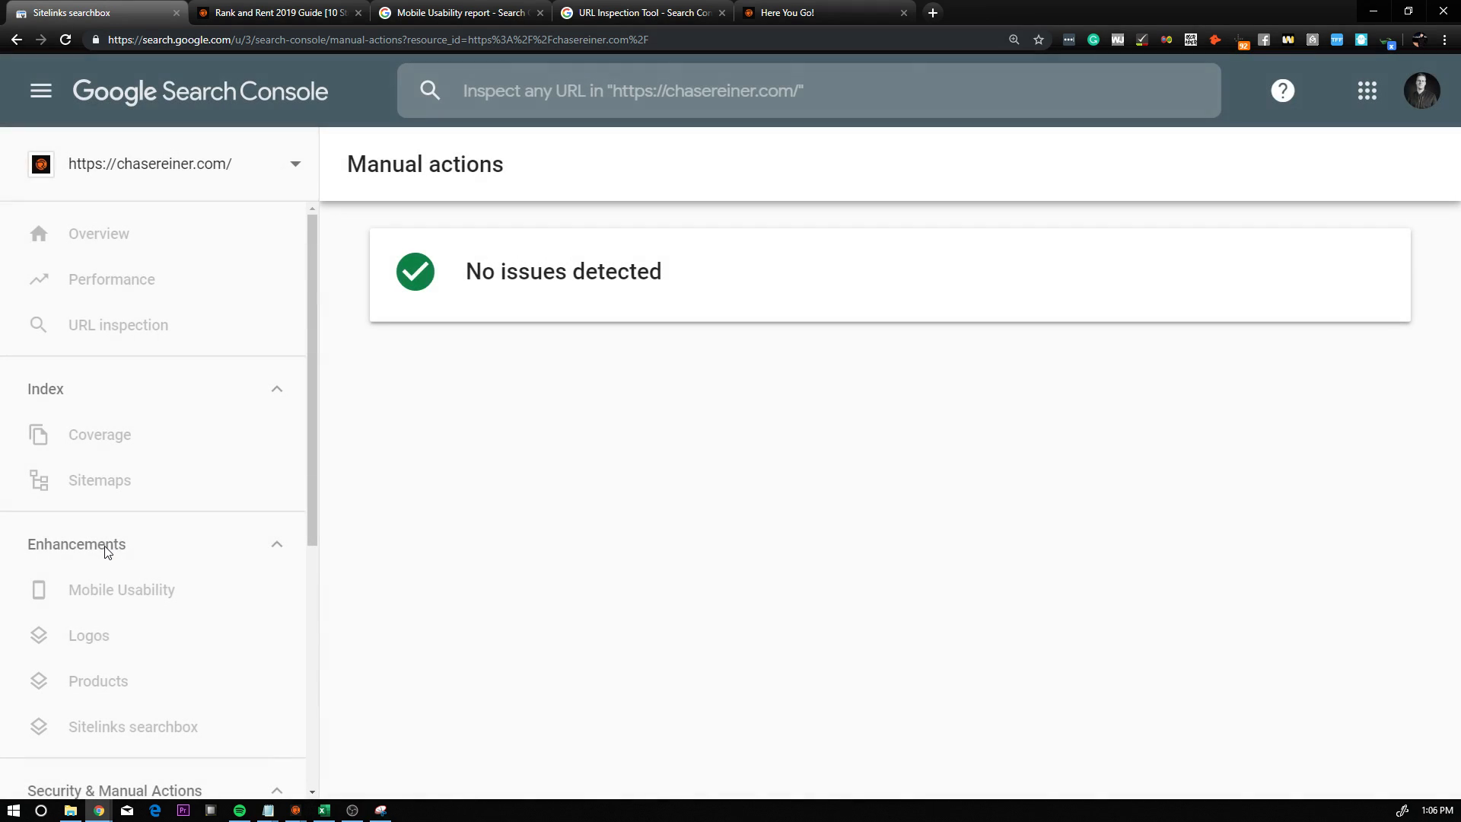
pyautogui.scroll(-3, 152, 518)
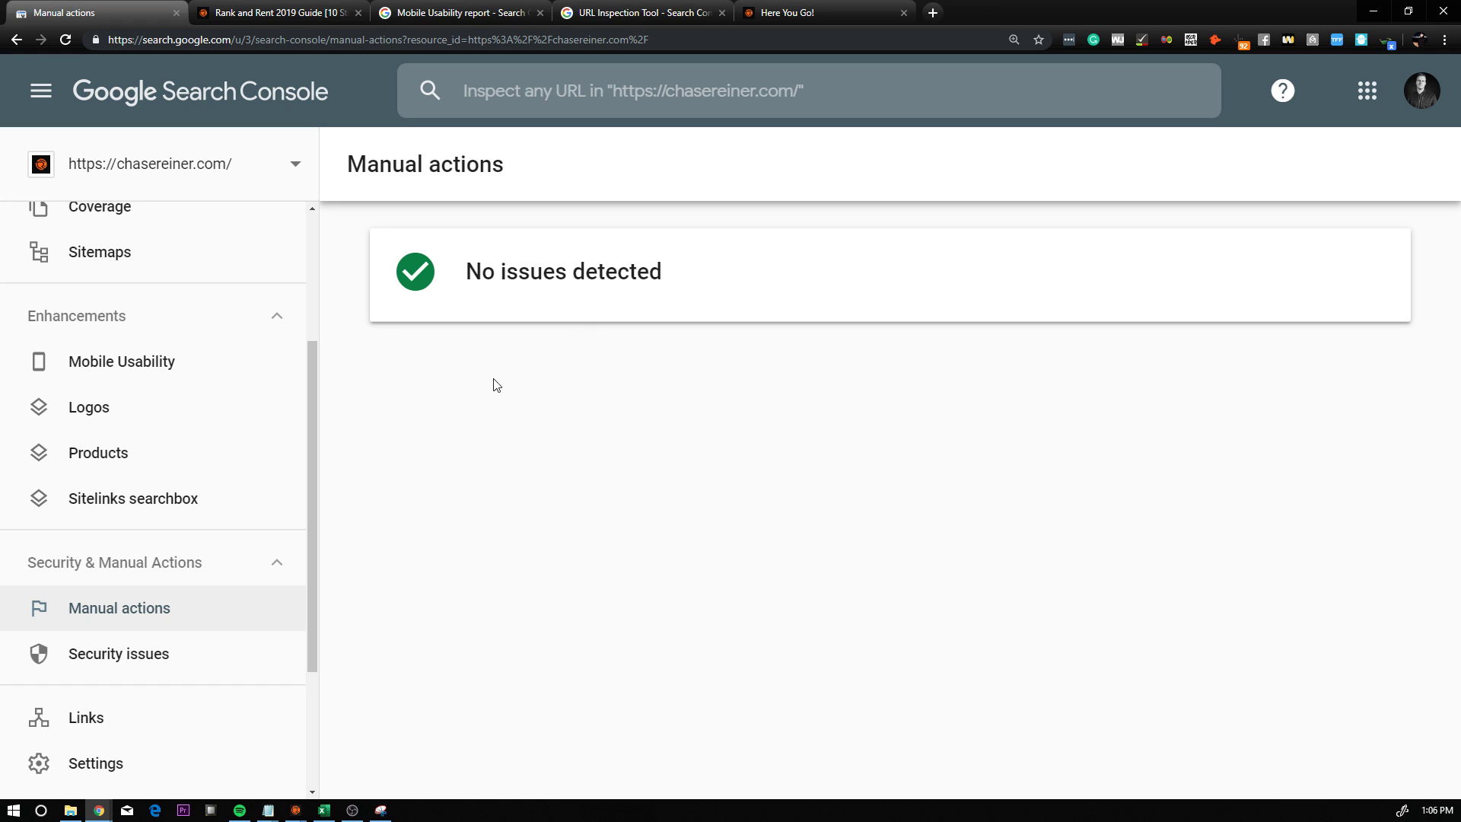
pyautogui.moveTo(466, 271); pyautogui.dragTo(664, 275)
pyautogui.click(678, 281)
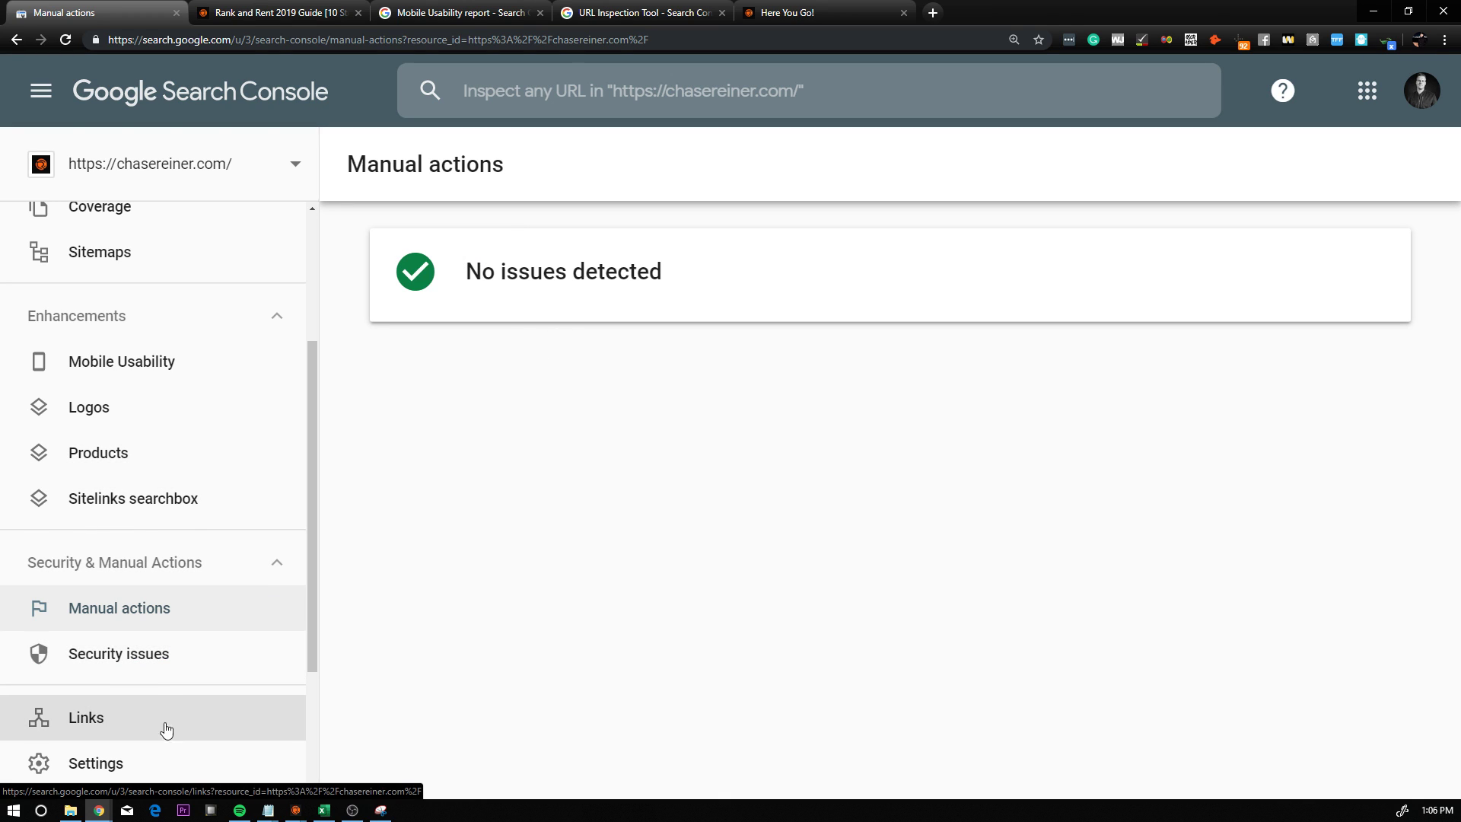
pyautogui.scroll(-1, 139, 673)
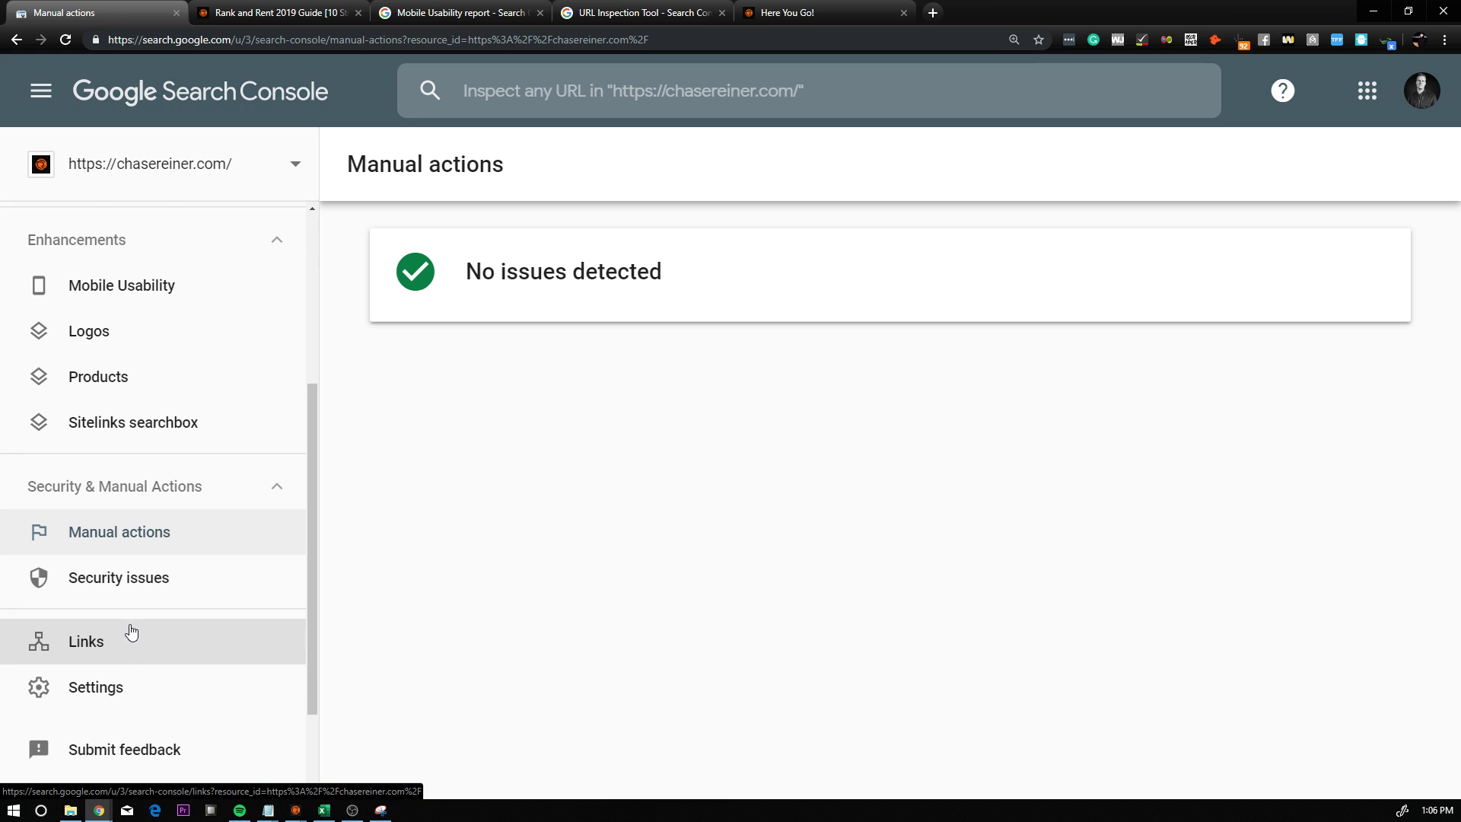
pyautogui.click(130, 596)
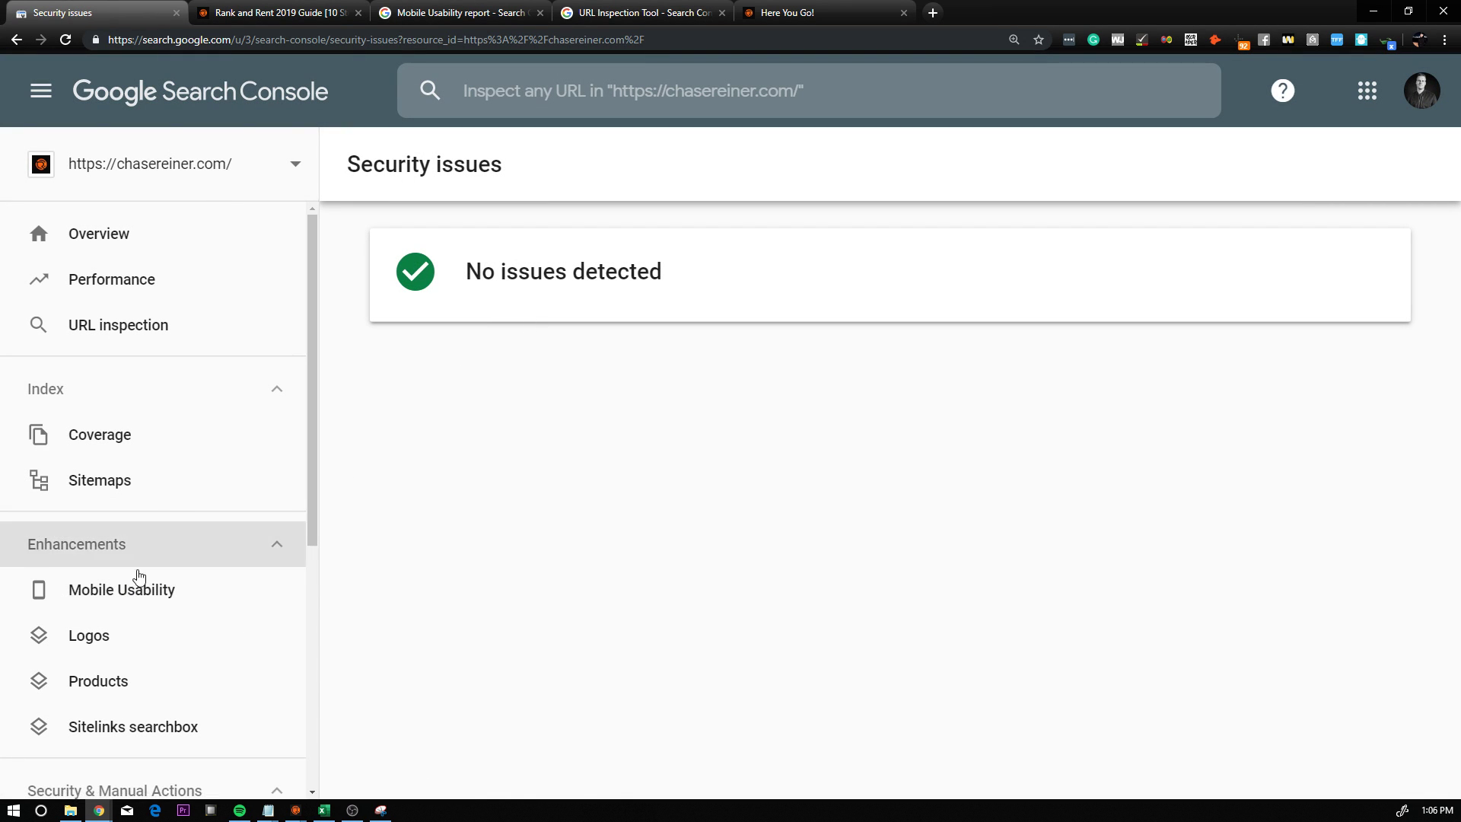
# Open the Links report and review the top linked pages, top linking sites and top linking text
pyautogui.scroll(-3, 141, 637)
pyautogui.scroll(-2, 140, 637)
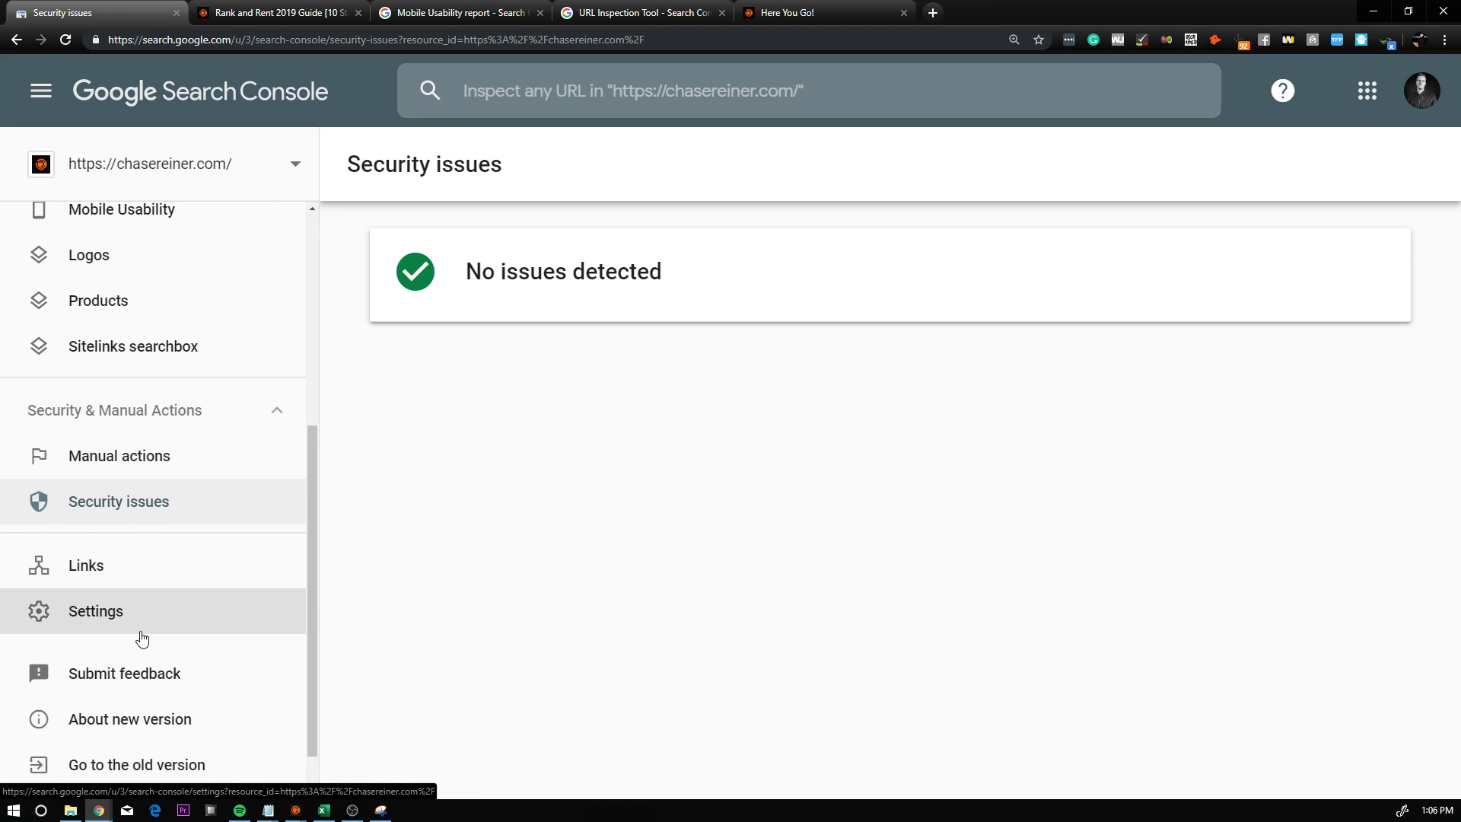
pyautogui.click(124, 575)
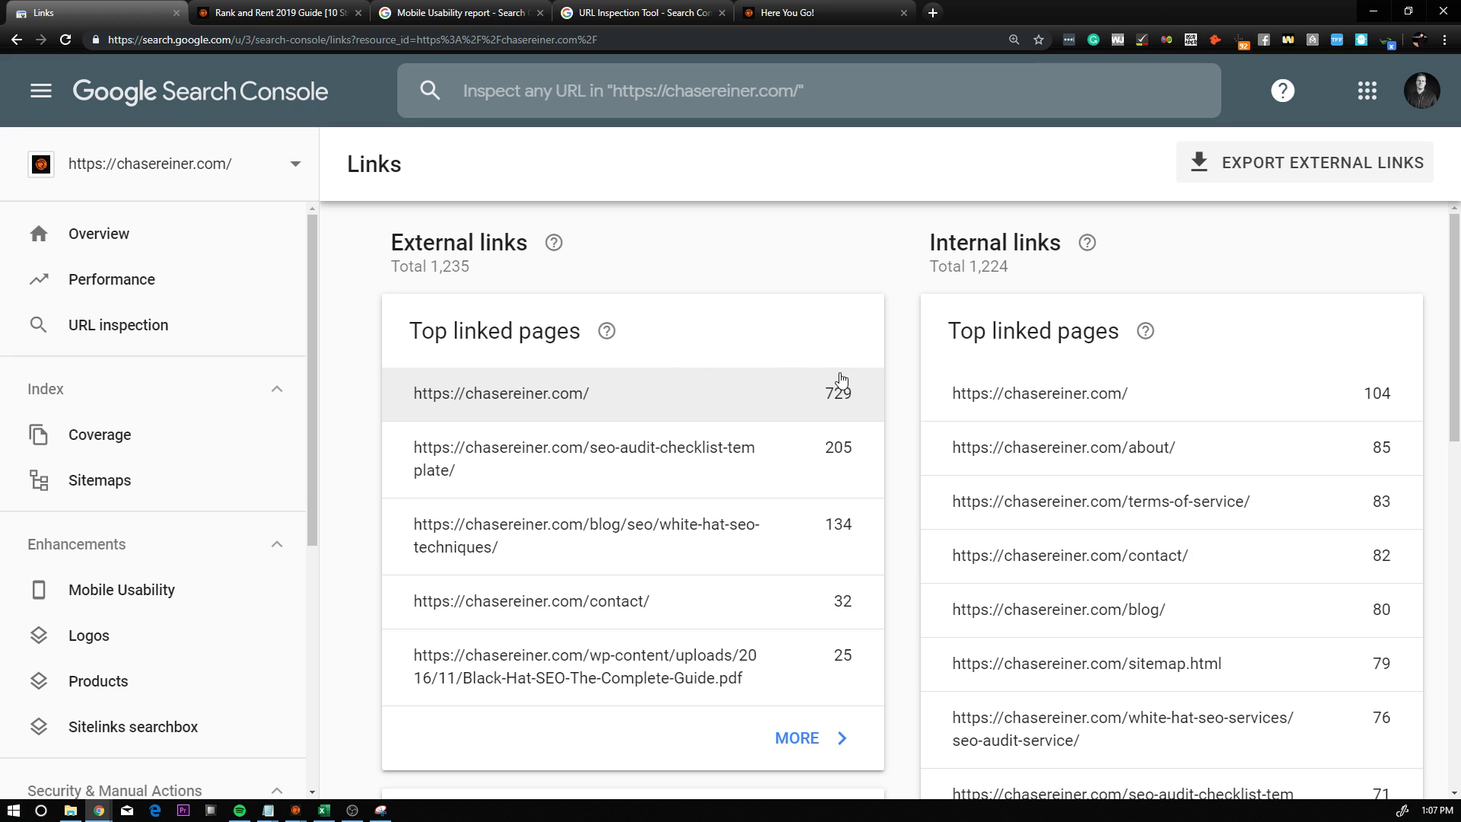
pyautogui.scroll(-5, 845, 379)
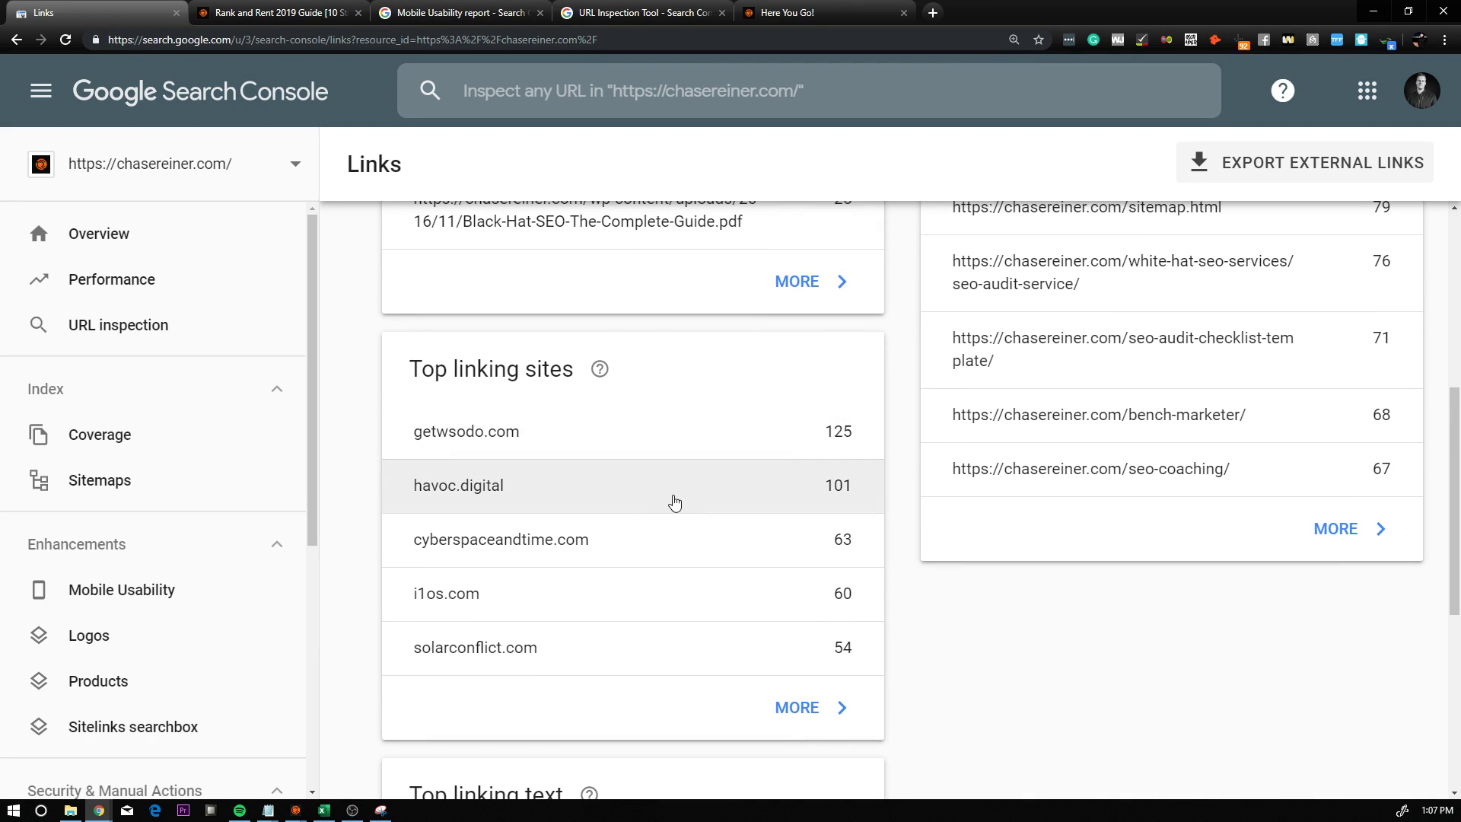
pyautogui.scroll(-3, 697, 499)
pyautogui.scroll(-3, 702, 496)
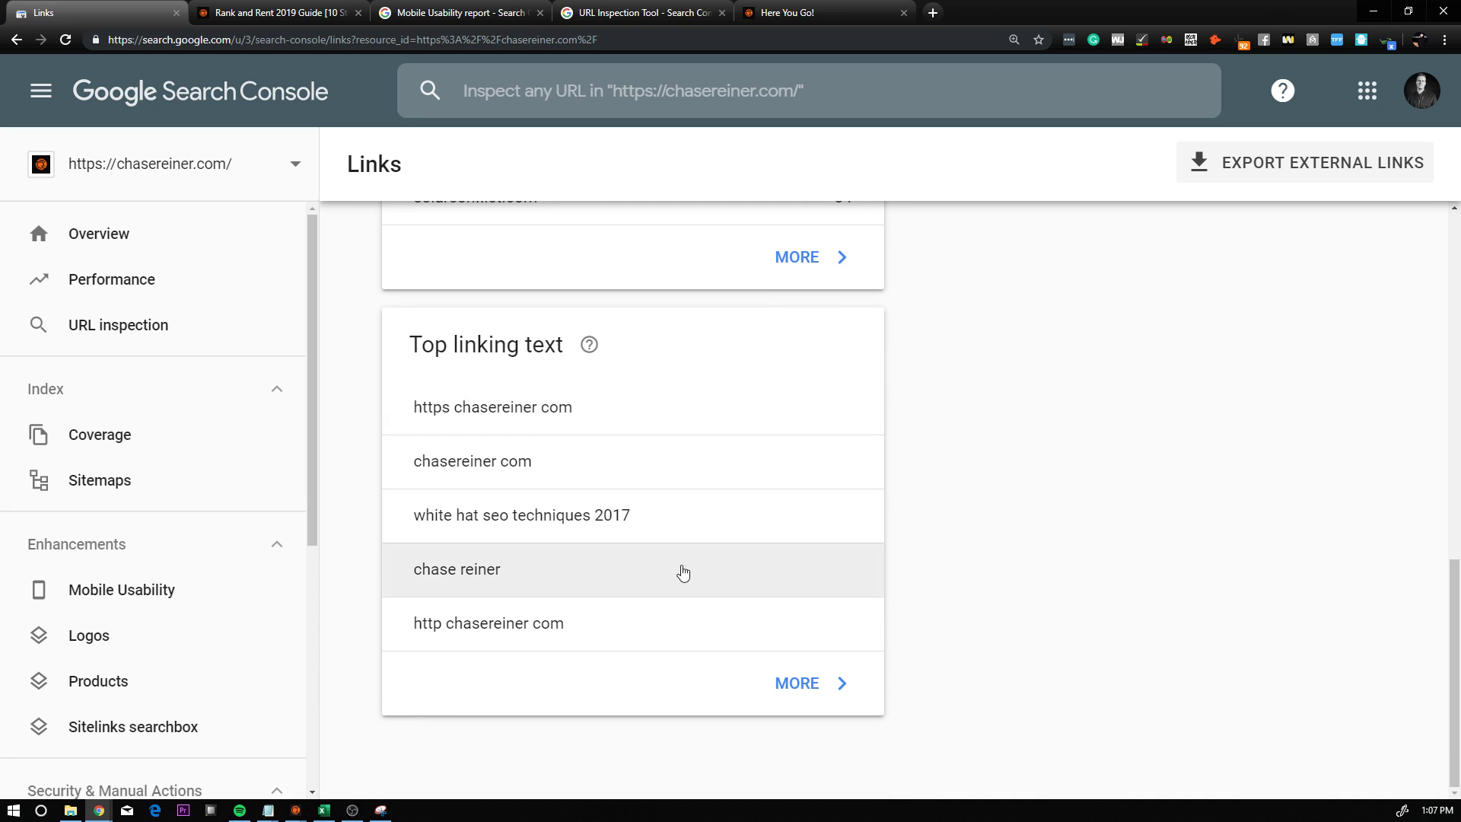
# Open Ownership verification from the property's Settings and review the available verification methods
pyautogui.scroll(-1, 247, 644)
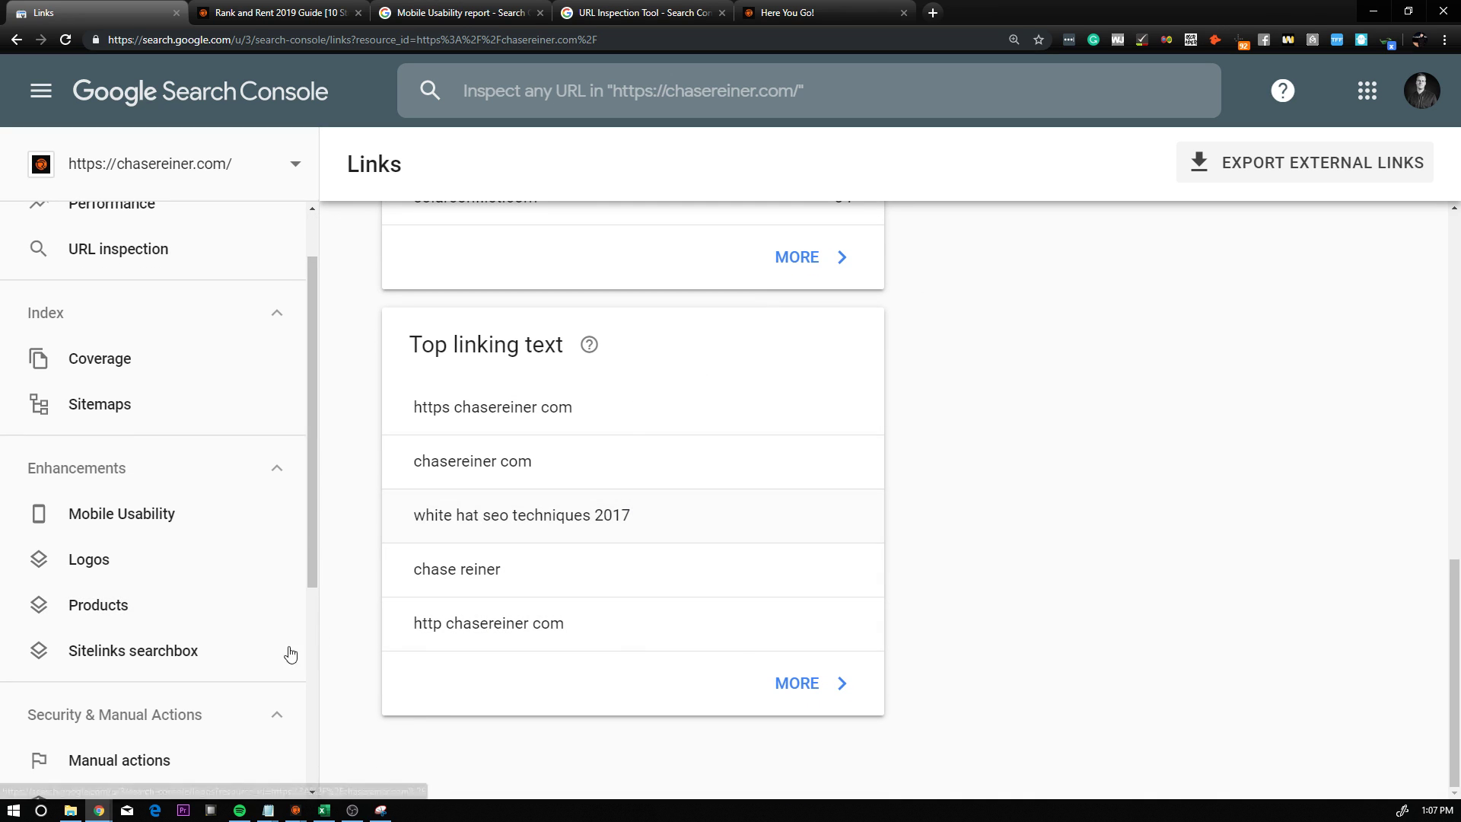
pyautogui.scroll(-4, 169, 591)
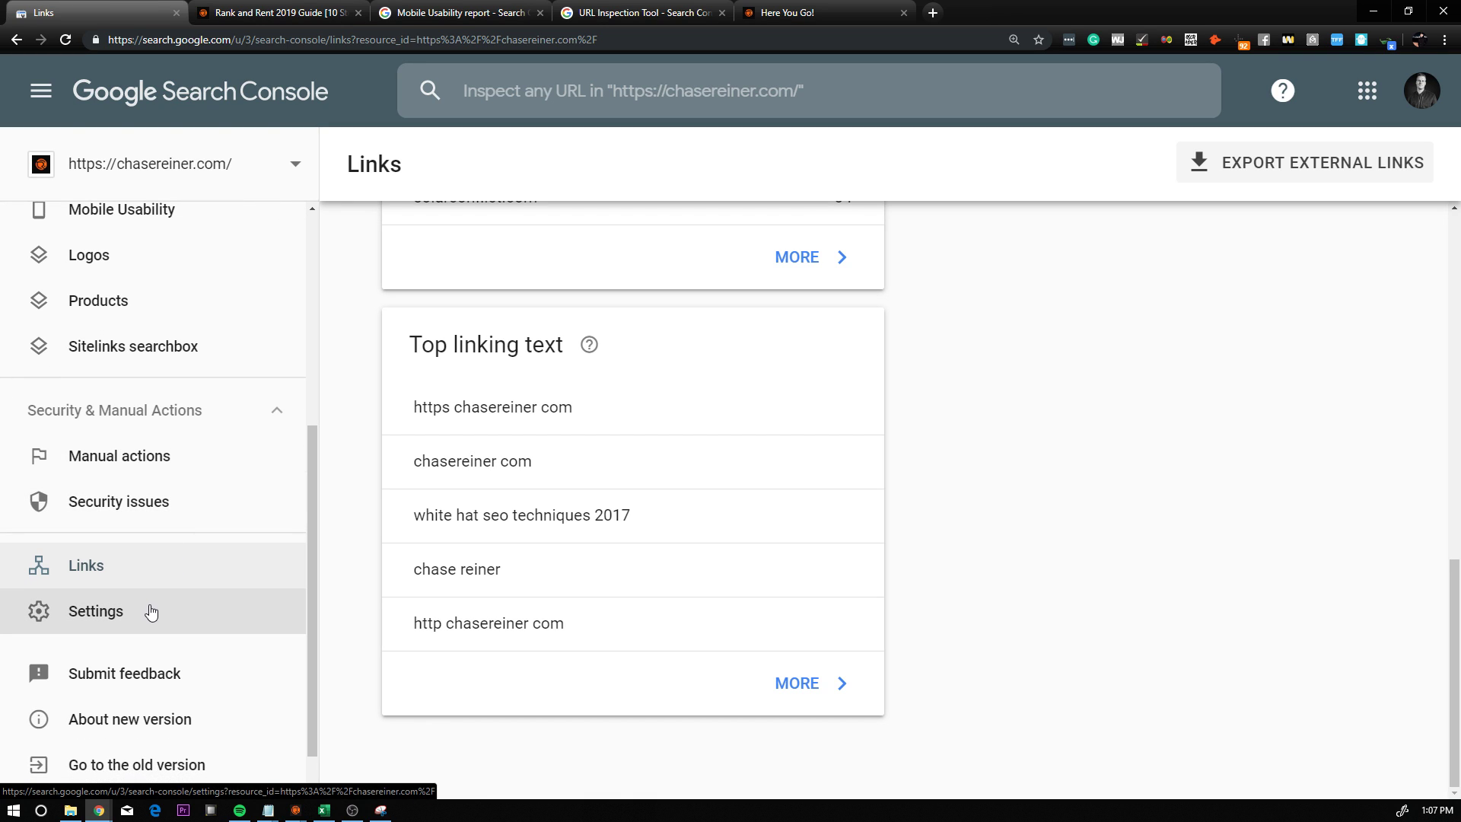
pyautogui.click(152, 613)
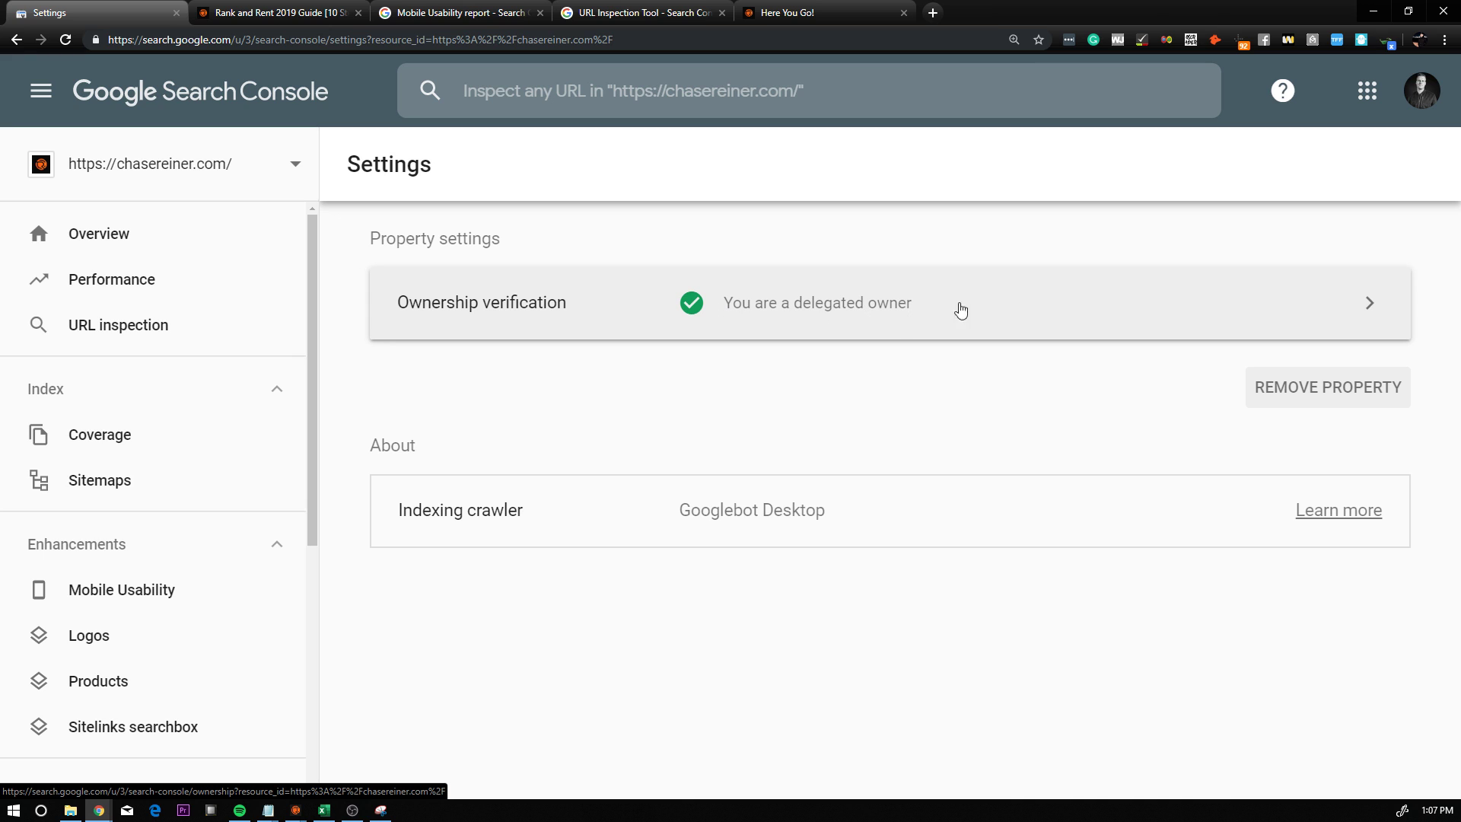
pyautogui.click(933, 316)
pyautogui.scroll(-3, 761, 456)
pyautogui.scroll(3, 1233, 398)
pyautogui.scroll(-3, 1142, 411)
pyautogui.scroll(-3, 646, 496)
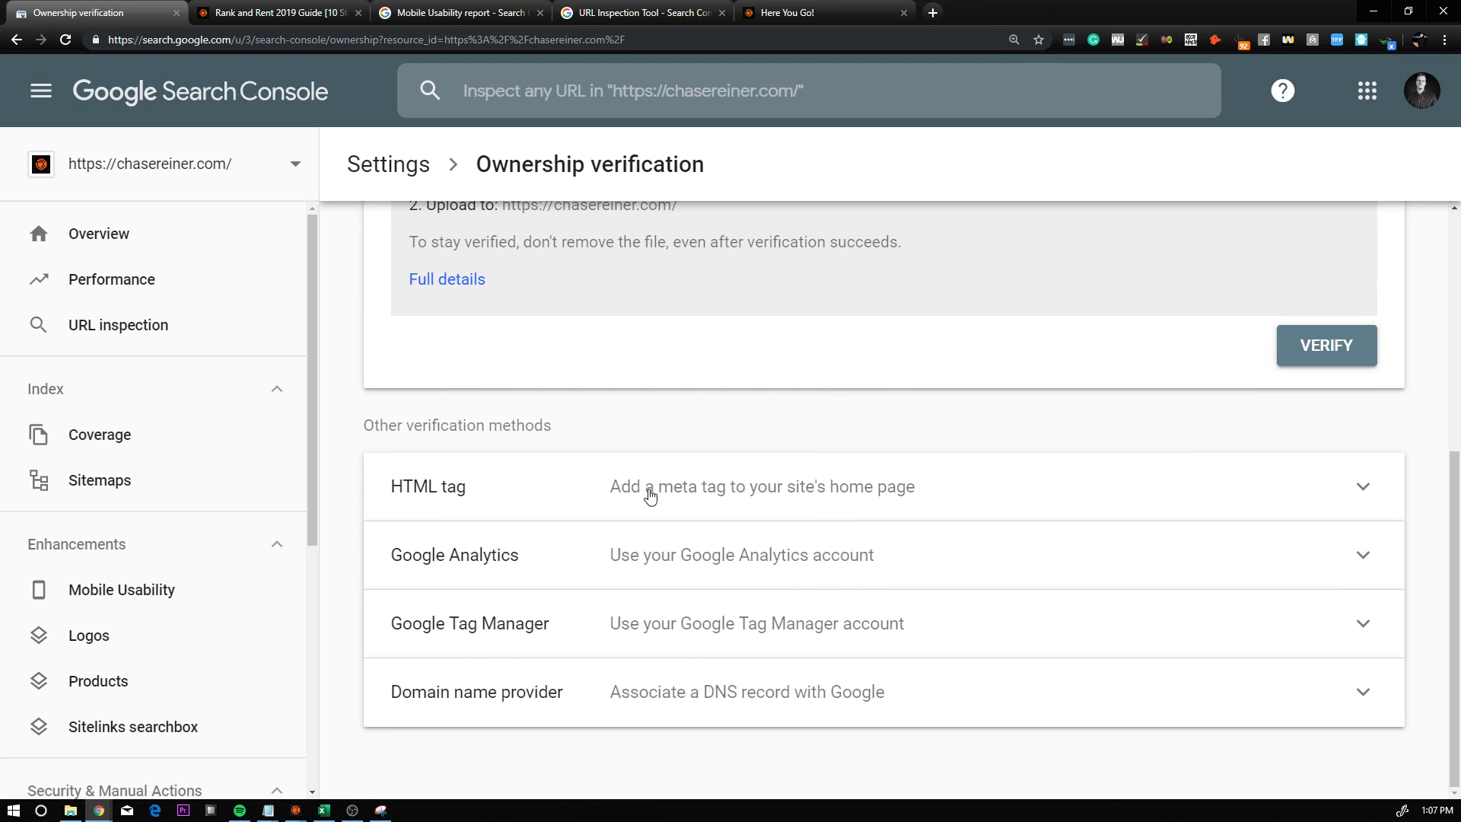
# Return to the property's main Settings page and look over its remaining settings and the last navigation entries
pyautogui.scroll(5, 646, 512)
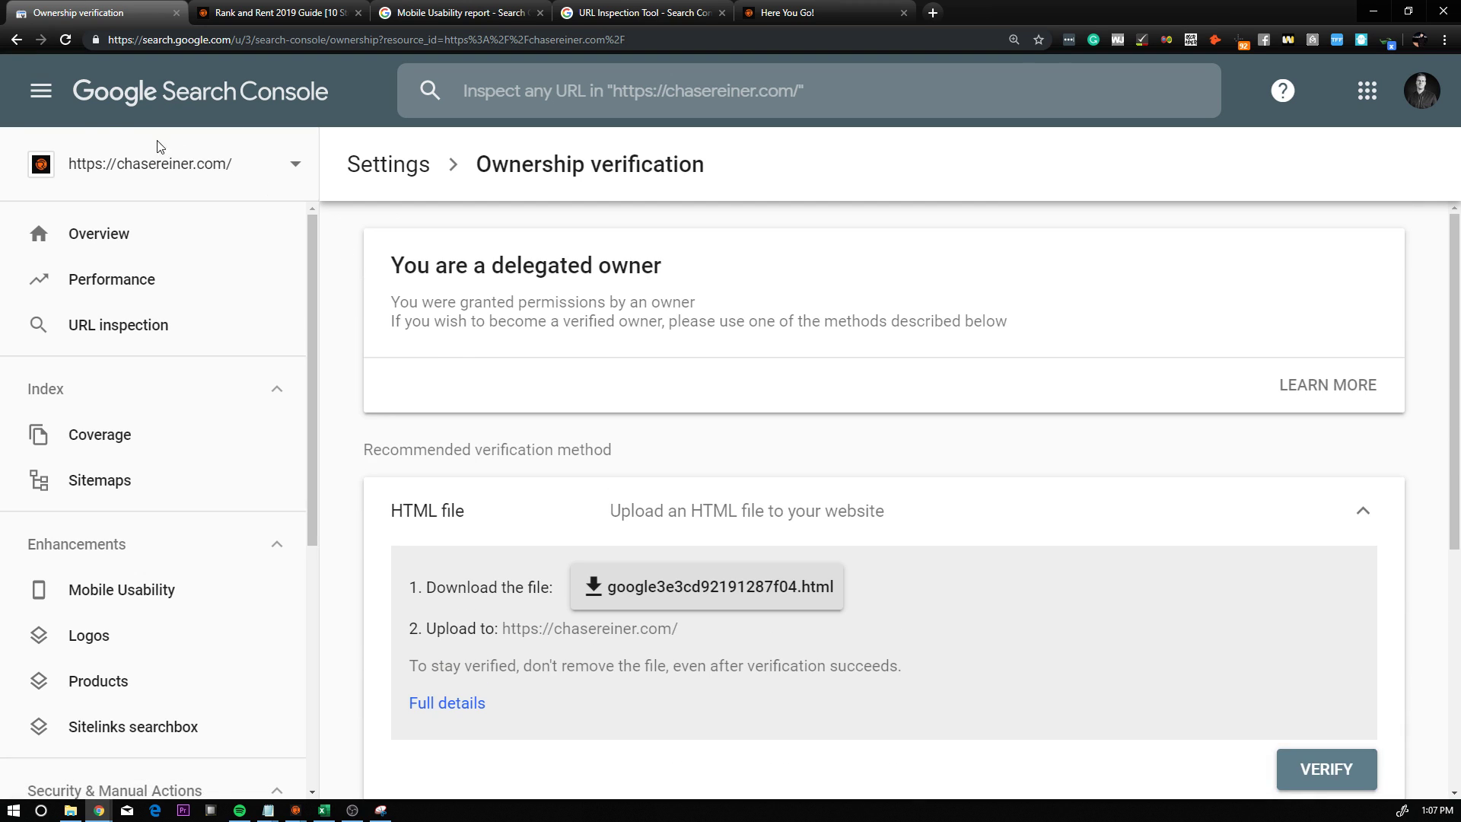
pyautogui.click(15, 40)
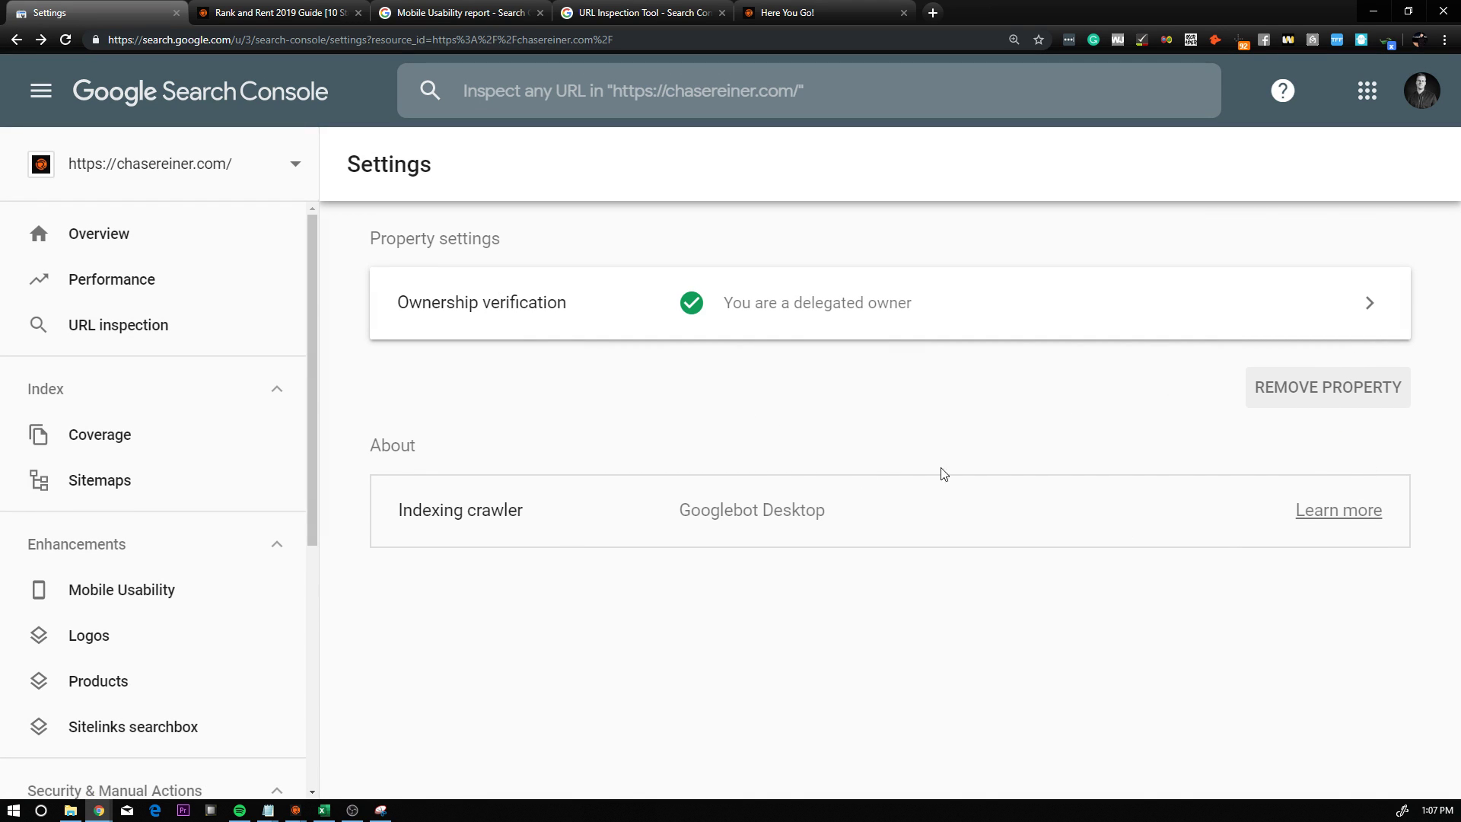
pyautogui.scroll(-5, 108, 619)
pyautogui.scroll(-1, 107, 619)
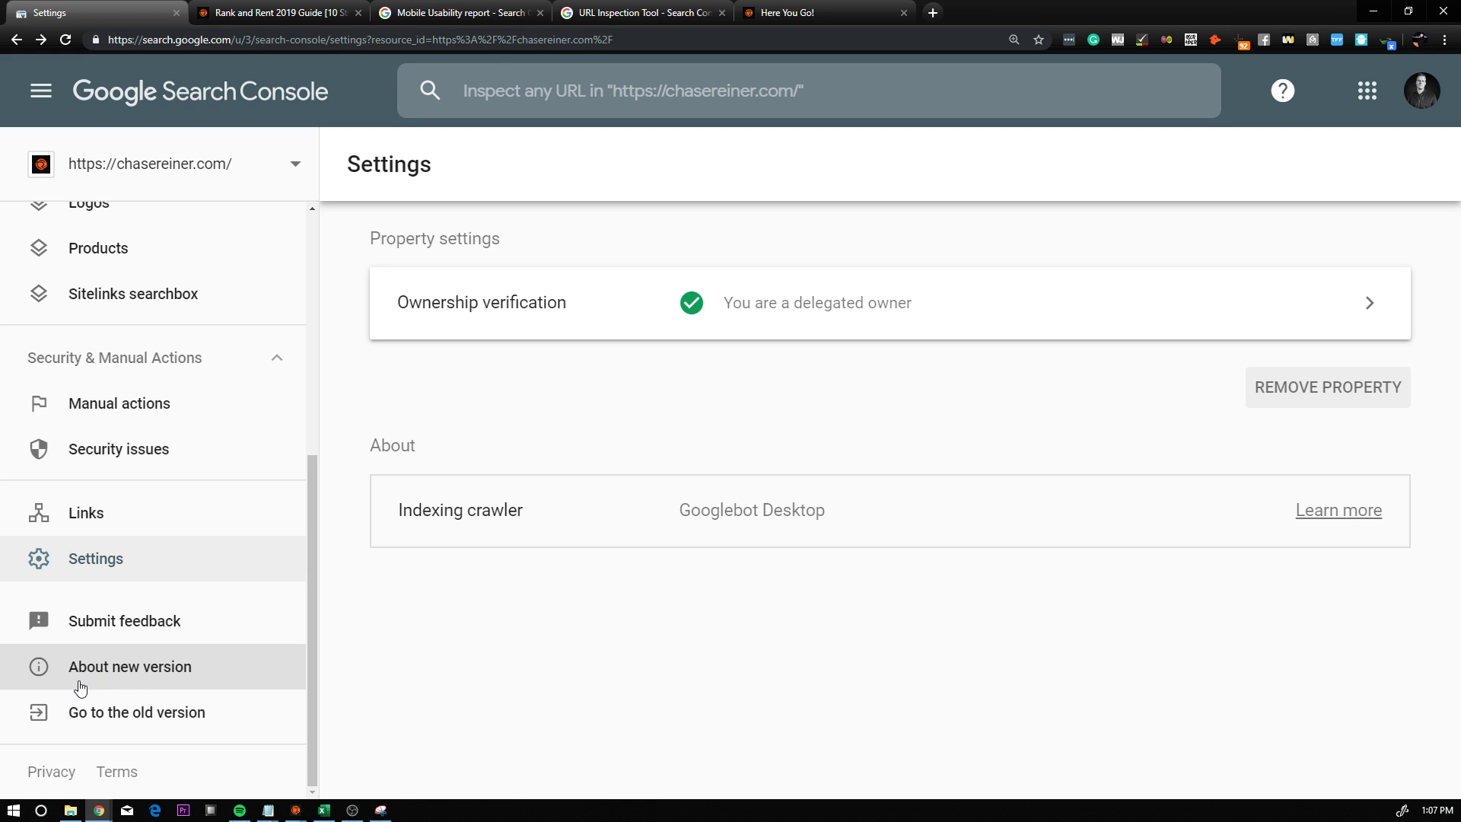
pyautogui.scroll(6, 156, 704)
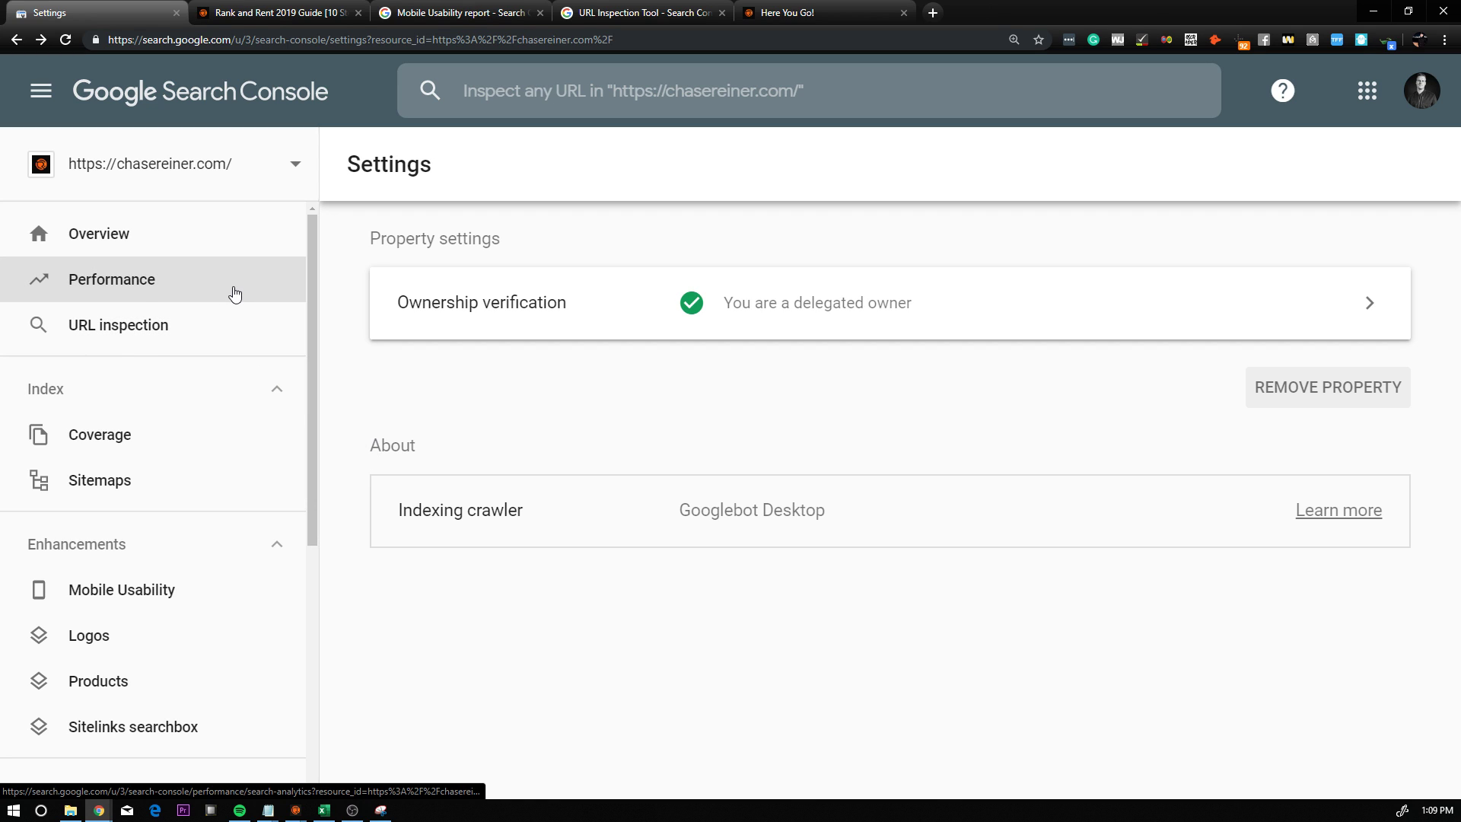
# Open the Performance report and set its date range to Last 7 days
pyautogui.click(146, 289)
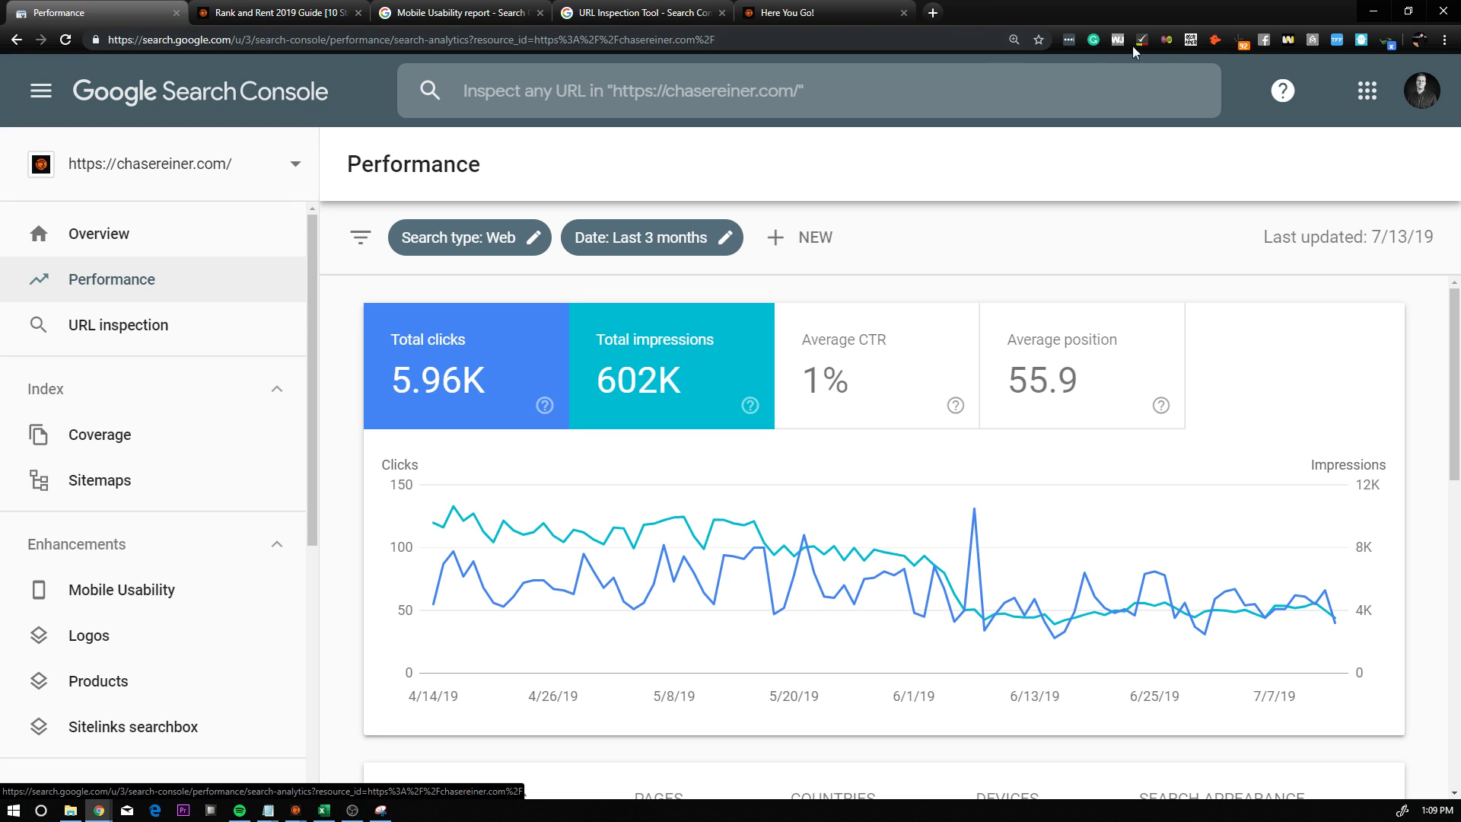
pyautogui.scroll(-1, 850, 287)
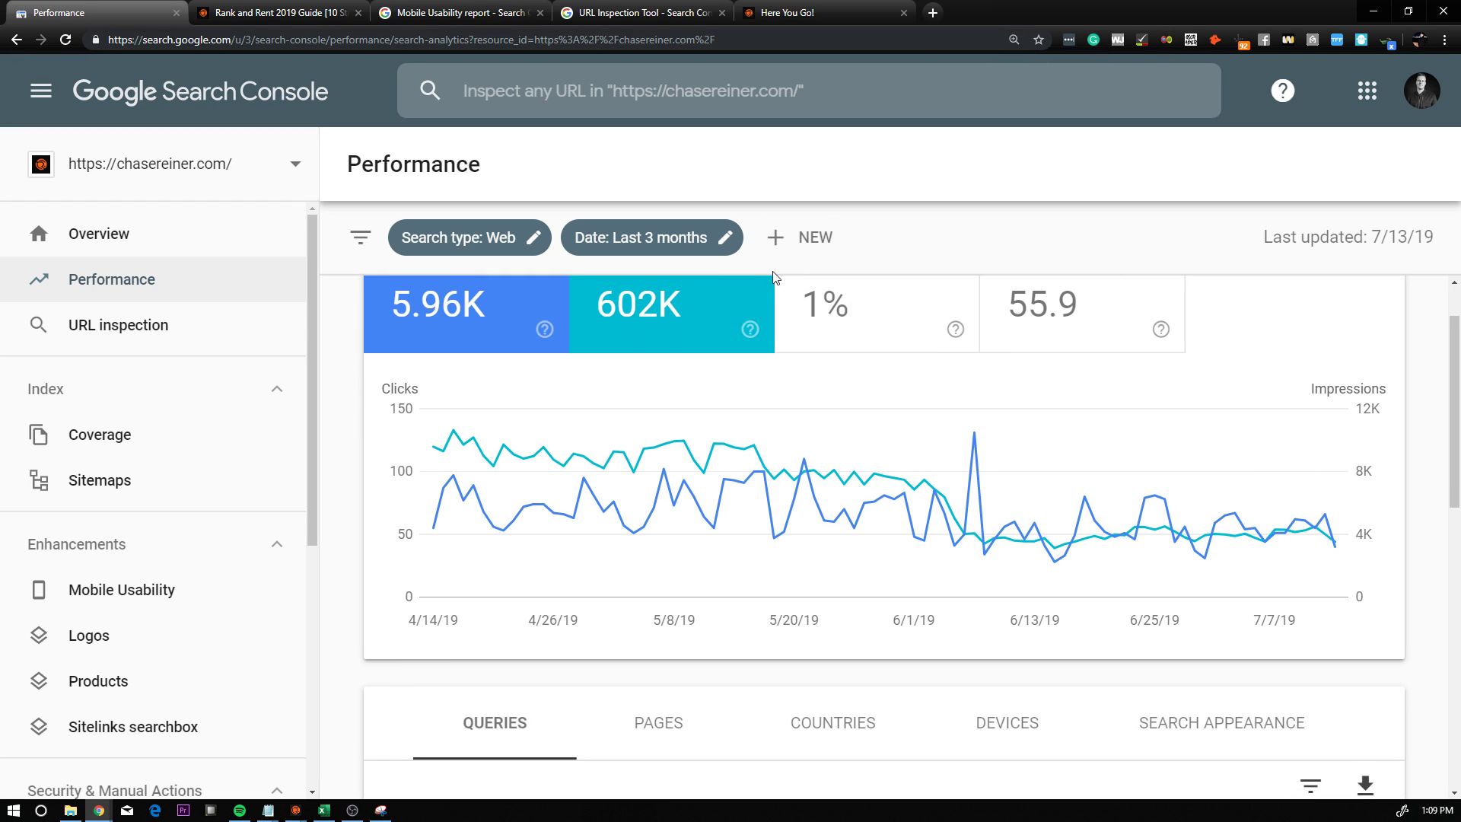
pyautogui.click(711, 250)
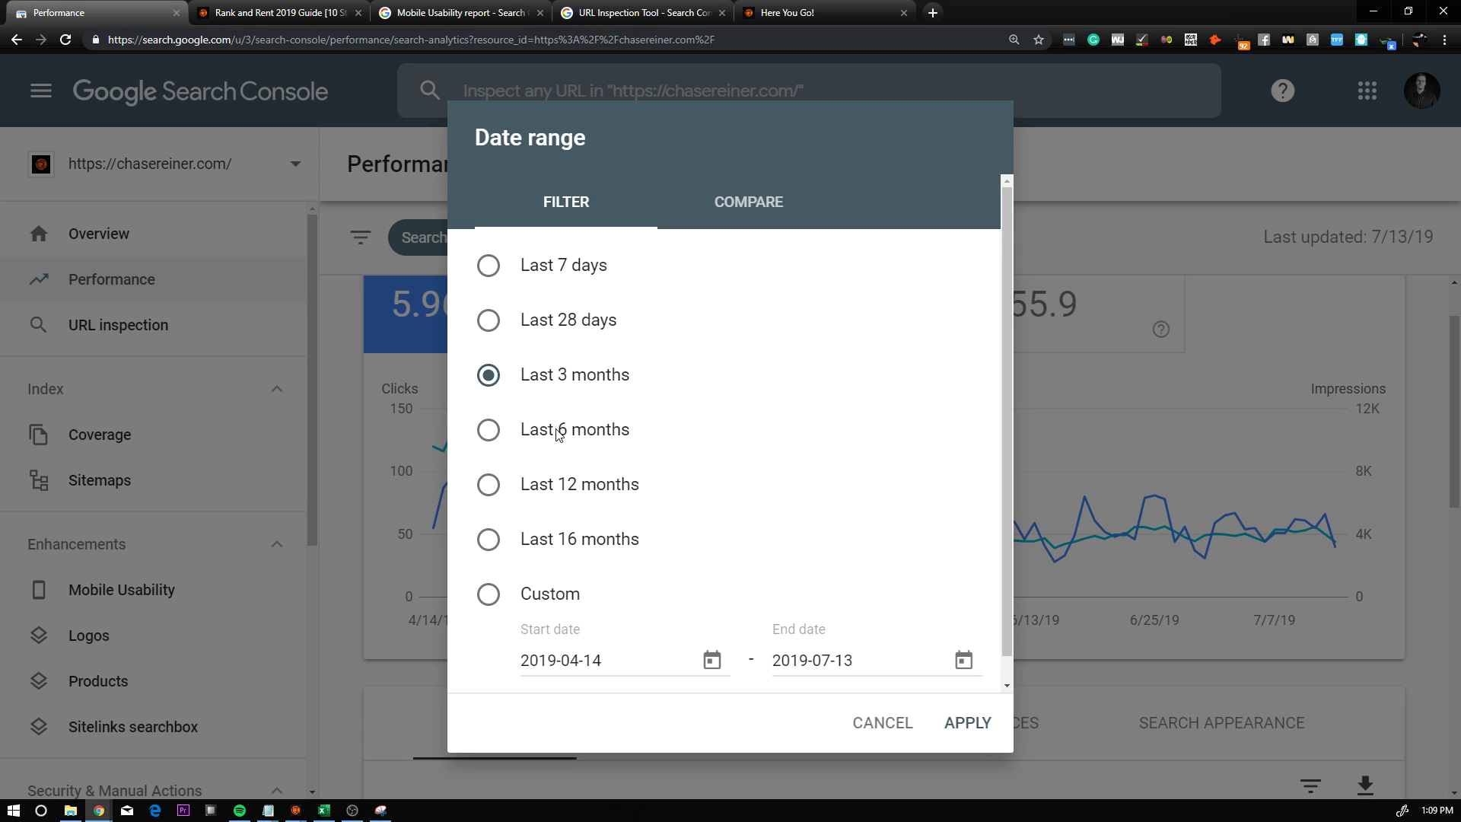
pyautogui.click(563, 321)
pyautogui.click(572, 274)
pyautogui.click(952, 719)
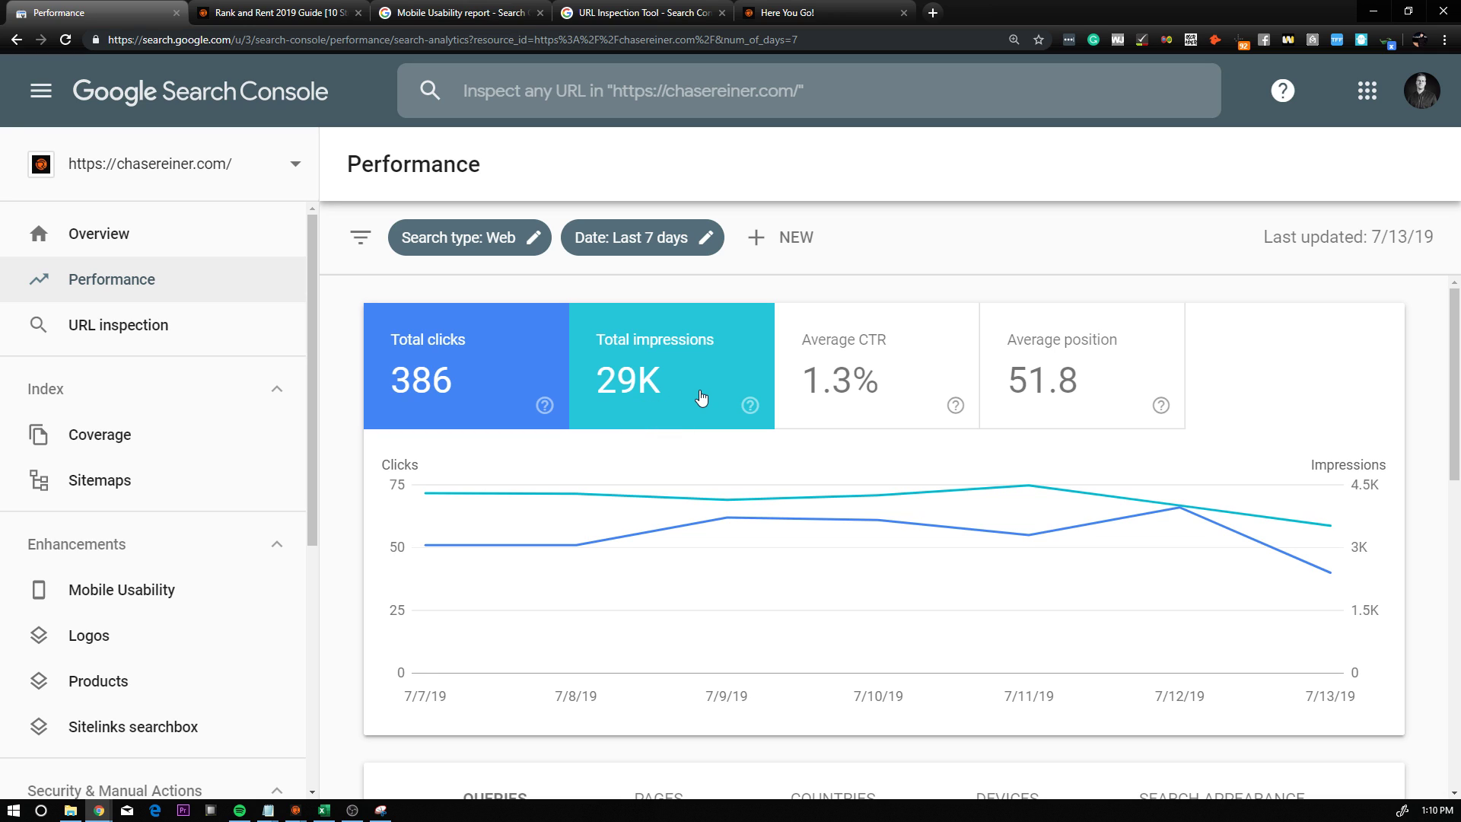
# Add Average CTR and Average position to the performance chart and read the explanation of each metric
pyautogui.click(821, 407)
pyautogui.moveTo(955, 409)
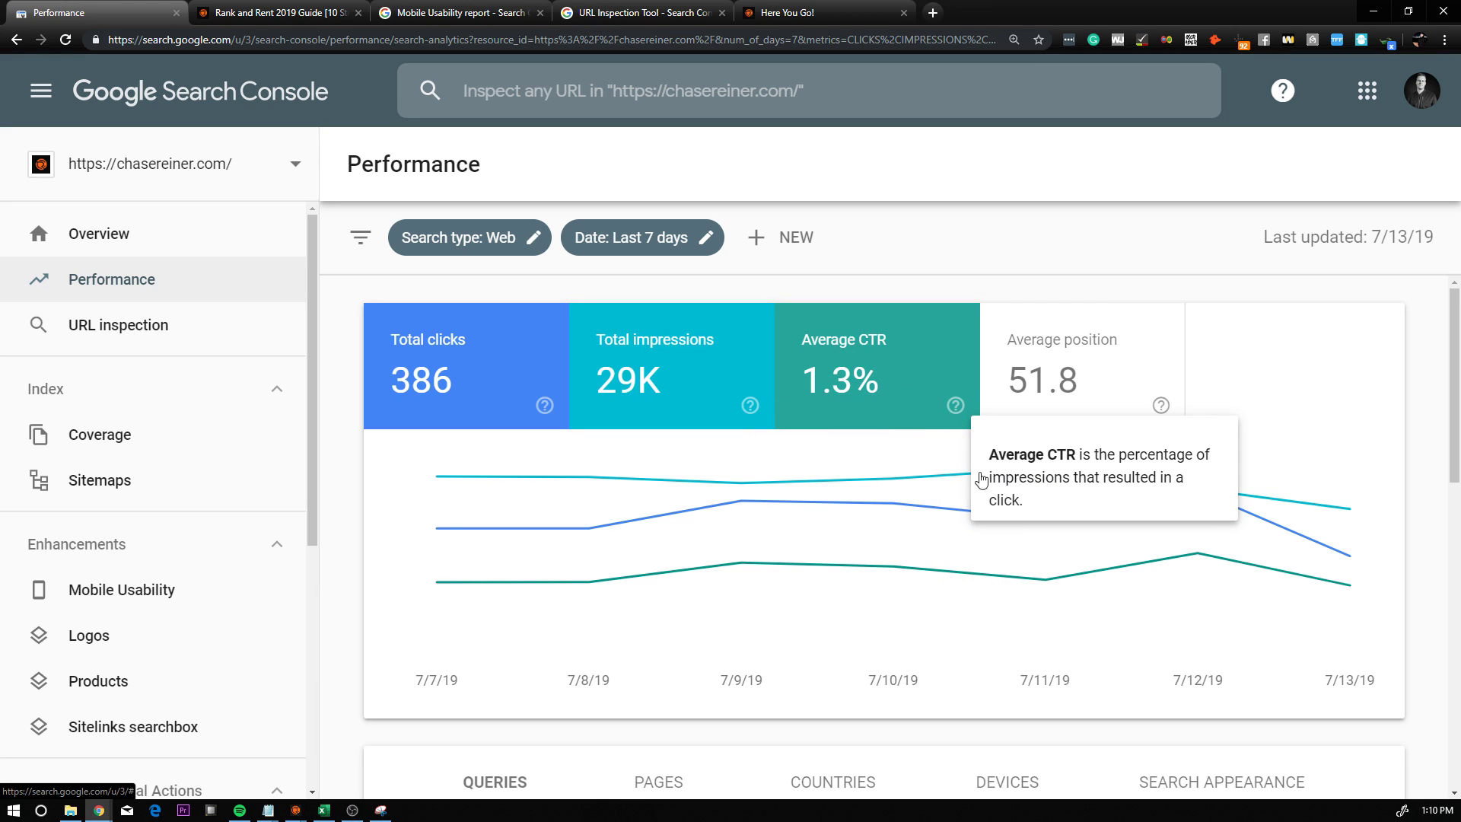
pyautogui.click(1029, 414)
pyautogui.moveTo(1162, 414)
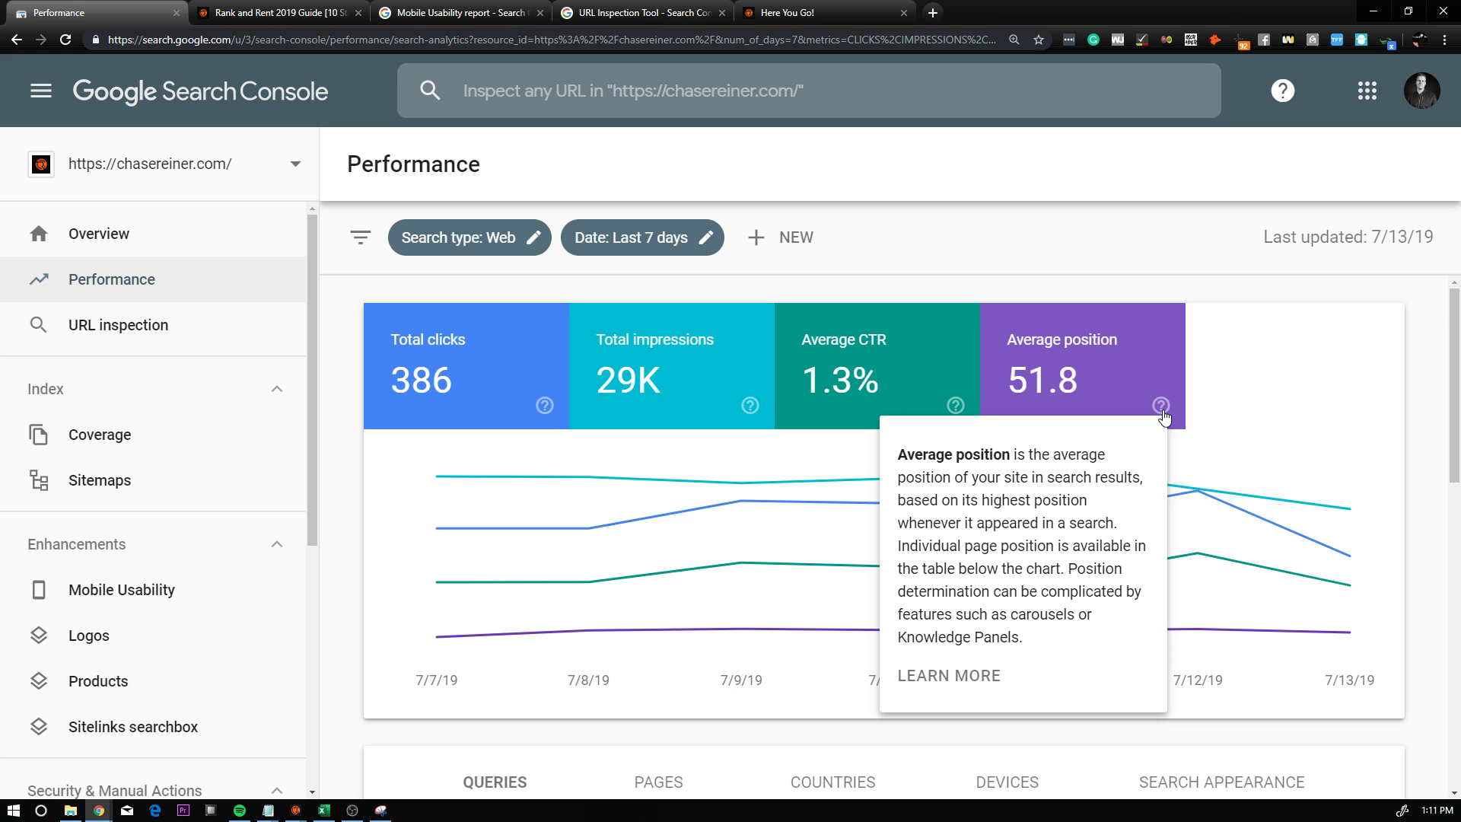
pyautogui.click(645, 12)
pyautogui.scroll(3, 428, 178)
pyautogui.scroll(3, 428, 179)
pyautogui.click(460, 12)
pyautogui.scroll(3, 449, 253)
pyautogui.scroll(15, 449, 254)
pyautogui.click(258, 8)
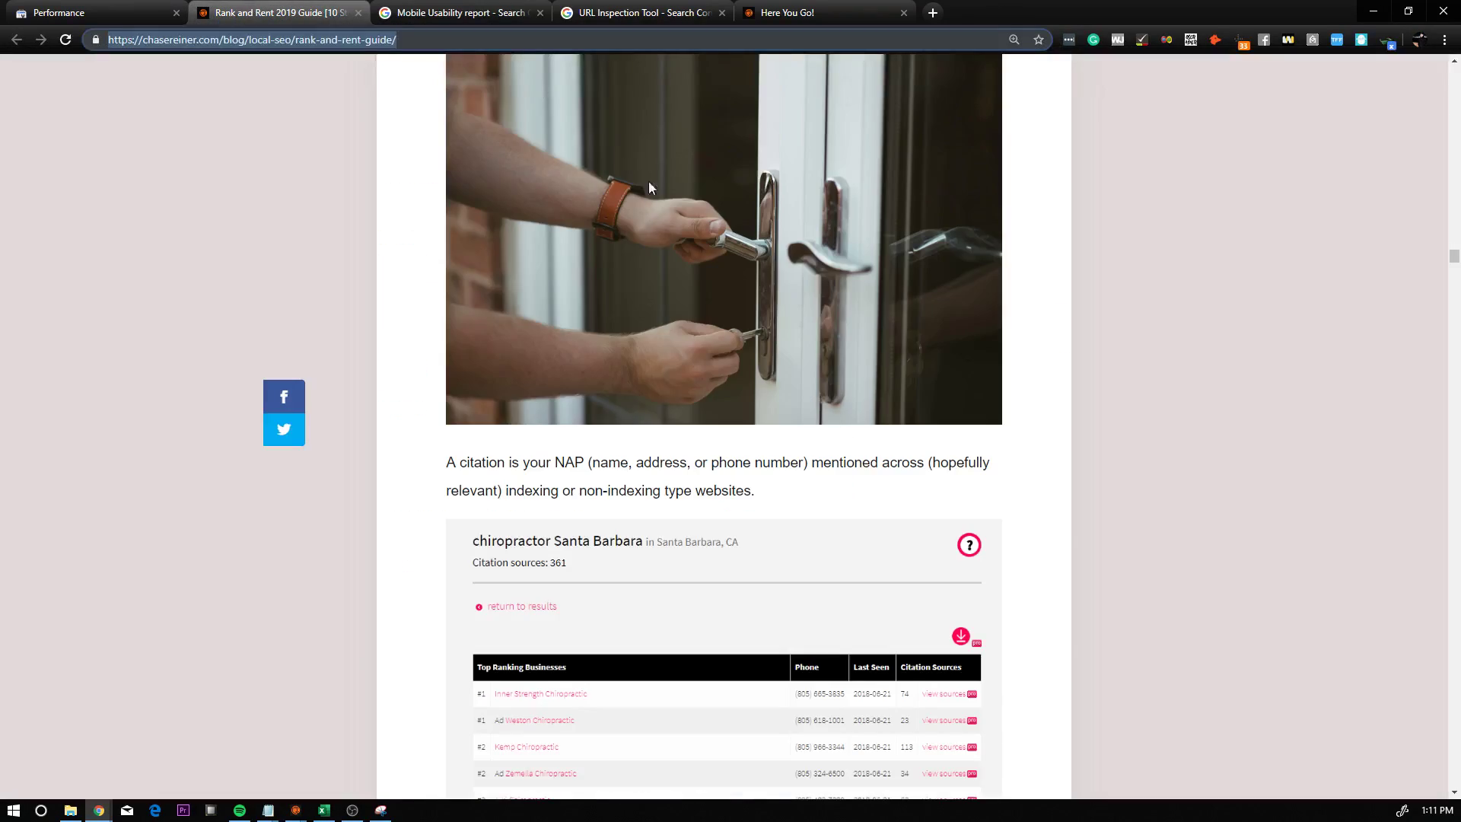
pyautogui.click(90, 10)
pyautogui.moveTo(1159, 408)
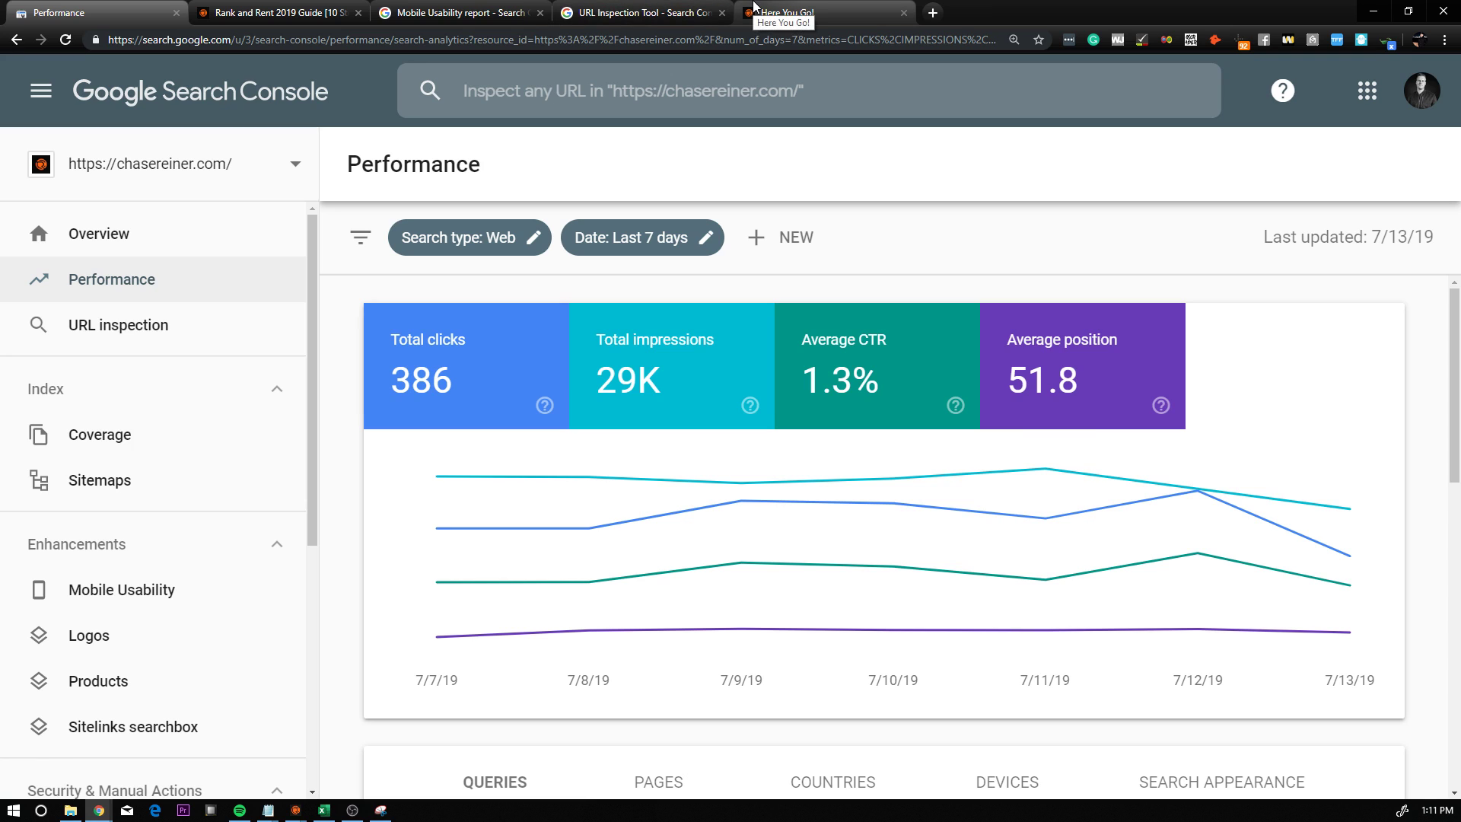
# Search Google for "cookie recipes" in place of the free resources page
pyautogui.click(691, 8)
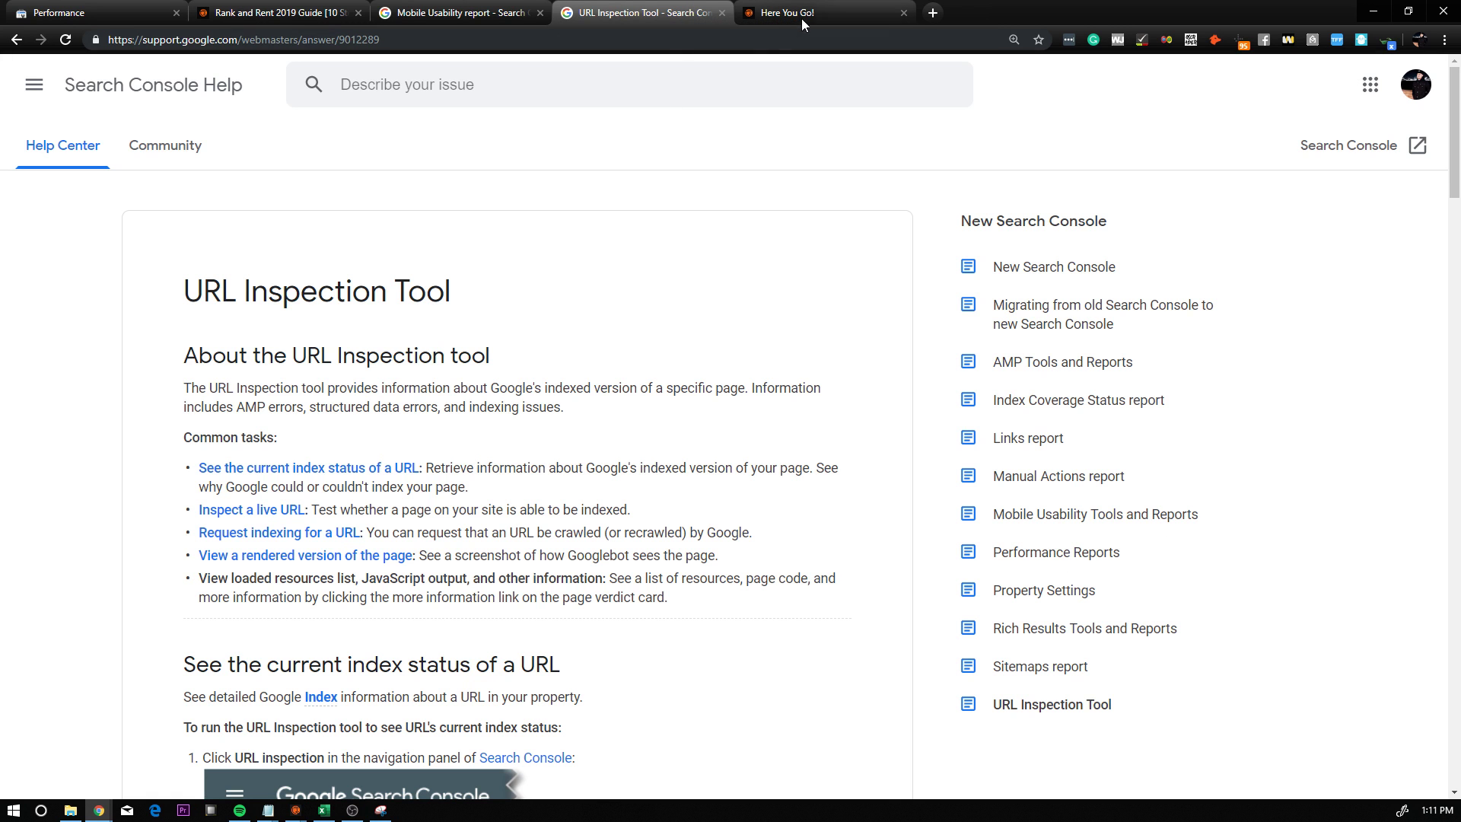
pyautogui.click(798, 21)
pyautogui.click(530, 42)
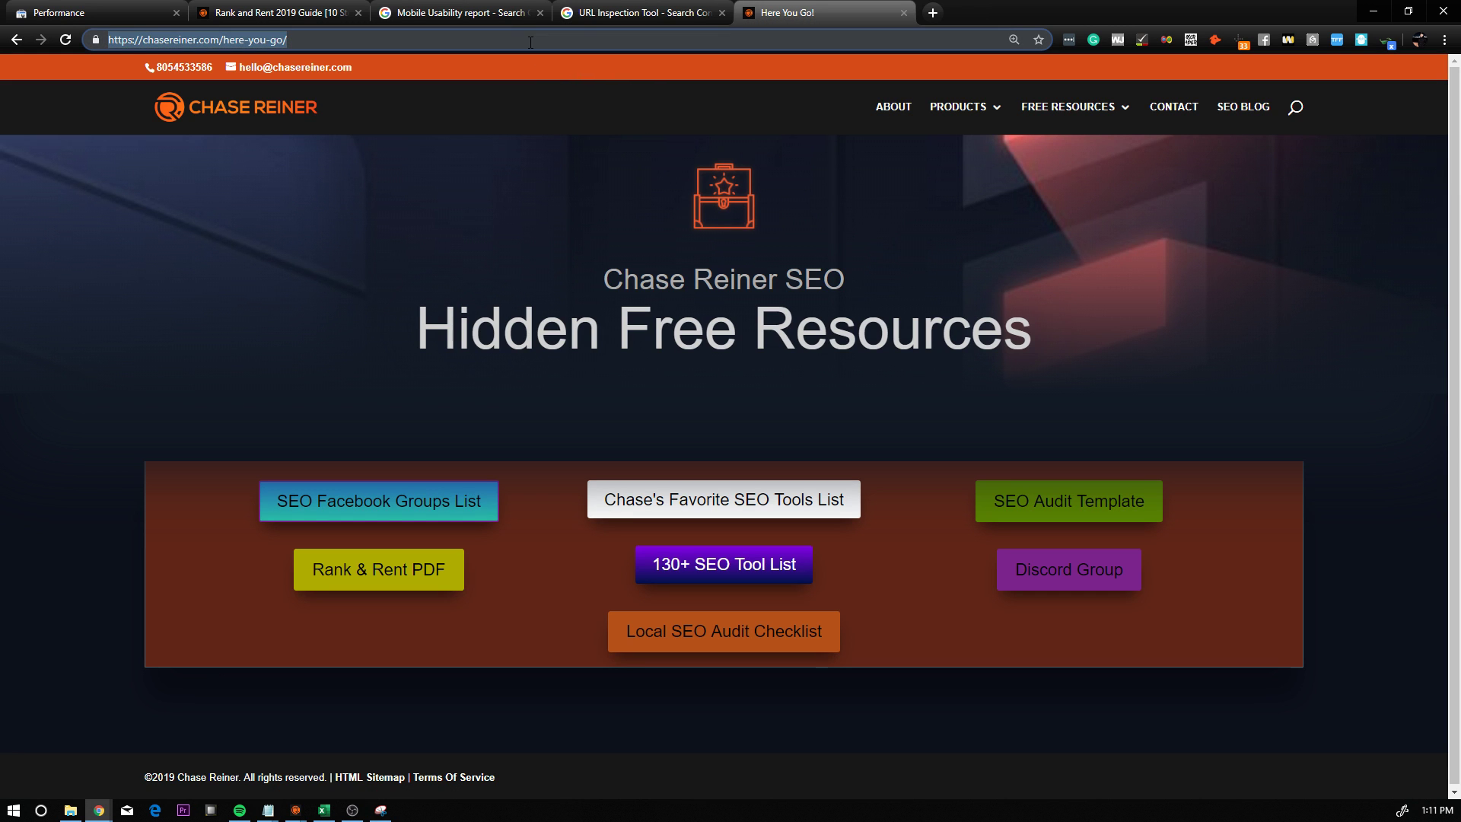
pyautogui.write('cookie recipe')
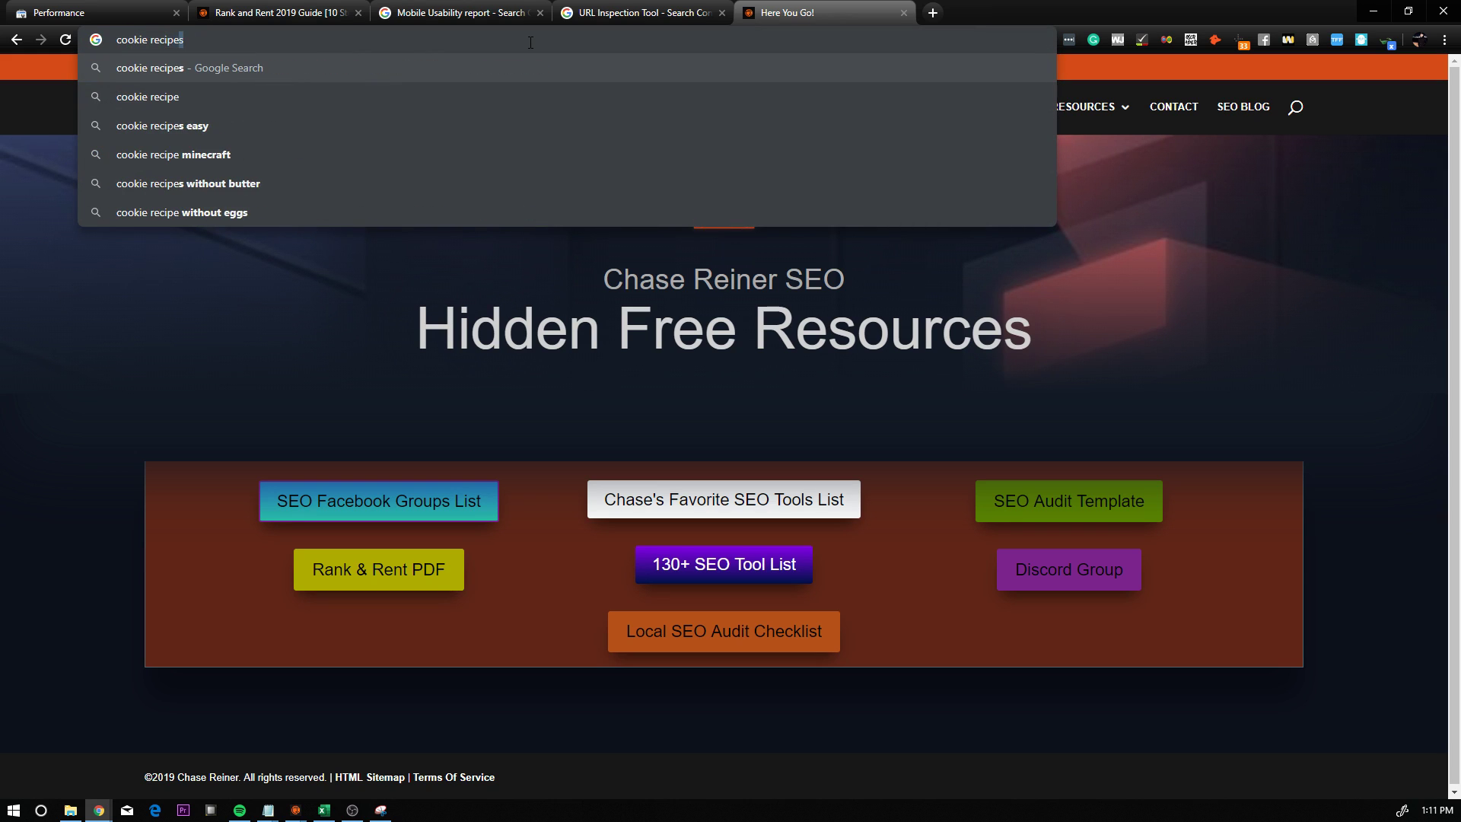
pyautogui.press('Return')
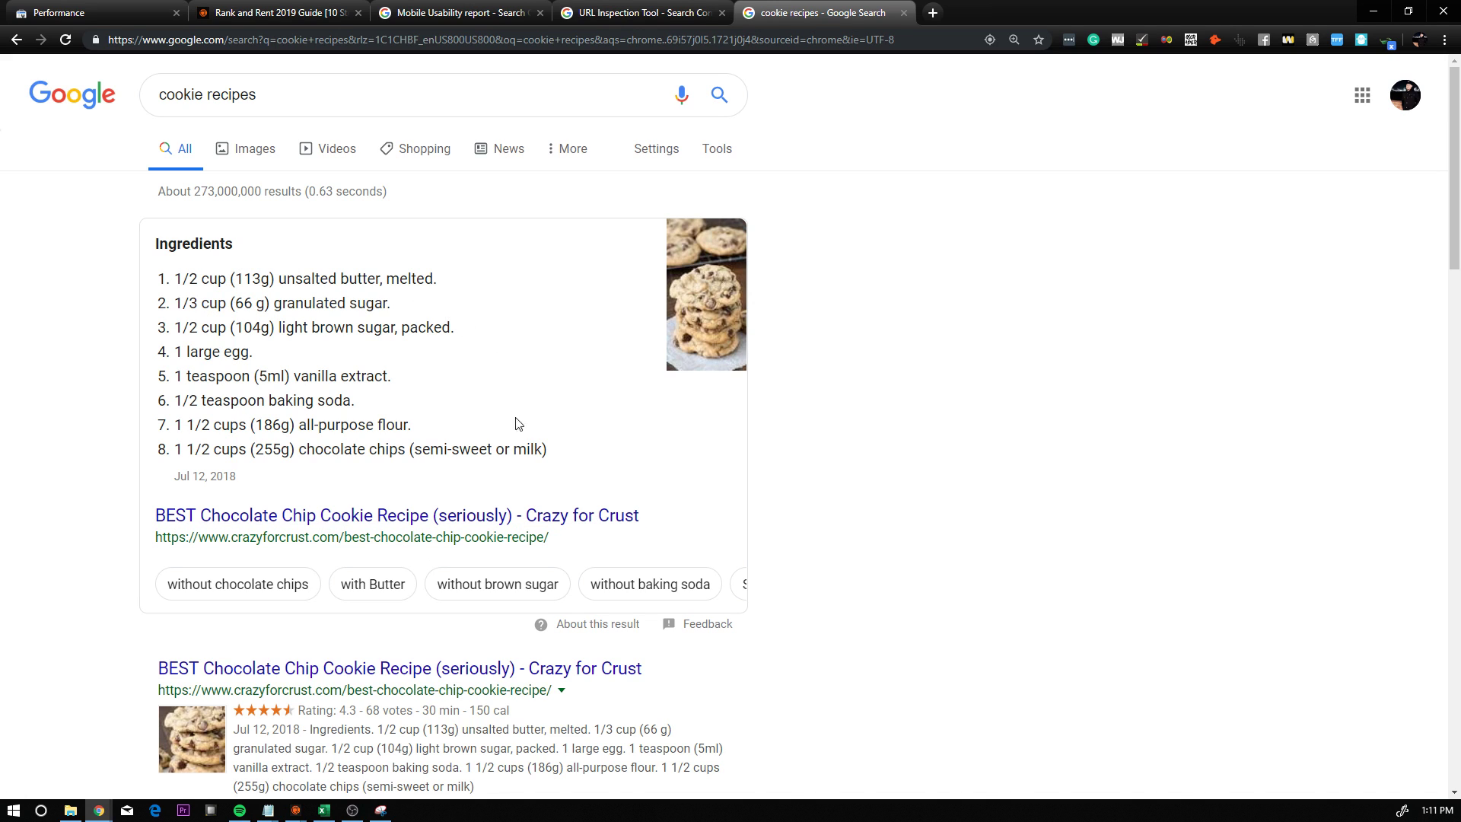
pyautogui.click(633, 16)
pyautogui.click(401, 6)
pyautogui.click(307, 8)
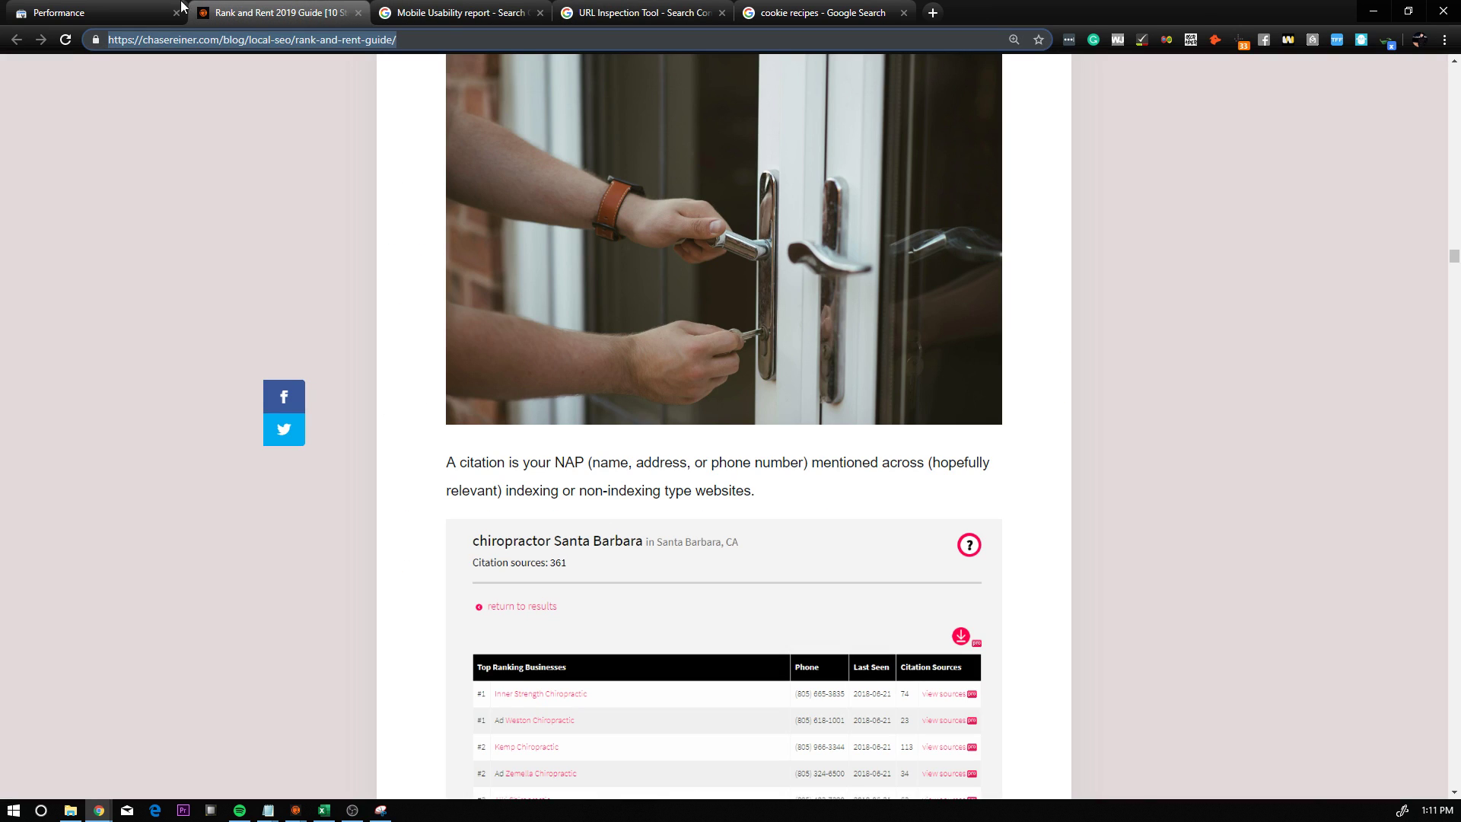
pyautogui.click(150, 10)
pyautogui.click(799, 8)
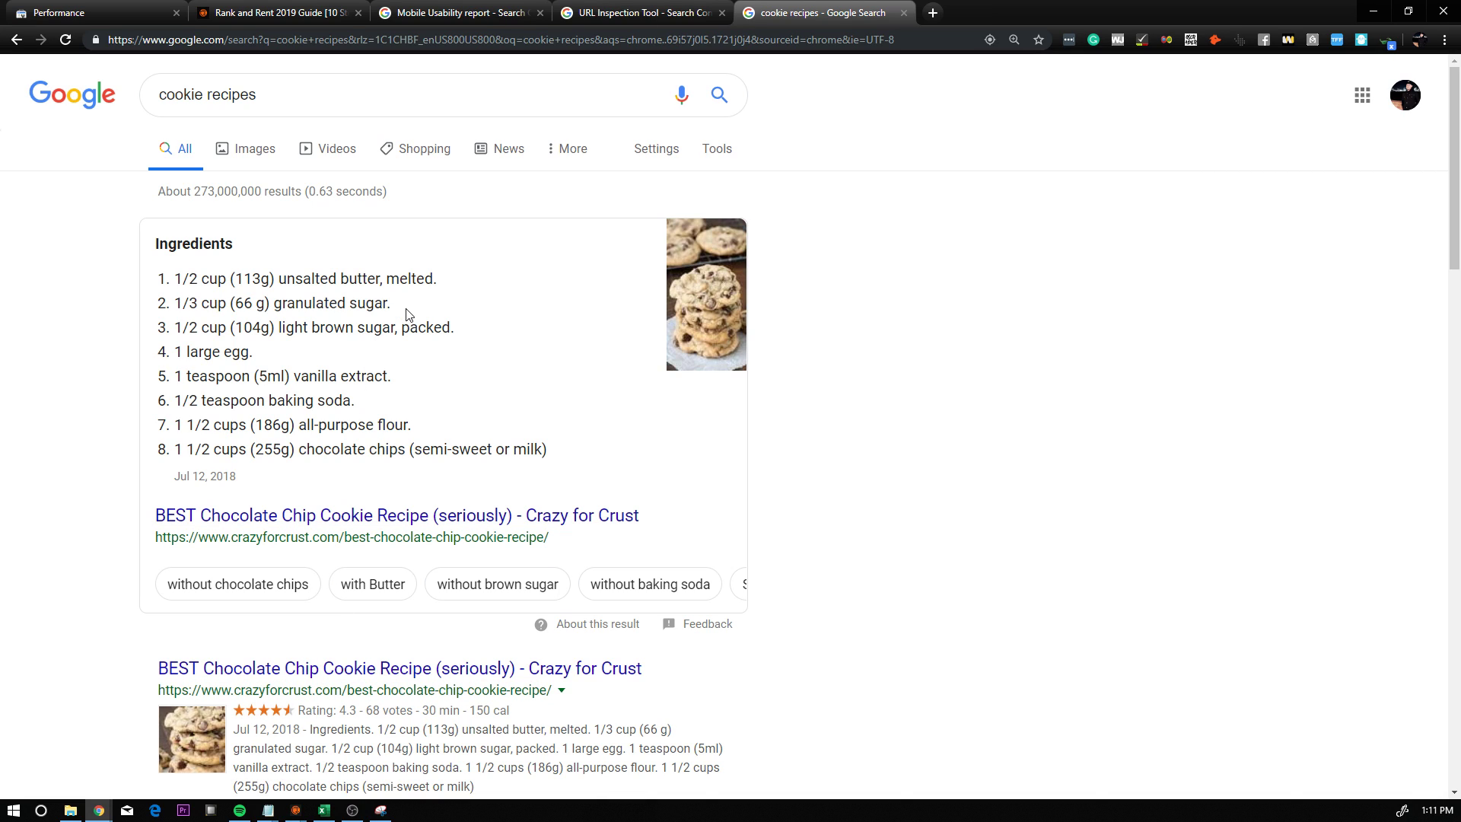
# Search Google for "knowledge panel" with the corrected spelling and extend the query to "knowledge panel seo definition"
pyautogui.click(333, 94)
pyautogui.hotkey('ctrl', 'a')
pyautogui.write('knowledge pannel')
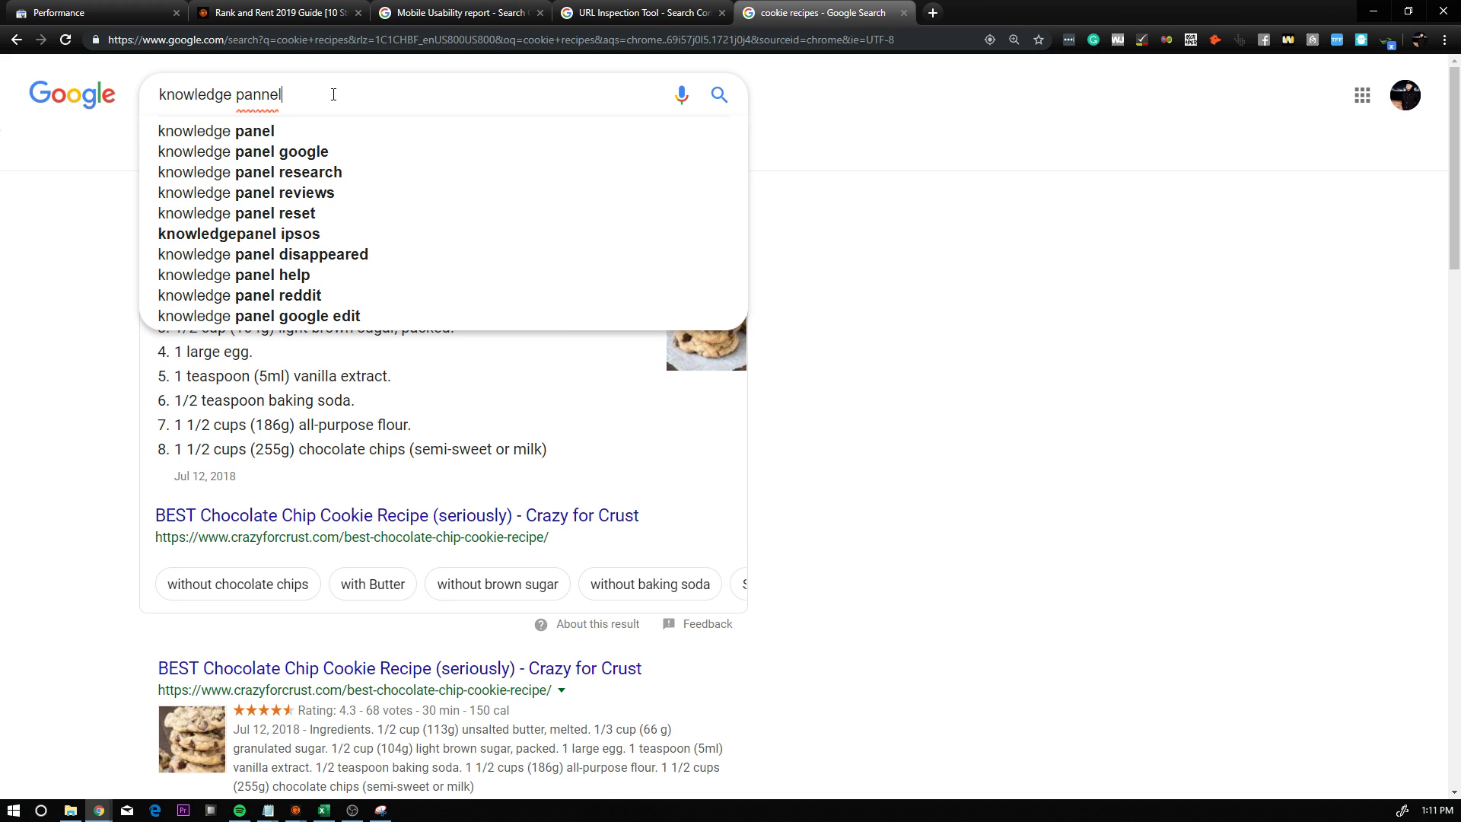
pyautogui.press('Return')
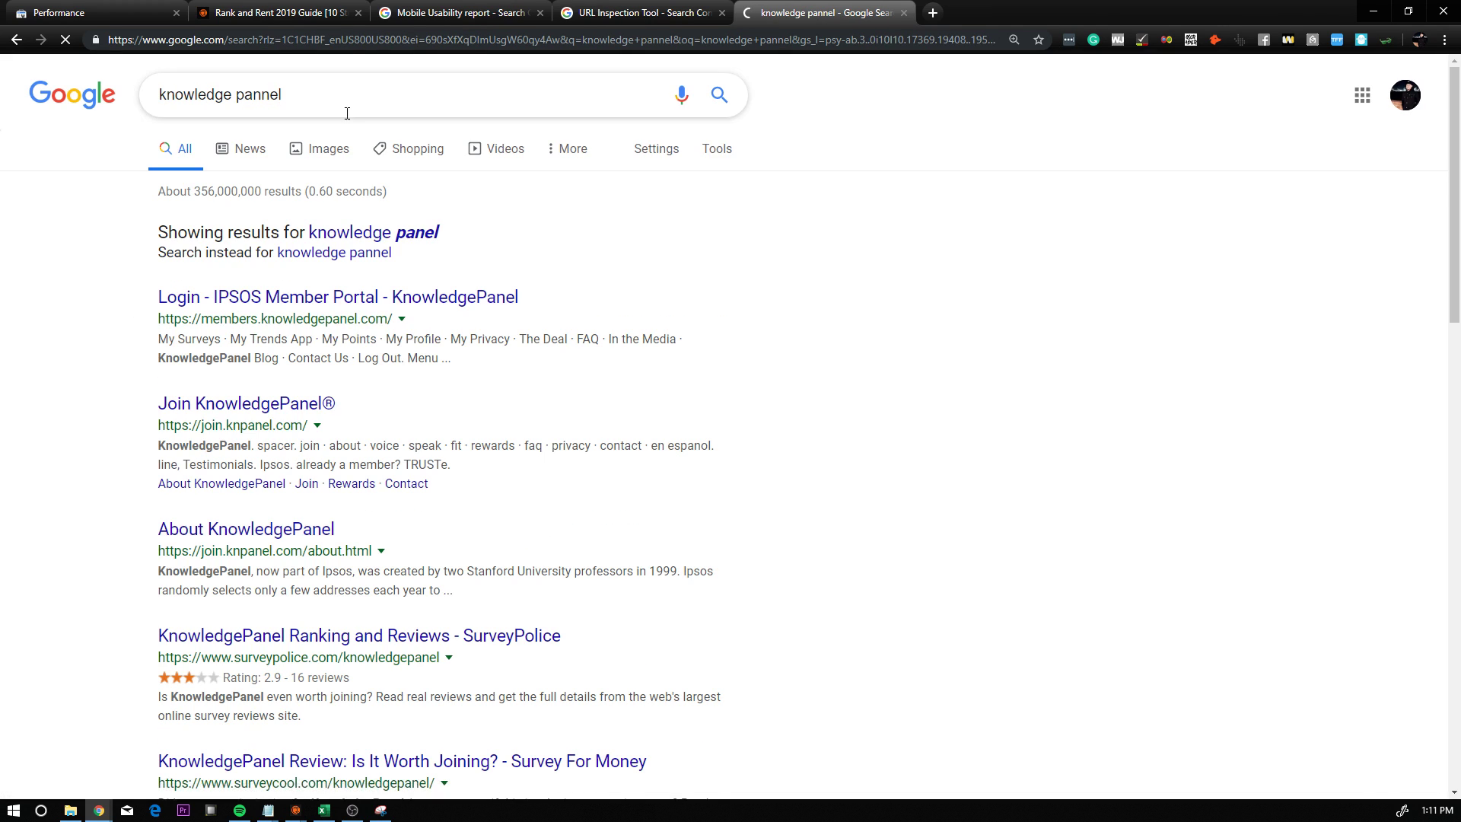
pyautogui.click(430, 232)
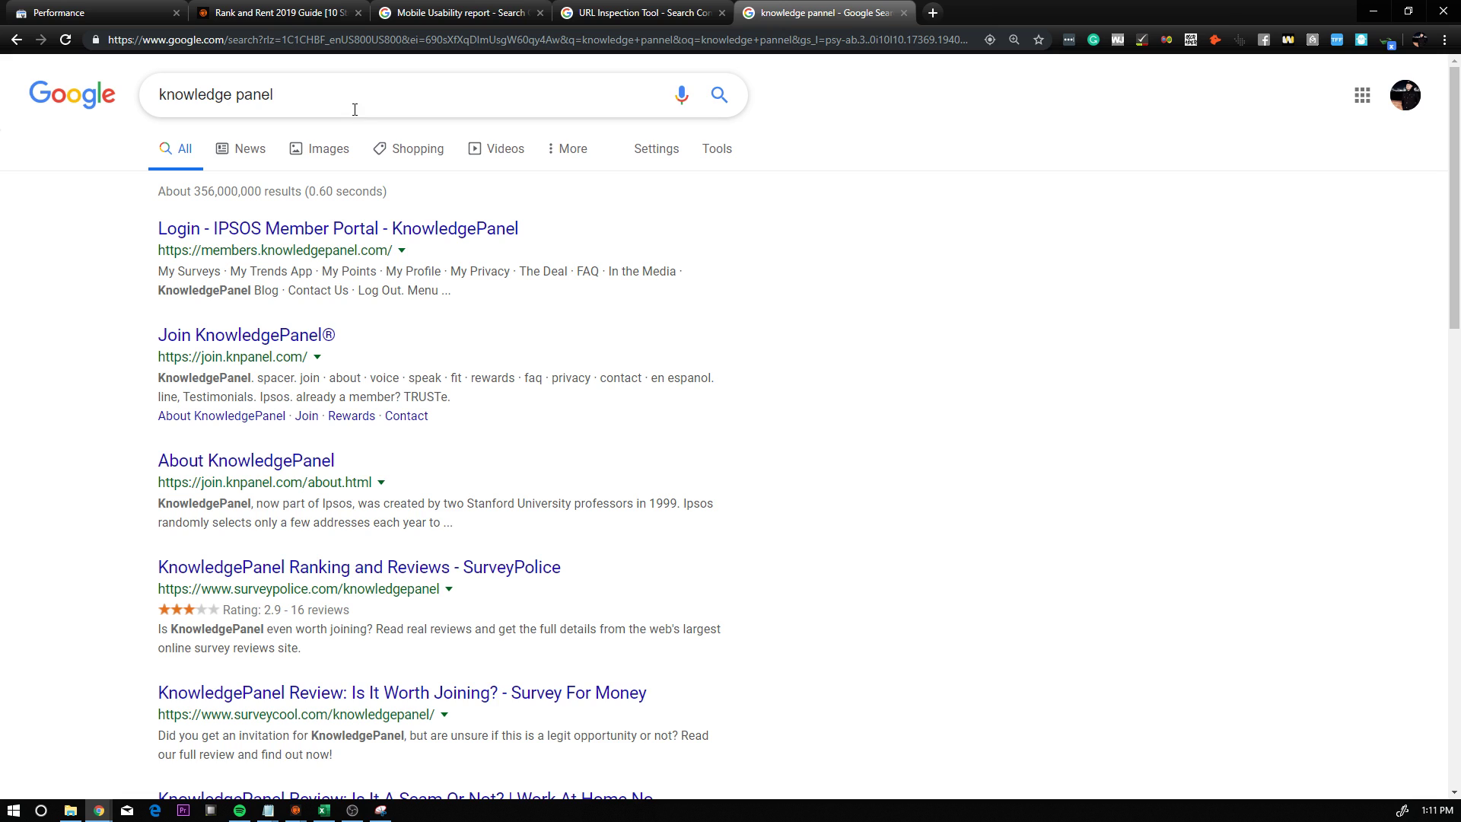
pyautogui.write('seo definition')
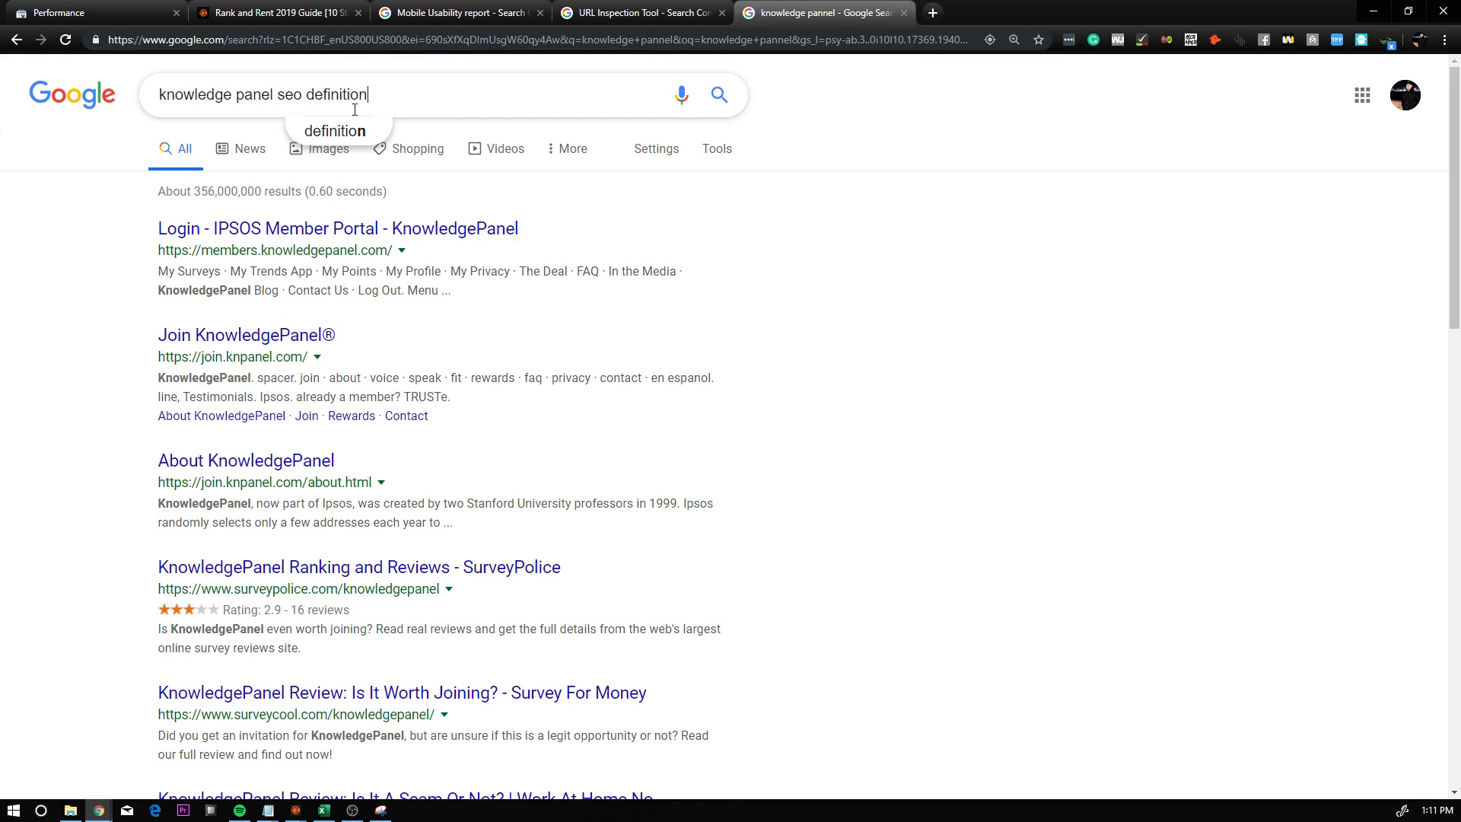
pyautogui.press('Return')
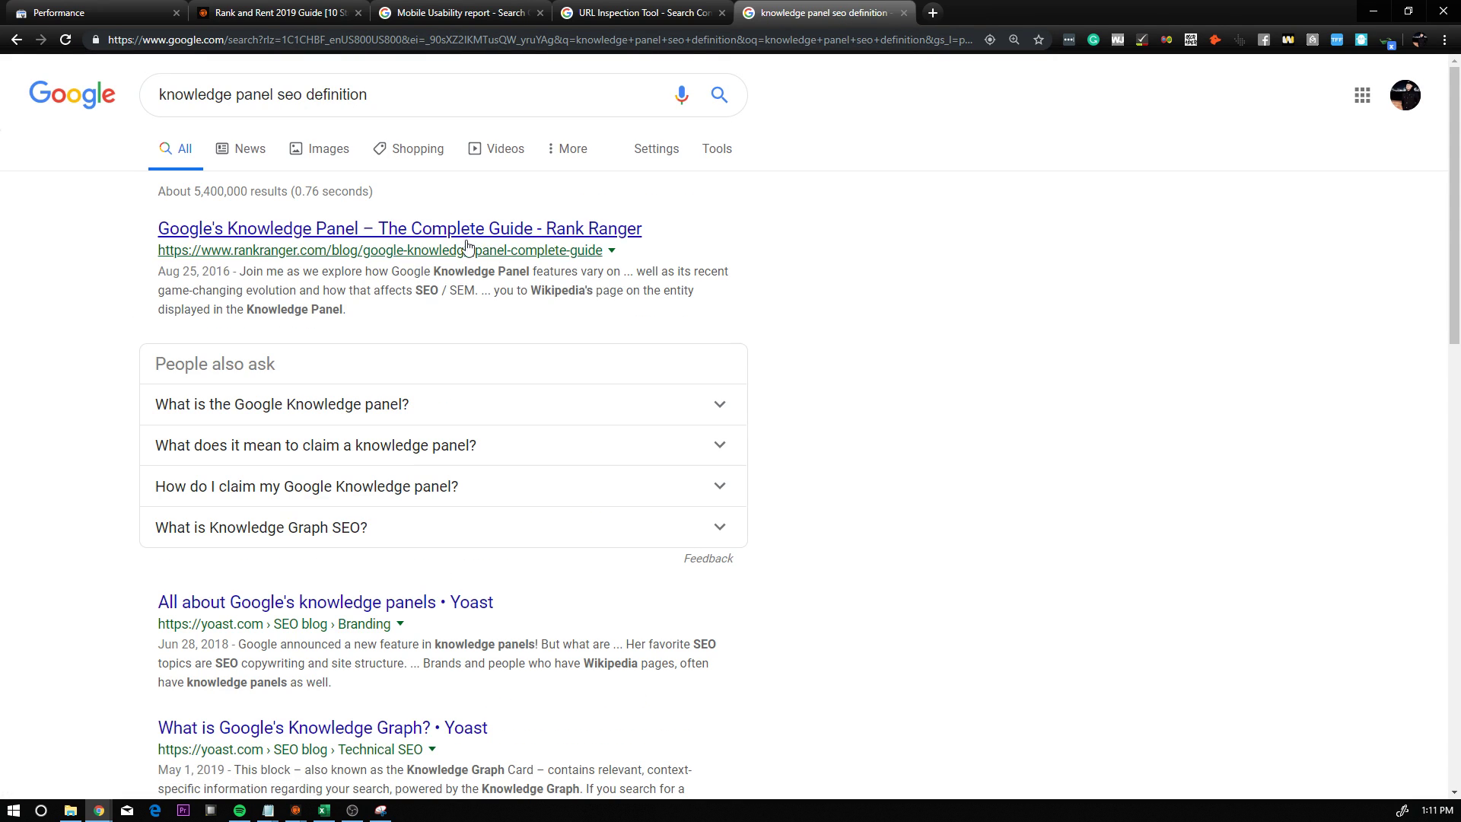
pyautogui.click(439, 239)
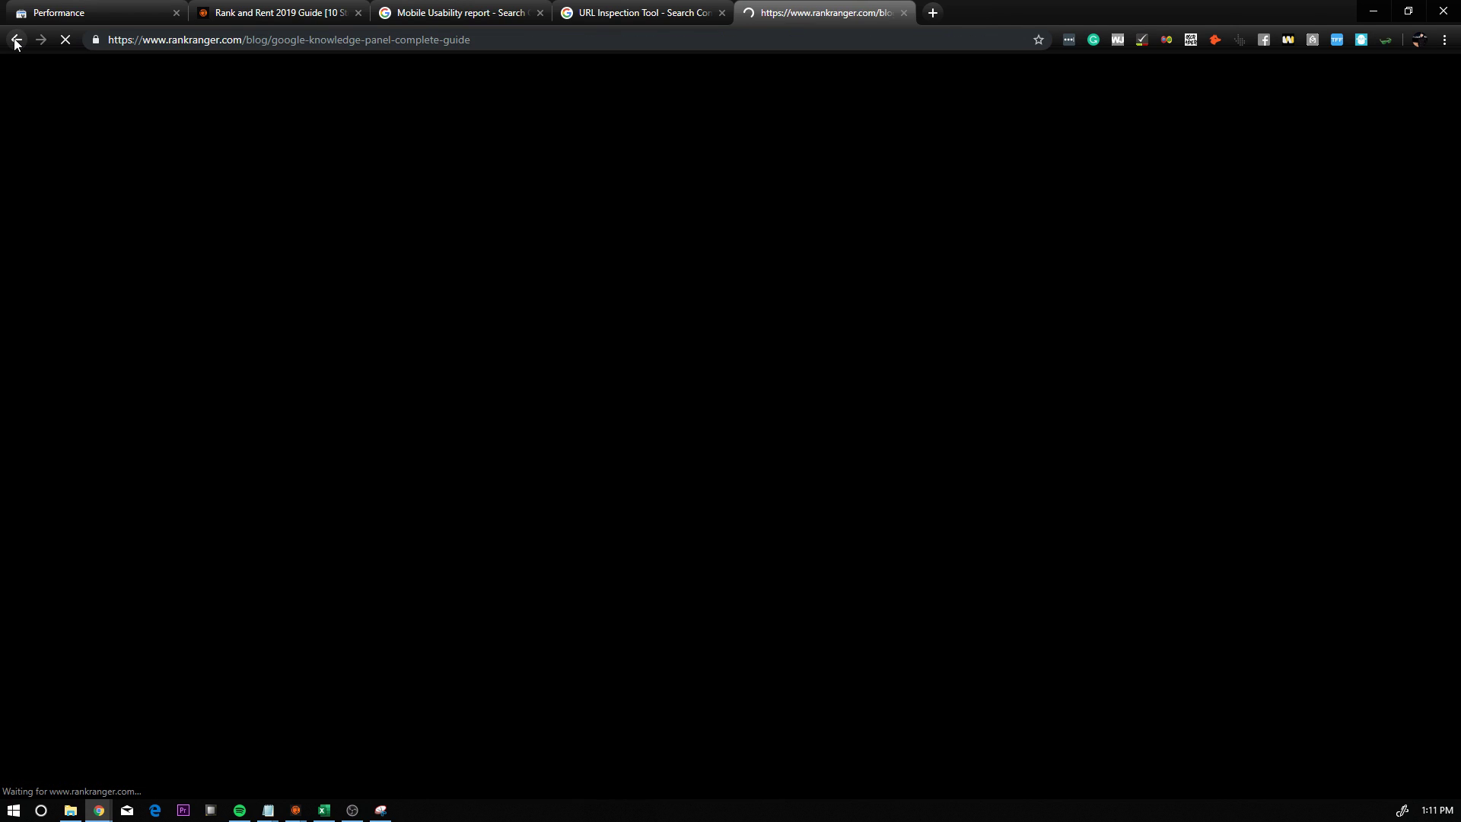
pyautogui.click(15, 43)
pyautogui.hotkey('alt', 'Left')
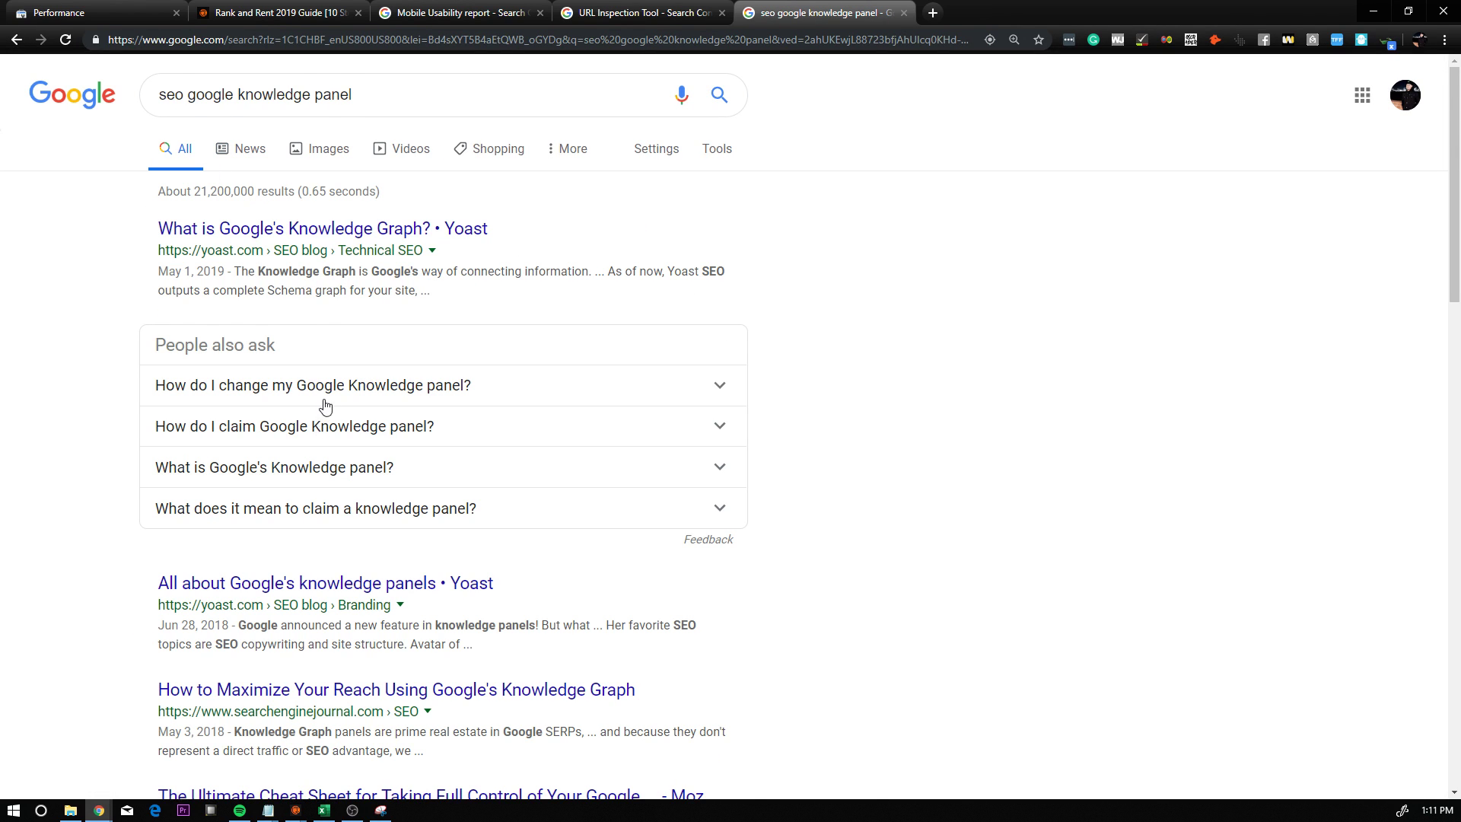
pyautogui.click(40, 40)
# Expand the related question "What is the Google Knowledge panel?" and read its answer and the surrounding results
pyautogui.click(464, 531)
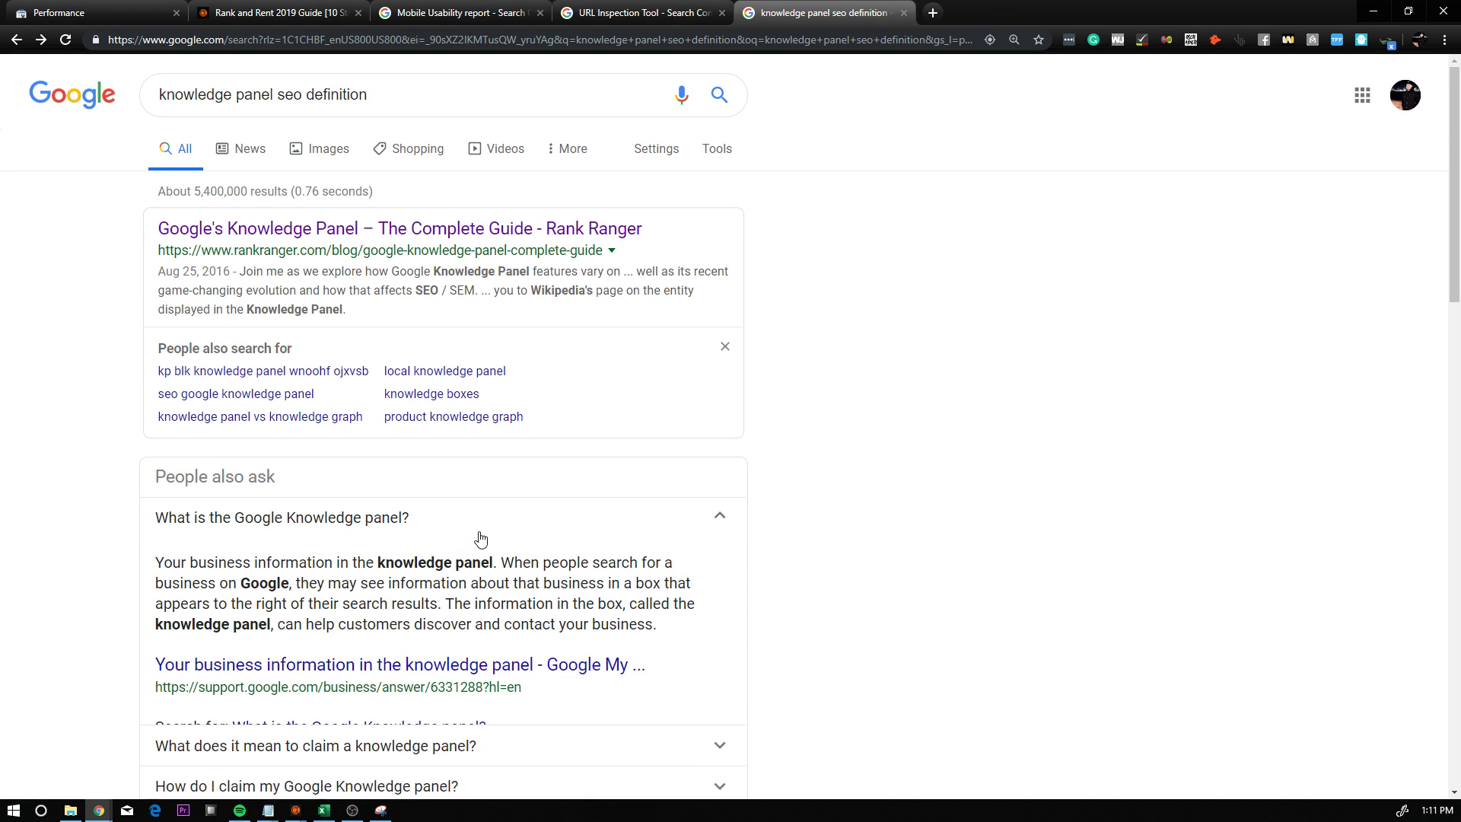
pyautogui.scroll(-1, 708, 586)
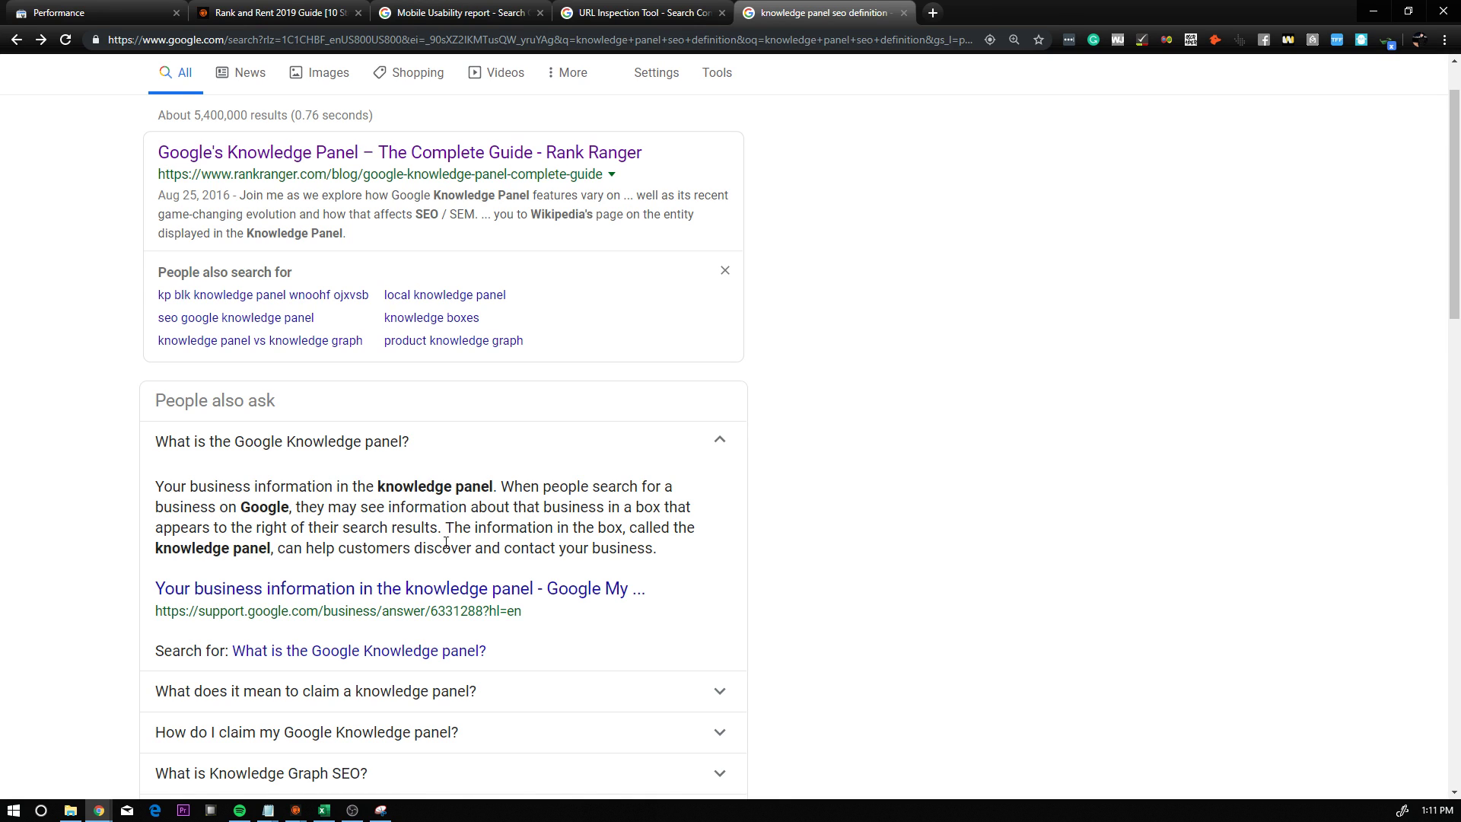
pyautogui.scroll(1, 376, 546)
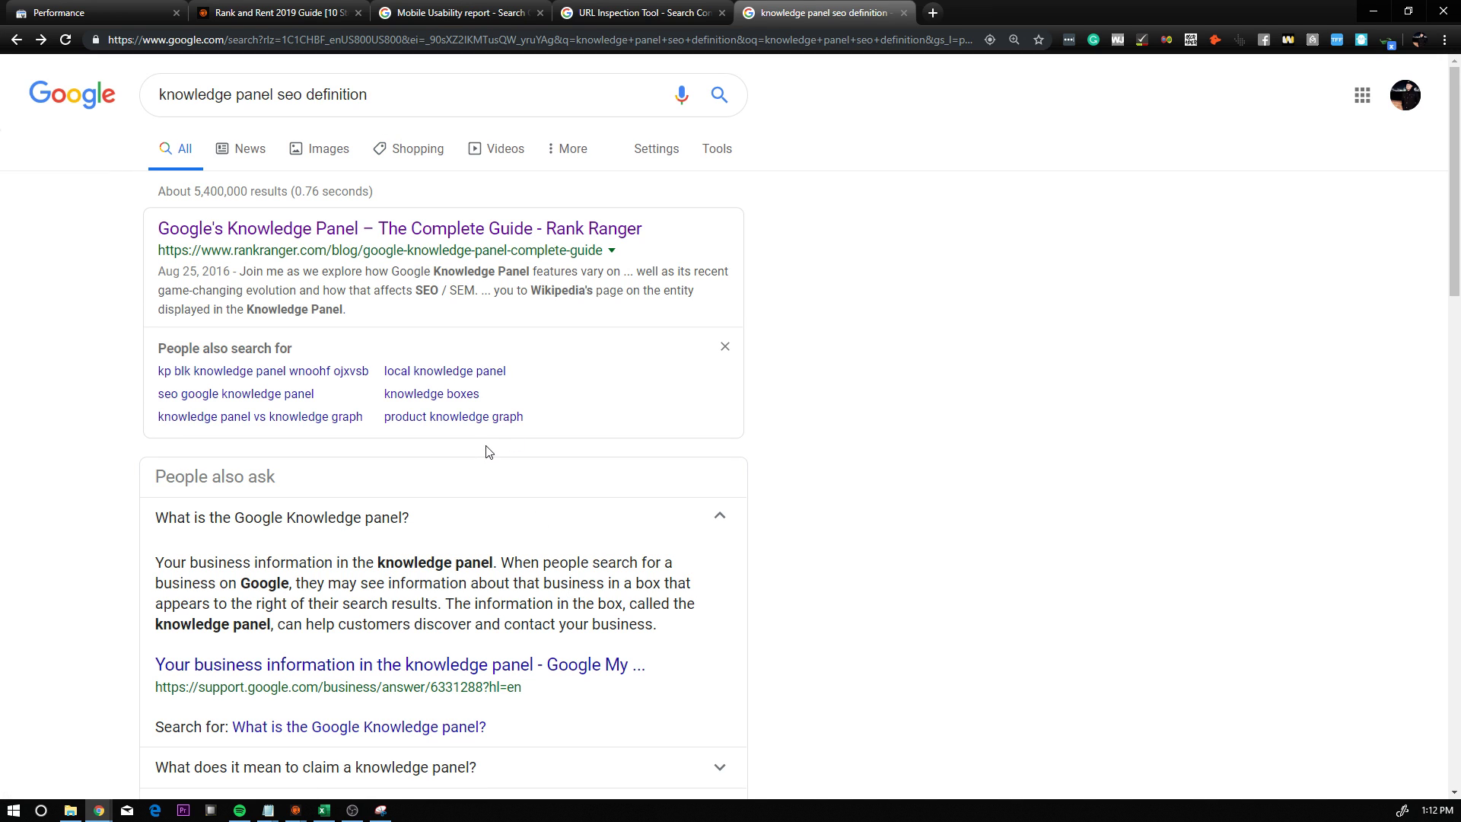
pyautogui.scroll(-4, 532, 496)
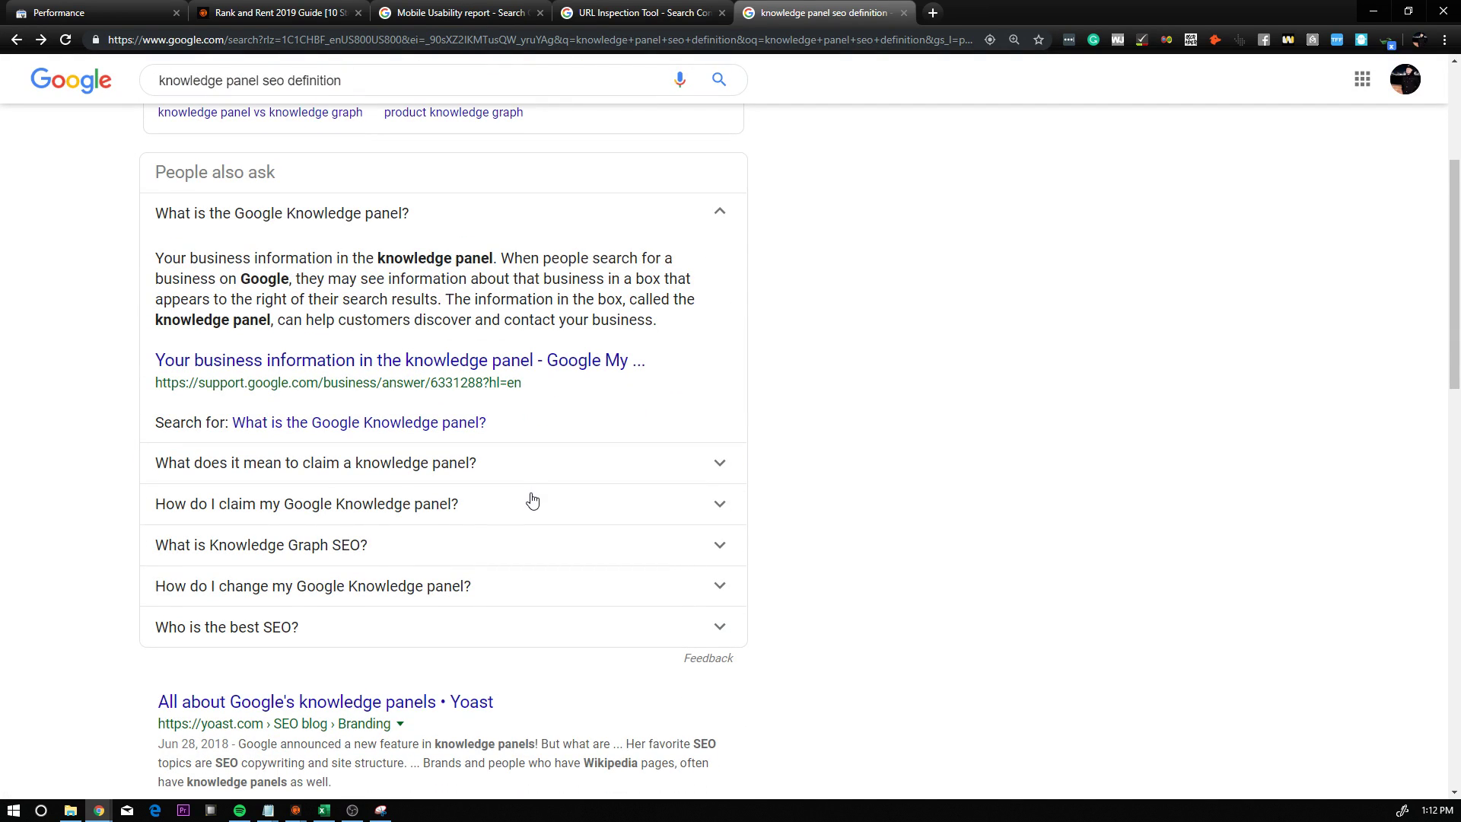
# Replace the Google query with the website owner's full name and run the search
pyautogui.scroll(4, 533, 501)
pyautogui.click(406, 100)
pyautogui.moveTo(405, 99); pyautogui.dragTo(90, 78)
pyautogui.write('chase')
pyautogui.press('BackSpace')
pyautogui.press('BackSpace')
pyautogui.press('BackSpace')
pyautogui.write('se reiner')
pyautogui.press('Return')
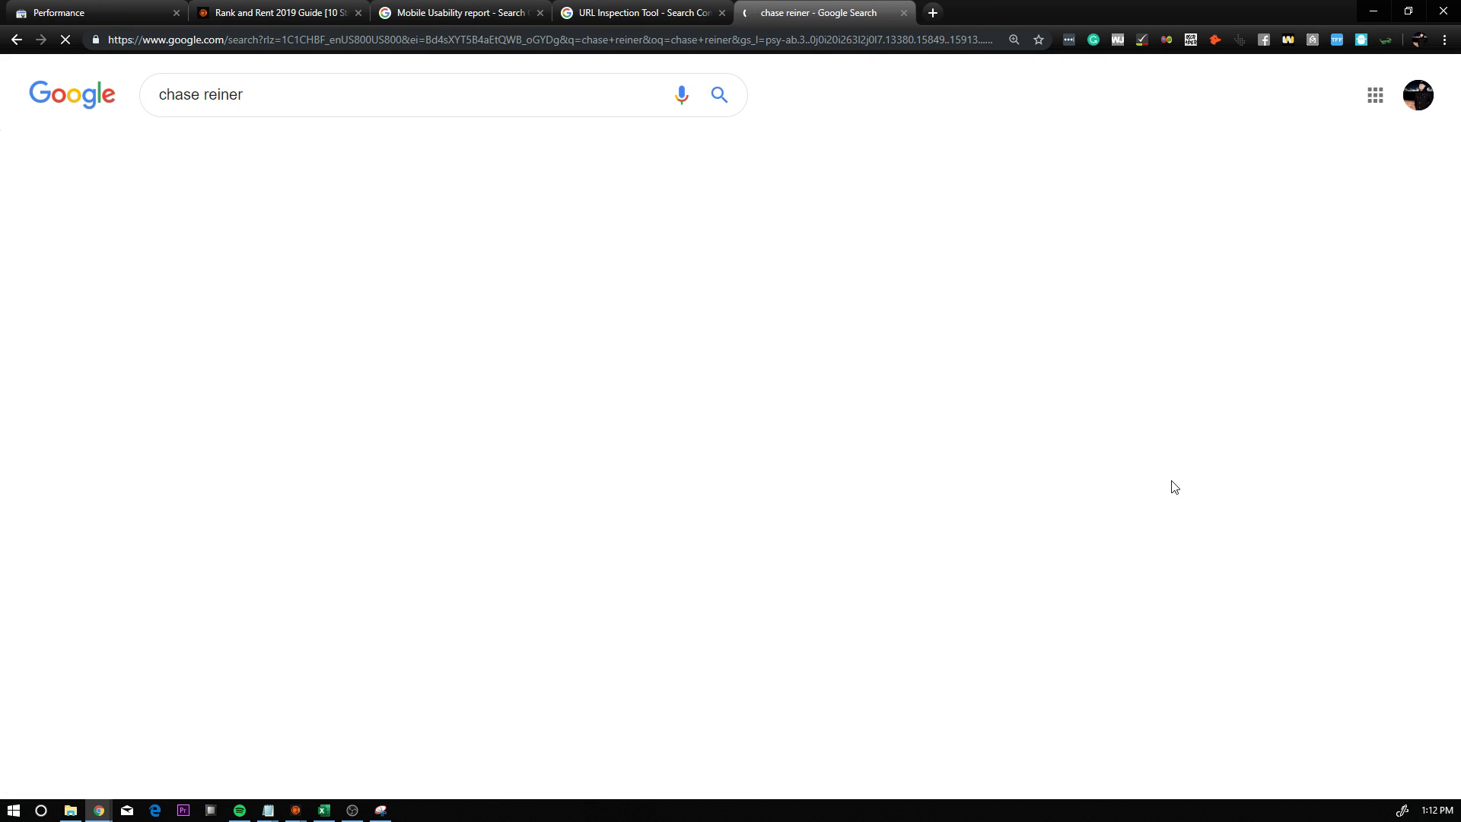
# Examine the business's knowledge panel beside the results, including its reviews, posts and social profiles
pyautogui.scroll(-3, 930, 496)
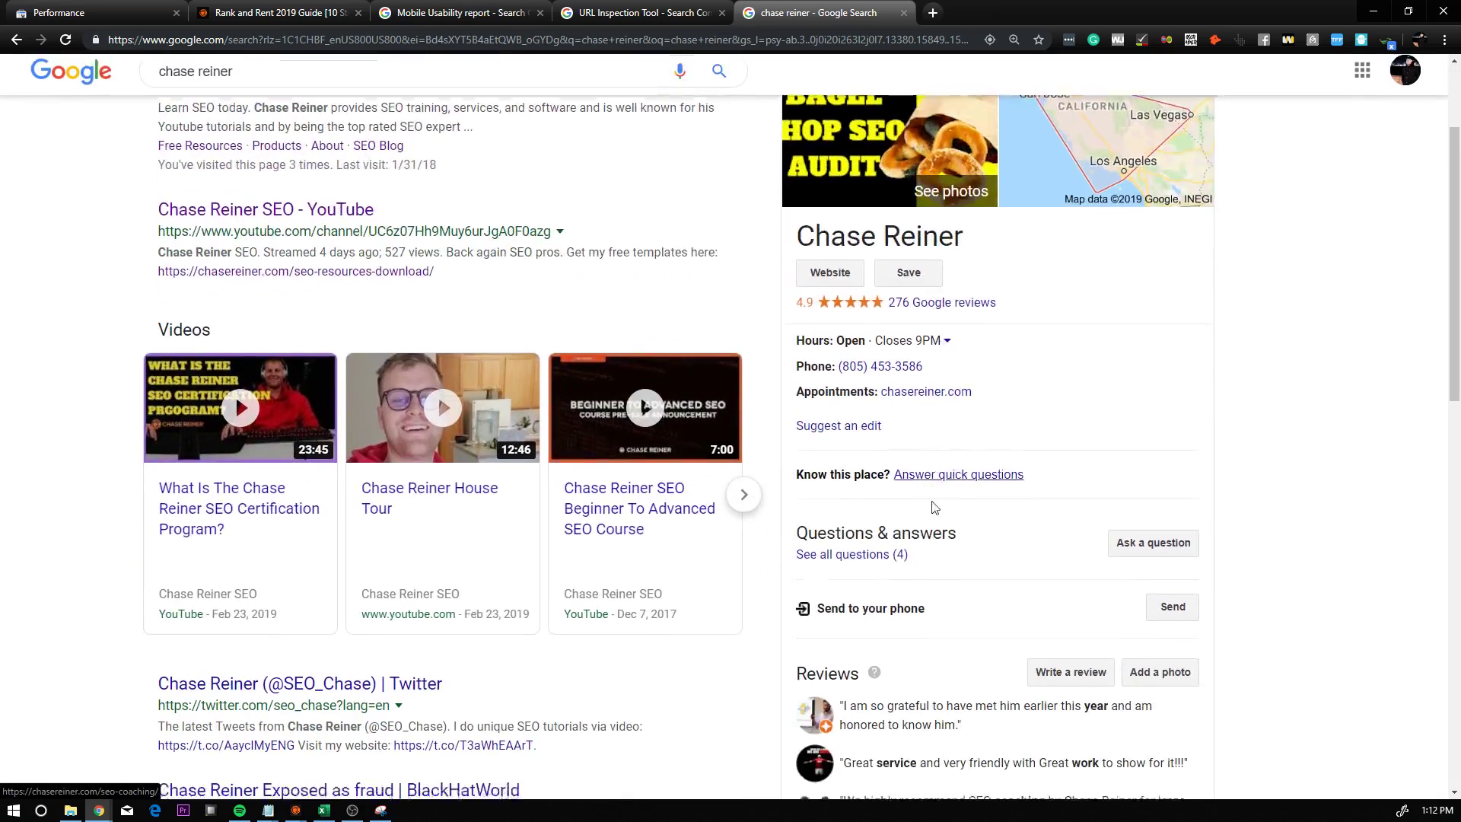
pyautogui.scroll(-3, 990, 571)
pyautogui.scroll(5, 1046, 617)
pyautogui.scroll(-10, 1045, 617)
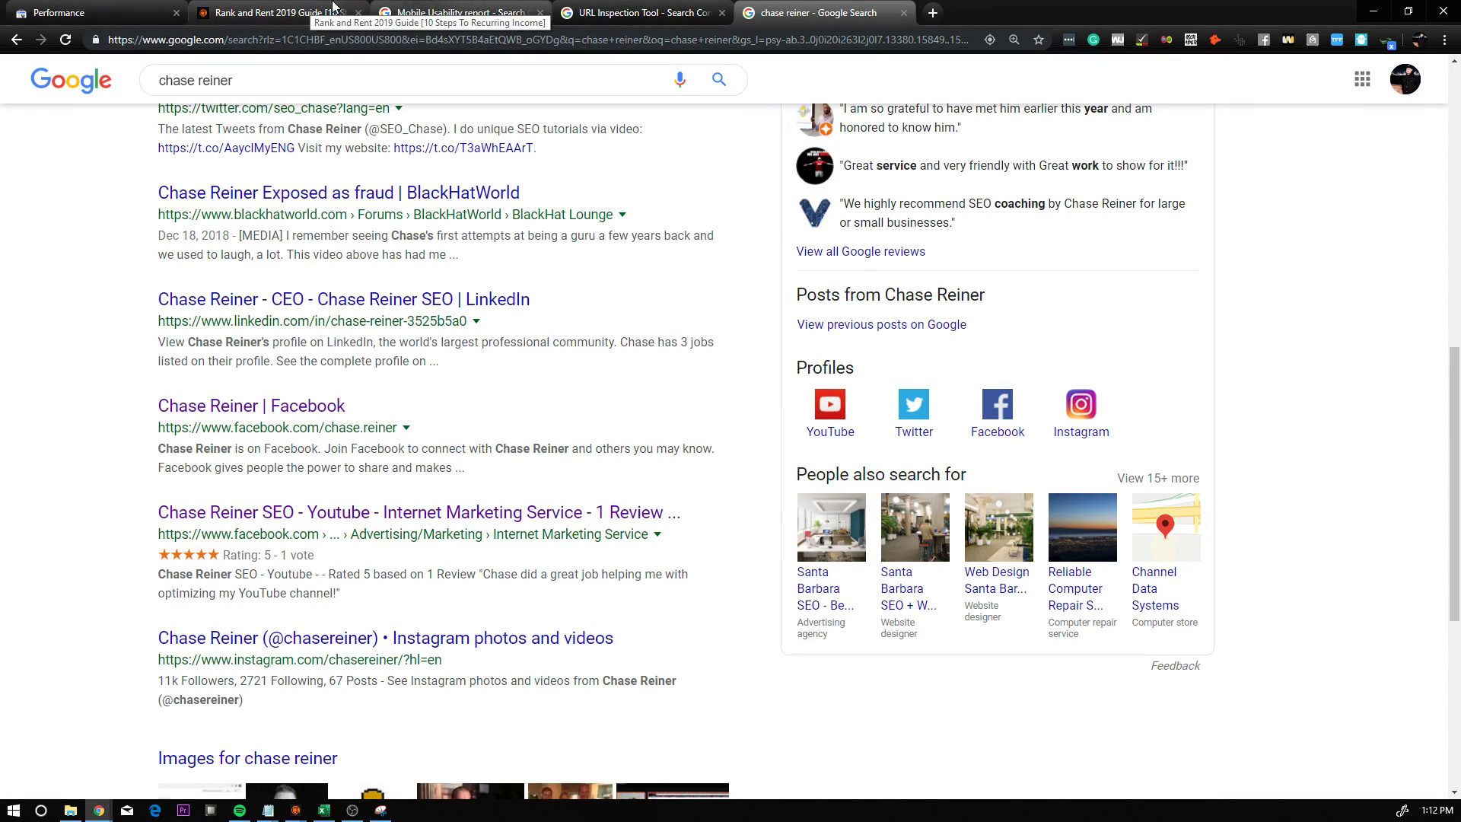
# Return to the Search Console Performance report and view the Search type filter's comparison options, leaving the filter unapplied
pyautogui.click(138, 14)
pyautogui.scroll(-1, 707, 458)
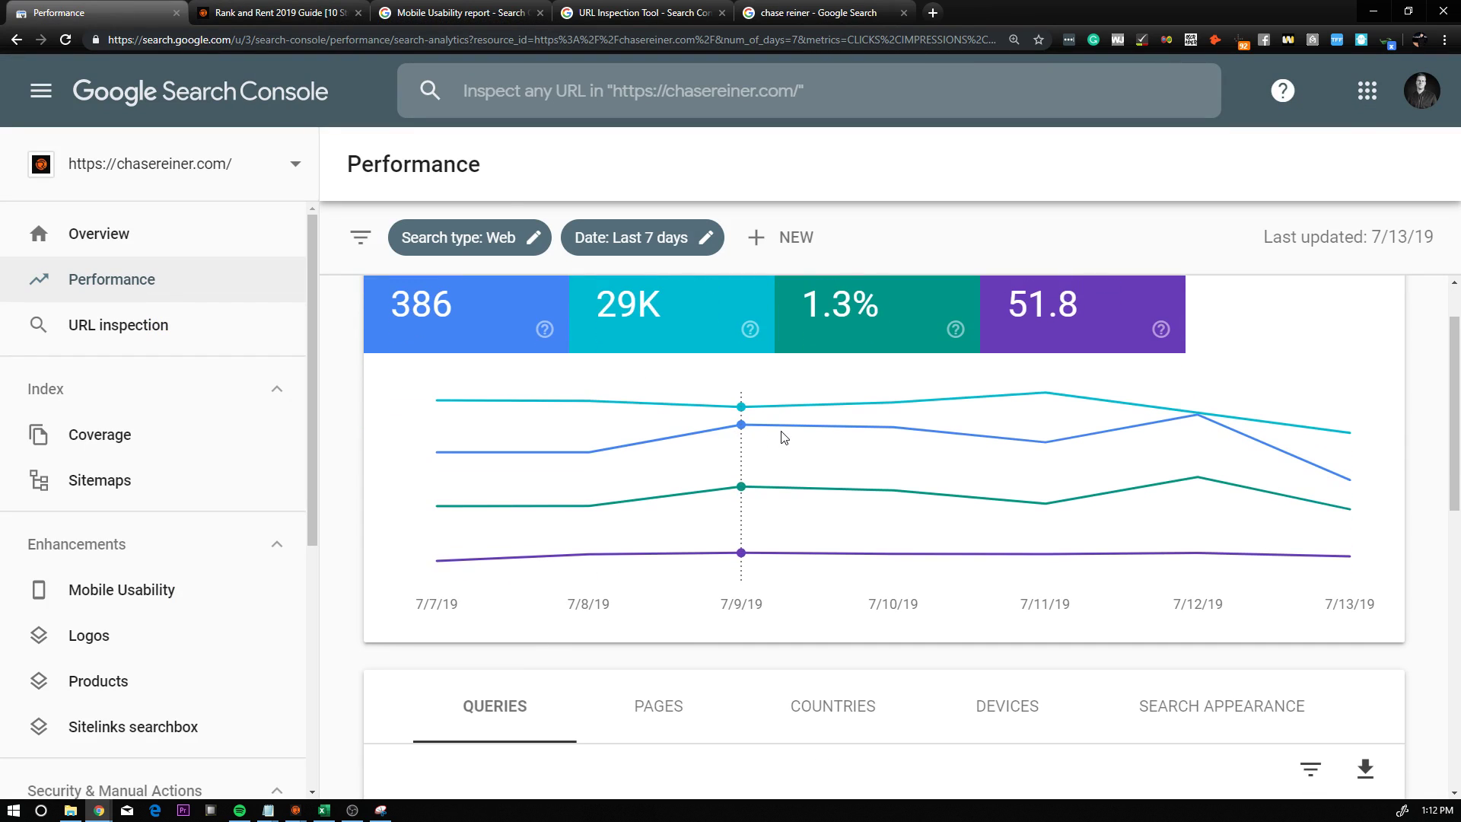
pyautogui.scroll(1, 784, 437)
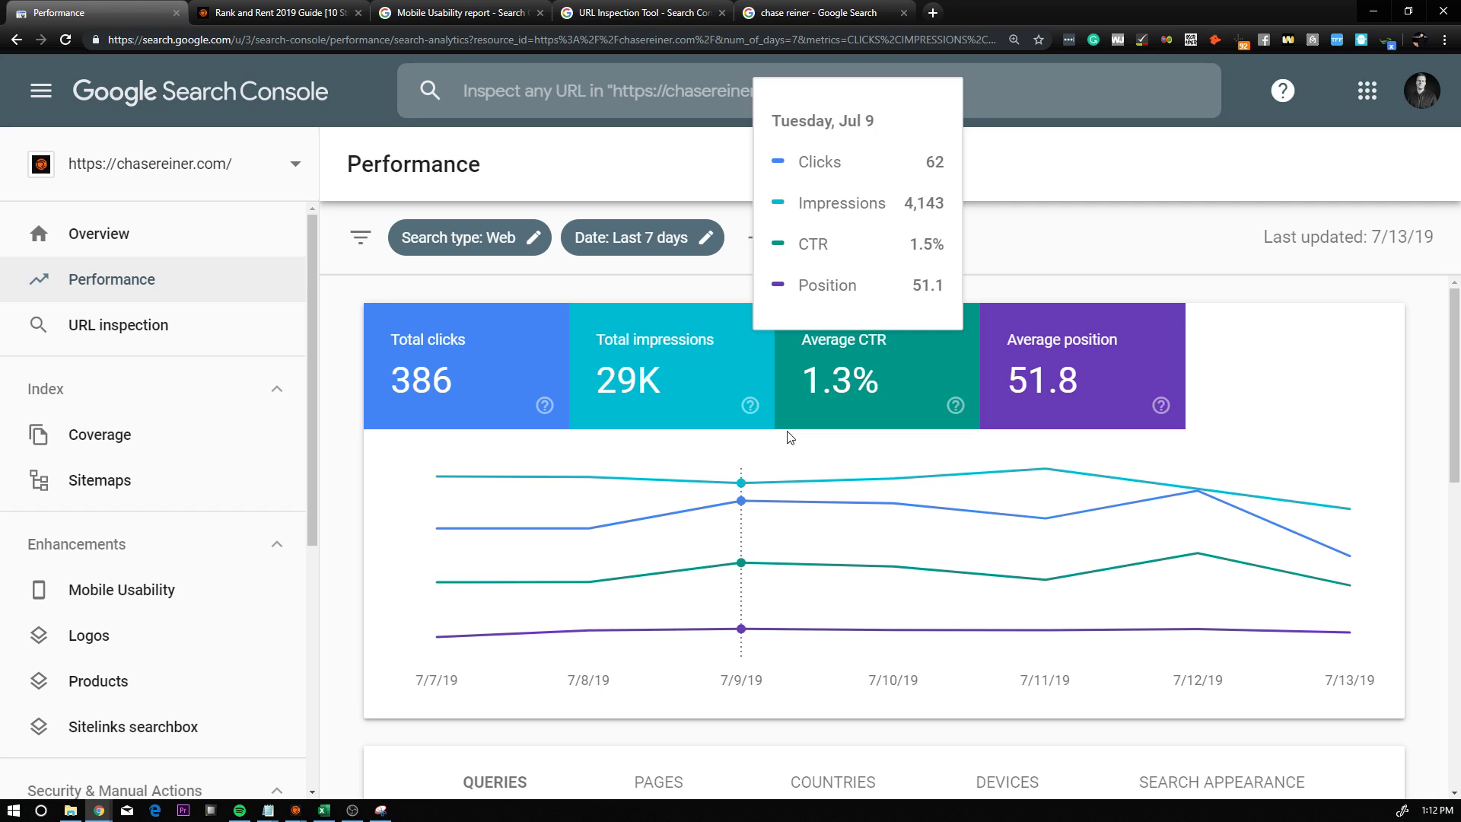
pyautogui.click(467, 235)
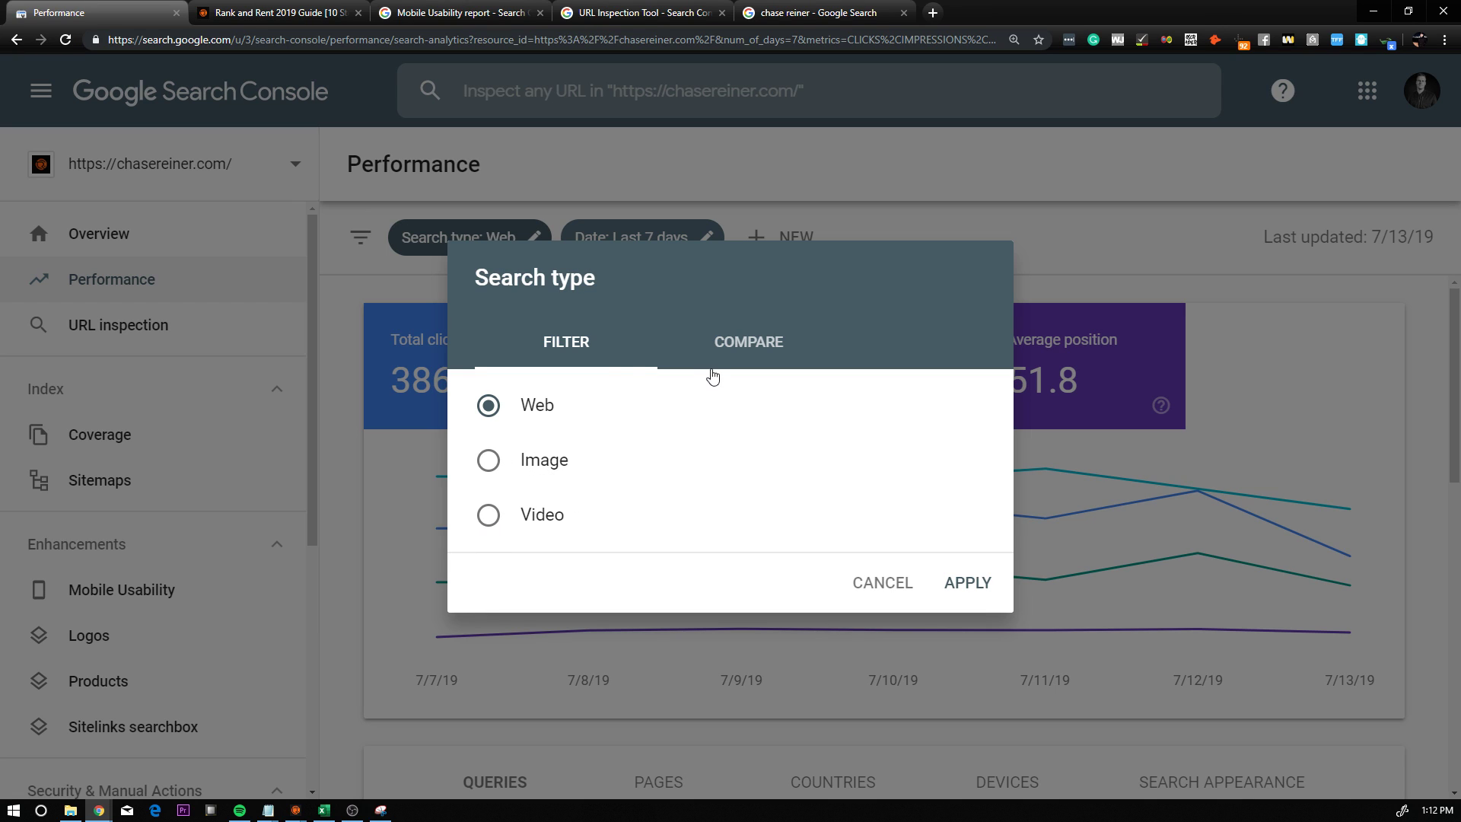
pyautogui.click(739, 367)
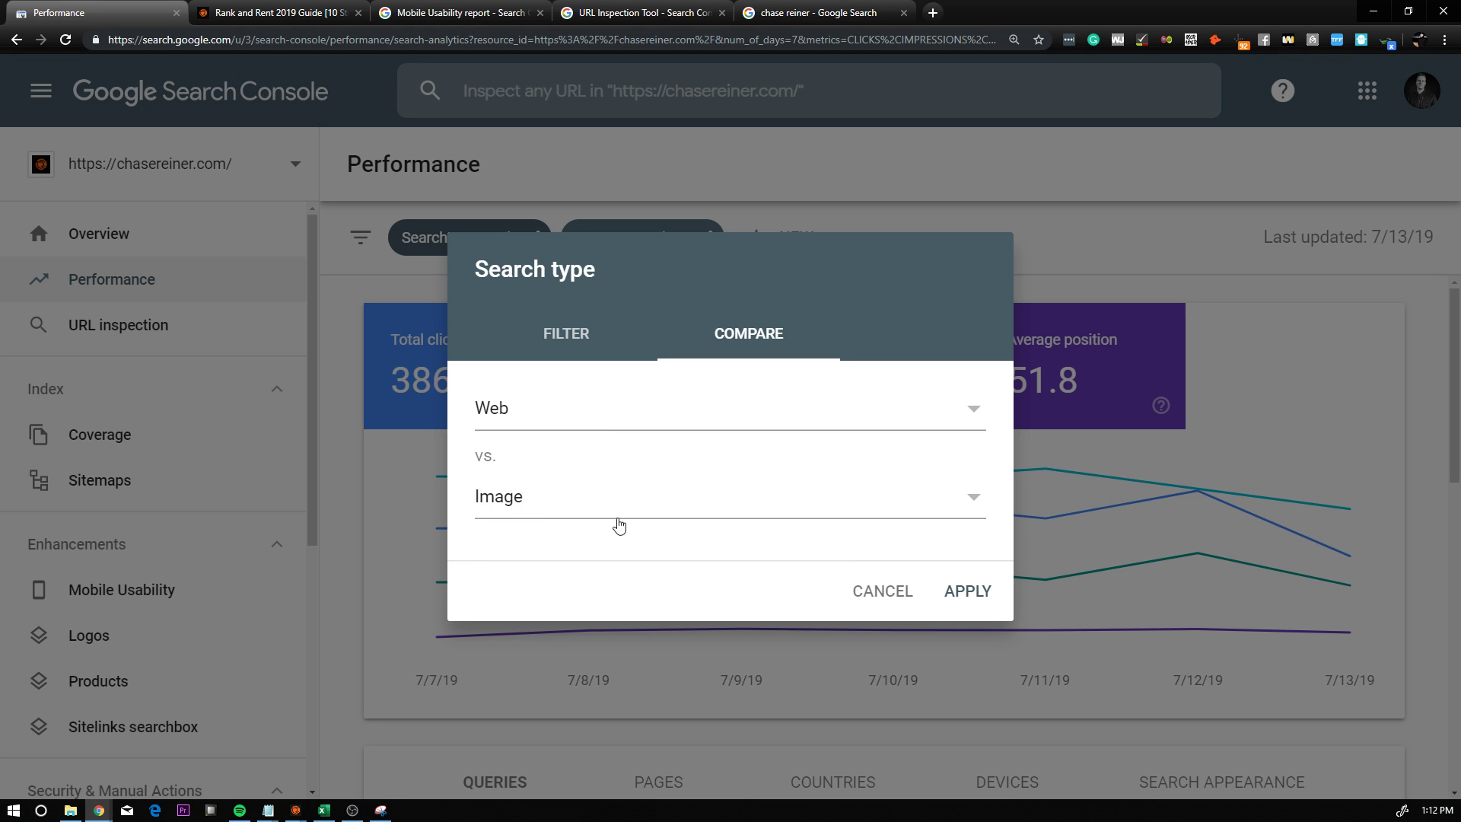
pyautogui.click(862, 591)
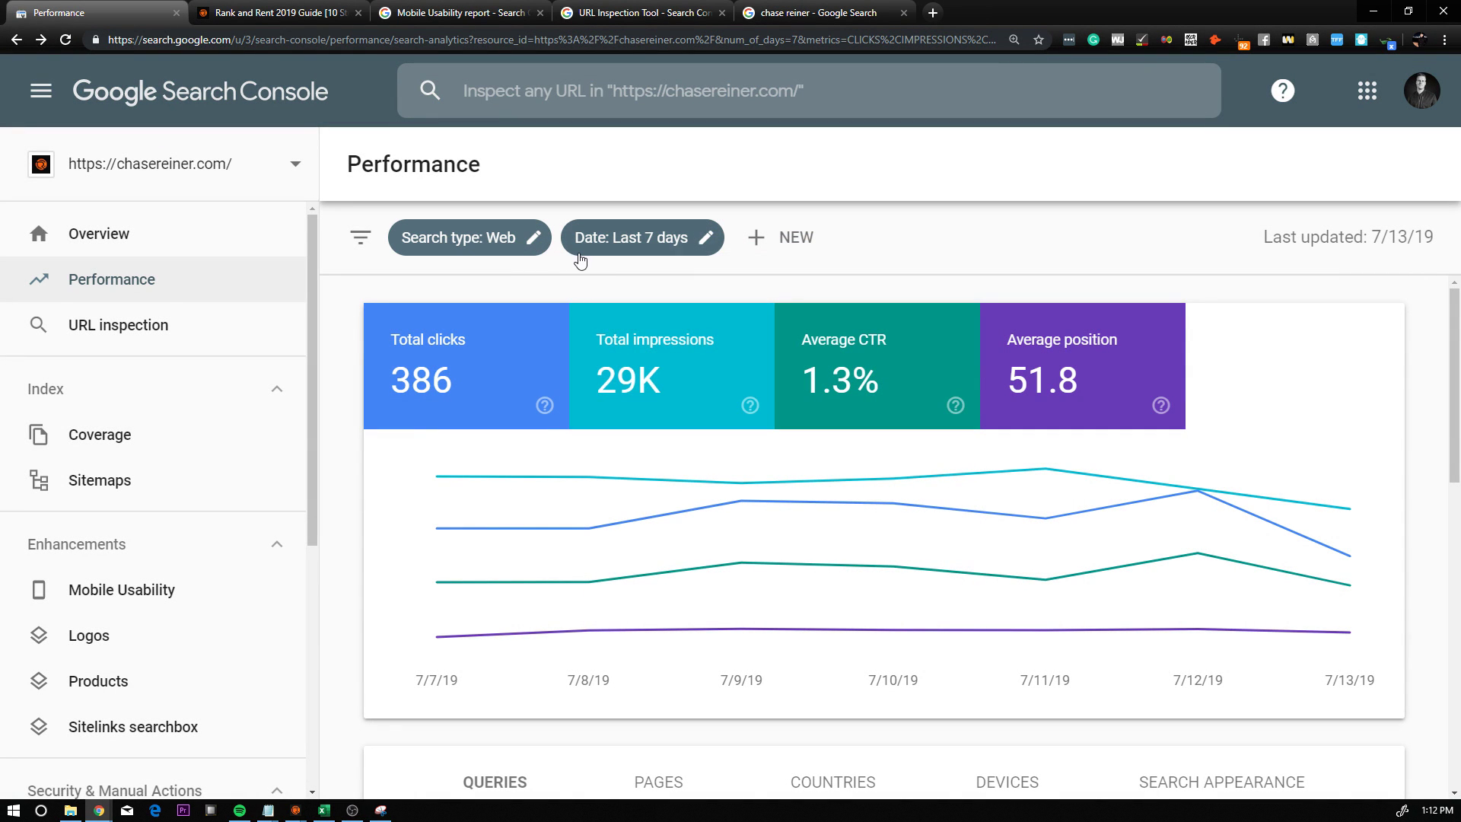
# View the comparison options of the Date range filter and close it without applying any
pyautogui.click(611, 242)
pyautogui.click(766, 230)
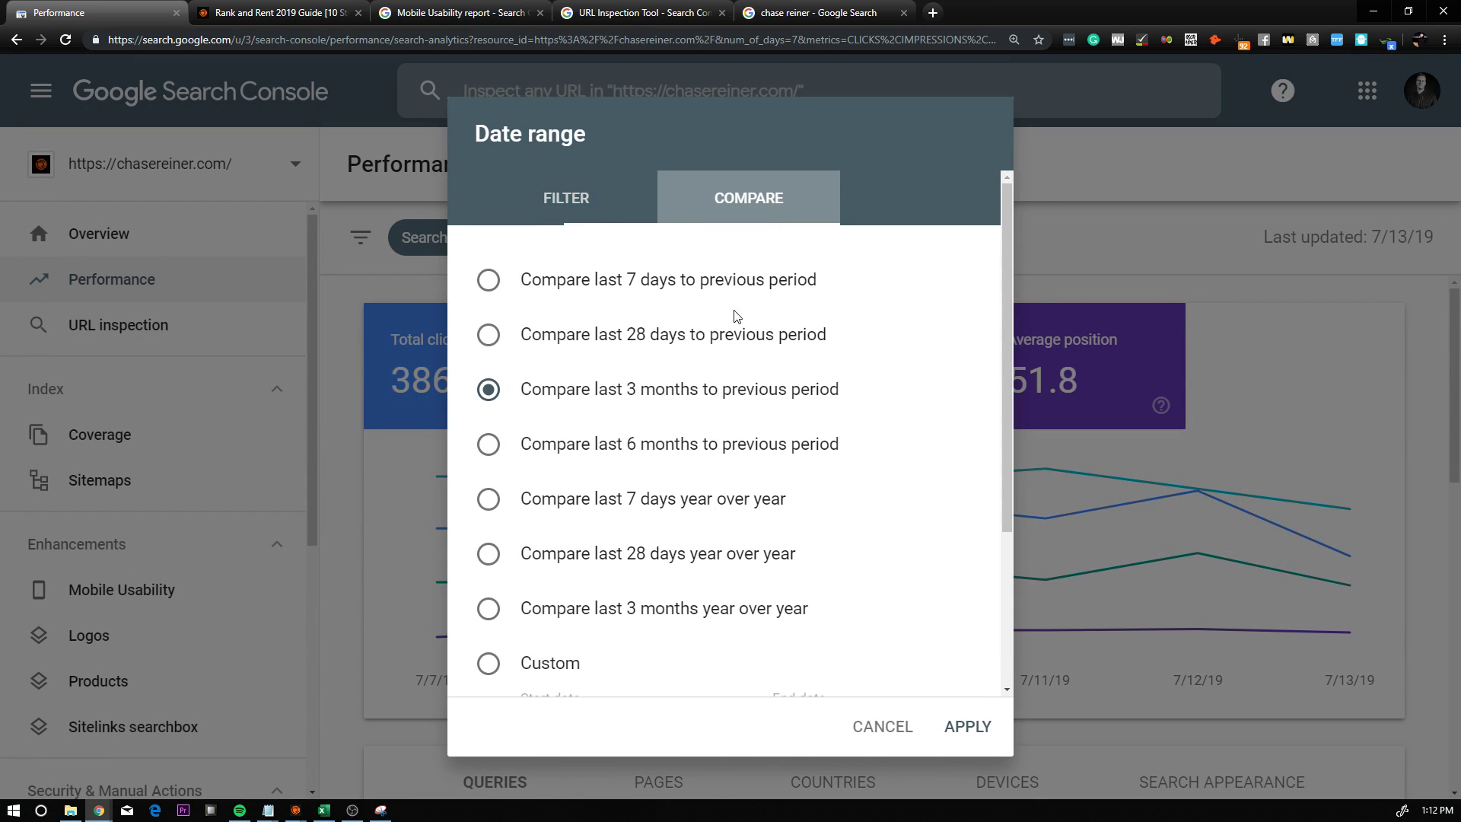
pyautogui.click(876, 732)
# Look through the new filter types and view the Search appearance comparison options without applying a filter
pyautogui.click(784, 235)
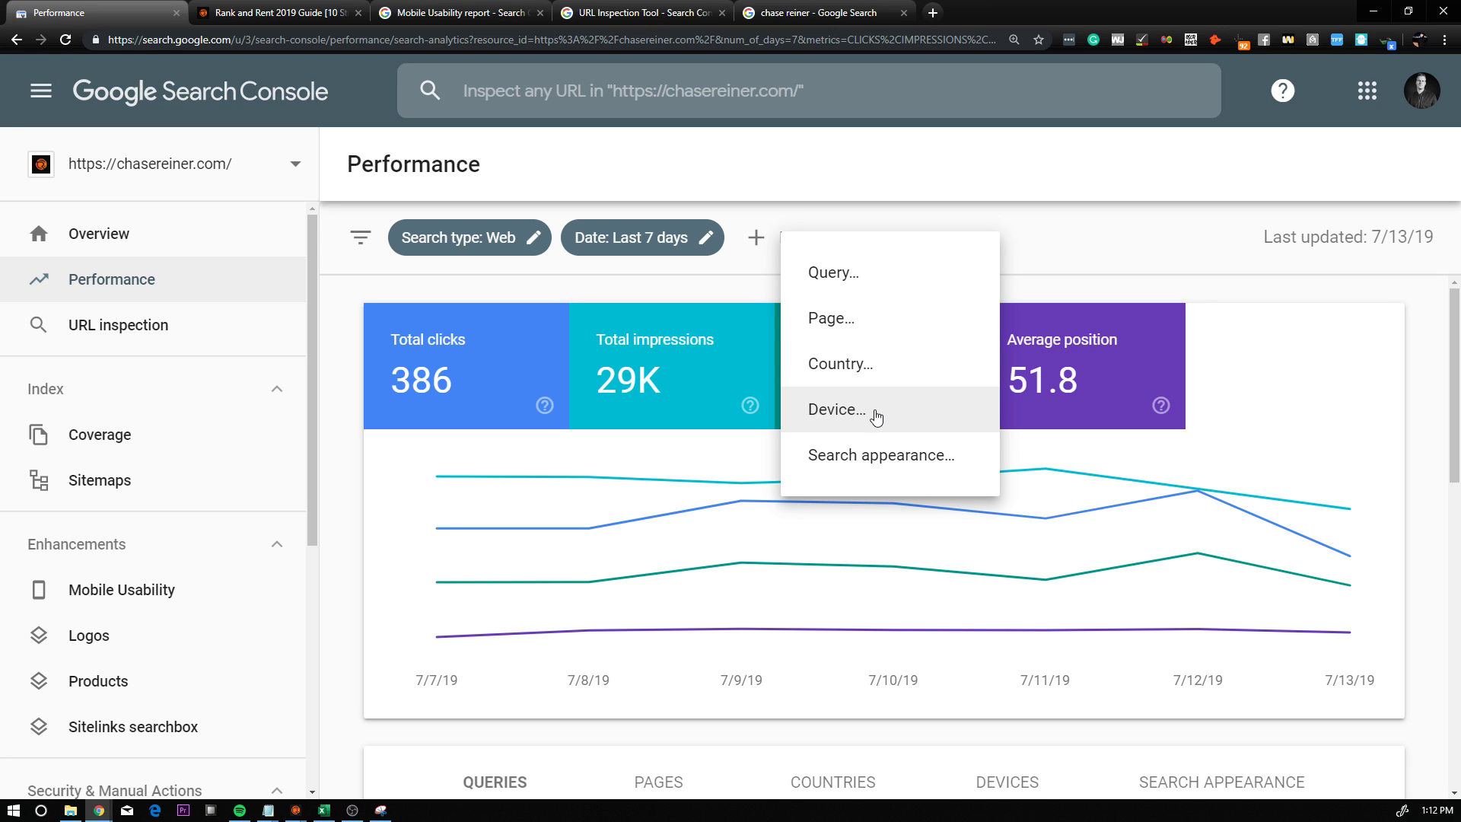
pyautogui.click(855, 451)
pyautogui.click(754, 344)
pyautogui.click(597, 359)
pyautogui.click(666, 369)
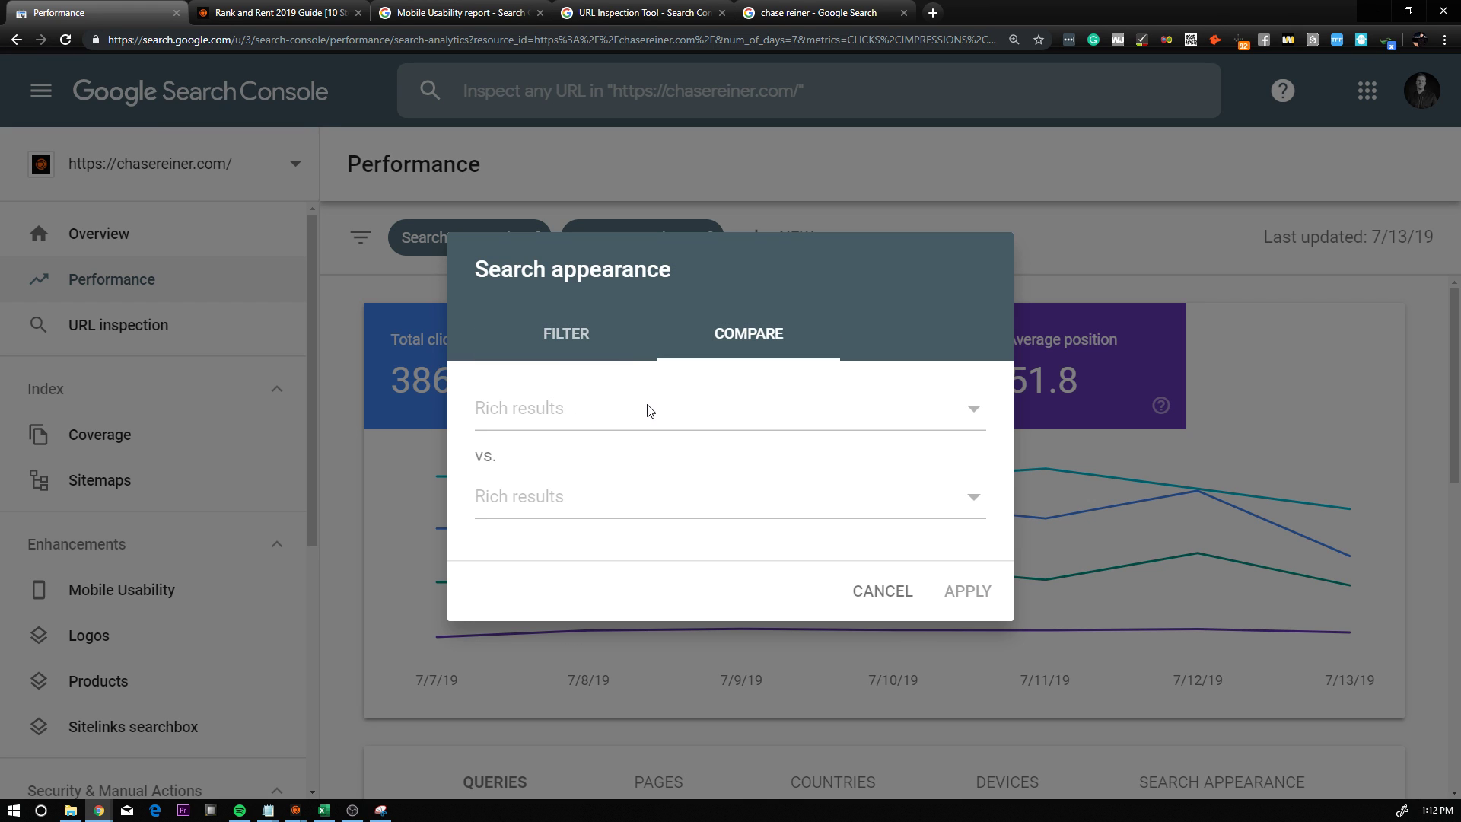
pyautogui.click(875, 590)
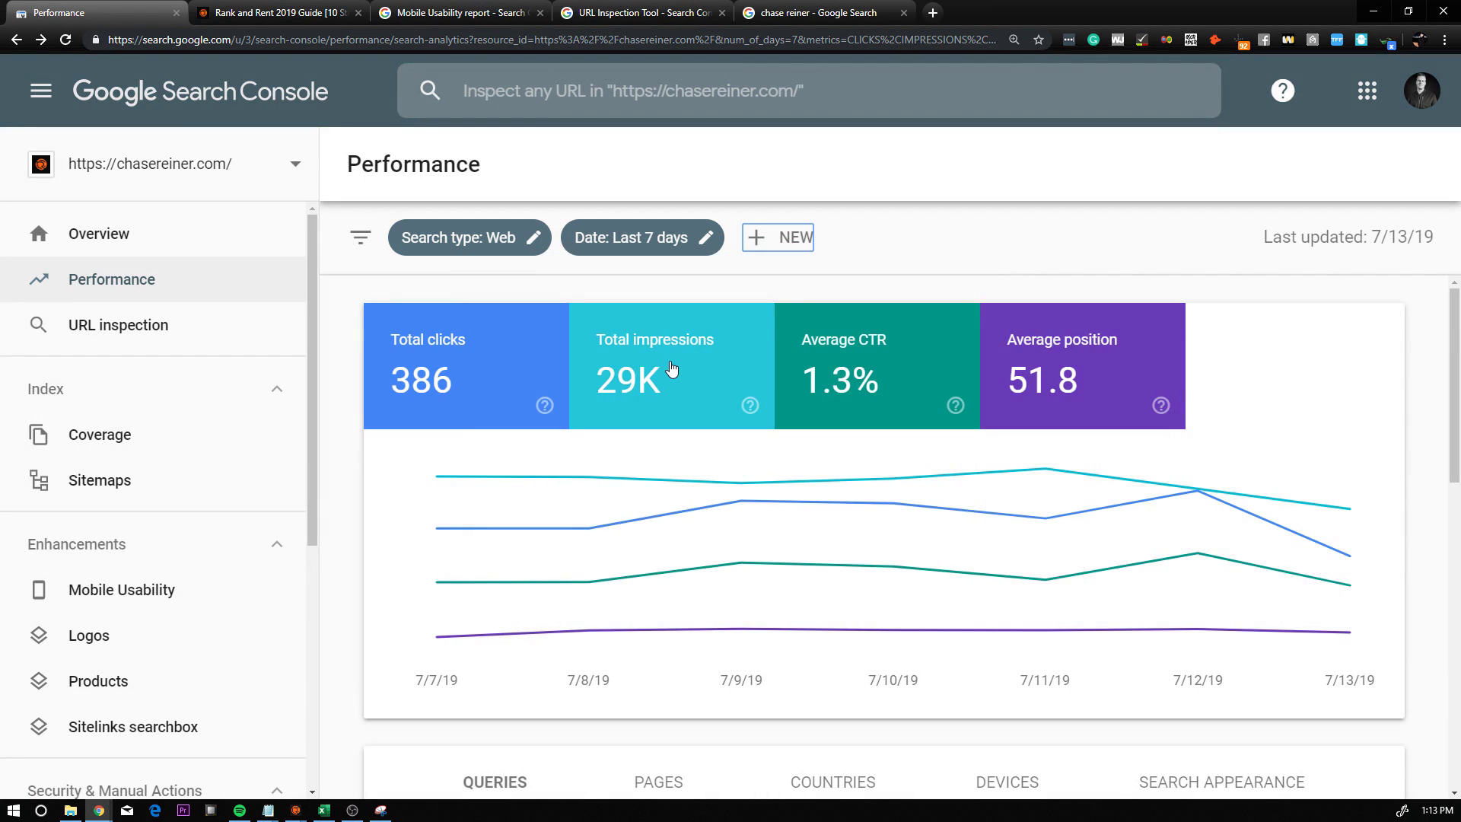
# Filter the Performance report to the query "seo roadmap template" from the queries table
pyautogui.scroll(-2, 770, 395)
pyautogui.scroll(-4, 723, 370)
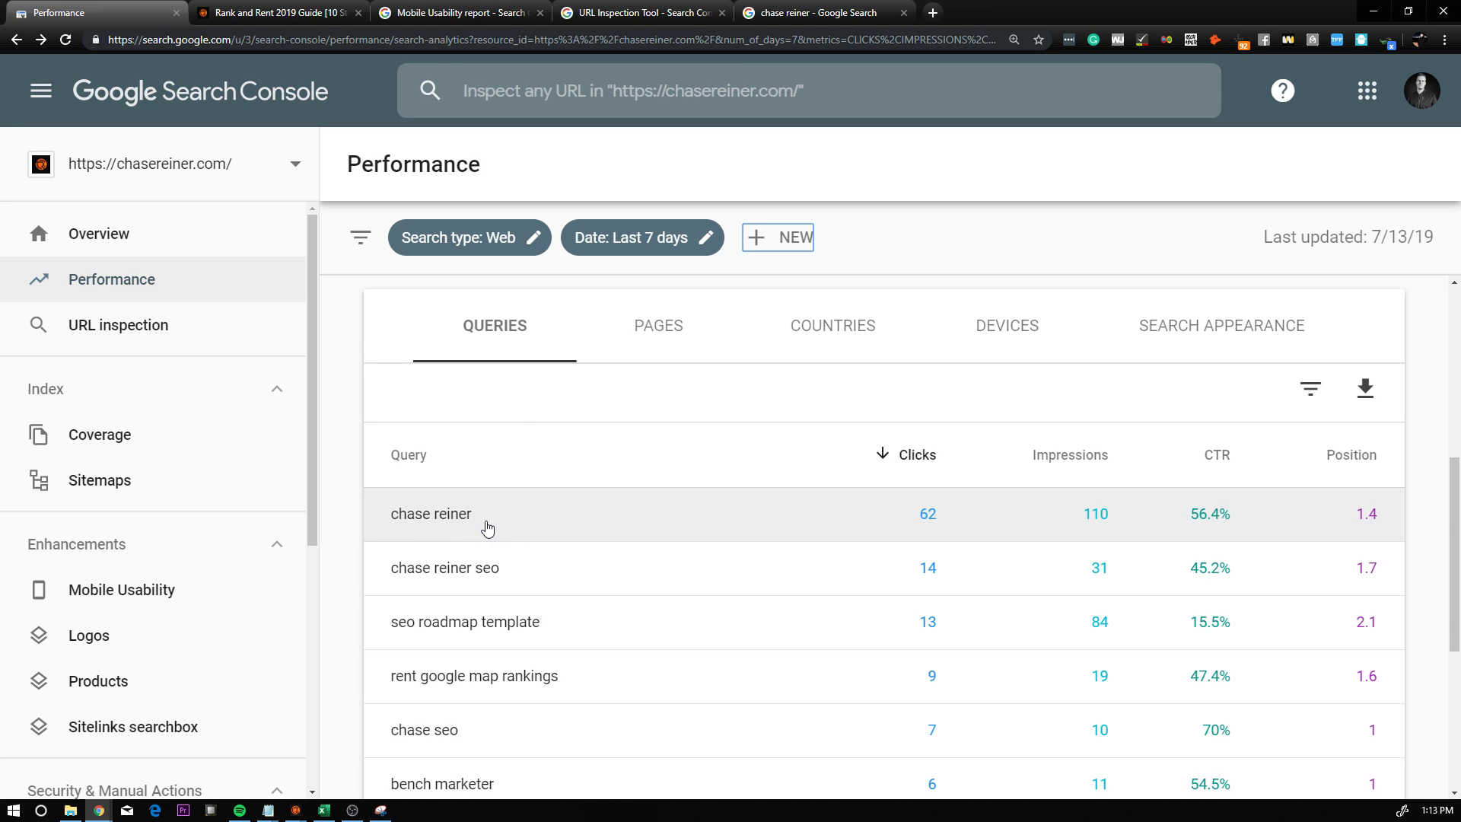
pyautogui.scroll(-1, 491, 531)
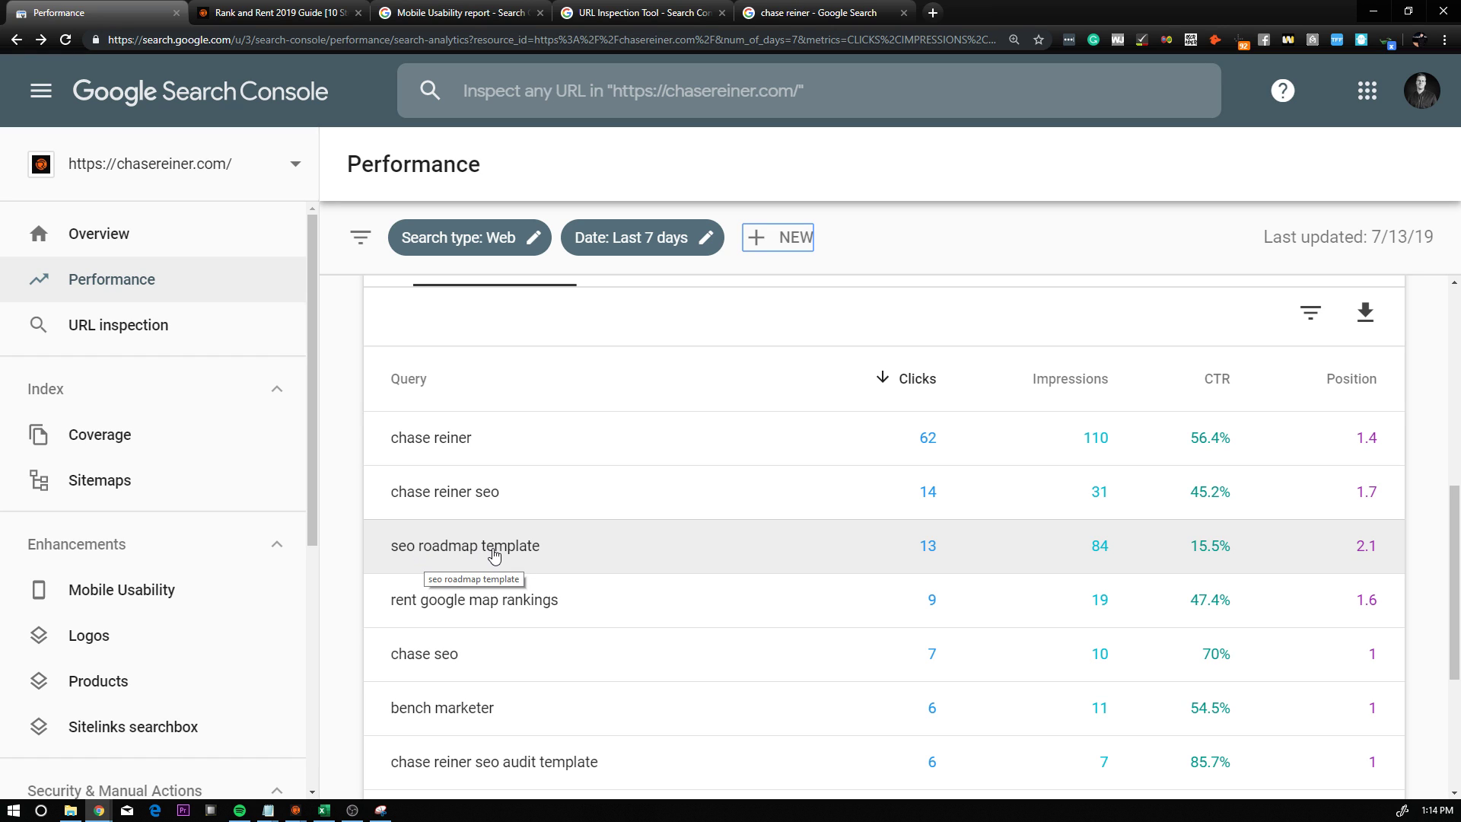
pyautogui.click(471, 549)
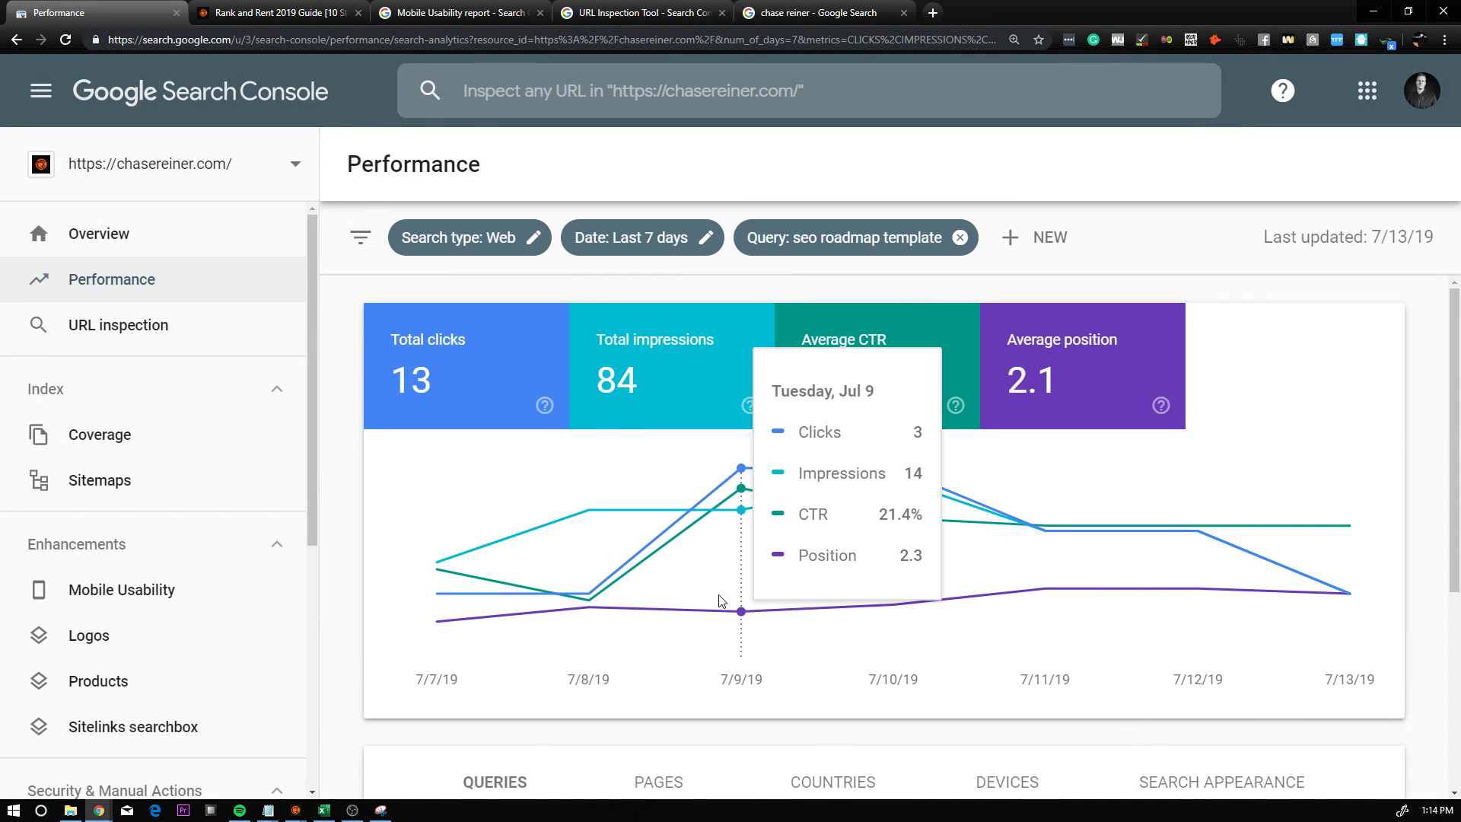
# List the pages for the "seo roadmap template" query and review their clicks, impressions, CTR and position
pyautogui.scroll(-2, 715, 603)
pyautogui.click(670, 627)
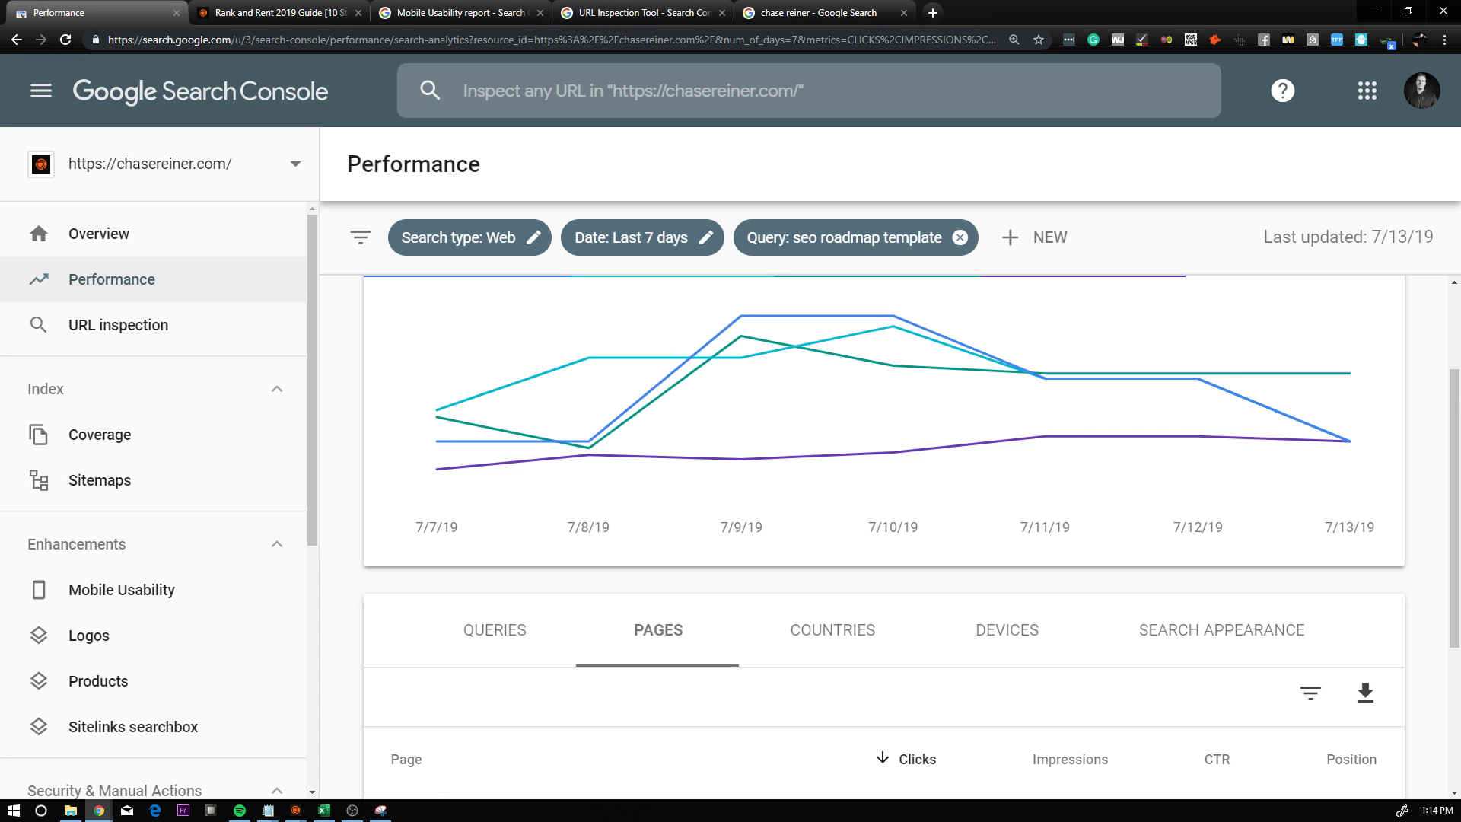
pyautogui.scroll(-3, 682, 586)
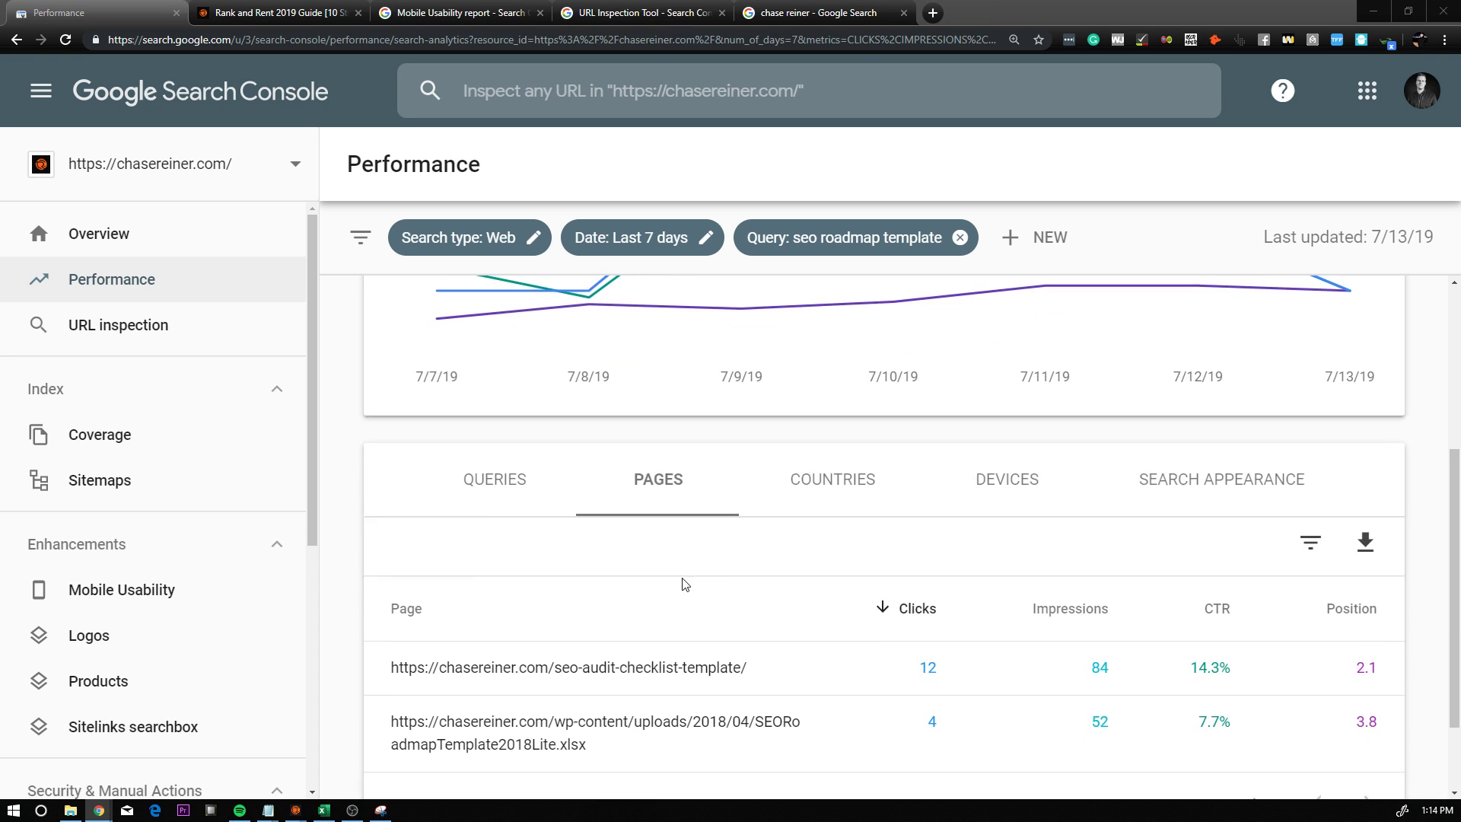
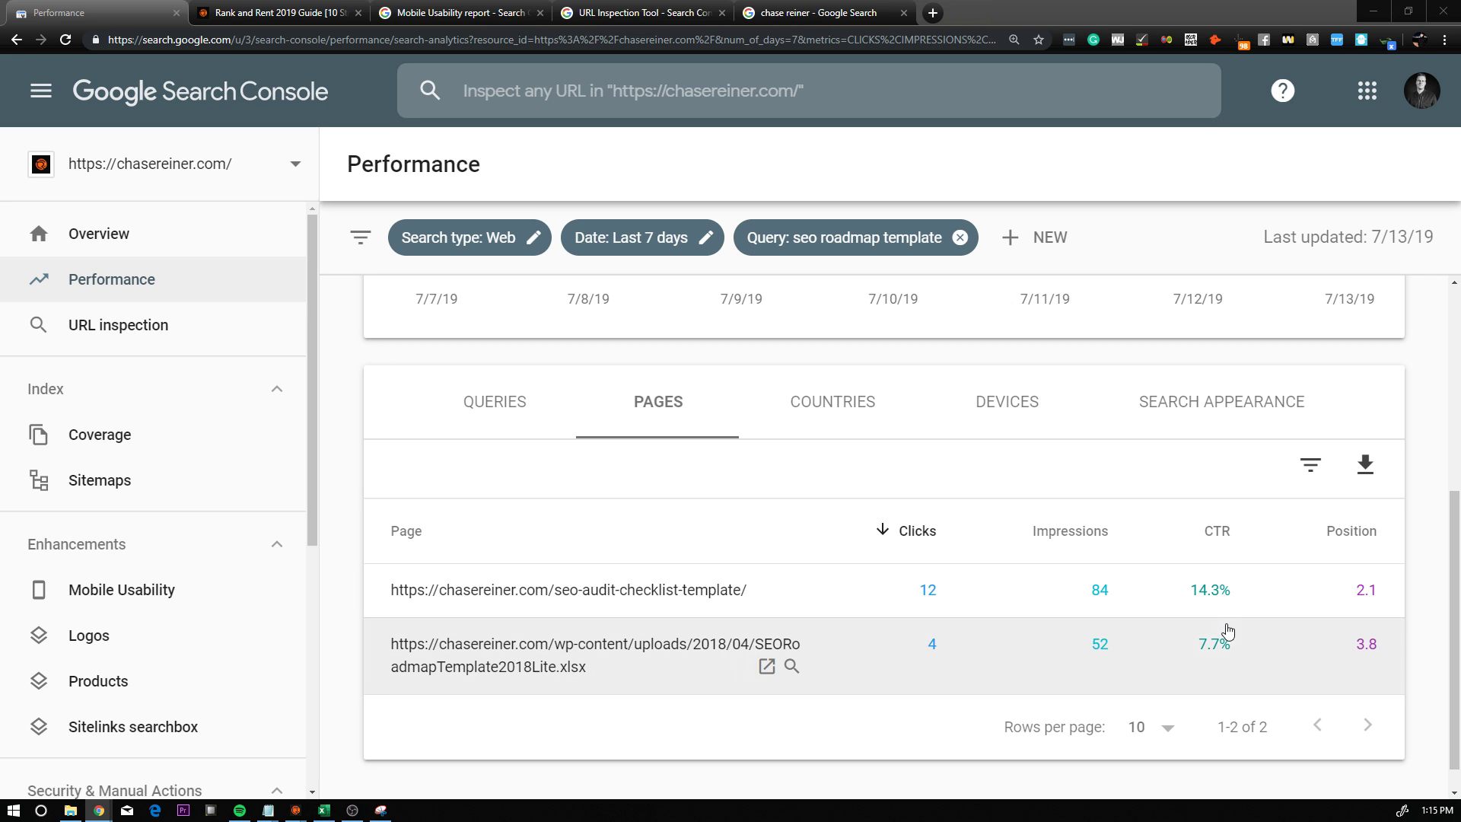
# Filter the report to the /seo-audit-checklist-template/ page, remove the query filter, and check the page filter's settings without changing them
pyautogui.click(583, 590)
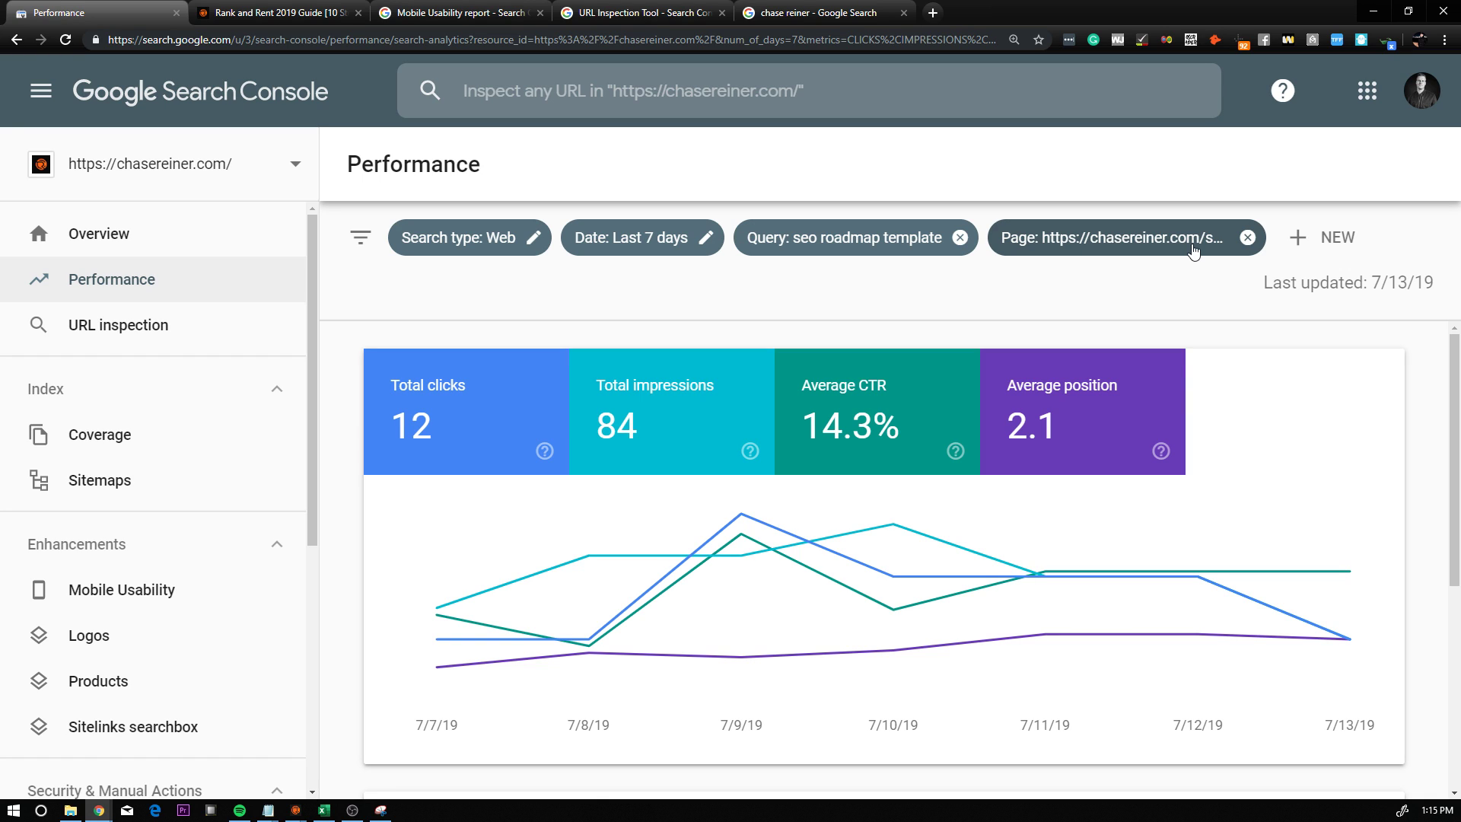
pyautogui.click(961, 237)
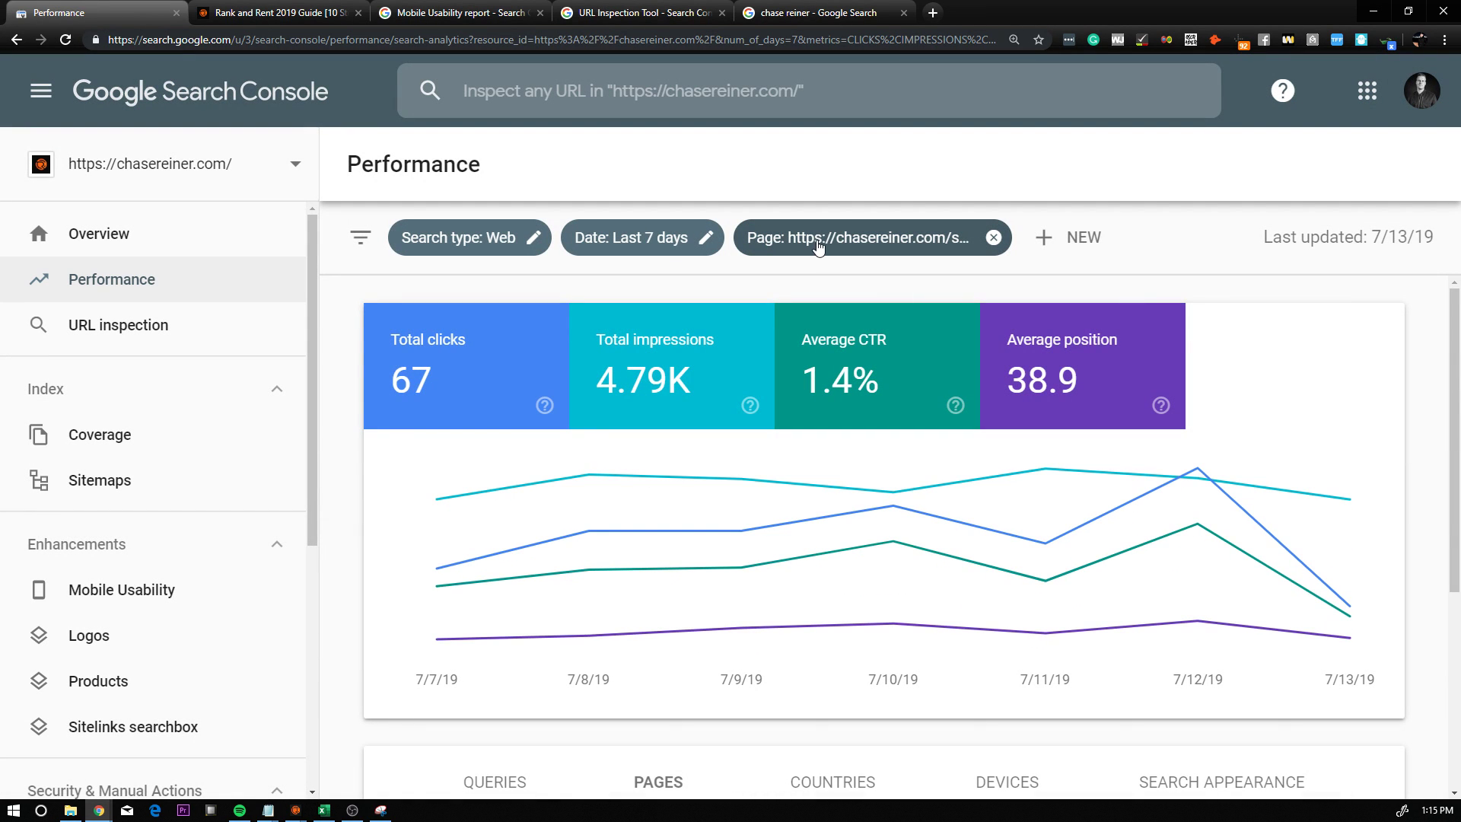
pyautogui.click(881, 247)
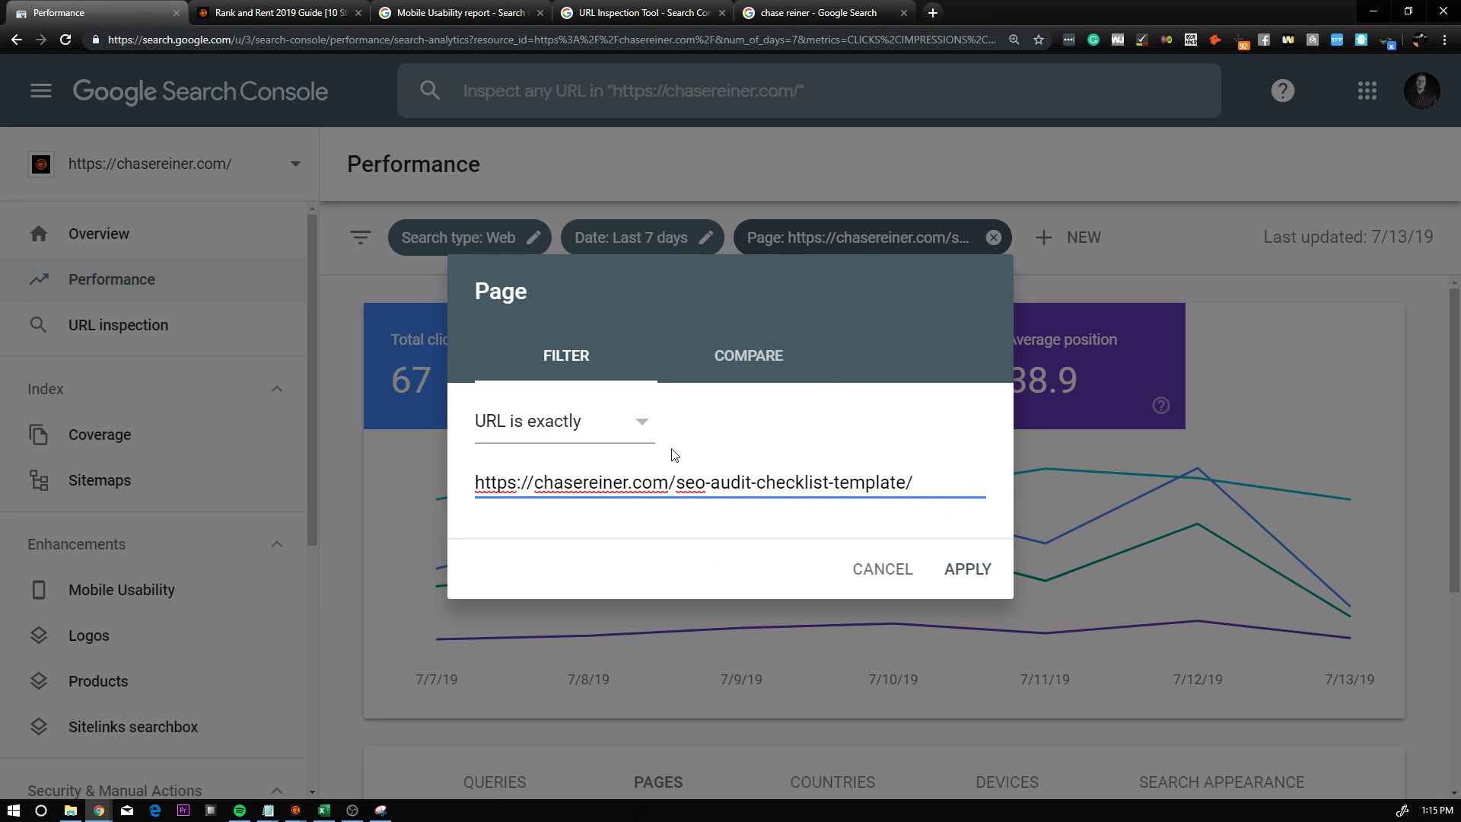
pyautogui.click(892, 570)
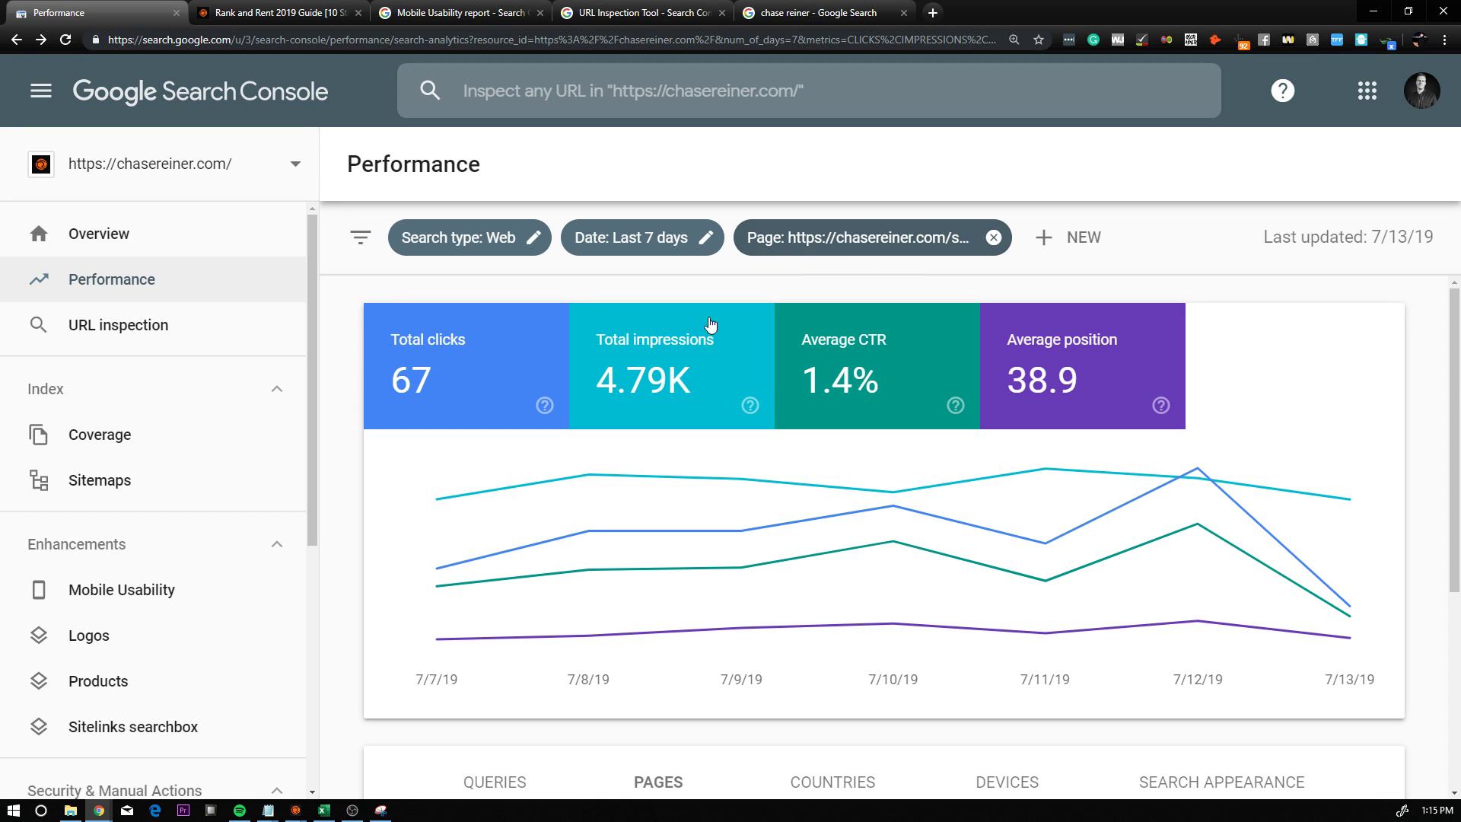
# List the queries for the filtered page and examine their clicks, impressions, CTR and positions
pyautogui.scroll(-3, 721, 305)
pyautogui.click(488, 550)
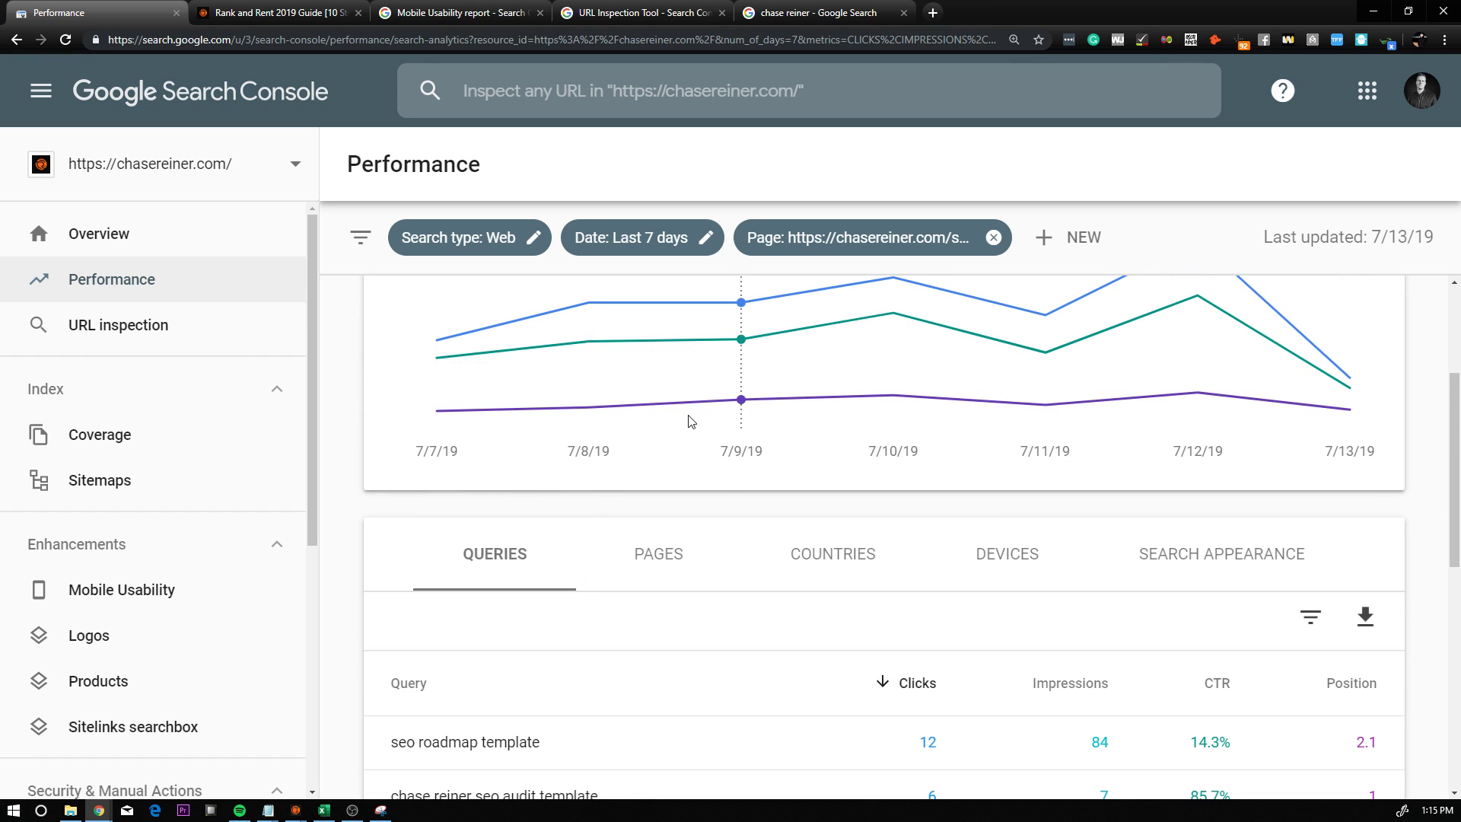
pyautogui.scroll(-2, 692, 427)
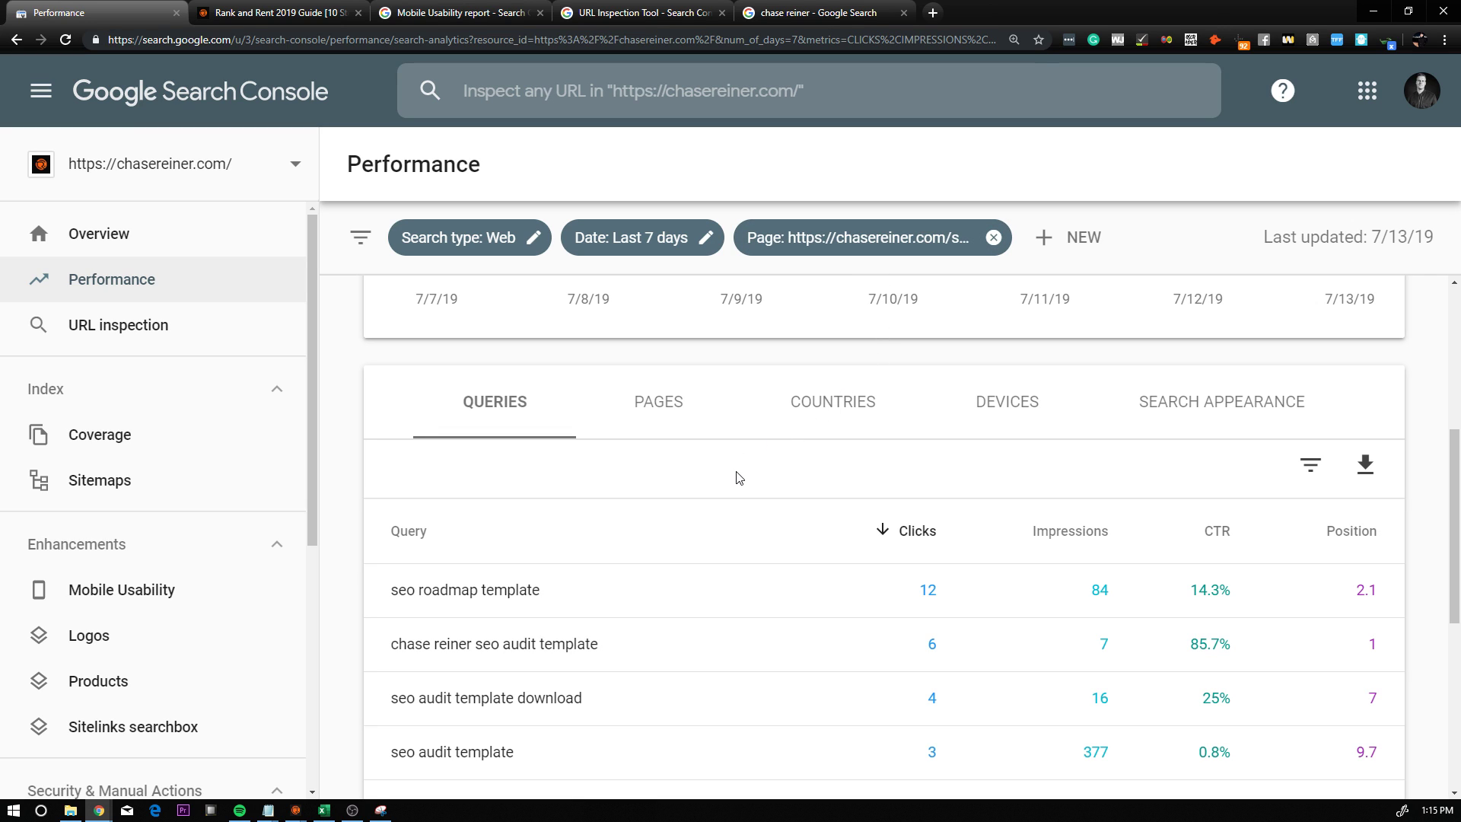
pyautogui.scroll(-1, 736, 477)
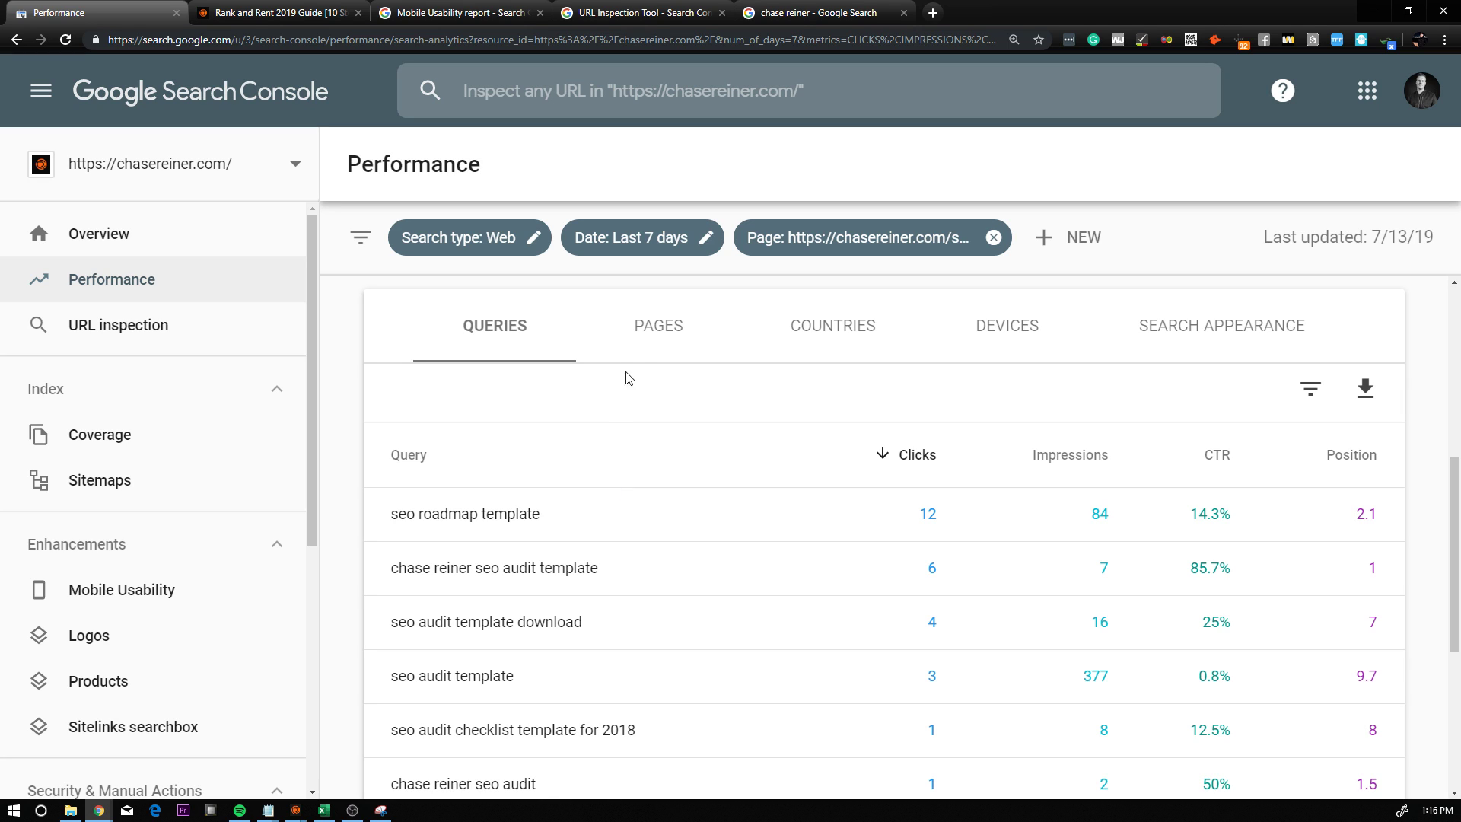
pyautogui.scroll(-1, 660, 379)
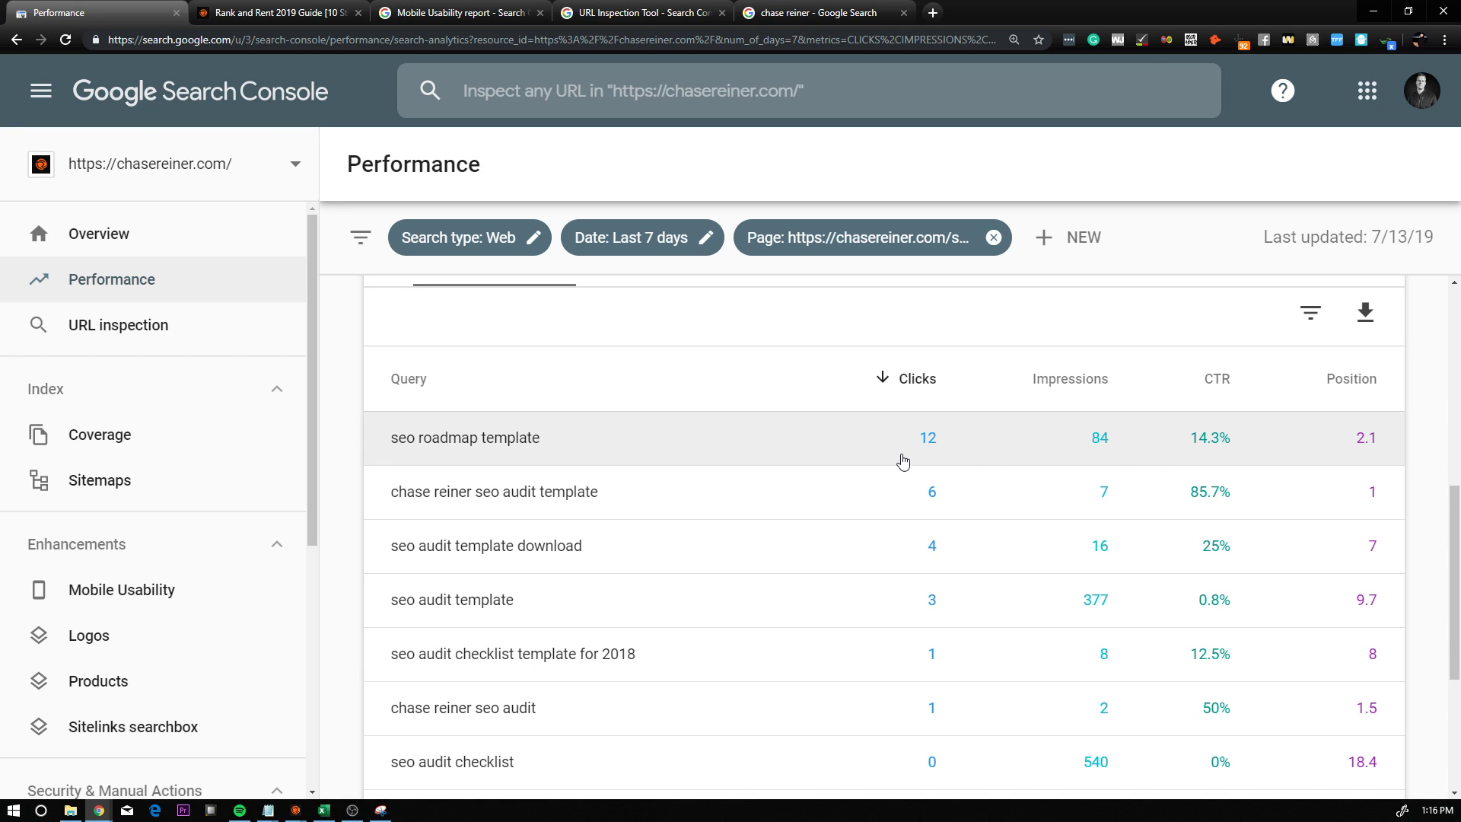
pyautogui.scroll(-1, 829, 461)
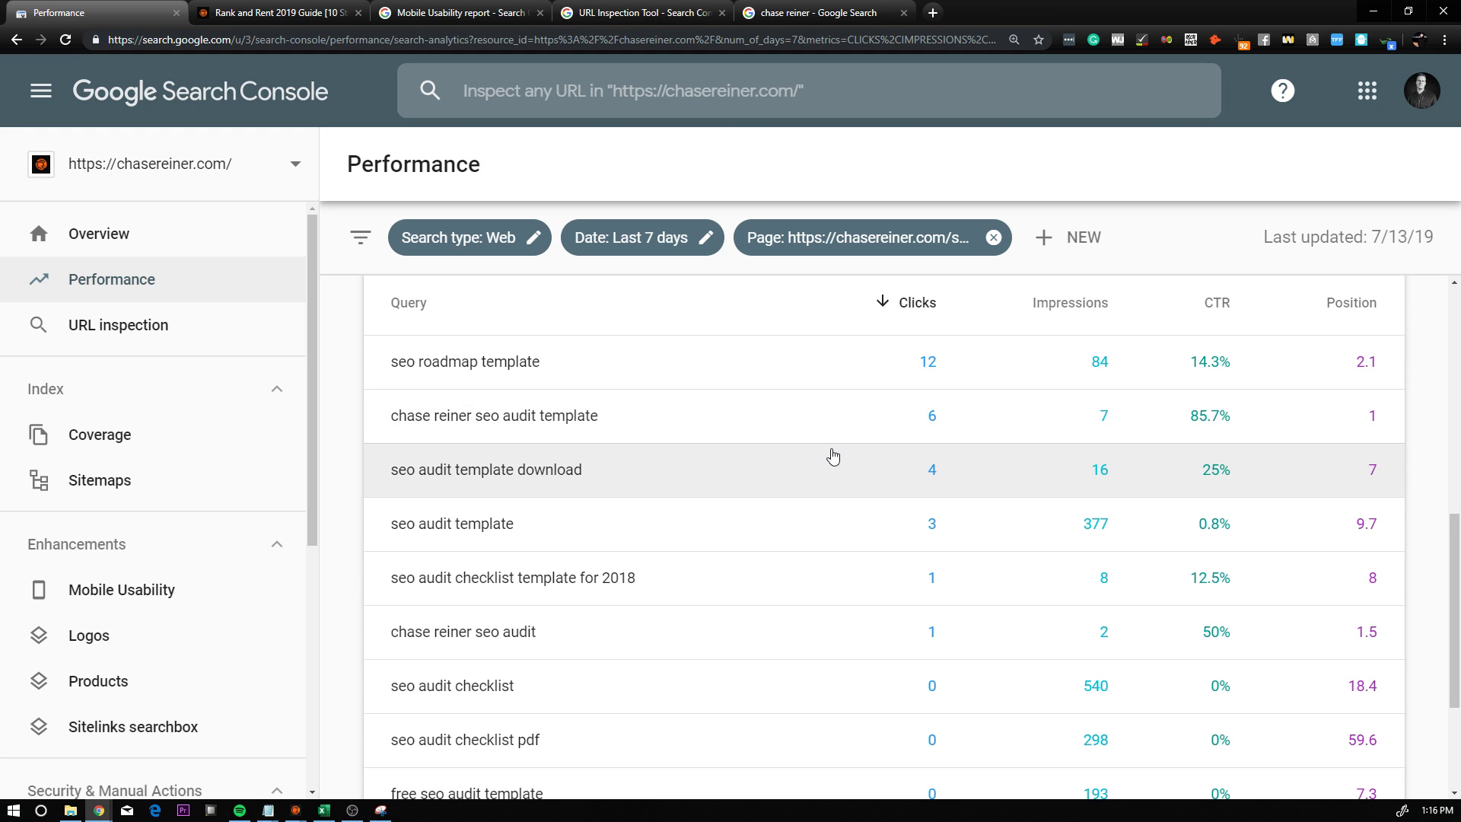
pyautogui.scroll(1, 832, 456)
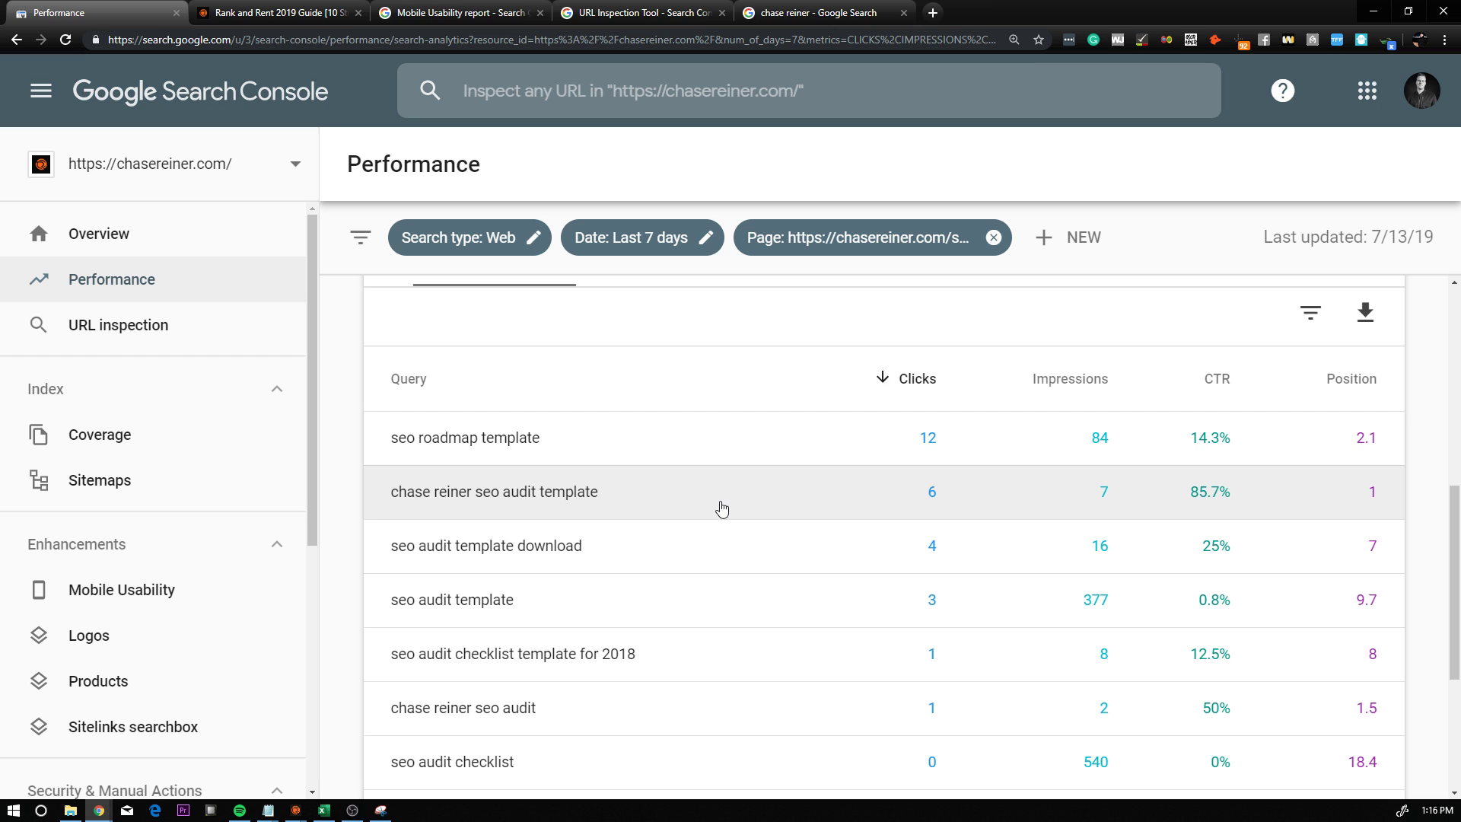
pyautogui.scroll(-1, 725, 504)
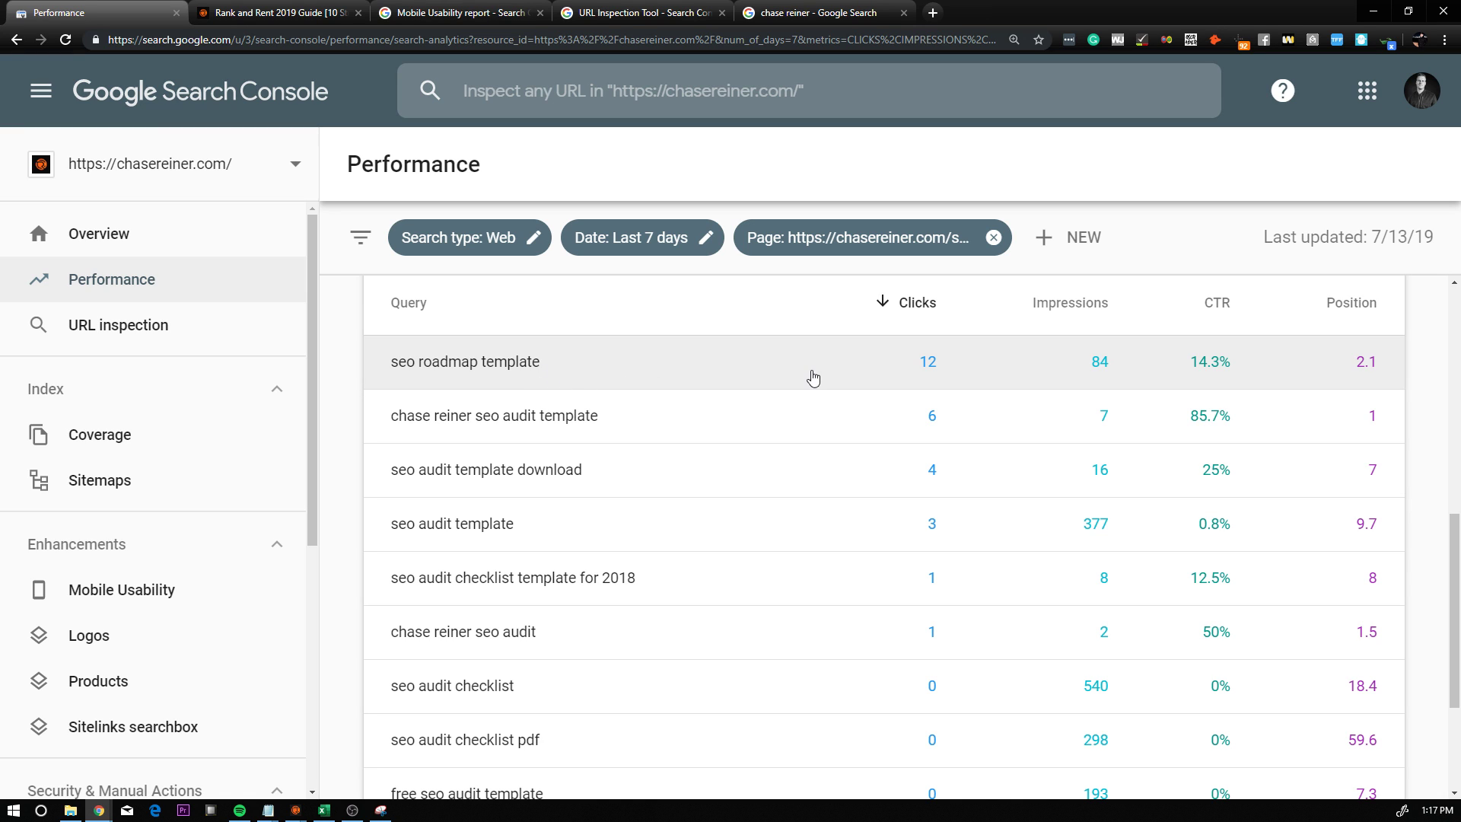
# Search Google for "seo roadmap template" in a new incognito window
pyautogui.click(930, 11)
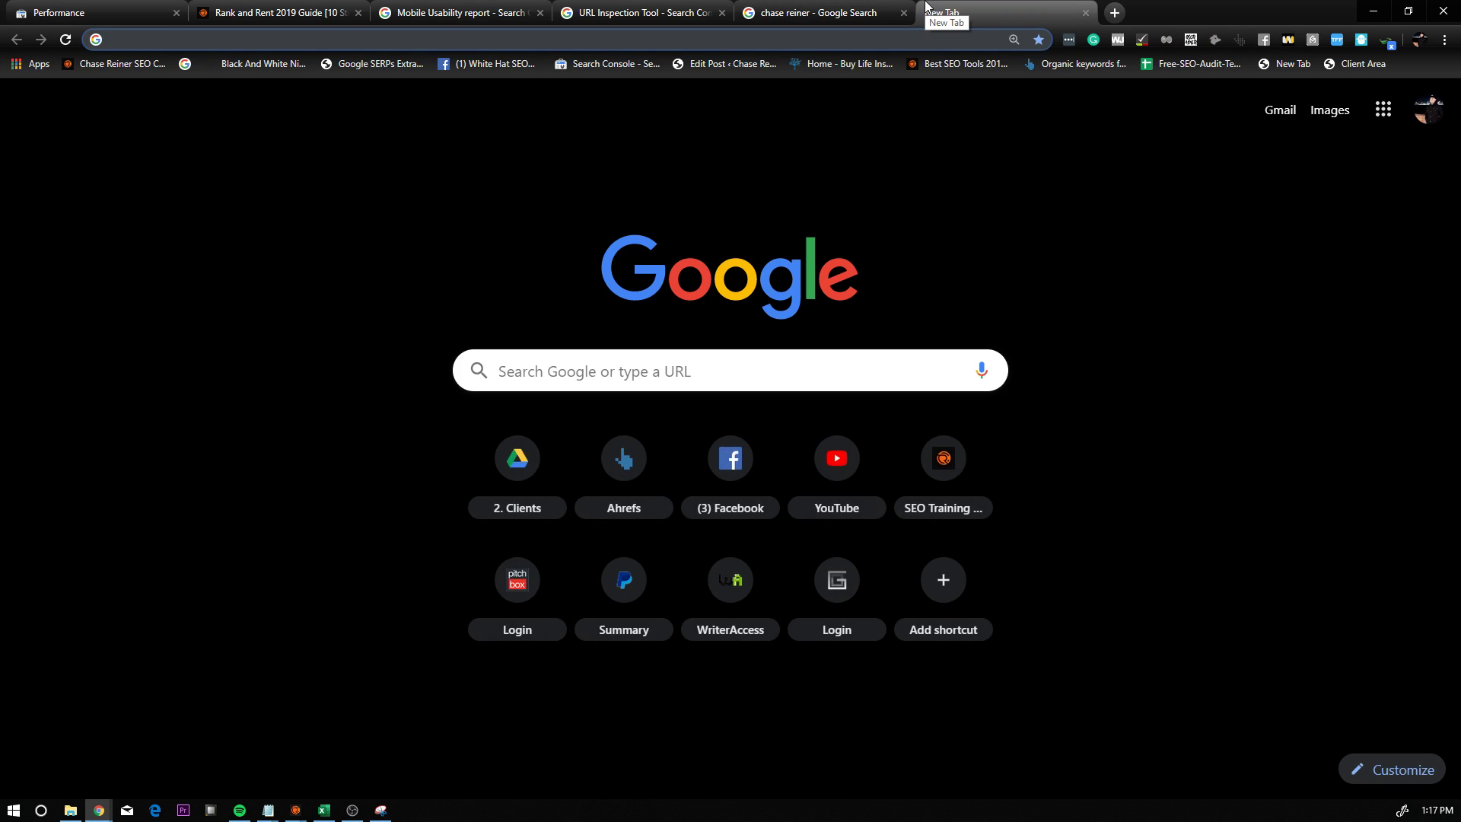
pyautogui.hotkey('ctrl', 'shift', 'n')
pyautogui.write('seo t')
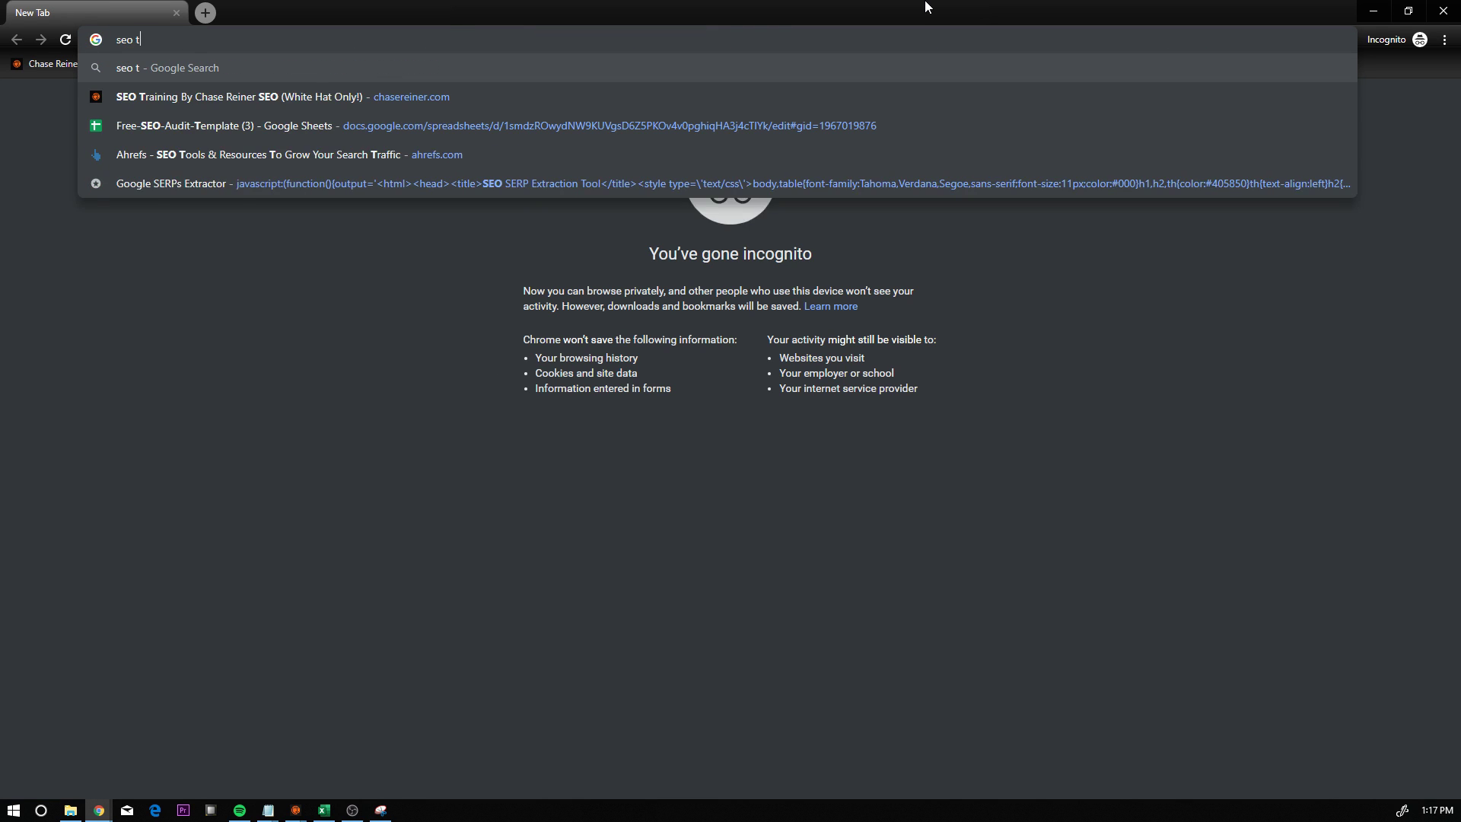
pyautogui.press('BackSpace')
pyautogui.write('roadma')
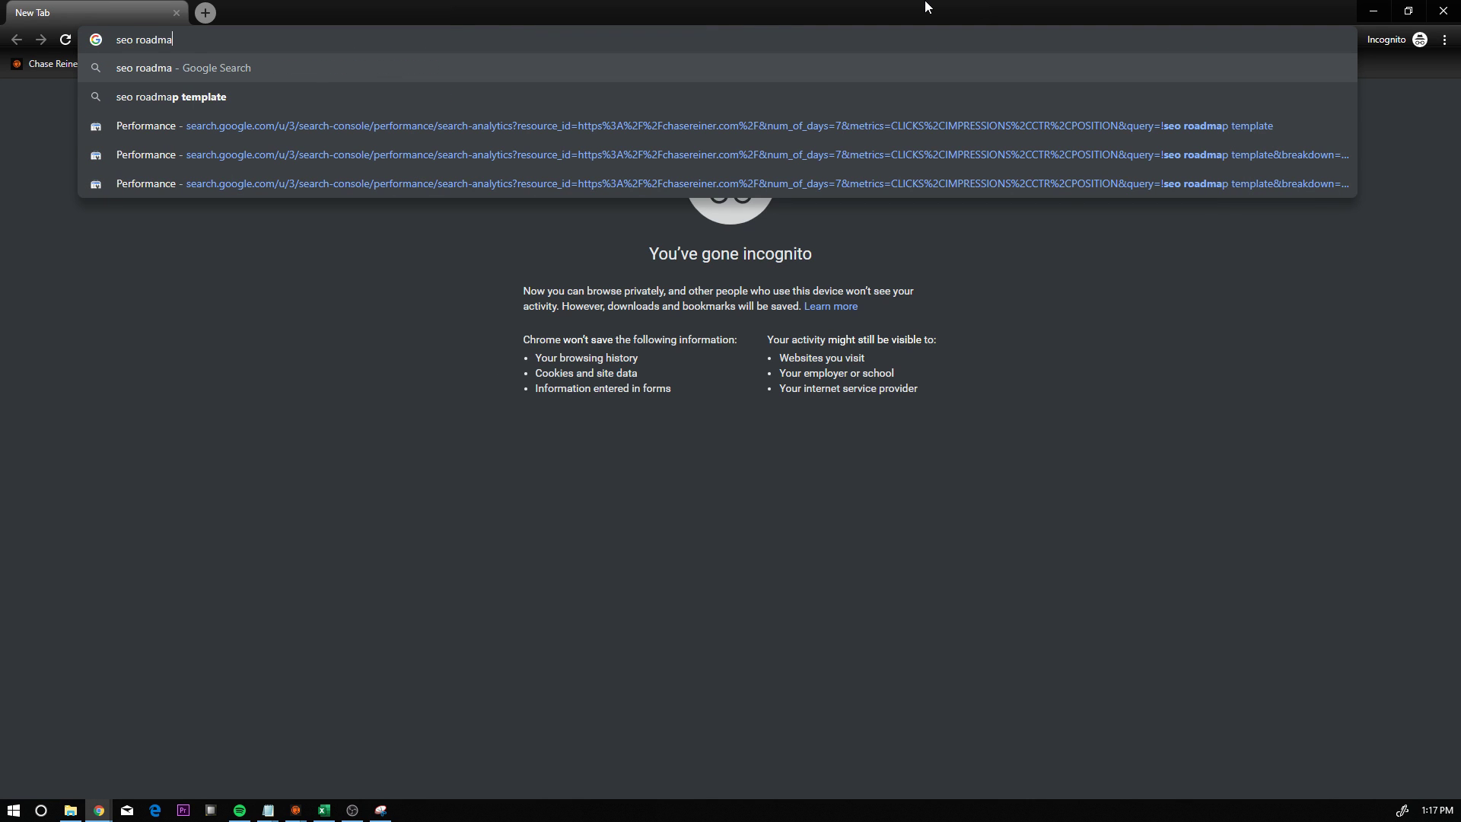
pyautogui.write('p template')
pyautogui.press('Return')
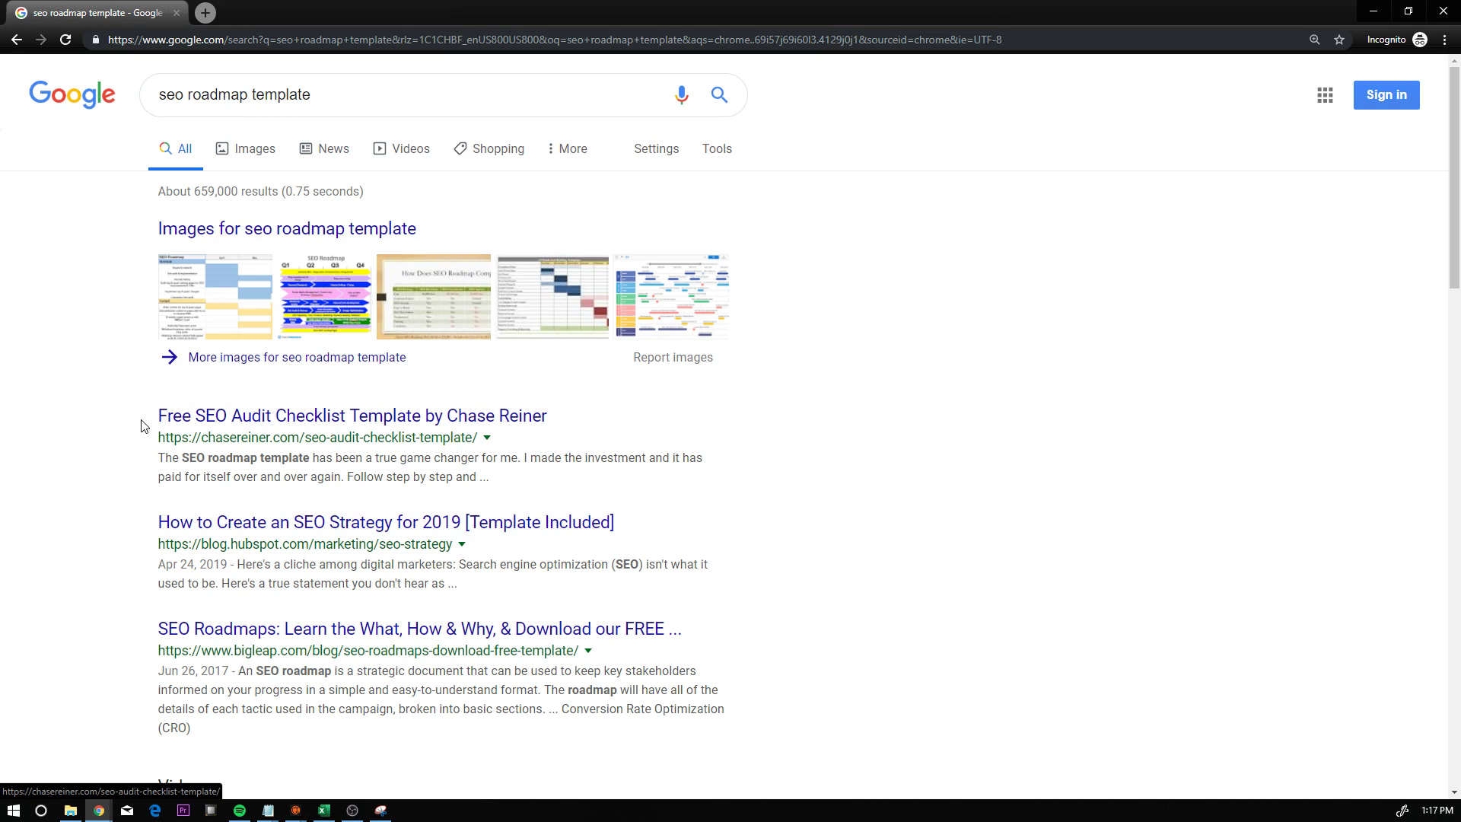
# Compare the search query's wording with the title and snippet of the chasereiner.com result
pyautogui.moveTo(310, 94); pyautogui.dragTo(133, 120)
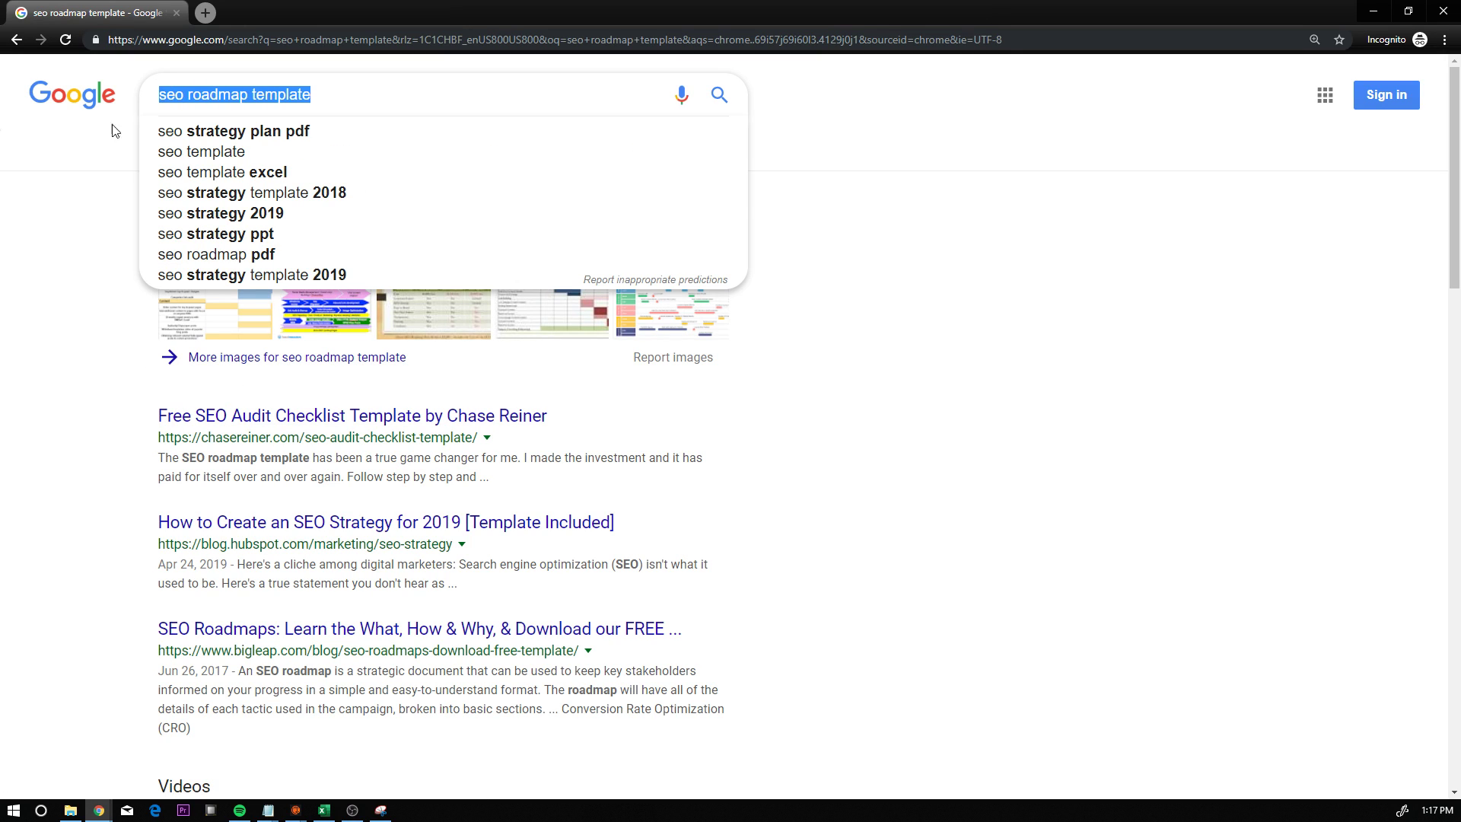
pyautogui.click(63, 180)
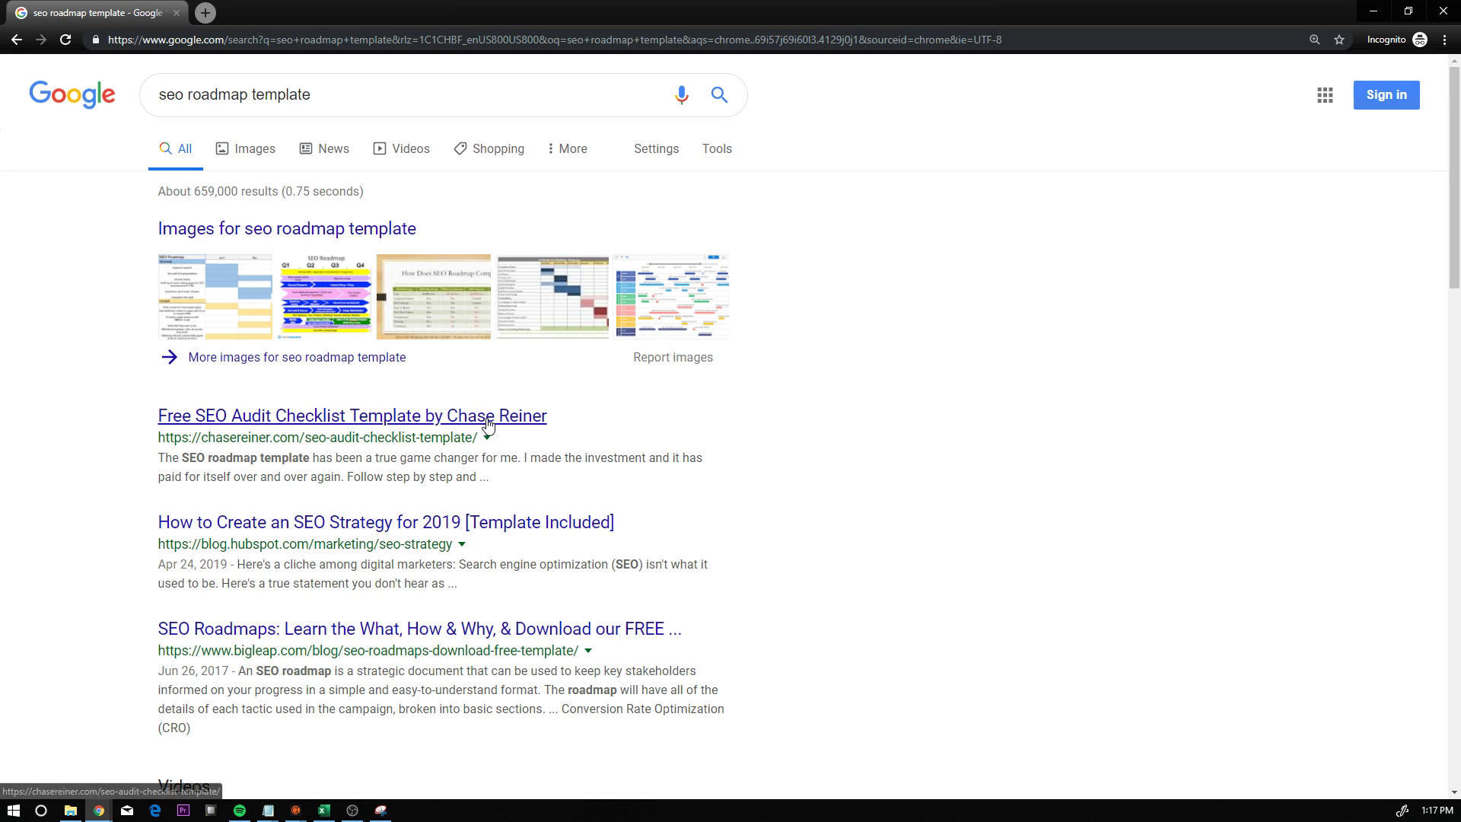
pyautogui.moveTo(319, 97); pyautogui.dragTo(156, 95)
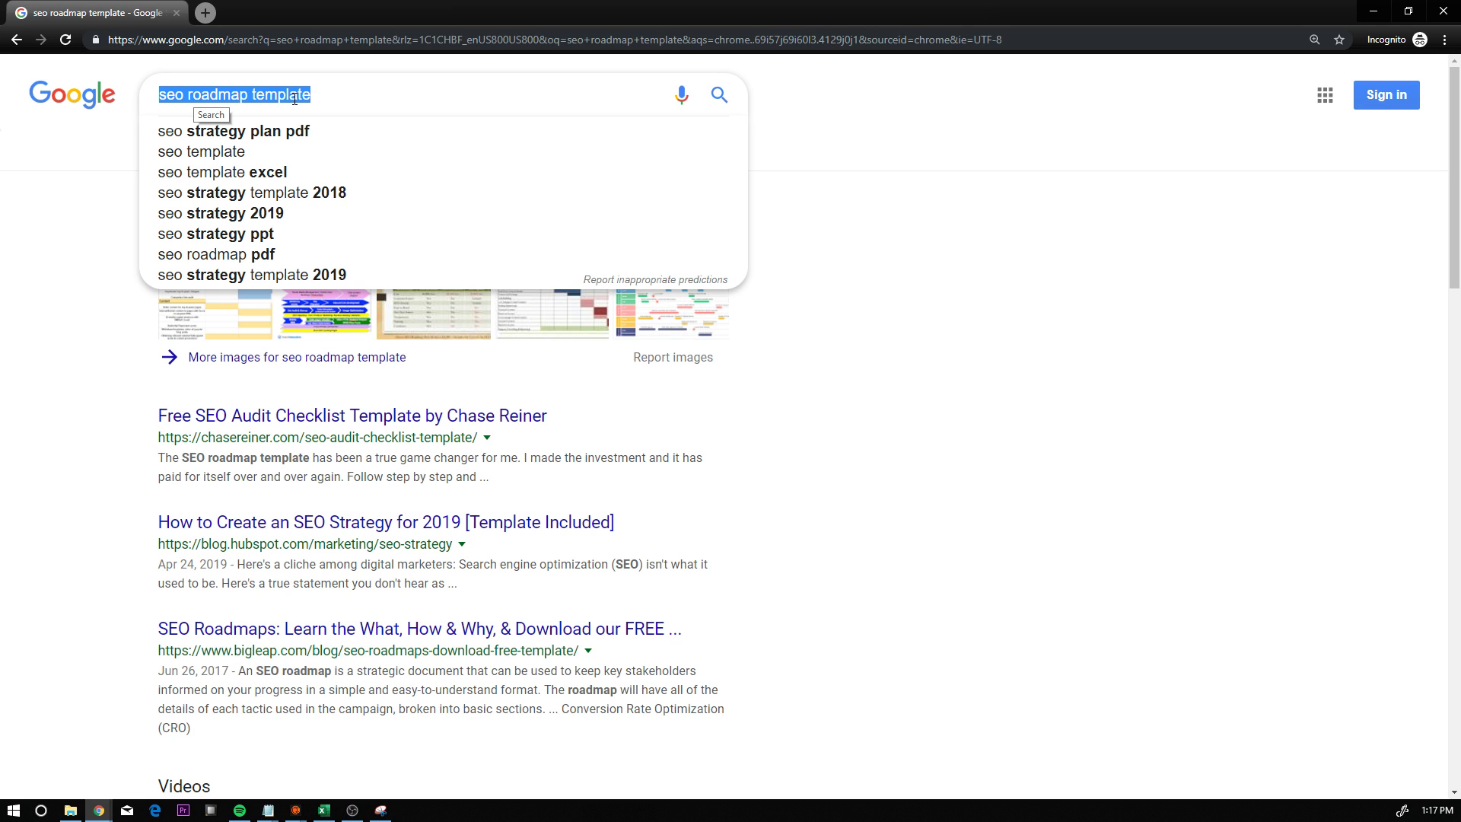
pyautogui.moveTo(471, 8); pyautogui.dragTo(200, 2)
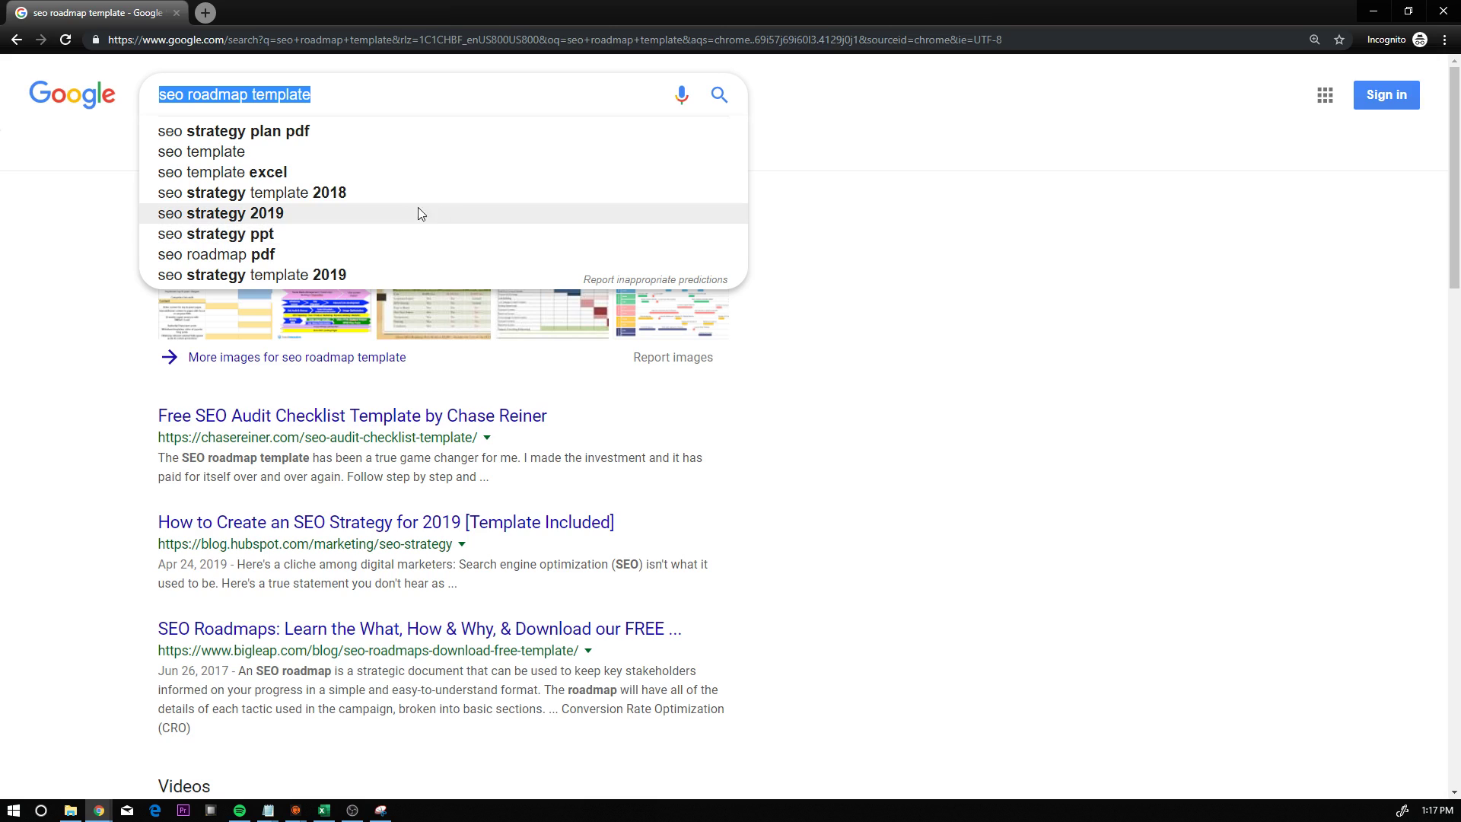
pyautogui.click(991, 512)
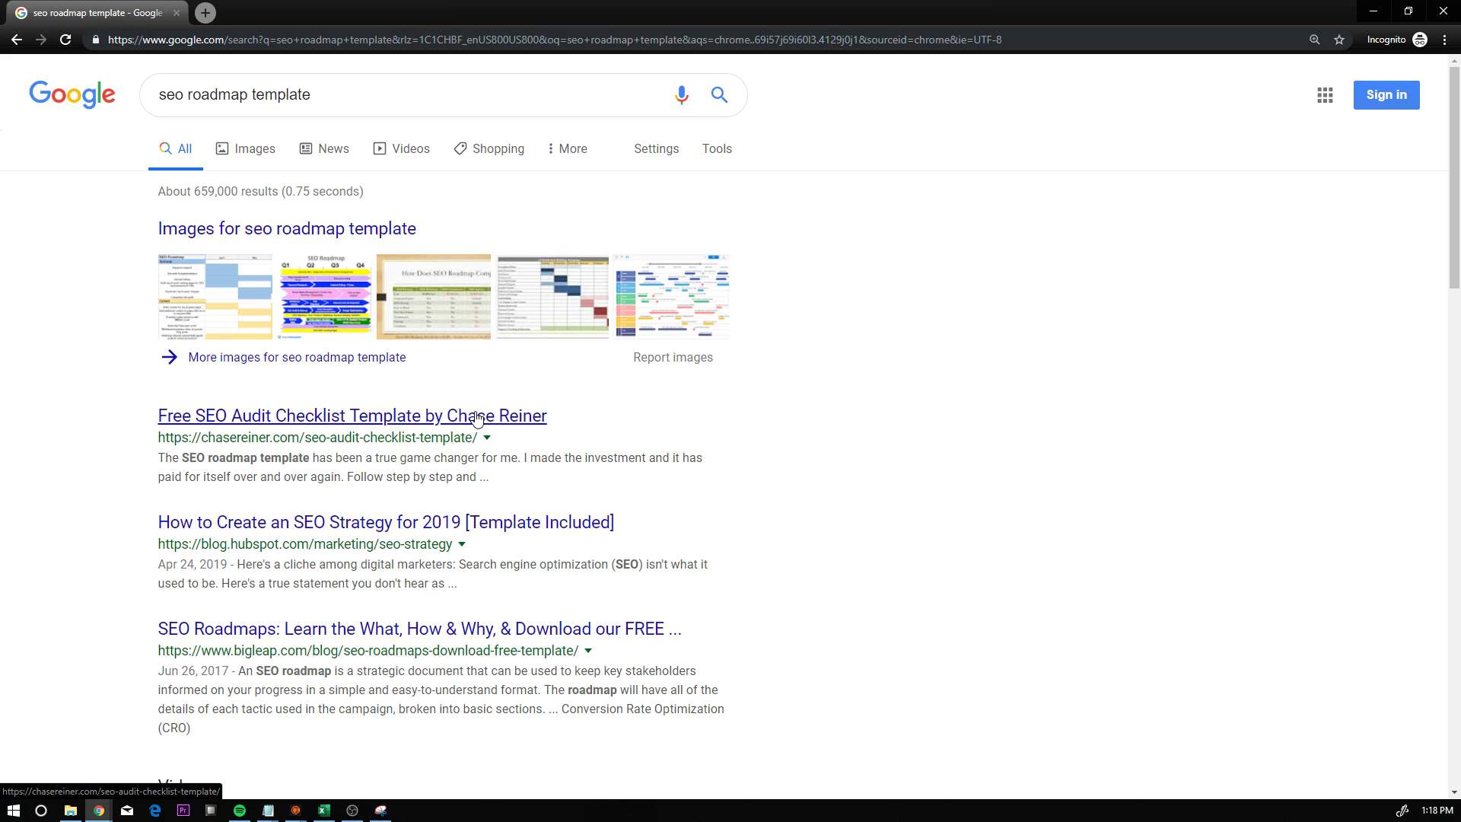
# Open the chasereiner.com SEO audit checklist result and find "seo roadmap template" in the page text
pyautogui.click(475, 417)
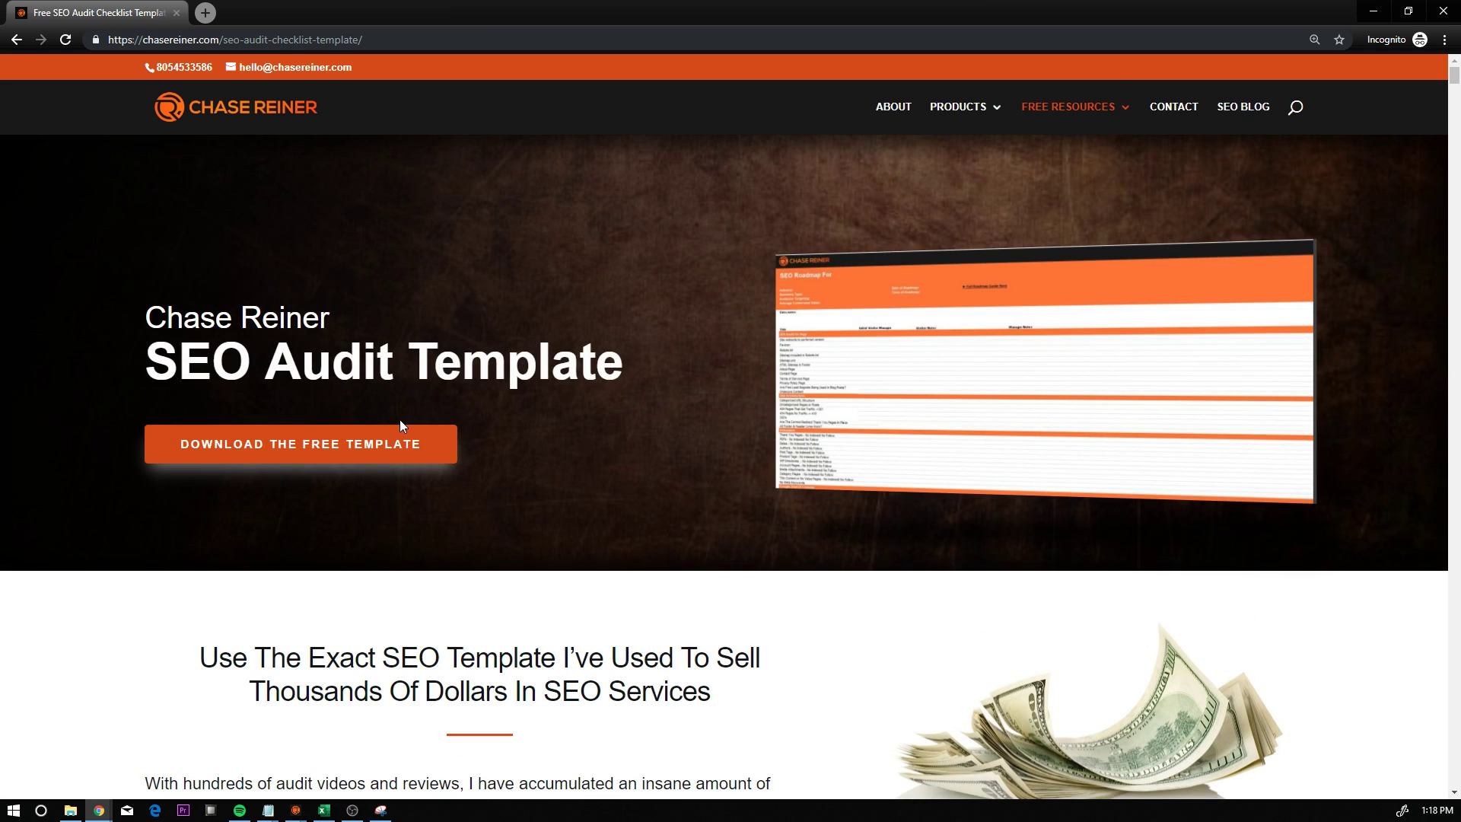
pyautogui.hotkey('ctrl', 'f')
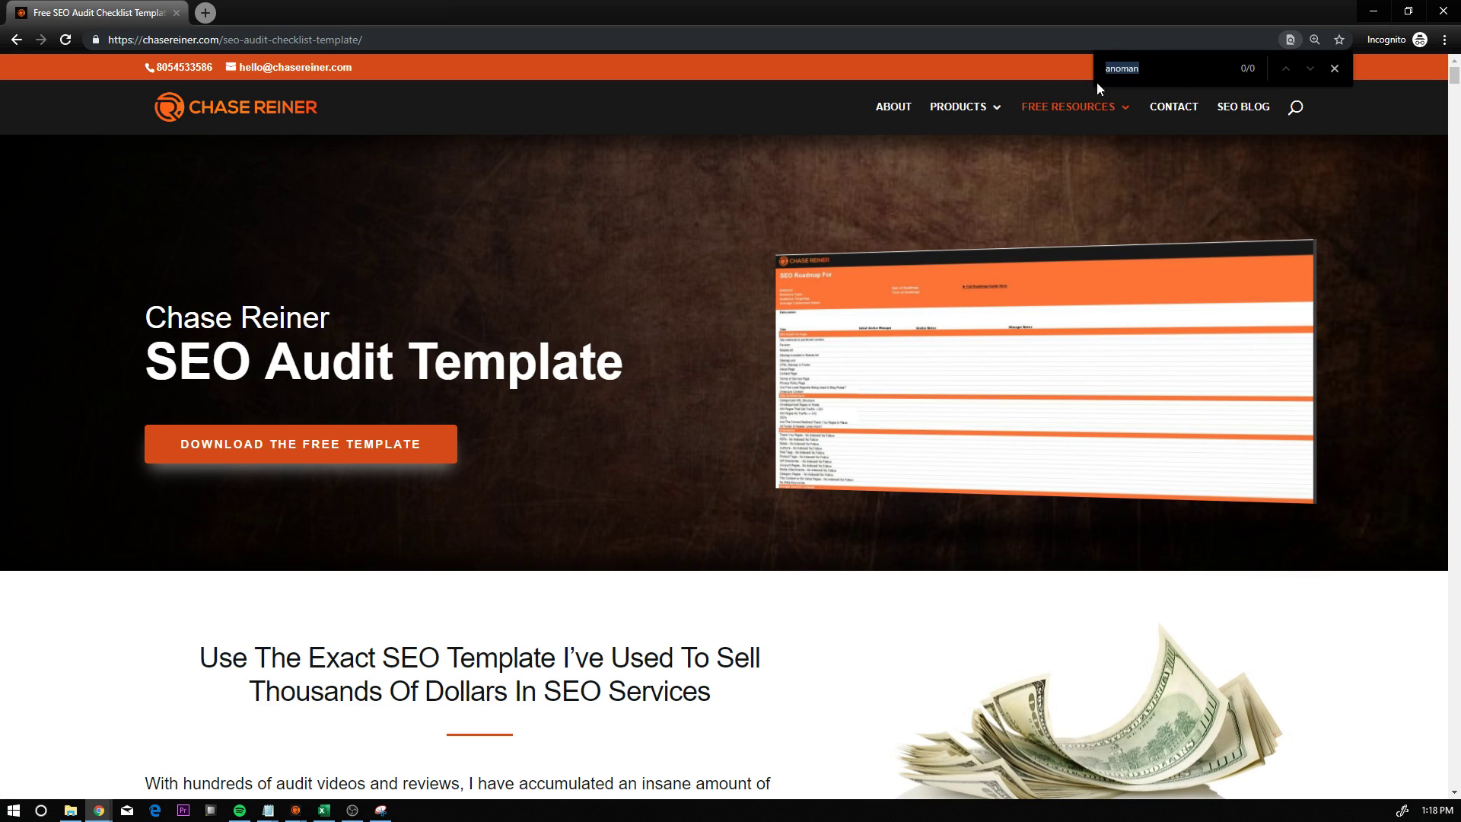
pyautogui.write('se')
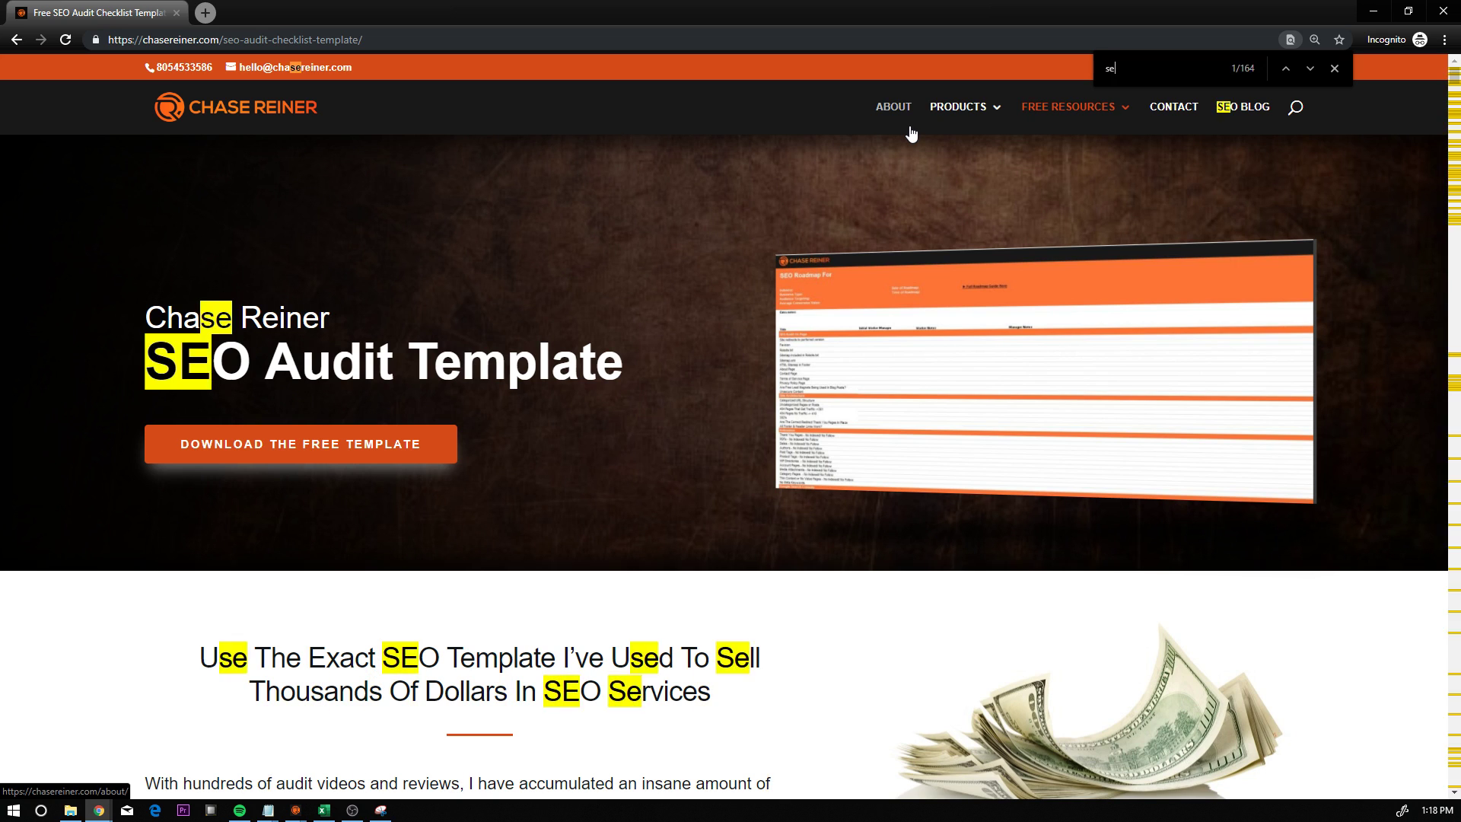
pyautogui.write('o roadmap t')
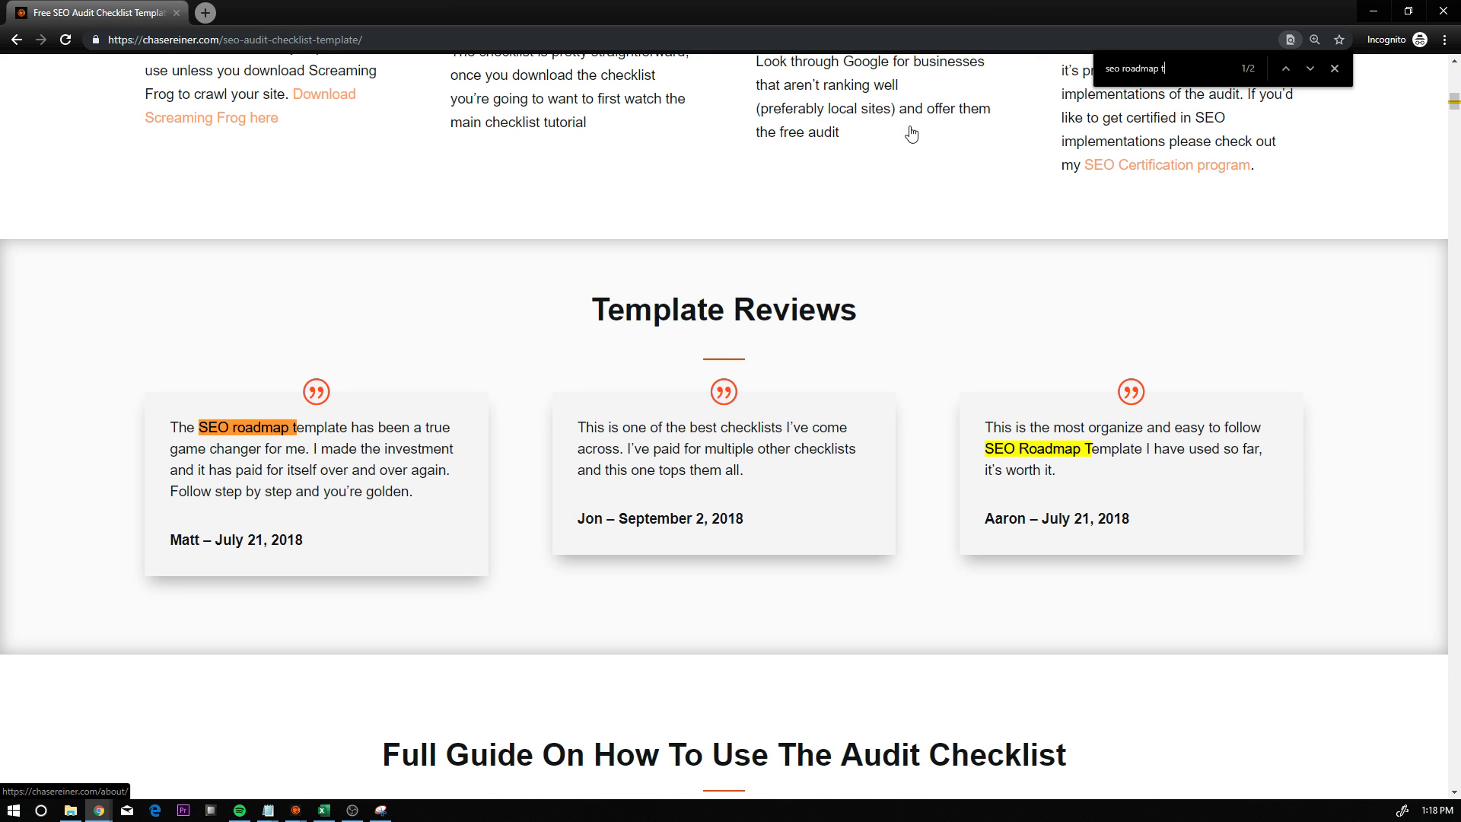
pyautogui.write('emplate')
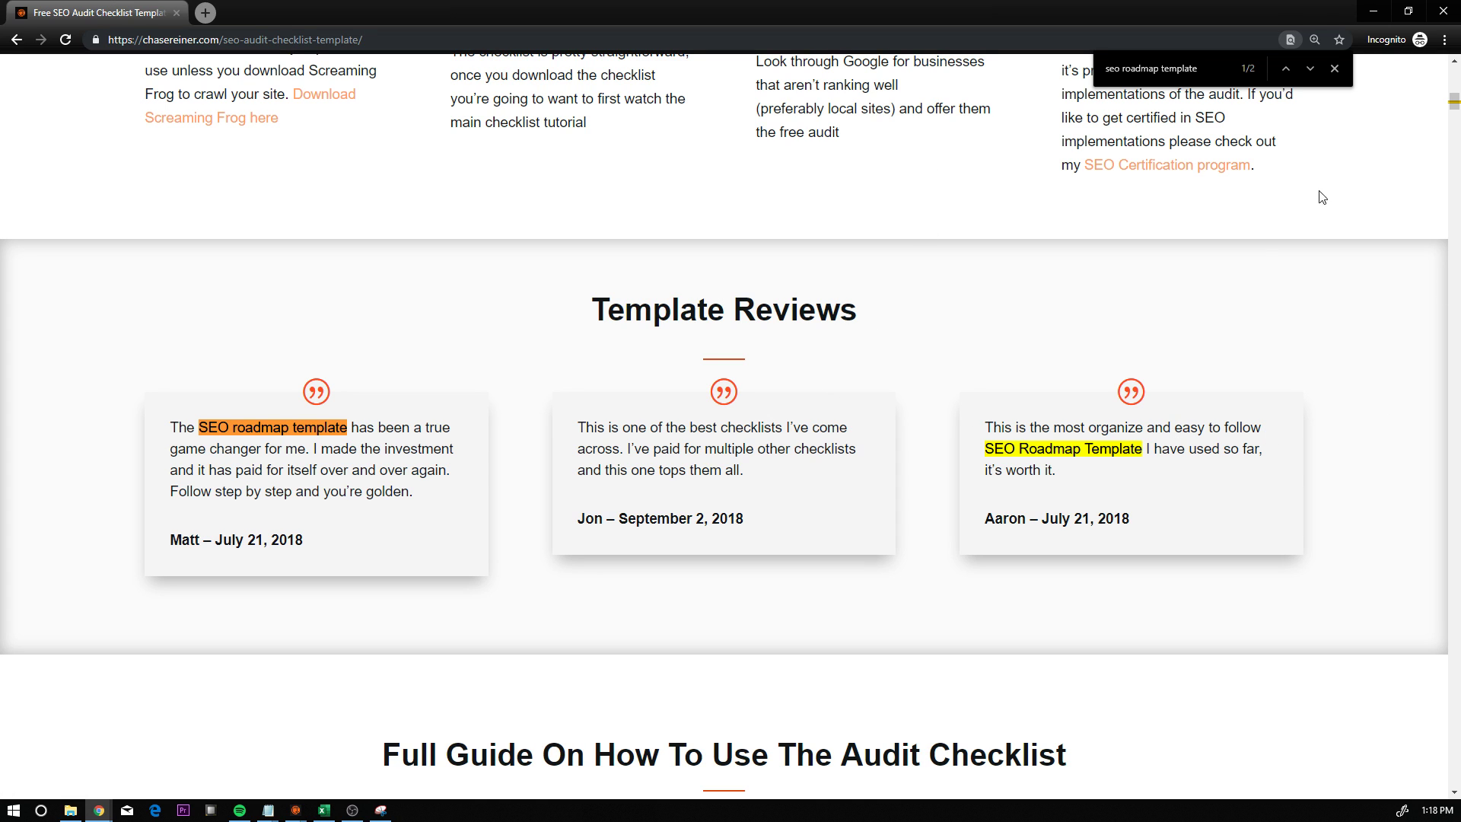
# Examine the page's main heading, subheadings and body text for how they word the audit template compared with the search query
pyautogui.scroll(3, 924, 533)
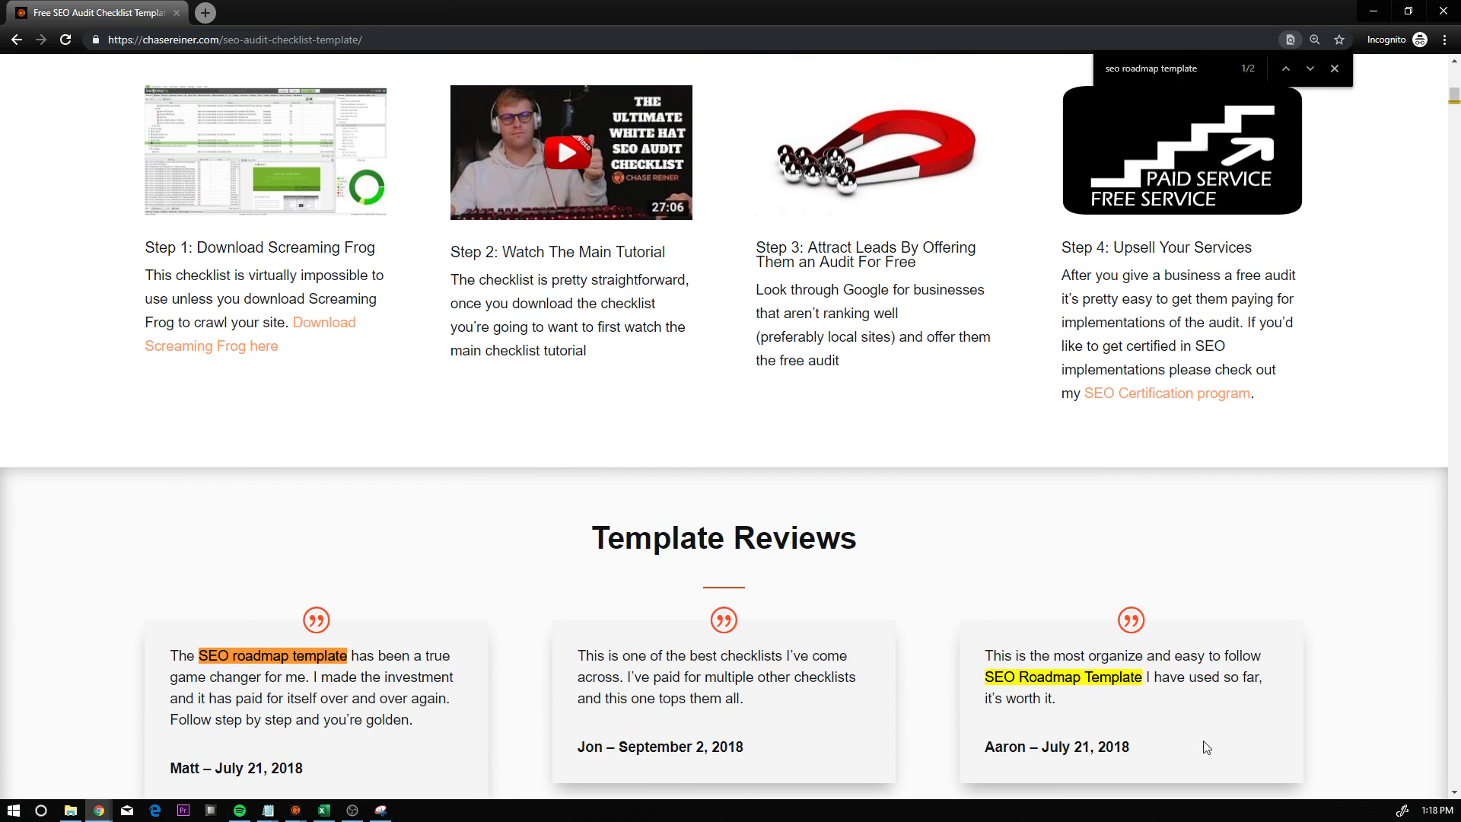
pyautogui.scroll(14, 519, 650)
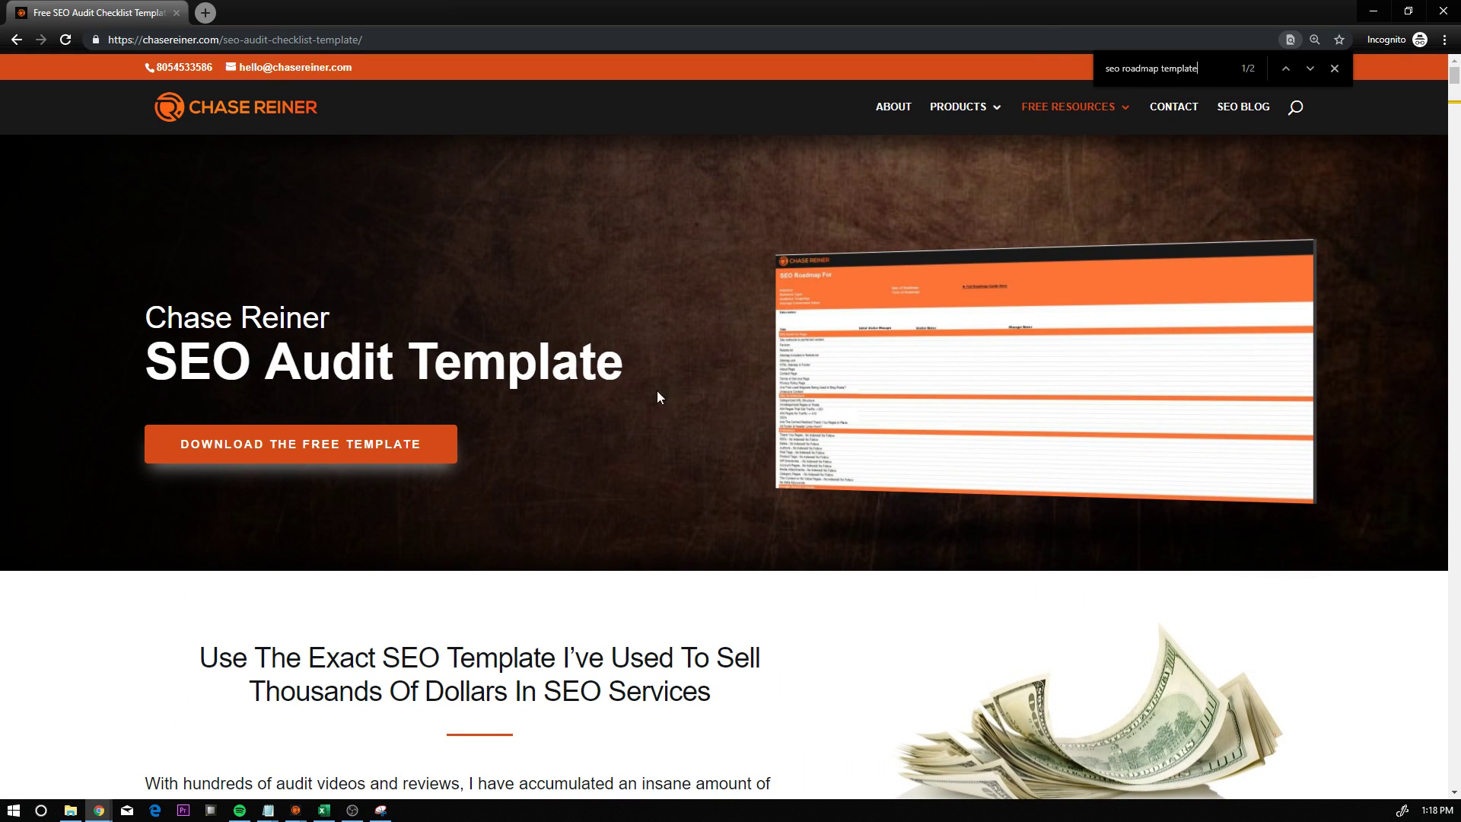
pyautogui.scroll(-3, 573, 495)
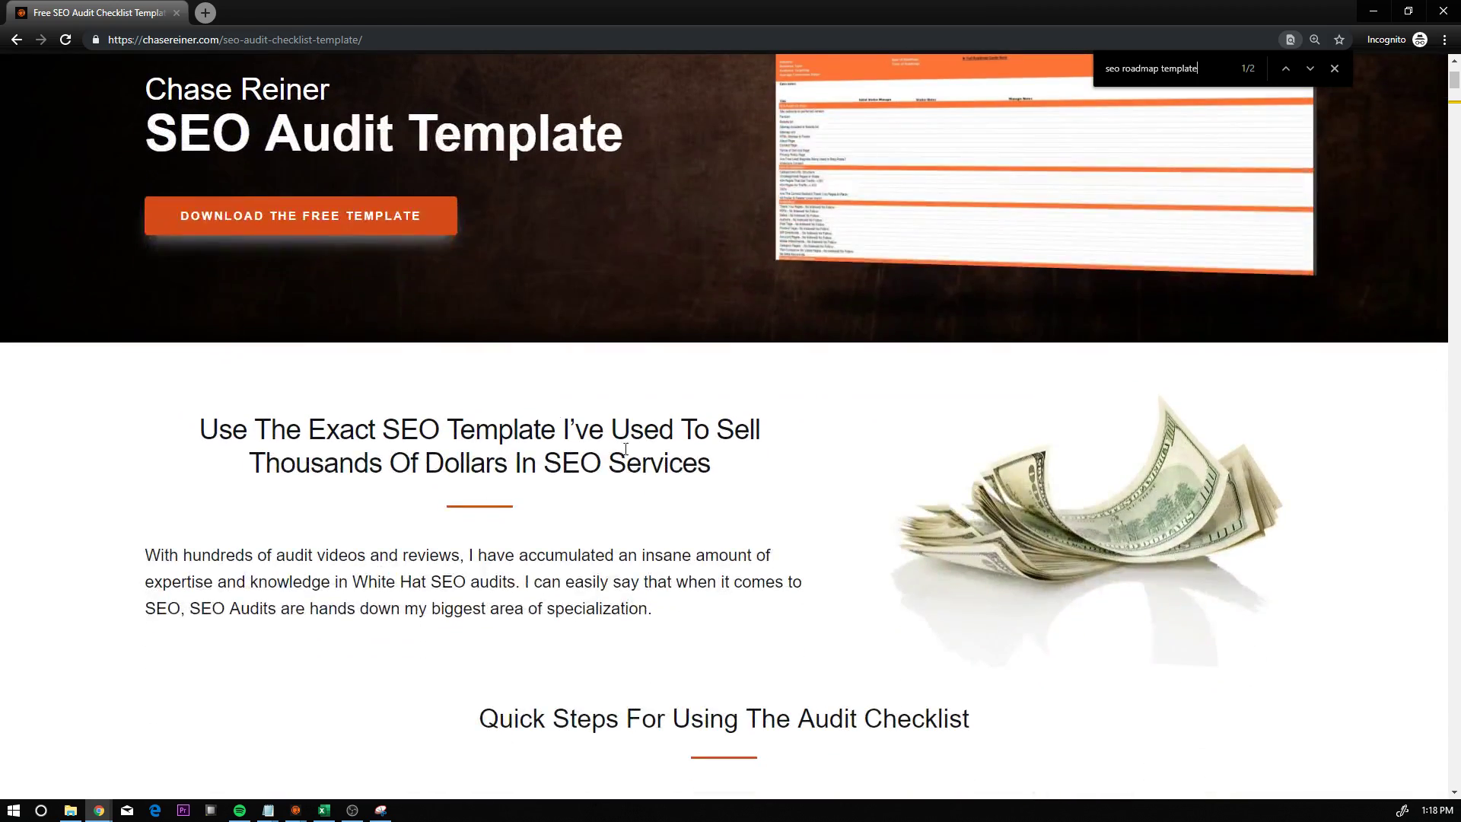
pyautogui.scroll(-2, 503, 467)
pyautogui.scroll(2, 502, 467)
pyautogui.scroll(3, 503, 468)
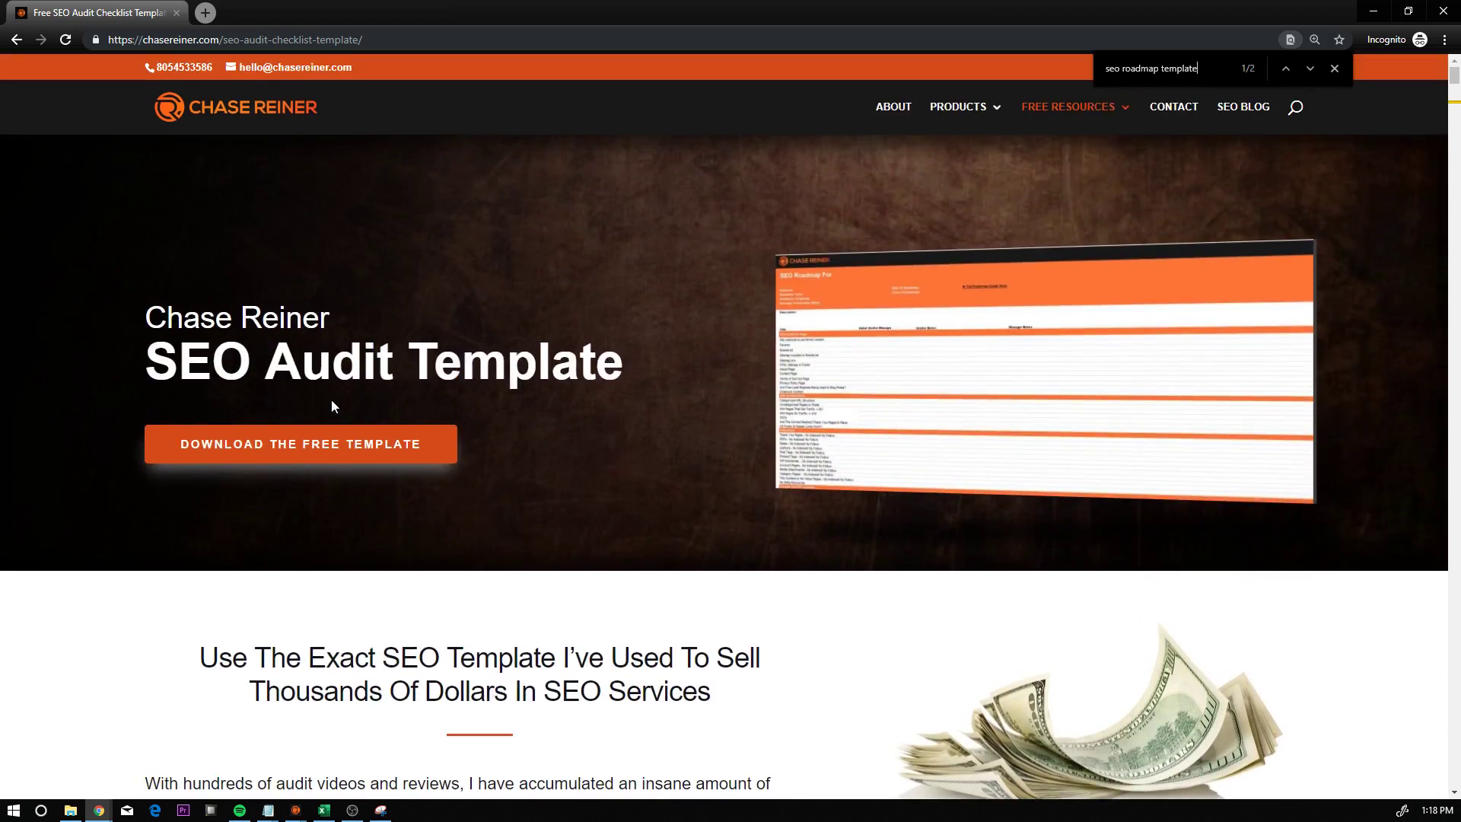
pyautogui.scroll(-8, 512, 408)
pyautogui.scroll(8, 641, 524)
pyautogui.moveTo(408, 366); pyautogui.dragTo(267, 367)
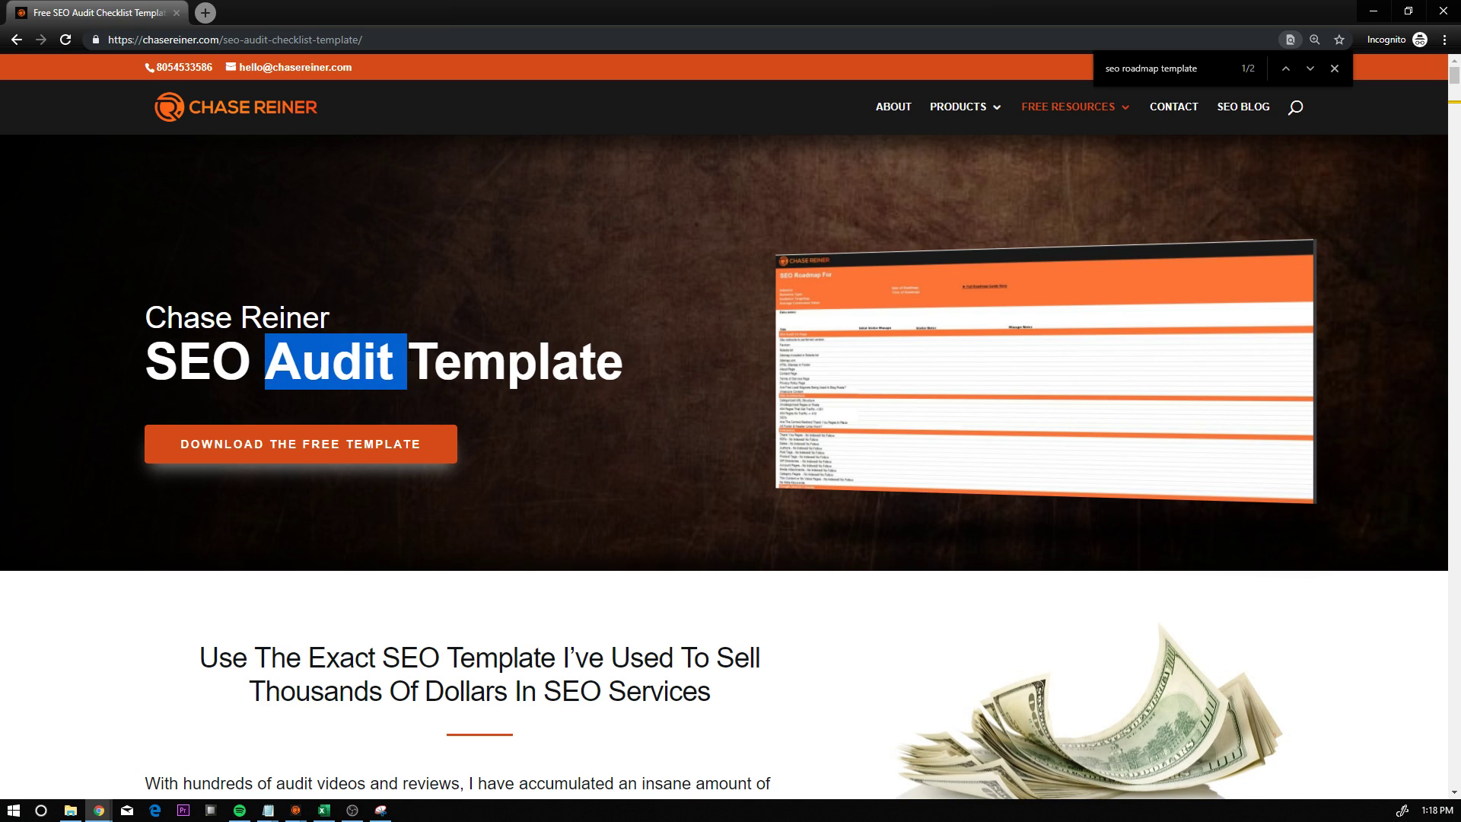
pyautogui.click(347, 366)
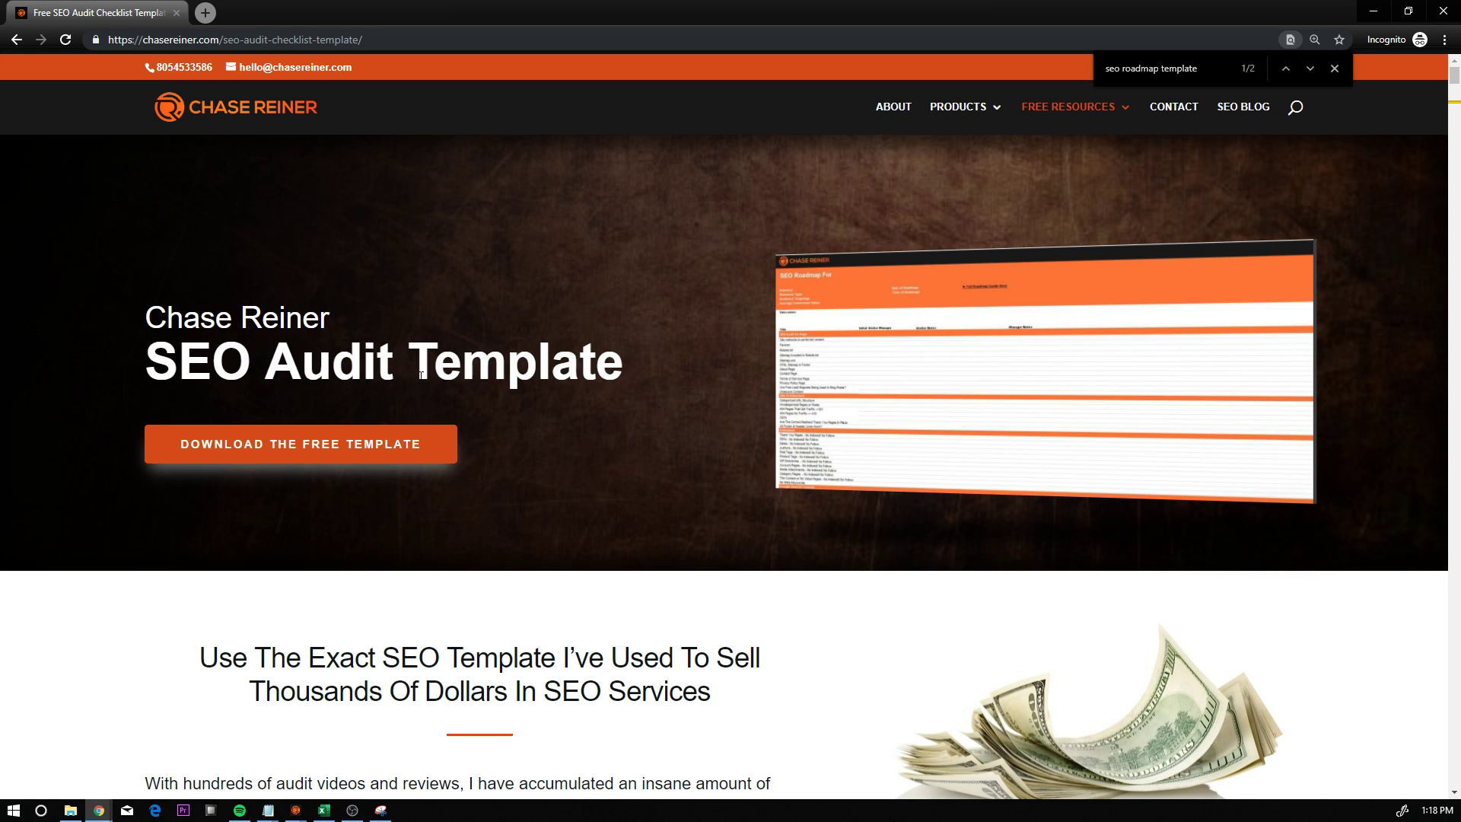
pyautogui.scroll(-3, 522, 479)
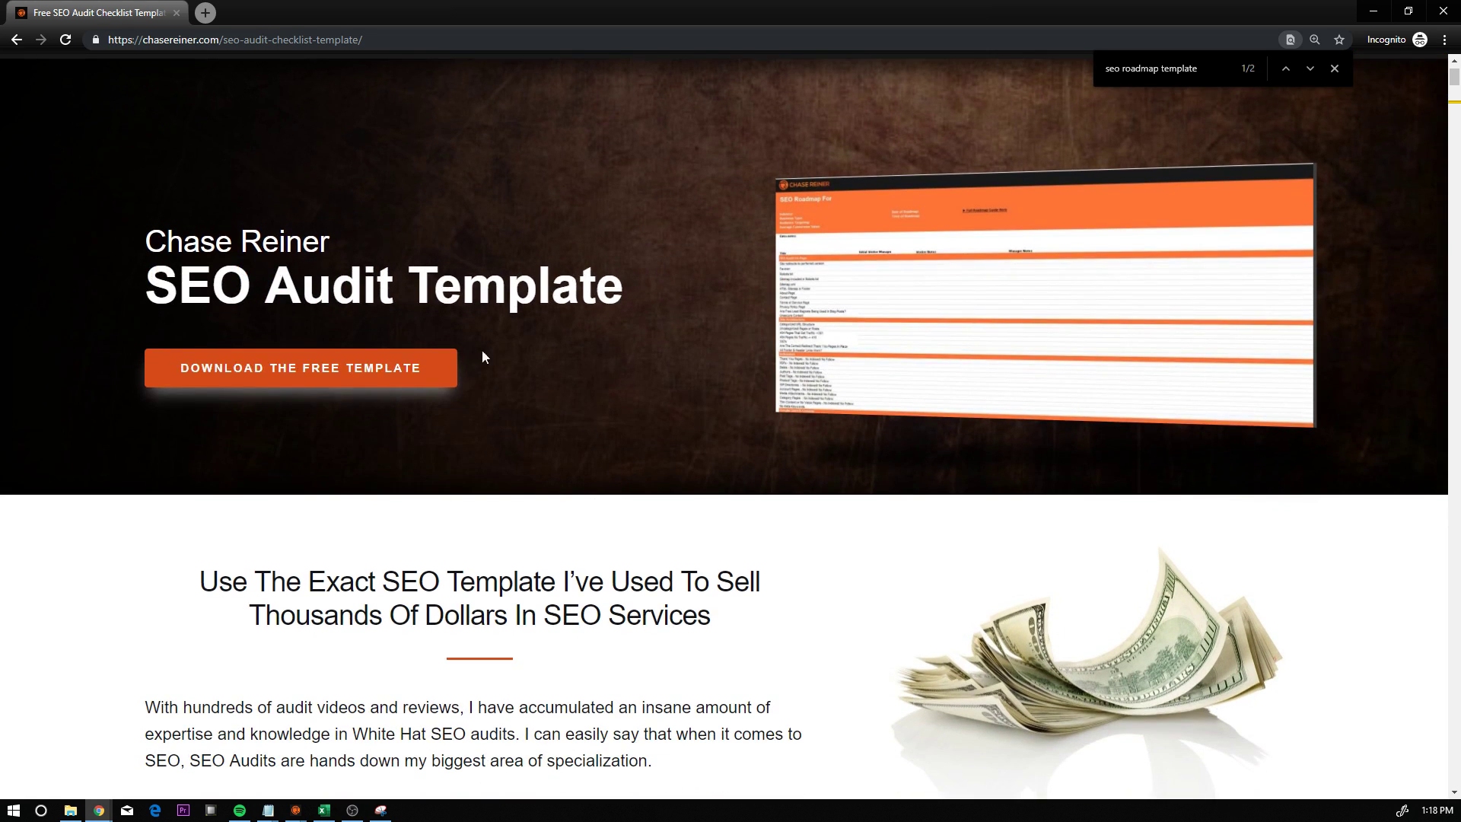
pyautogui.scroll(-3, 755, 417)
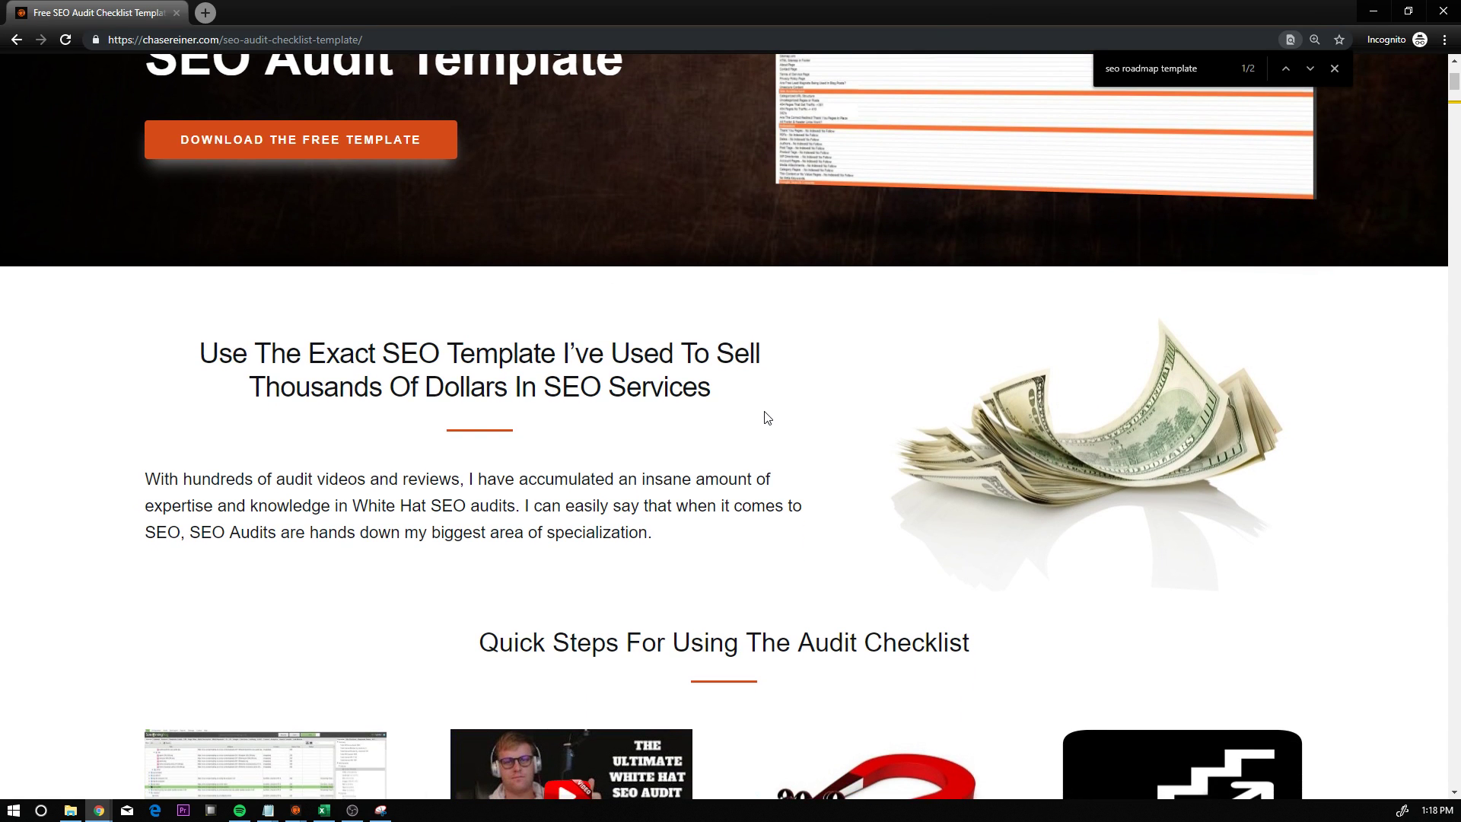
pyautogui.scroll(-1, 756, 418)
pyautogui.scroll(6, 799, 342)
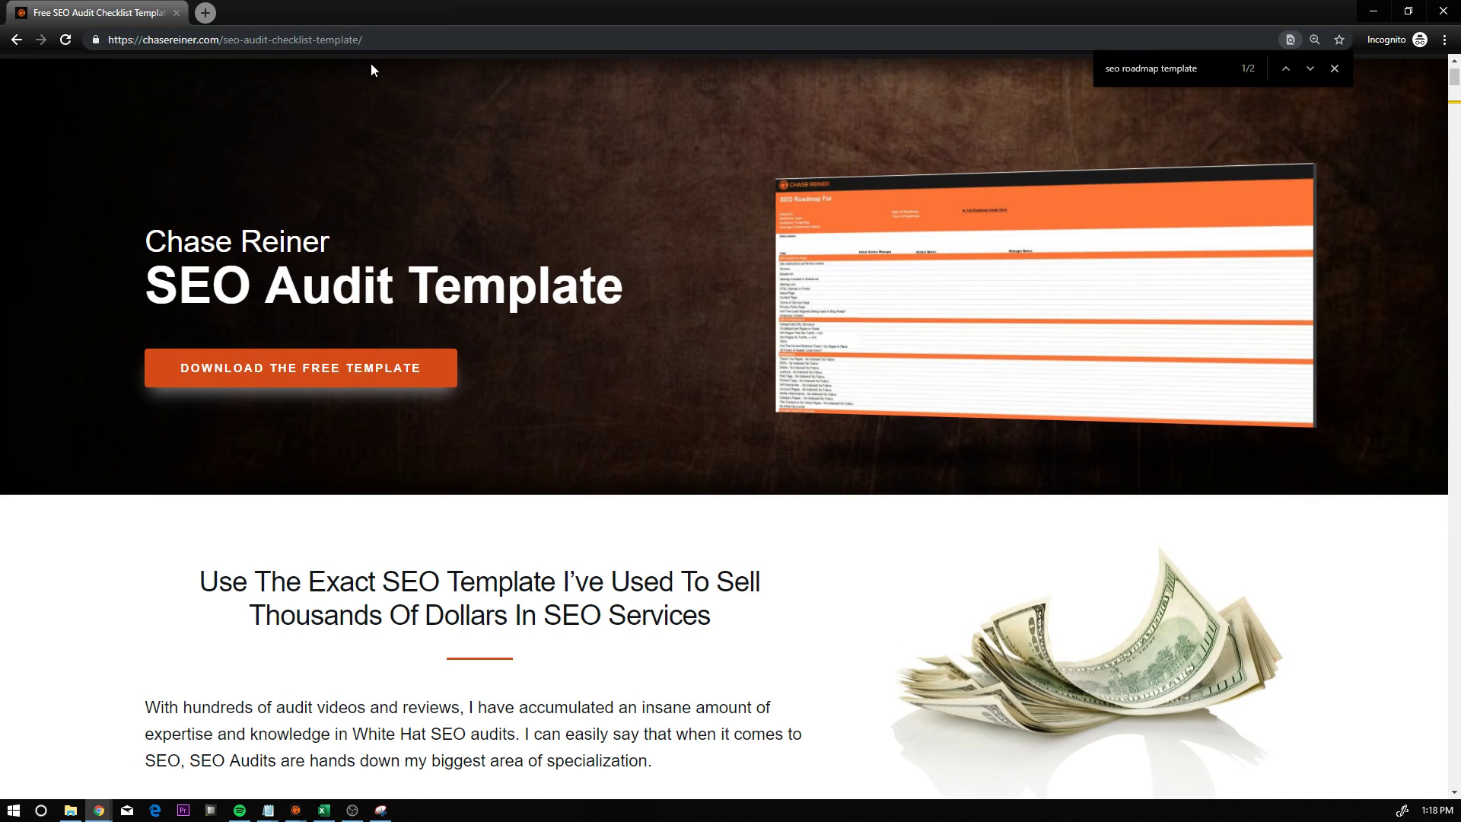
# Switch to BenchMarketerPro and place its window over the web page
pyautogui.moveTo(413, 11); pyautogui.dragTo(548, 1)
pyautogui.moveTo(299, 809)
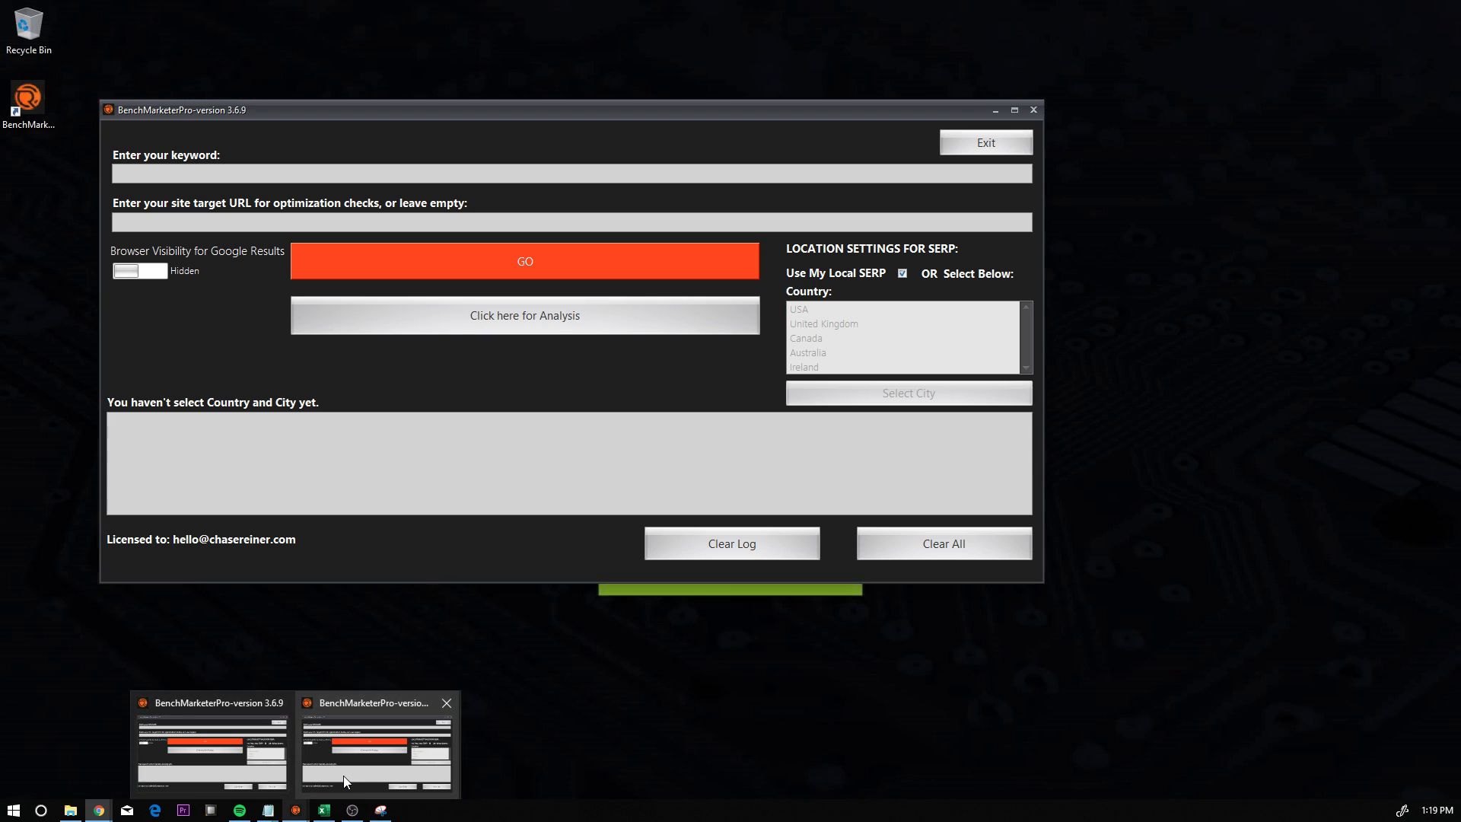
pyautogui.click(344, 774)
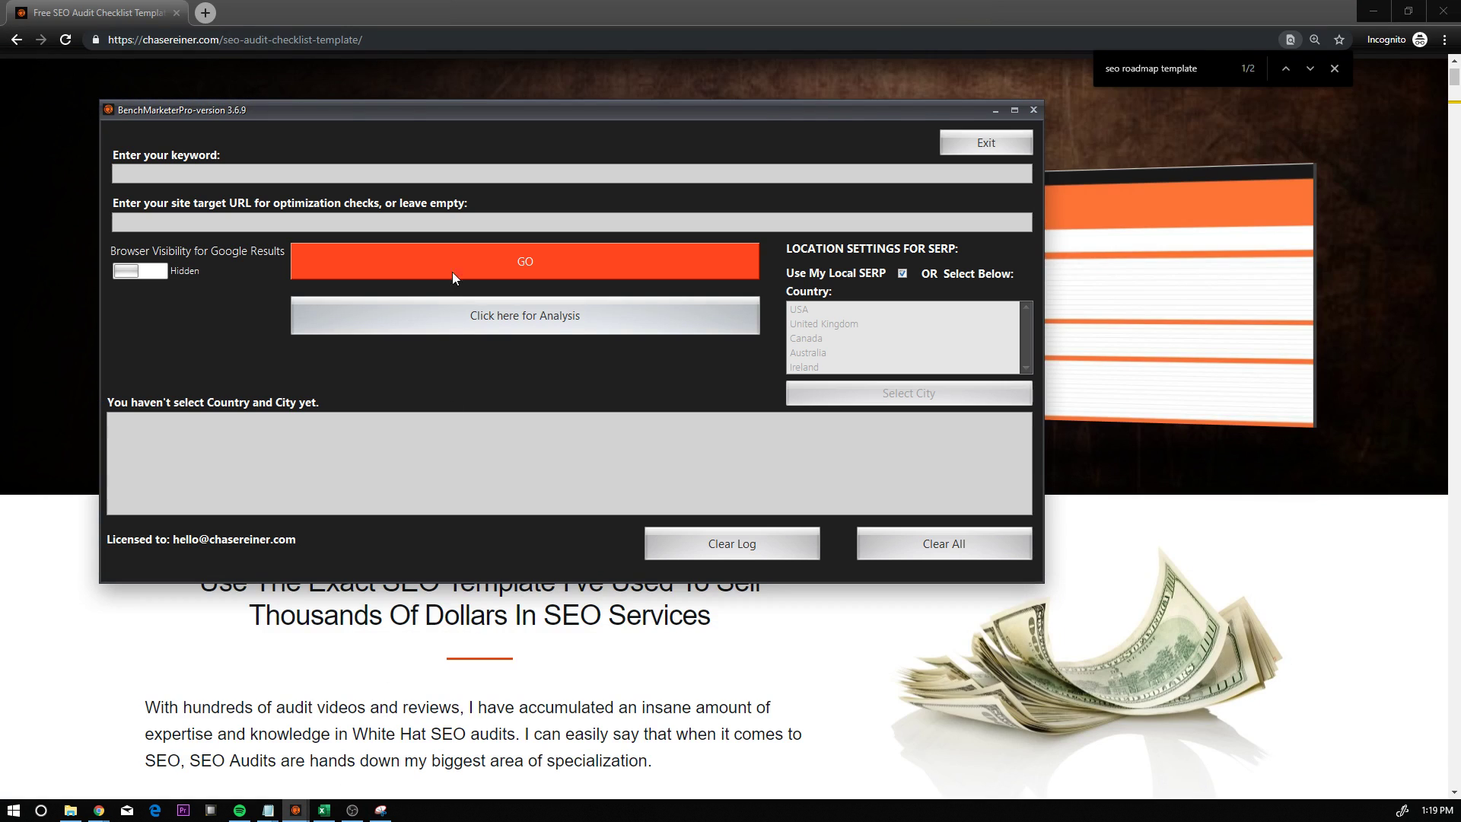
pyautogui.moveTo(328, 105); pyautogui.dragTo(429, 151)
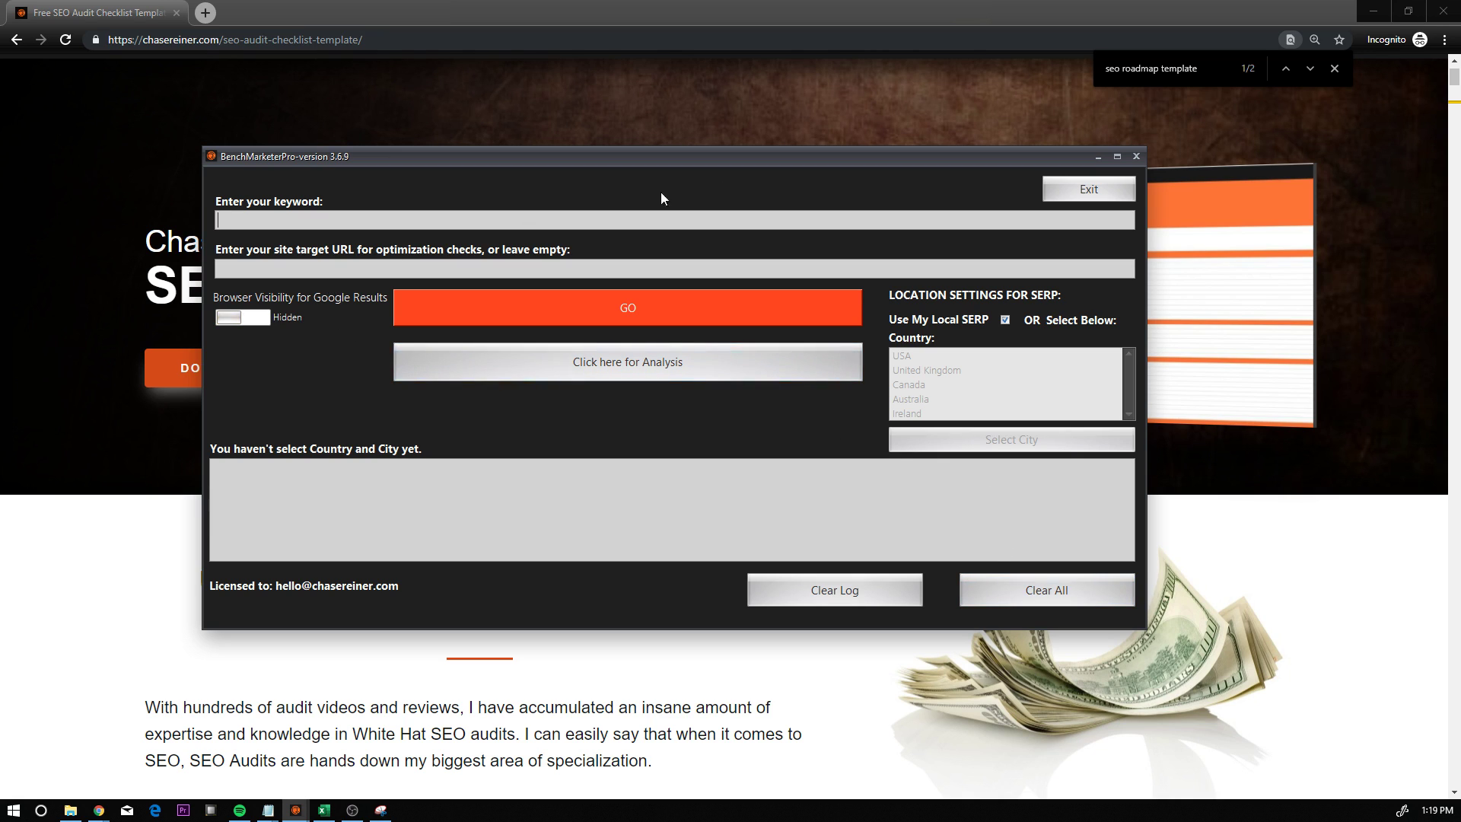
# Copy "seo roadmap template" from the page search and enter it as the keyword in BenchMarketerPro
pyautogui.moveTo(1201, 69); pyautogui.dragTo(1087, 78)
pyautogui.hotkey('ctrl', 'c')
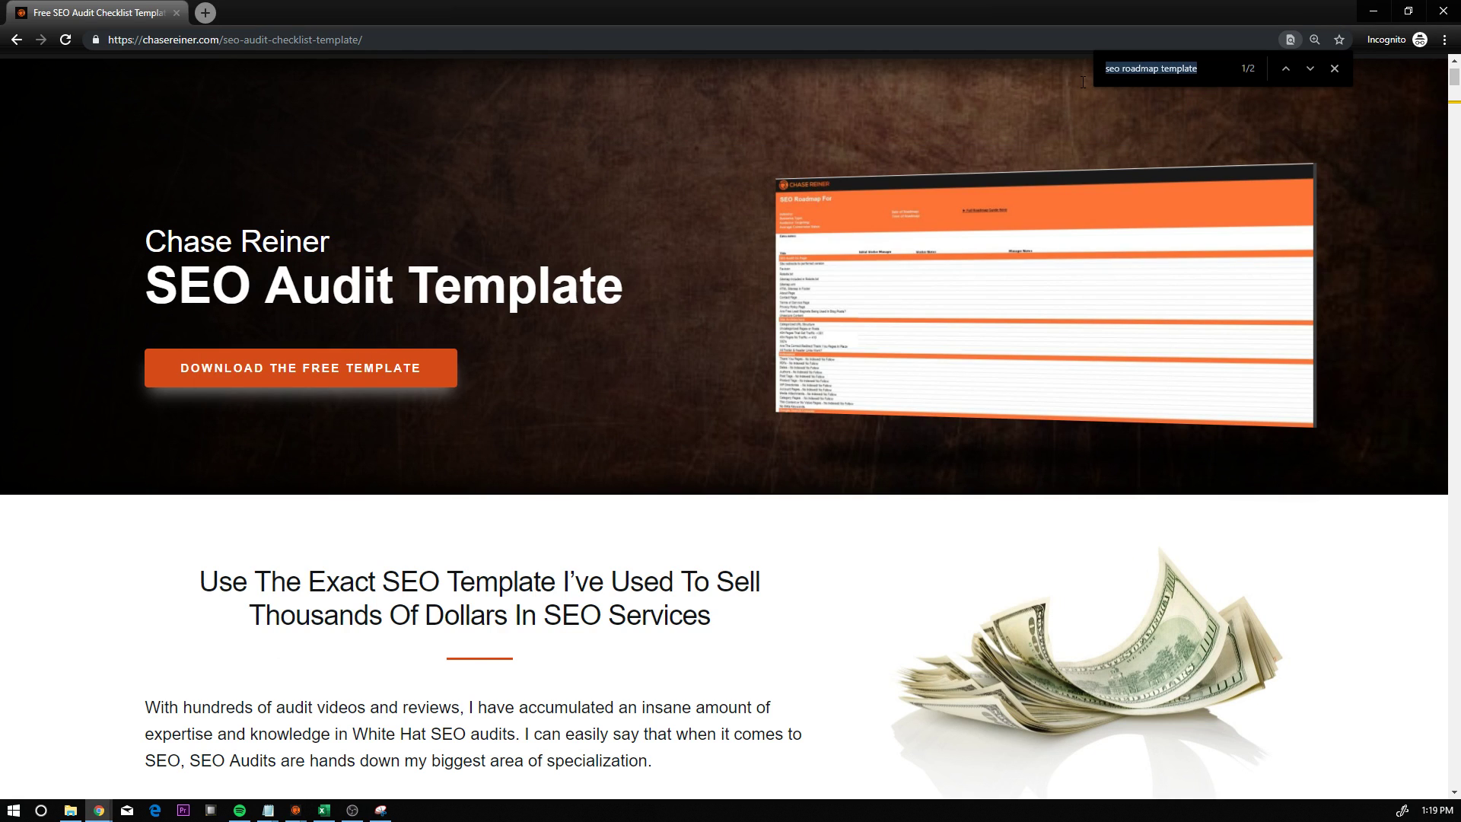
pyautogui.hotkey('alt', 'Tab')
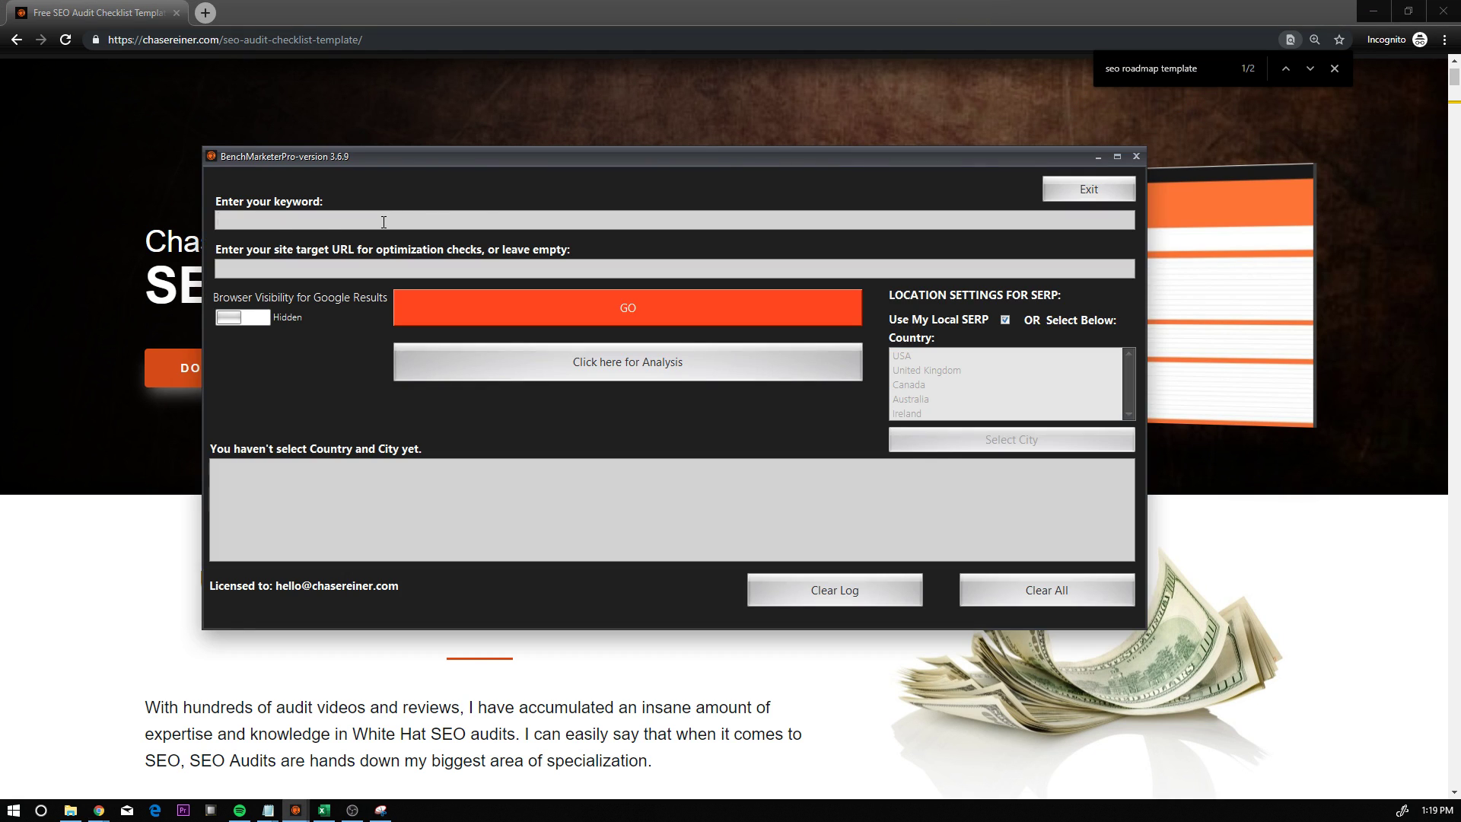
pyautogui.hotkey('ctrl', 'v')
pyautogui.click(380, 39)
pyautogui.hotkey('ctrl', 'c')
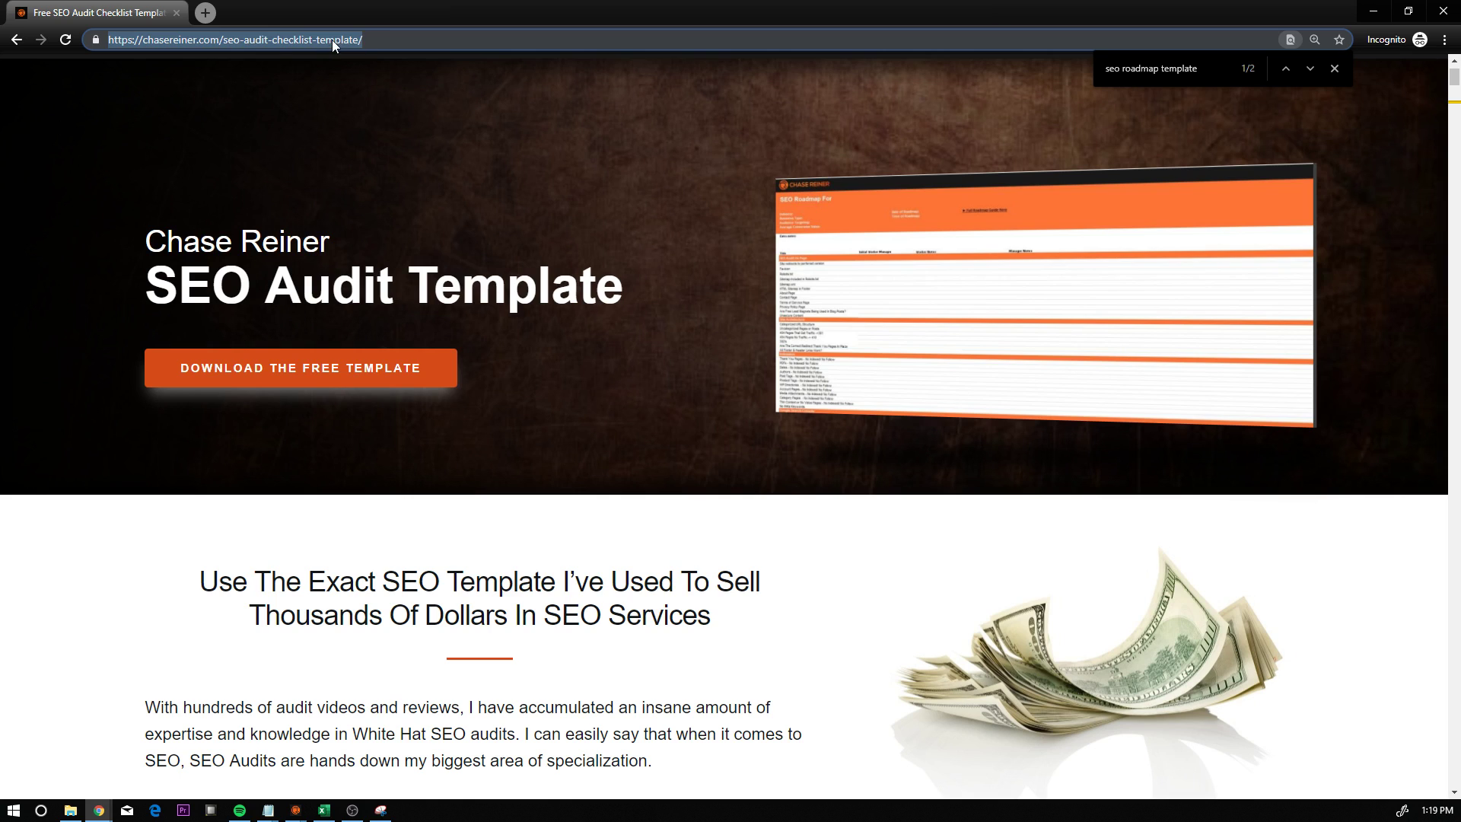
pyautogui.hotkey('alt', 'Tab')
pyautogui.click(422, 270)
pyautogui.hotkey('ctrl', 'v')
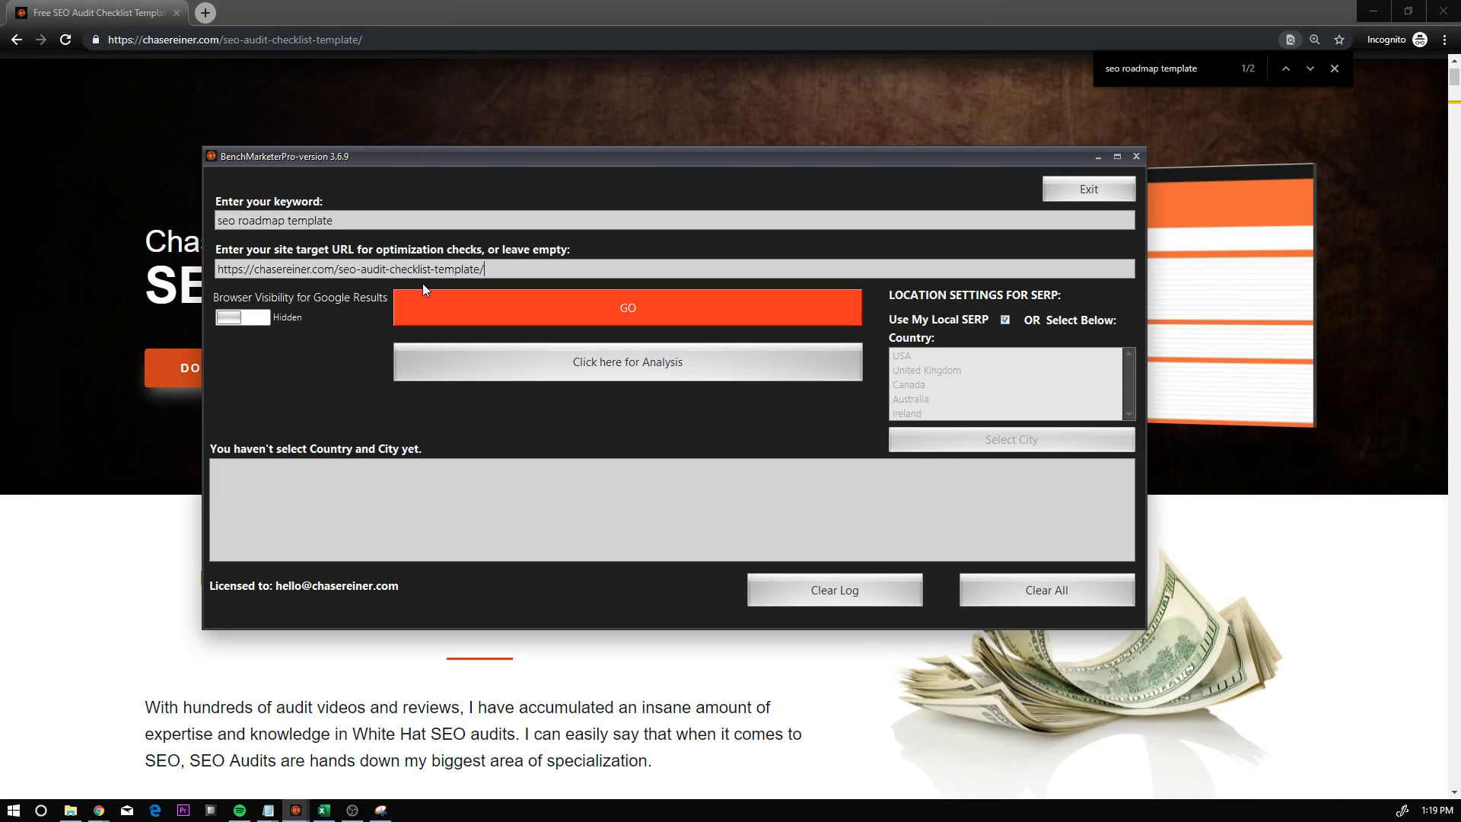
pyautogui.click(460, 305)
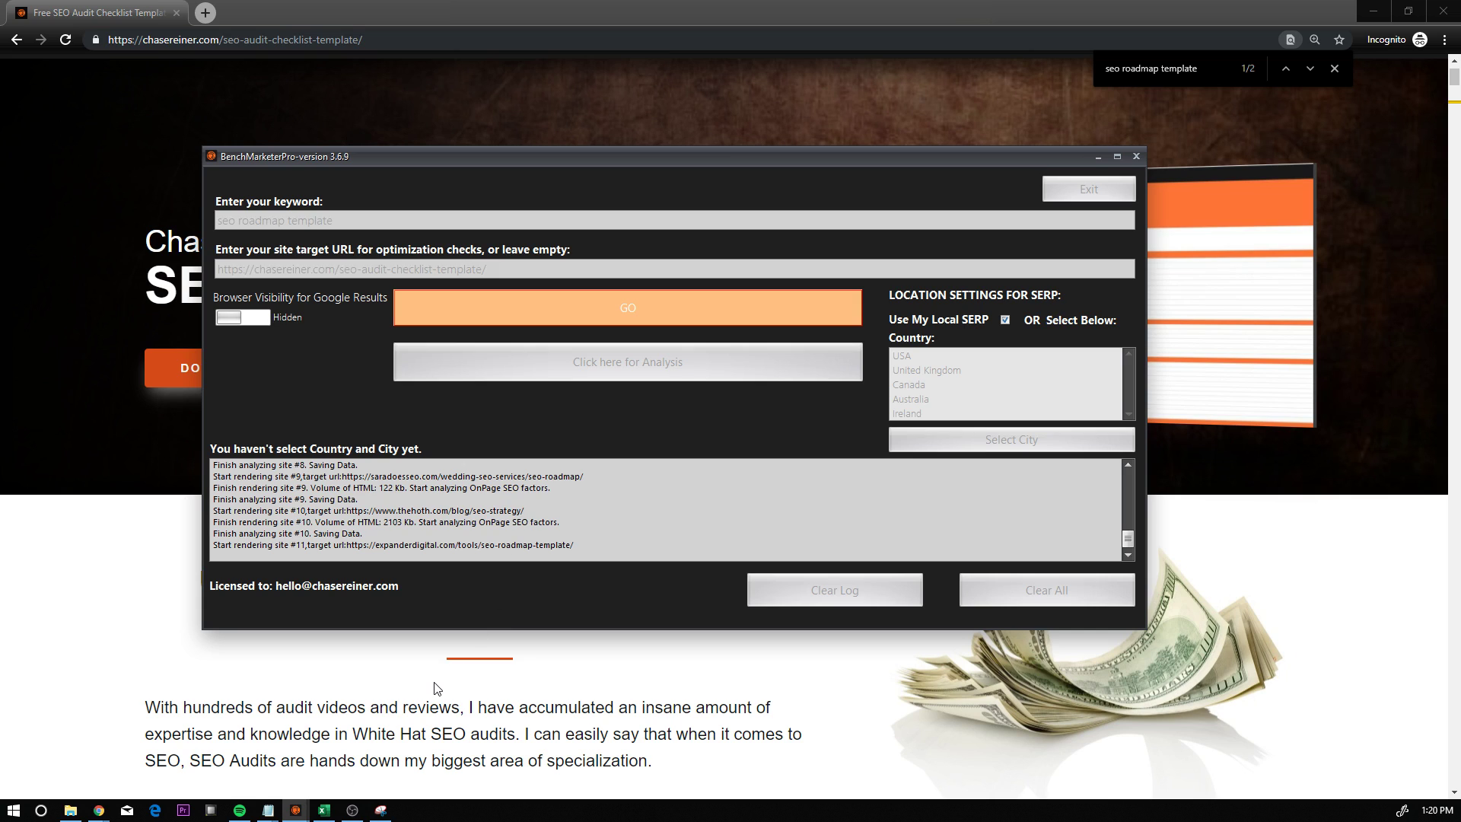
# Close the incognito window, return to Search Console's Performance report and remove the page filter
pyautogui.hotkey('alt', 'Tab')
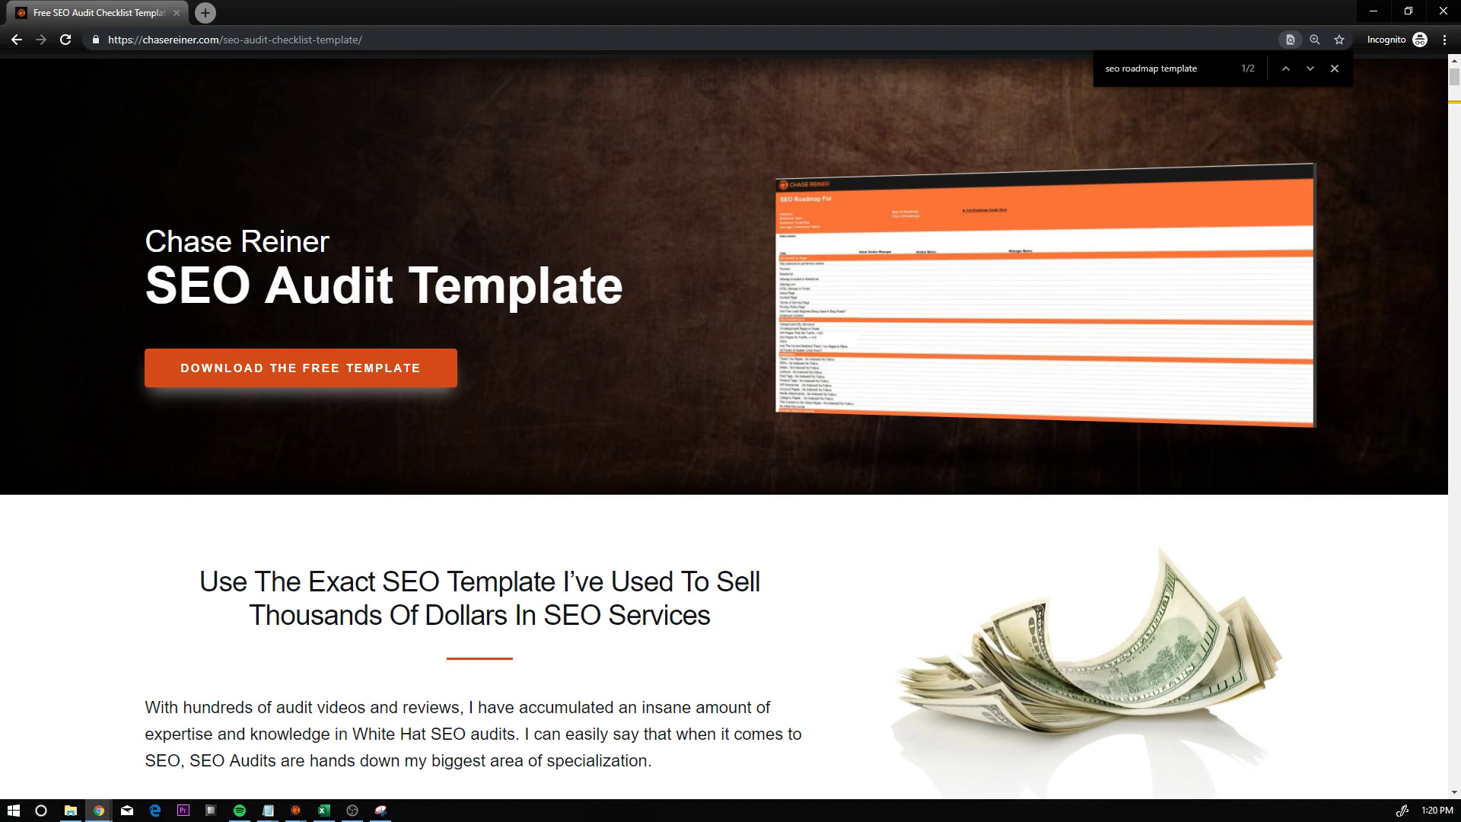
pyautogui.click(1444, 11)
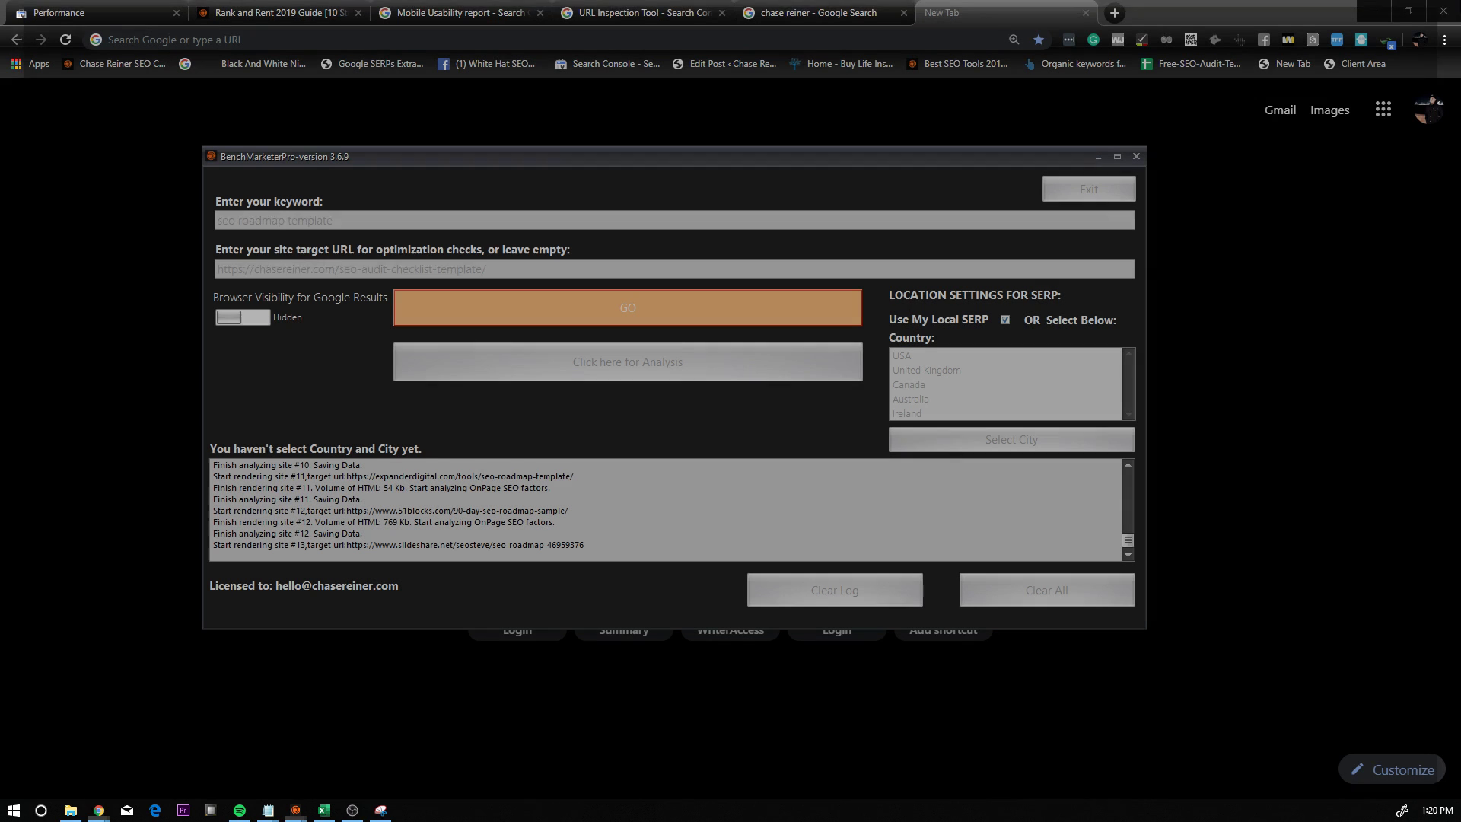
pyautogui.click(185, 16)
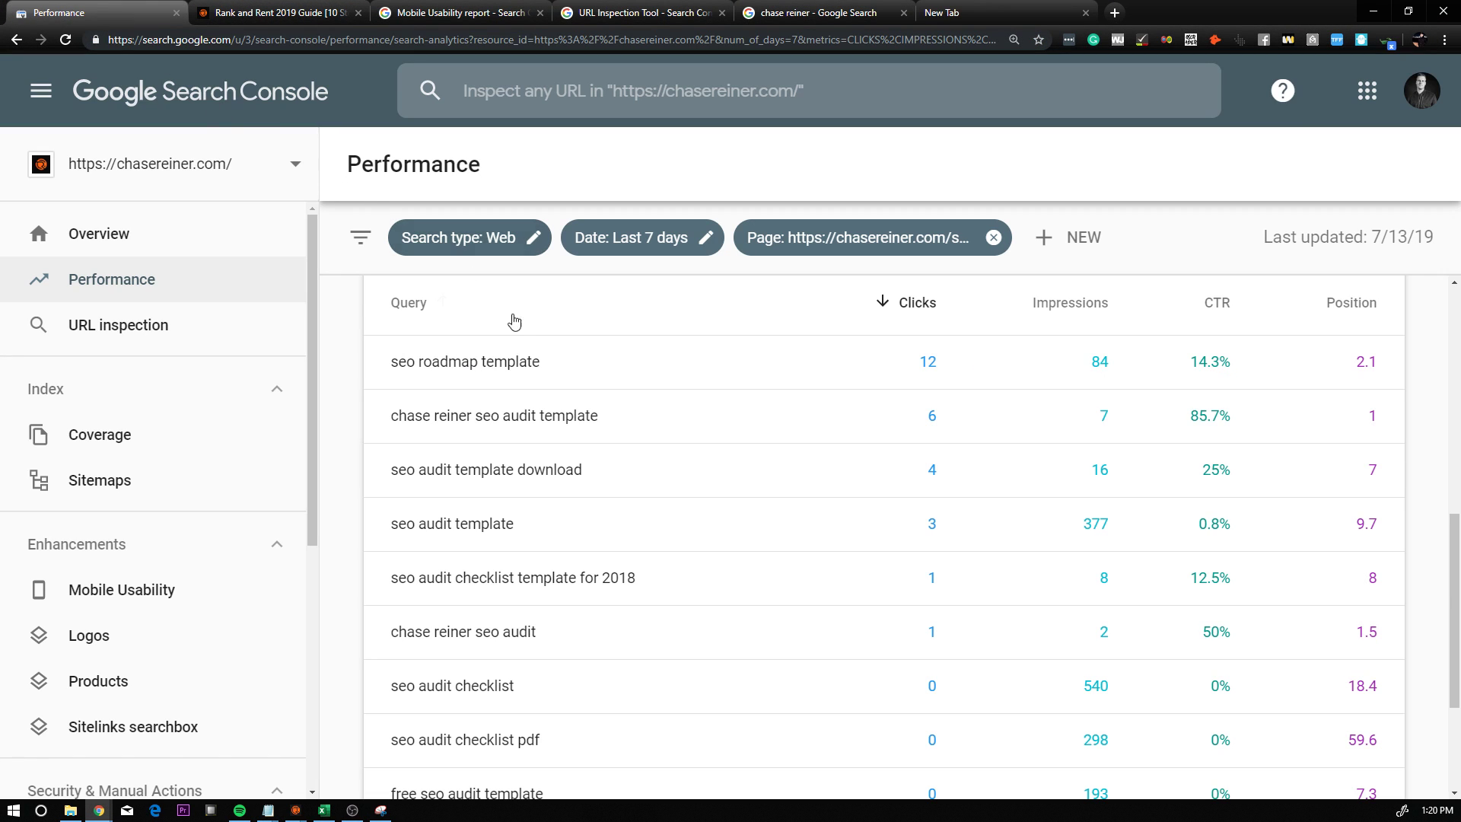
pyautogui.scroll(9, 587, 417)
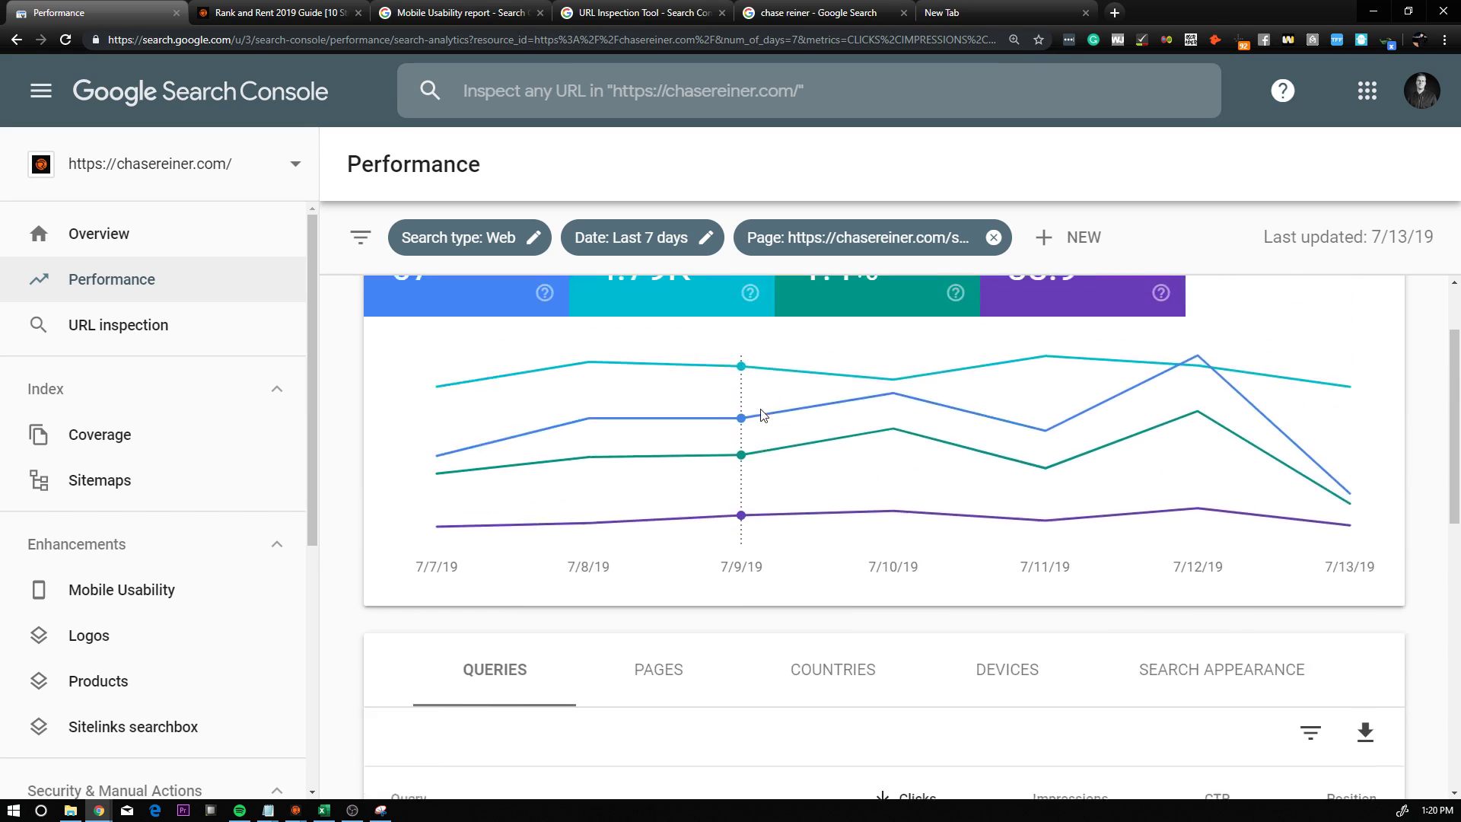
pyautogui.click(1000, 239)
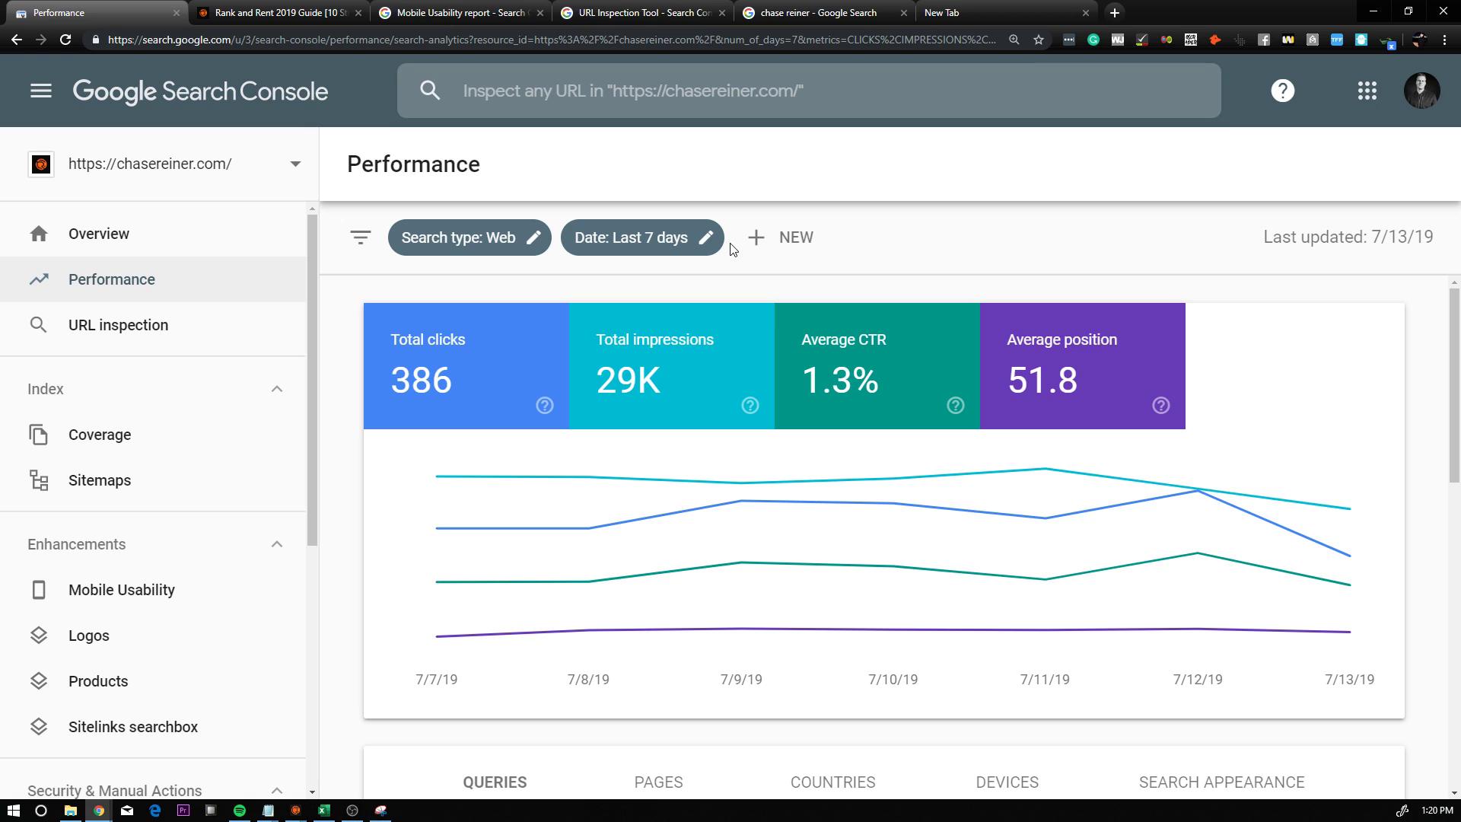
# Set the report's date range to the last 28 days, and compare those 28 days to the previous period
pyautogui.click(691, 254)
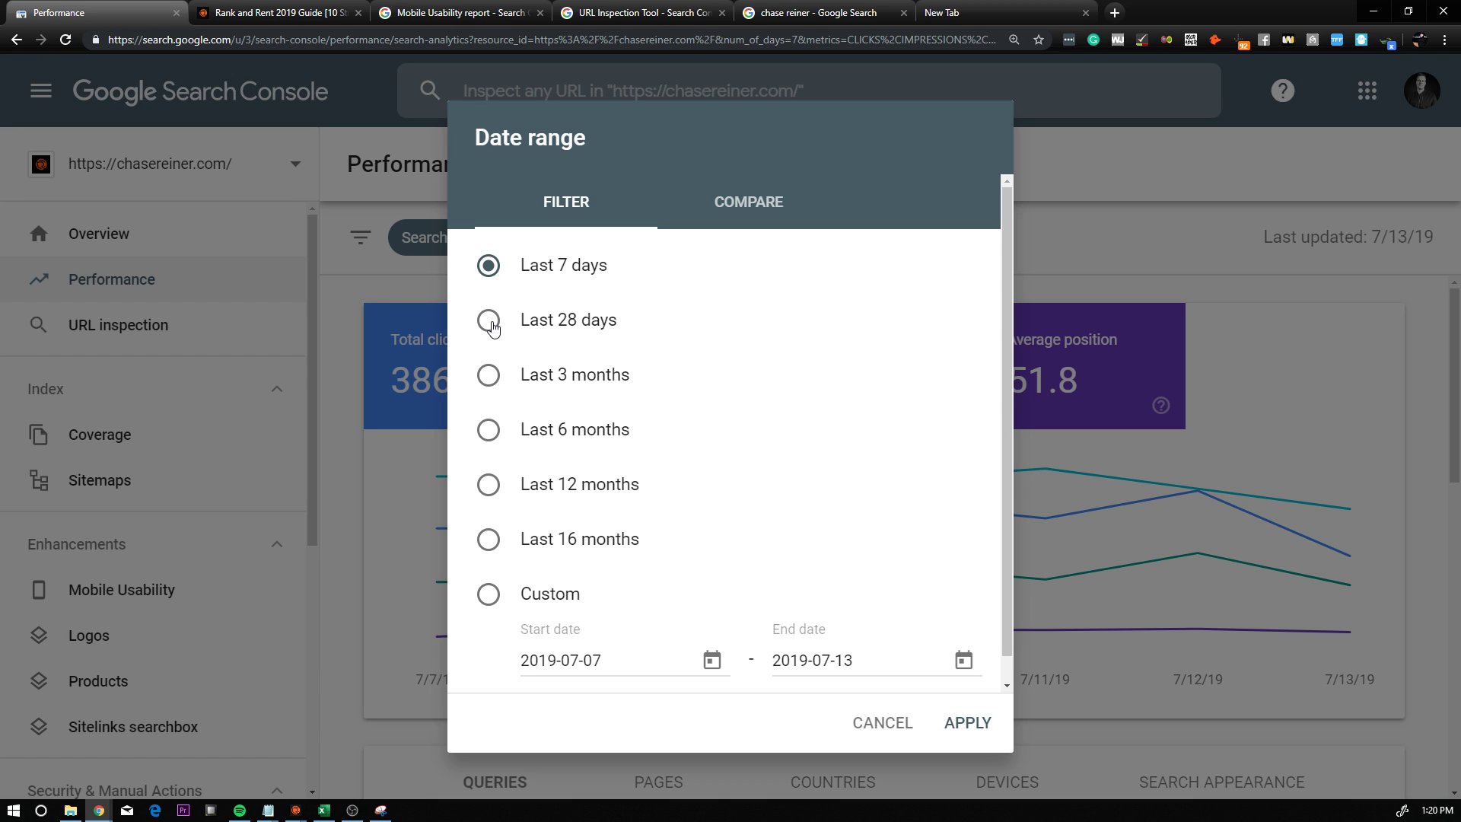
pyautogui.click(491, 320)
pyautogui.click(967, 723)
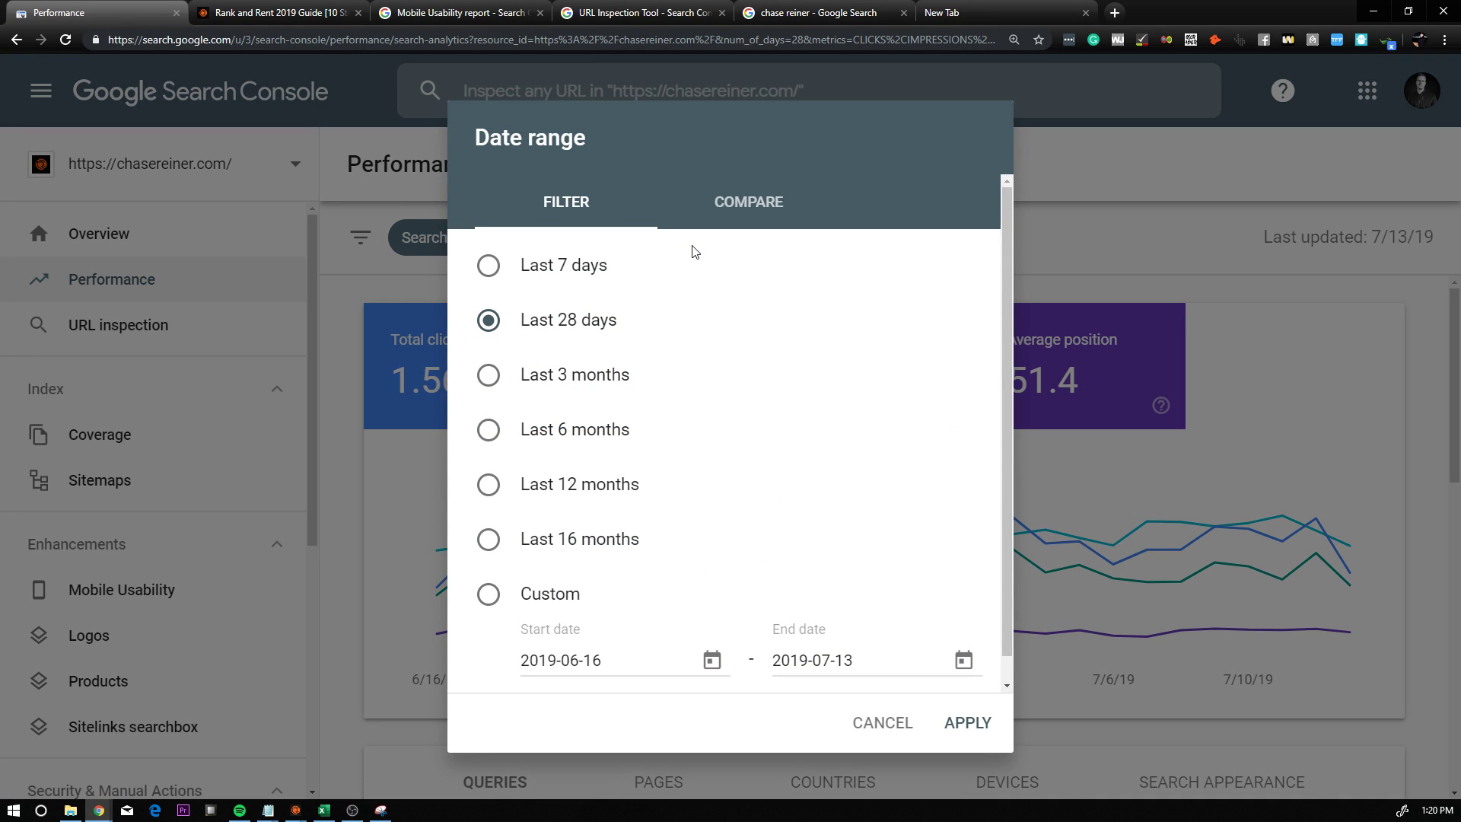
pyautogui.click(729, 202)
pyautogui.click(573, 335)
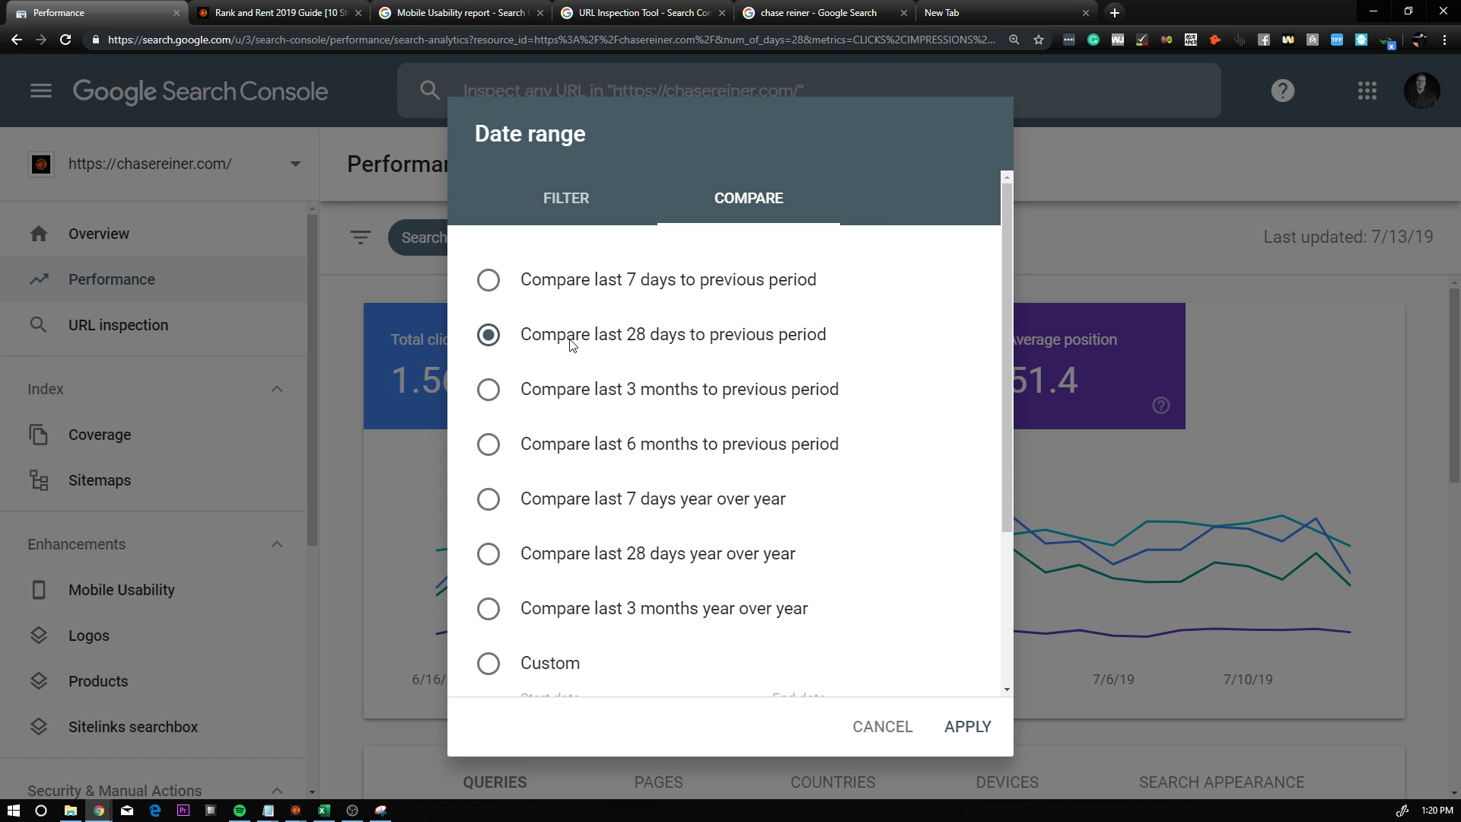
pyautogui.click(953, 732)
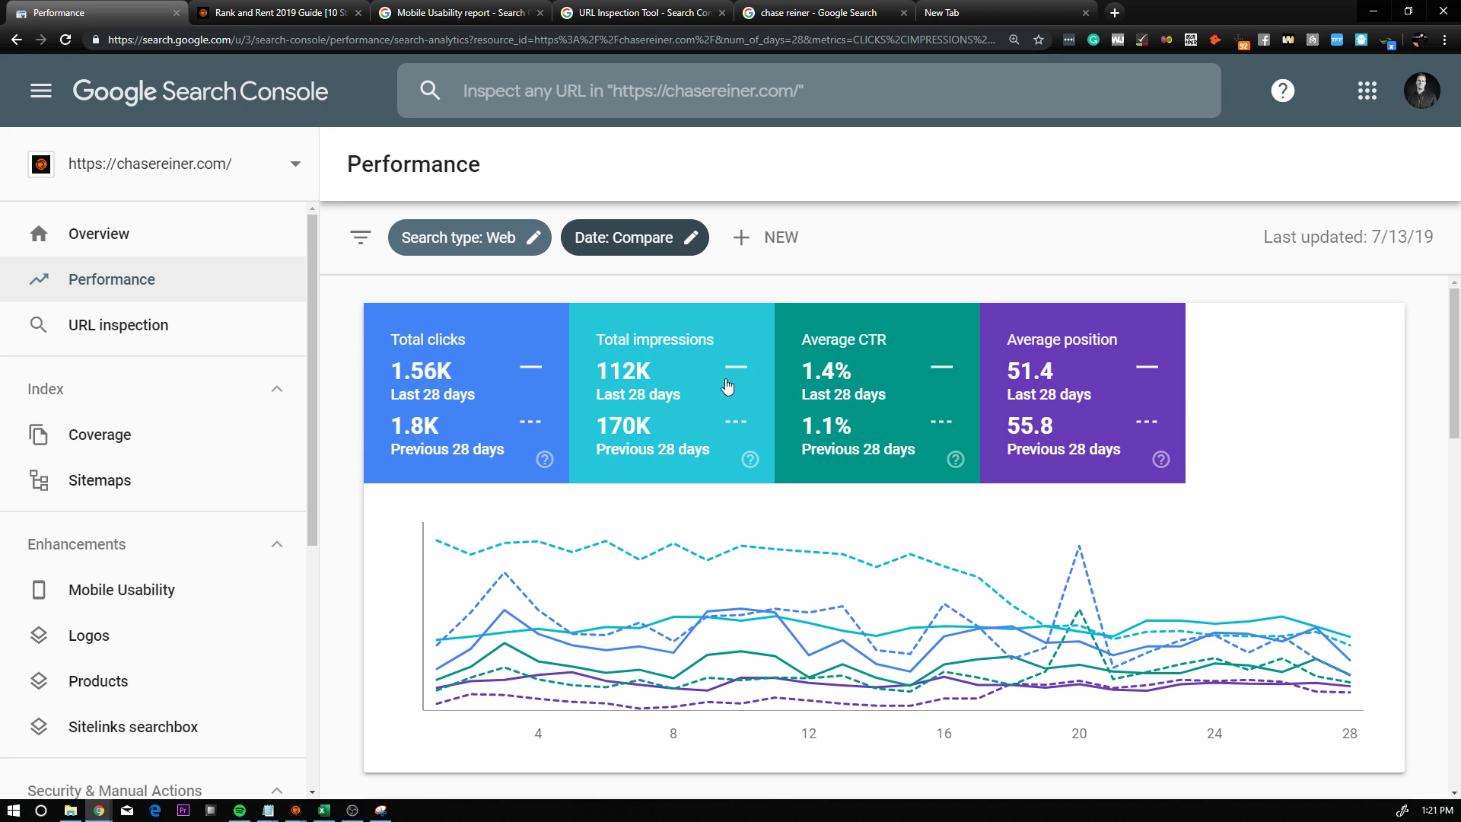
# List the pages and examine their clicks and impressions for the last 28 days against the previous 28 days
pyautogui.scroll(-5, 670, 411)
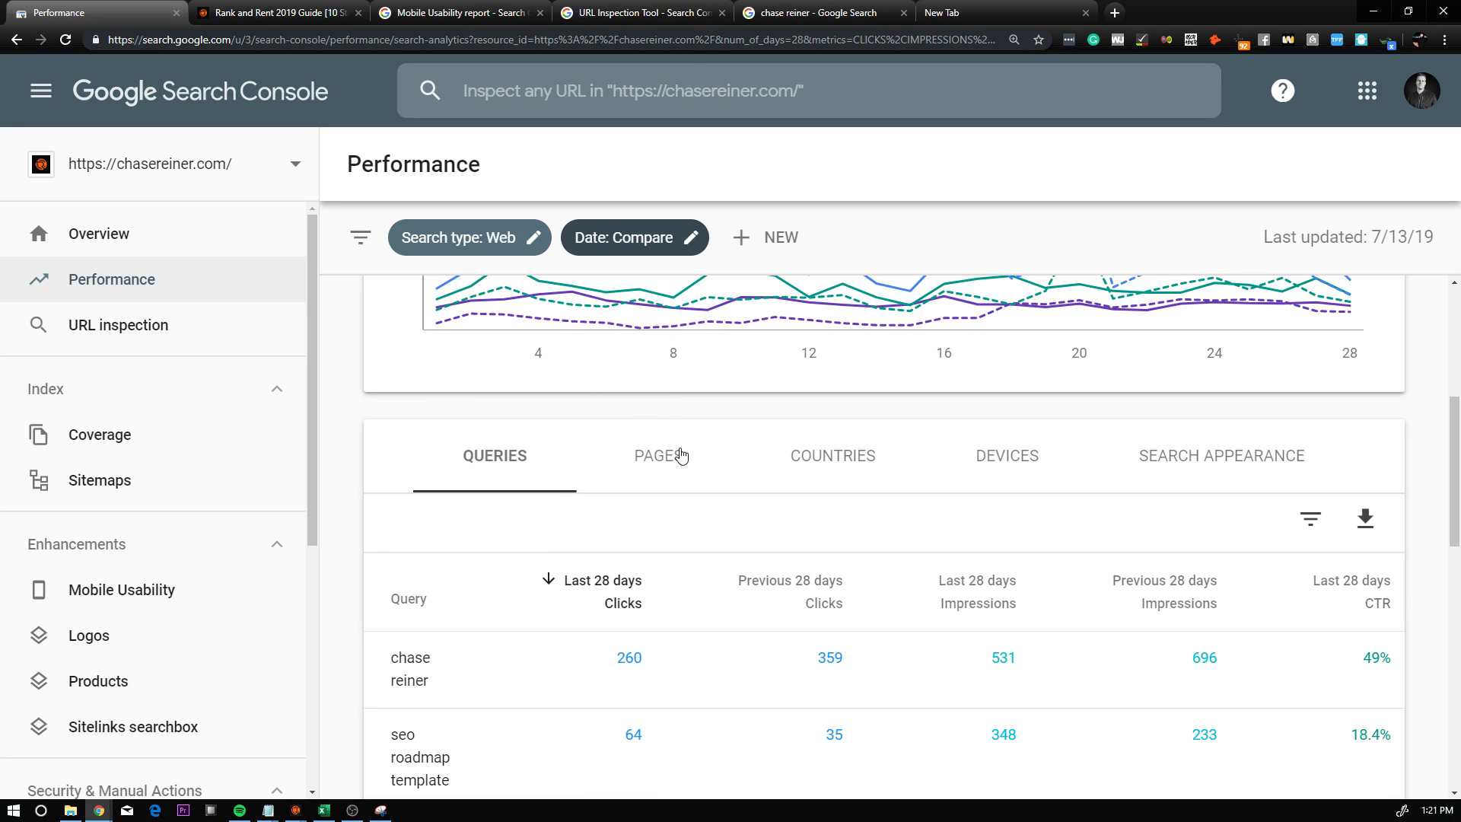
pyautogui.click(641, 484)
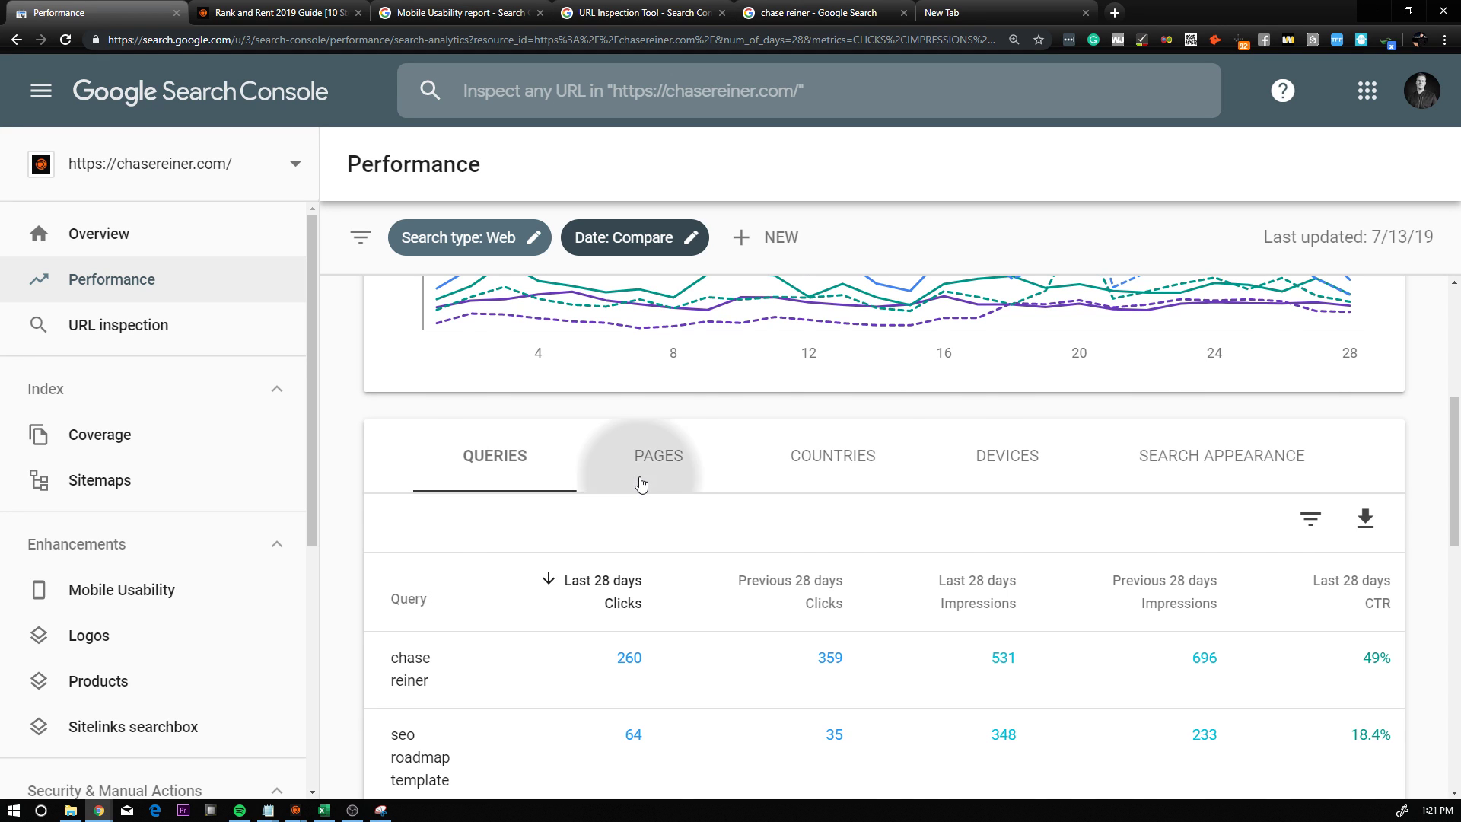
pyautogui.scroll(-3, 693, 500)
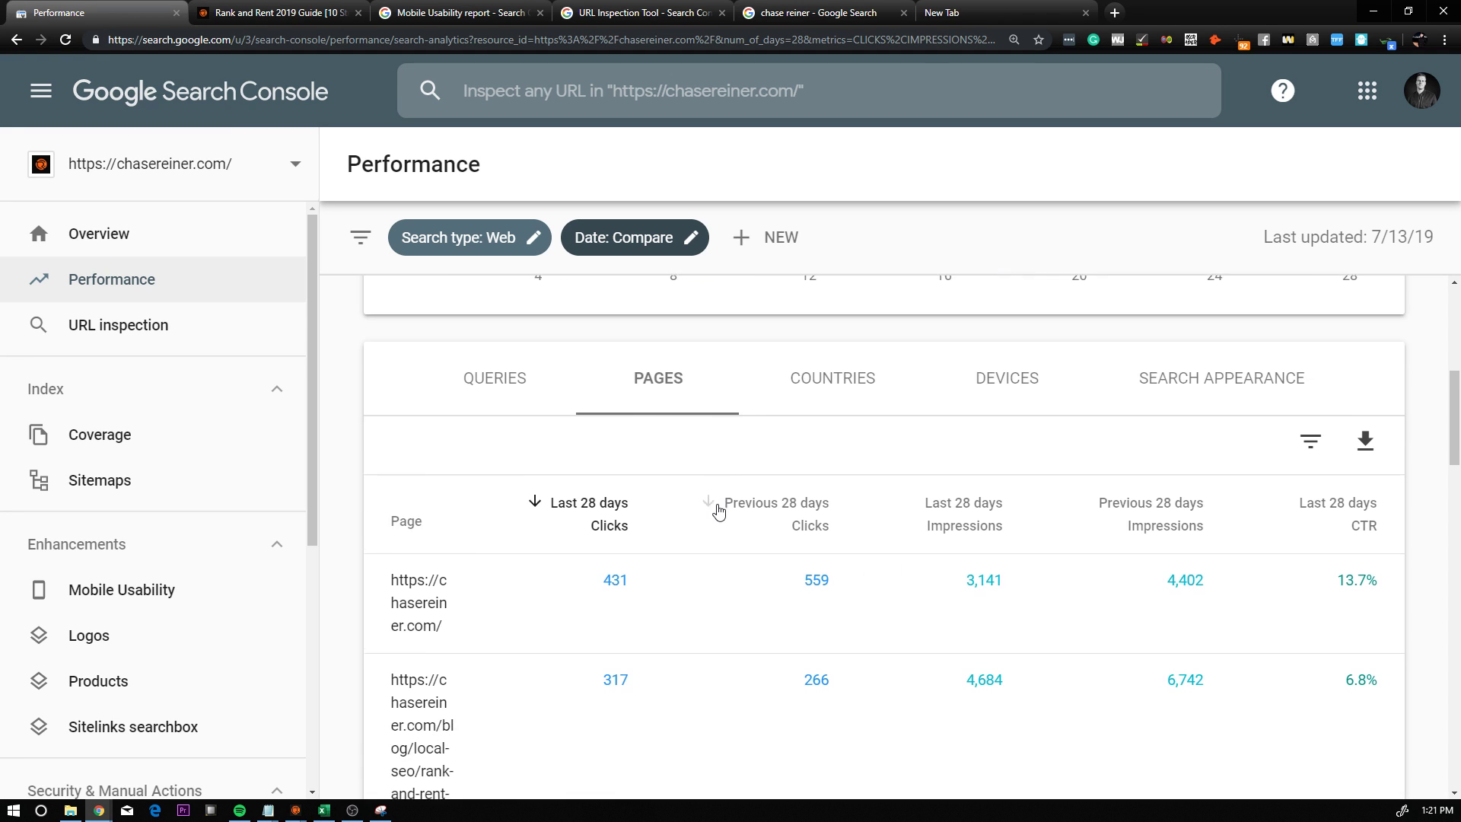
pyautogui.scroll(8, 990, 446)
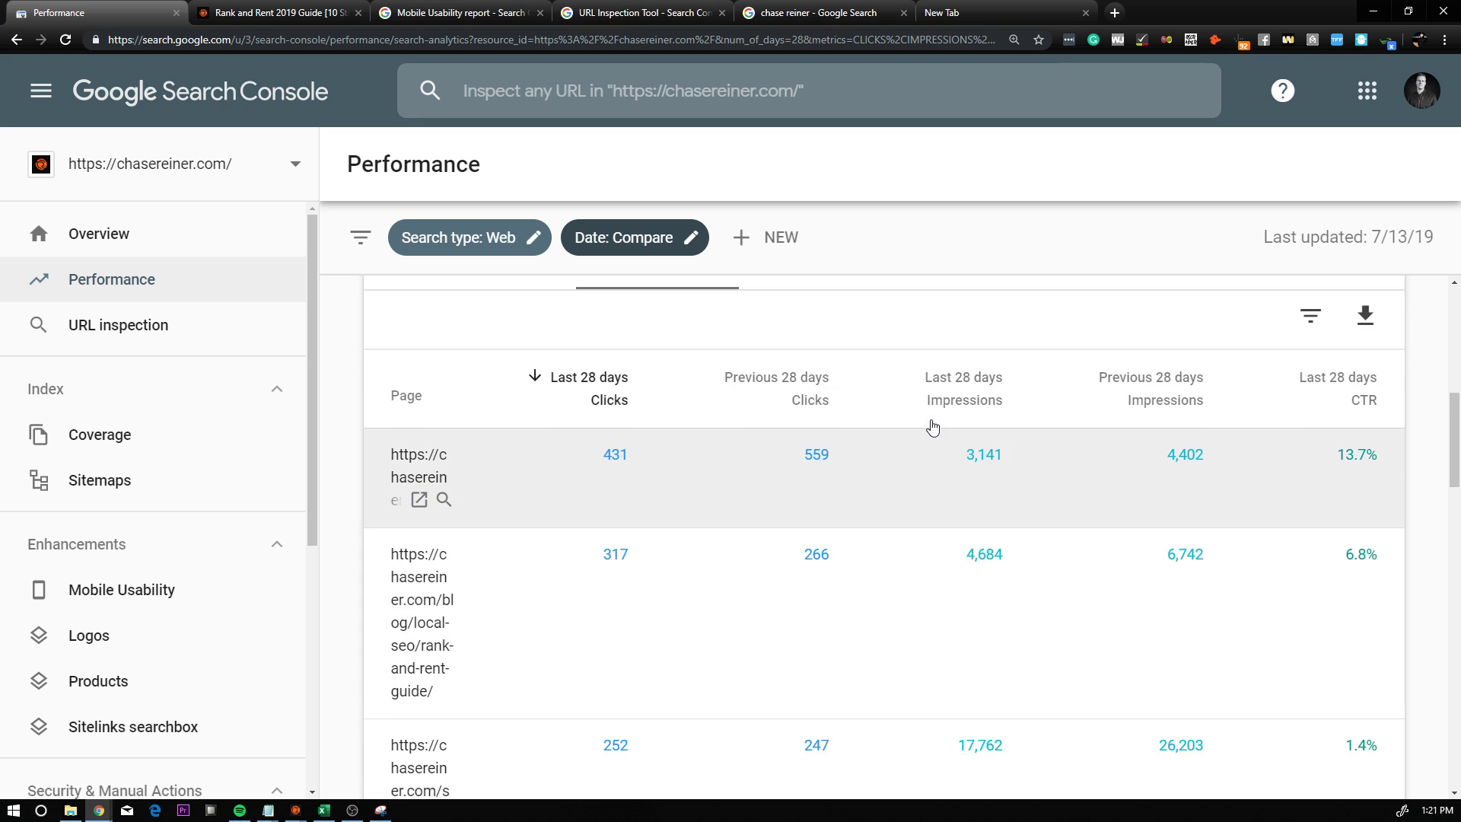
# Limit the Performance comparison to total clicks by removing the impressions, average CTR and average position metrics
pyautogui.click(700, 382)
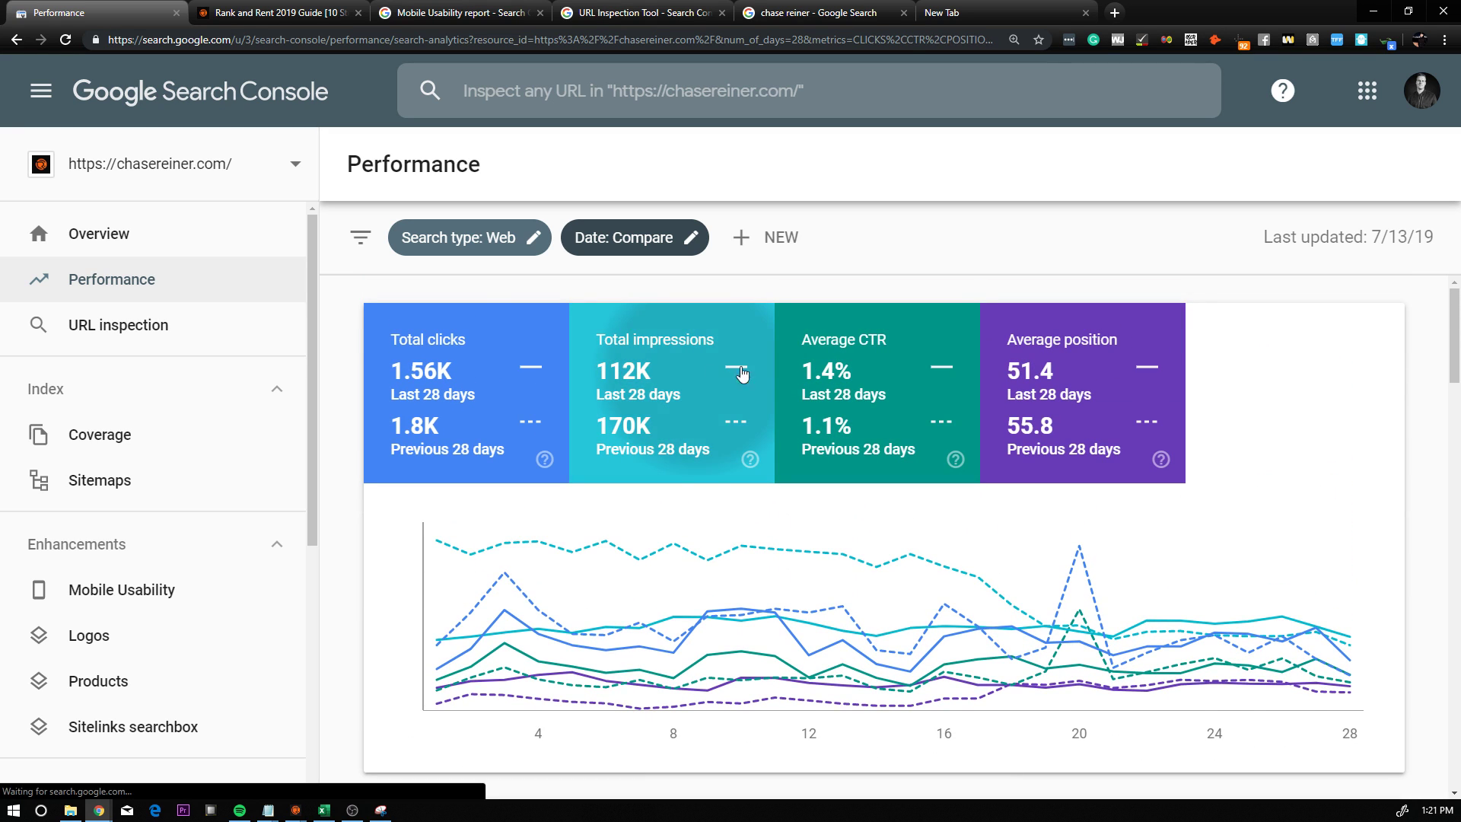
pyautogui.click(961, 400)
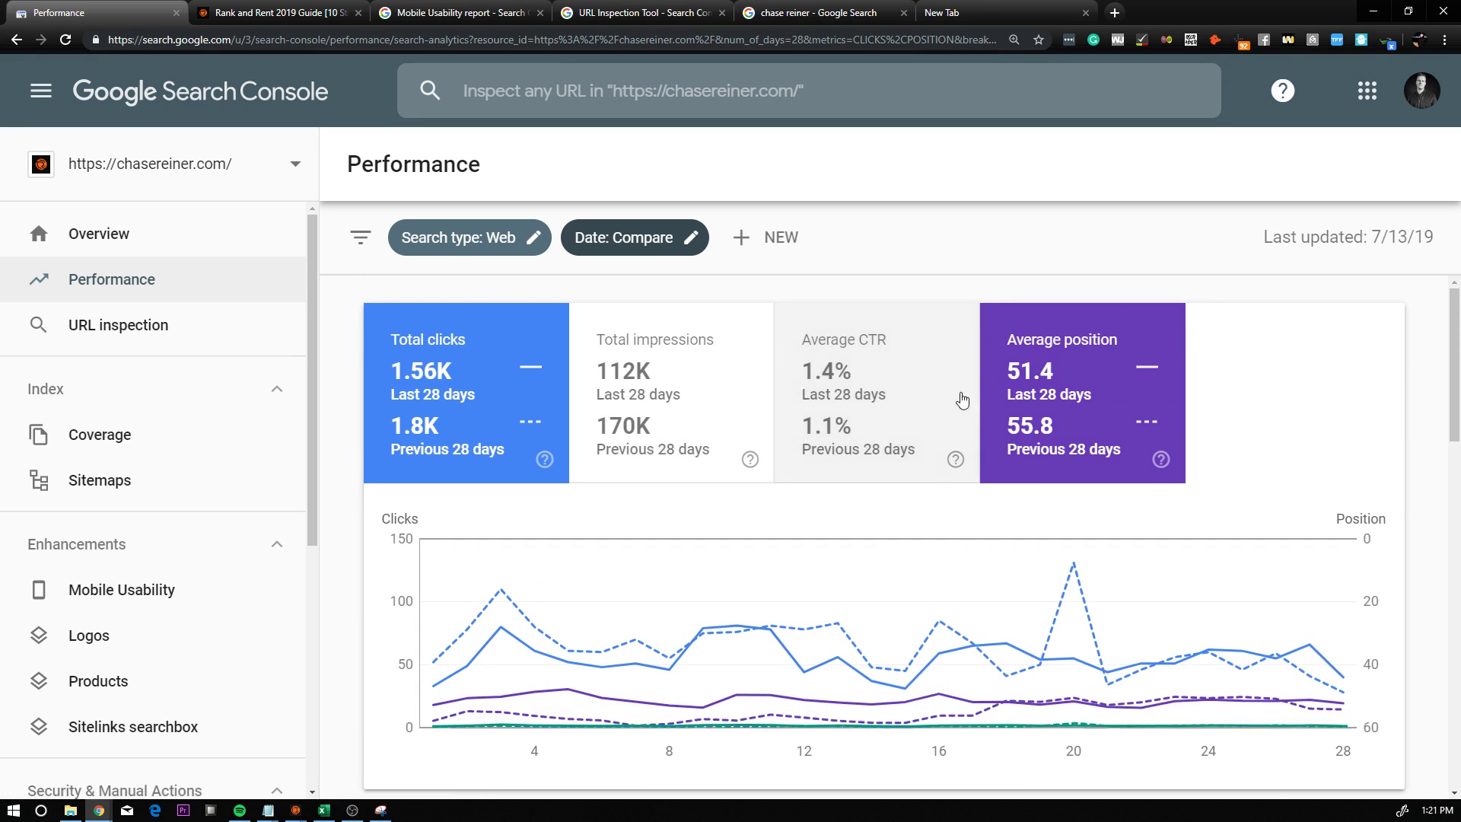
pyautogui.click(1004, 391)
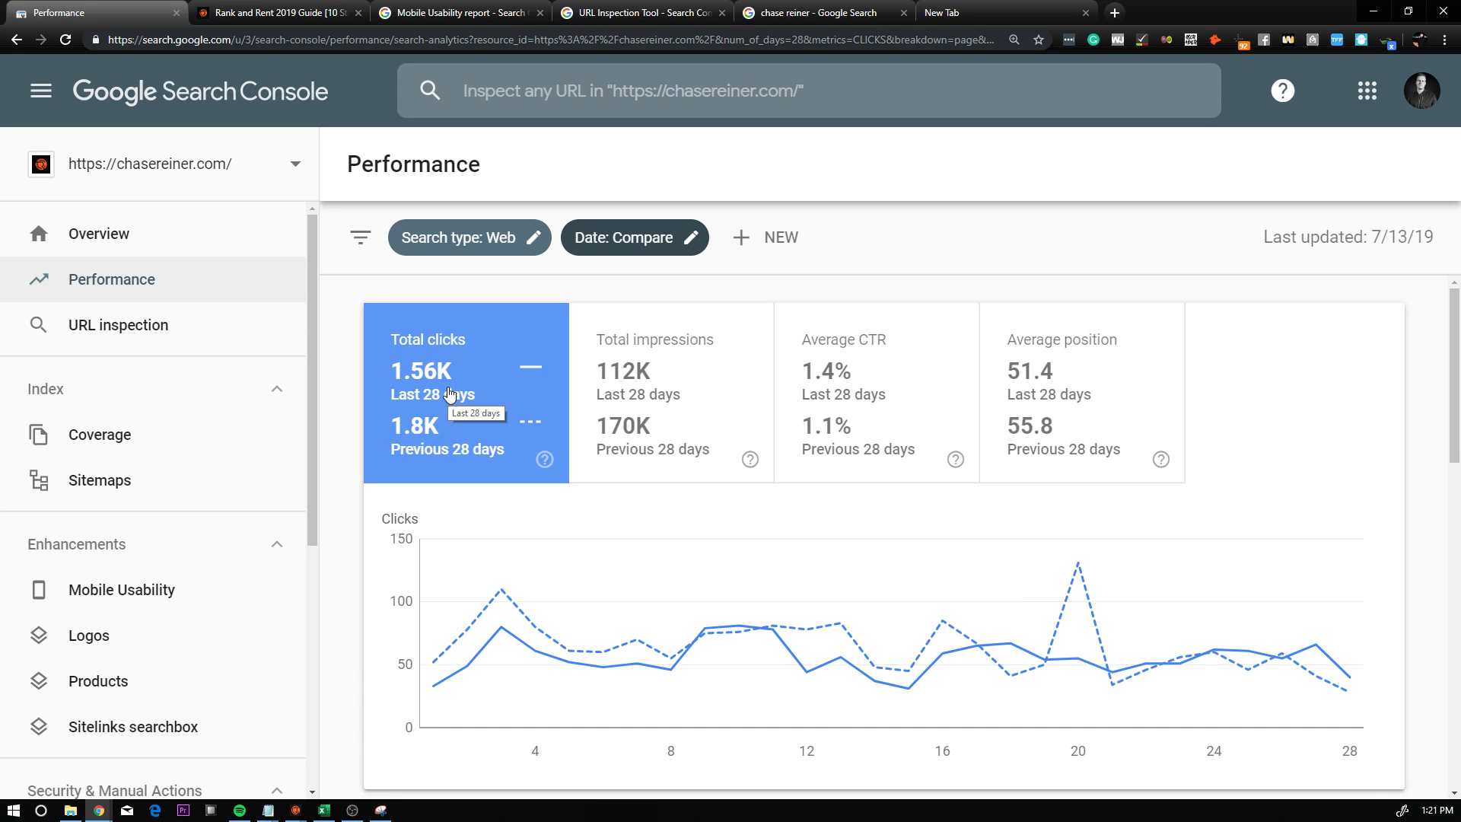
# Sort the pages by click difference between the two 28-day periods, with the largest losses first
pyautogui.scroll(-2, 1102, 411)
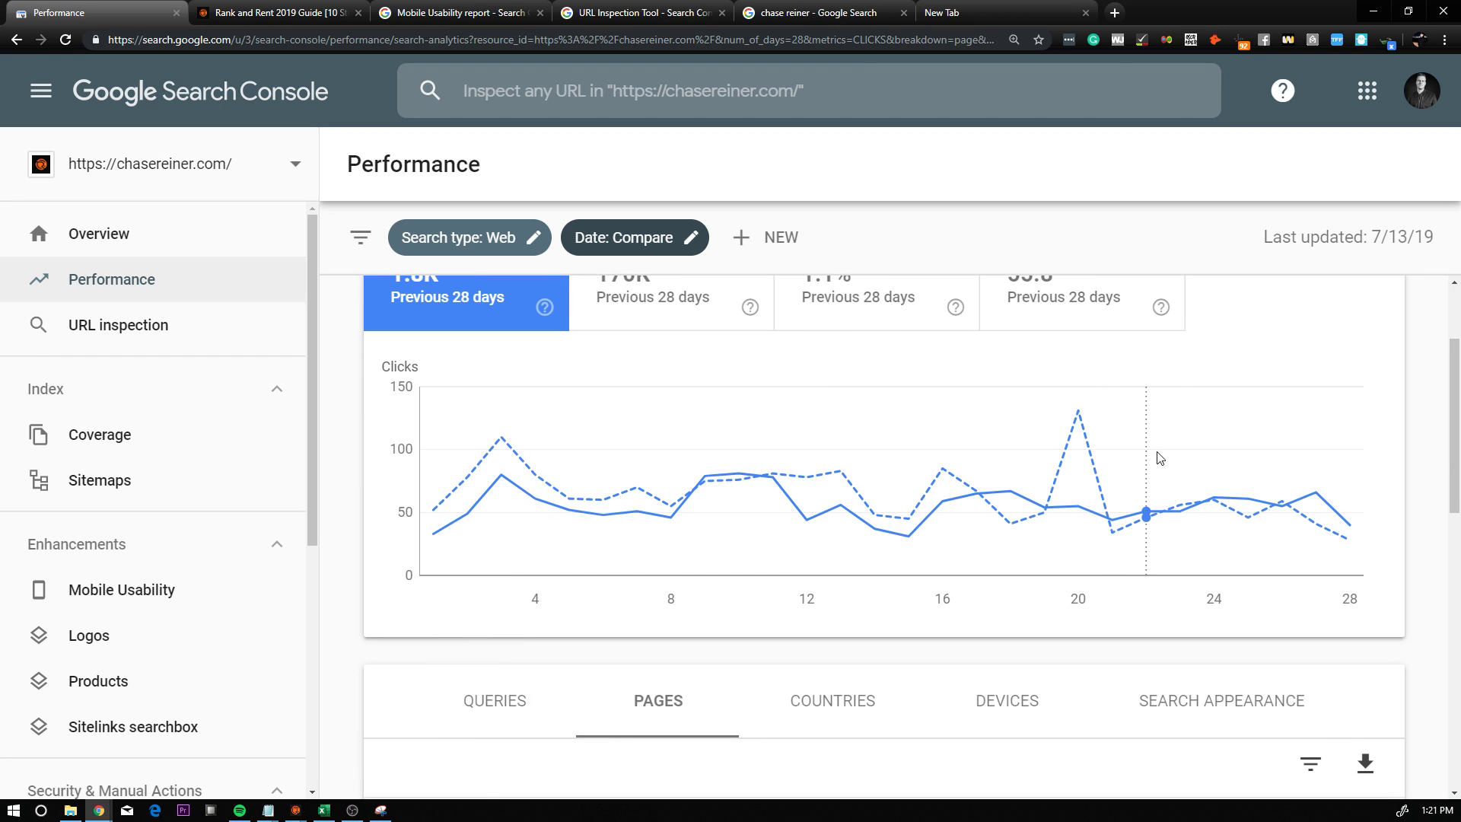
pyautogui.scroll(-2, 1161, 449)
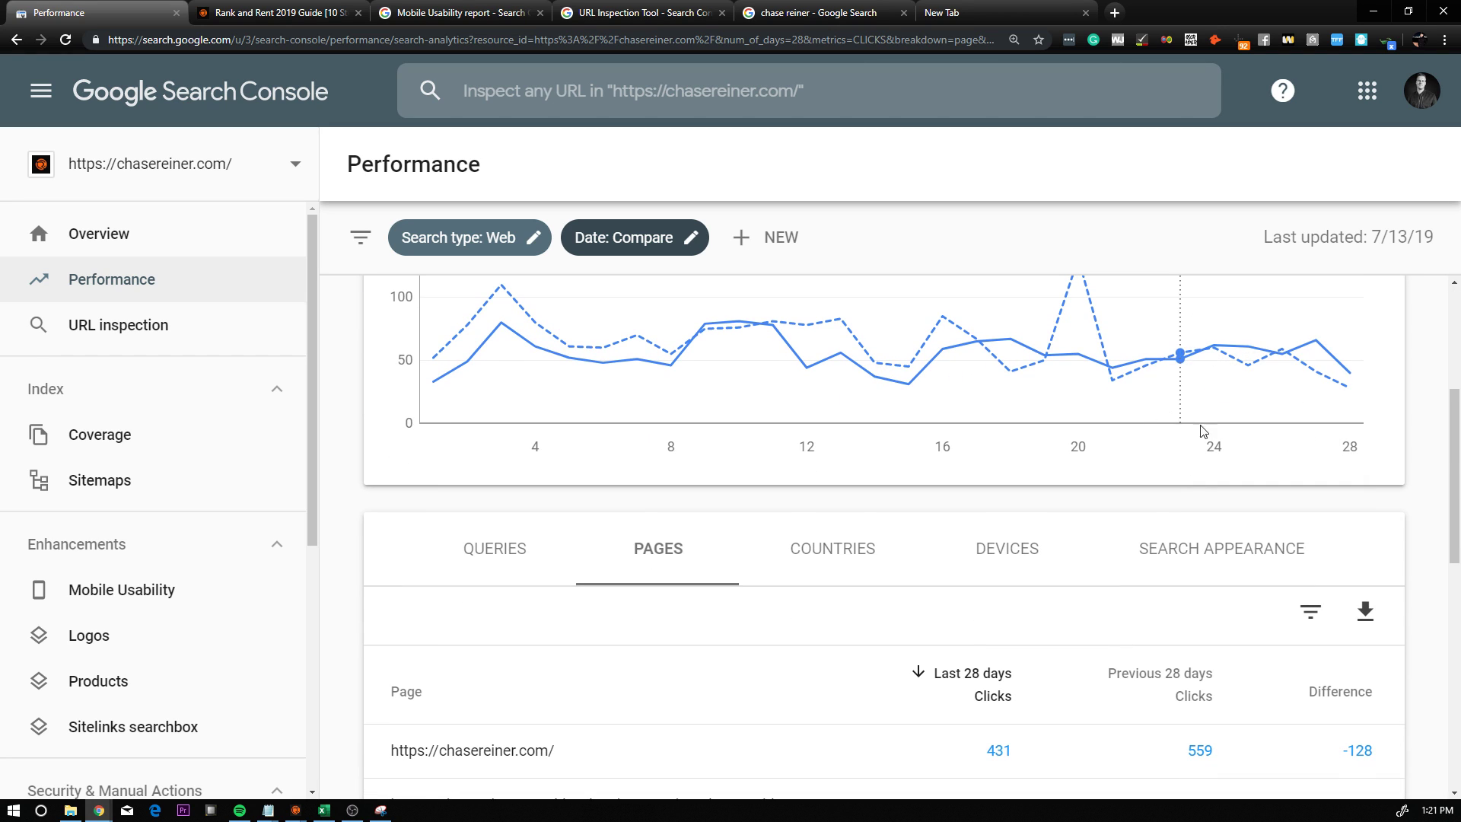
pyautogui.scroll(-2, 928, 594)
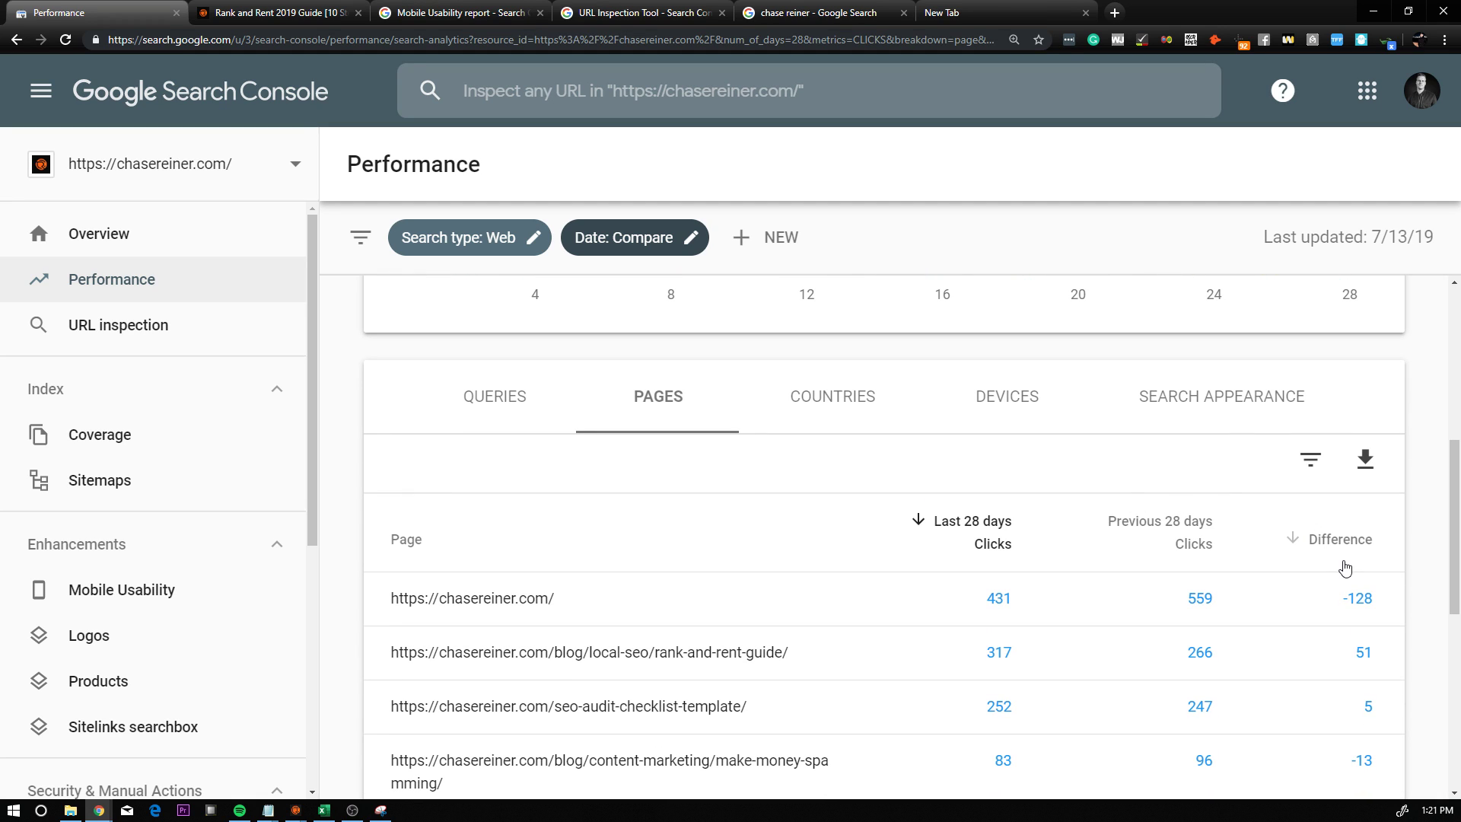
pyautogui.click(1330, 545)
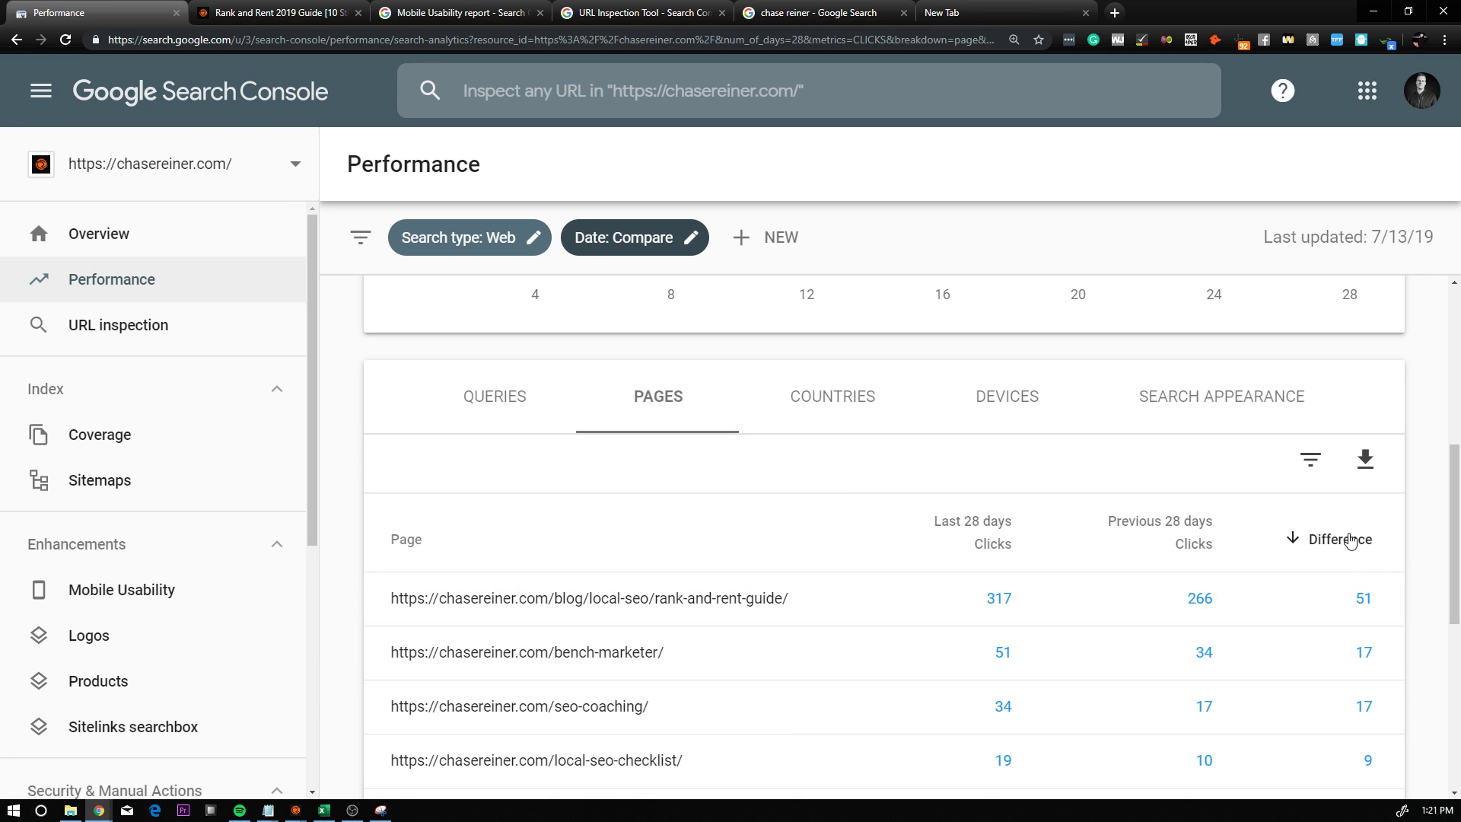
pyautogui.click(1350, 542)
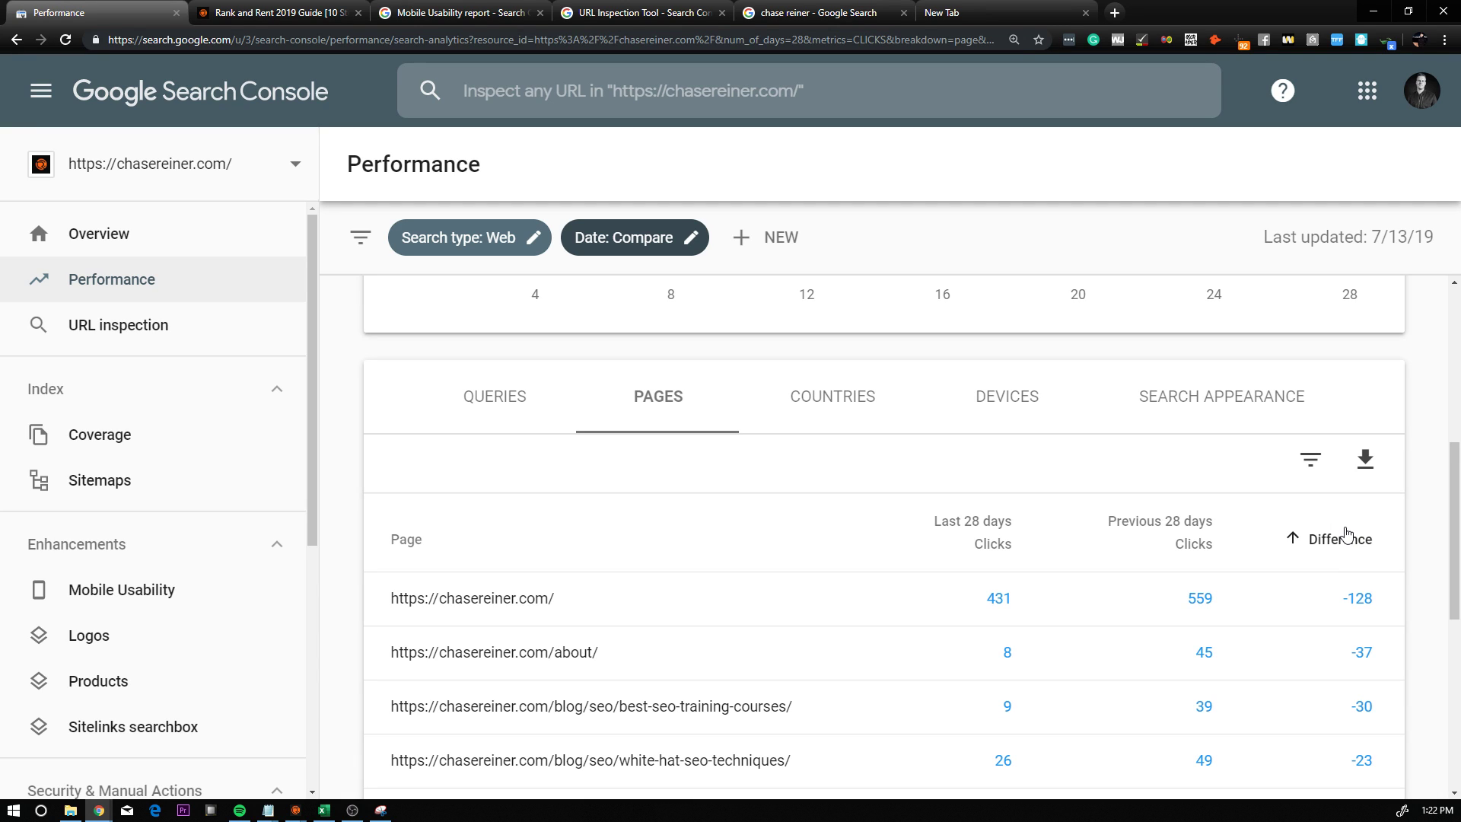
# Open the best-seo-training-courses page from the pages list, skim its content and close it again
pyautogui.scroll(-2, 1347, 533)
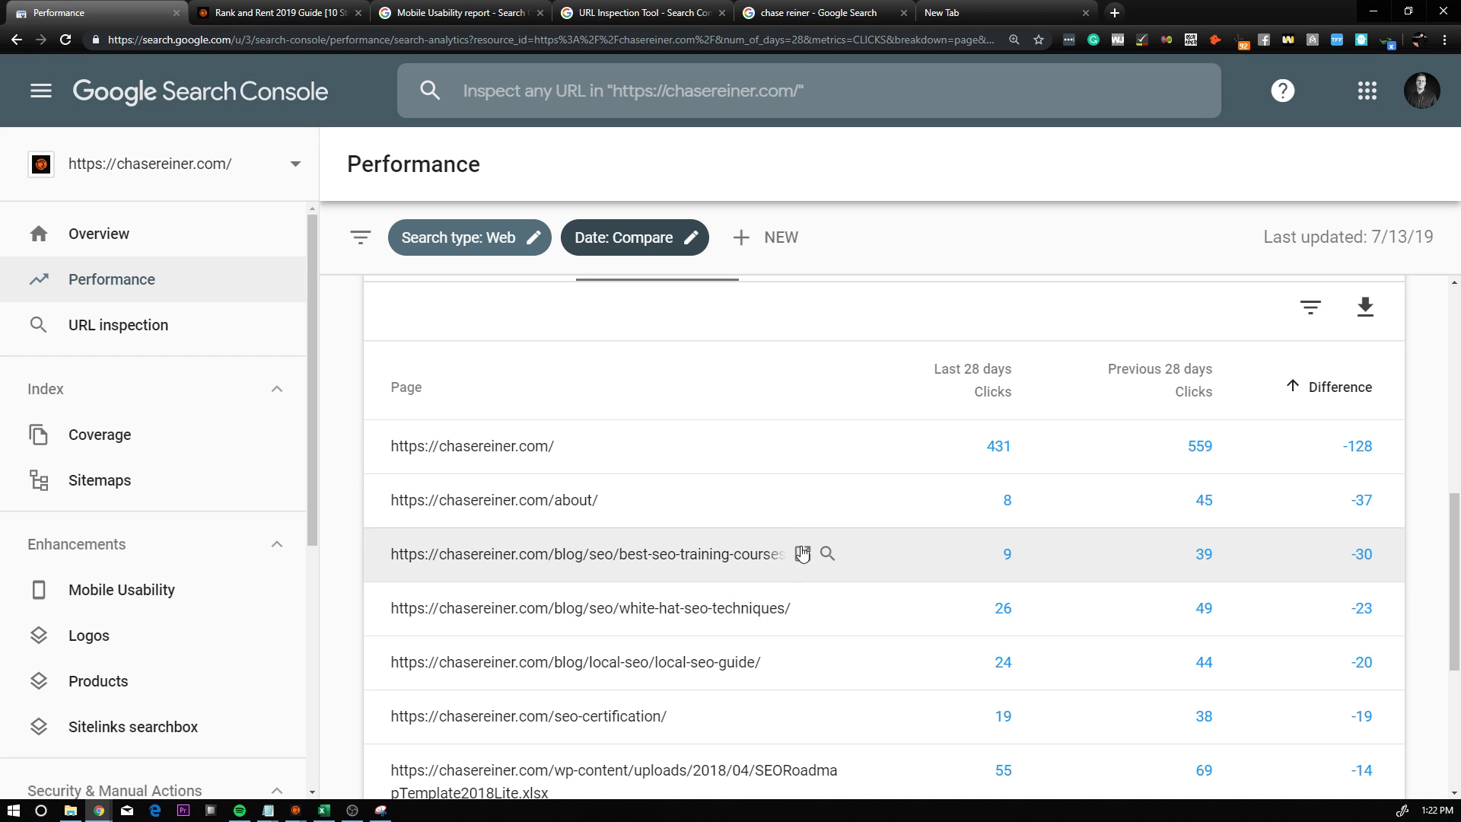
pyautogui.click(802, 553)
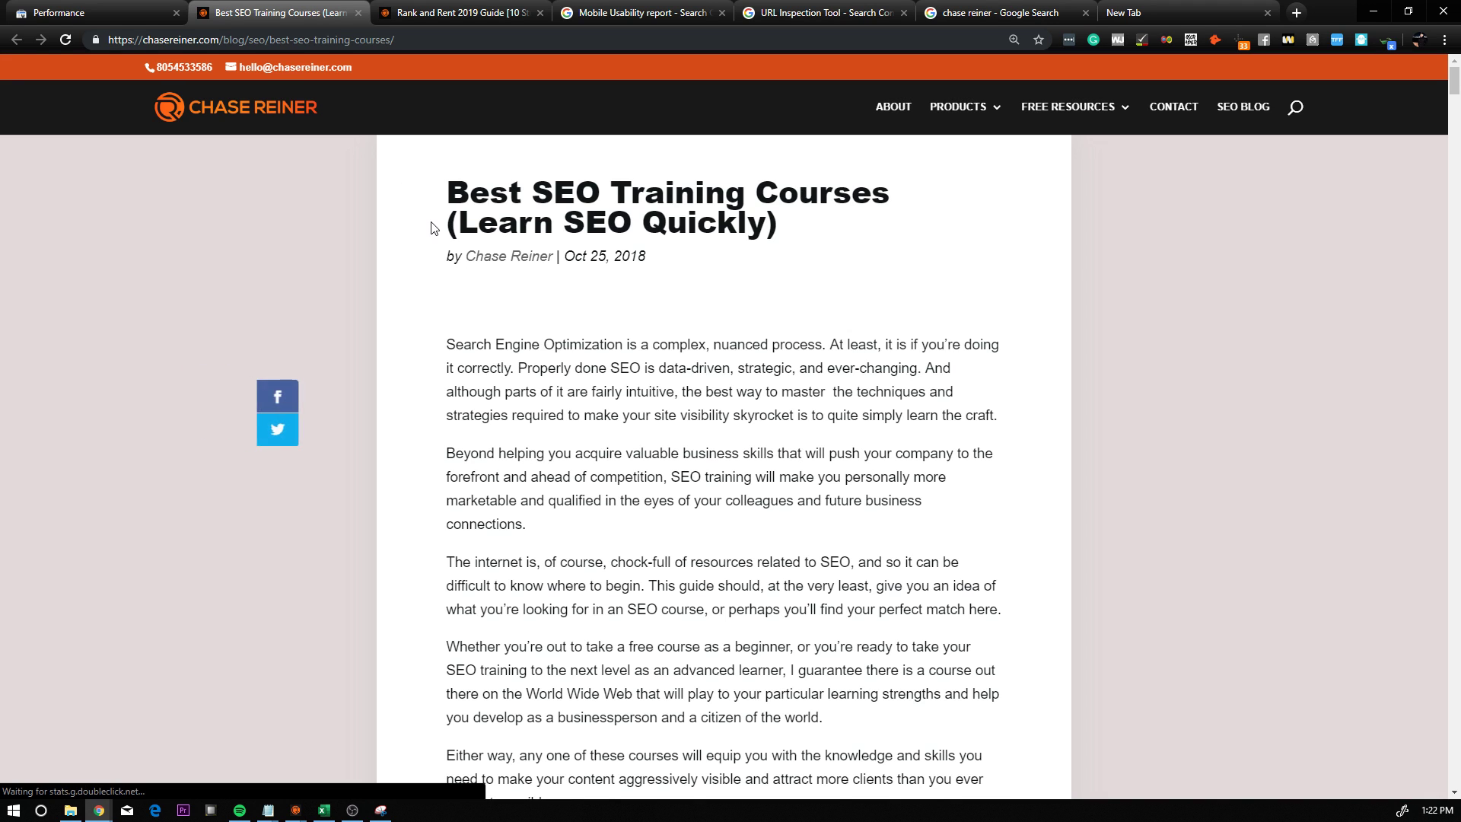
pyautogui.scroll(-8, 438, 221)
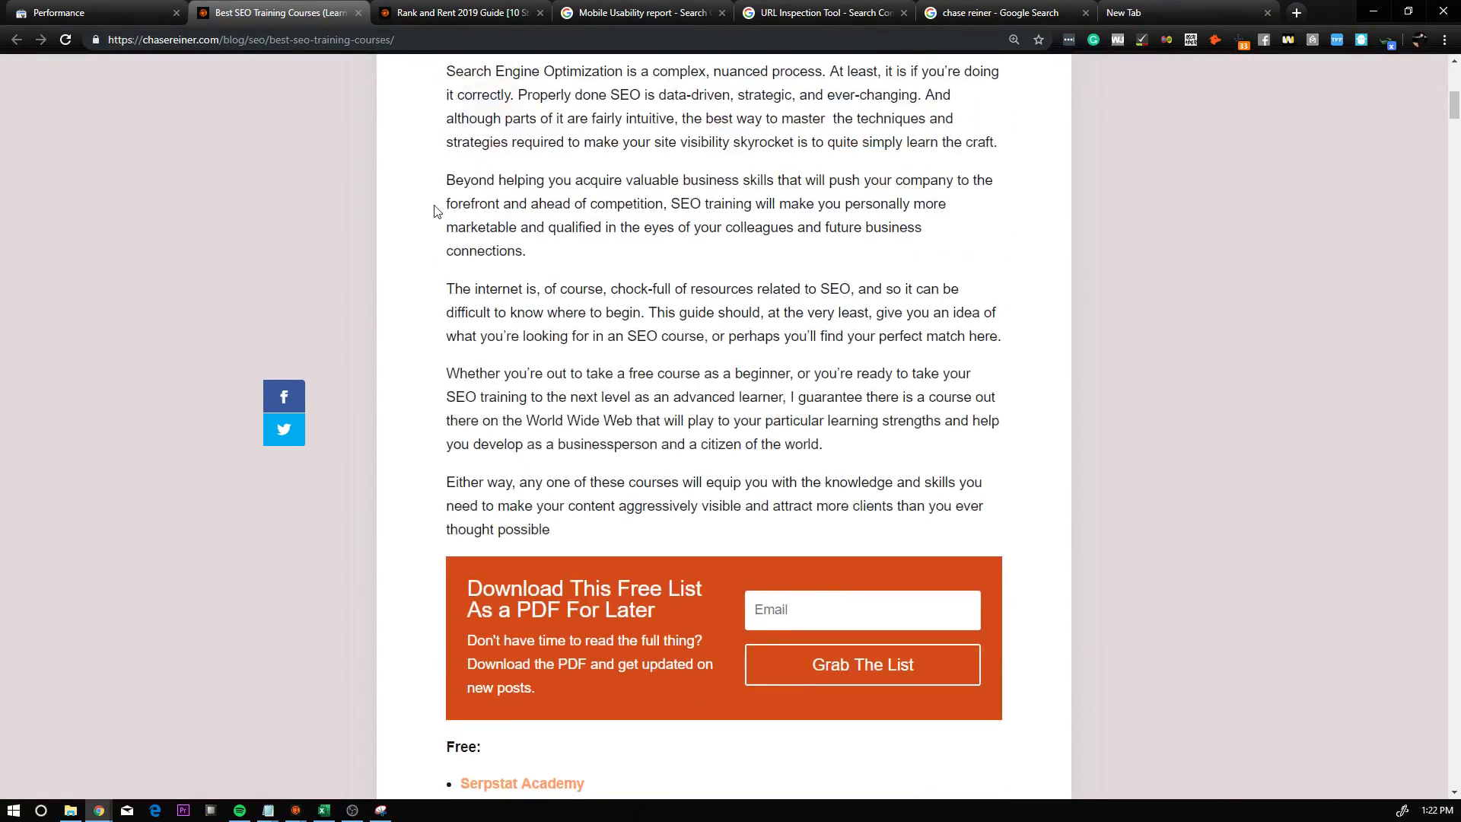
pyautogui.scroll(-10, 438, 211)
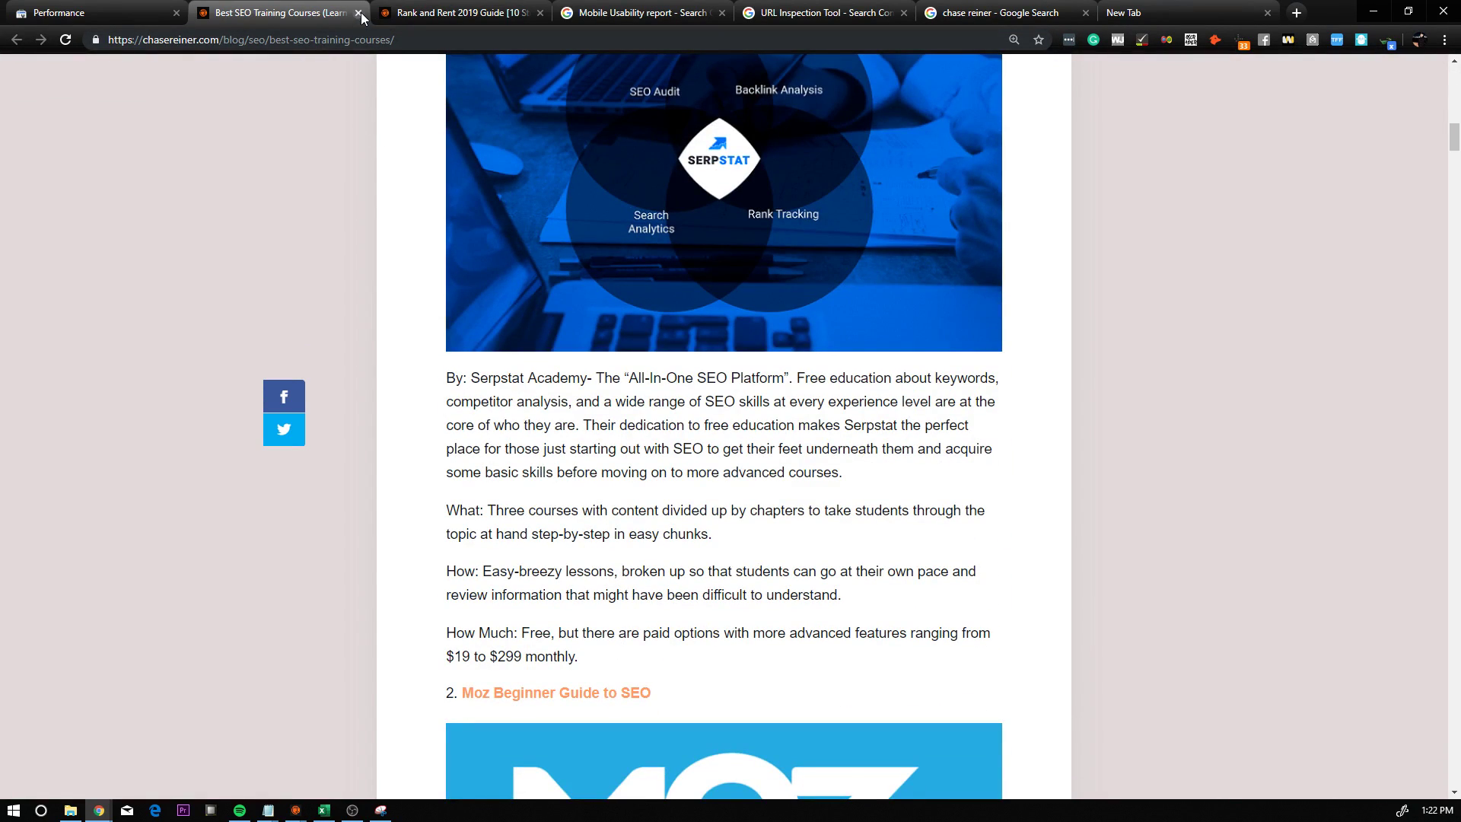
pyautogui.click(358, 12)
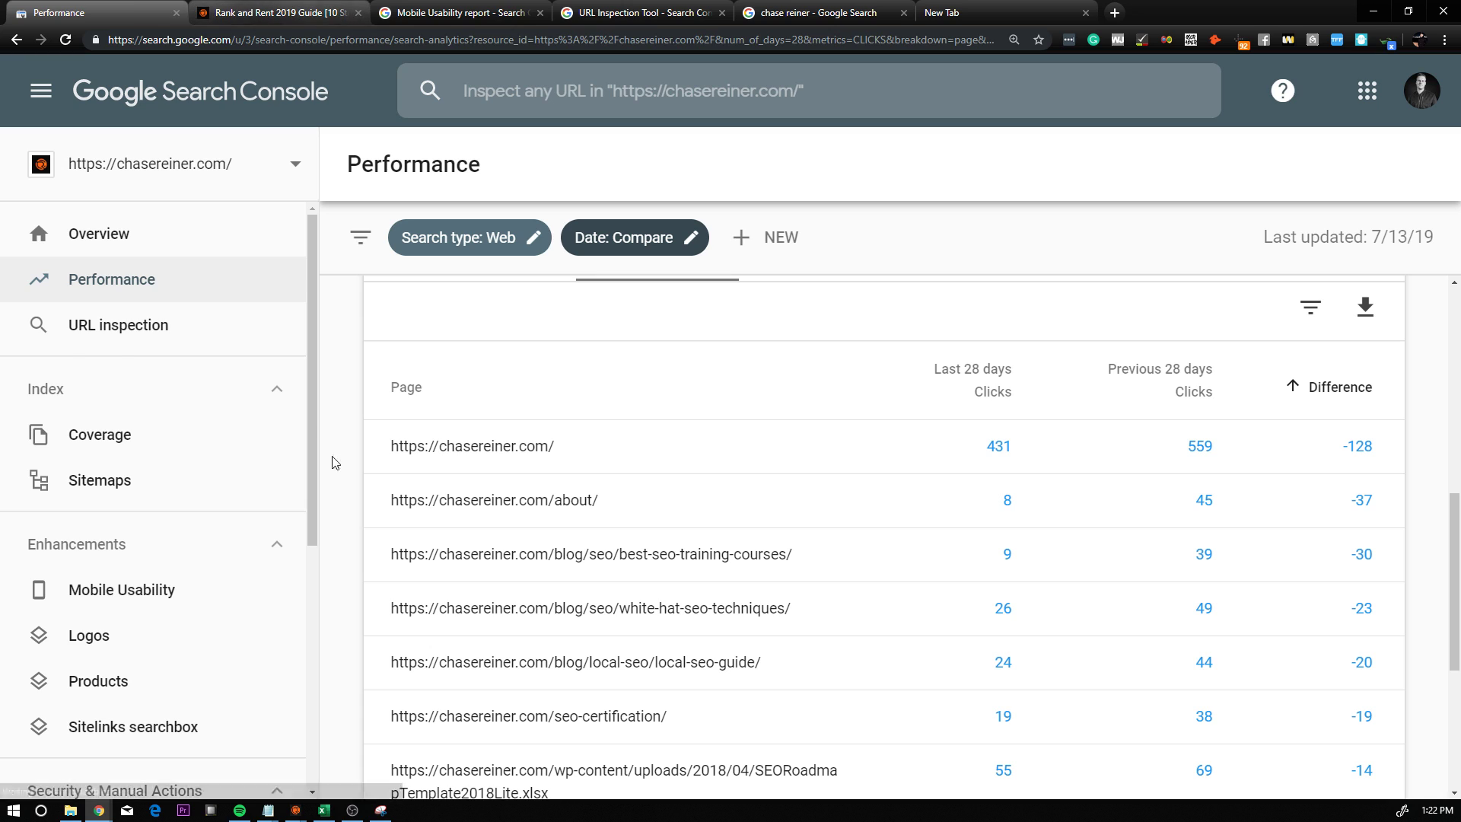
# Switch to BenchMarketerPro, open the analysis for "seo roadmap template" and widen the URL and Av.TOP columns
pyautogui.moveTo(296, 810)
pyautogui.click(340, 767)
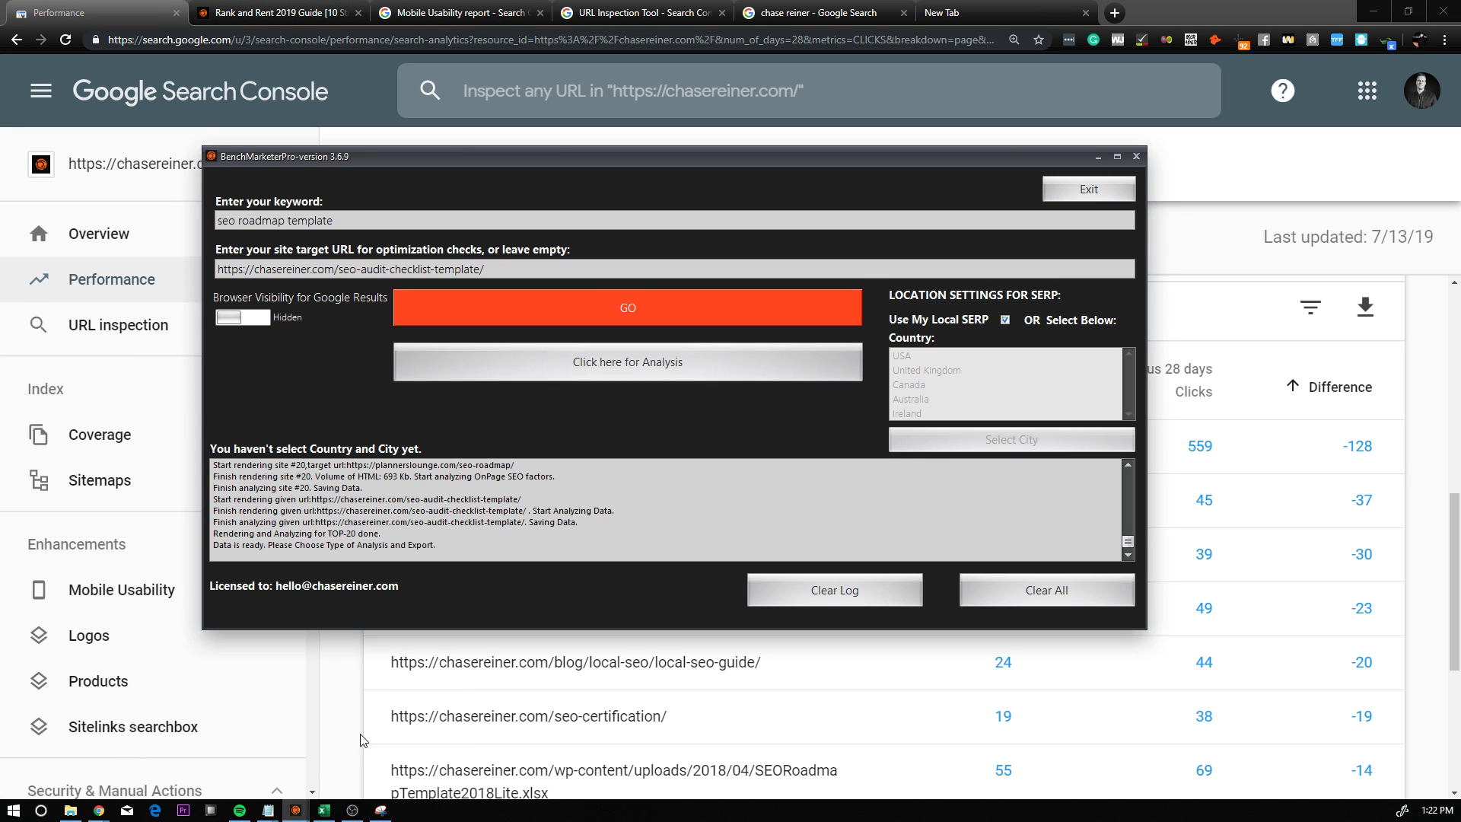
pyautogui.click(613, 371)
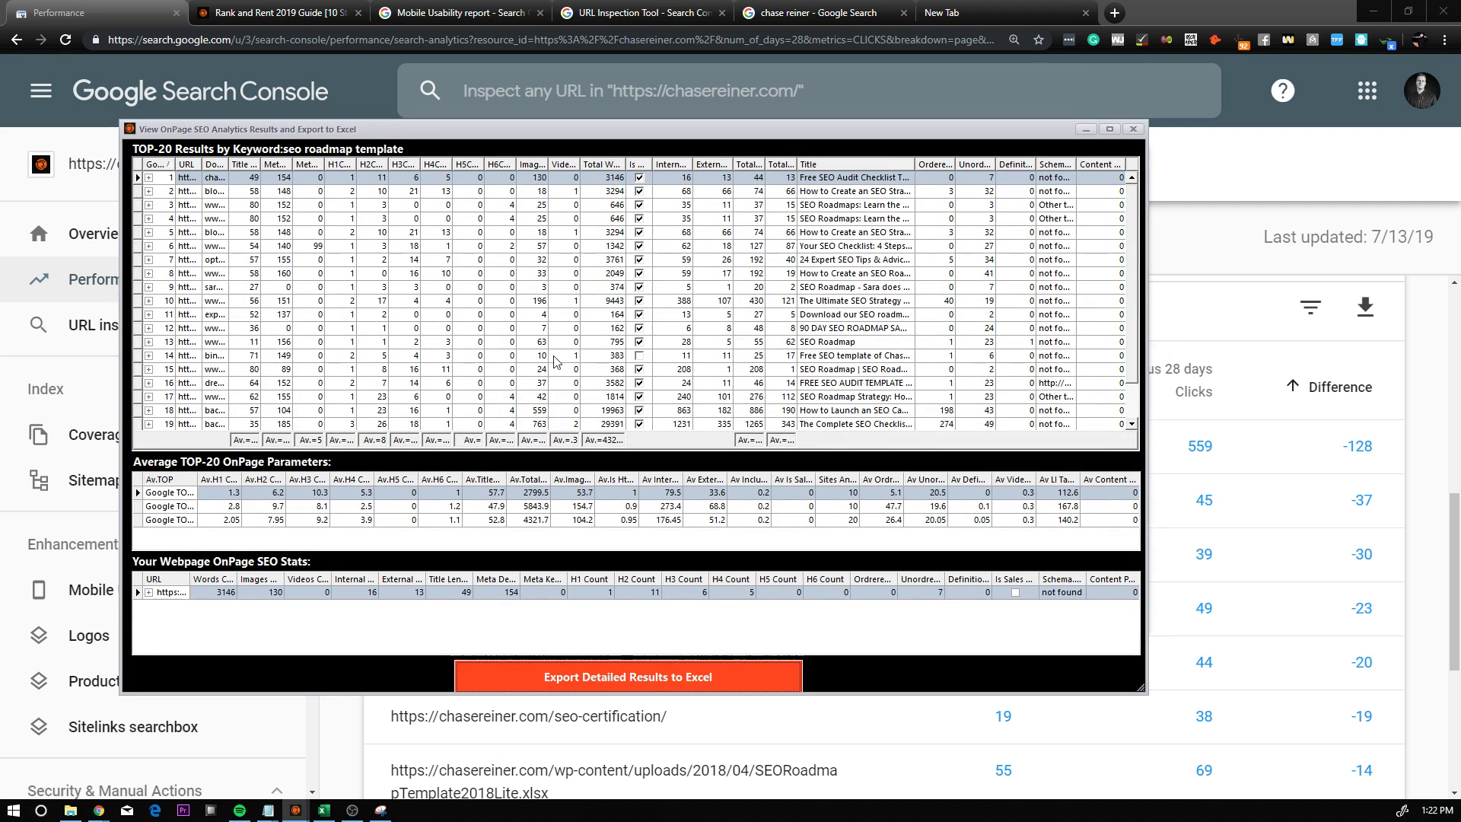
pyautogui.moveTo(203, 166); pyautogui.dragTo(366, 165)
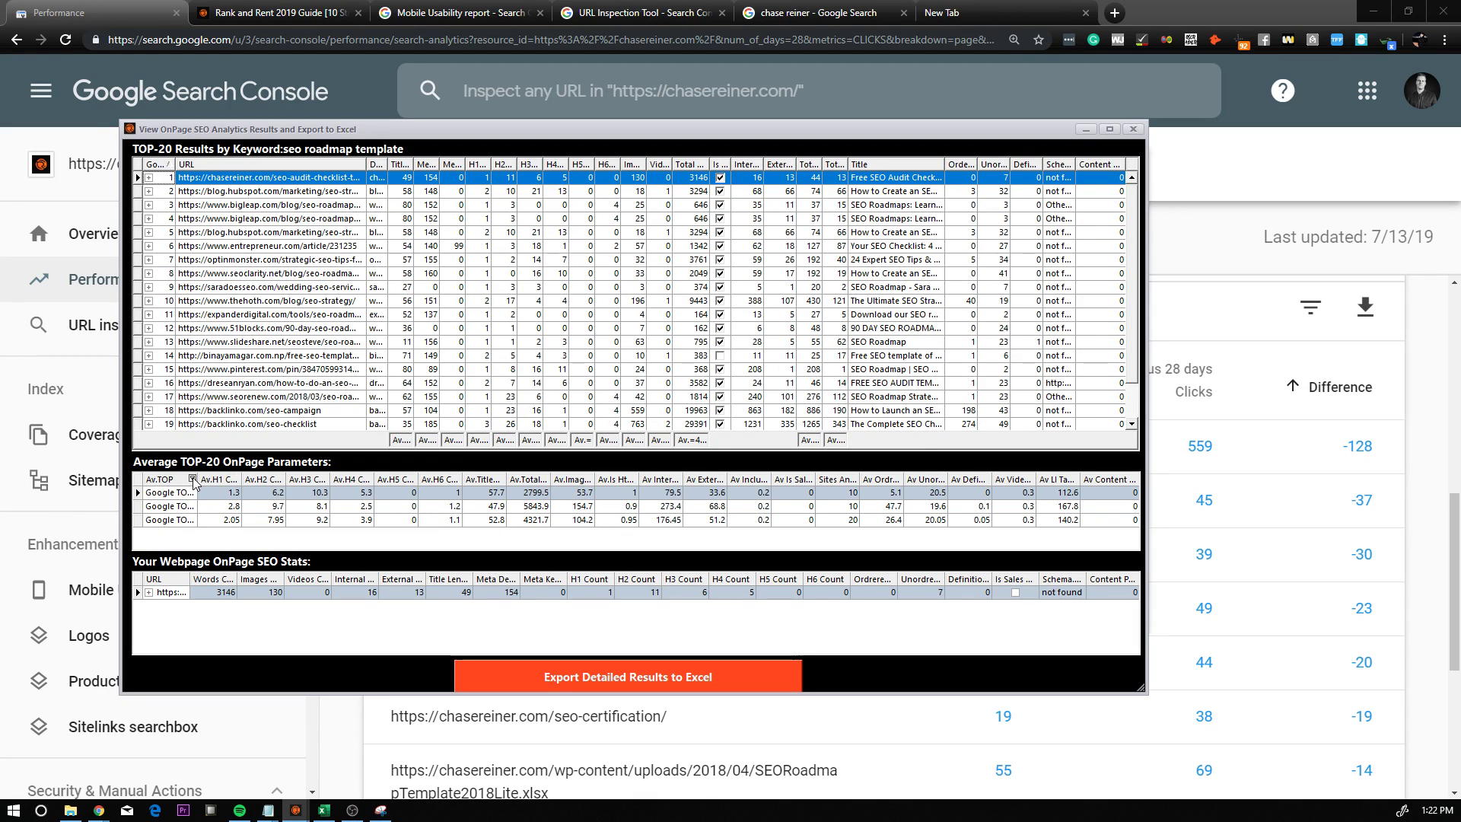
pyautogui.moveTo(198, 484); pyautogui.dragTo(280, 477)
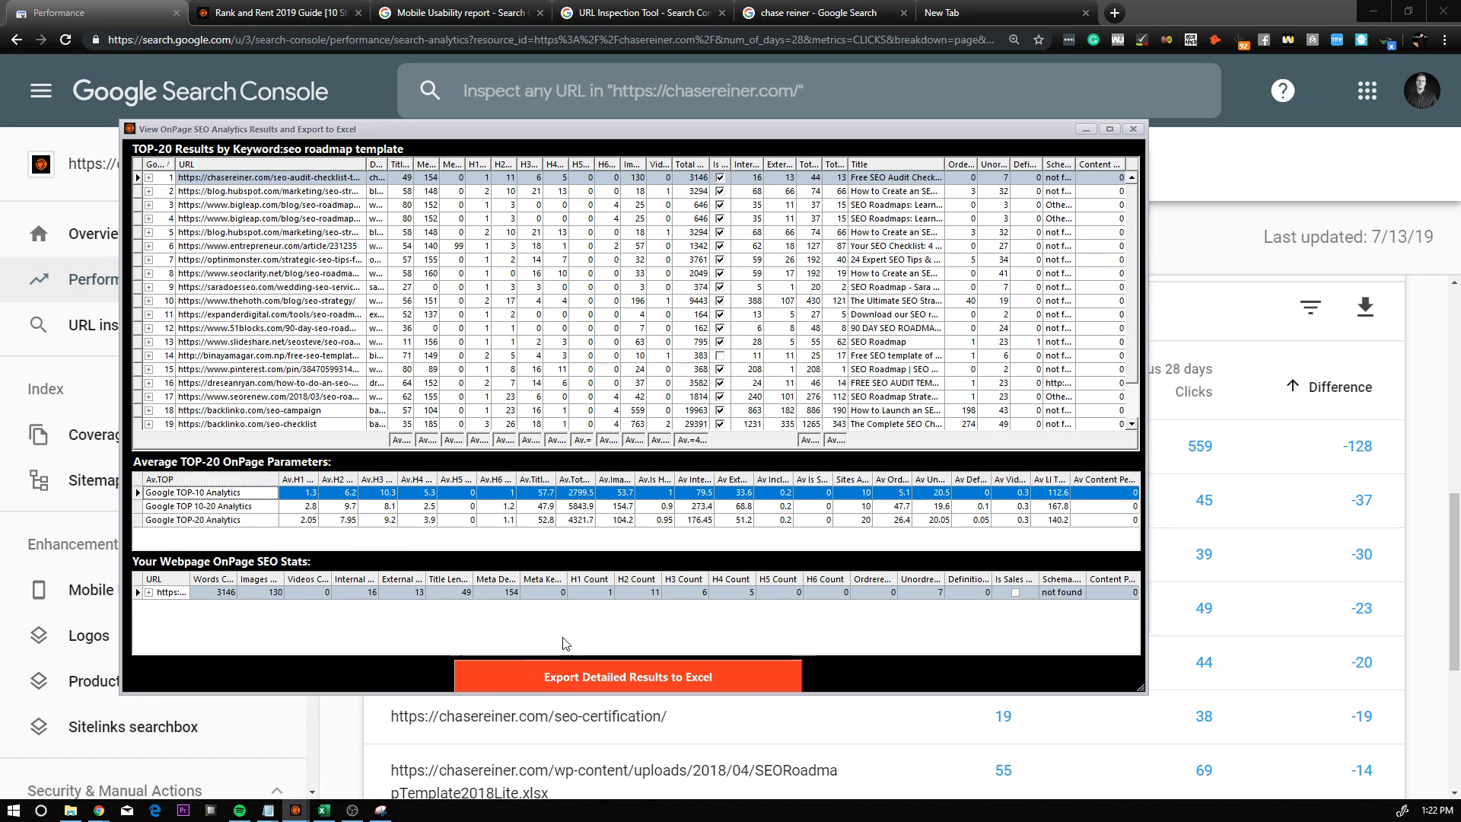
# Export the detailed analysis results to Excel, dismiss the export notice and return to Search Console
pyautogui.click(582, 681)
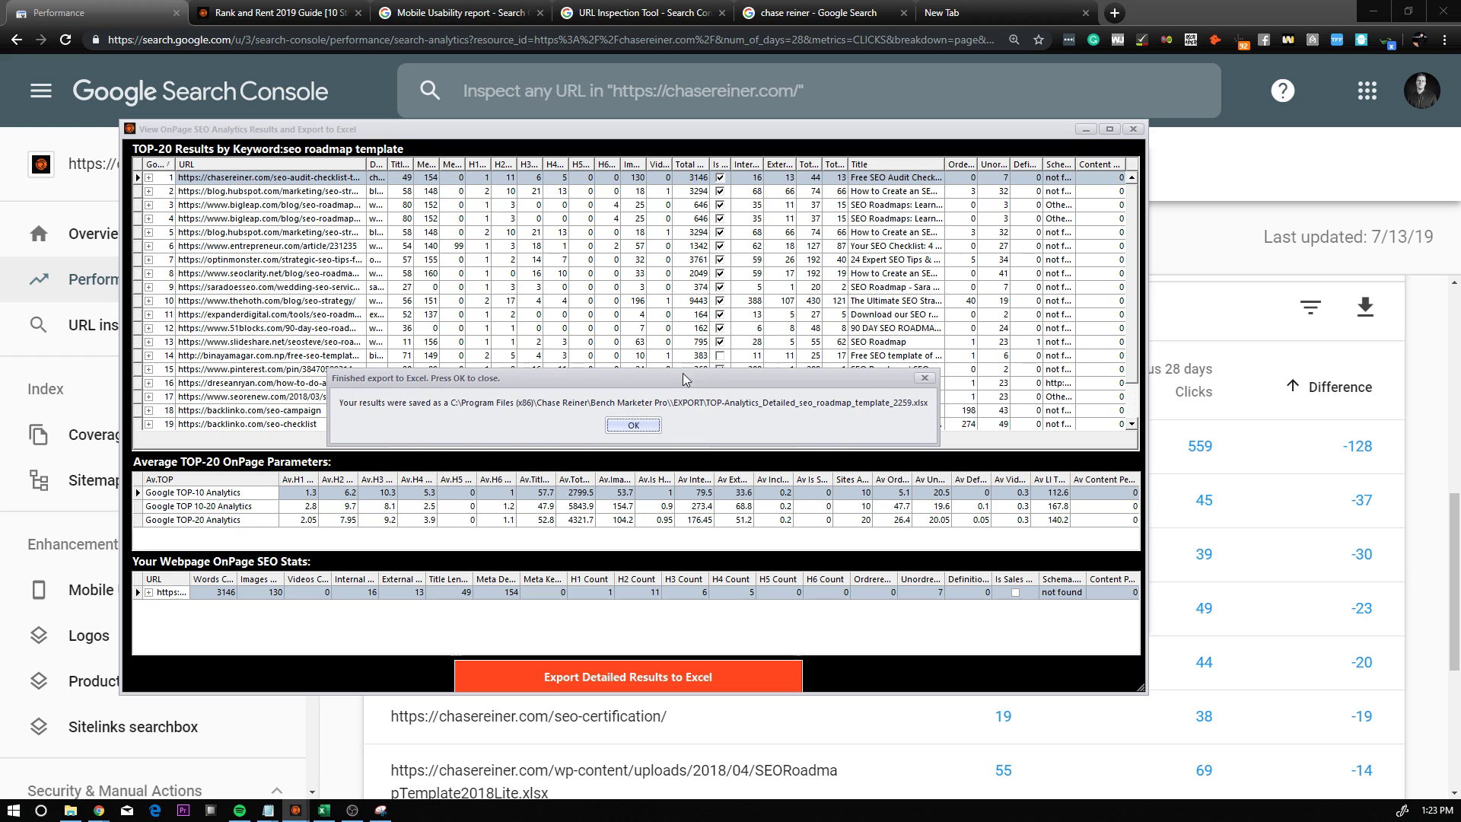
pyautogui.click(640, 426)
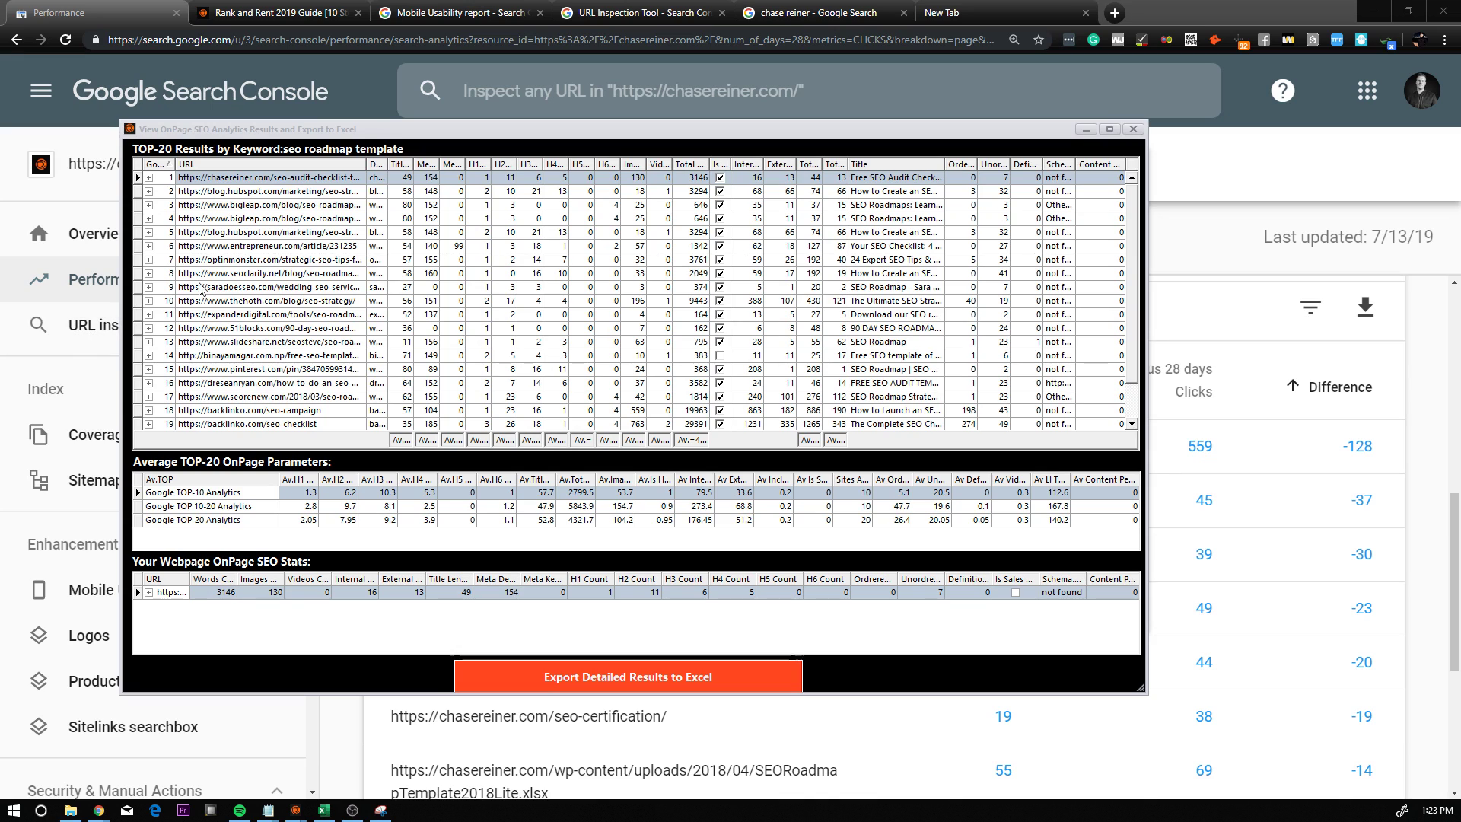
pyautogui.click(1284, 175)
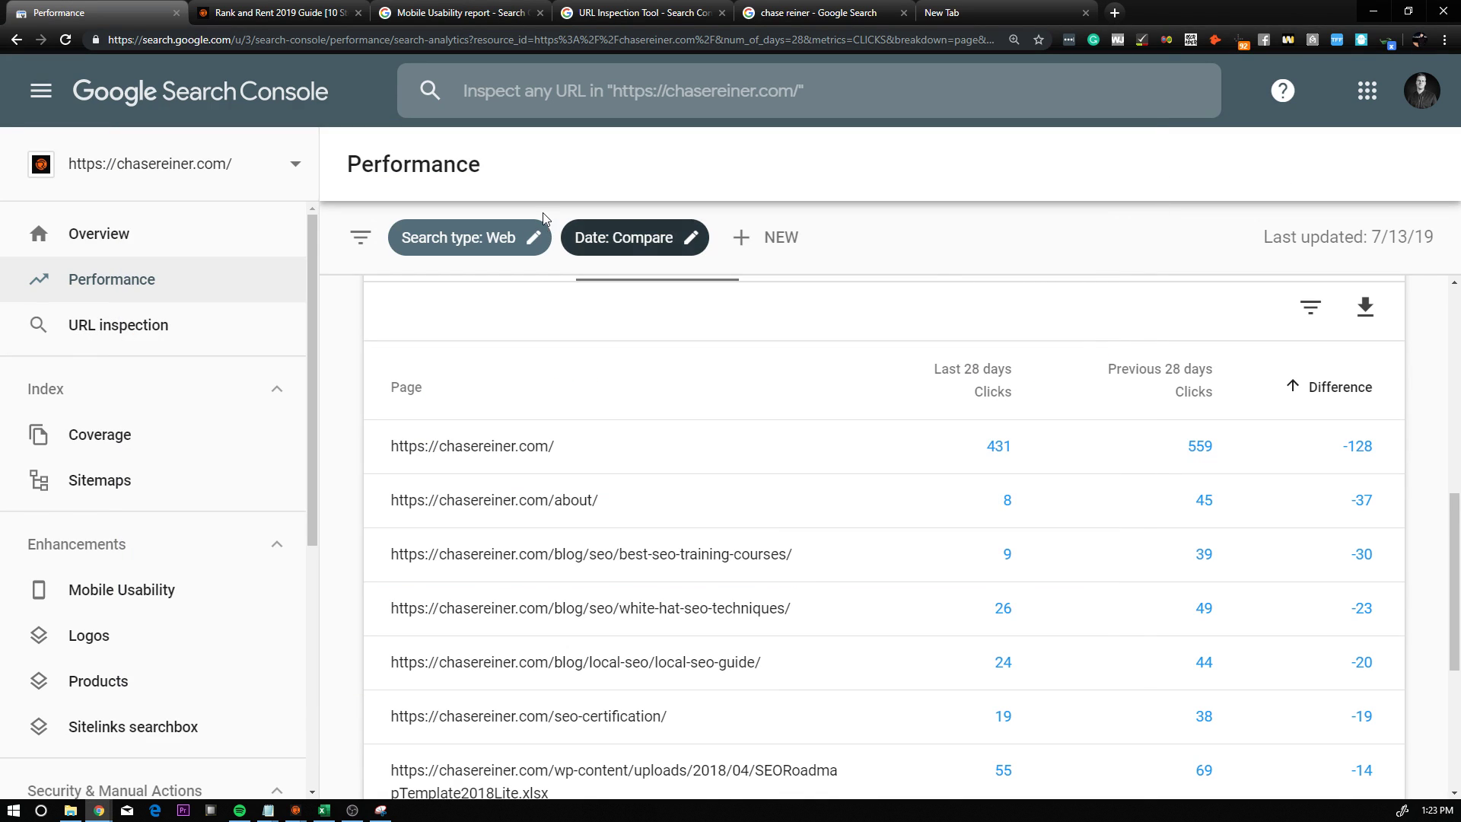
# Add total impressions, average CTR and average position back to the Performance comparison
pyautogui.scroll(-5, 663, 356)
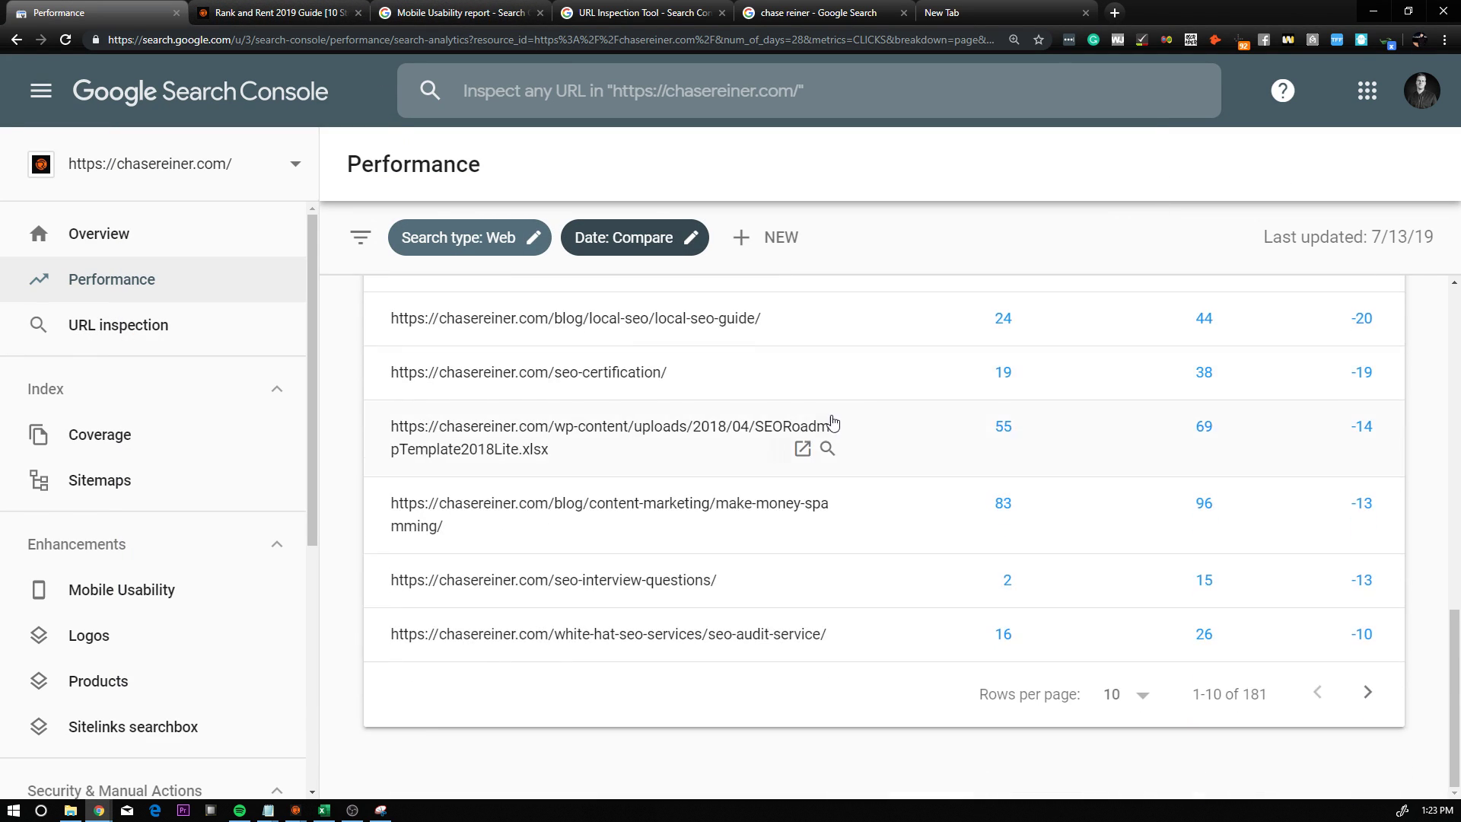
pyautogui.scroll(12, 878, 381)
pyautogui.click(727, 384)
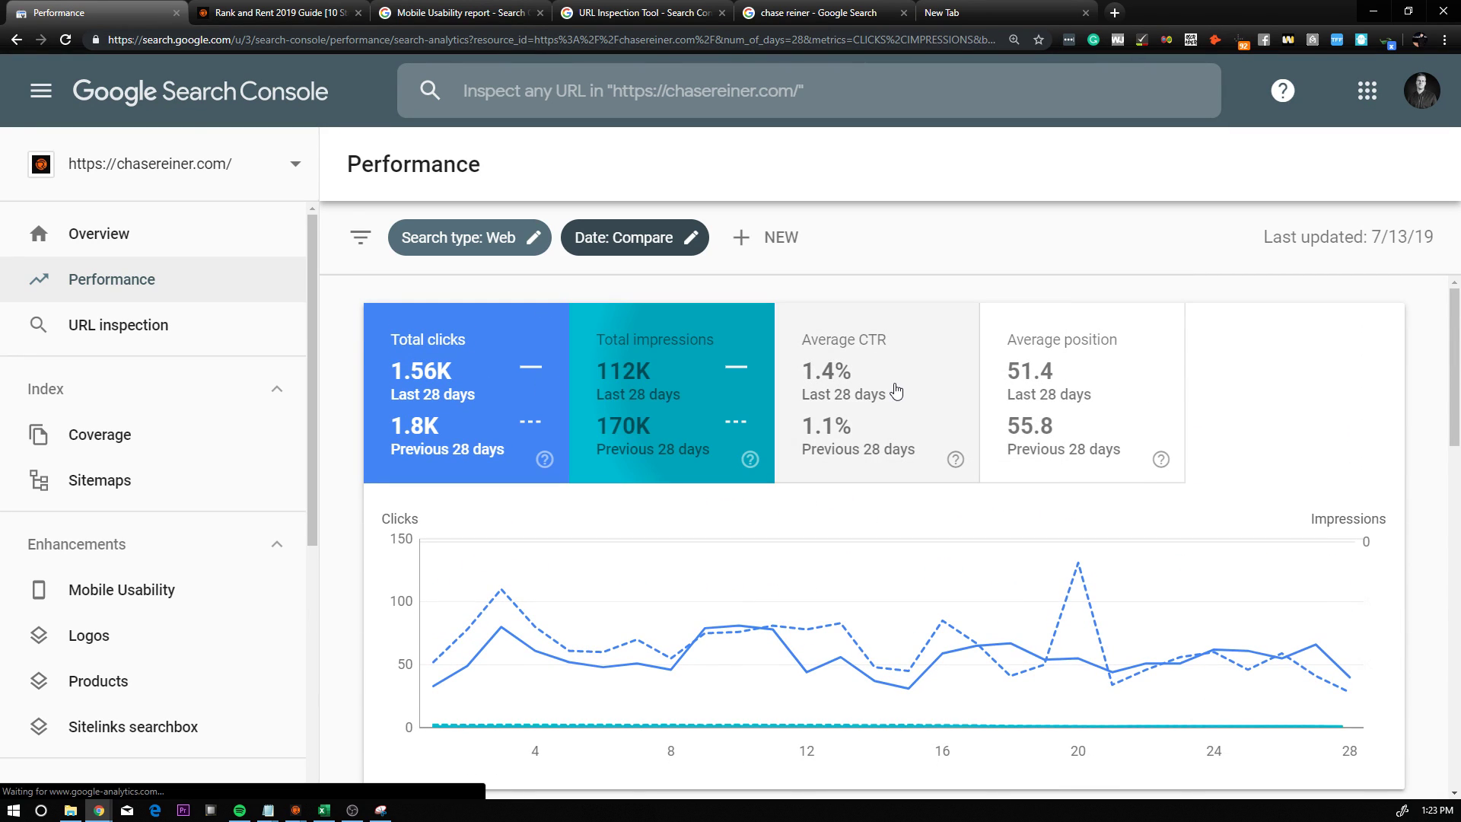
pyautogui.click(896, 391)
pyautogui.click(1158, 372)
# Examine the two 28-day periods' clicks and impressions broken down by country and by device
pyautogui.scroll(-5, 1084, 386)
pyautogui.click(827, 449)
pyautogui.scroll(-2, 837, 494)
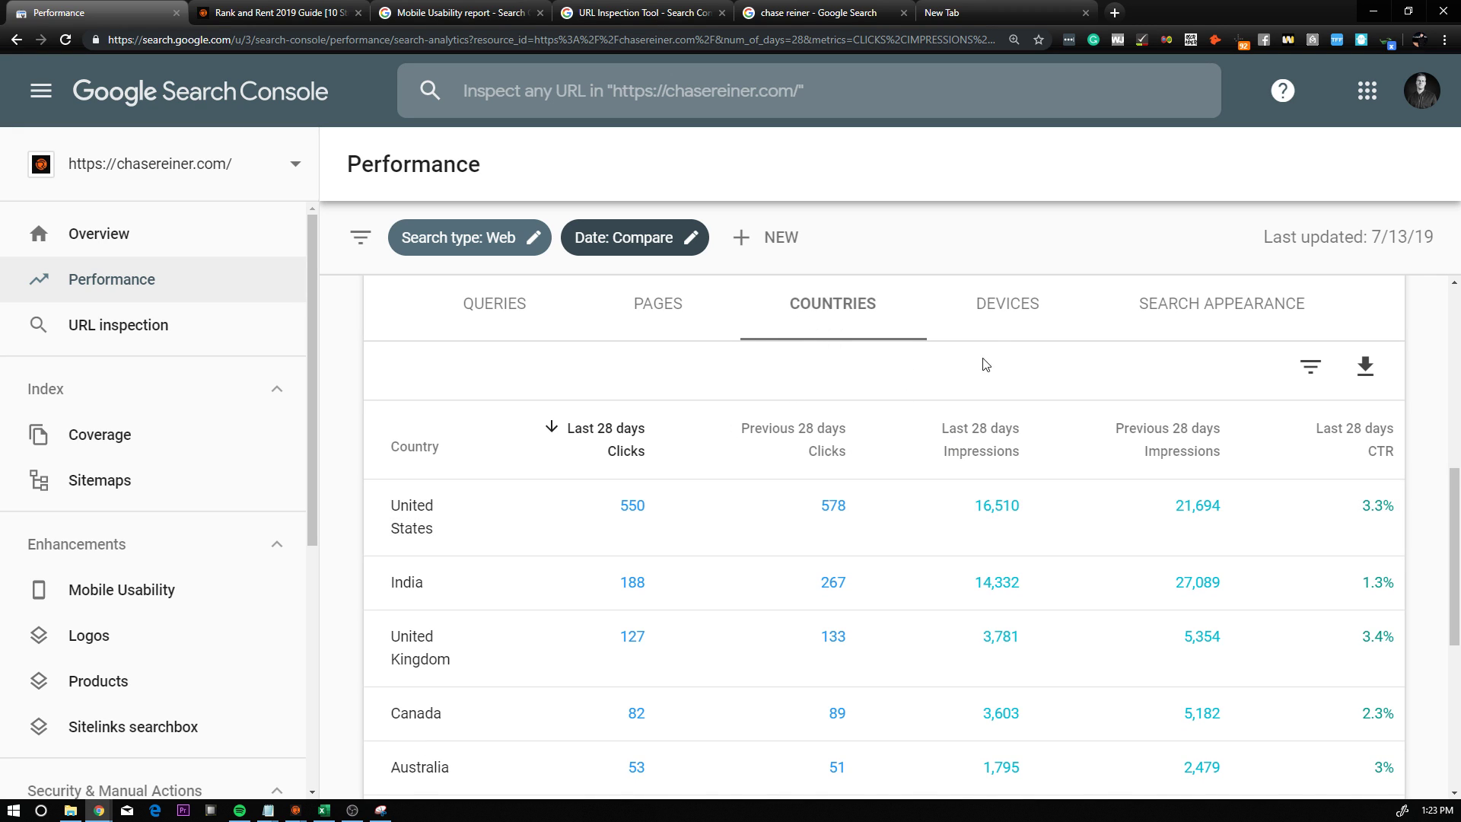
pyautogui.click(983, 330)
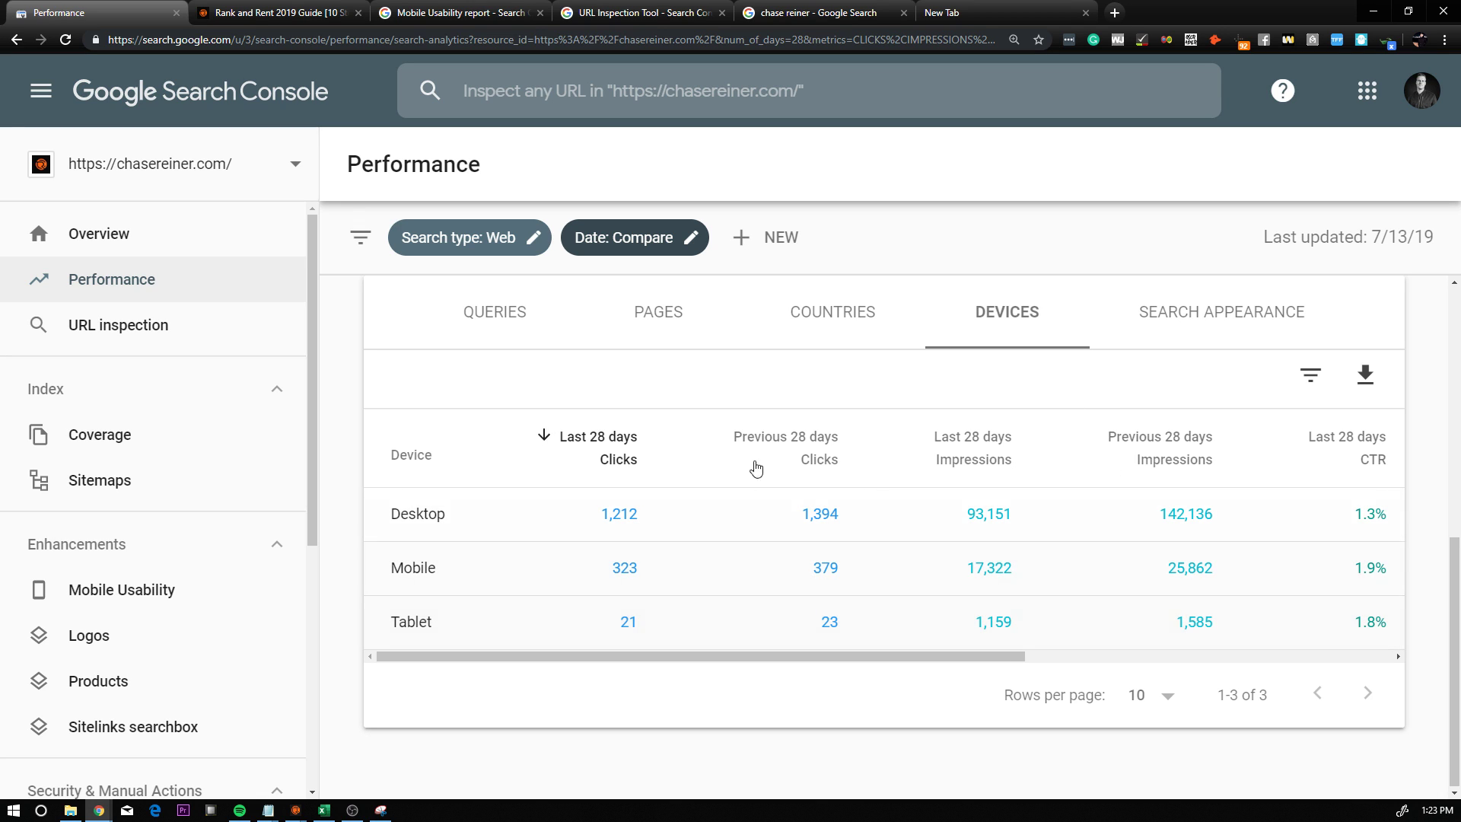
pyautogui.click(837, 312)
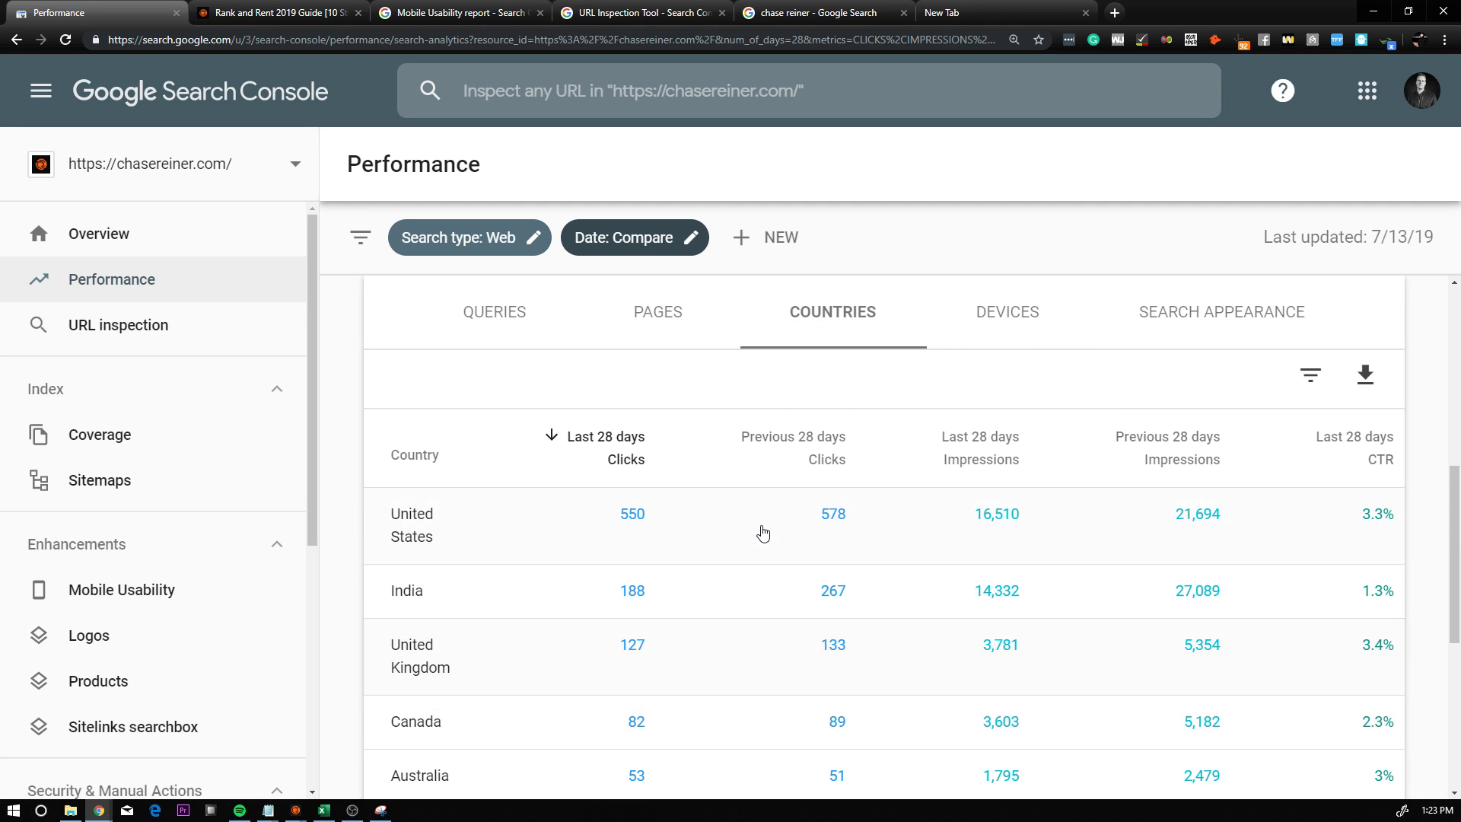
pyautogui.click(1020, 319)
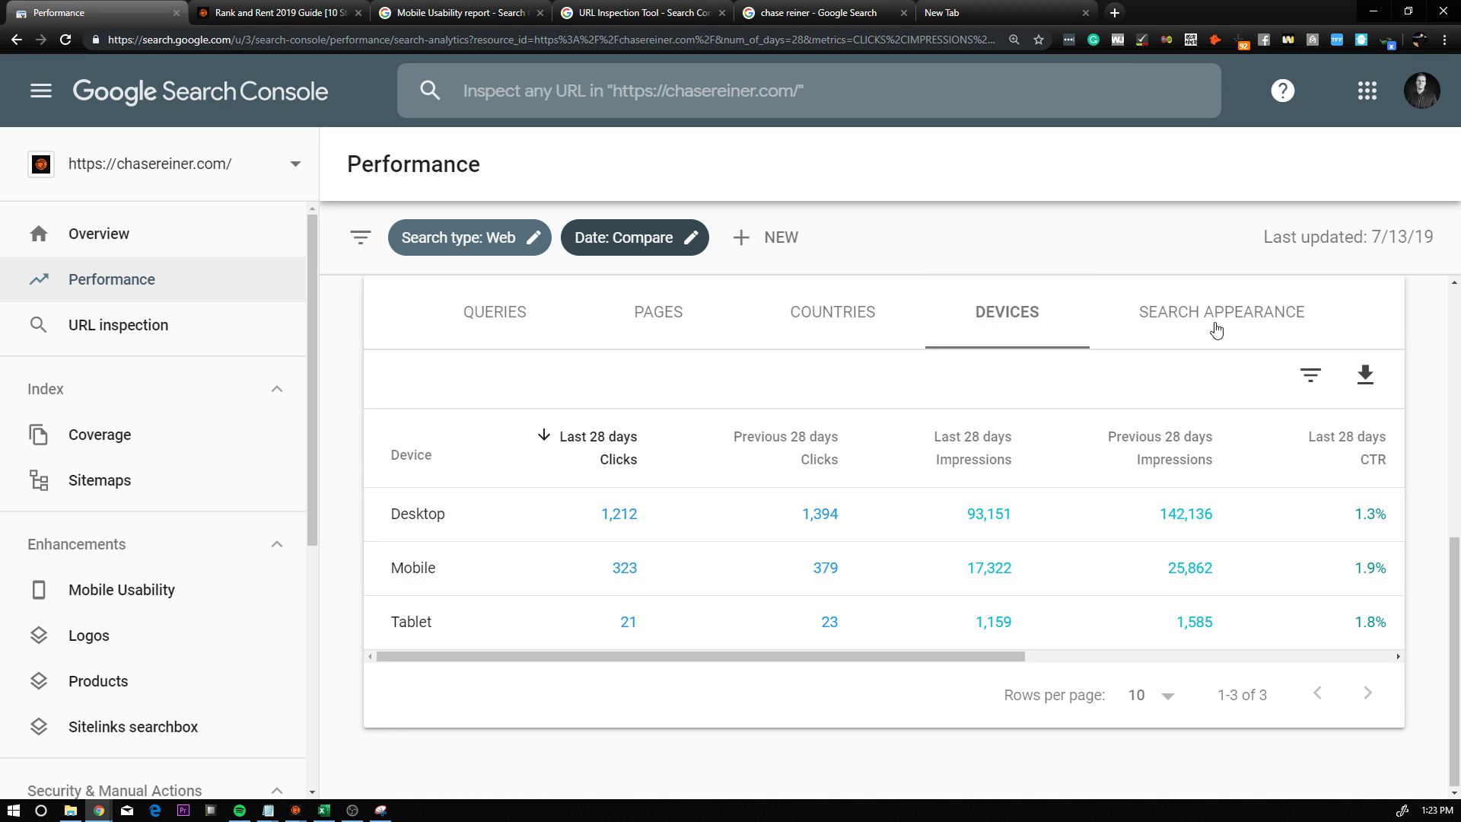
# Filter the report to the Rich results search appearance and list the queries behind it
pyautogui.click(1216, 330)
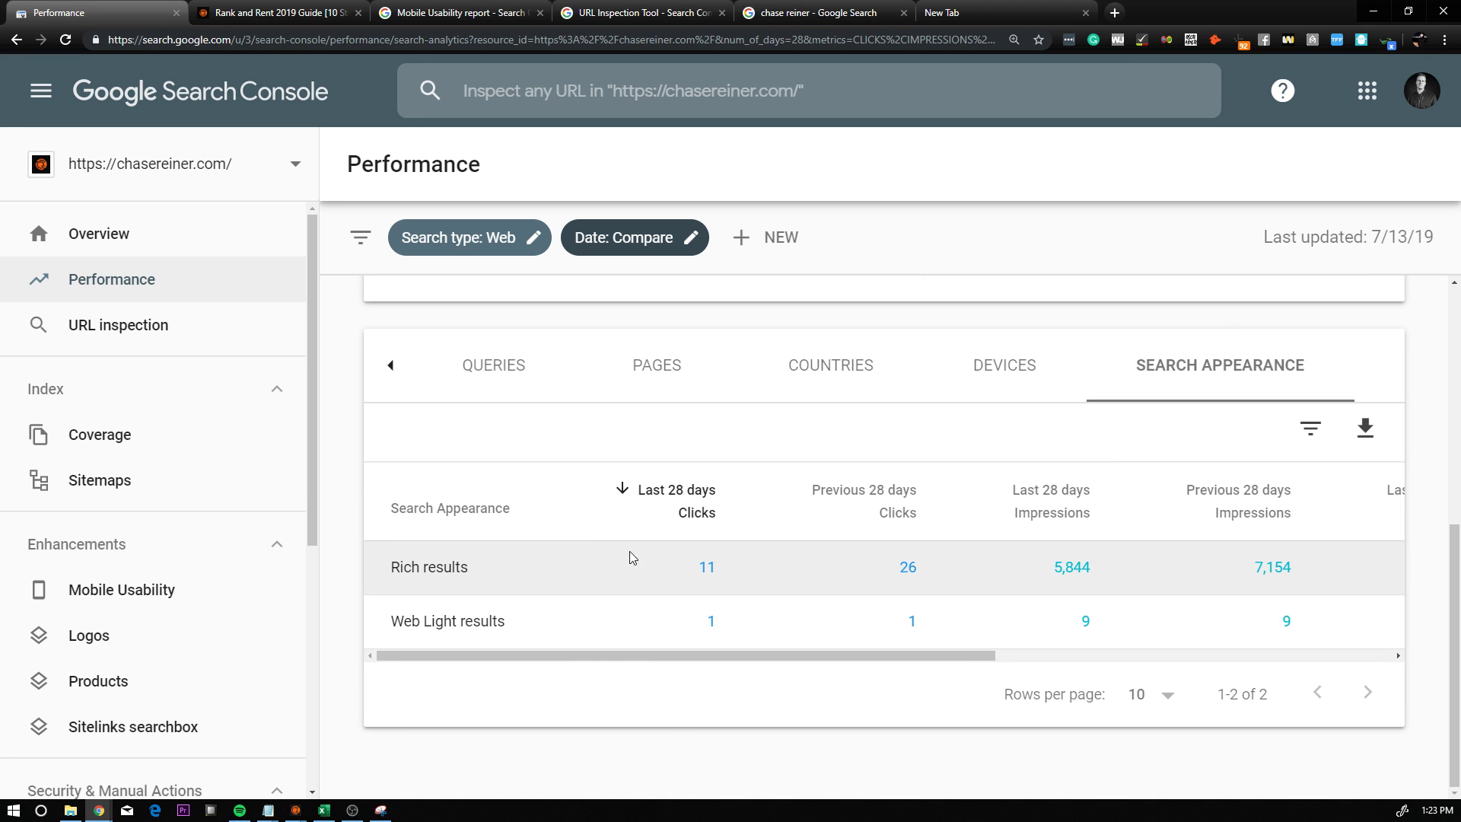
pyautogui.click(631, 564)
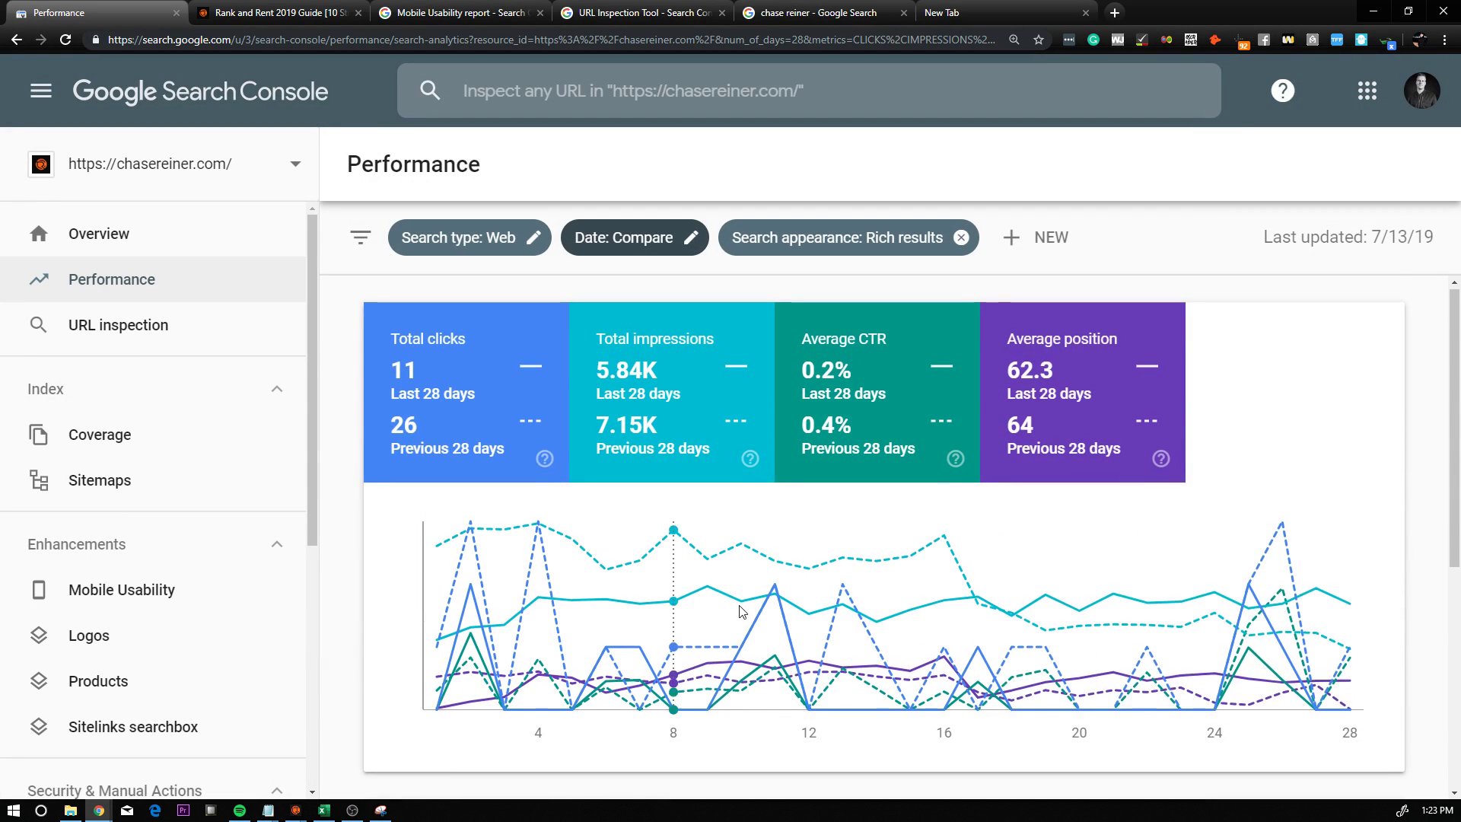
pyautogui.scroll(-5, 734, 595)
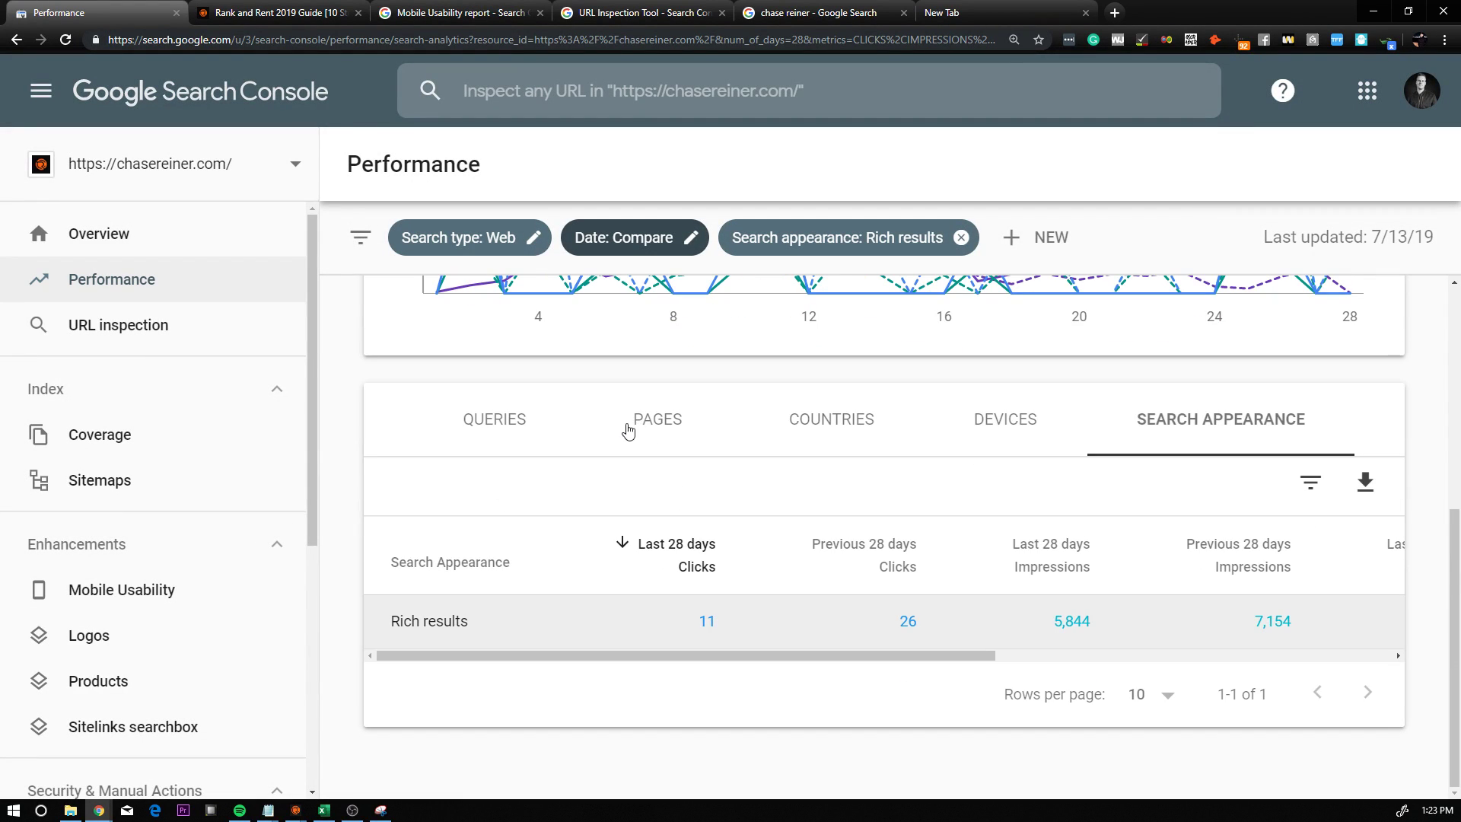
pyautogui.click(514, 420)
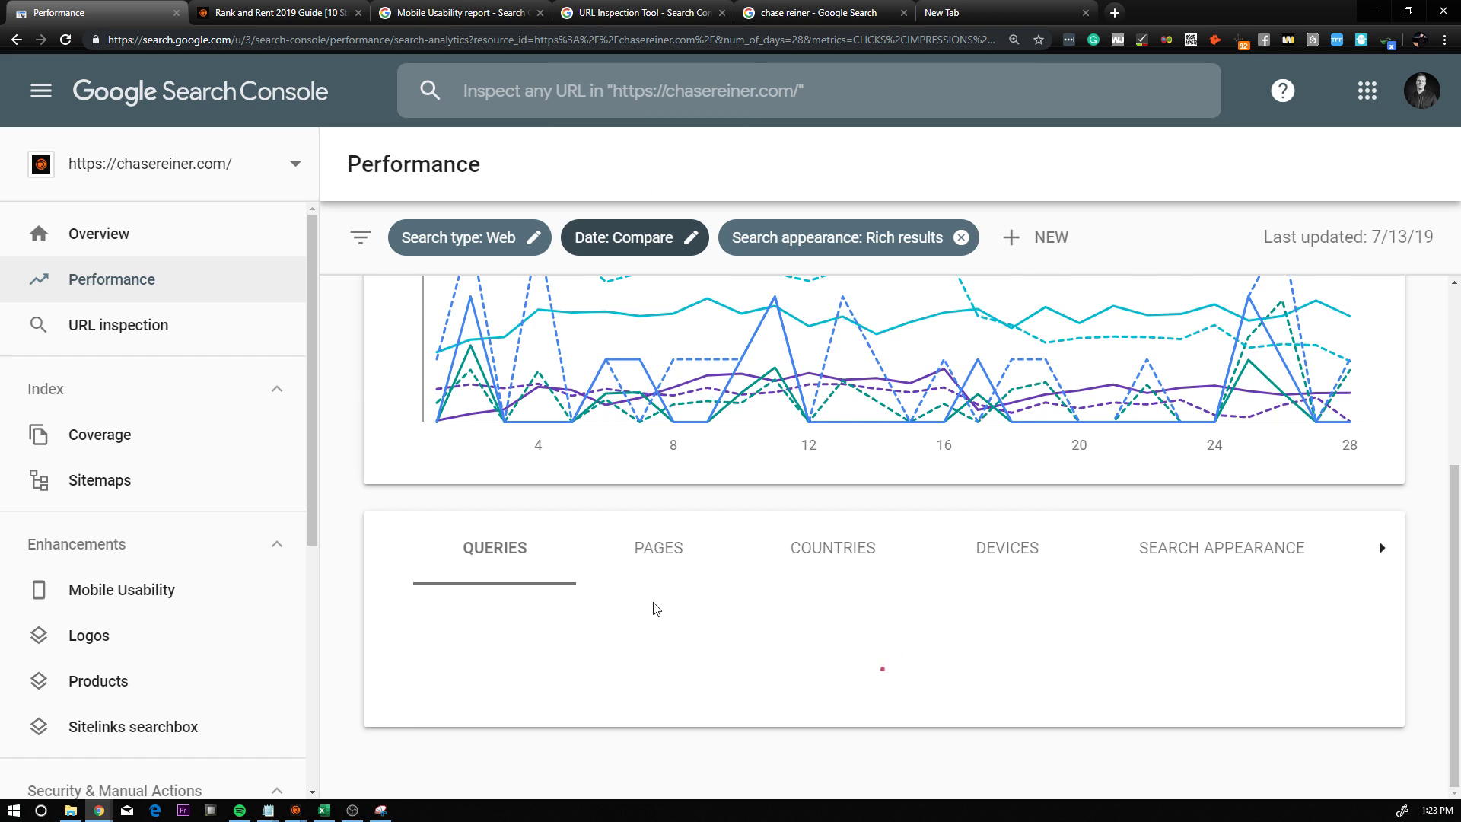
pyautogui.scroll(-2, 1081, 544)
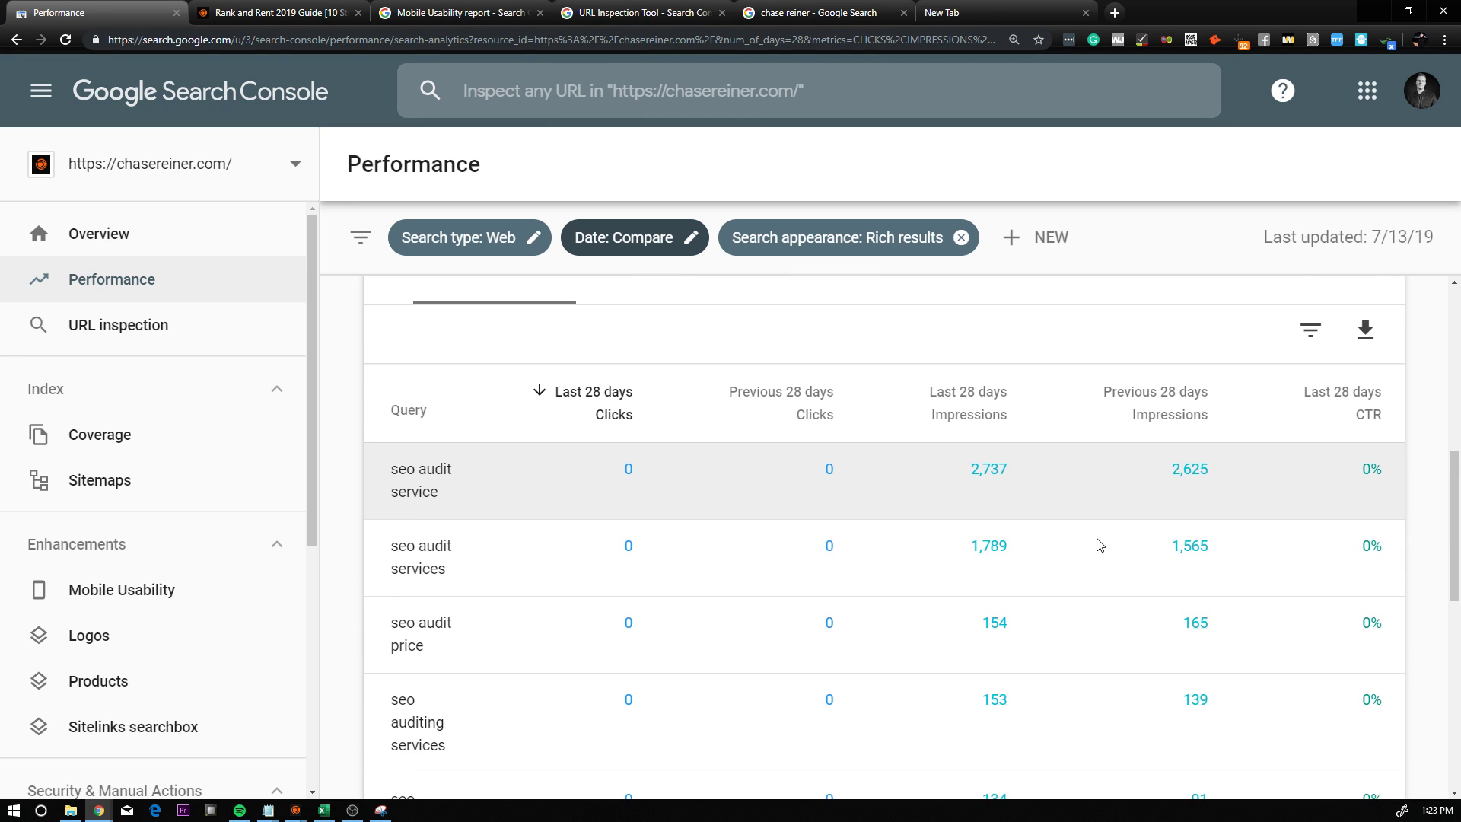
# Show only average position for the Rich results and review the position differences of its queries
pyautogui.scroll(2, 1149, 418)
pyautogui.scroll(6, 913, 480)
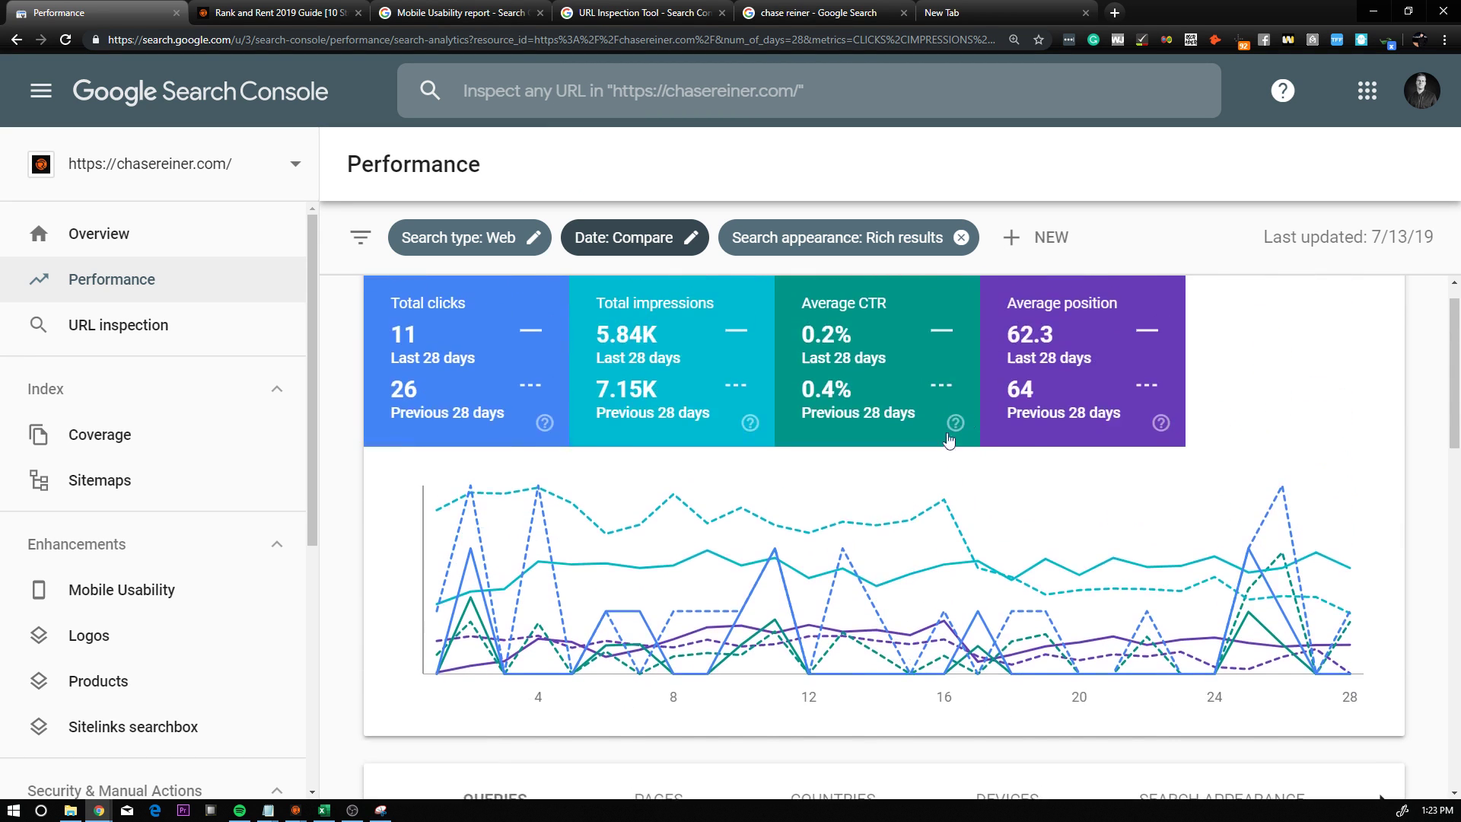
pyautogui.click(946, 375)
pyautogui.click(620, 384)
pyautogui.click(424, 375)
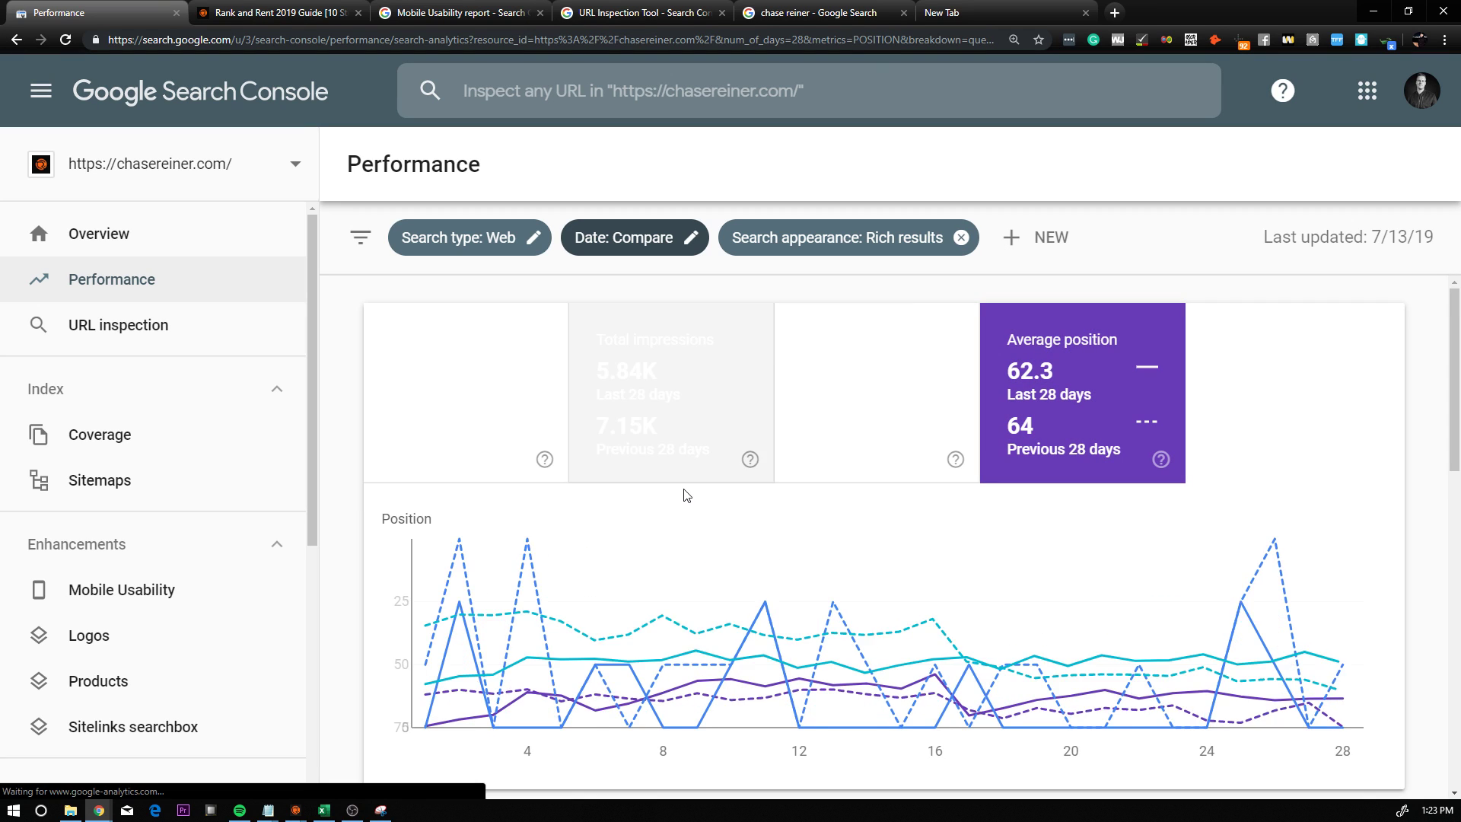
pyautogui.scroll(-7, 687, 493)
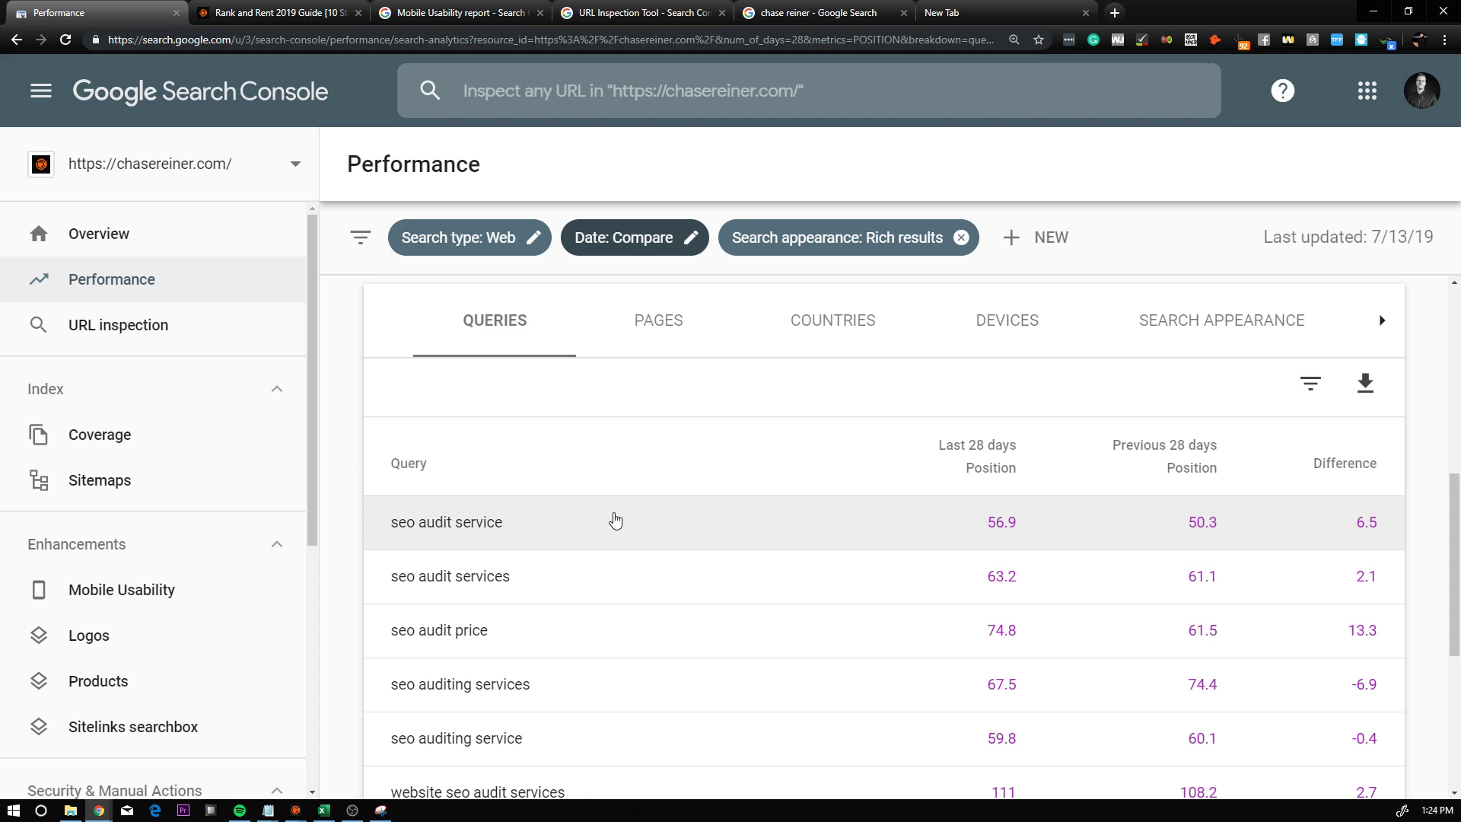
pyautogui.scroll(7, 615, 520)
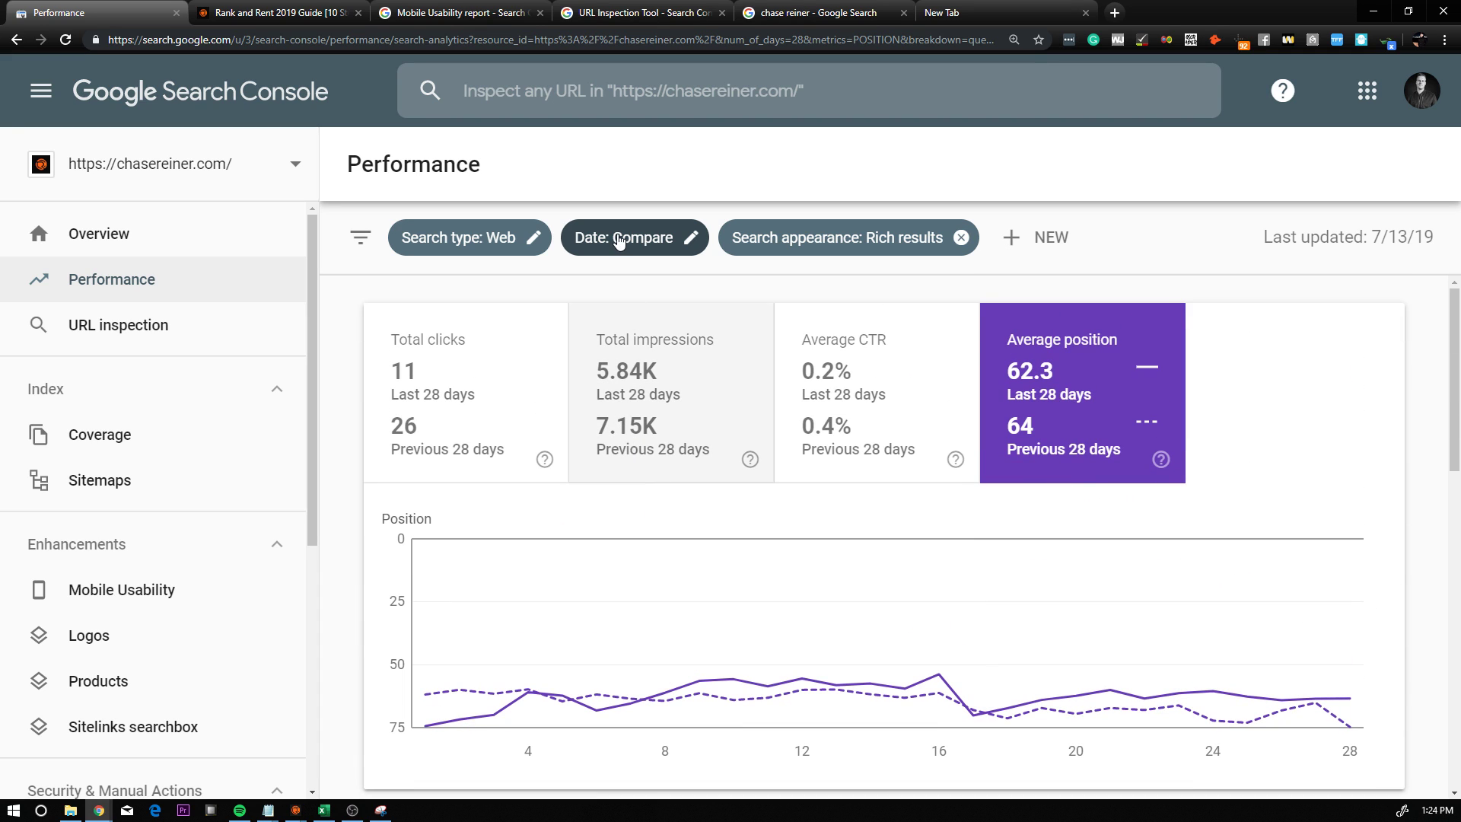
# Reduce the Performance page's zoom to 110% and minimize the Search Console browser and BenchMarketerPro windows to clear the desktop
pyautogui.hotkey('ctrl', '-')
pyautogui.hotkey('ctrl', '-')
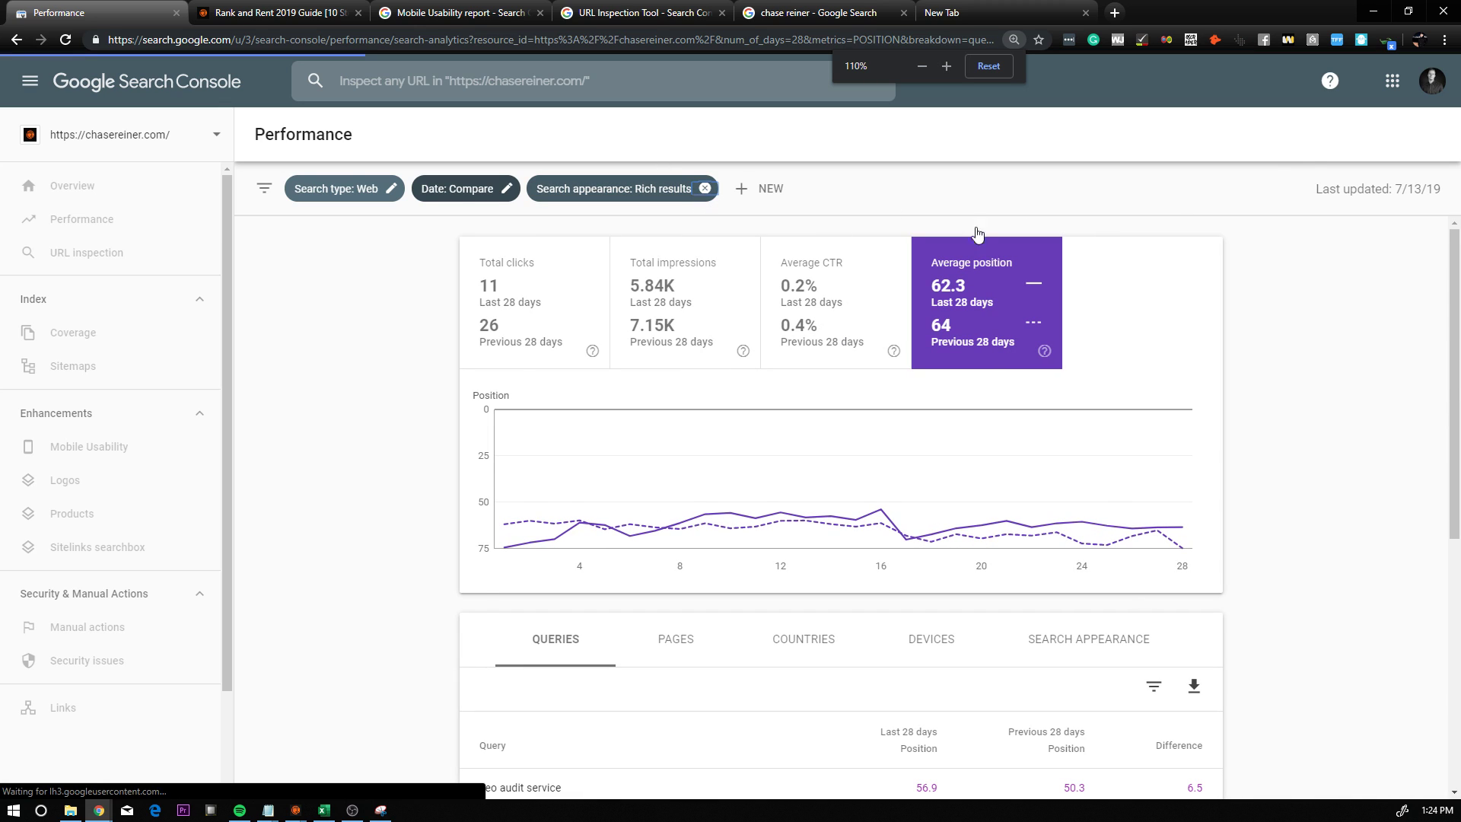
pyautogui.click(1385, 9)
pyautogui.moveTo(734, 129); pyautogui.dragTo(0, 173)
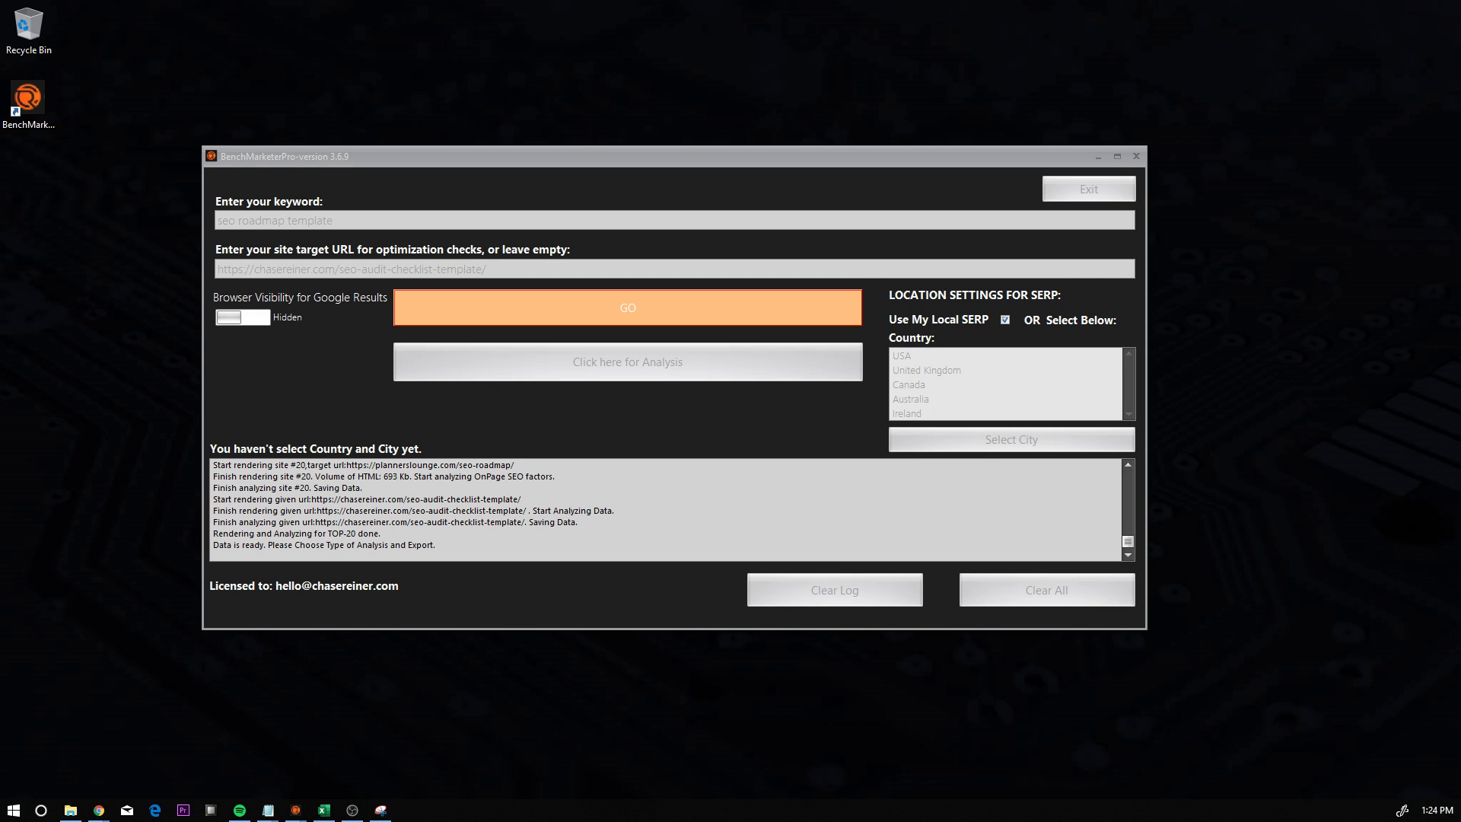
pyautogui.click(1099, 157)
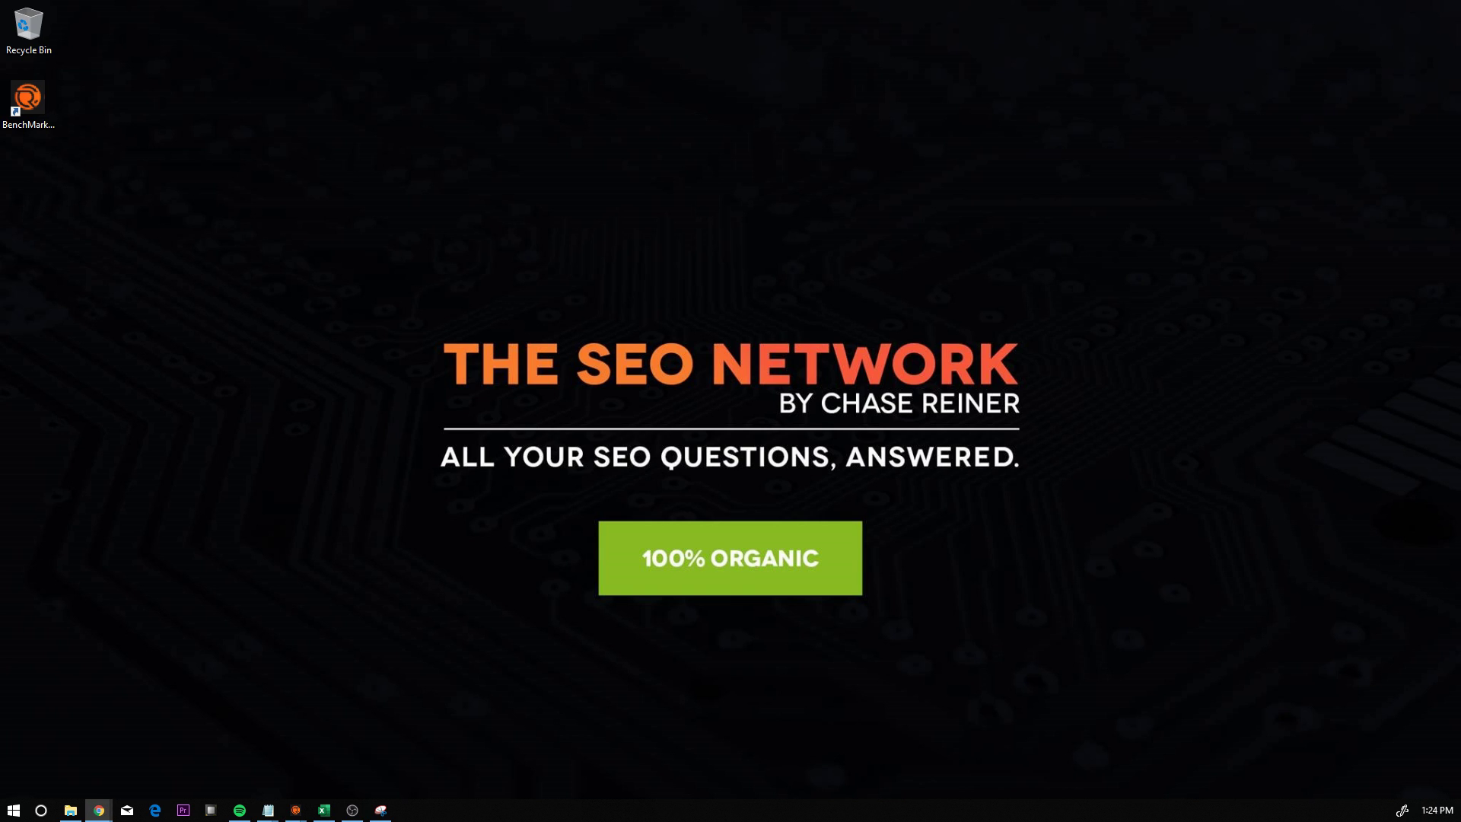
# Switch to a new Chrome window and load the chasereiner.com home page
pyautogui.moveTo(30, 205); pyautogui.dragTo(502, 1)
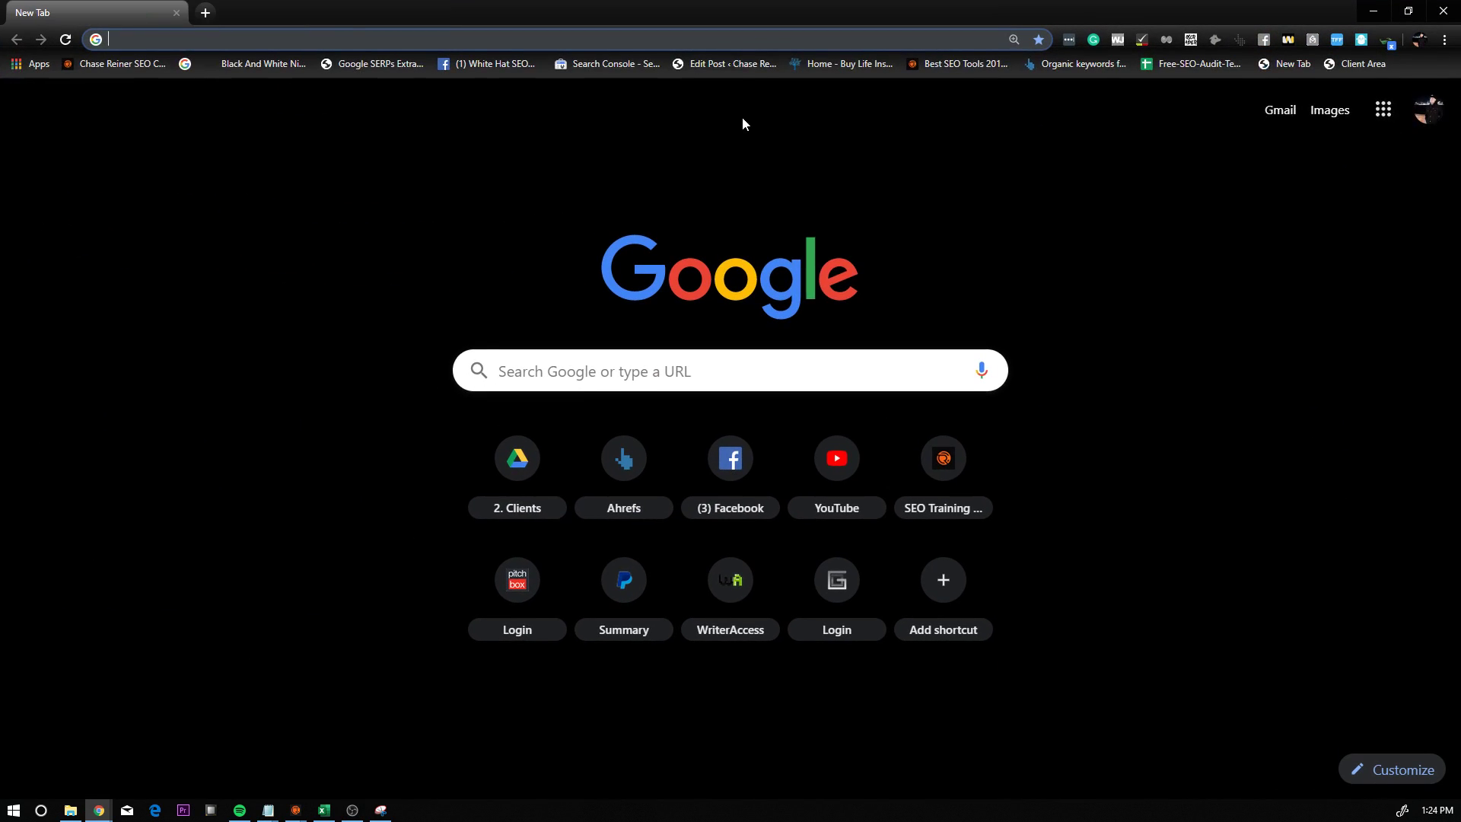
pyautogui.write('chasereiner.com')
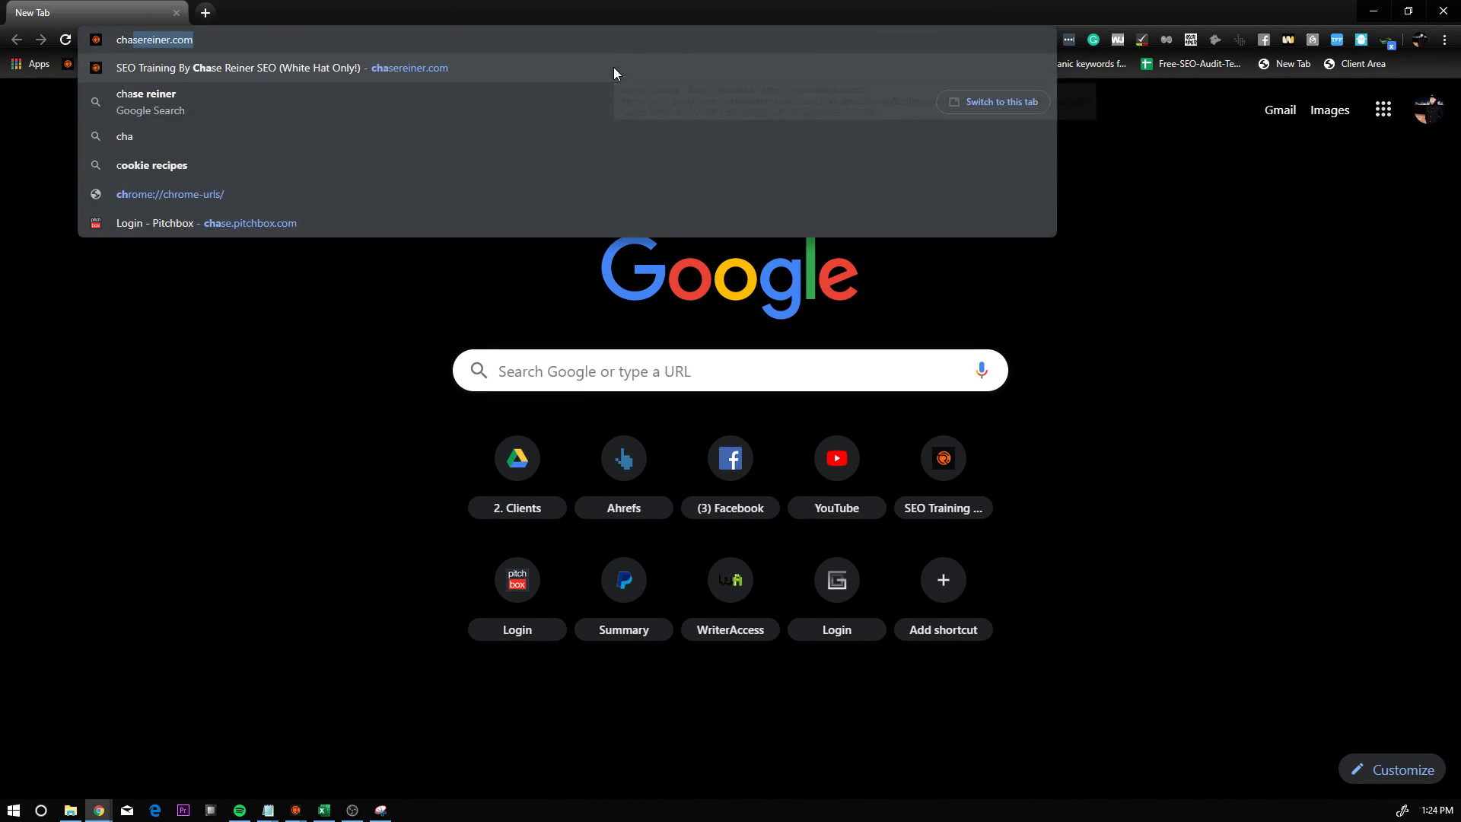
pyautogui.press('Return')
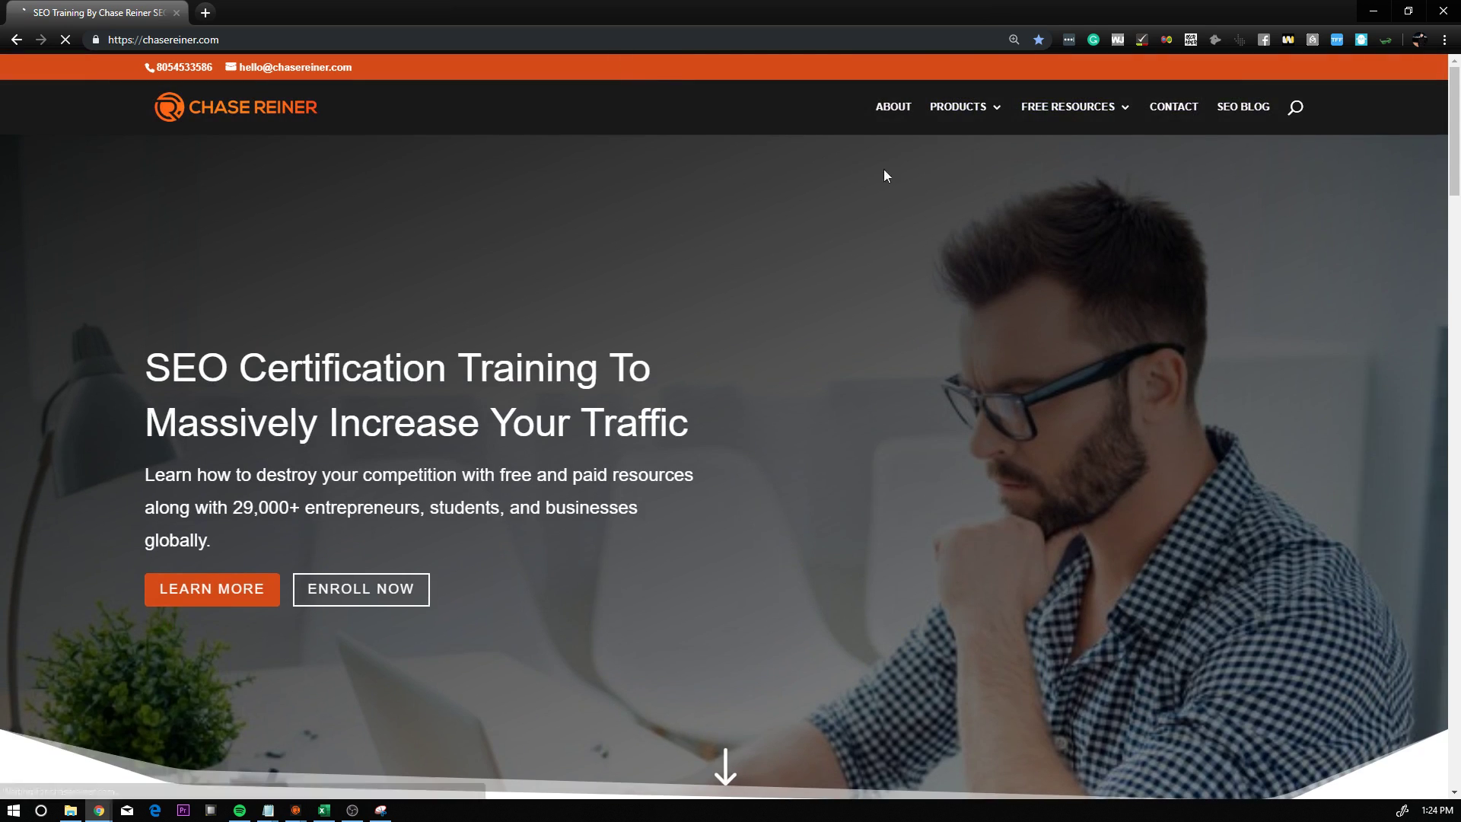
# Open the SEO Certification product page on chasereiner.com and look over its introduction
pyautogui.moveTo(976, 110)
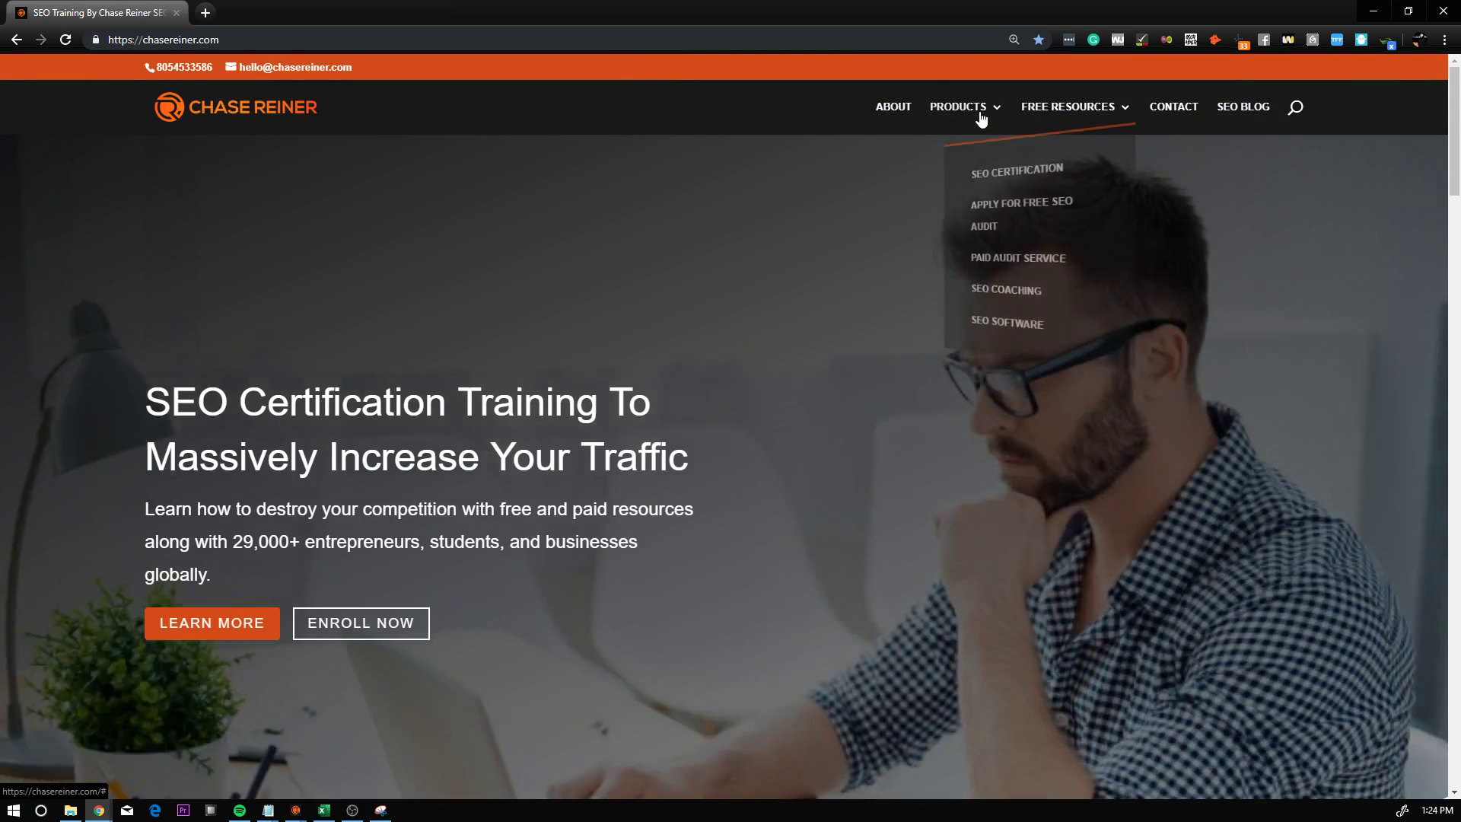
pyautogui.click(985, 163)
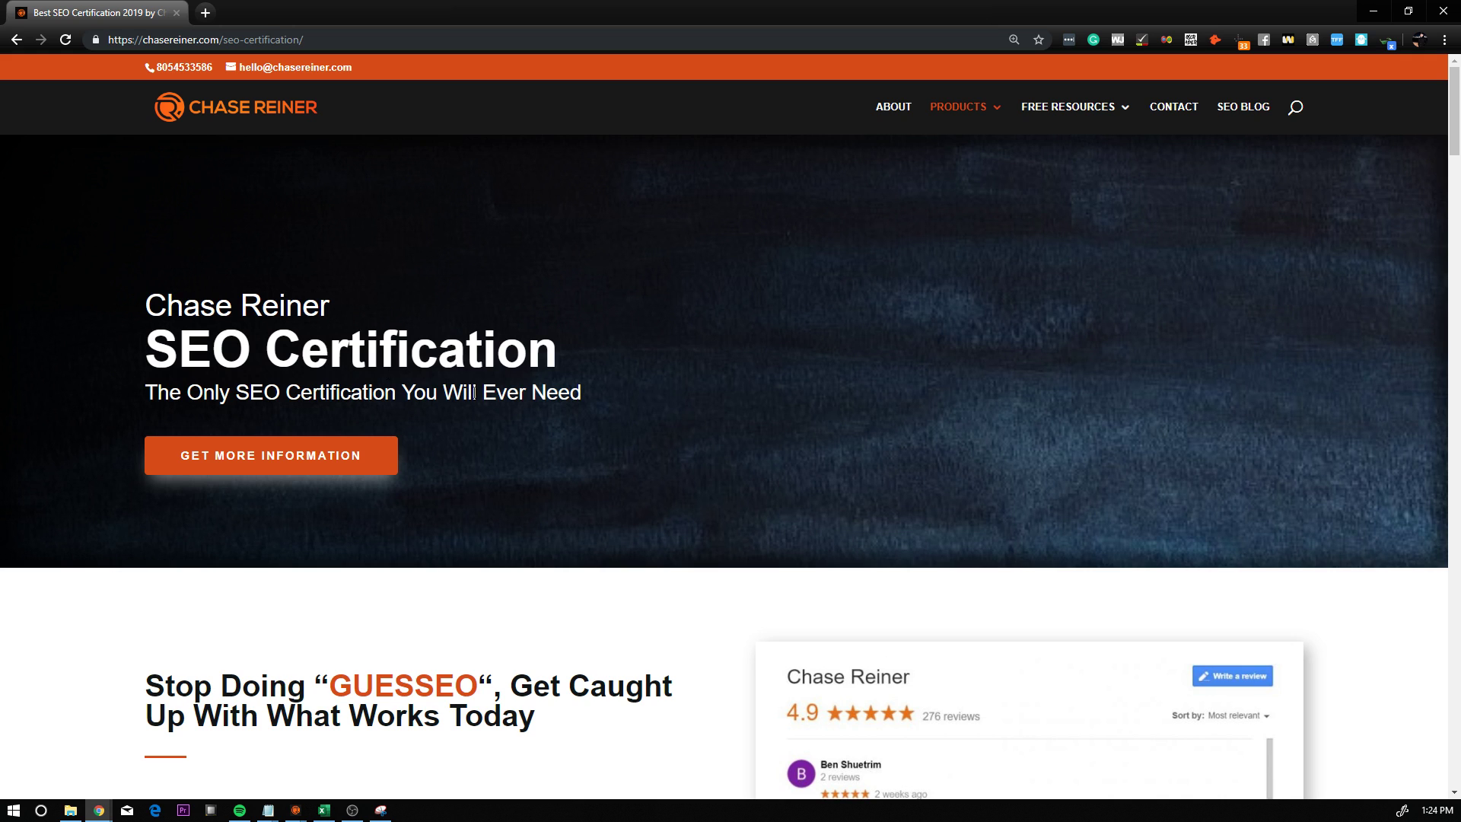
pyautogui.scroll(-3, 562, 414)
pyautogui.scroll(3, 582, 414)
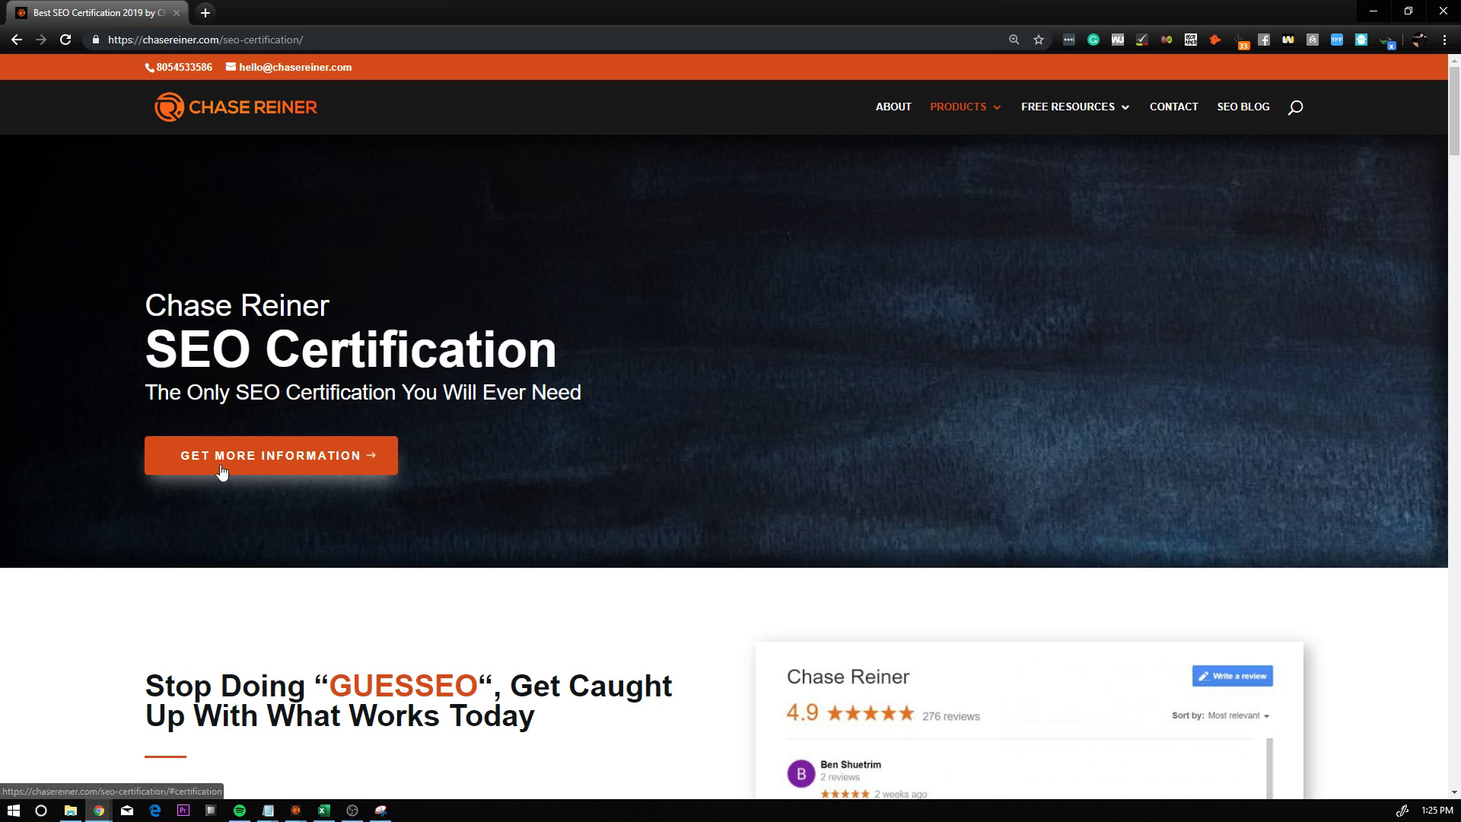
# Copy the full web address of the SEO Certification page
pyautogui.click(253, 40)
pyautogui.rightClick(253, 40)
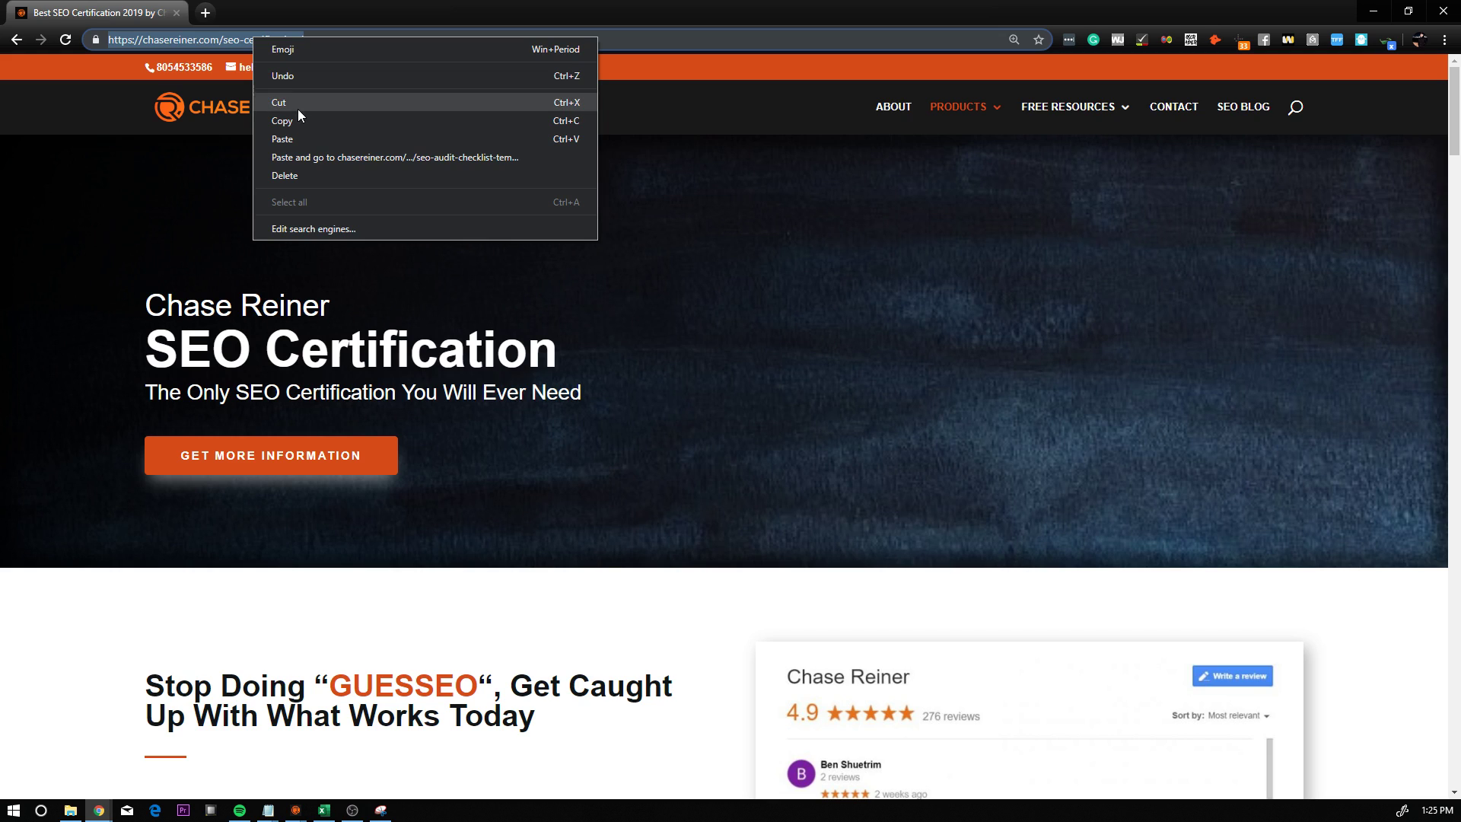
pyautogui.click(295, 119)
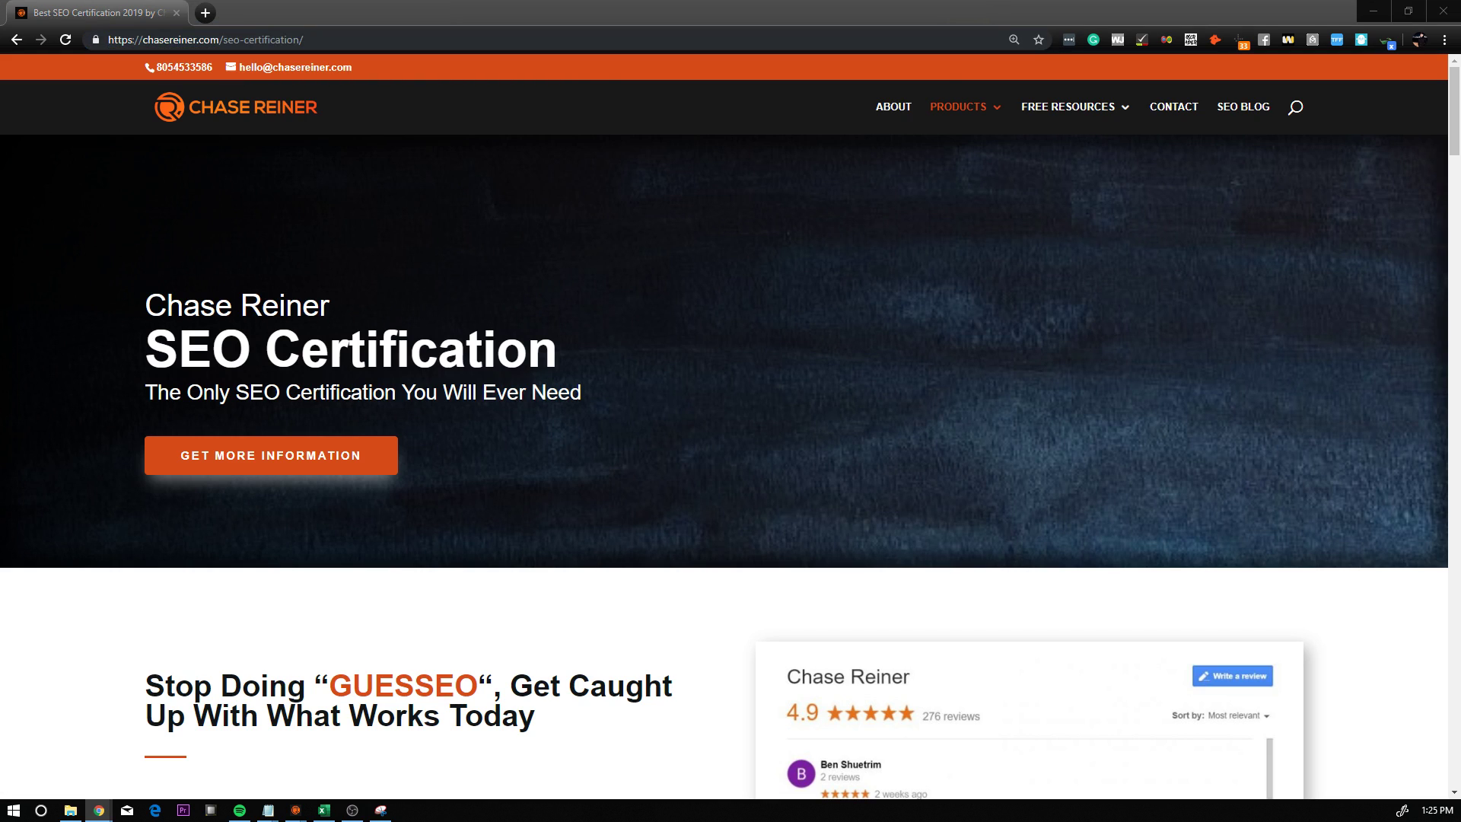